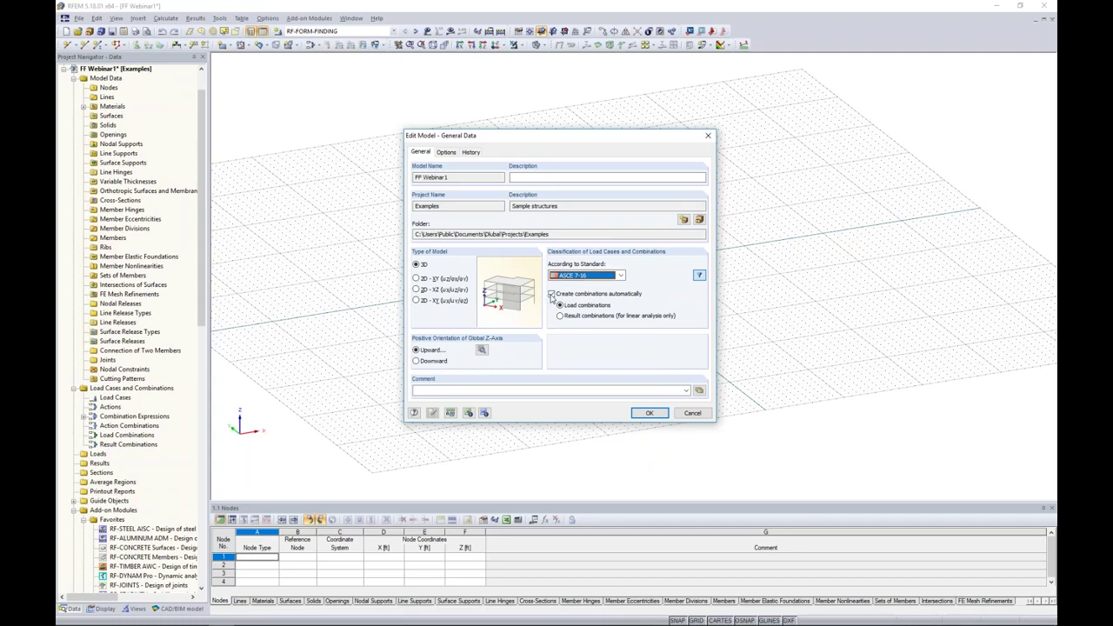
Step: Confirm the model's general data with automatic load combinations, form-finding, cutting pattern and the CAD/BIM model enabled
left_click(551, 295)
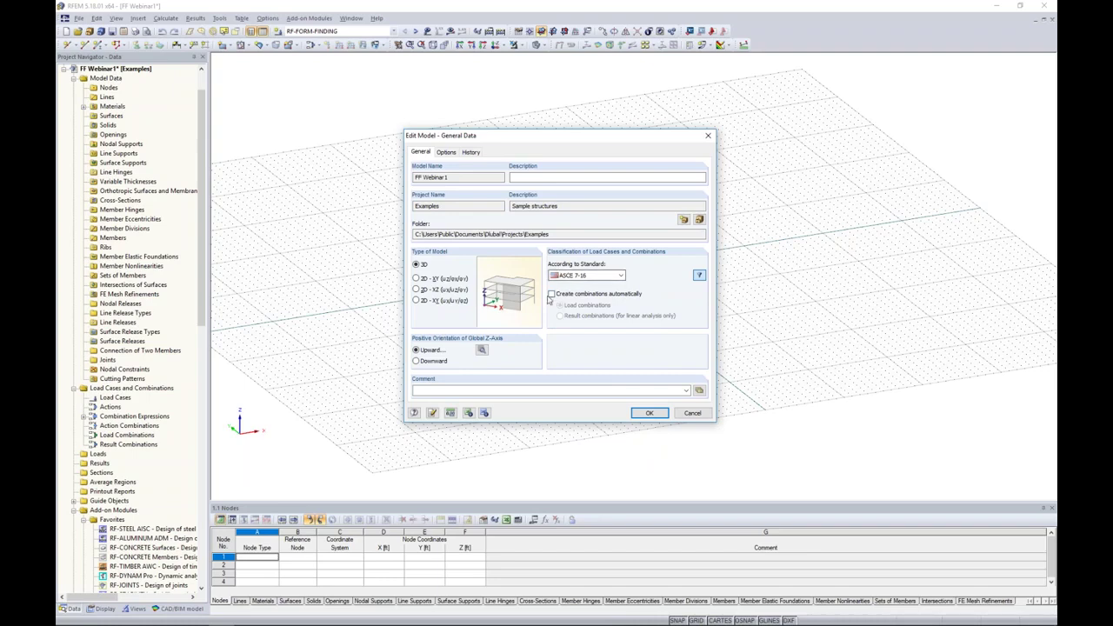
left_click(551, 295)
left_click(444, 153)
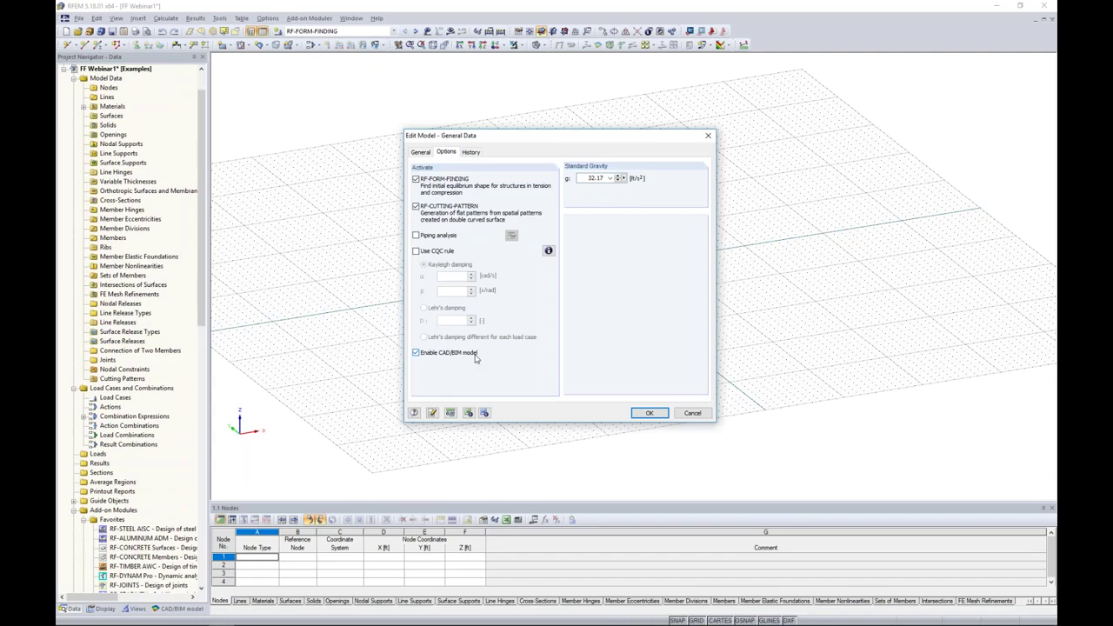
left_click(640, 412)
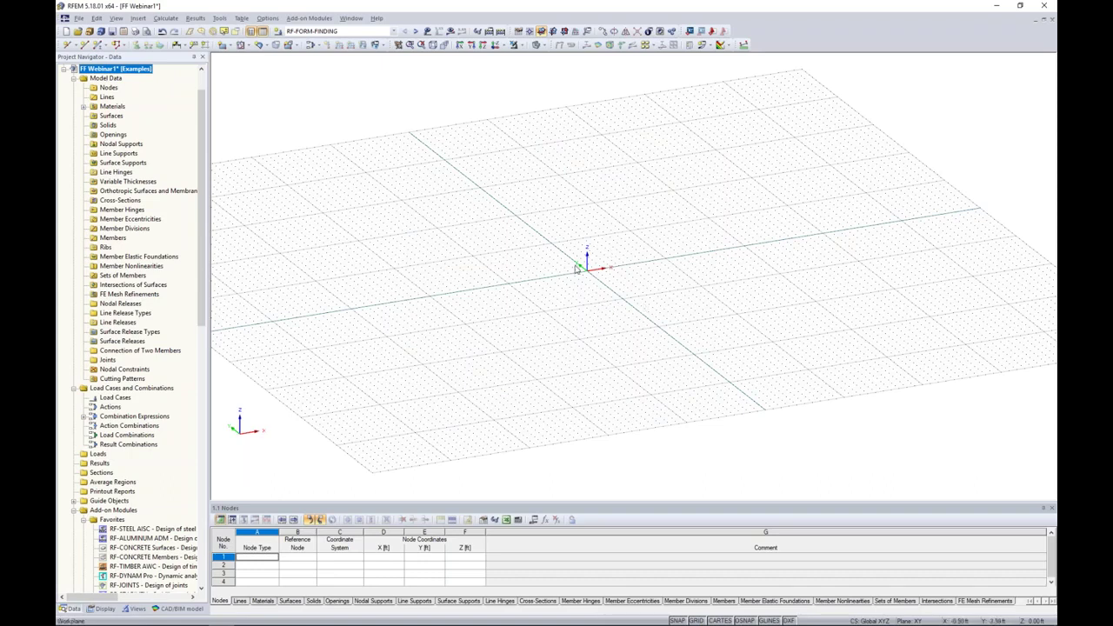
Step: Make the Nodes table taller so that it shows more rows
left_click_drag(518, 501, 518, 406)
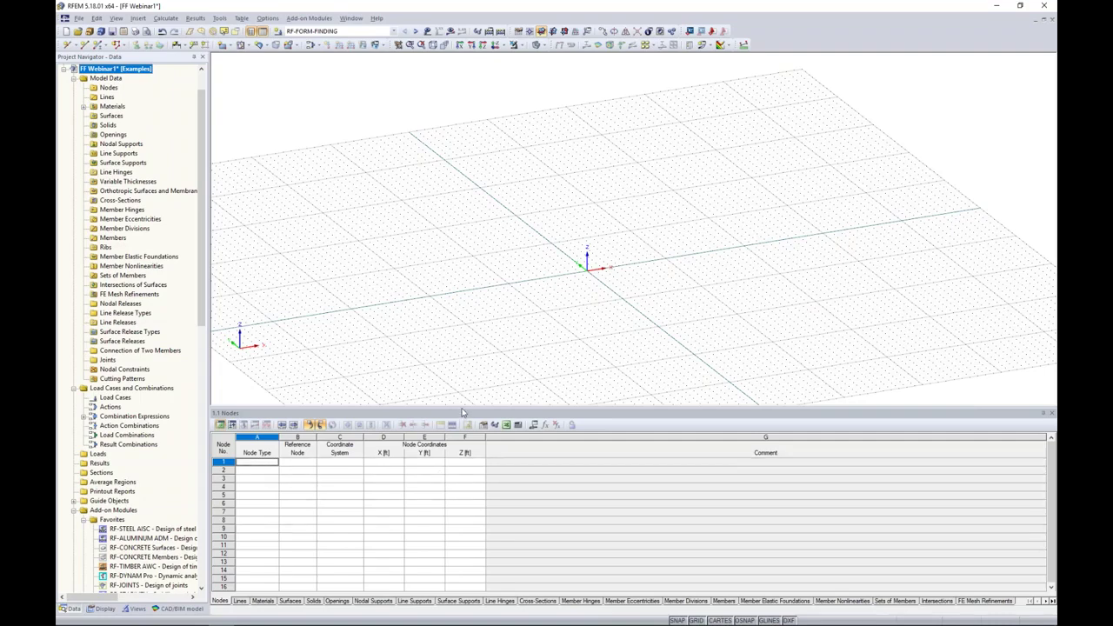
left_click_drag(463, 407, 449, 468)
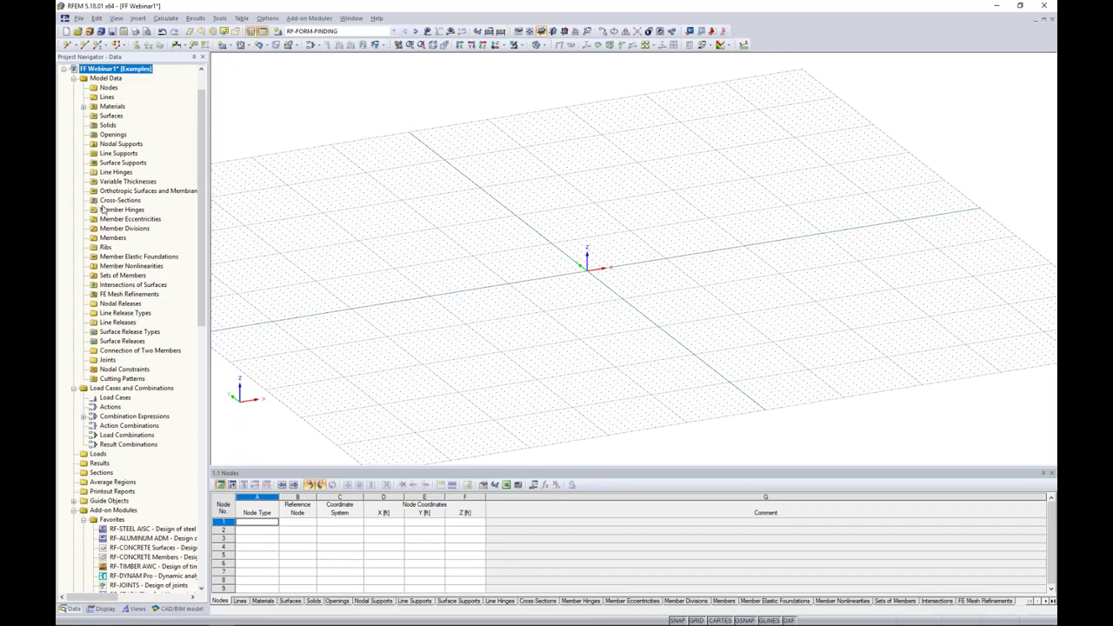
Step: Look through the project data tree, including the load case entries and the list of add-on modules
scroll(199, 218, "down", 2)
scroll(190, 287, "down", 9)
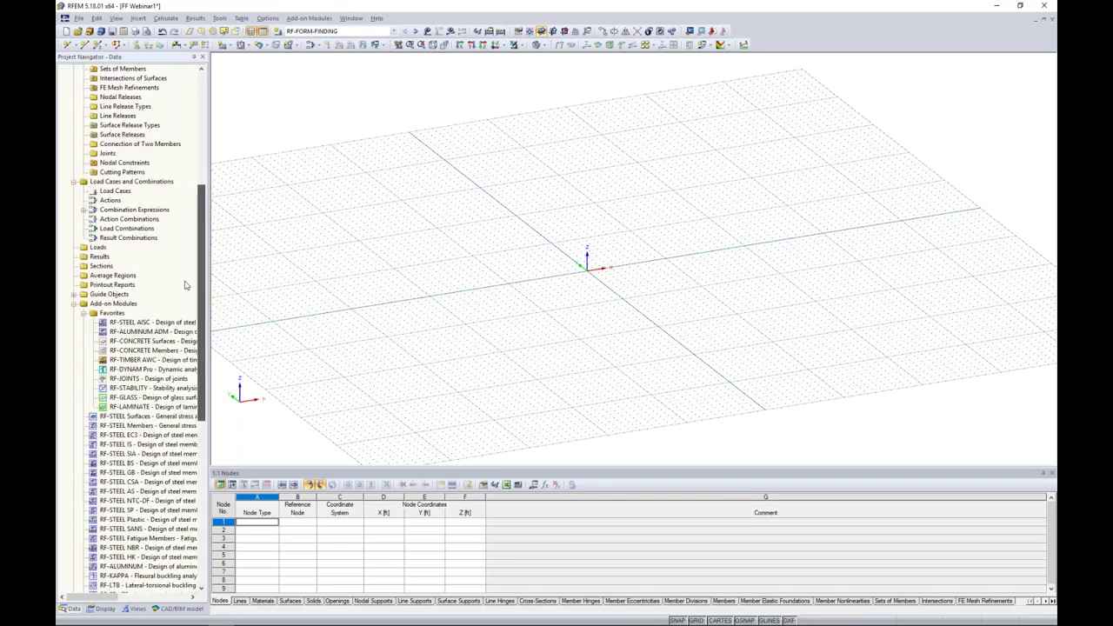
scroll(188, 322, "down", 3)
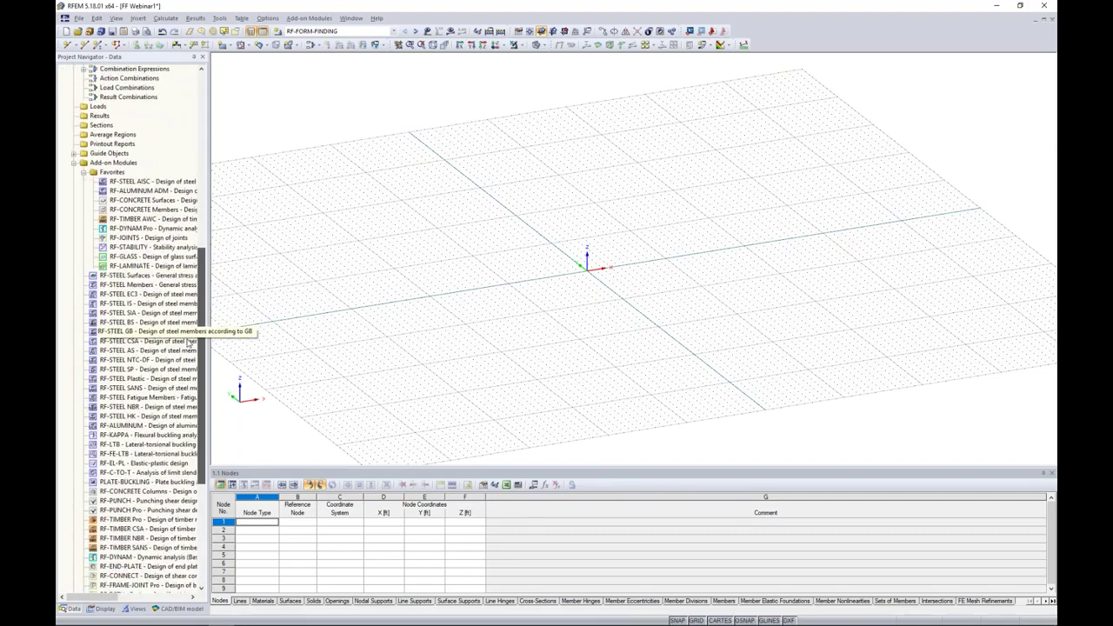
scroll(188, 349, "down", 4)
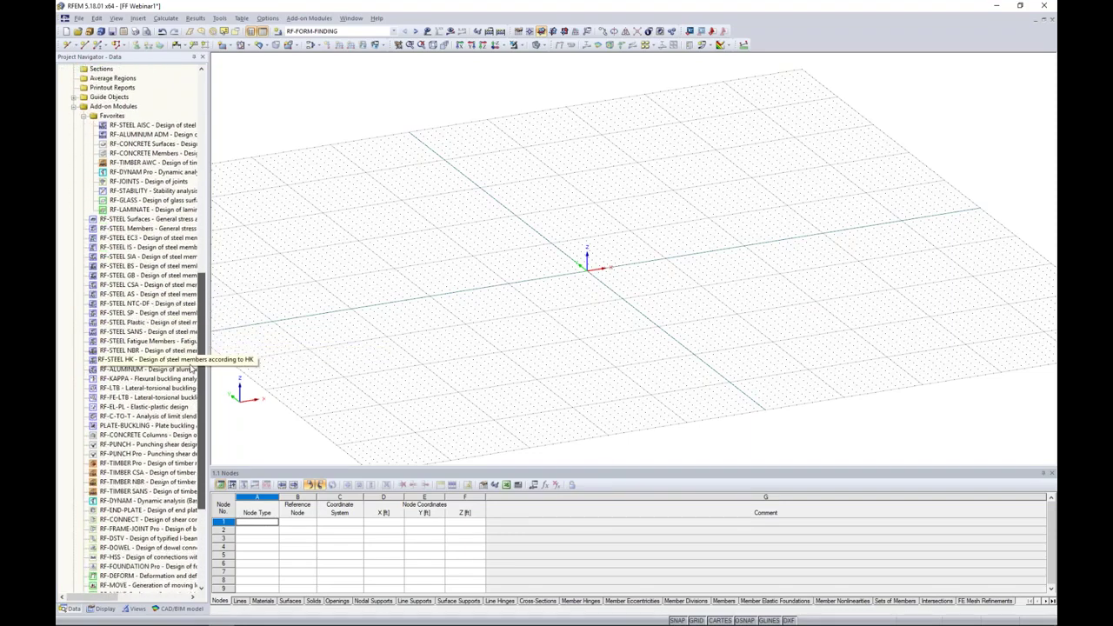
scroll(187, 391, "up", 3)
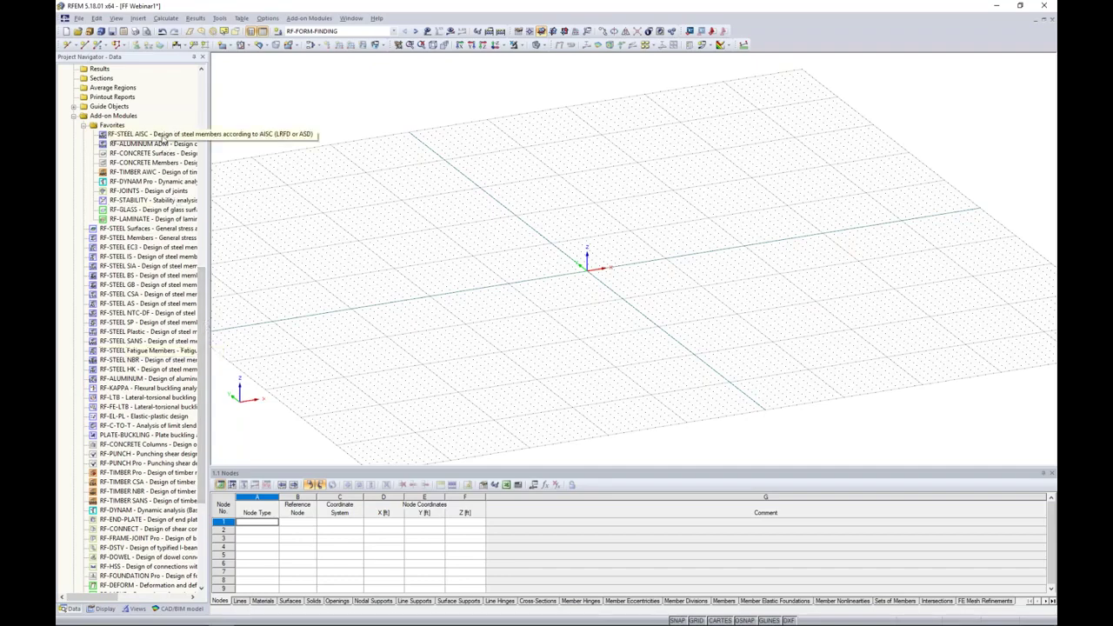
scroll(157, 256, "up", 10)
left_click_drag(219, 142, 223, 108)
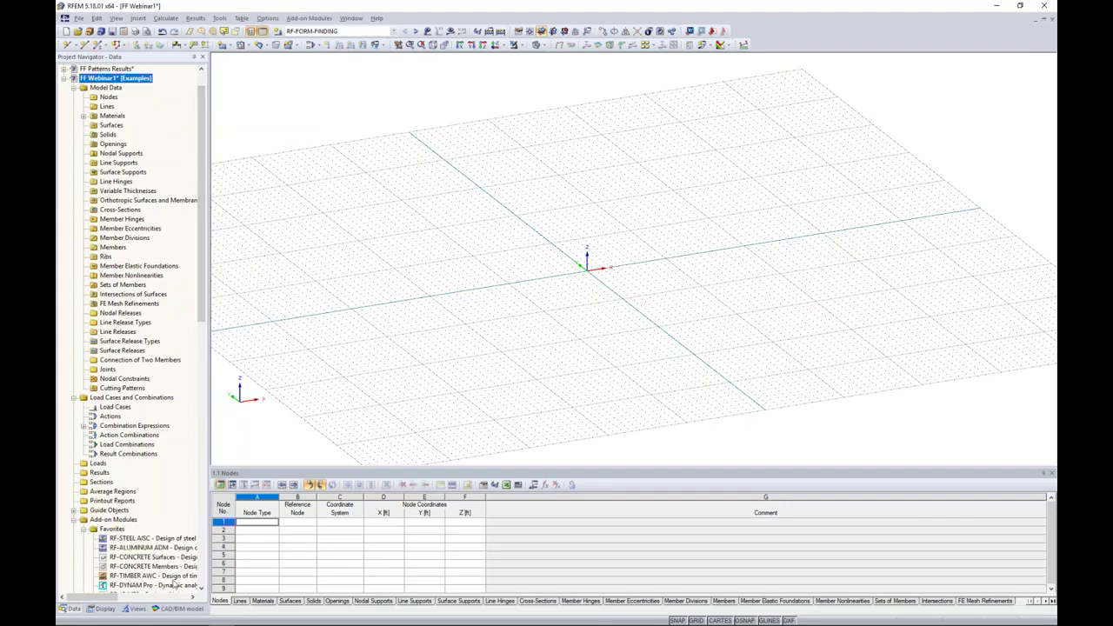
Step: Import the IFC file Concrete Office Building.ifc as a CAD/BIM model
left_click(179, 608)
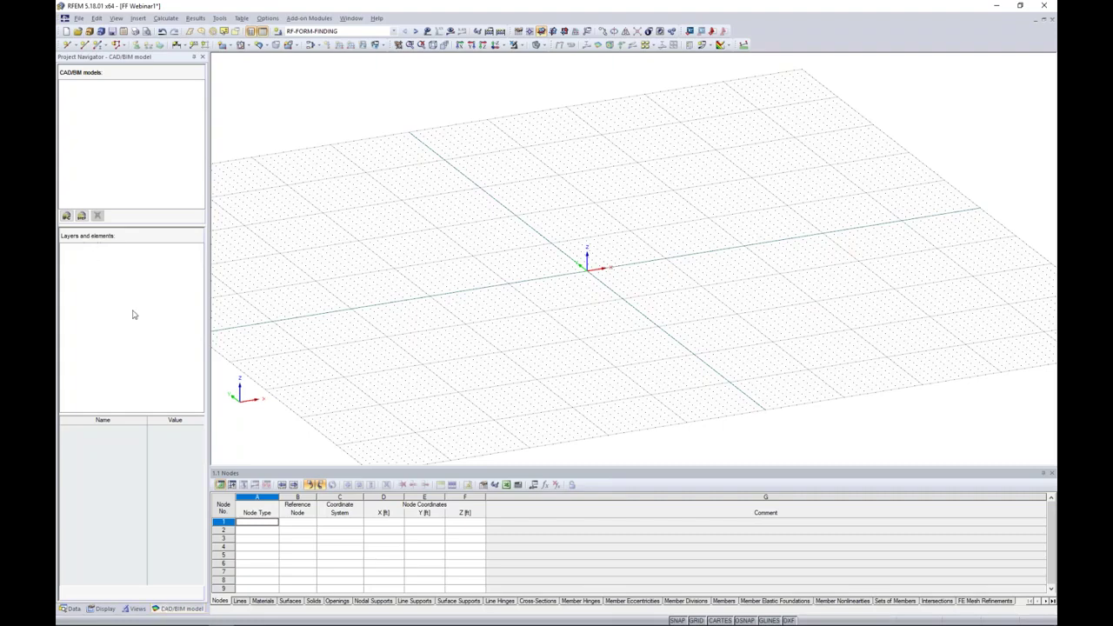
left_click(66, 217)
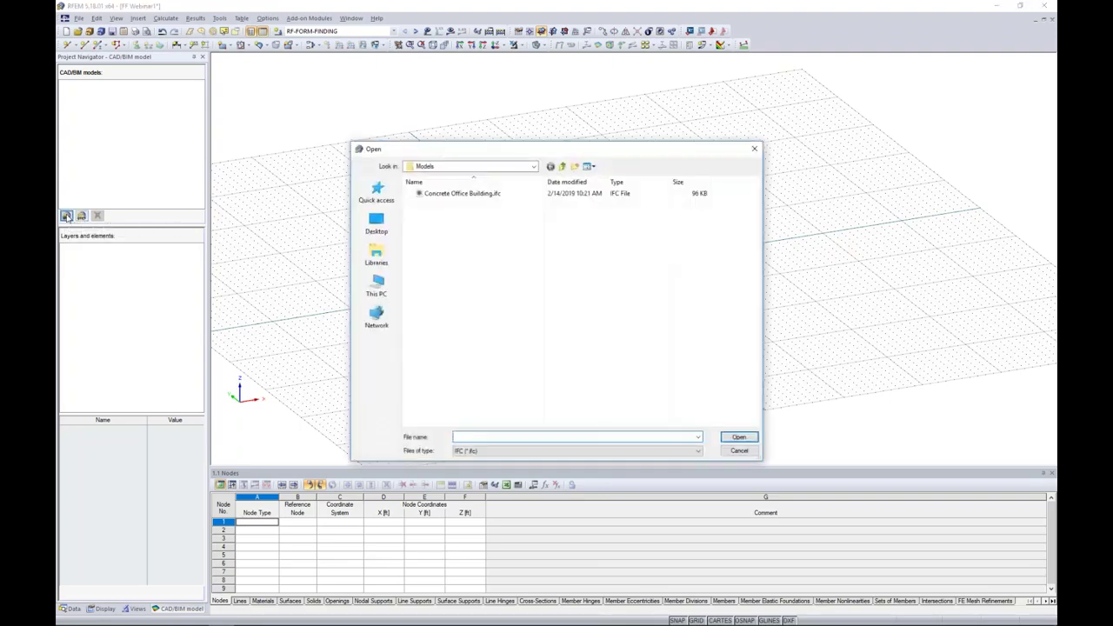
left_click(444, 194)
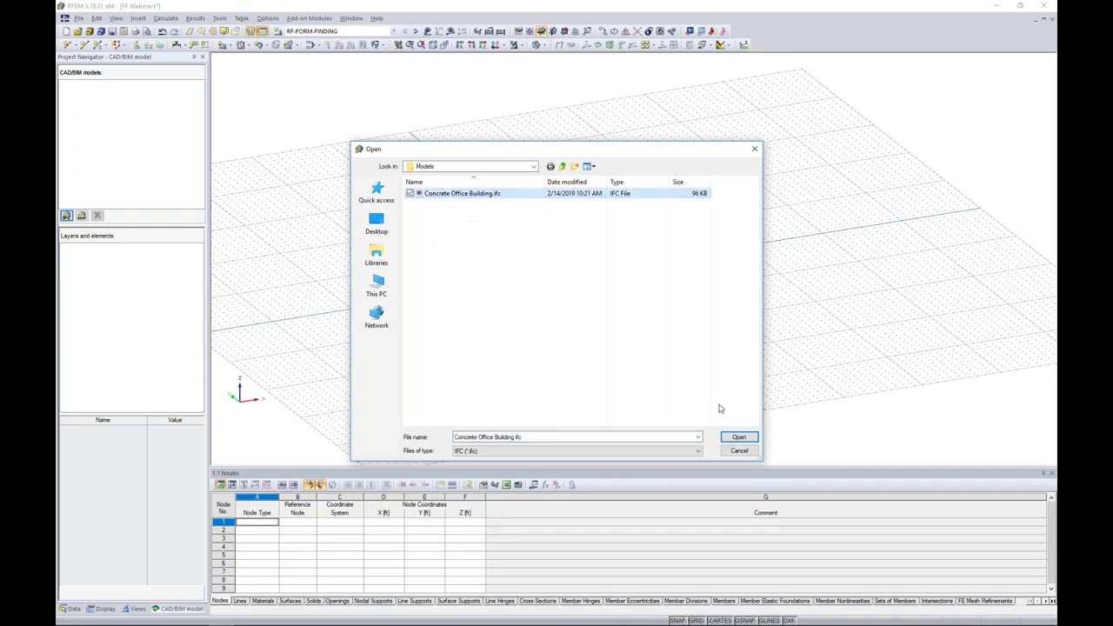
left_click(738, 436)
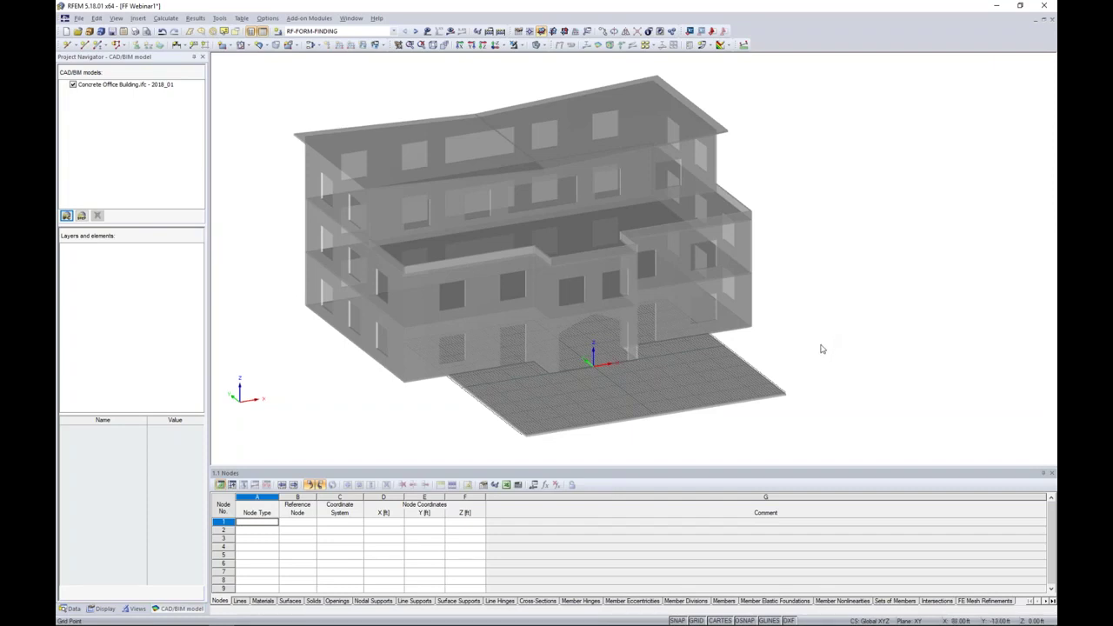
Step: Convert the imported ground slab solid into a centric surface of Concrete f'c = 4000 psi, hiding the converted solid
mouse_move(822, 345)
middle_mouse_down("ctrl")
mouse_move(816, 285)
mouse_move(826, 328)
middle_mouse_up("ctrl")
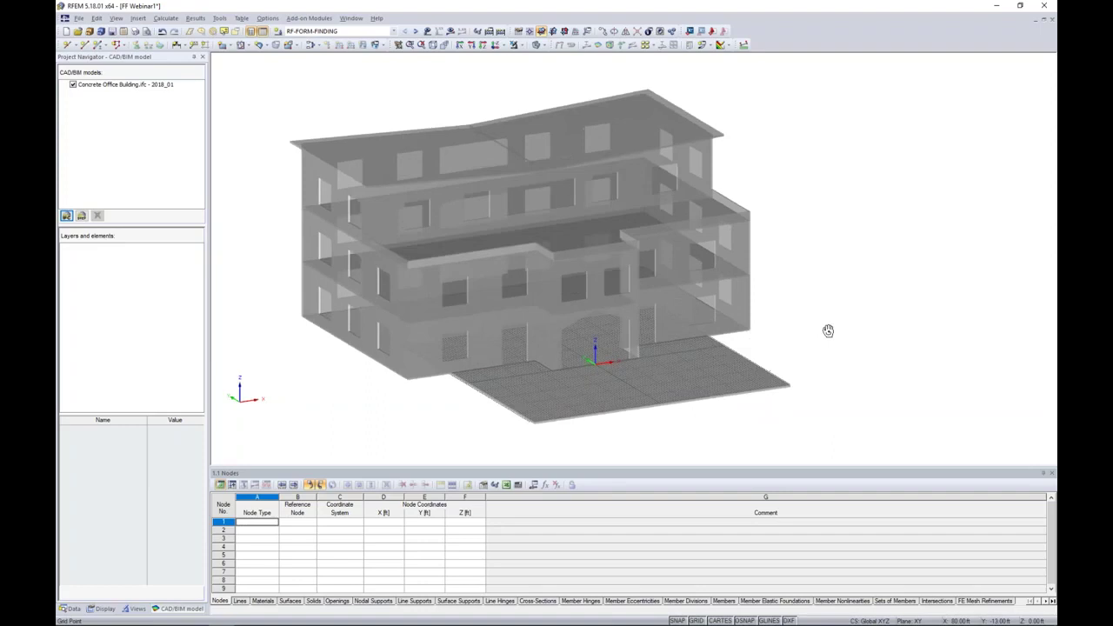
scroll(815, 350, "up", 5)
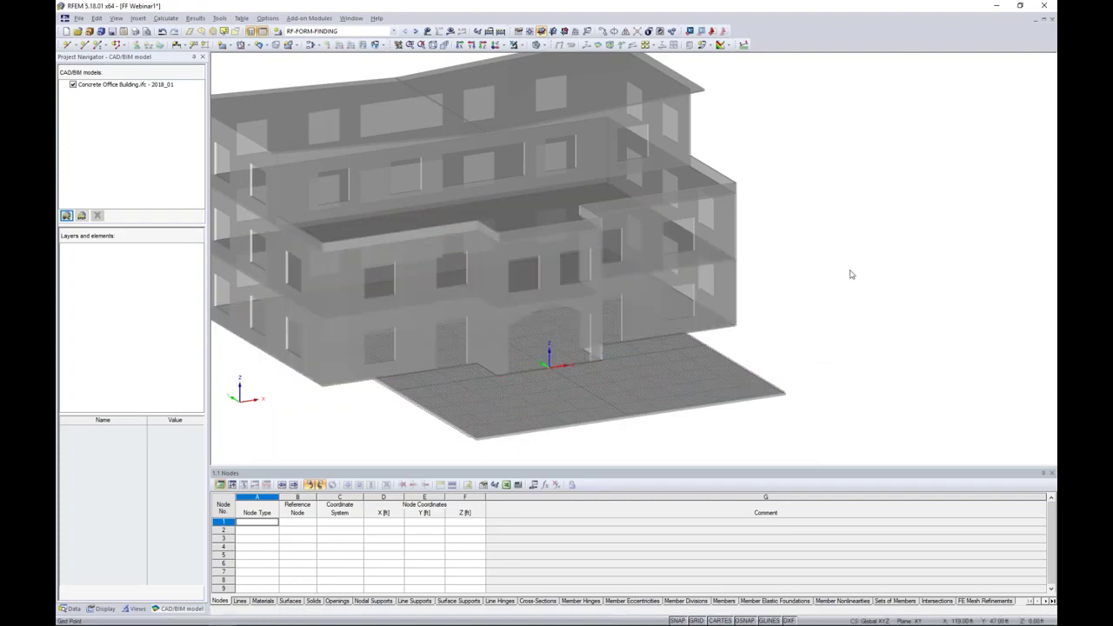
middle_click_drag(834, 341, 873, 337, "ctrl")
scroll(845, 339, "up", 4)
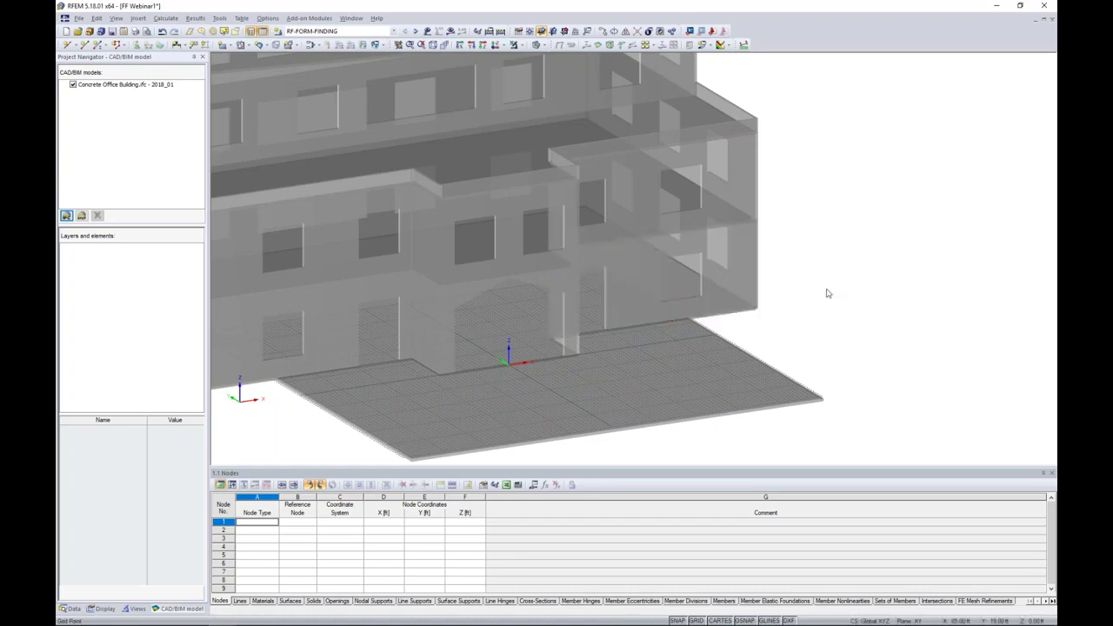
scroll(827, 293, "down", 3)
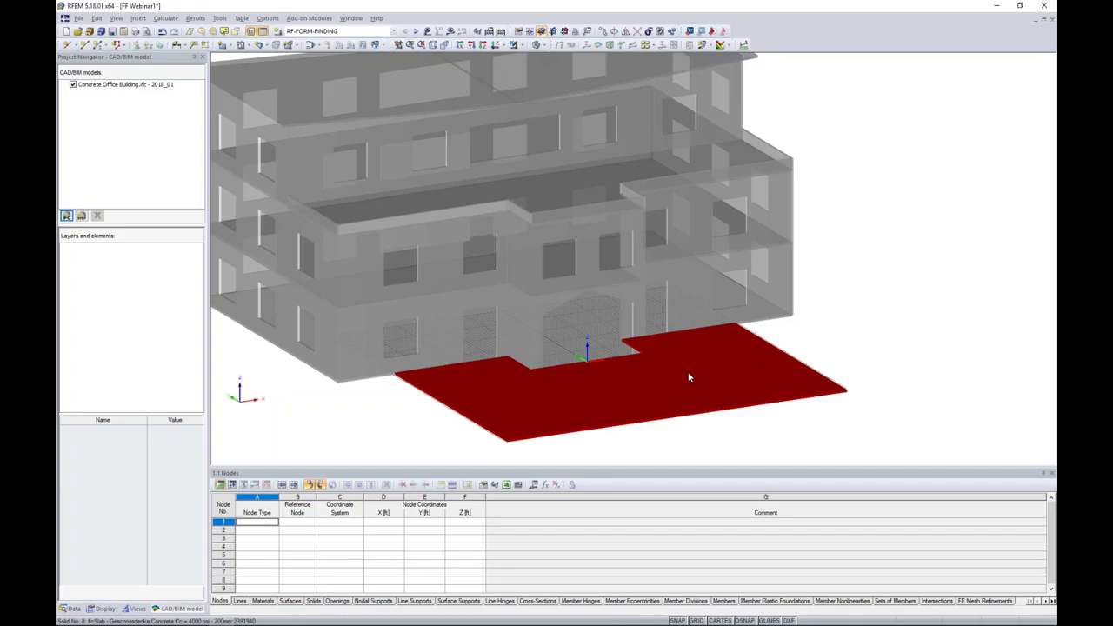
right_click(698, 349)
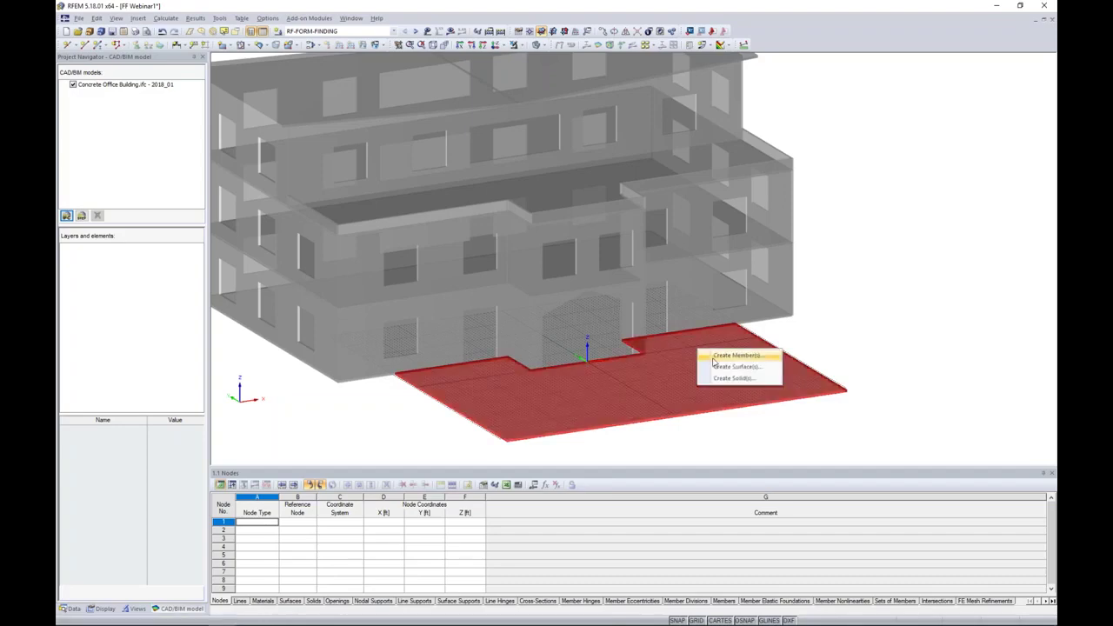
left_click(718, 367)
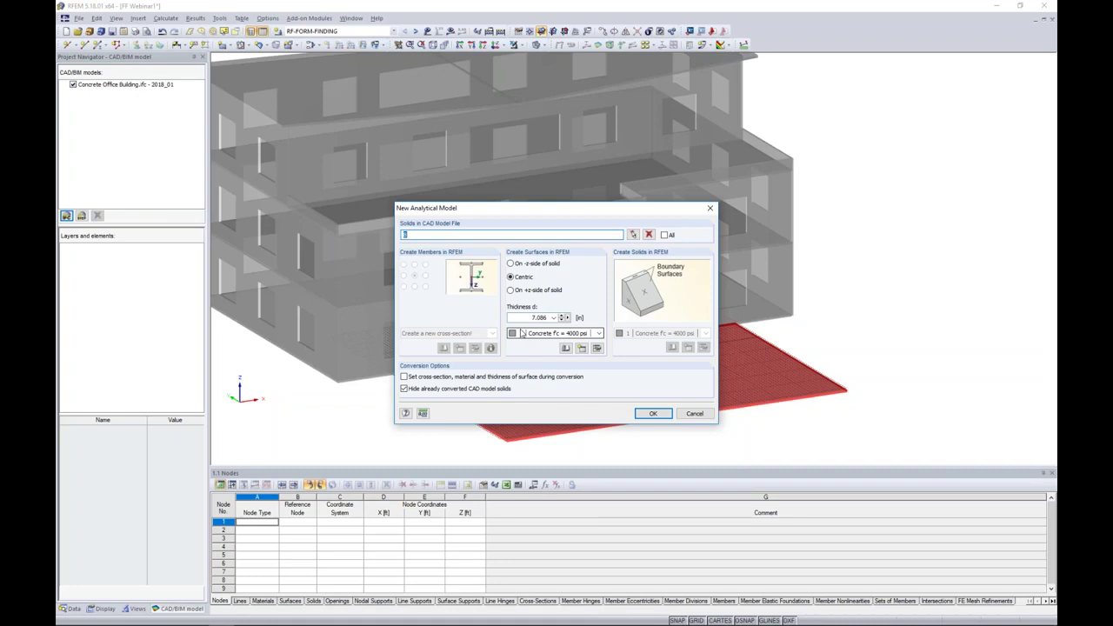
left_click(650, 414)
left_click(774, 393)
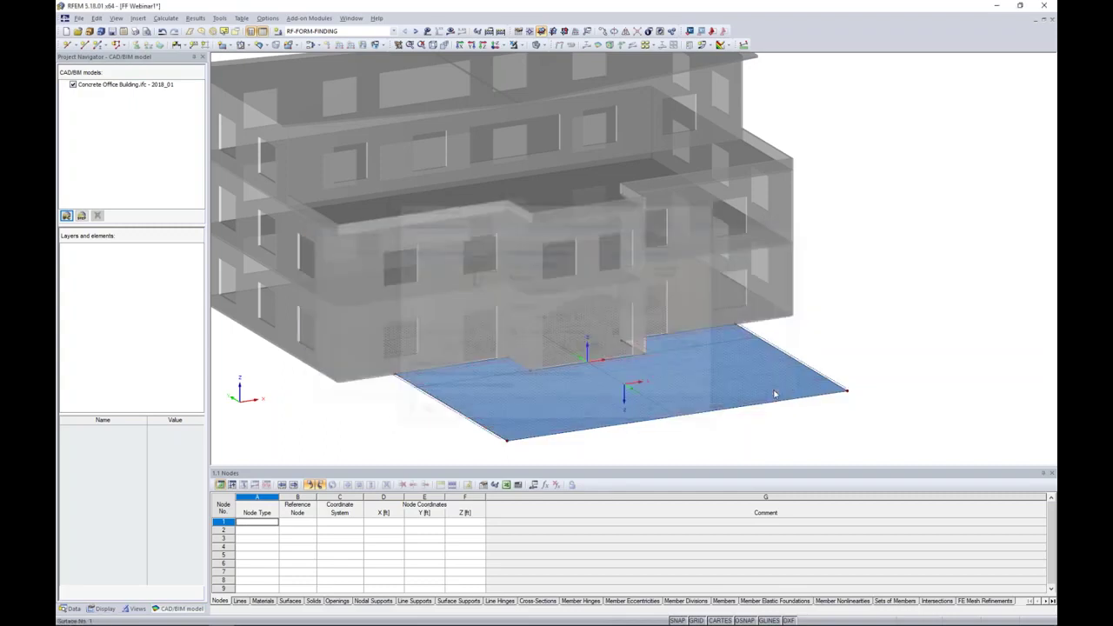
Step: Hide the imported building model and display the slab surface as a wireframe
left_click(73, 85)
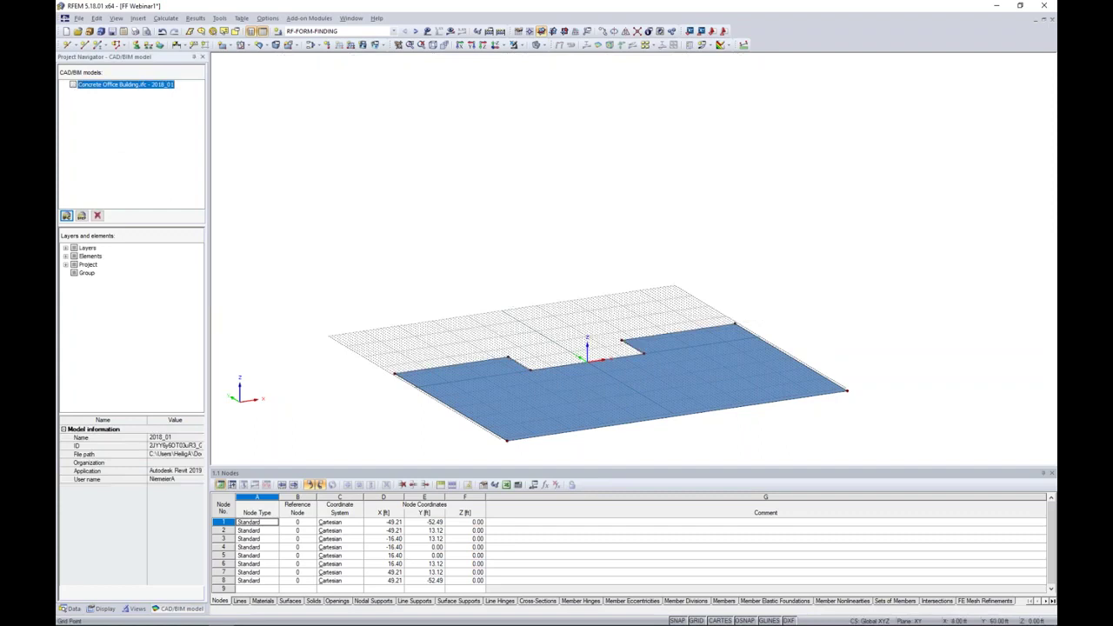
middle_click_drag(599, 374, 611, 317)
scroll(611, 316, "up", 3)
scroll(611, 318, "up", 2)
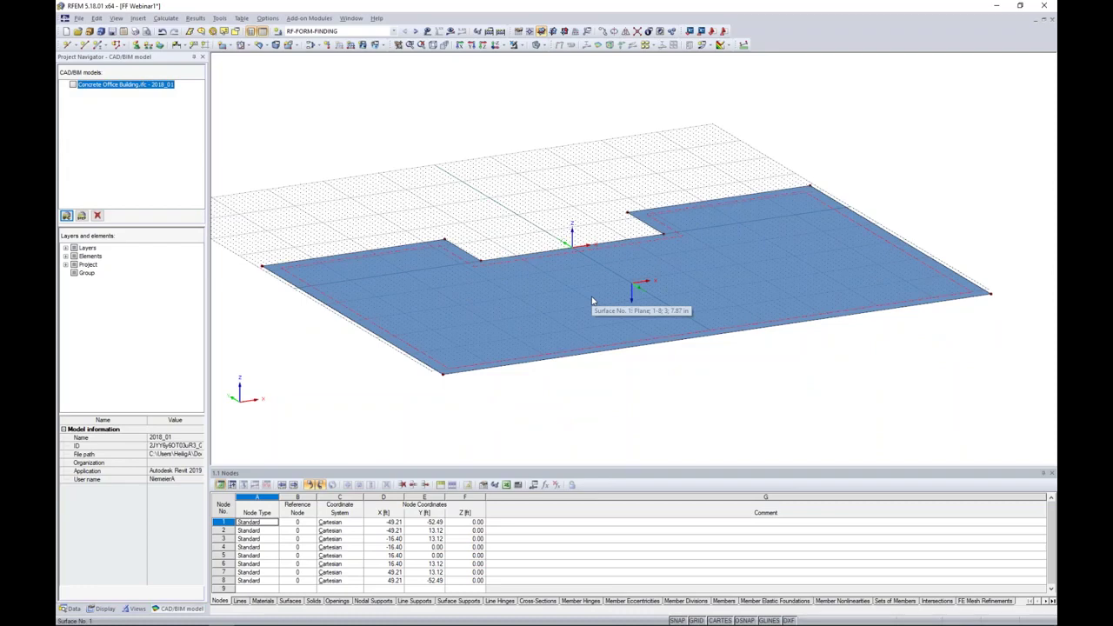
middle_click_drag(589, 210, 559, 219, "ctrl")
scroll(559, 219, "down", 1)
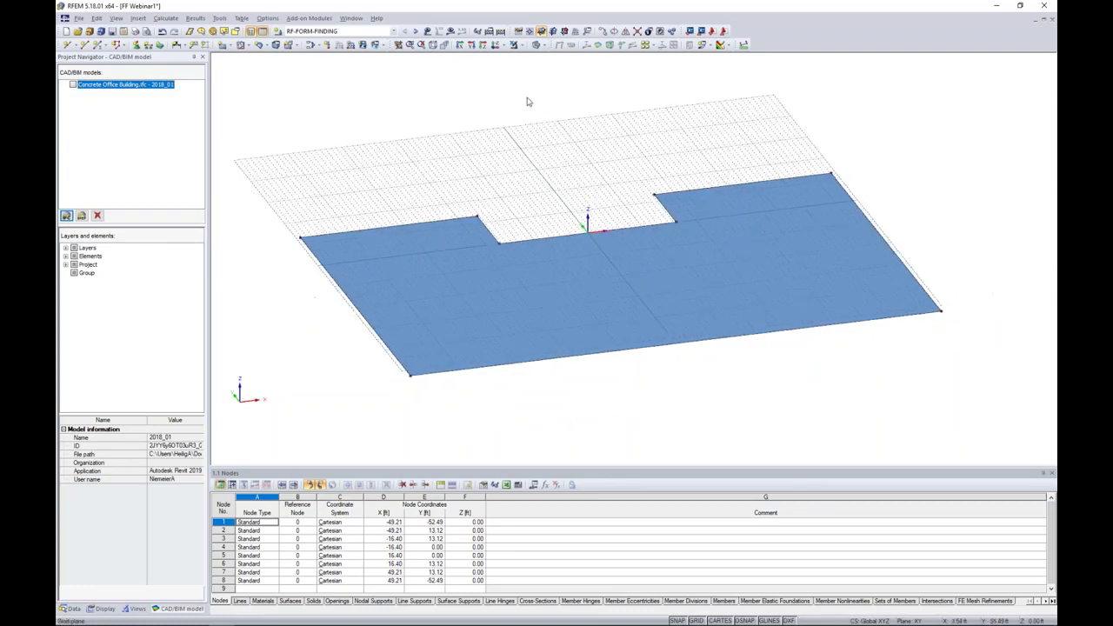
left_click(542, 45)
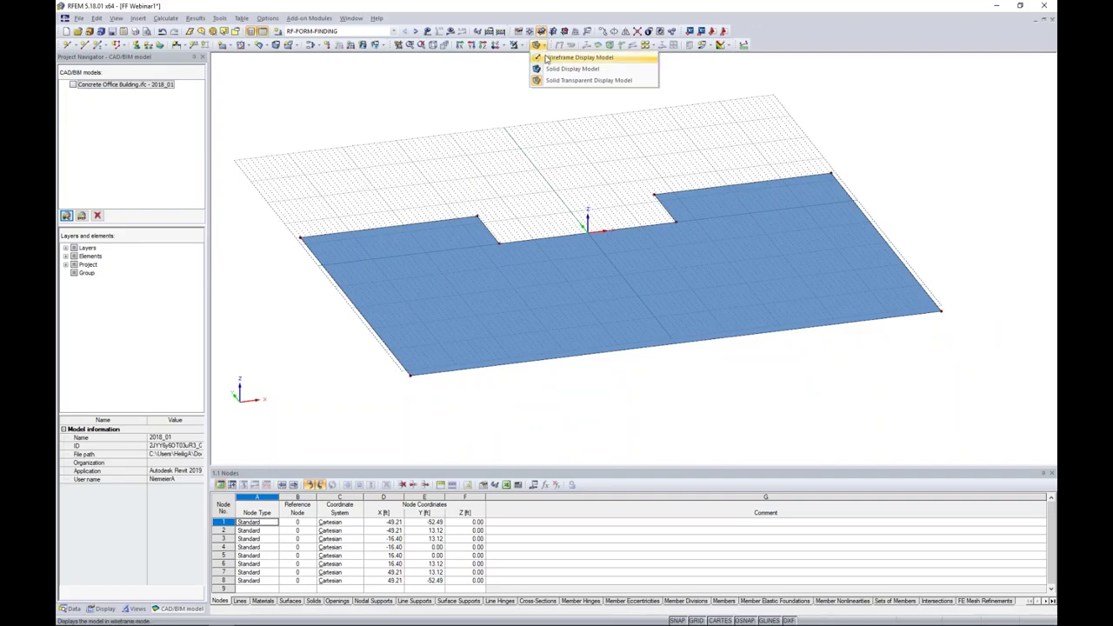
left_click(545, 58)
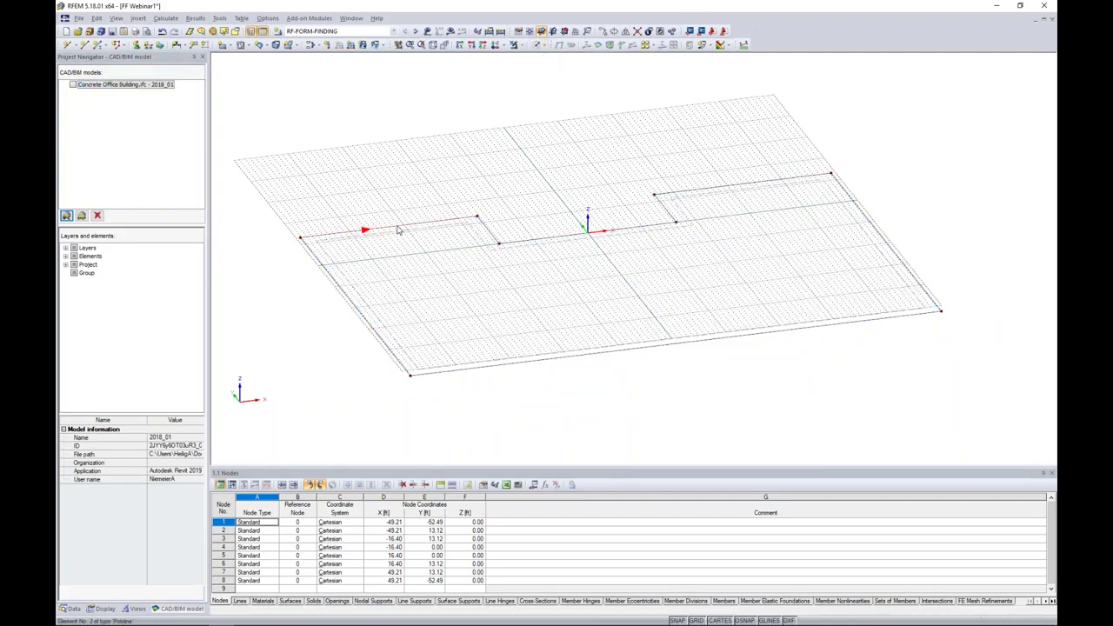
Step: Divide slab edge line 2 with a new intermediate node 23 ft from the line end
right_click(398, 228)
mouse_move(431, 273)
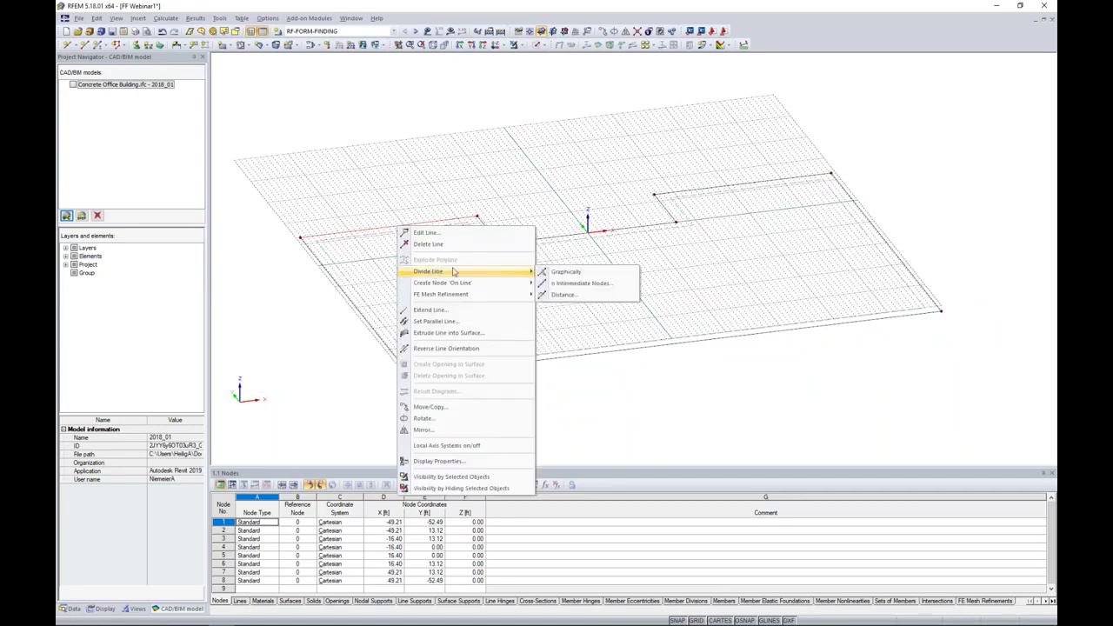
left_click(562, 296)
left_click_drag(576, 191, 655, 173)
double_click(722, 314)
type("23")
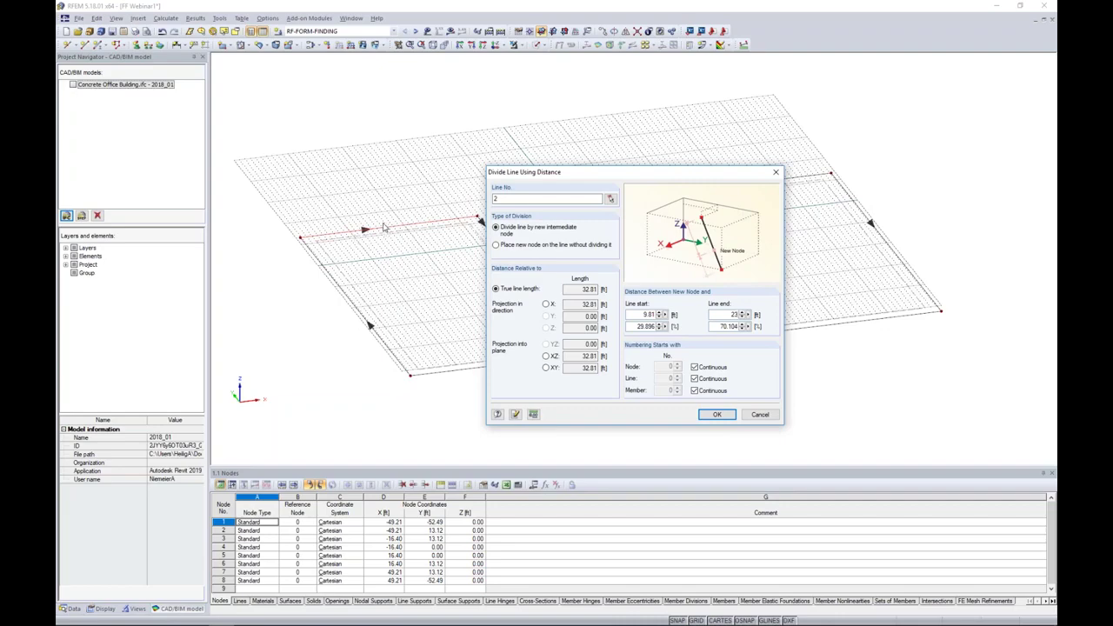
left_click(717, 413)
Step: Copy the new division node and its adjacent inner corner node to the opposite edge, placing the division node's copy on that edge's inner corner
scroll(417, 237, "up", 3)
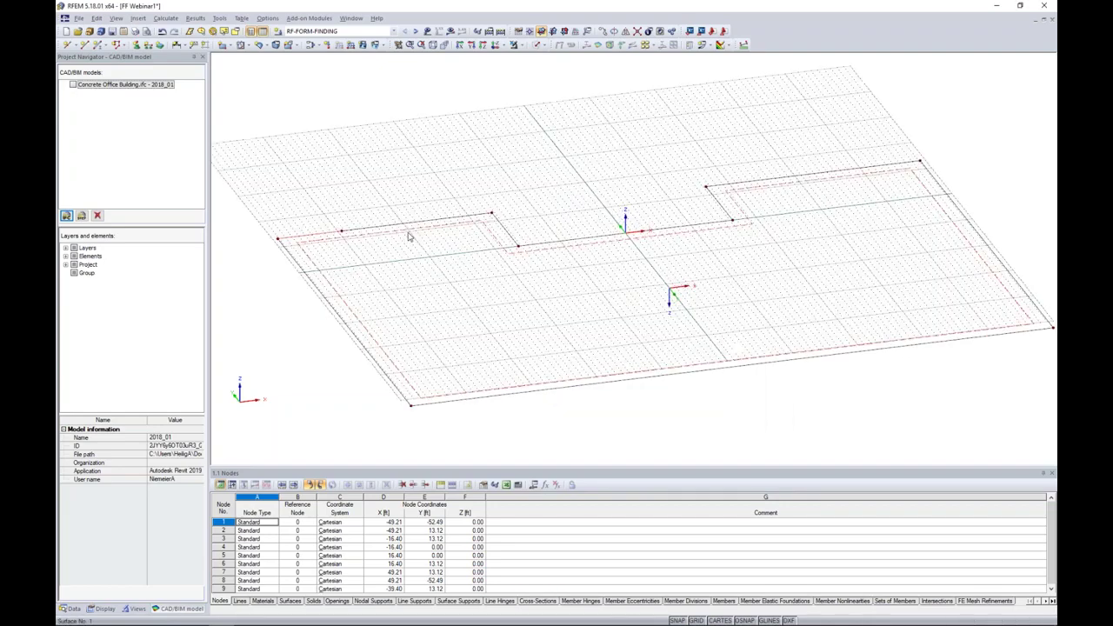
left_click(328, 231)
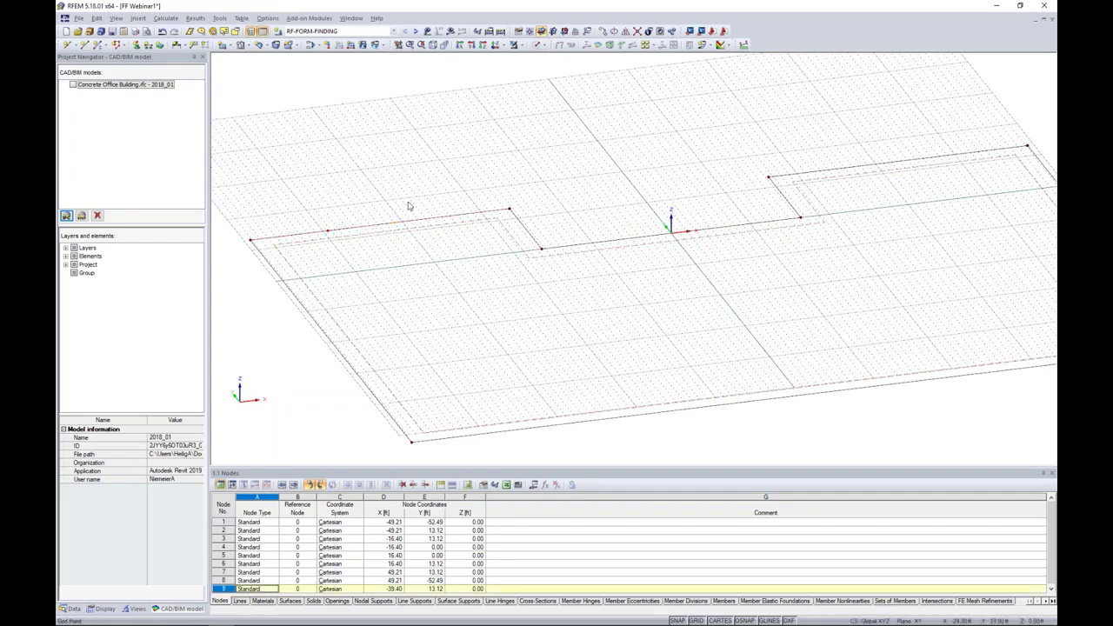
left_click(510, 211)
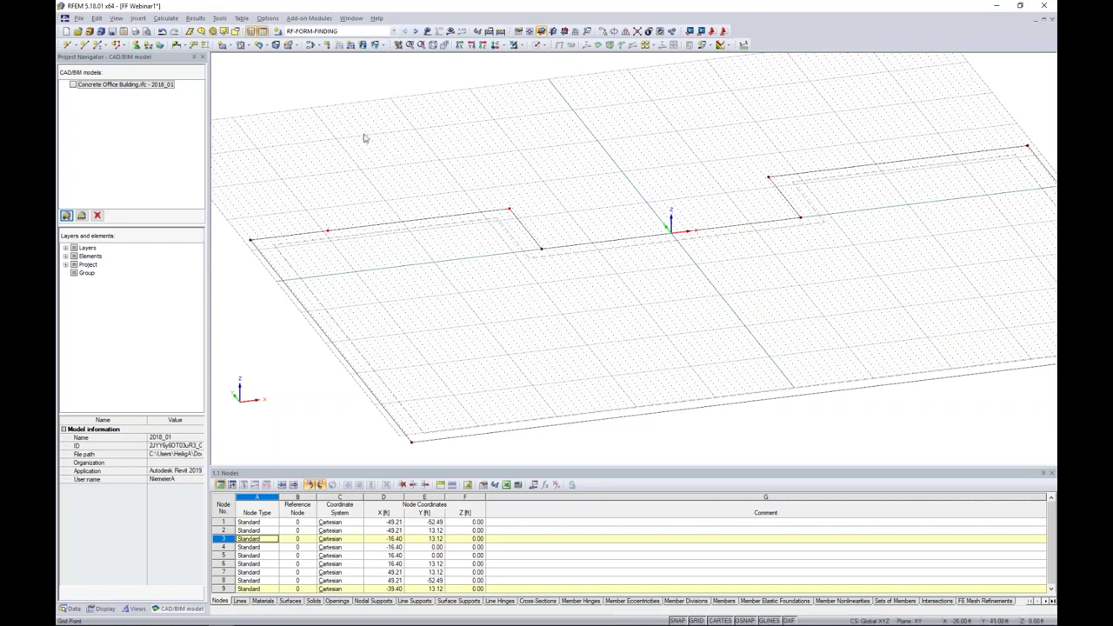
left_click(329, 230)
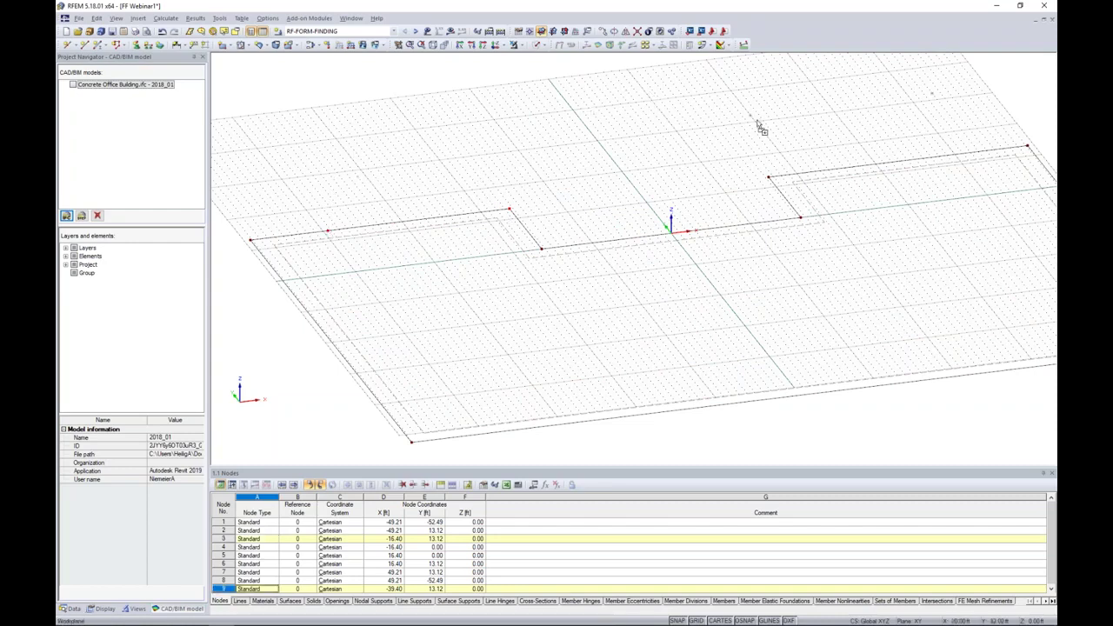
left_click(773, 178)
left_click(787, 140)
Step: Connect the copied node with the slab edge it lies on, splitting that edge line there
middle_click_drag(783, 150, 685, 154)
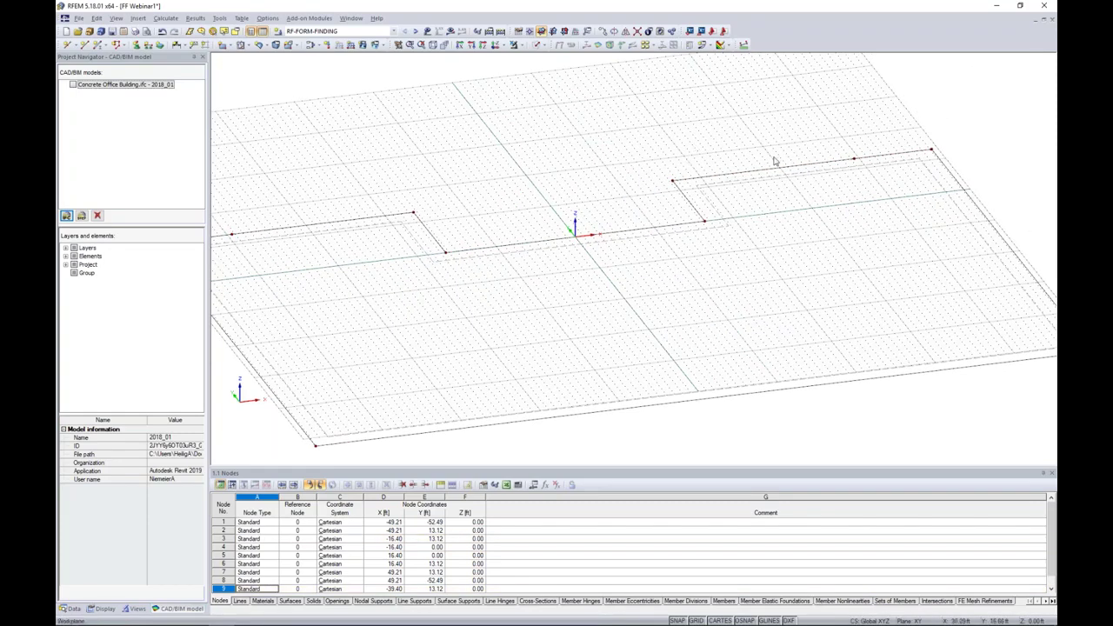
left_click(638, 32)
left_click_drag(801, 110, 888, 204)
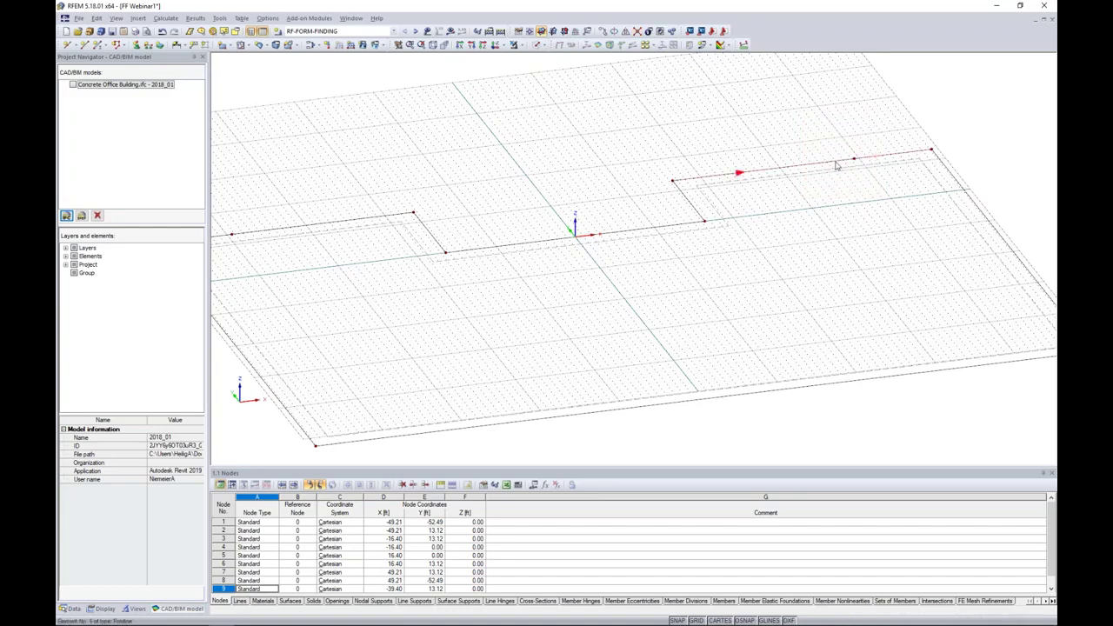
Step: Copy the division nodes on the two rear slab edges once by -30 ft in Y
scroll(324, 194, "down", 1)
middle_click_drag(338, 194, 375, 191)
left_click(277, 228)
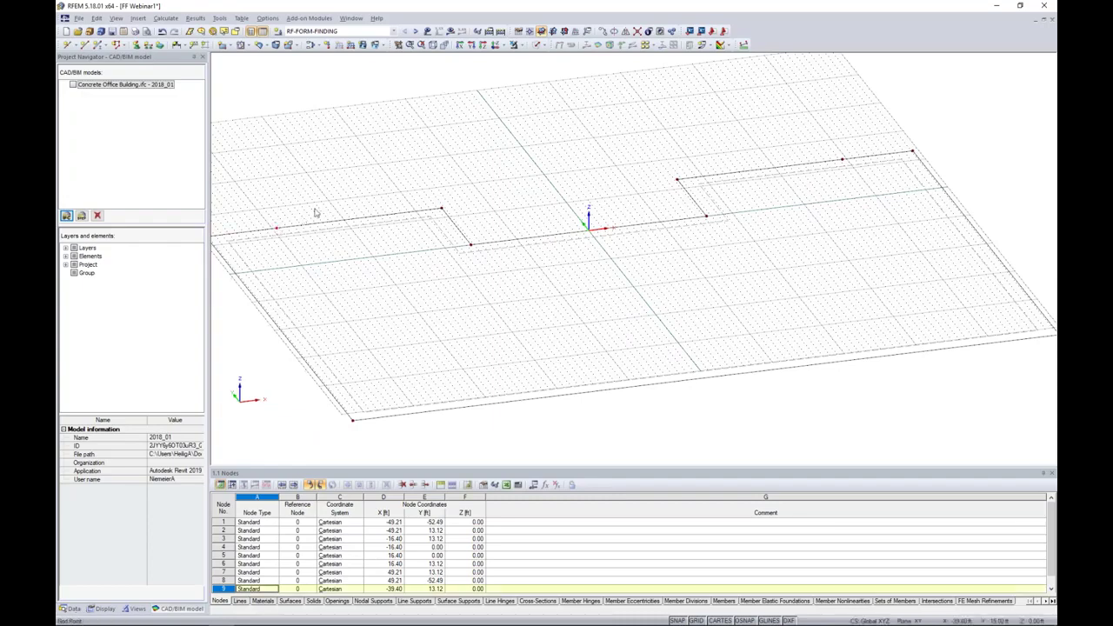
left_click(842, 161)
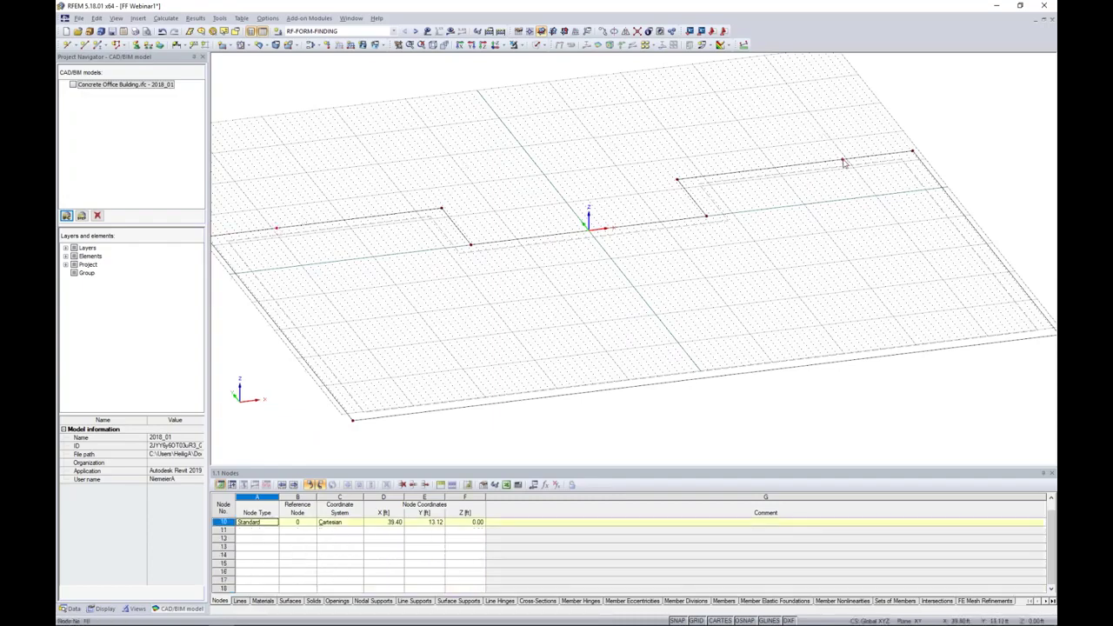
left_click(601, 32)
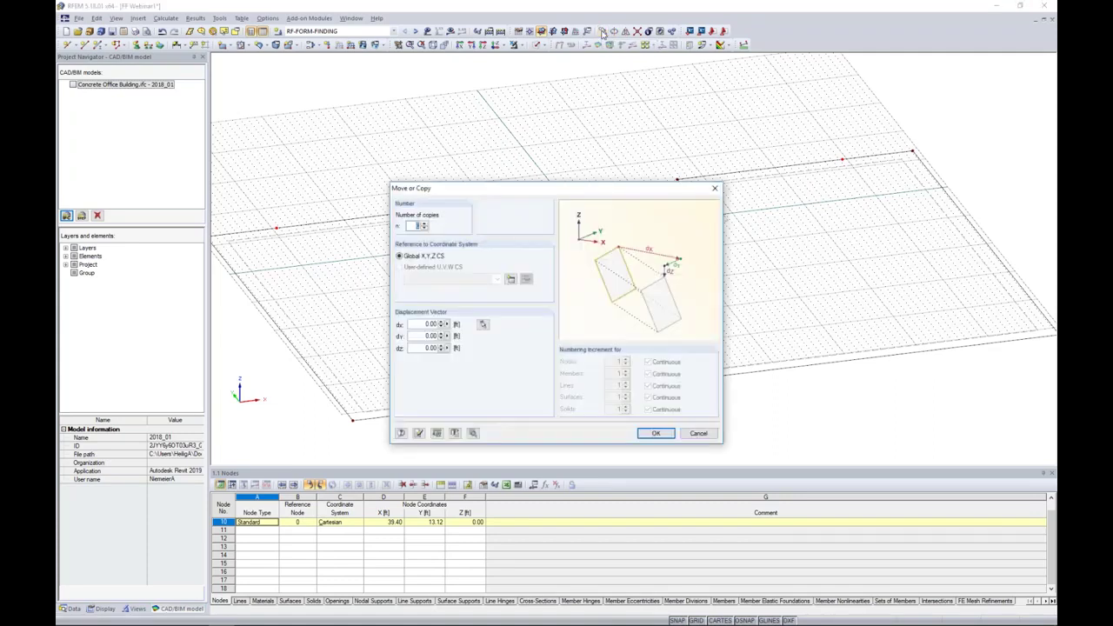
left_click(424, 224)
left_click(425, 335)
left_click(652, 433)
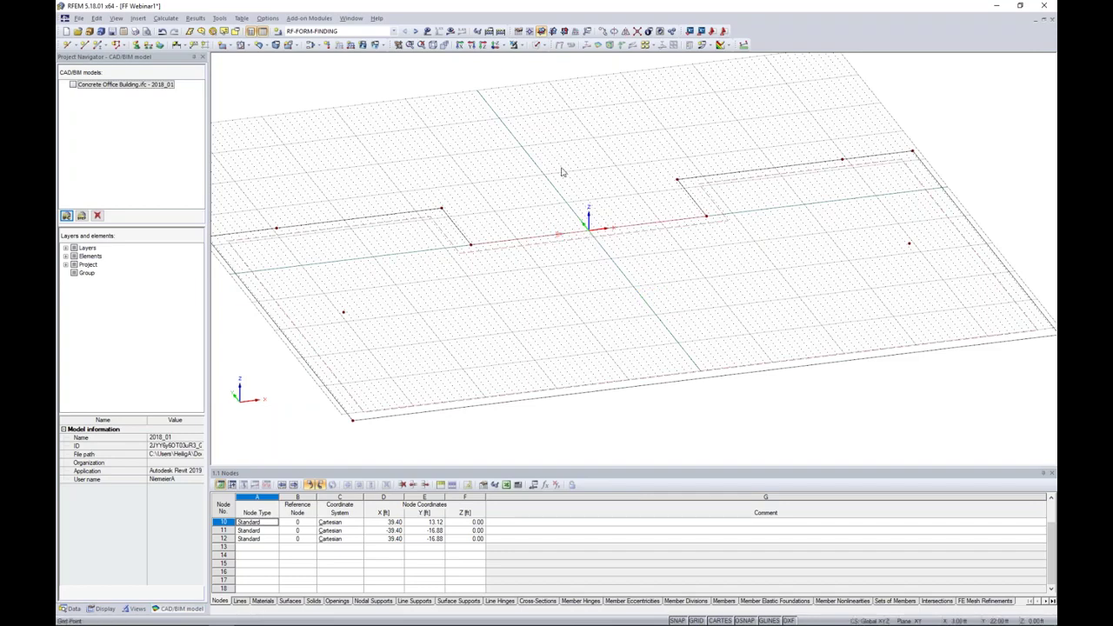
Step: Insert a node midway (50%) between the two inner corner nodes of the recessed slab edge
left_click(75, 46)
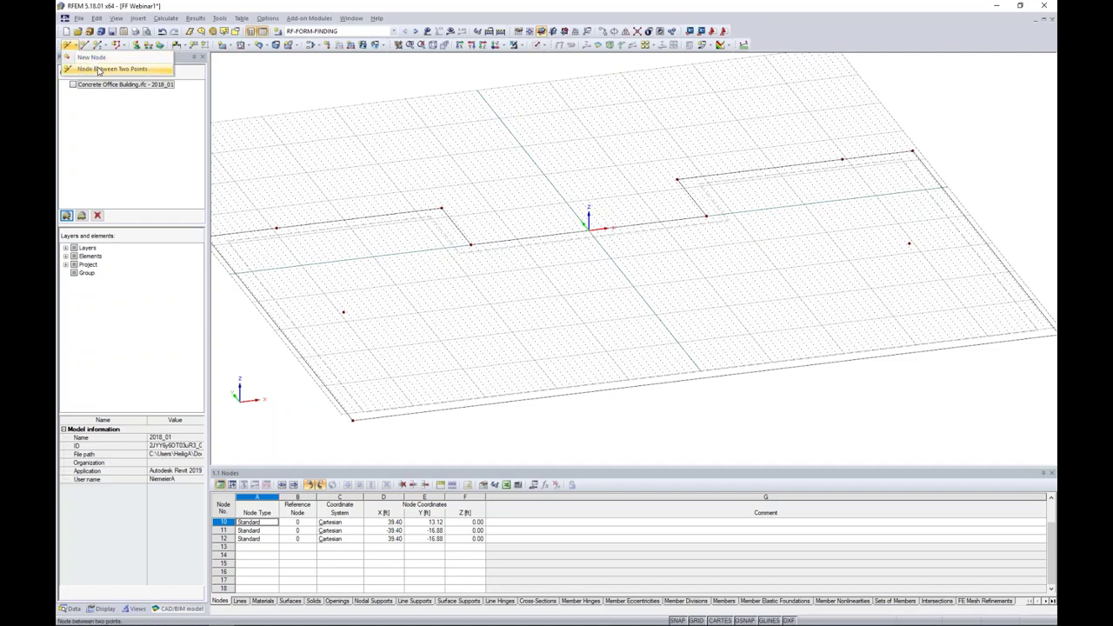
left_click(98, 71)
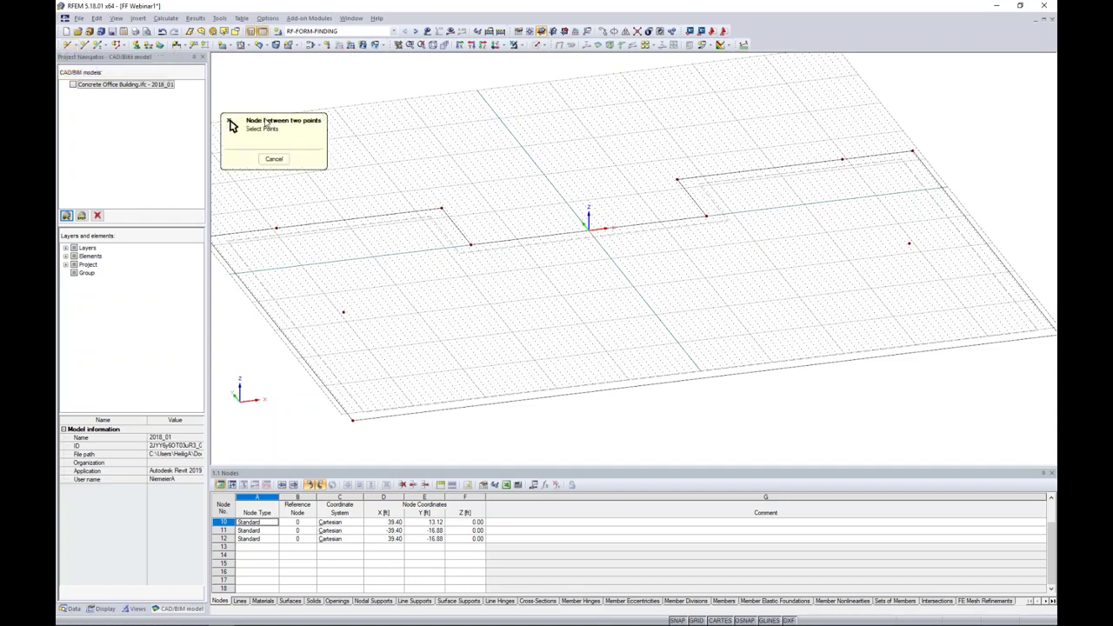
left_click(470, 242)
left_click(673, 182)
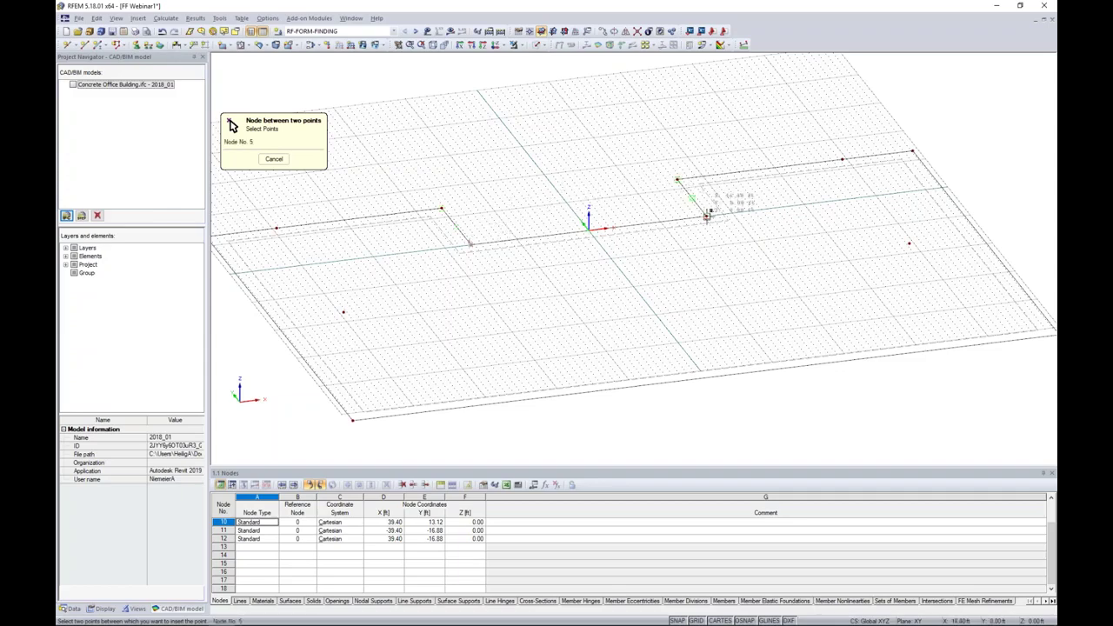
left_click(706, 215)
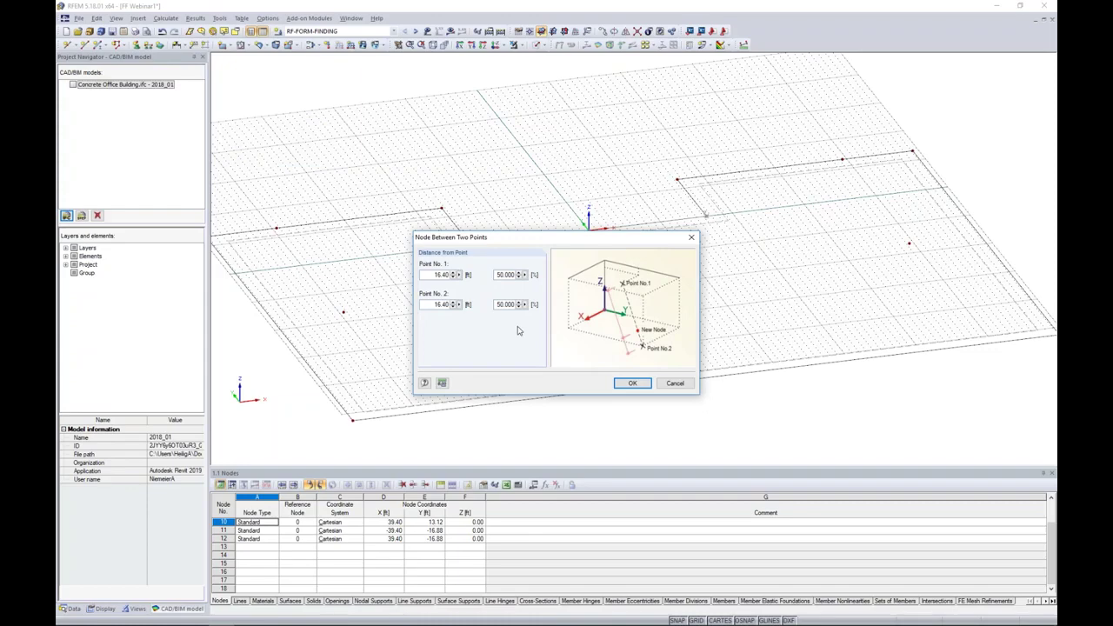
left_click(632, 384)
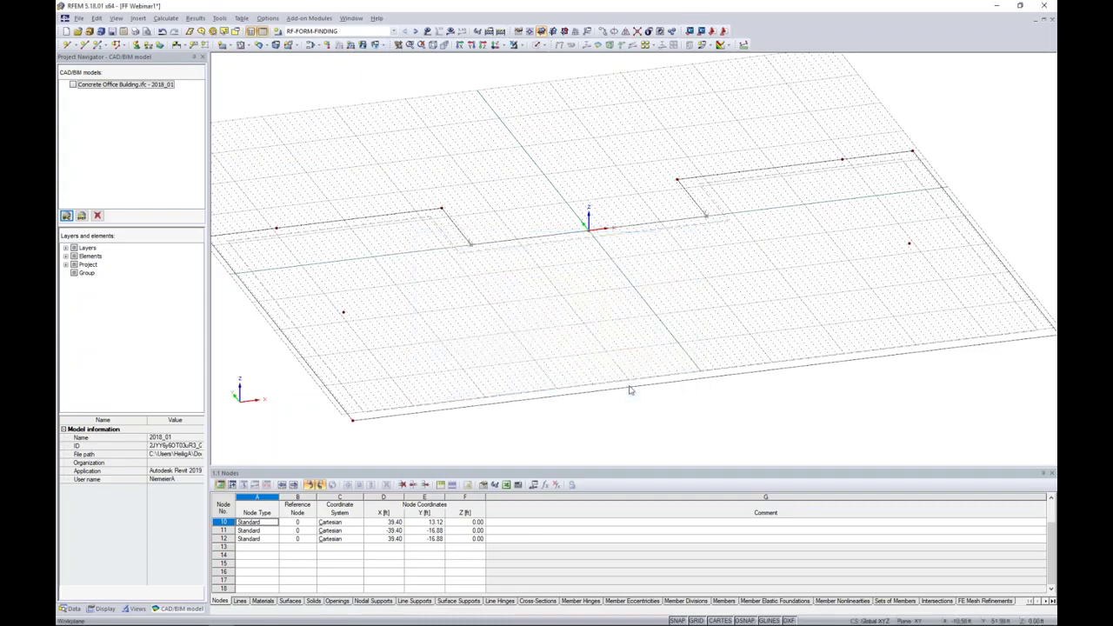
Step: Copy the new midpoint node at the origin by -33 ft in Y
left_click(590, 233)
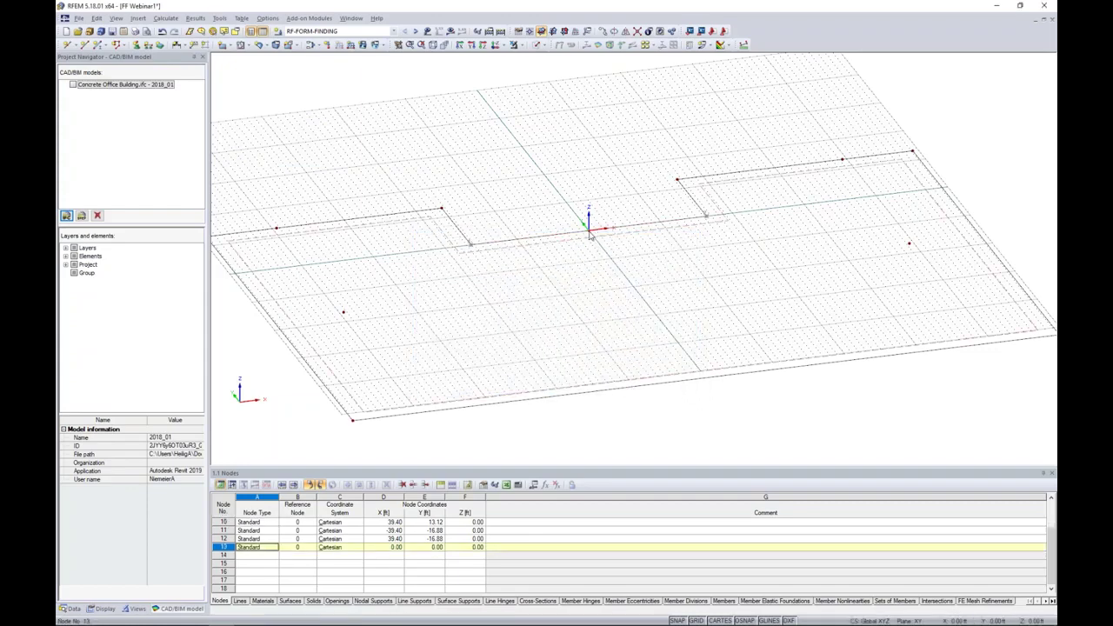
scroll(589, 233, "up", 1)
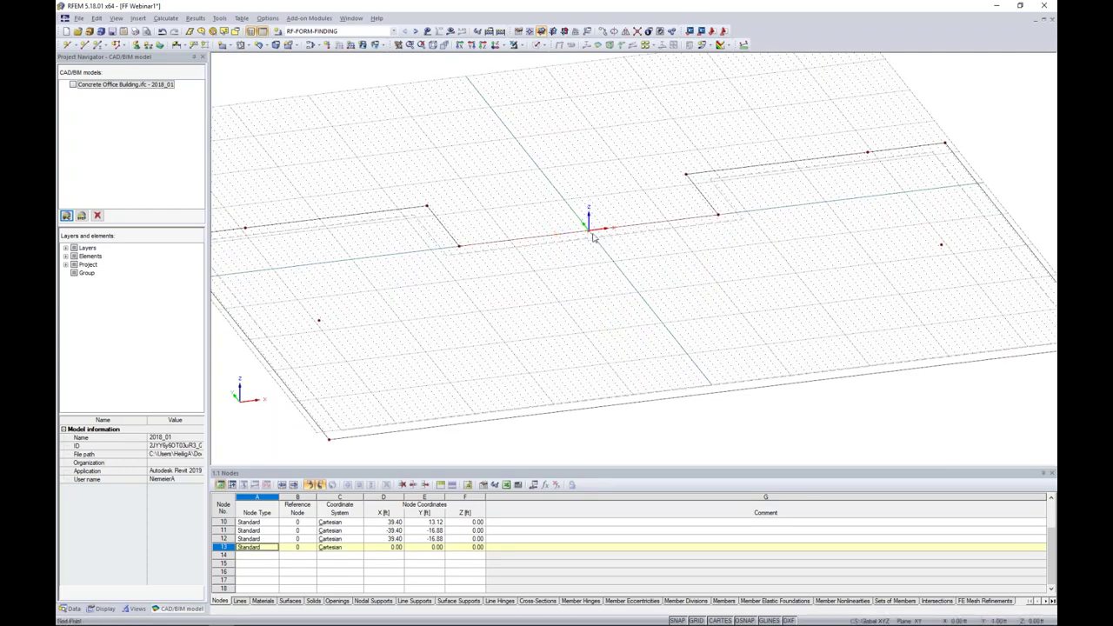
left_click(602, 31)
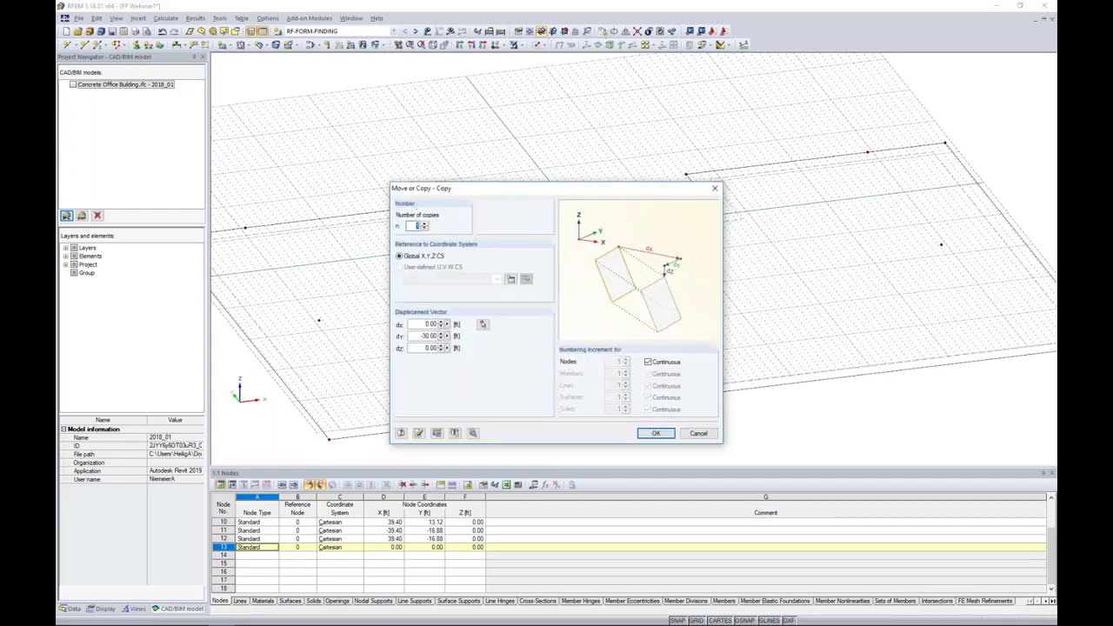
double_click(427, 337)
type("-")
left_click(653, 433)
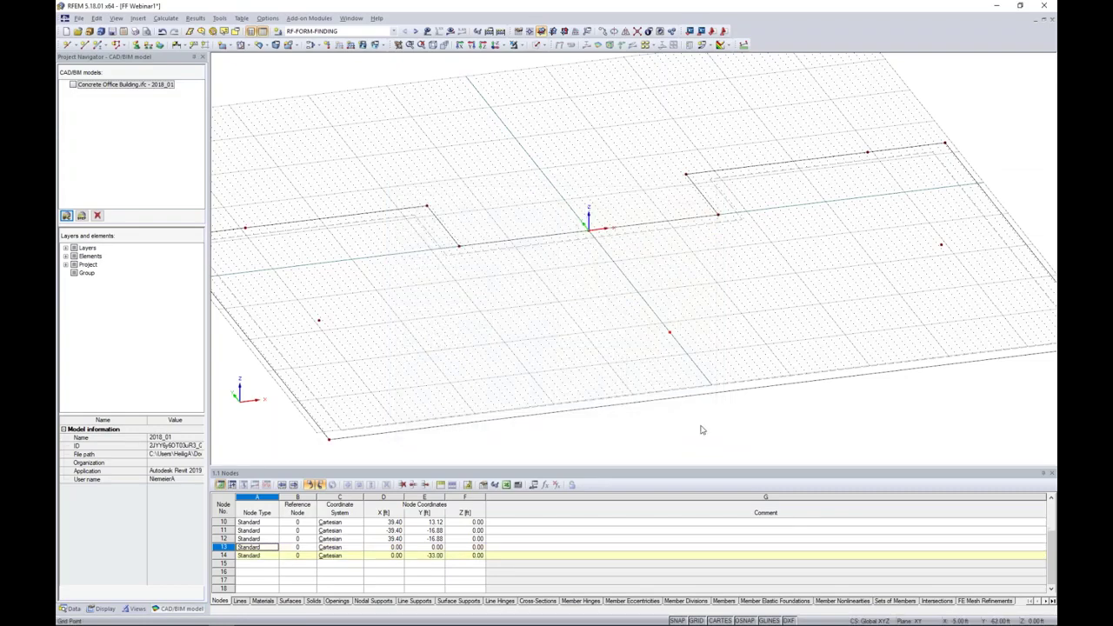
Step: Copy the node at Y -33 ft by 26 ft in X, with no Y displacement
left_click_drag(635, 300, 700, 350)
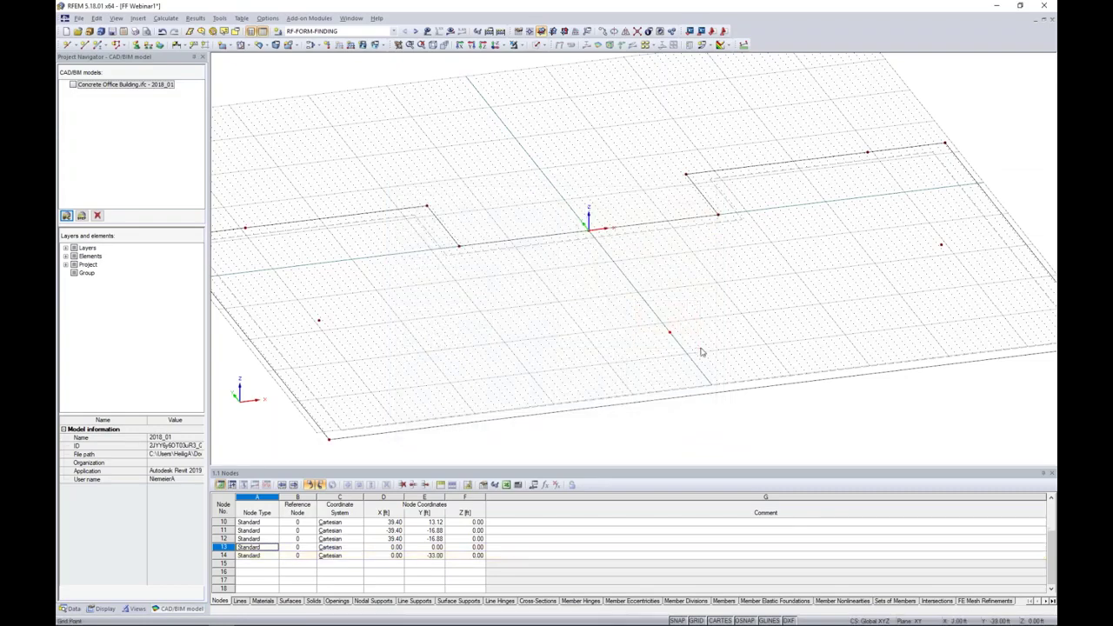
left_click(602, 32)
left_click_drag(416, 336, 436, 336)
key("BackSpace")
key("shift+Tab")
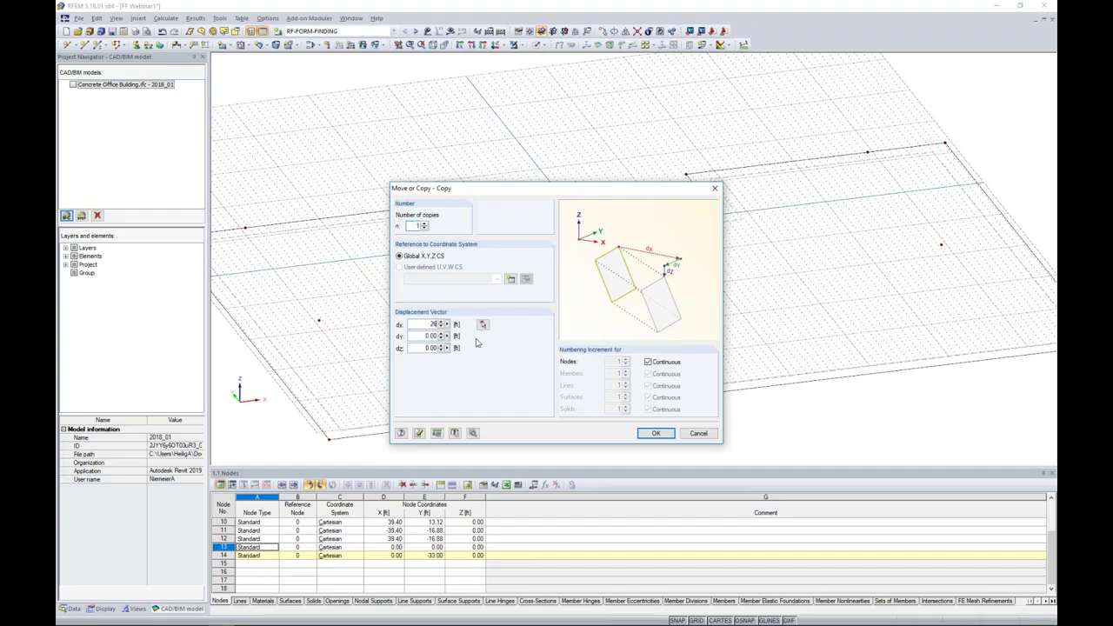
left_click(656, 435)
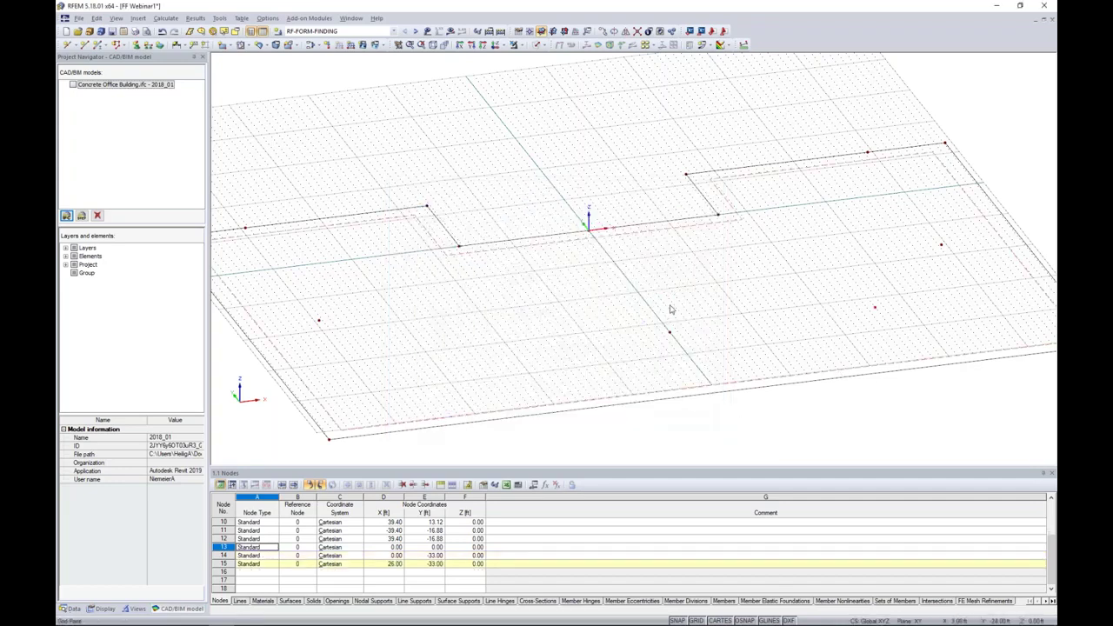
Step: Copy the front centre node and its 26 ft neighbour by -26 ft in X, placing the neighbour's copy on the centre node
left_click(669, 331)
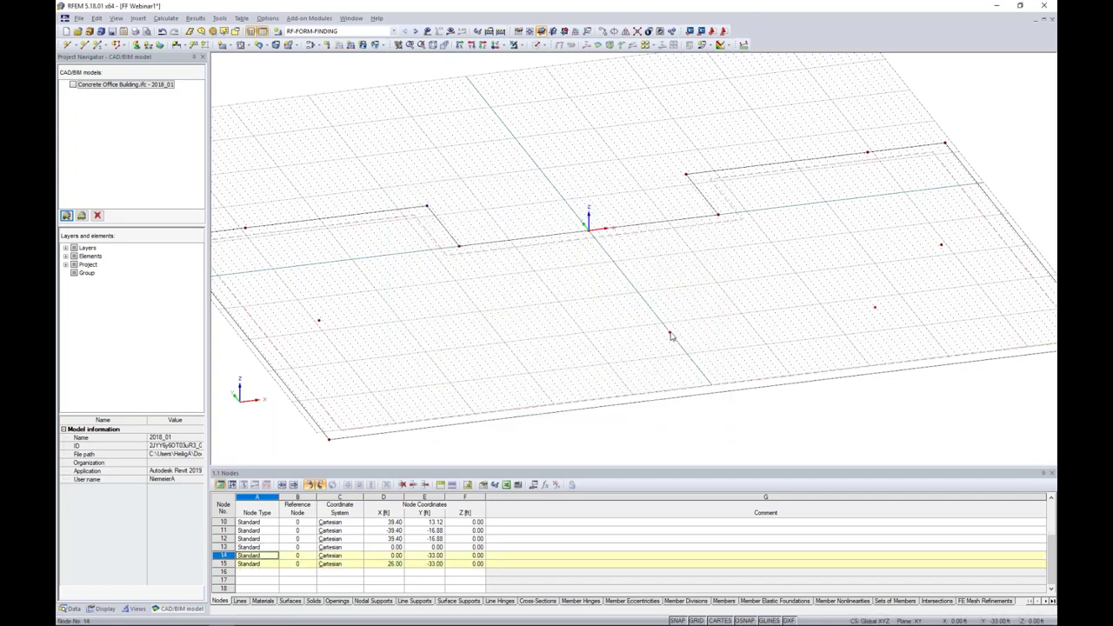
left_click(875, 309)
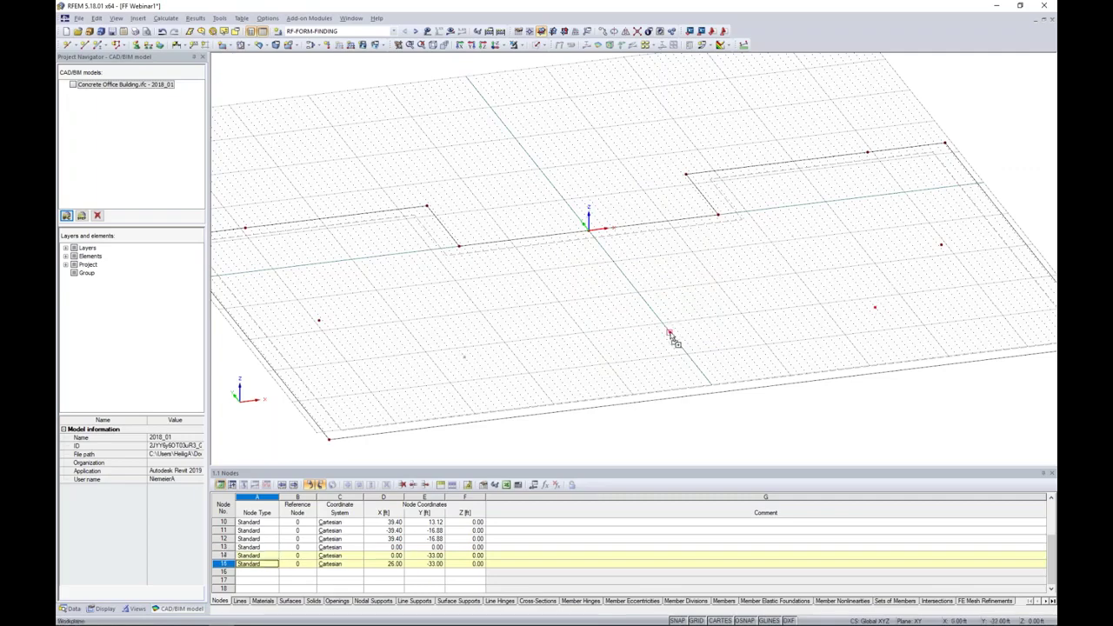
left_click(464, 357)
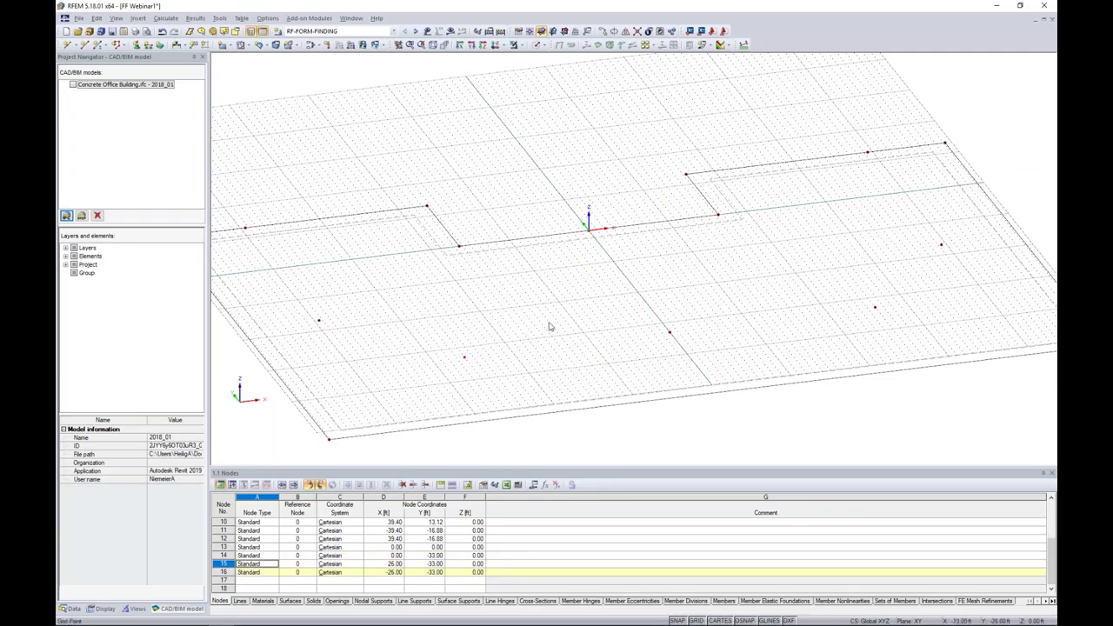
Step: Delete the slab's two corner nodes on the negative X side with their edges and the remaining rear edge line there
middle_click_drag(583, 328, 589, 269)
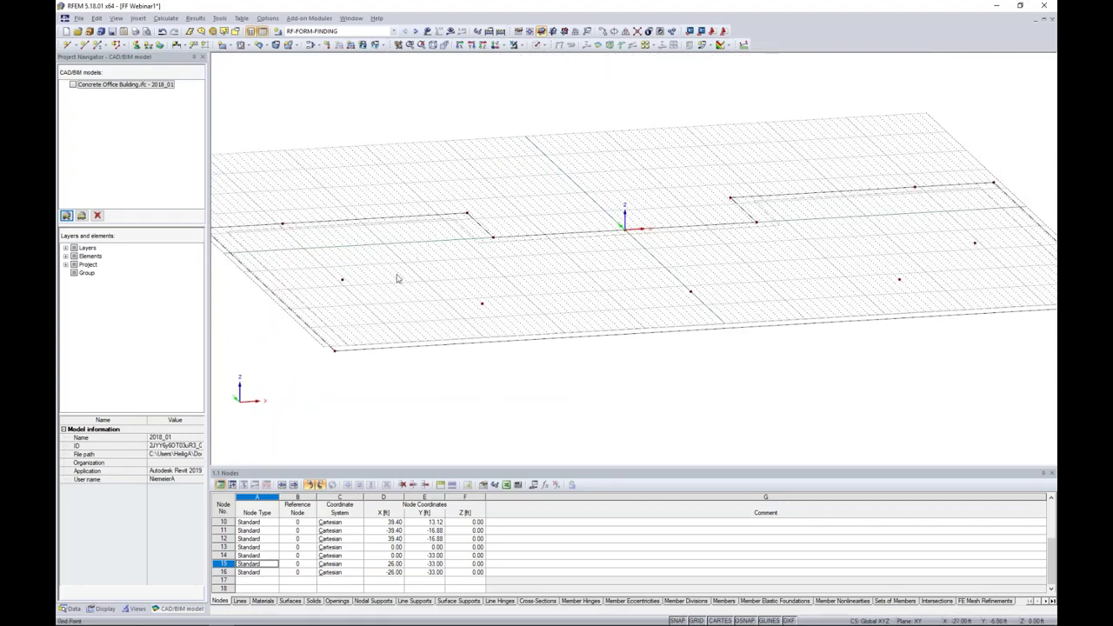
left_click_drag(374, 383, 311, 333)
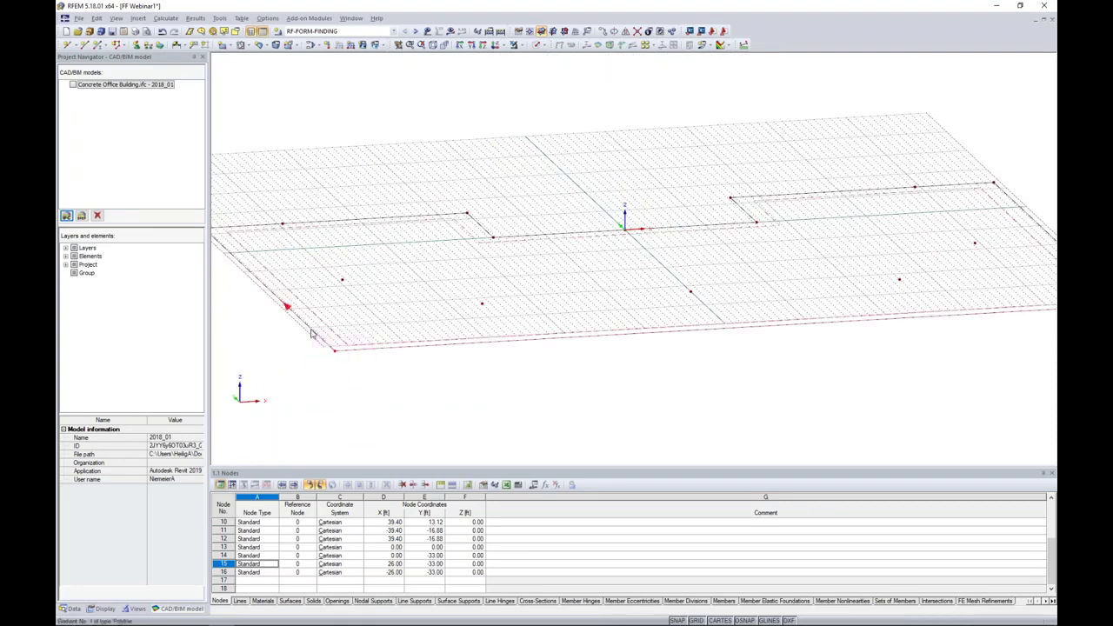
key("Delete")
middle_click_drag(258, 258, 315, 276)
left_click_drag(290, 274, 248, 226)
key("Delete")
left_click(409, 237)
key("Delete")
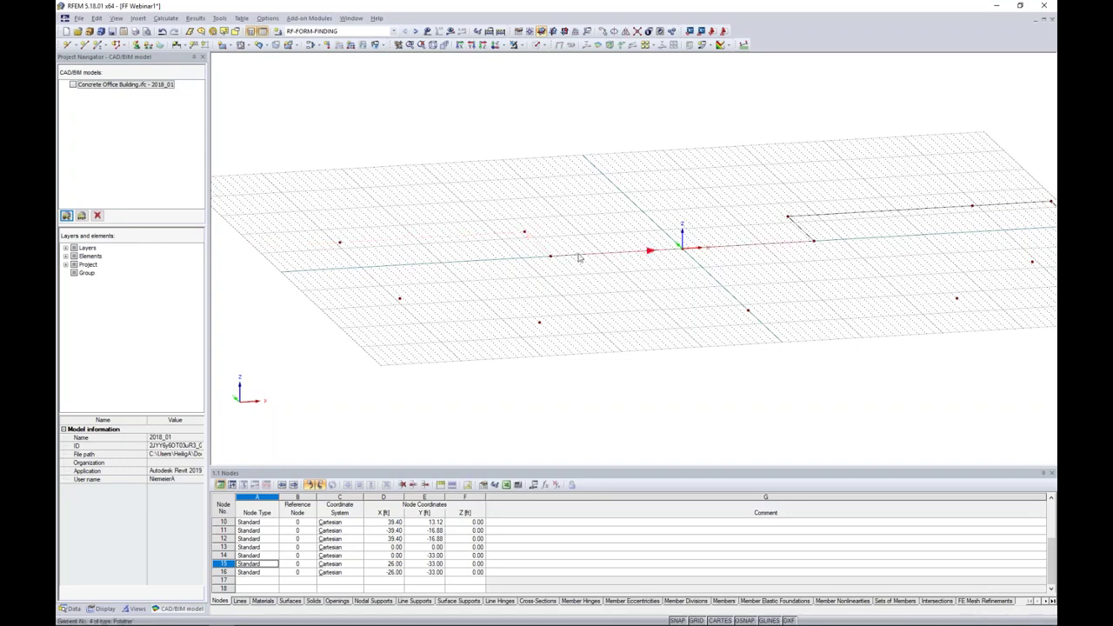
Step: Delete the remaining slab edge lines and the outer corner nodes on the positive X side, keeping the attachment nodes
left_click(800, 229)
key("Delete")
left_click(819, 217)
key("Delete")
middle_click_drag(890, 254, 602, 264)
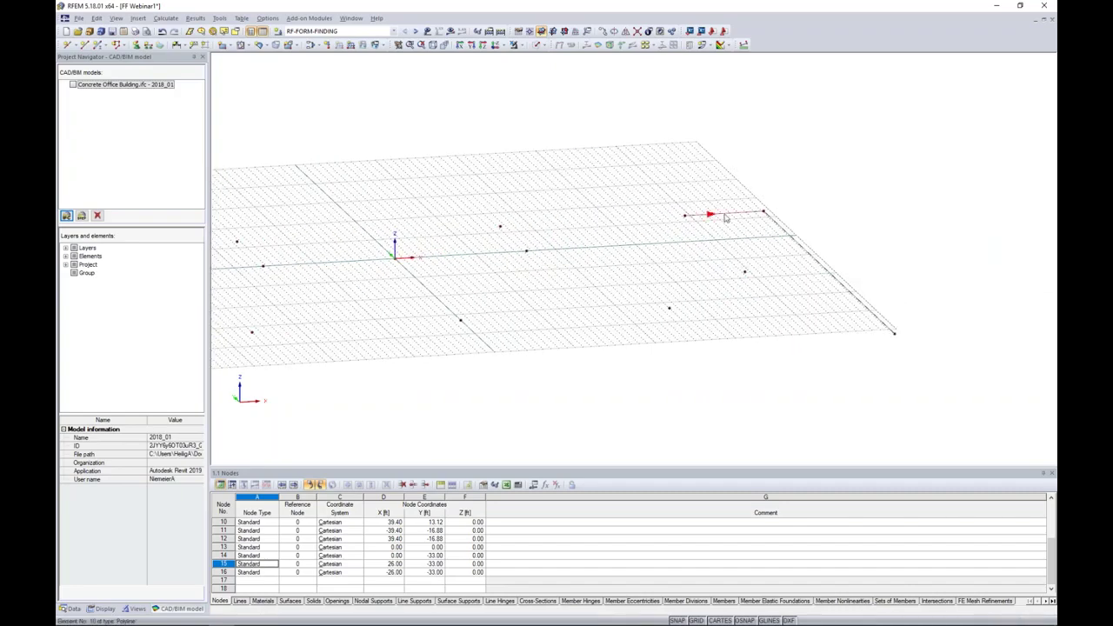
left_click_drag(833, 231, 745, 182)
key("Delete")
middle_click_drag(678, 339, 807, 341)
scroll(808, 342, "down", 1)
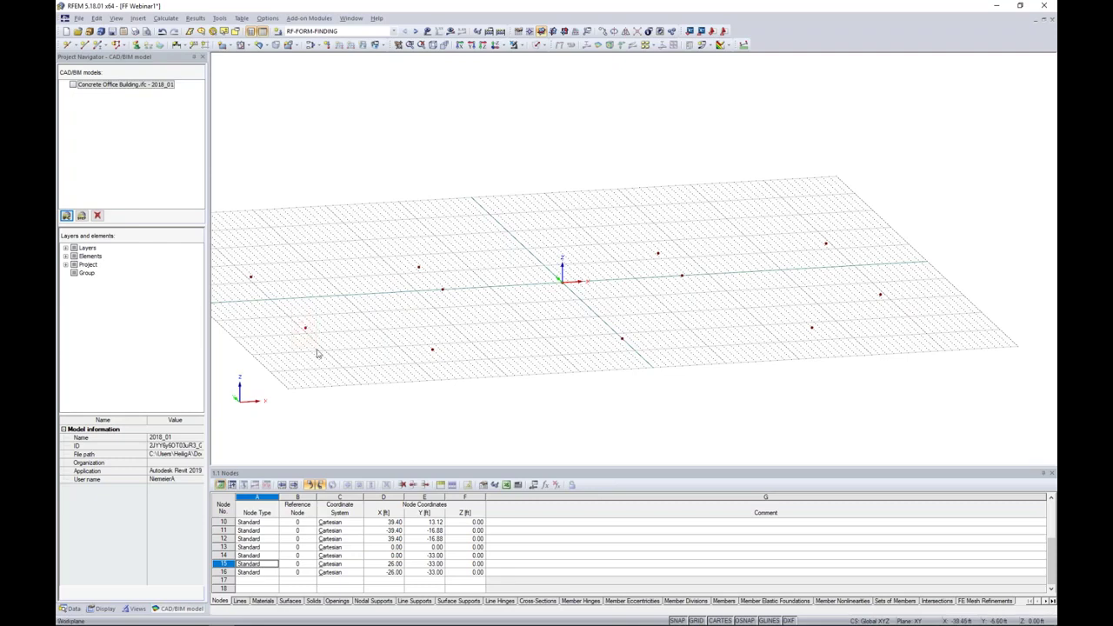
Step: Set up one copy of the two rear inner corner, origin, front centre and two outer side nodes, displaced 0, 0, 23 ft
left_click_drag(534, 247, 635, 348)
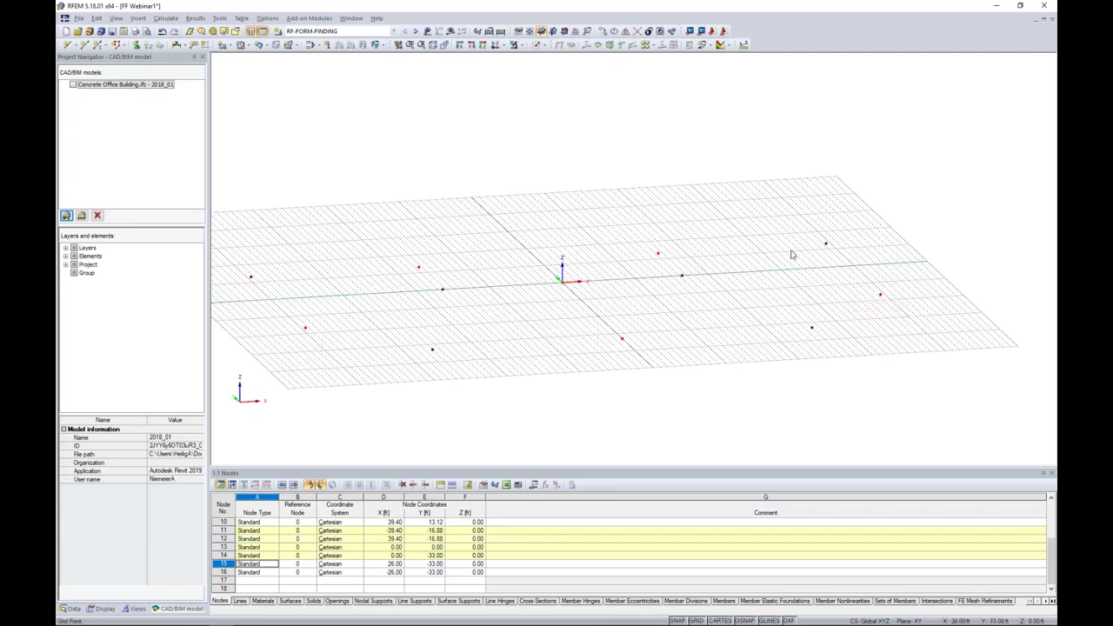
left_click(602, 31)
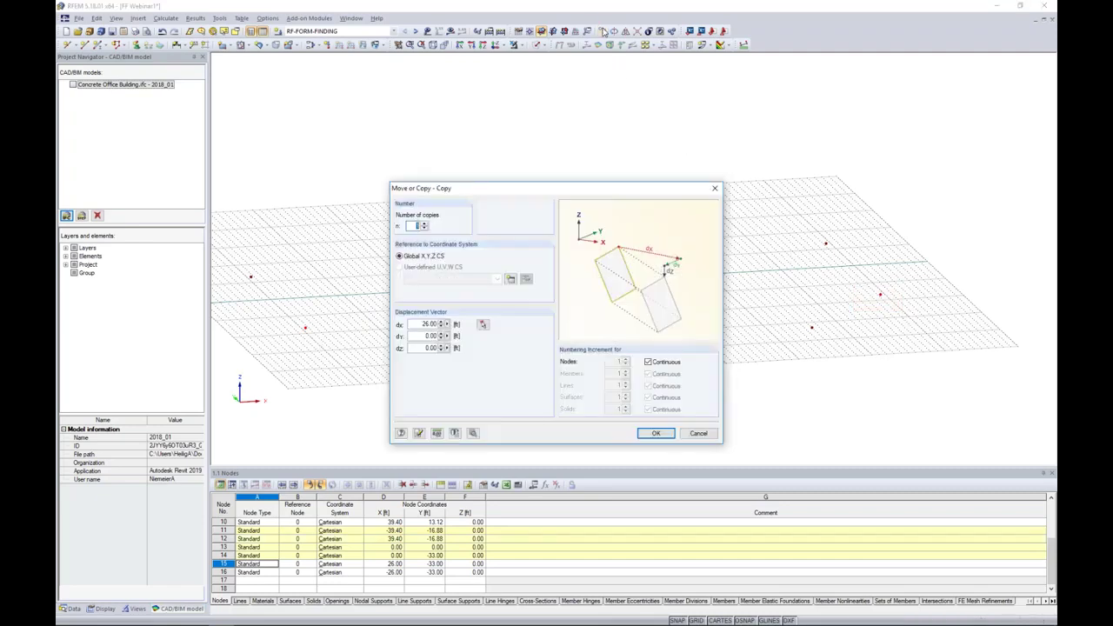
left_click_drag(458, 191, 532, 92)
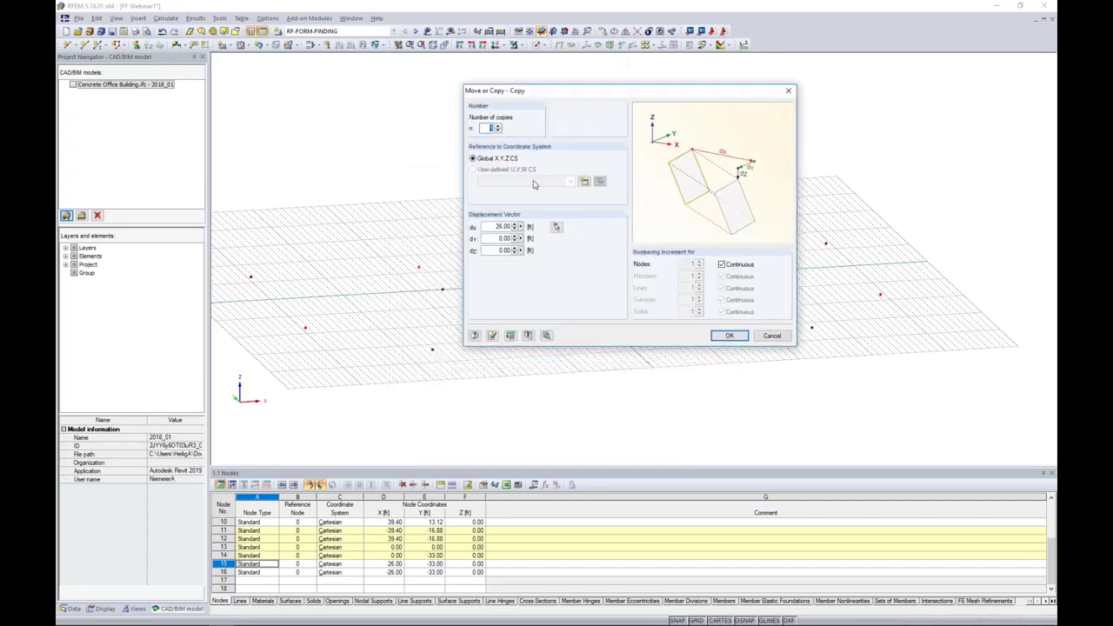
double_click(511, 225)
type("0")
key("Tab")
key("Tab")
Step: Enable creating new lines between the selected nodes and their copies, and carry out the copy
left_click(547, 336)
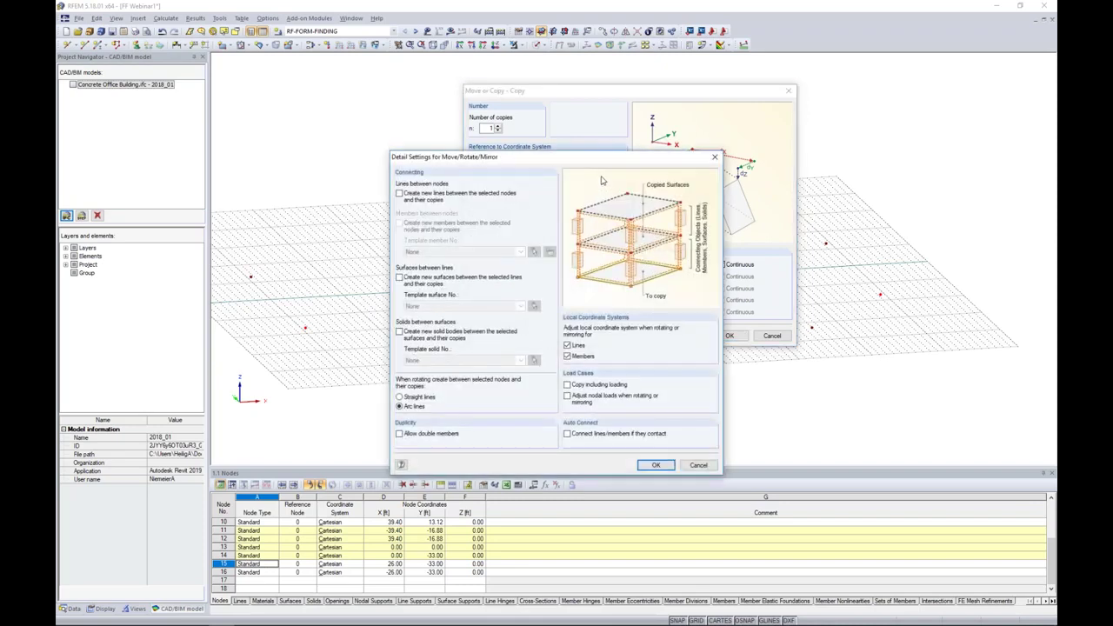
left_click(400, 193)
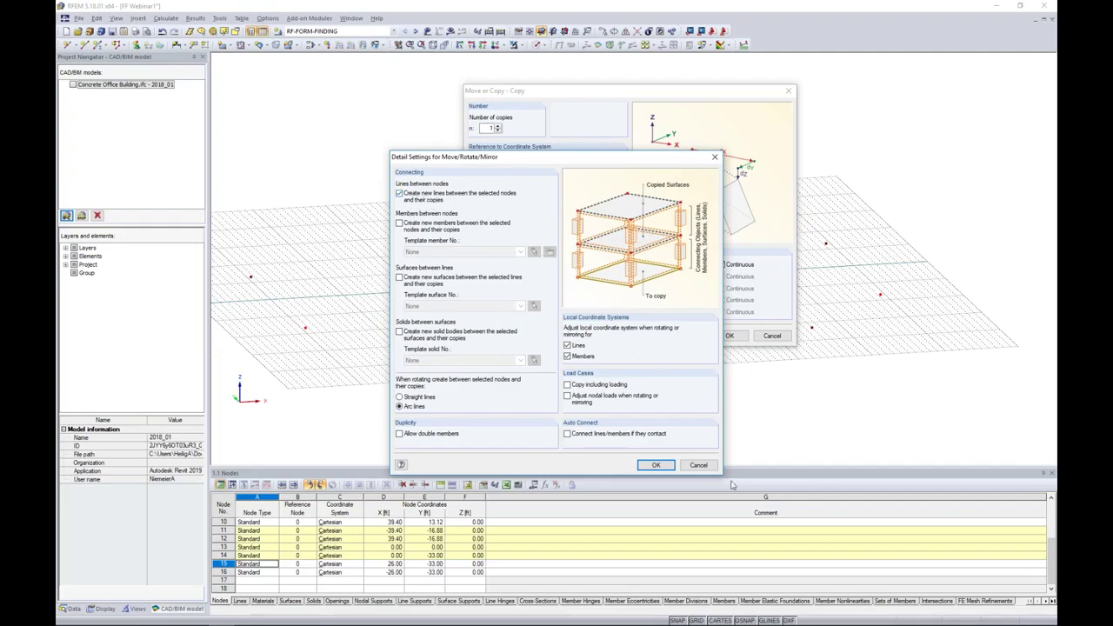
left_click(655, 464)
left_click(725, 336)
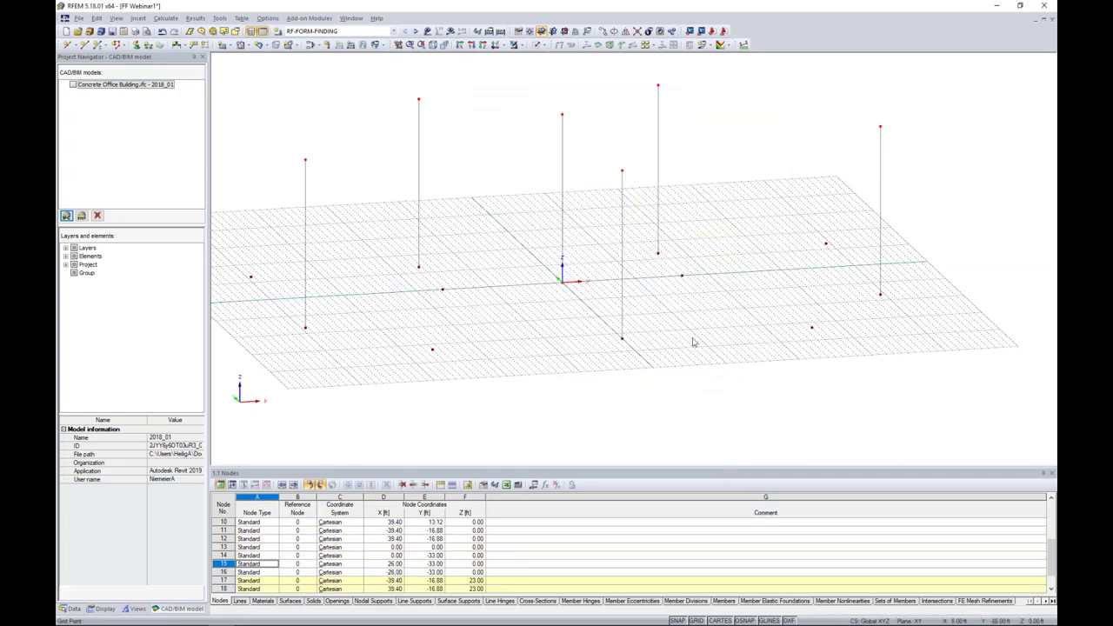
Step: Delete the base nodes of the two rear verticals and the origin vertical with their lines, keeping the top nodes
mouse_move(693, 341)
middle_mouse_down("ctrl")
mouse_move(579, 318)
mouse_move(696, 339)
middle_mouse_up("ctrl")
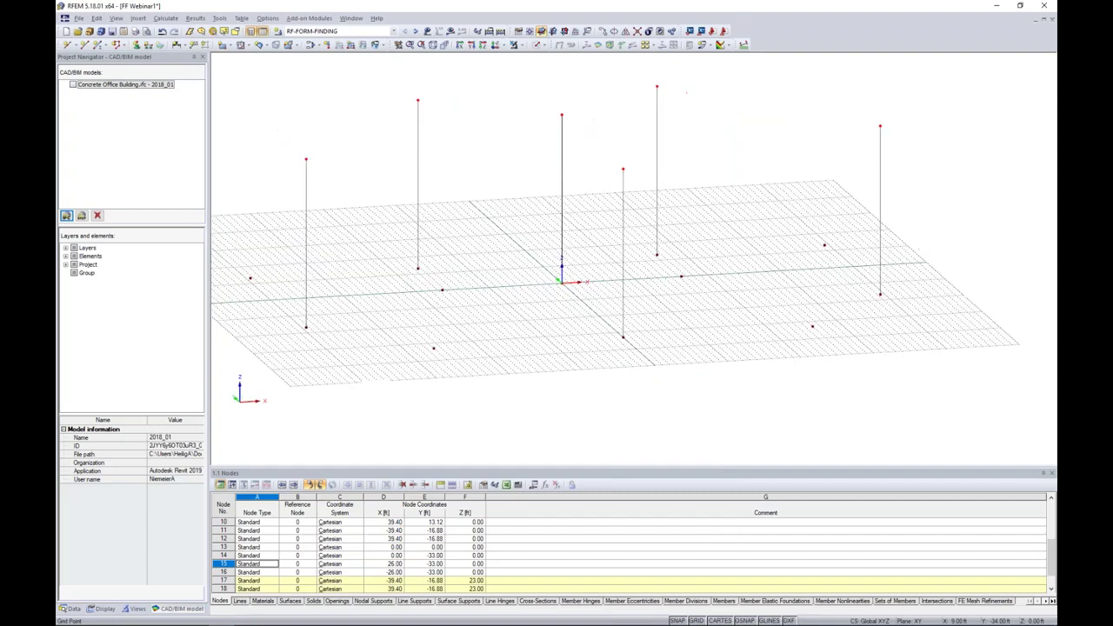
middle_click_drag(556, 342, 583, 346)
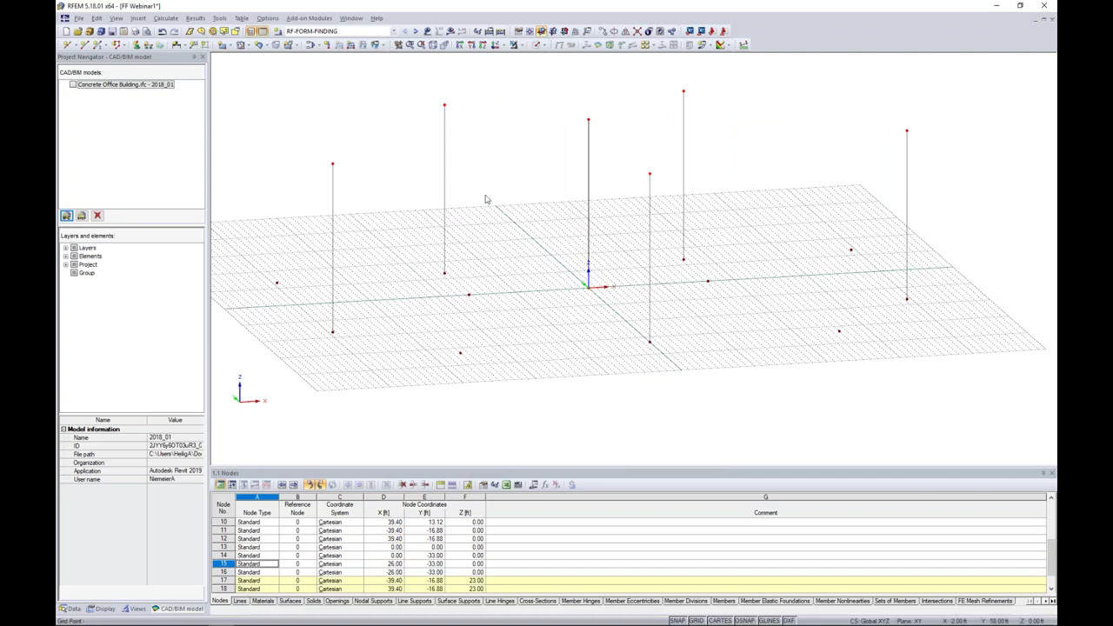
middle_click_drag(484, 194, 534, 231, "ctrl")
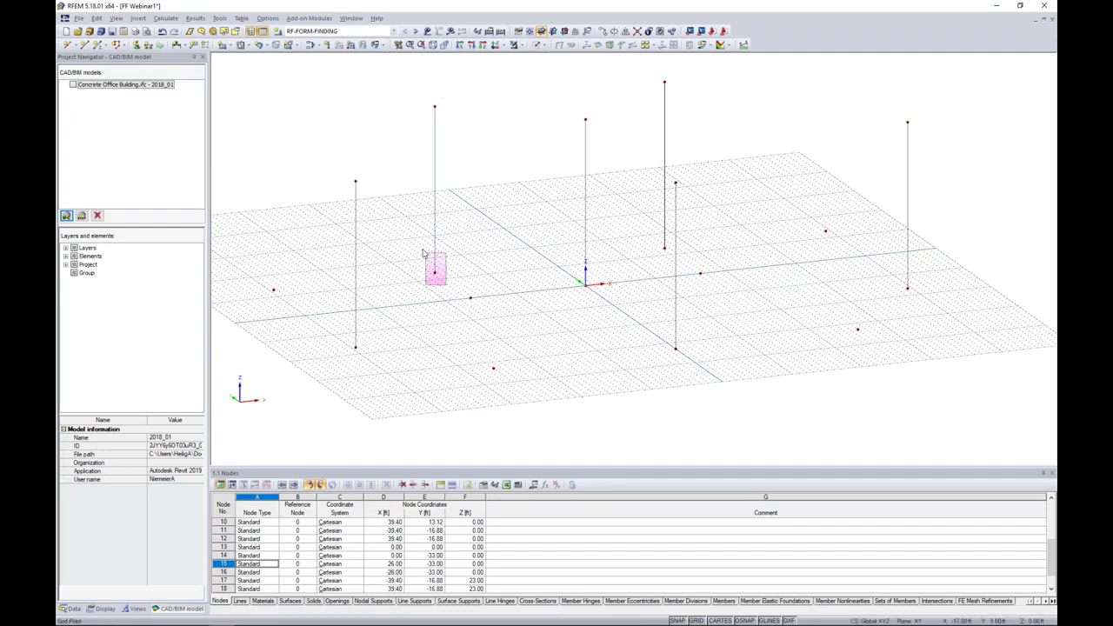
key("Delete")
left_click_drag(604, 301, 580, 264)
key("Delete")
middle_click_drag(653, 265, 560, 212, "ctrl")
key("Delete")
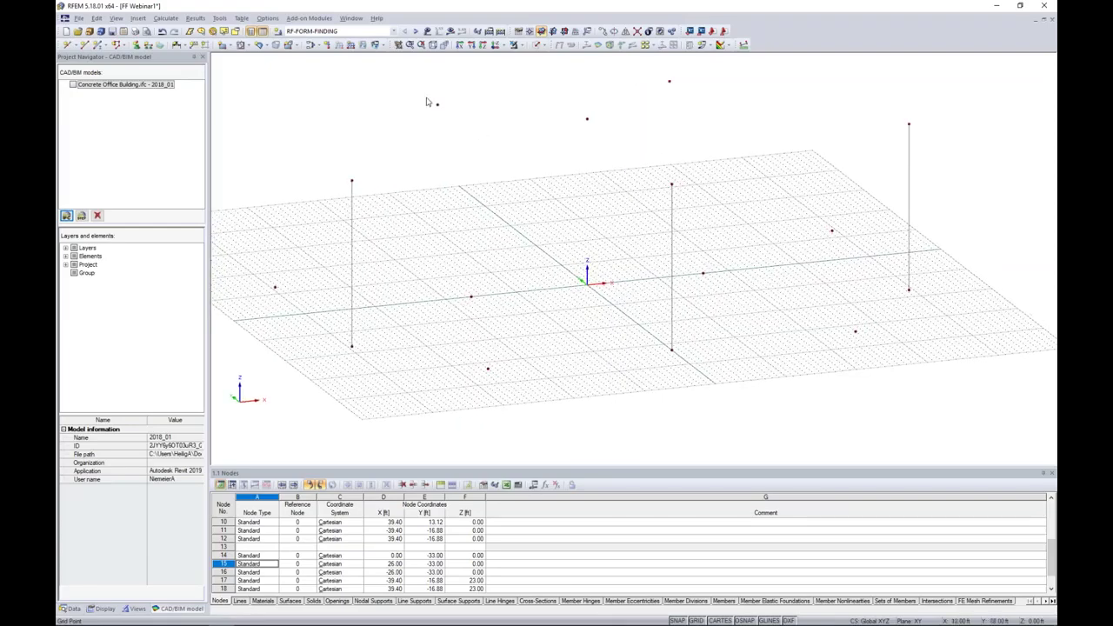
middle_click_drag(500, 237, 509, 182)
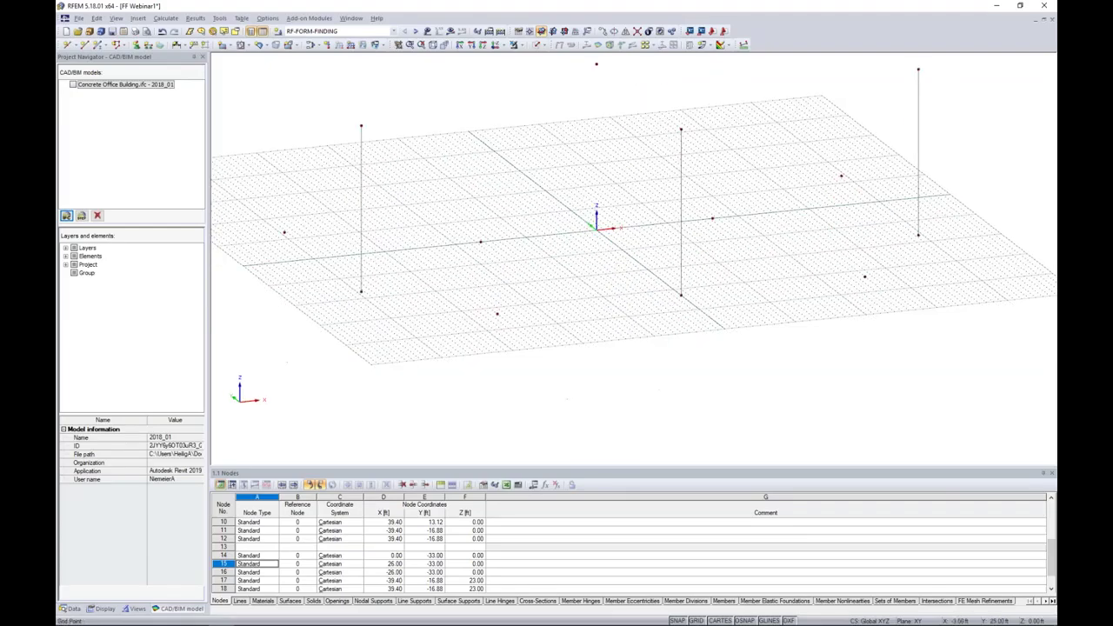
Step: Copy the six remaining ground nodes by 0, 0, 16 ft, creating new lines between the nodes and their copies
middle_click_drag(282, 216, 294, 246)
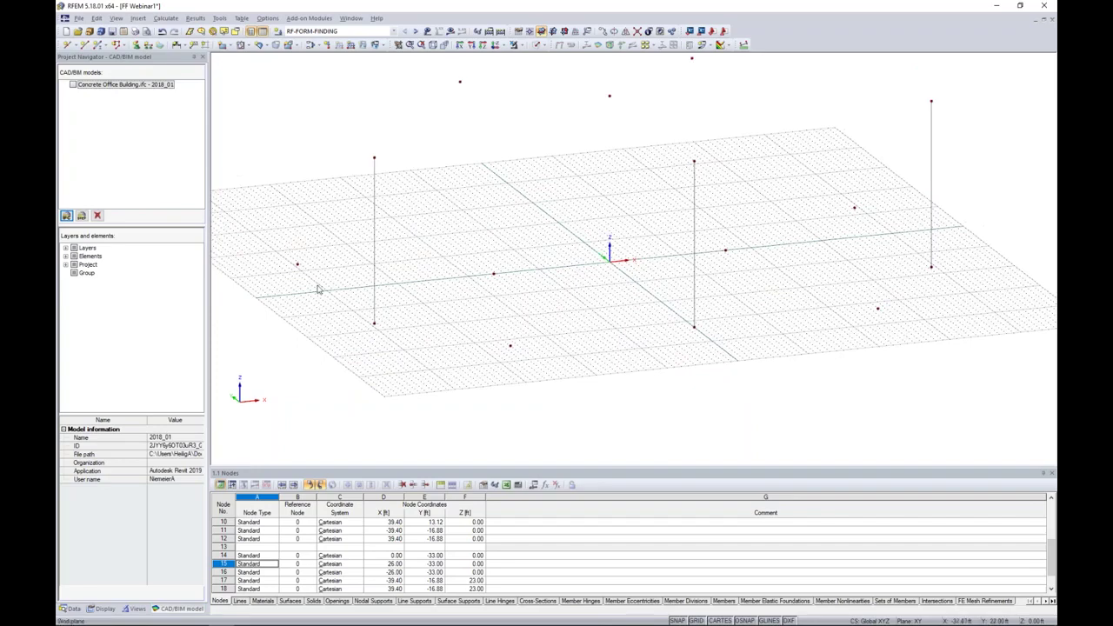
middle_click_drag(740, 271, 703, 275)
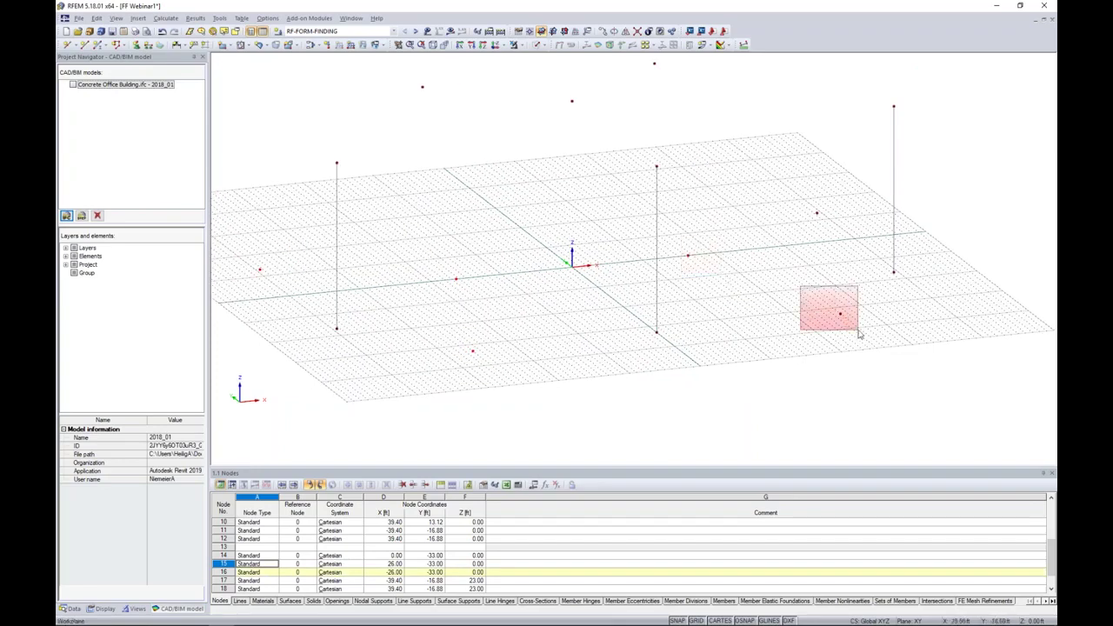
left_click(602, 32)
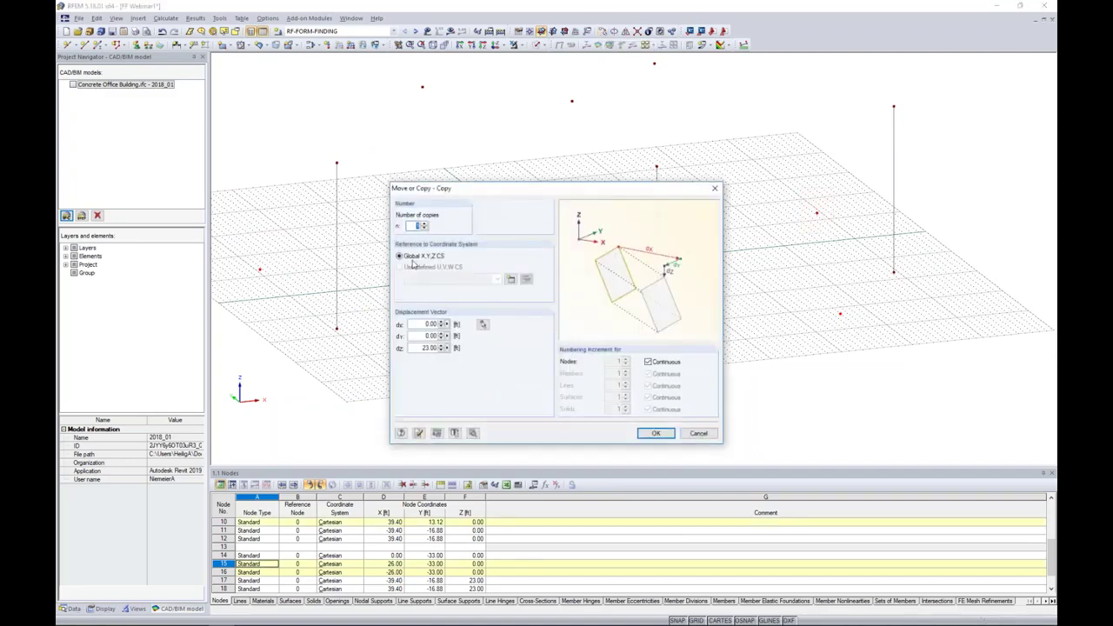
left_click(420, 347)
type("16")
left_click(472, 432)
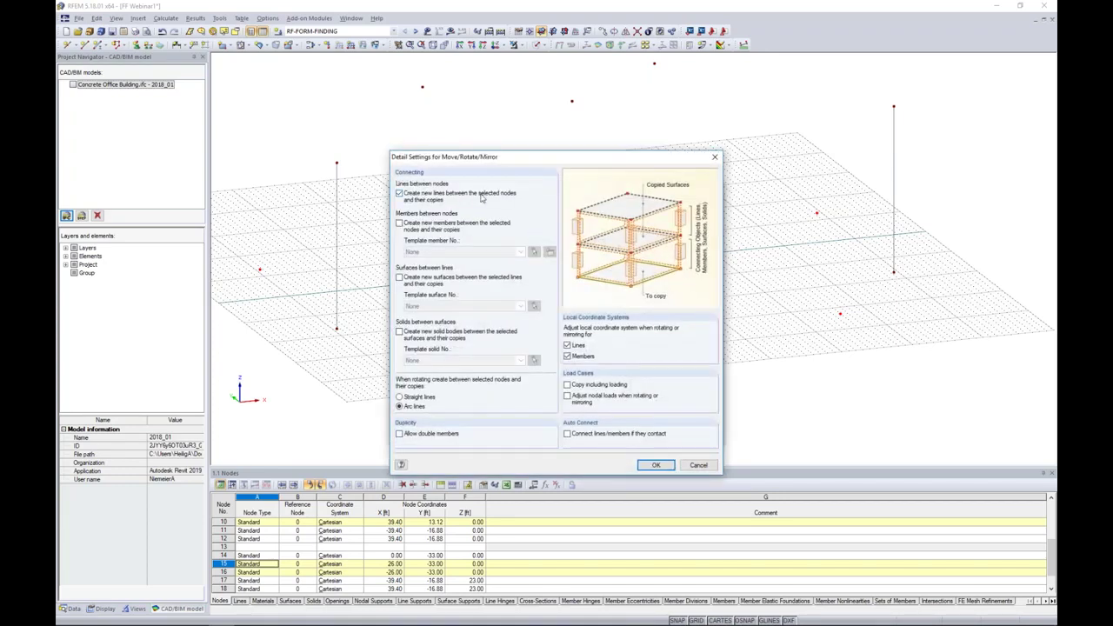
left_click(655, 464)
left_click(653, 437)
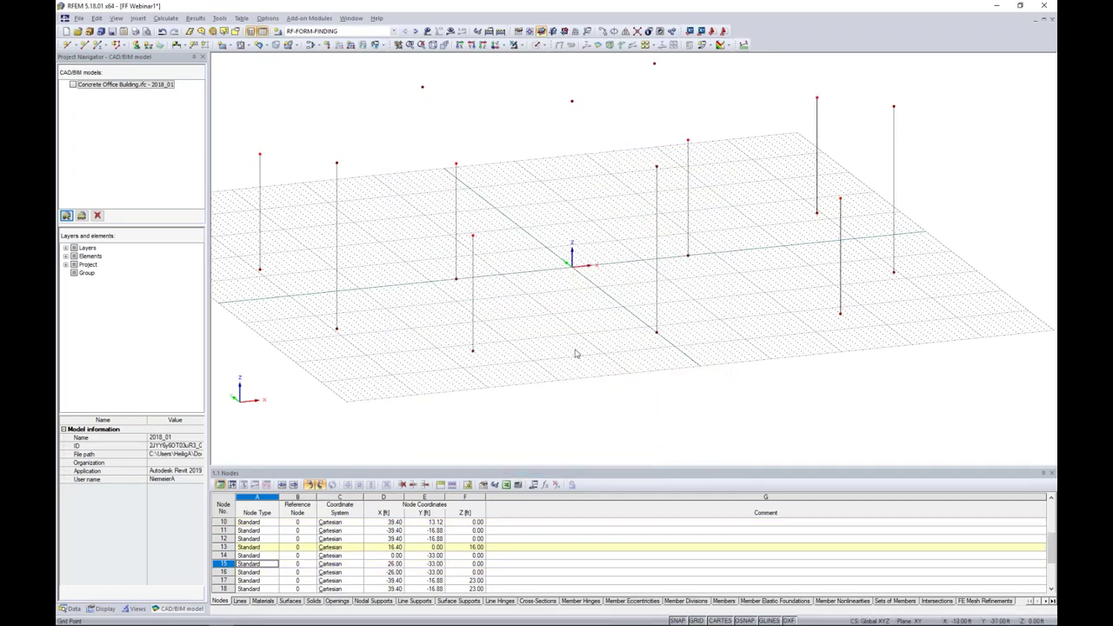
Step: Delete the base nodes of the four rear 16 ft verticals together with their lines, keeping the top nodes
mouse_move(582, 327)
middle_mouse_down("ctrl")
mouse_move(571, 333)
mouse_move(580, 336)
middle_mouse_up("ctrl")
left_click_drag(281, 284, 250, 252)
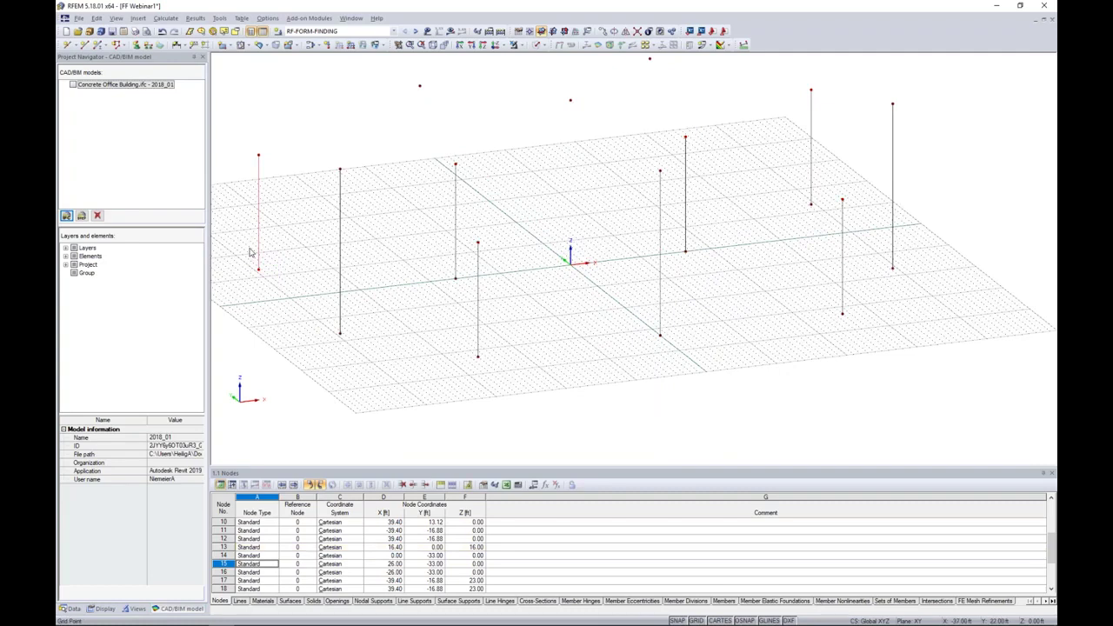
key("Delete")
left_click_drag(458, 284, 447, 266)
key("Delete")
left_click_drag(707, 270, 680, 241)
key("Delete")
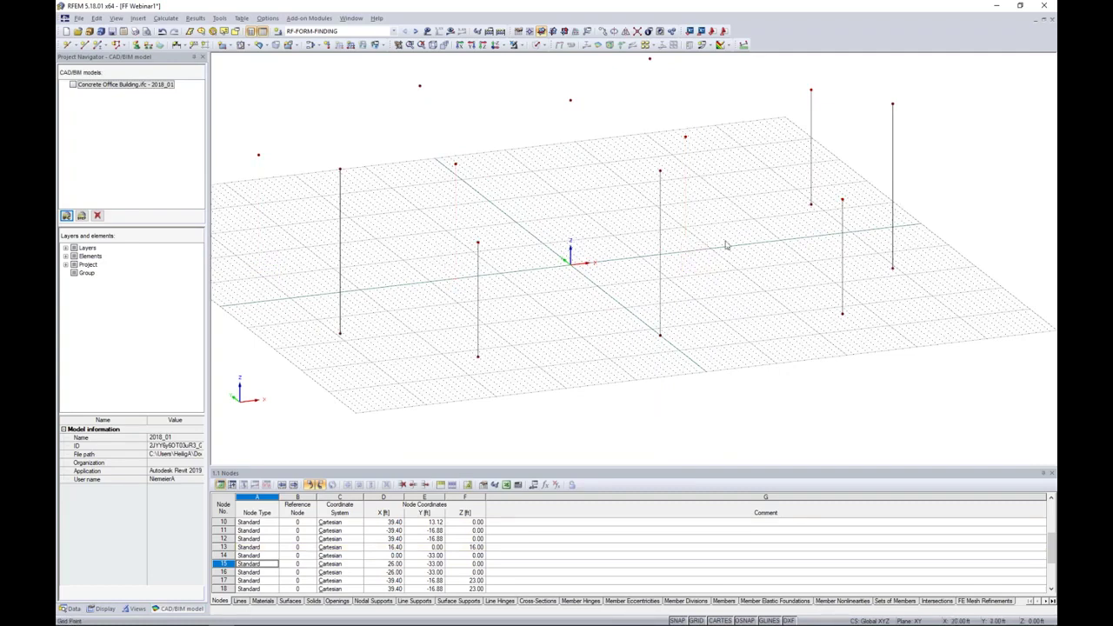
middle_click_drag(850, 216, 805, 238)
left_click_drag(778, 245, 748, 207)
key("Delete")
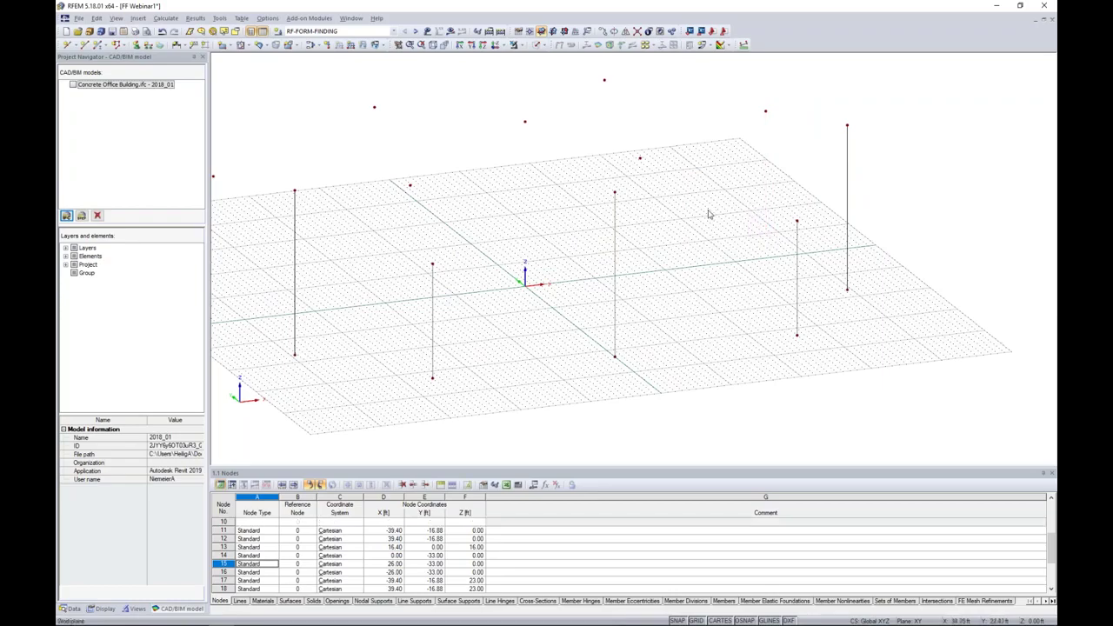
Step: Hide the work plane grid so only the nodes and column lines are displayed
scroll(709, 213, "down", 1)
middle_click_drag(710, 225, 666, 286, "ctrl")
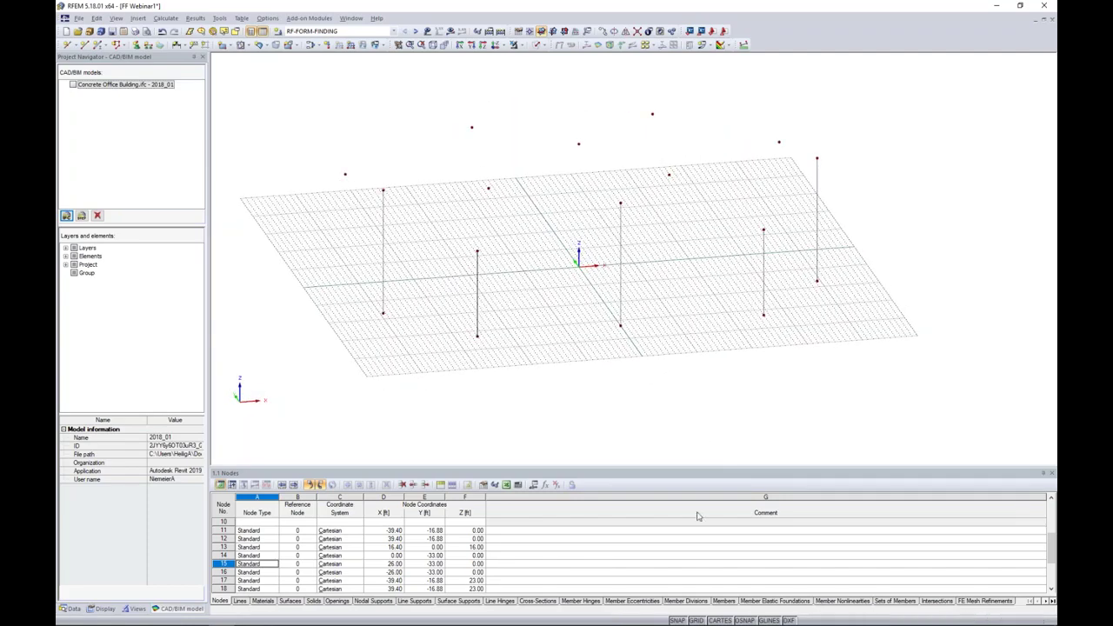
left_click(697, 620)
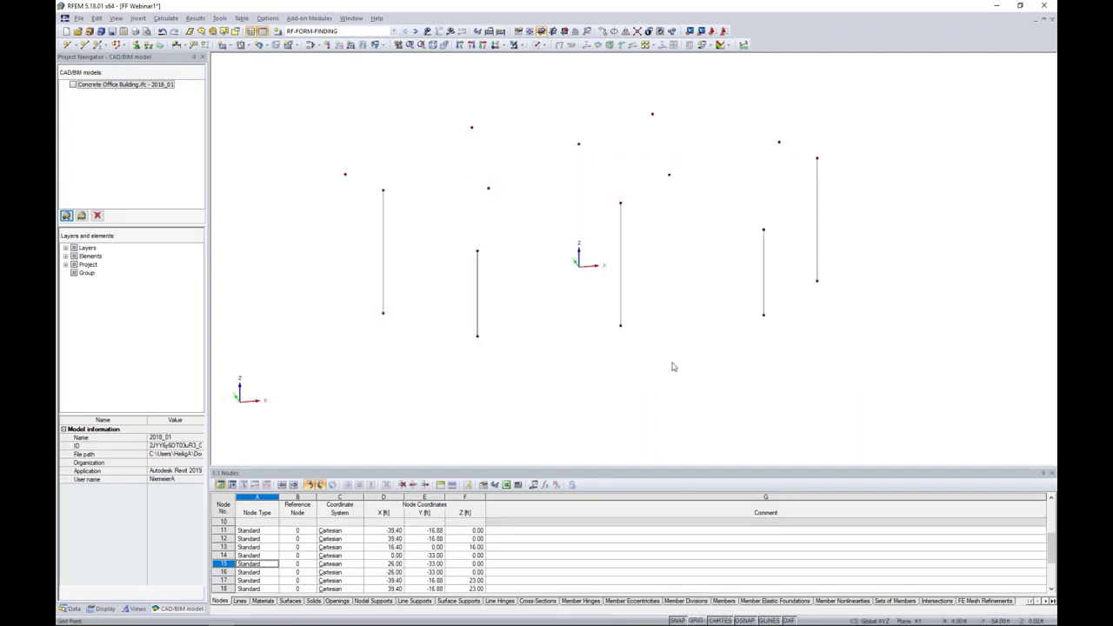
Step: Draw connected lines through the seven elevated rear nodes, from the outer node on the negative X side to its positive X counterpart
middle_click_drag(662, 264, 641, 395, "ctrl")
middle_click_drag(632, 313, 661, 329)
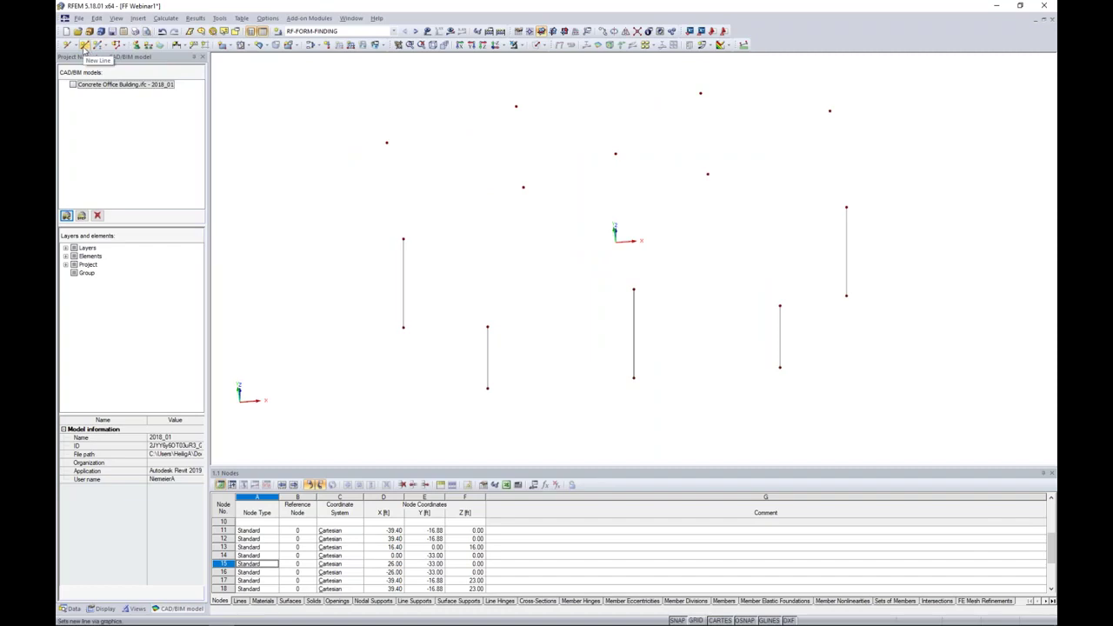
left_click(84, 44)
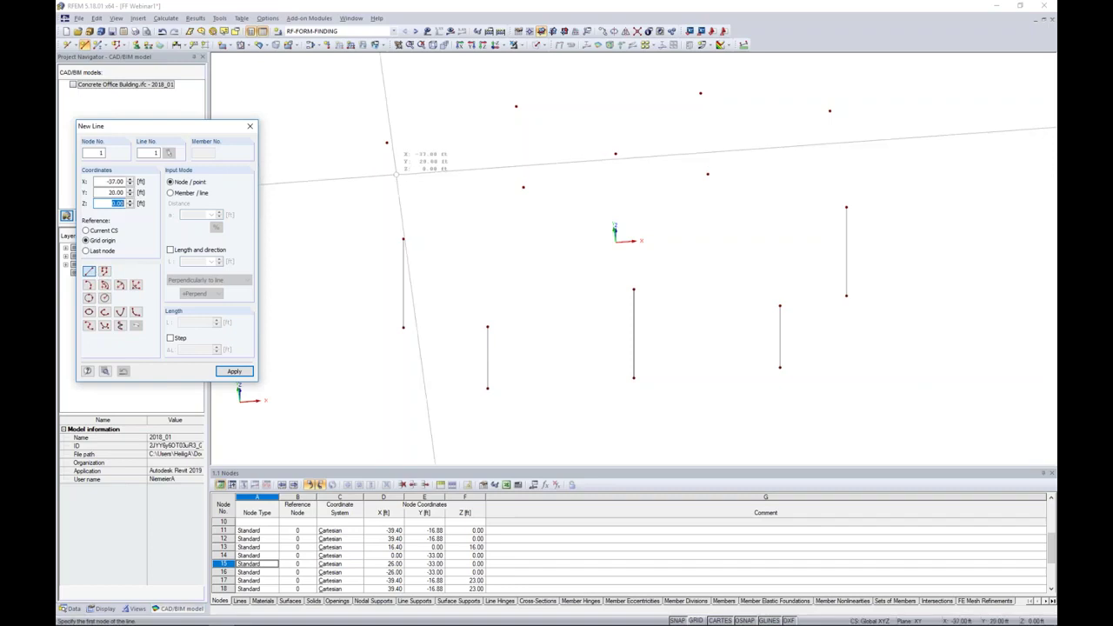
left_click(386, 142)
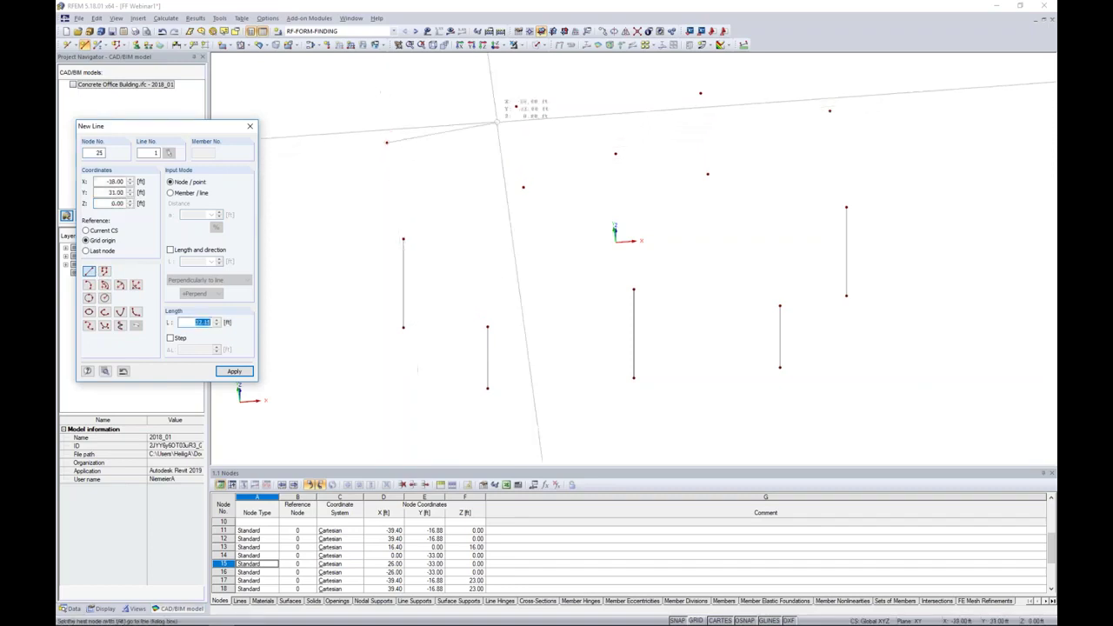
left_click(515, 106)
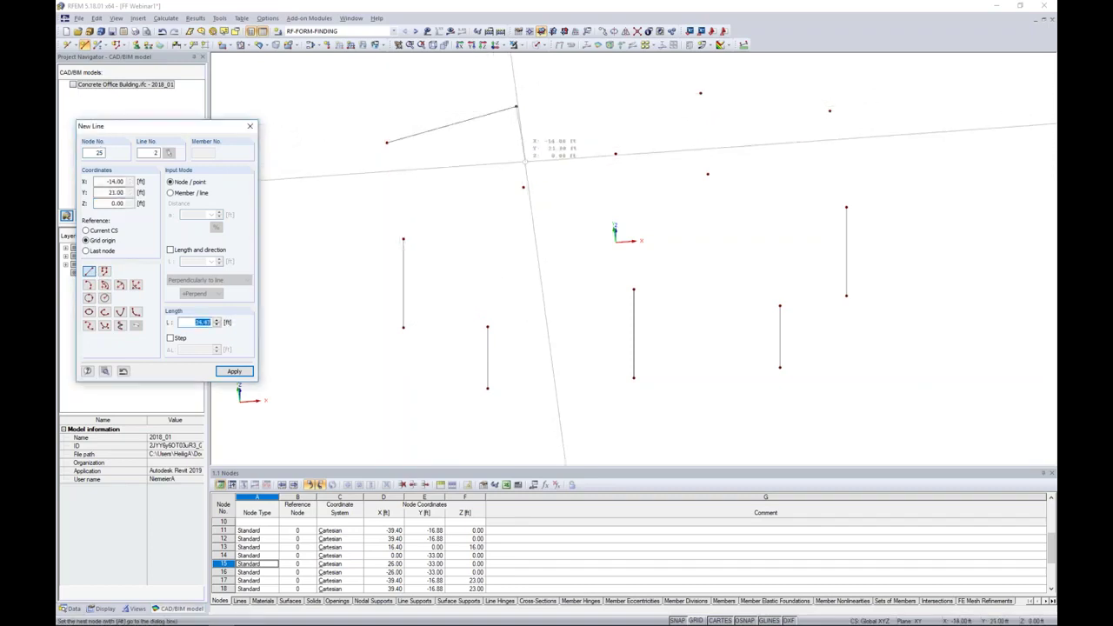
left_click(522, 187)
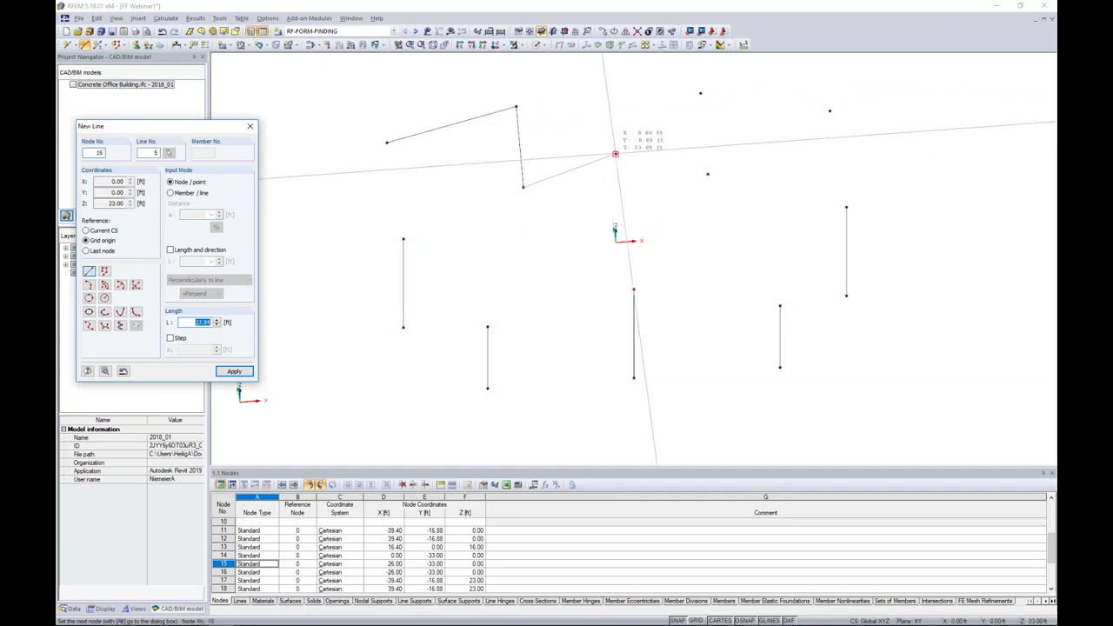
left_click(615, 155)
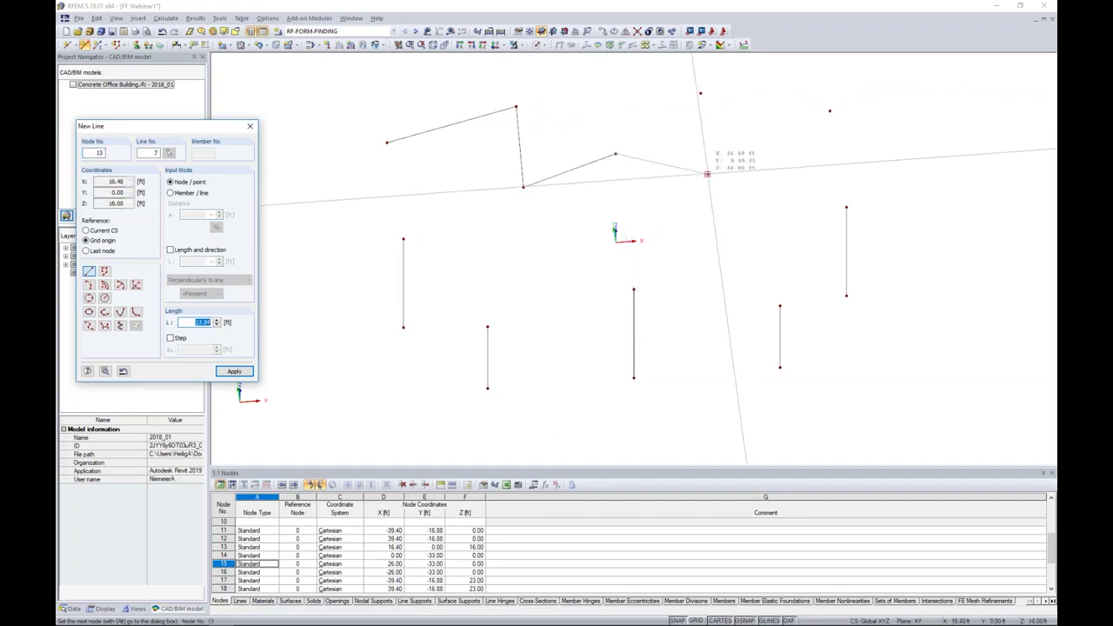
left_click(706, 173)
left_click(700, 93)
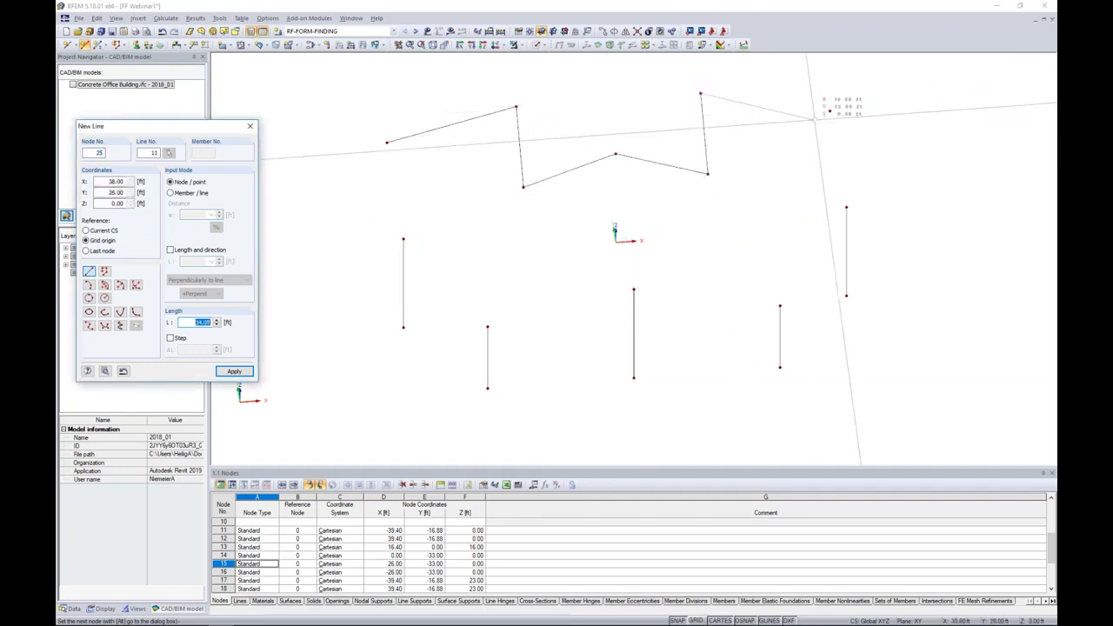
left_click(829, 110)
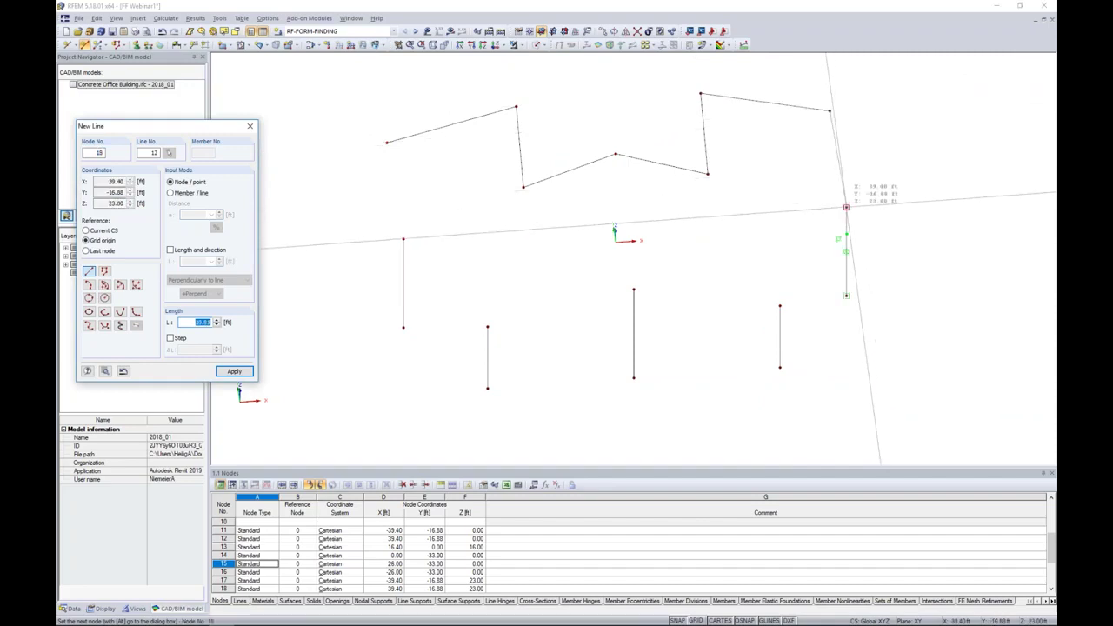
Step: Continue the lines through the five column tops along the sides and front, closing the outline at the starting rear node
left_click(846, 207)
left_click(780, 305)
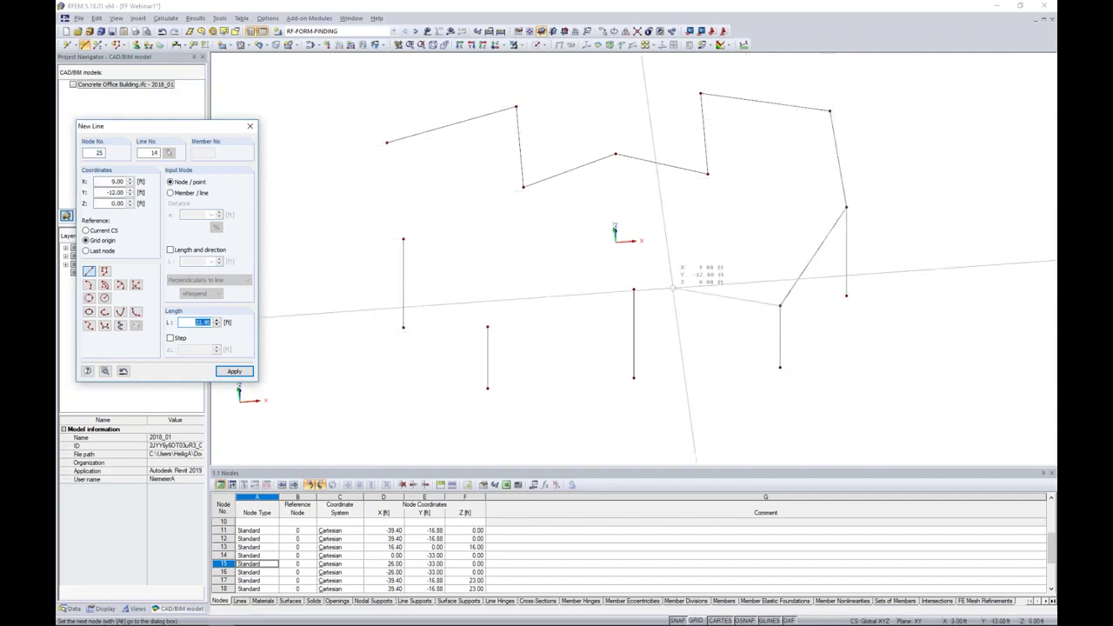
left_click(633, 290)
left_click(488, 326)
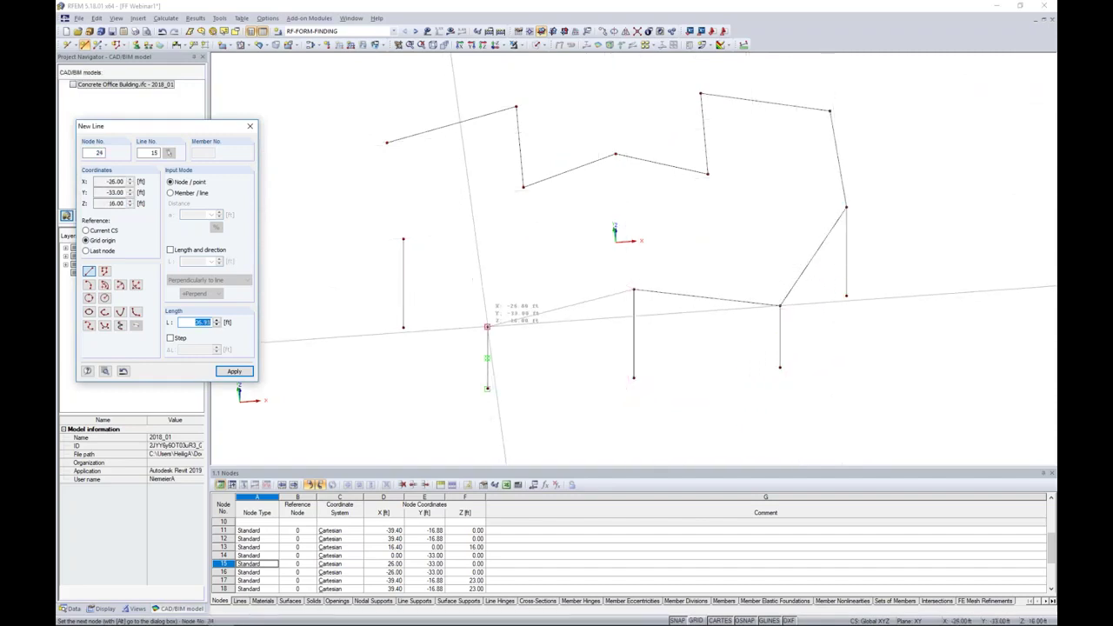
left_click(402, 239)
left_click(387, 142)
left_click(515, 106)
middle_click_drag(515, 106, 590, 252, "ctrl")
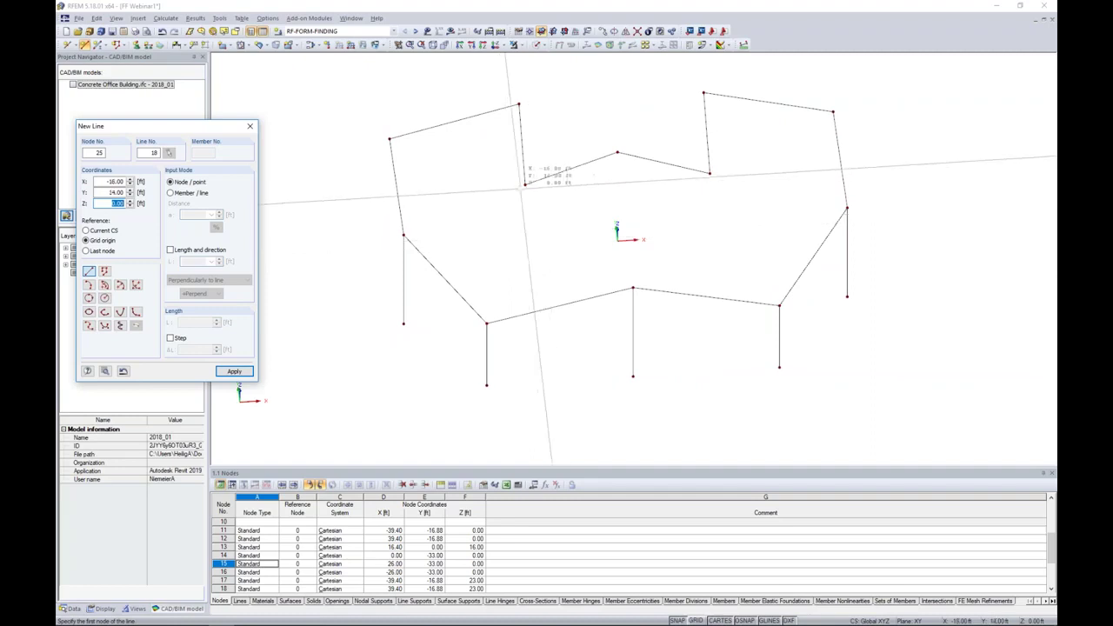
Step: Draw interior lines connecting each inner 16 ft rear node to its side column top and to the front centre column top
left_click(524, 184)
left_click(403, 234)
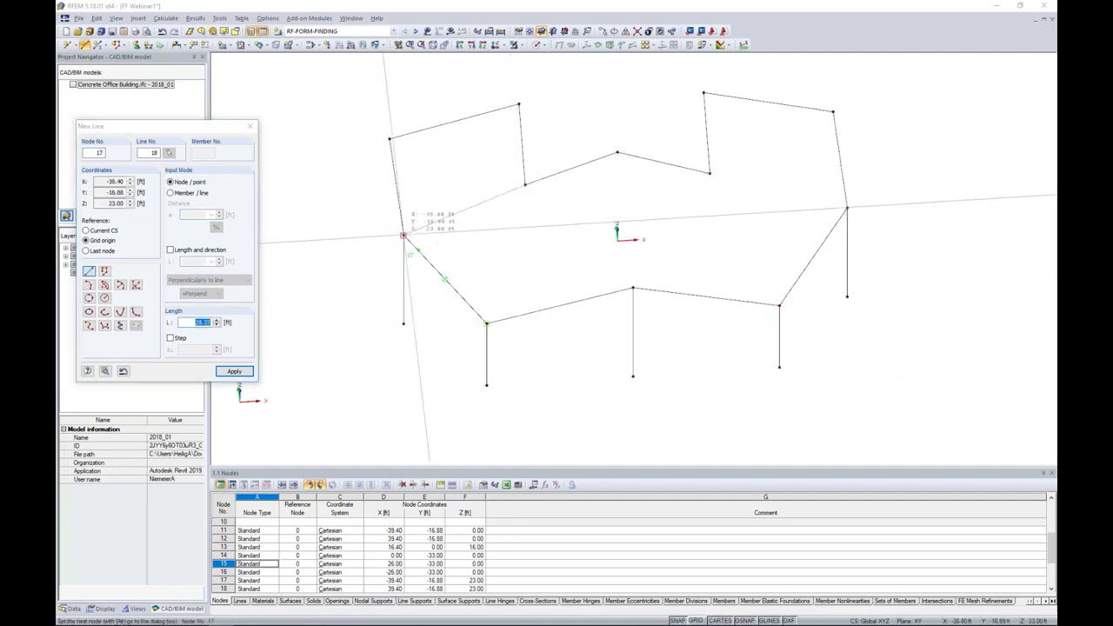
left_click(524, 184)
left_click(632, 287)
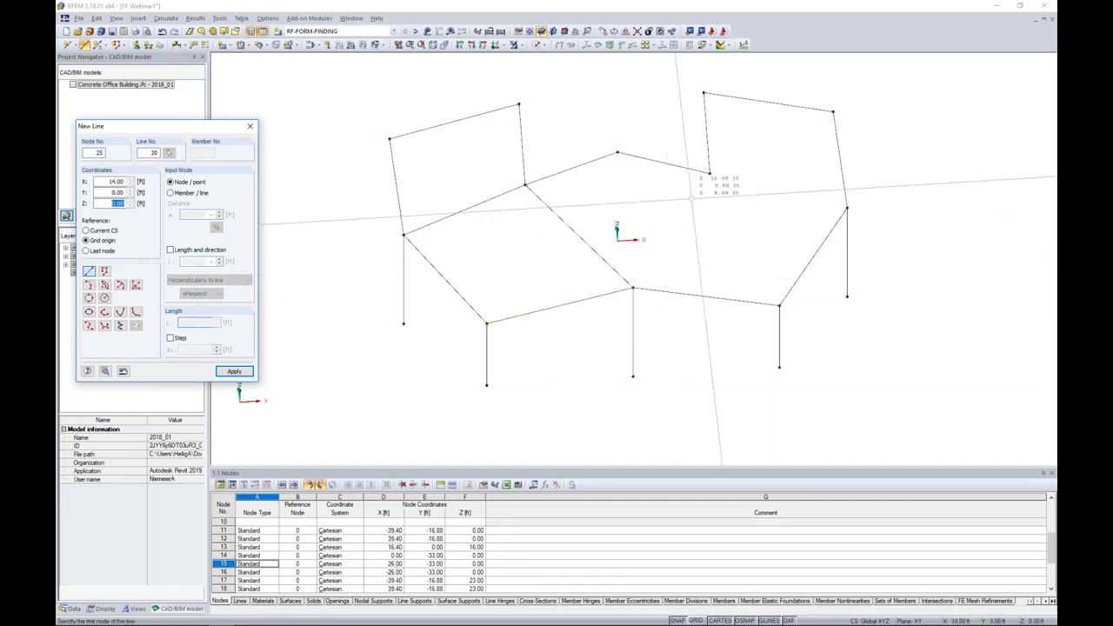
left_click(709, 173)
left_click(845, 206)
middle_click_drag(825, 366, 879, 273, "ctrl")
key("Escape")
middle_click_drag(675, 330, 564, 353, "ctrl")
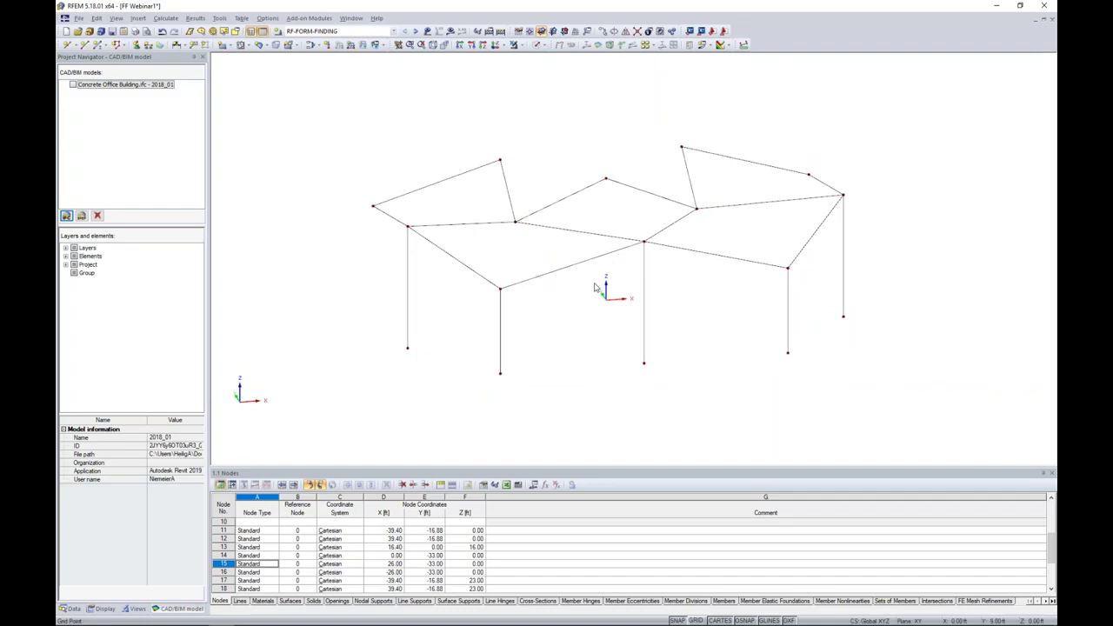
Step: Show the imported office building in solid display mode, check the membrane outline against its facade, and hide the building again
mouse_move(594, 290)
middle_mouse_down("ctrl")
mouse_move(607, 325)
mouse_move(591, 304)
middle_mouse_up("ctrl")
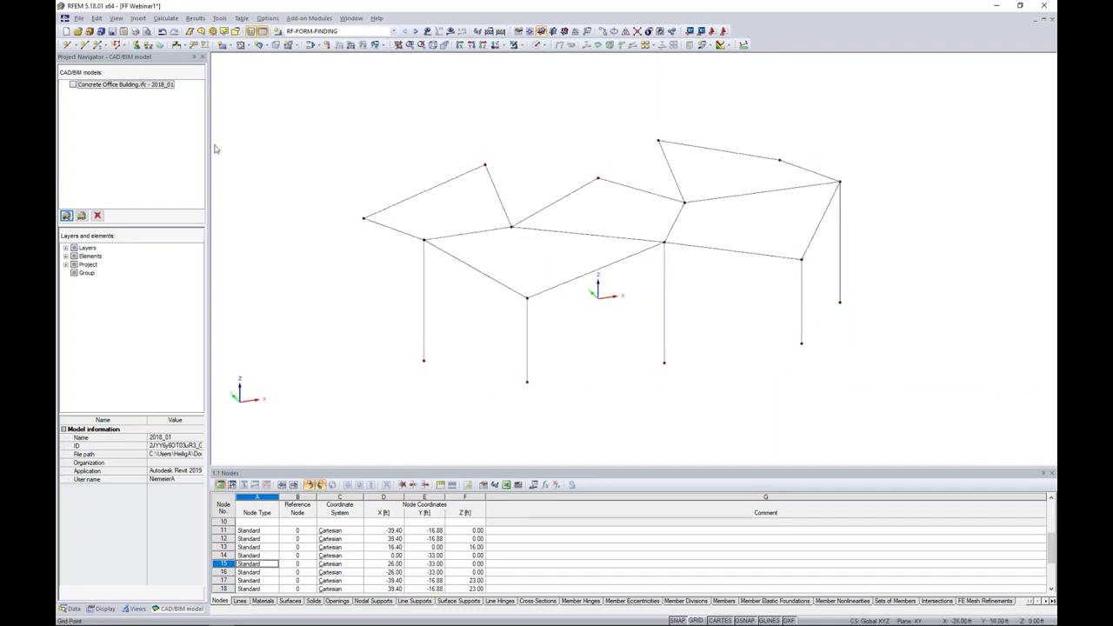
left_click(73, 85)
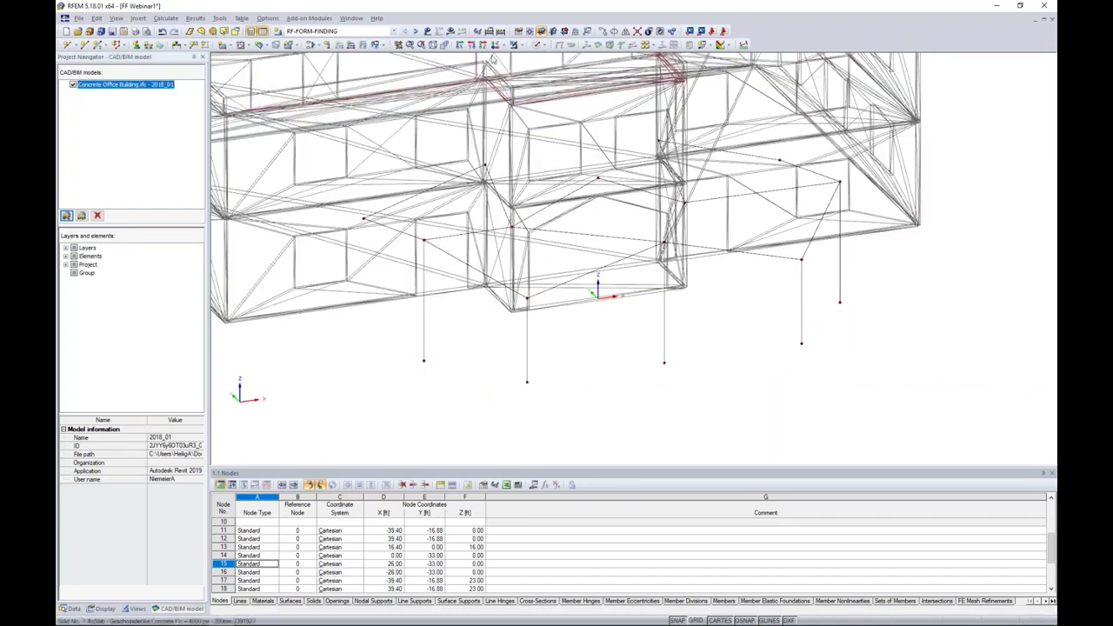
left_click(536, 45)
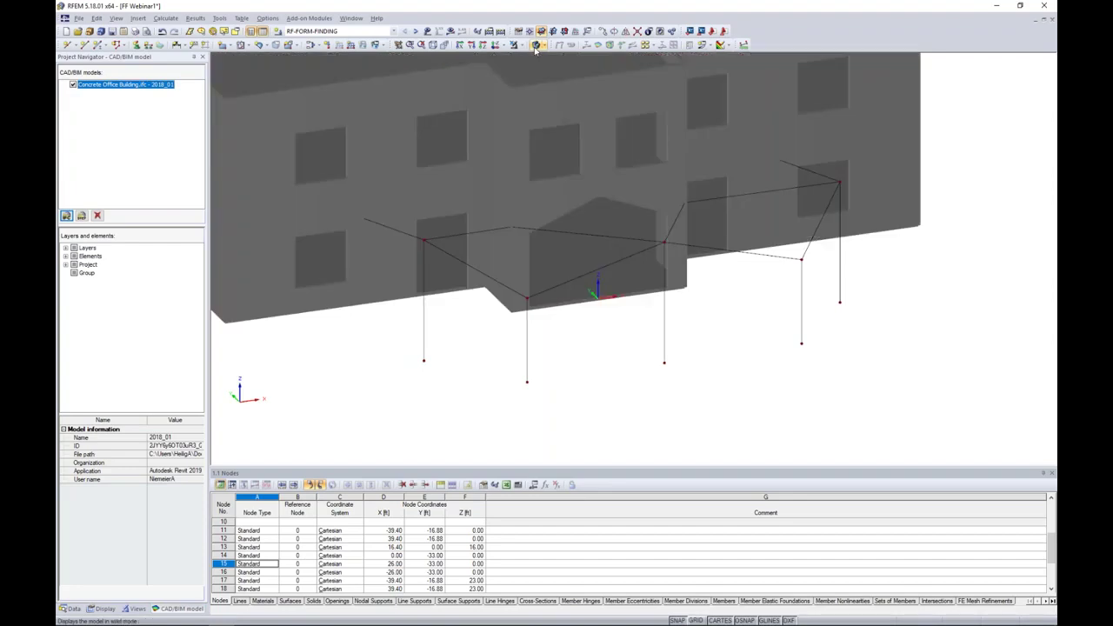
middle_click_drag(613, 359, 748, 352, "ctrl")
middle_click_drag(541, 334, 625, 350, "ctrl")
left_click(73, 85)
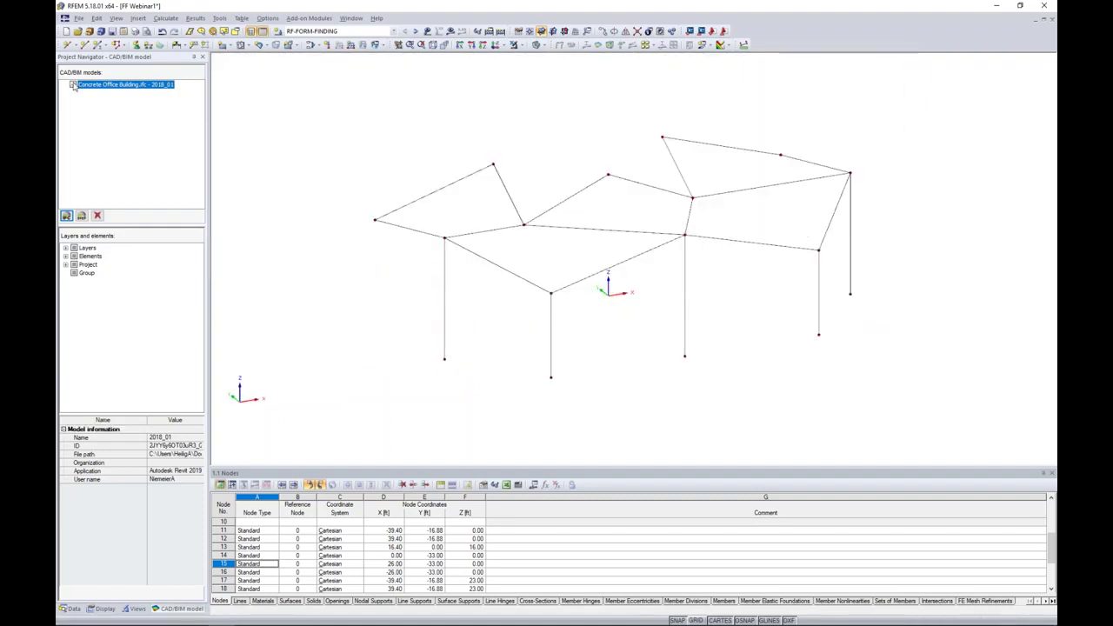
Step: Examine the membrane's boundary and interior lines from above and at an angle, checking the rear, side and front edges
middle_click_drag(556, 154, 528, 316, "ctrl")
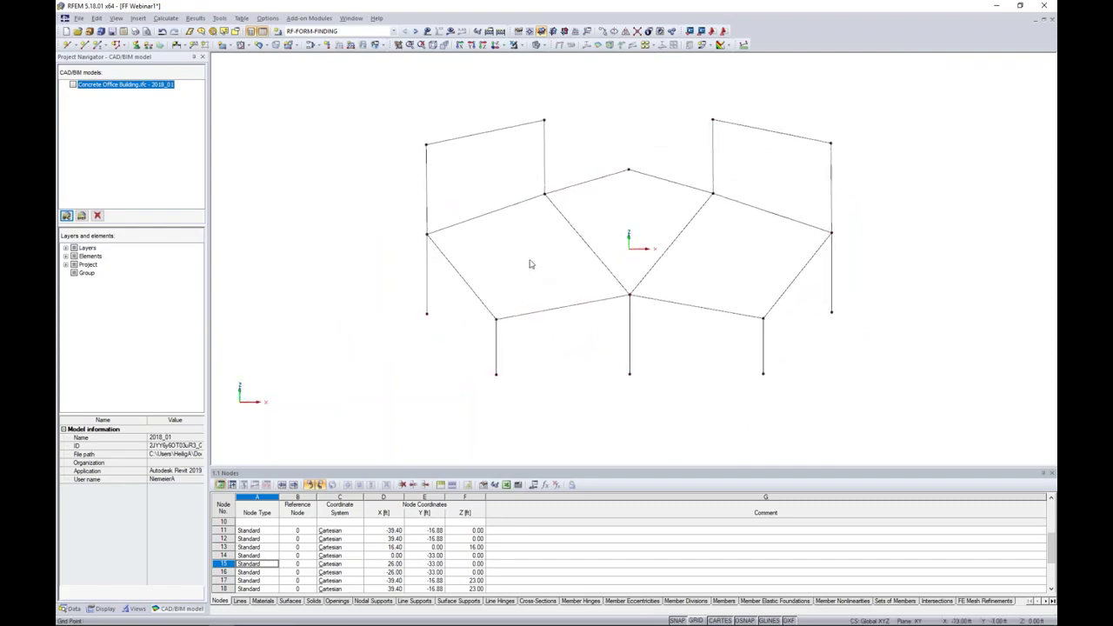
middle_click_drag(544, 257, 492, 279)
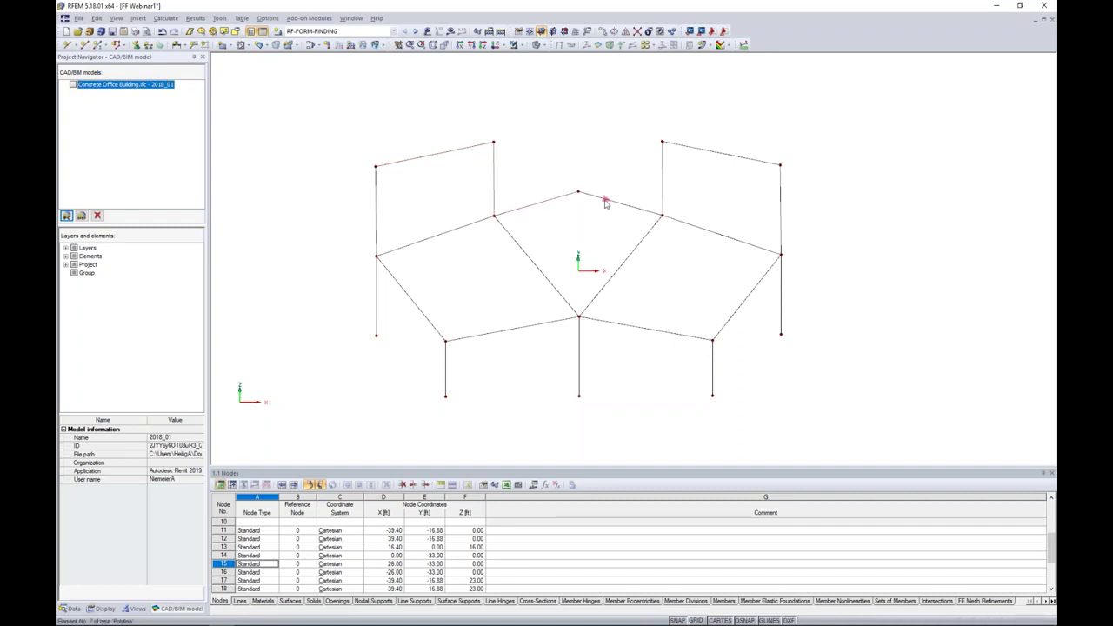
left_click(655, 188)
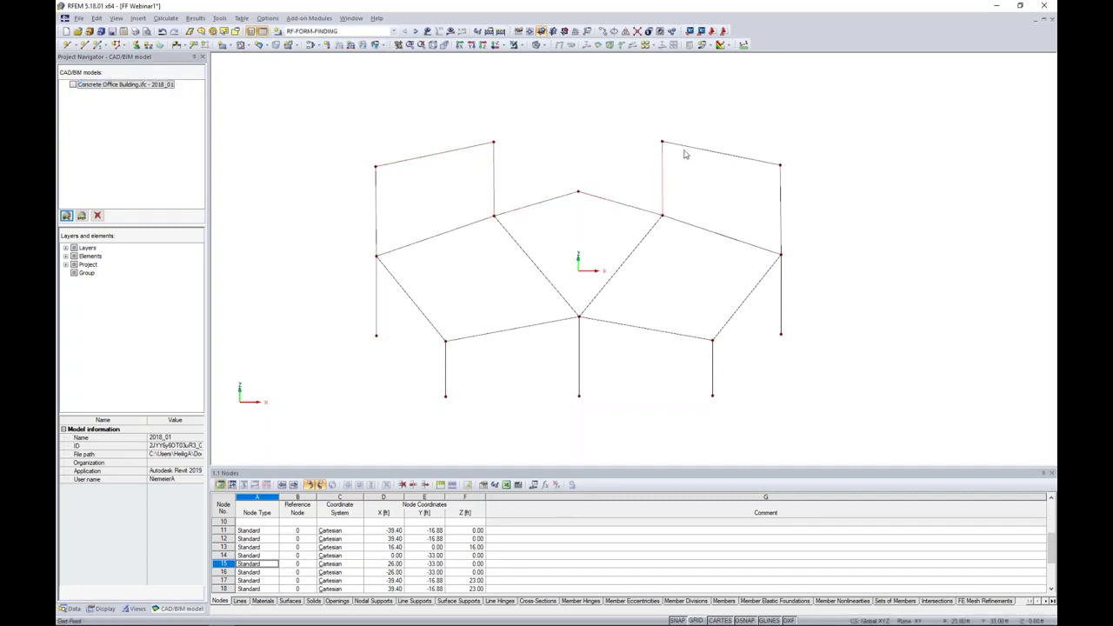
middle_click_drag(678, 154, 692, 142, "ctrl")
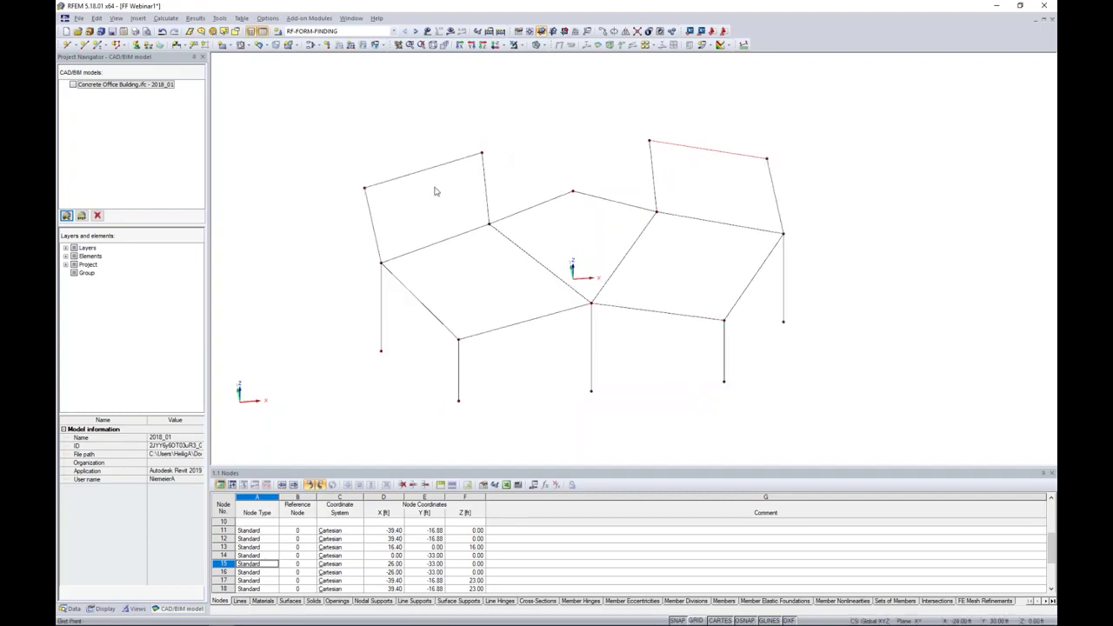
middle_click_drag(454, 218, 422, 218, "ctrl")
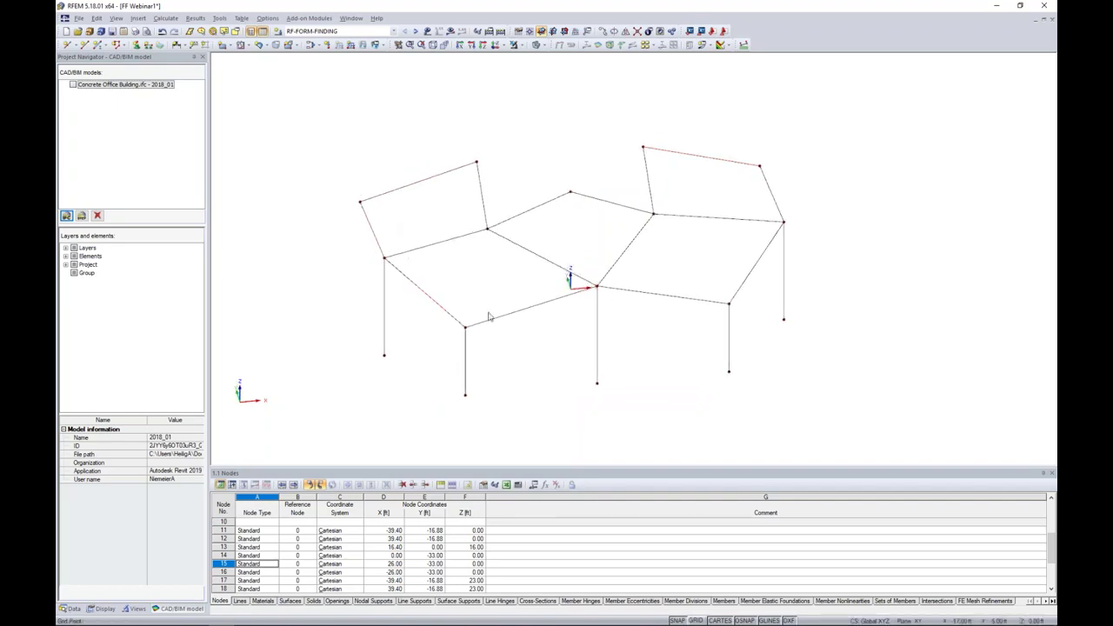
scroll(507, 326, "up", 3)
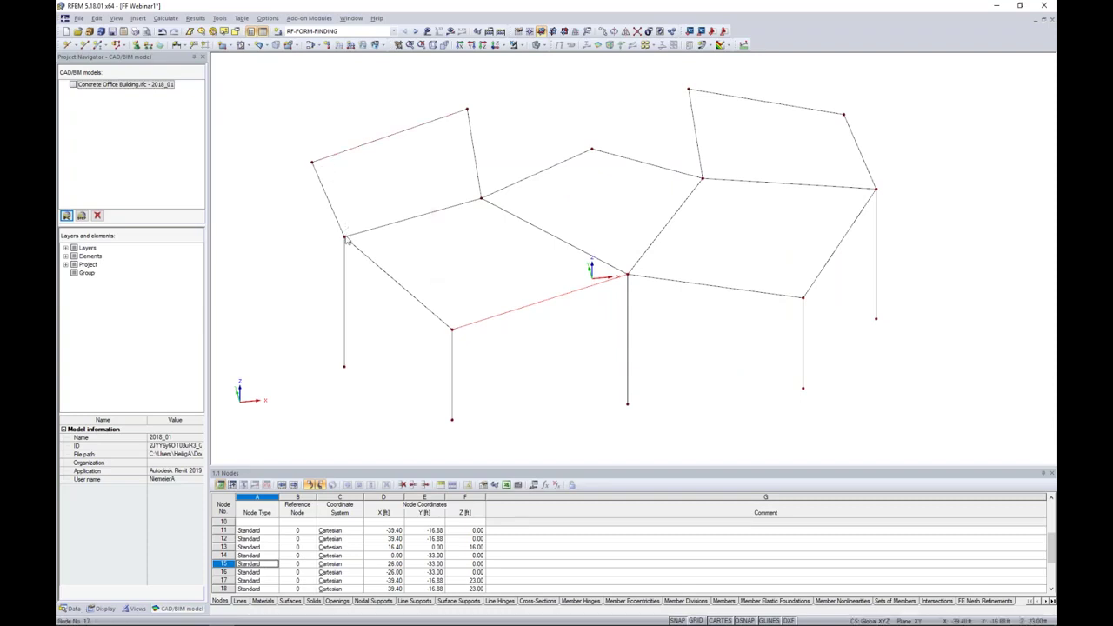
scroll(357, 186, "down", 1)
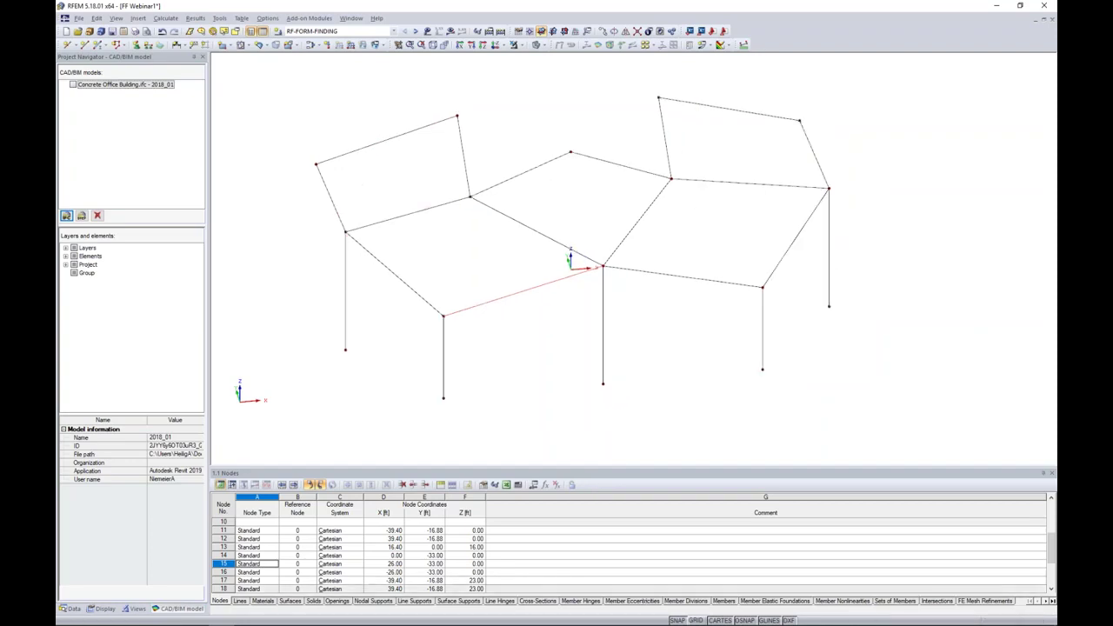
Step: Show the grid and set the work plane through the left outer rear node, the left side column top and the left inner rear node
left_click(696, 619)
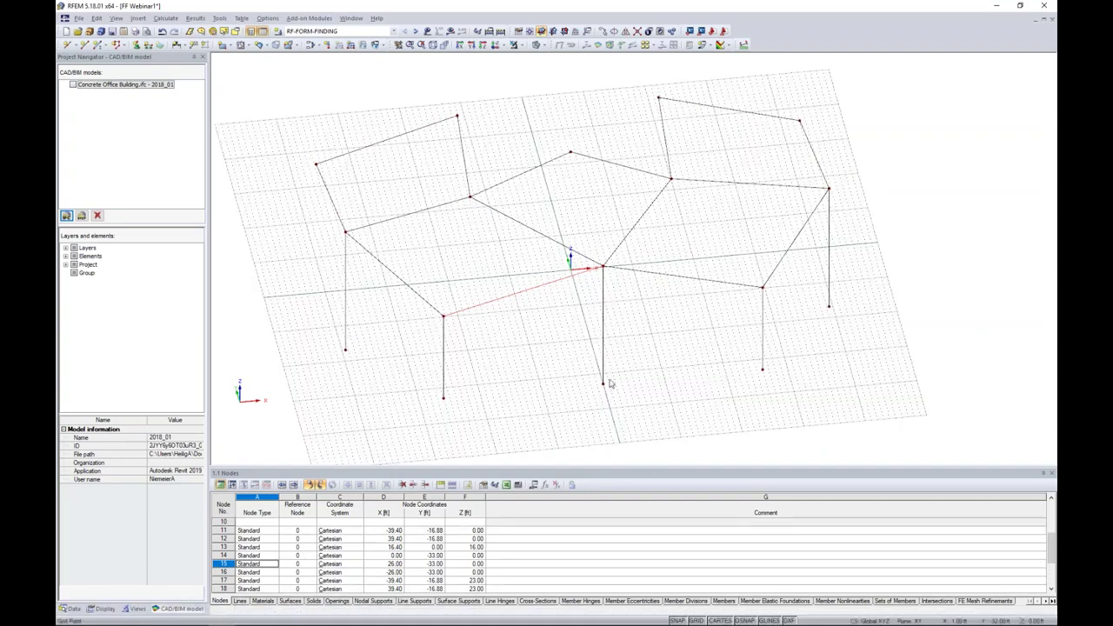
middle_click_drag(571, 353, 553, 330, "ctrl")
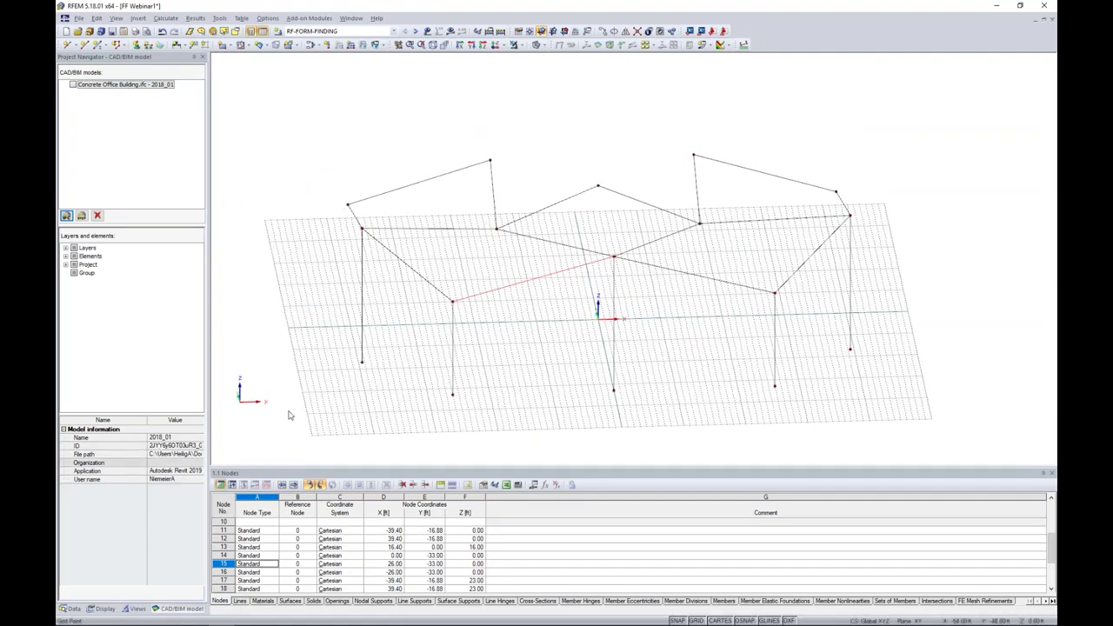
middle_click_drag(533, 317, 612, 317, "ctrl")
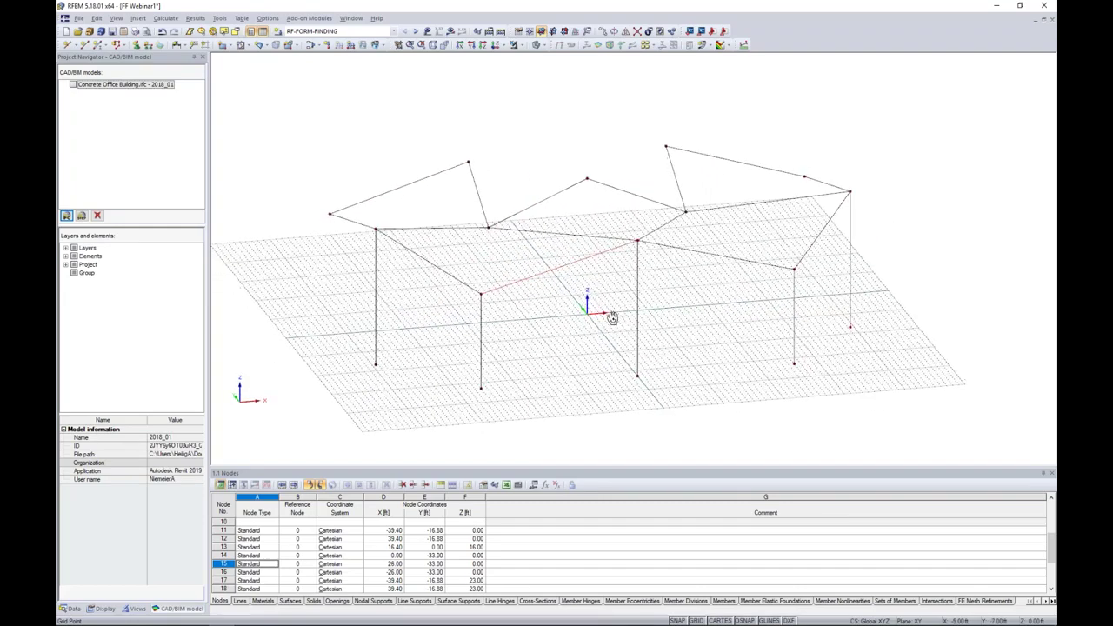
left_click(575, 32)
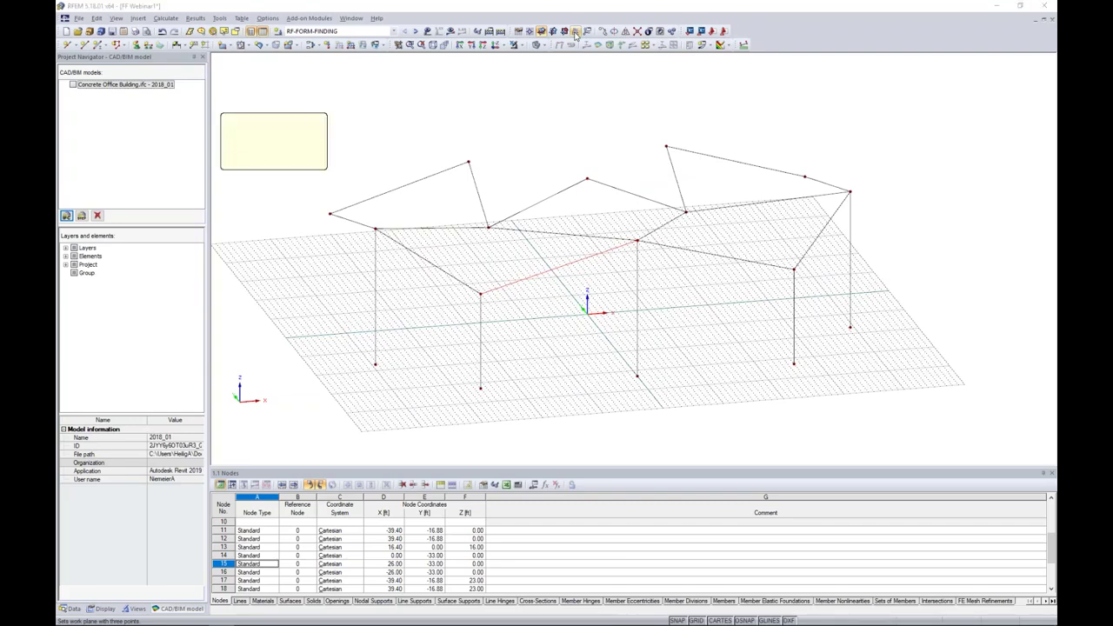
middle_click_drag(566, 135, 566, 171, "ctrl")
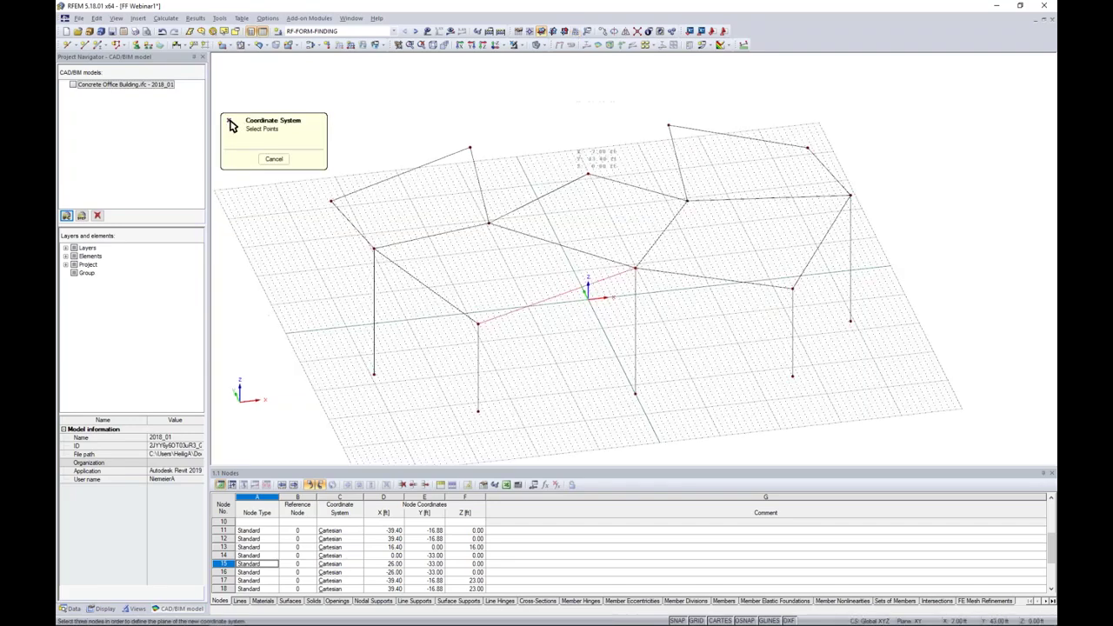
left_click(330, 202)
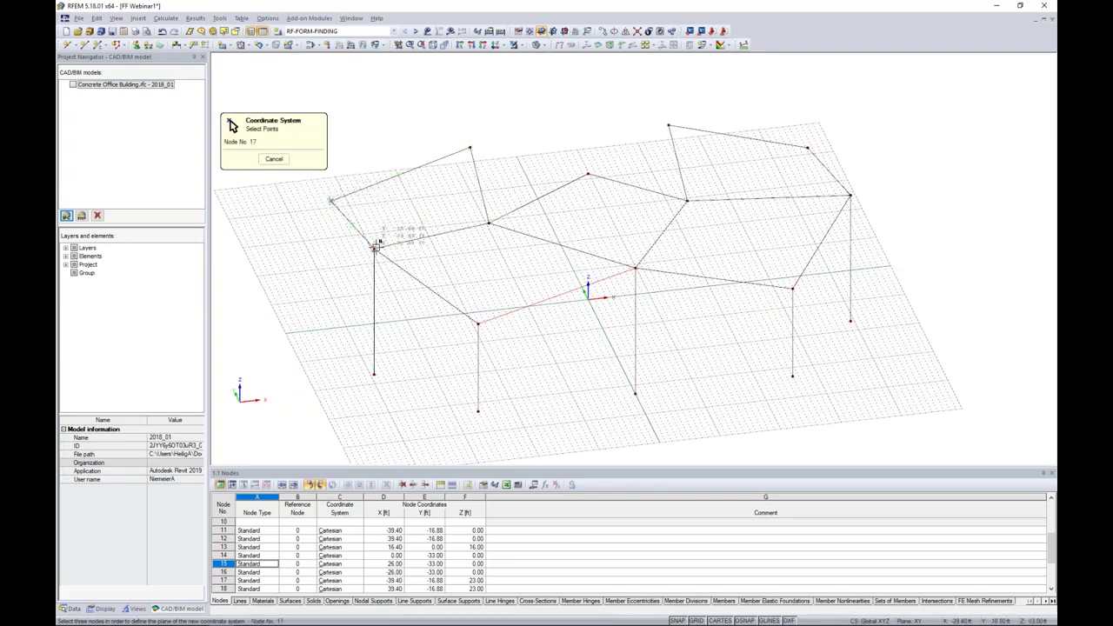
left_click(487, 223)
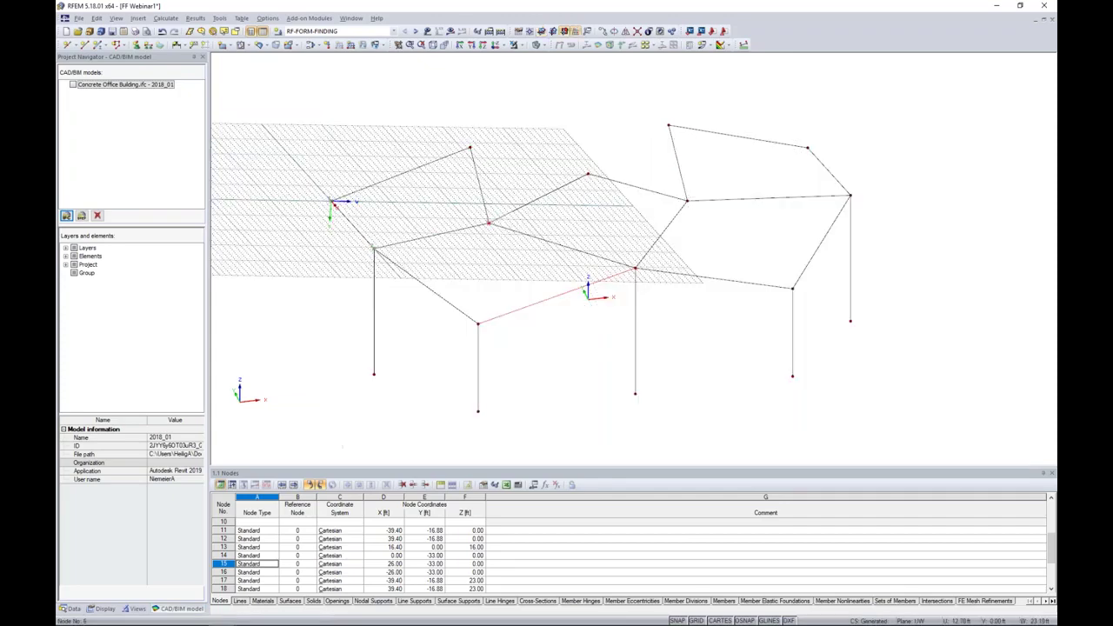
mouse_move(487, 225)
middle_mouse_down("ctrl")
mouse_move(480, 260)
mouse_move(407, 201)
mouse_move(444, 273)
mouse_move(492, 300)
mouse_move(454, 270)
mouse_move(514, 281)
mouse_move(433, 253)
middle_mouse_up("ctrl")
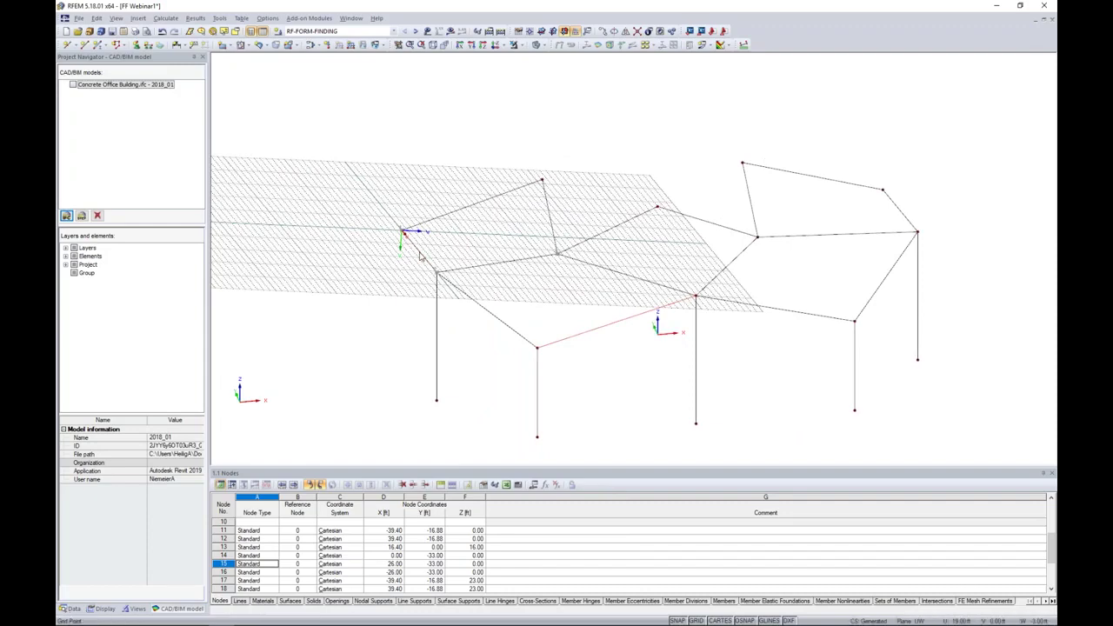
middle_click_drag(447, 253, 449, 281, "ctrl")
scroll(449, 281, "up", 2)
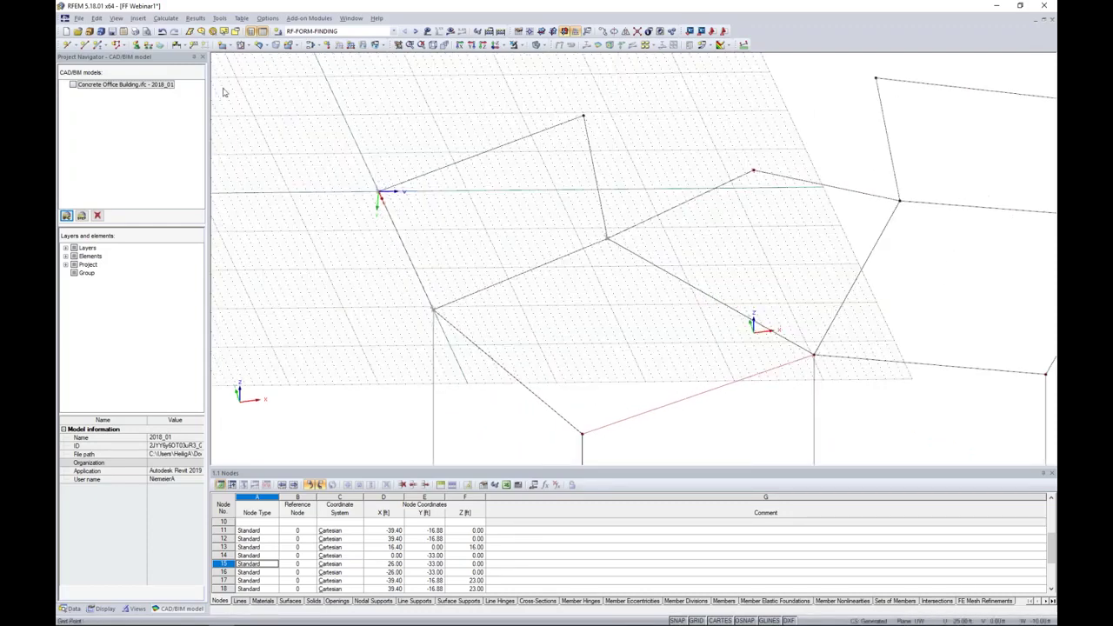
Step: Draw an inward-curving arc from the left outer rear node to the left side column top, through intermediate point U 15, W 2 ft
left_click(85, 45)
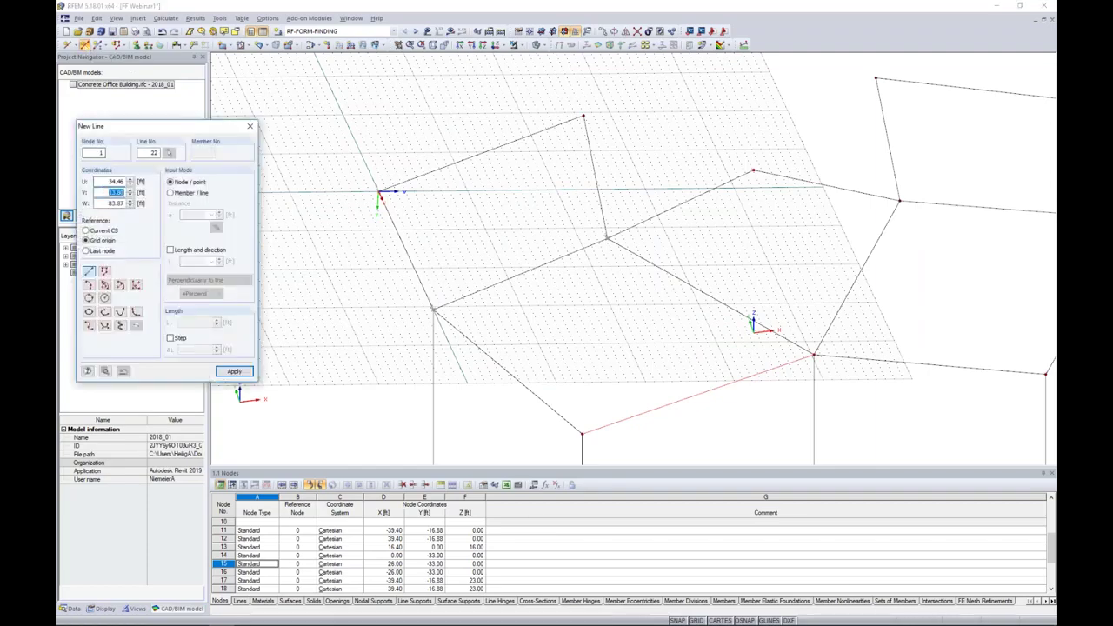
left_click(89, 285)
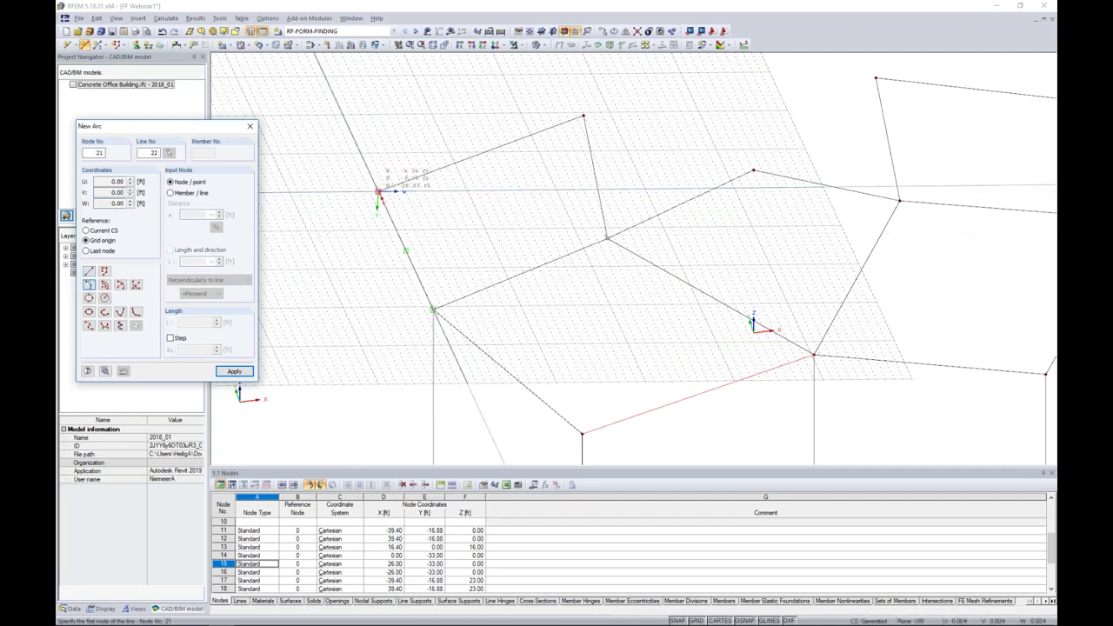
left_click(379, 190)
left_click(423, 249)
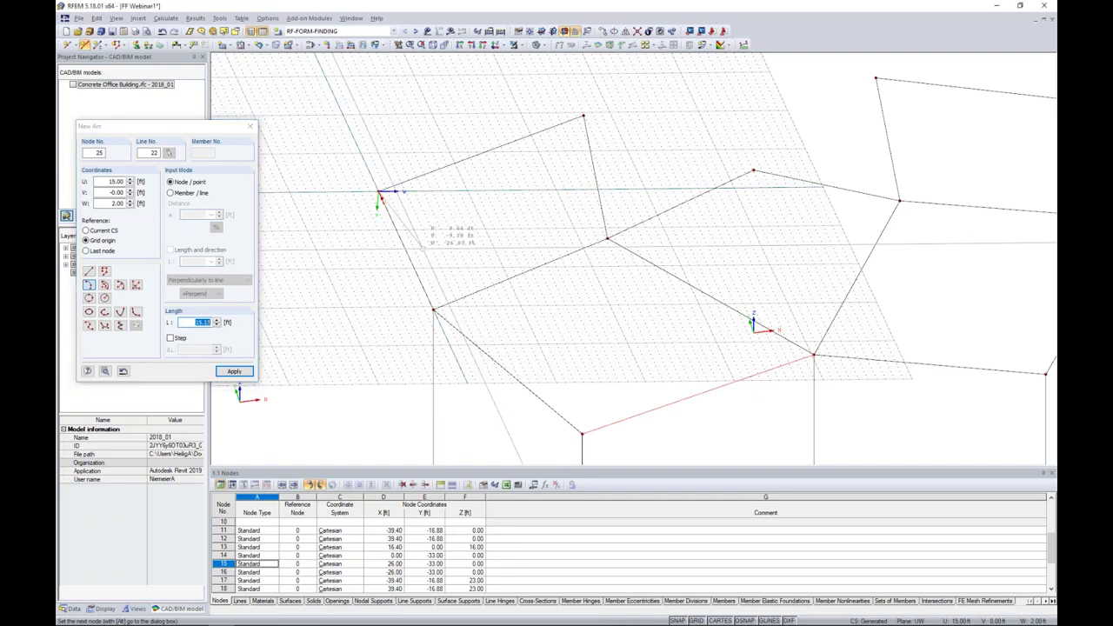
left_click(432, 309)
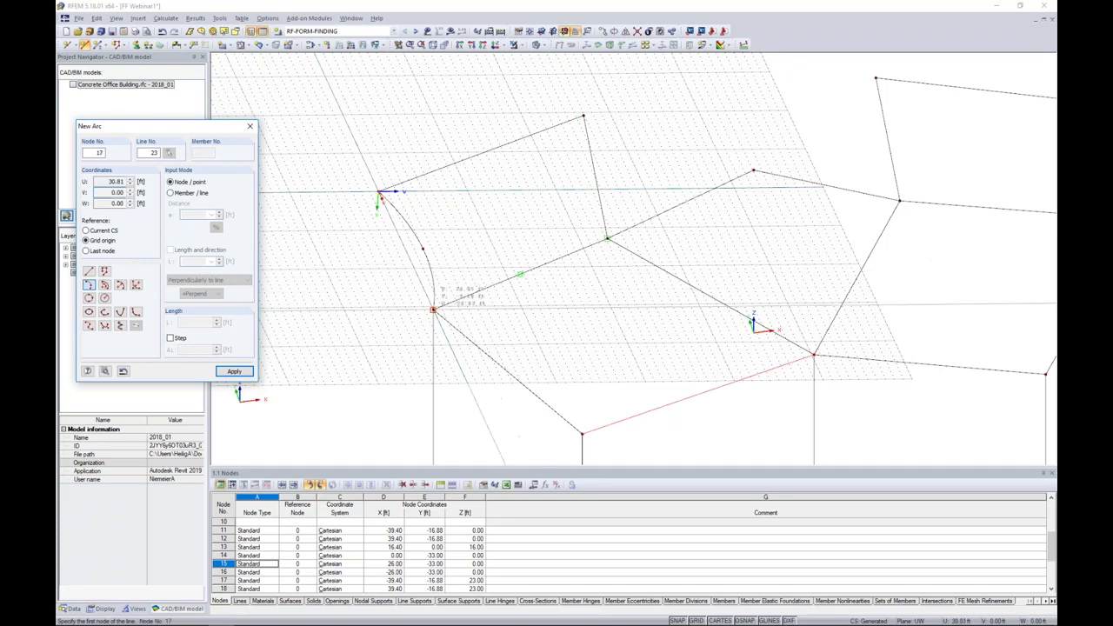
Step: Draw two opposing arcs between the left side column top and the left inner rear node, one bulging to each side of the straight line
left_click(433, 309)
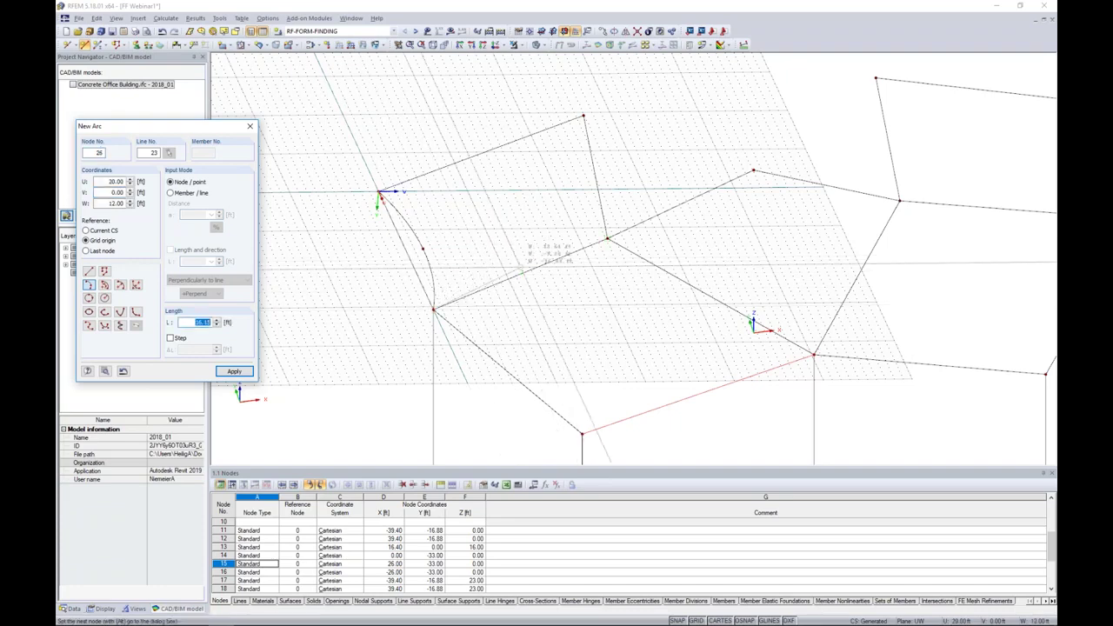
left_click(526, 259)
left_click(606, 237)
left_click(607, 238)
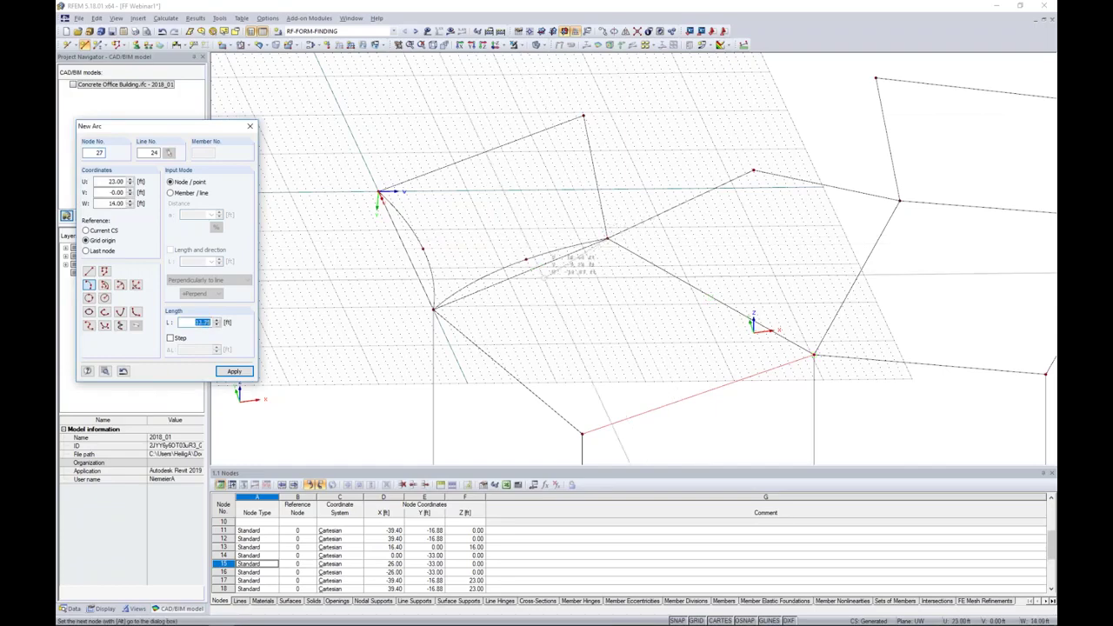
left_click(432, 309)
left_click(530, 282)
key("Escape")
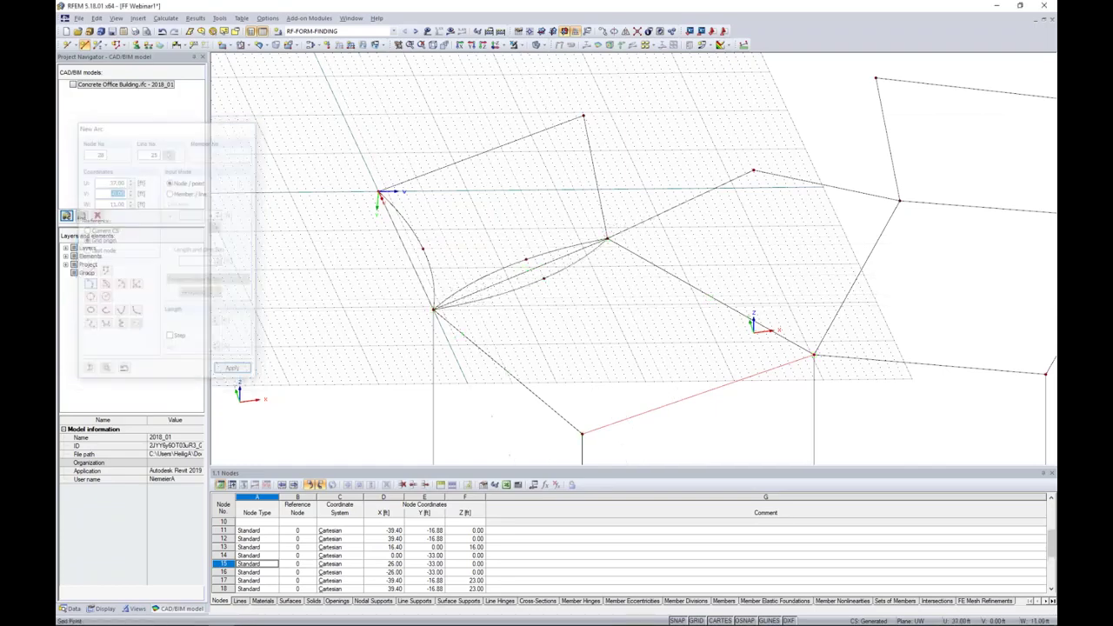
Step: Reset the work plane to pass through the front-left column top, the left side column top and the left inner rear node
middle_click_drag(486, 311, 539, 311, "ctrl")
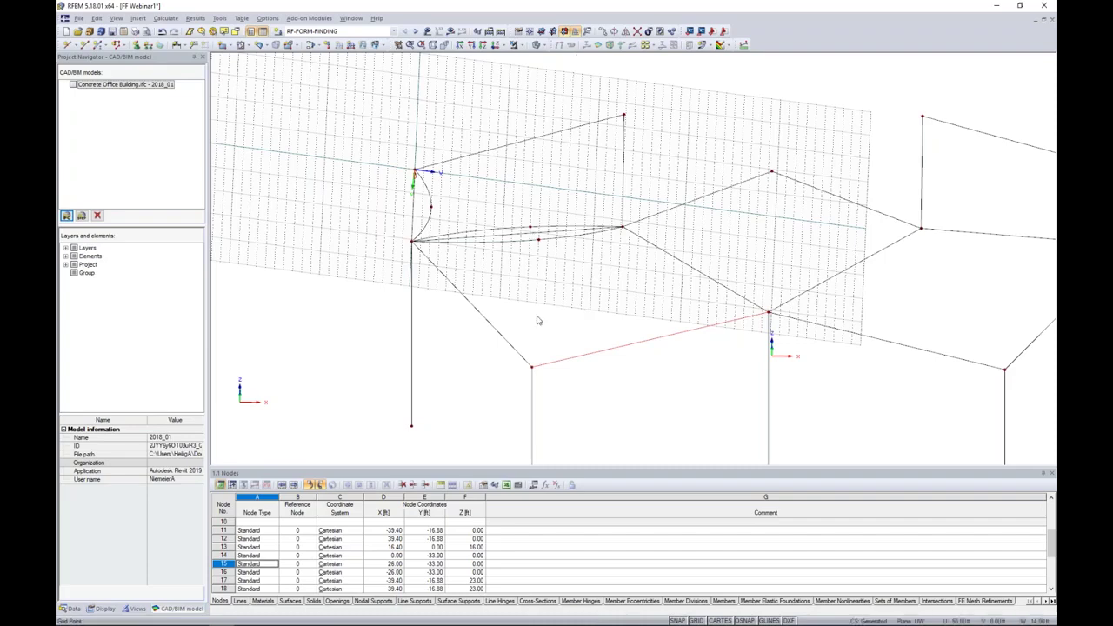
left_click(576, 32)
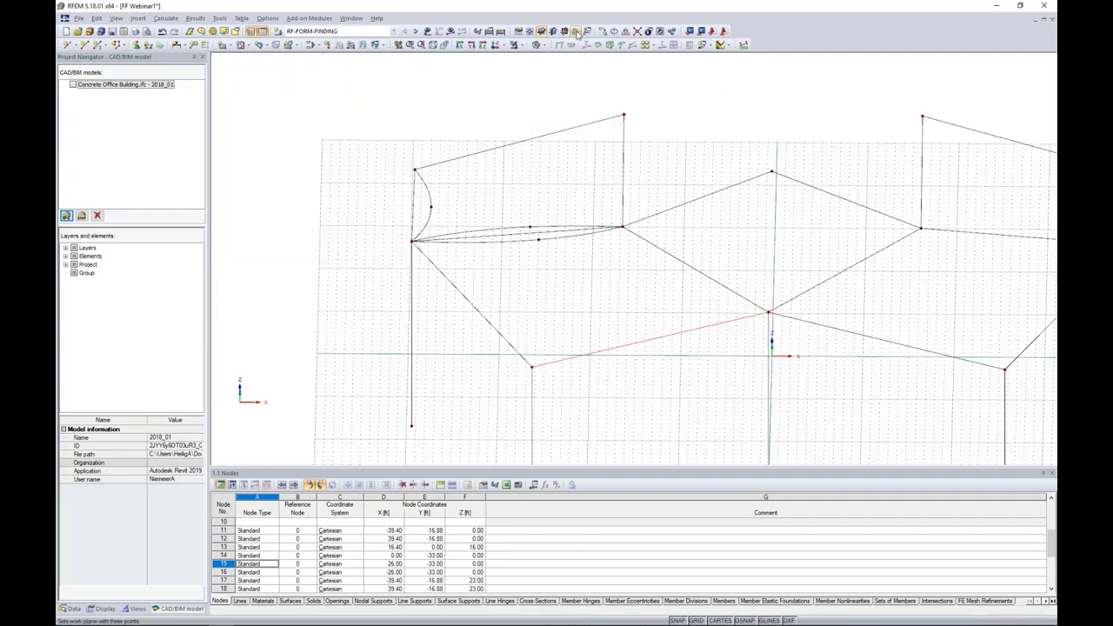
left_click(575, 32)
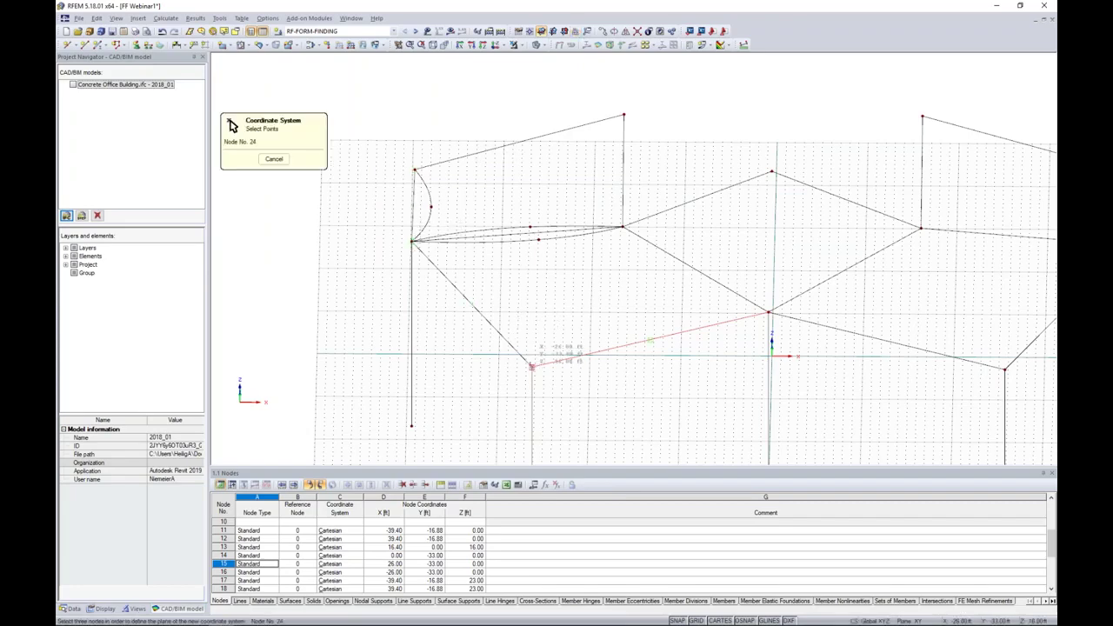
left_click(413, 241)
left_click(623, 227)
middle_click_drag(641, 390, 673, 368, "ctrl")
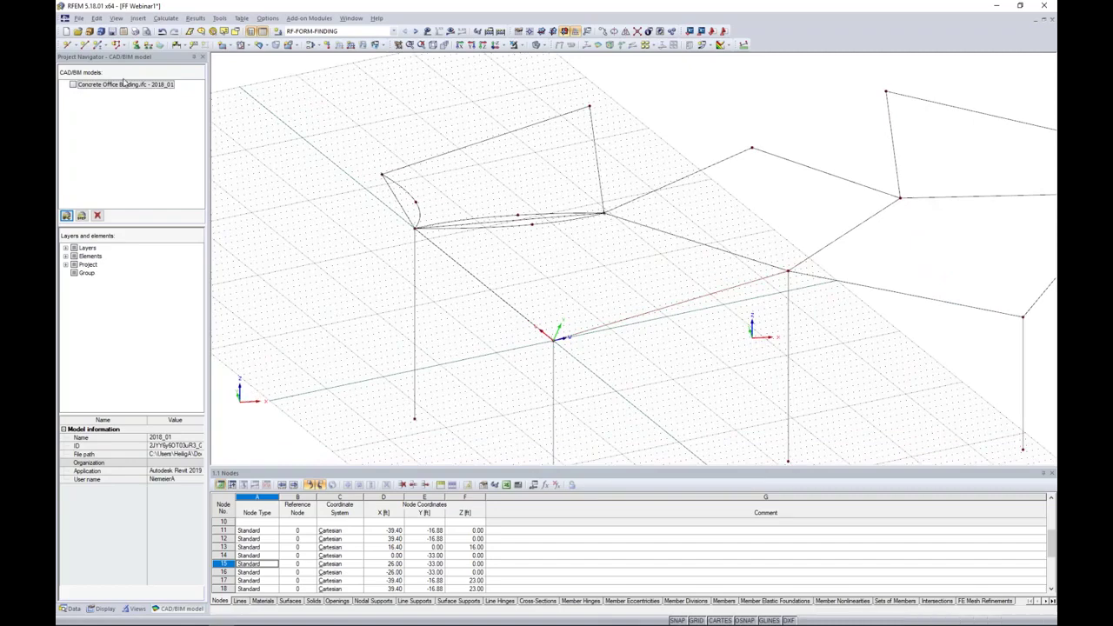
Step: Draw an inward-curving arc between the left side column top and the front-left column top
left_click(84, 44)
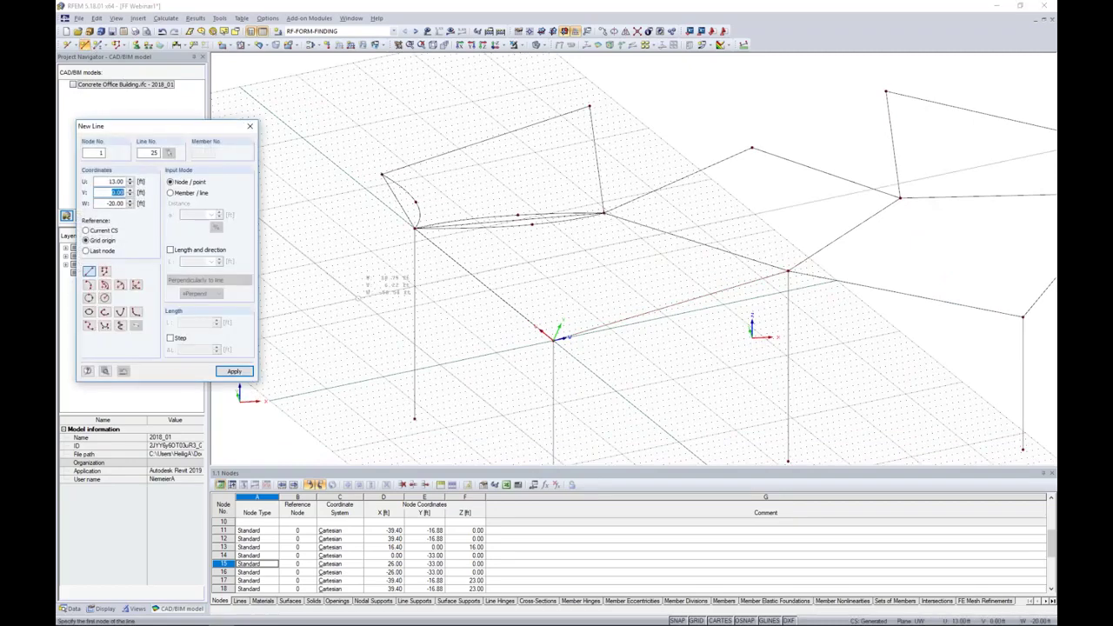
left_click(88, 284)
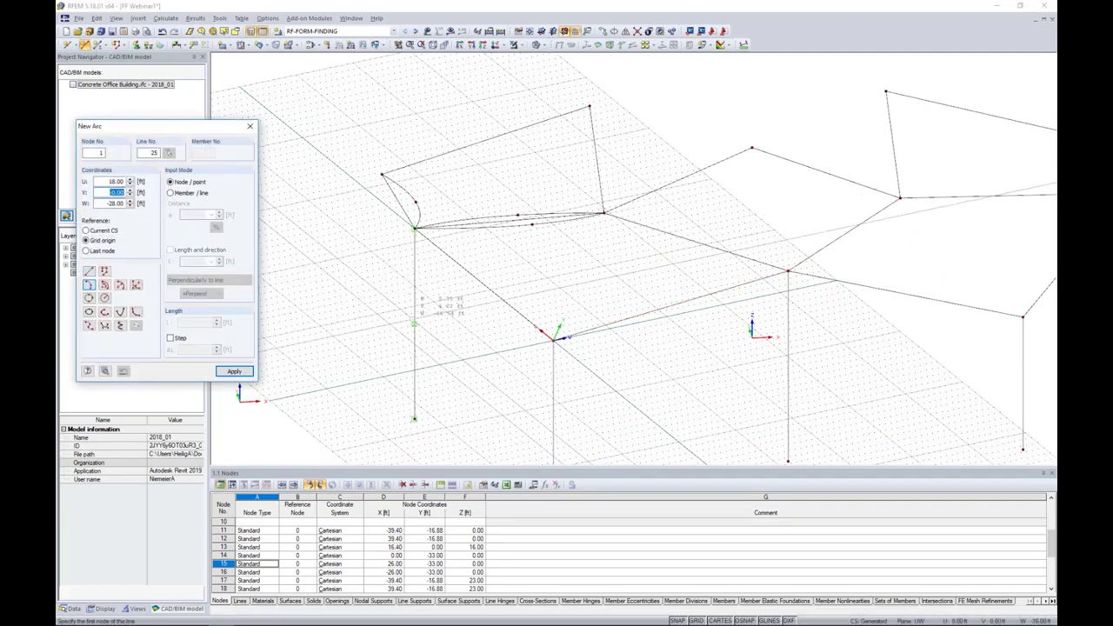
left_click(416, 227)
left_click(415, 229)
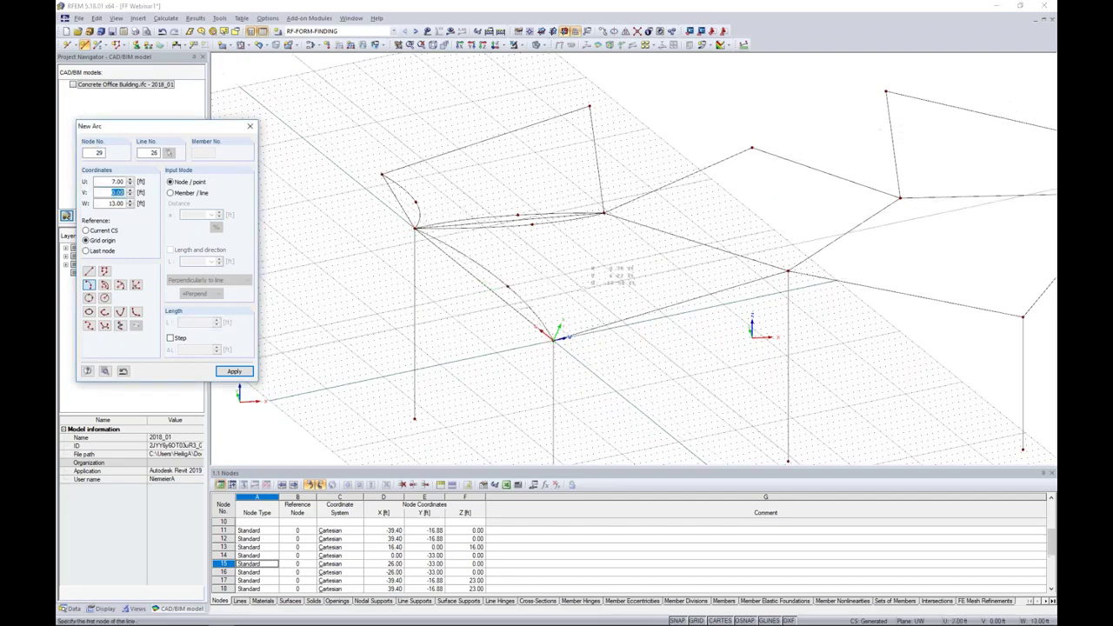
right_click(665, 347)
middle_click_drag(666, 348, 634, 341, "ctrl")
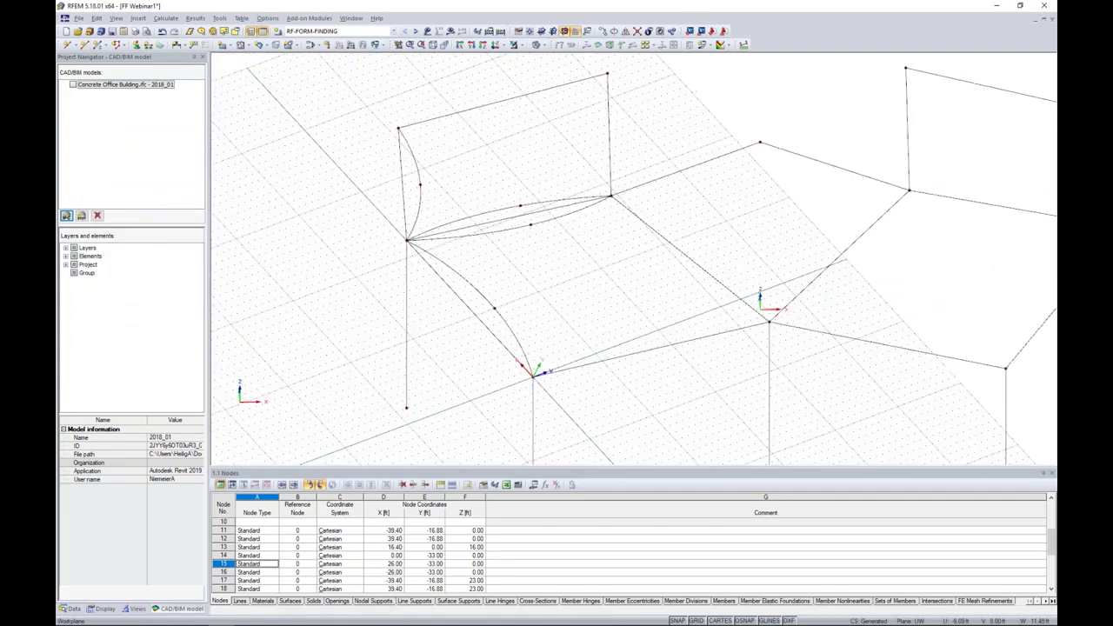
Step: Set the work plane through the front-left column top, the front centre column top and the left inner rear node
middle_click_drag(681, 265, 610, 235)
left_click(576, 32)
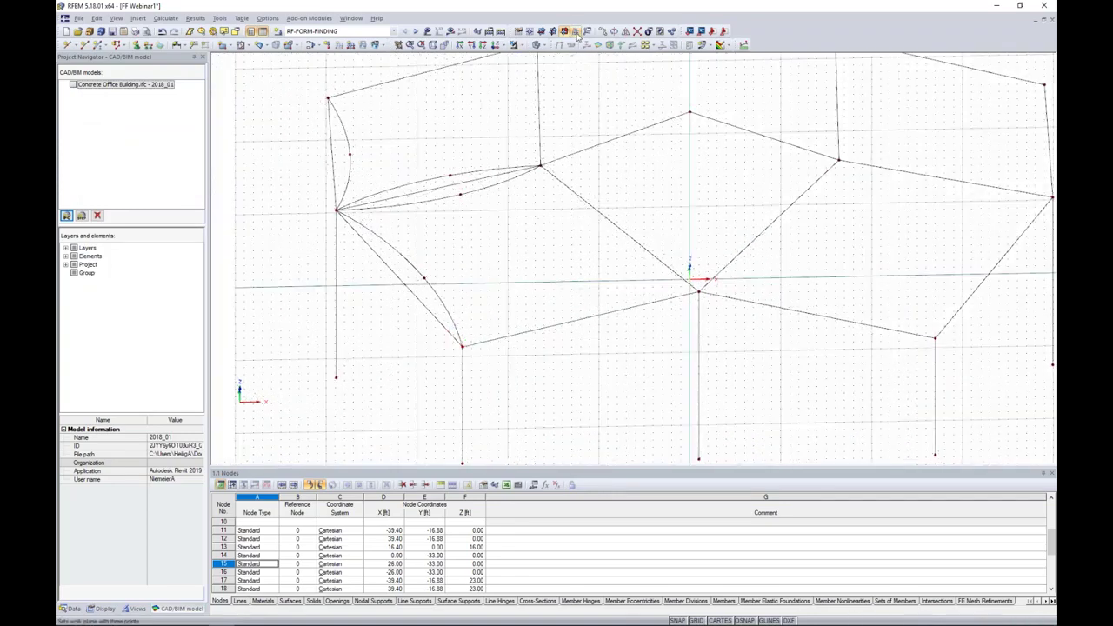
left_click(577, 33)
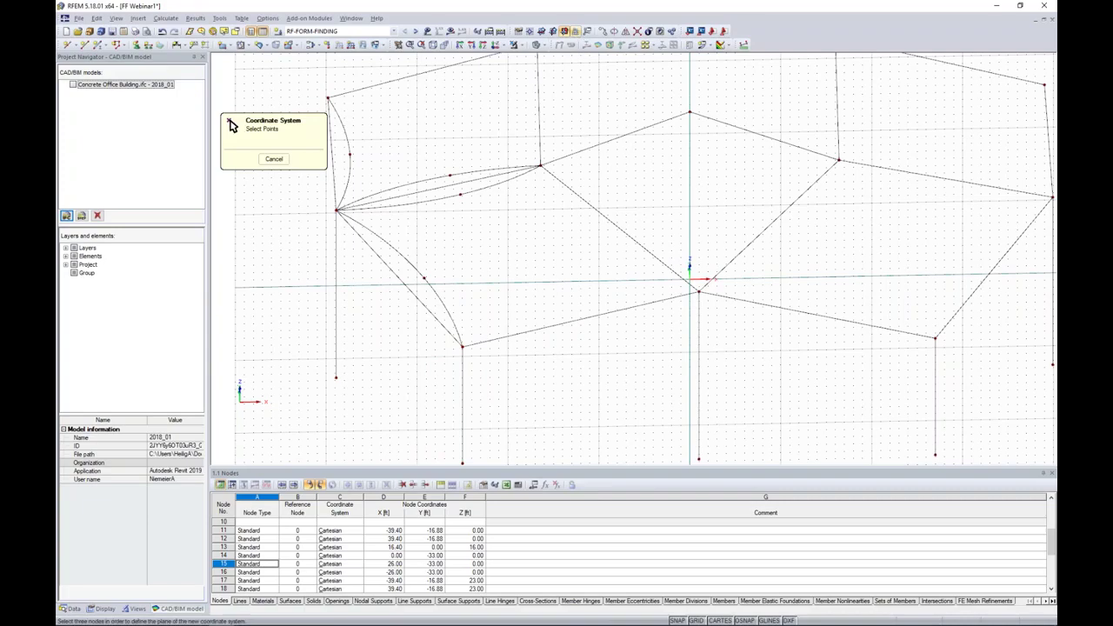
left_click(464, 345)
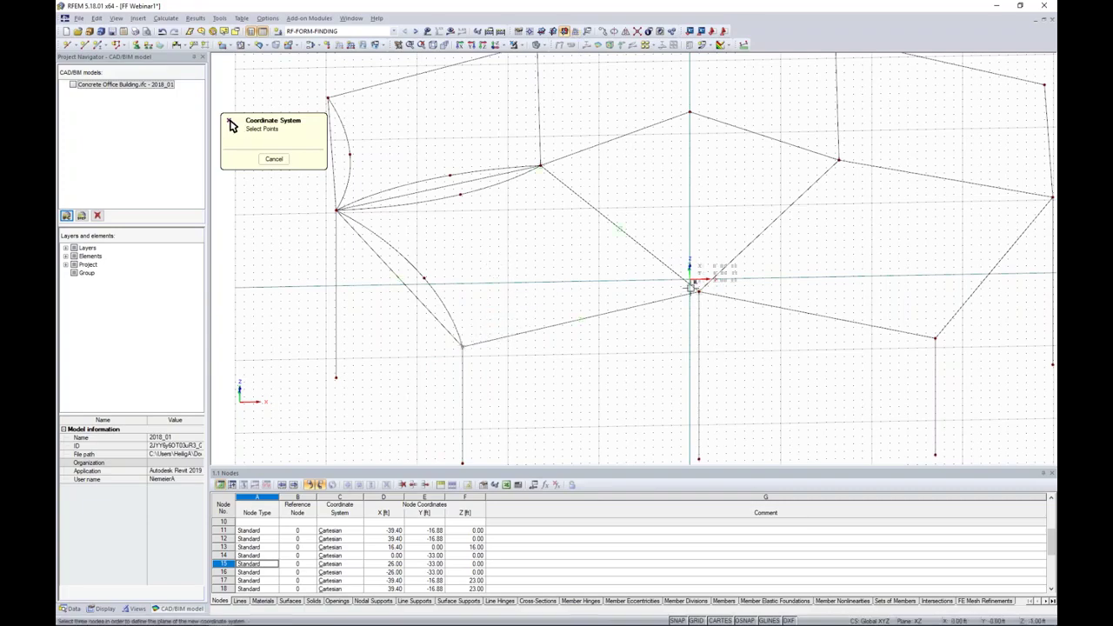
left_click(699, 291)
left_click(539, 165)
middle_click_drag(661, 365, 590, 267, "ctrl")
middle_click_drag(595, 253, 661, 339, "ctrl")
Step: Draw an inward-curving arc from the front-left column top to the front centre column top, through intermediate point U 13, W 3 ft
left_click(85, 44)
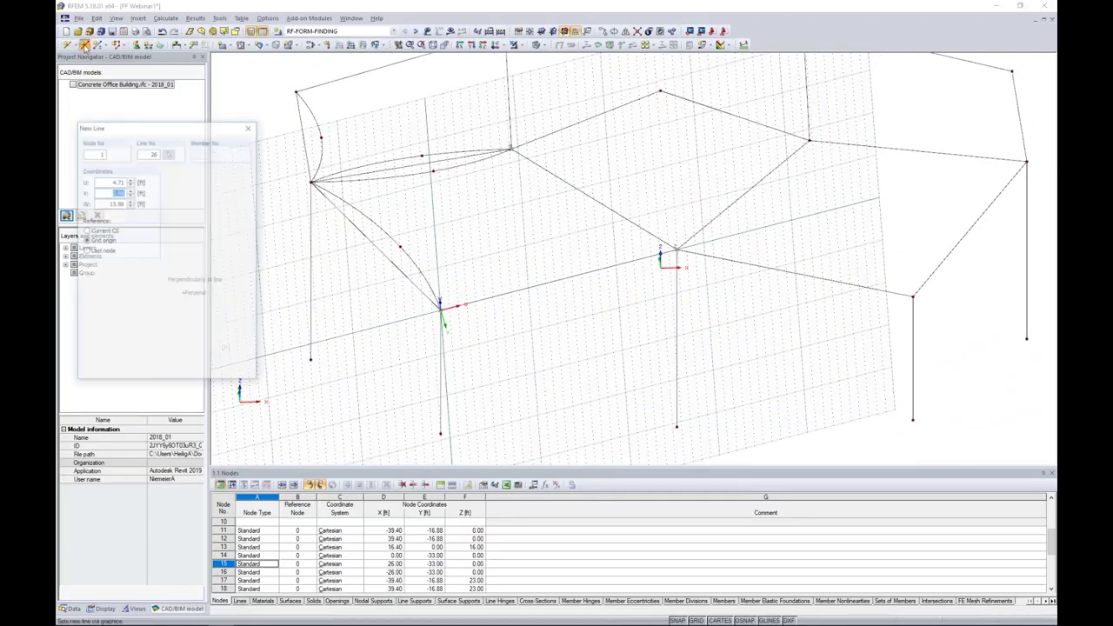
left_click(89, 284)
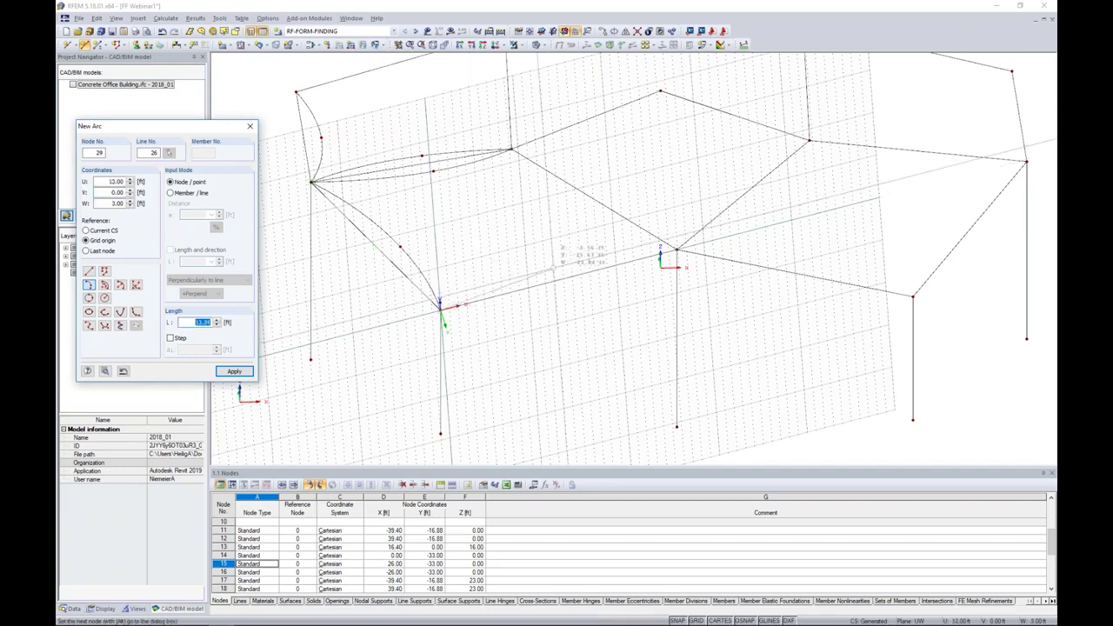
left_click(677, 249)
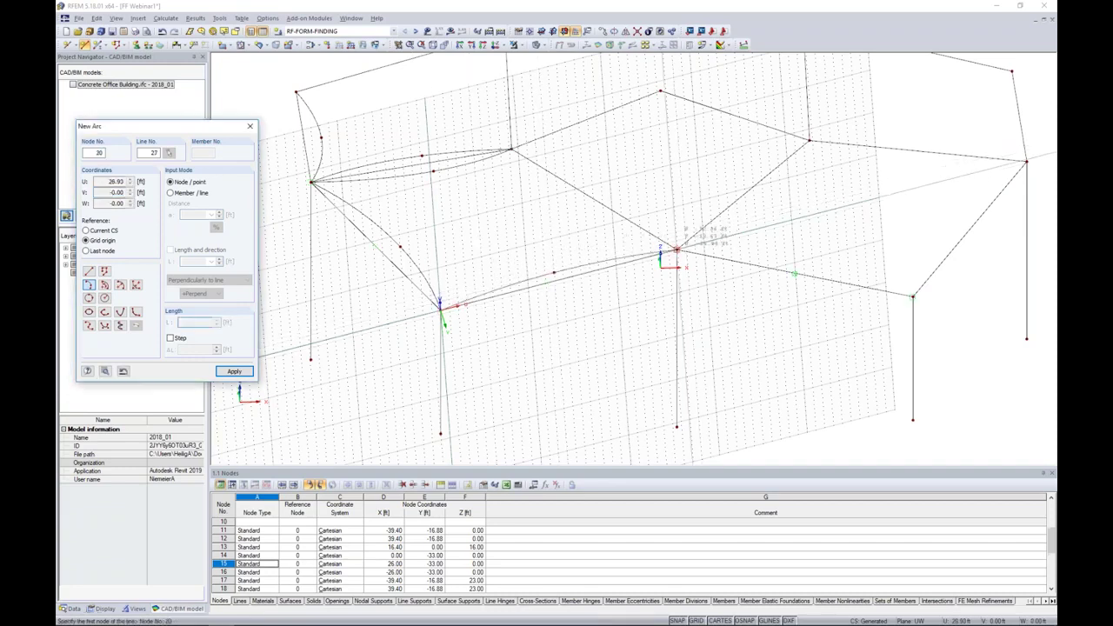
Step: Draw two opposing arcs between the front centre column top and the left inner rear node, one on each side of the straight line
left_click(676, 249)
left_click(584, 204)
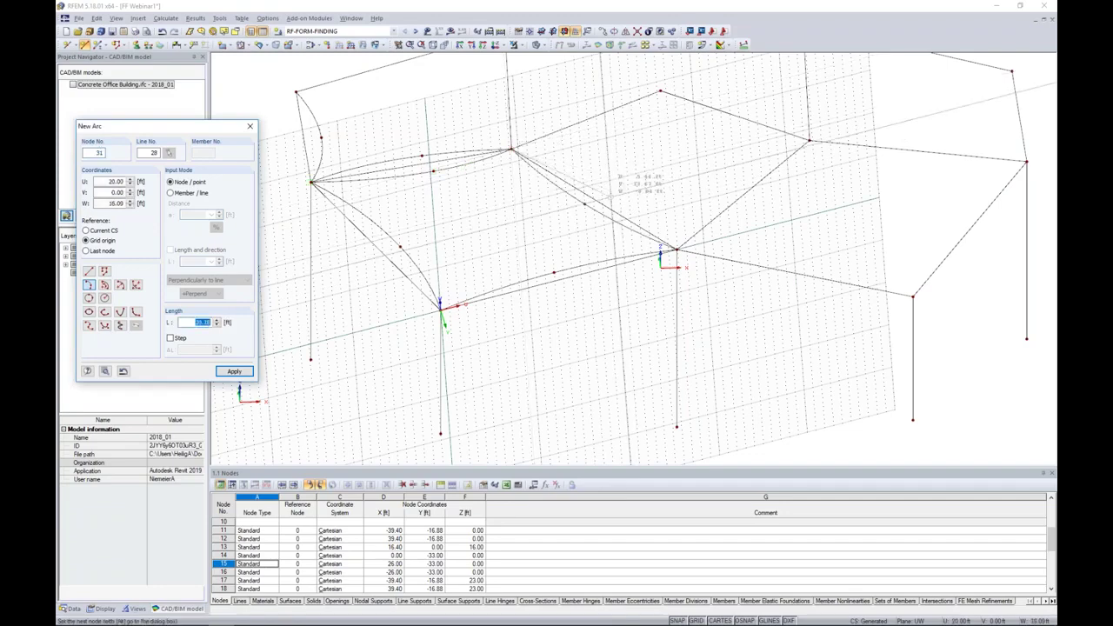
left_click(673, 250)
key("Escape")
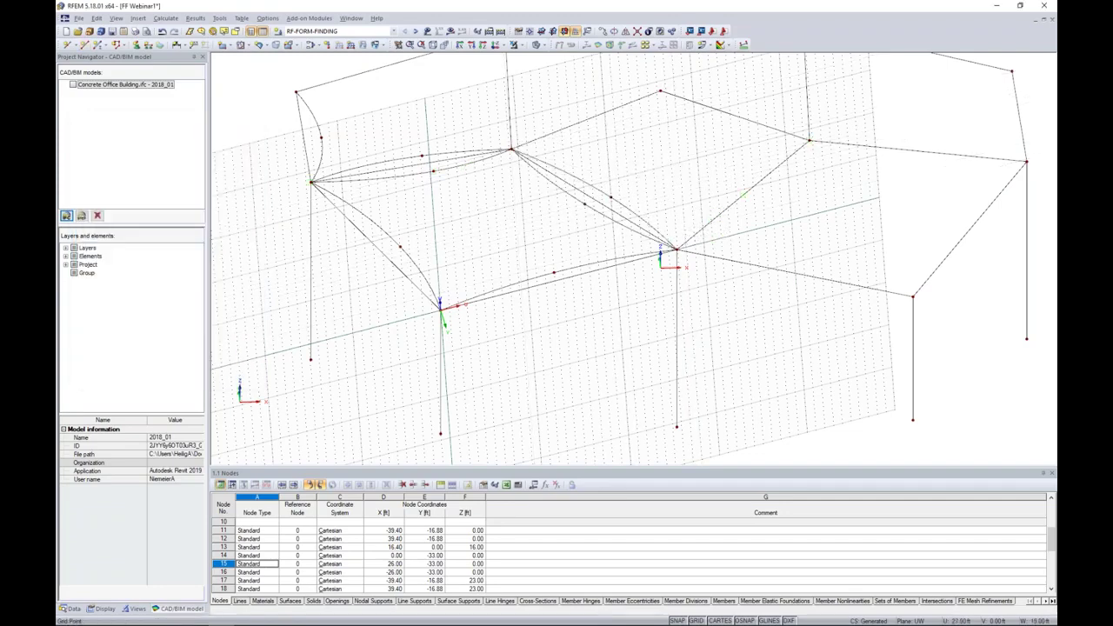
Step: Hide the work plane grid and mirror a copy of all left-side arcs about the Y-Z plane through the centre rear node
left_click(696, 620)
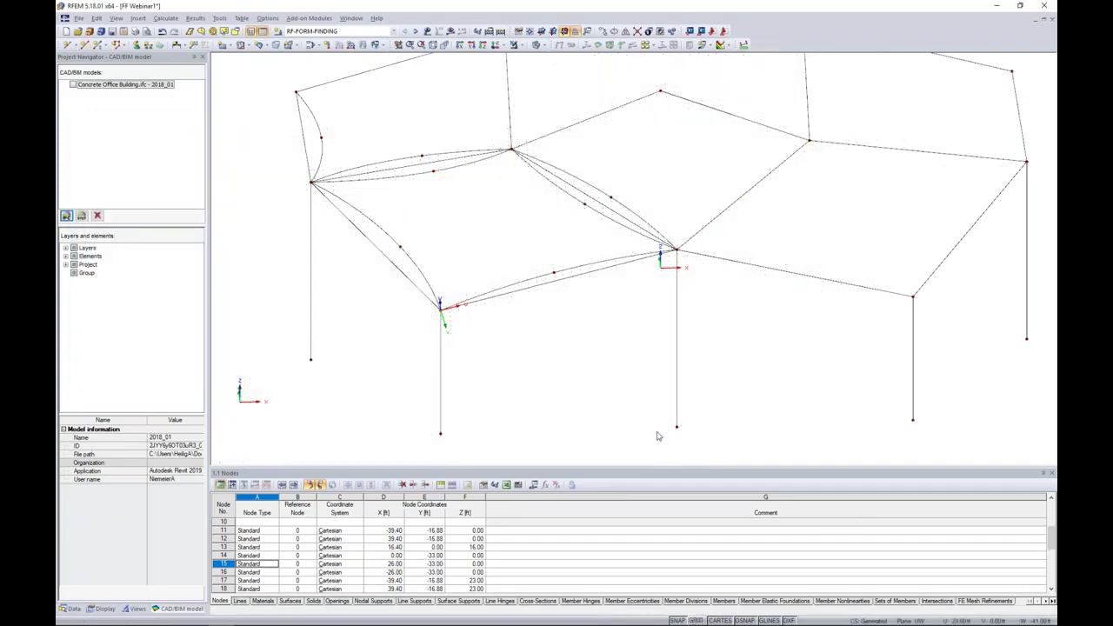
middle_click_drag(643, 328, 660, 248, "ctrl")
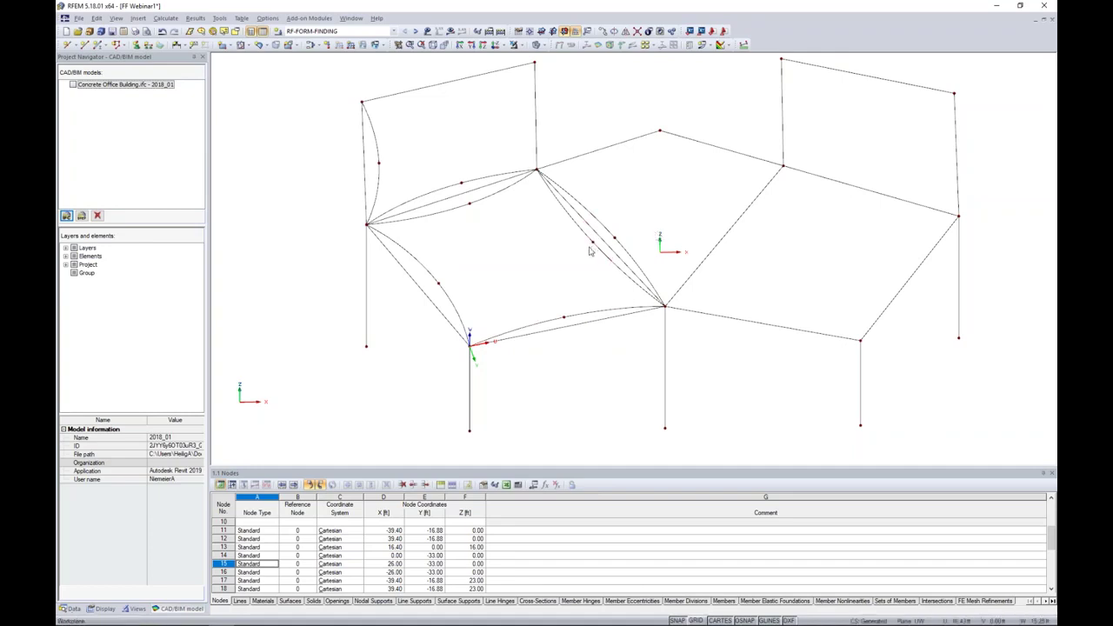
left_click(379, 185)
left_click(418, 198)
left_click(537, 322)
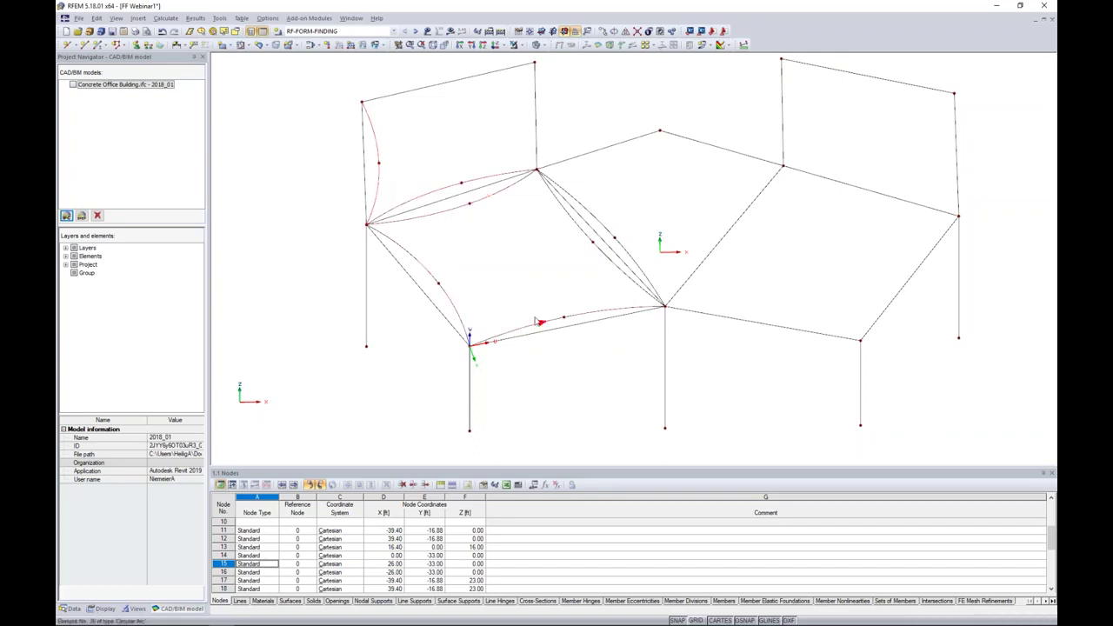
left_click(634, 267)
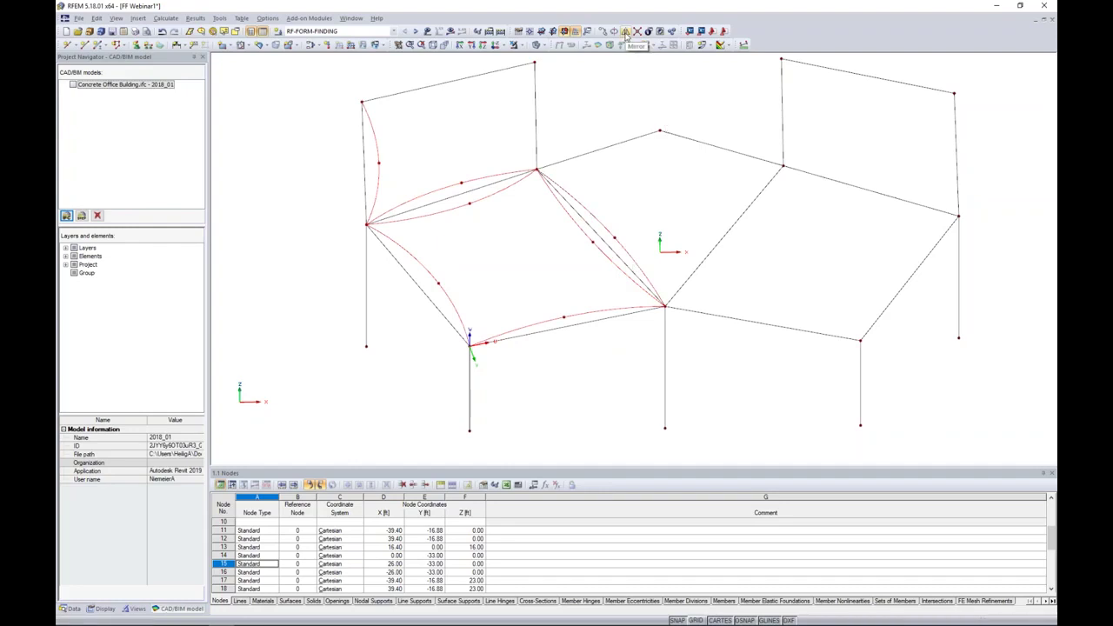
left_click(625, 33)
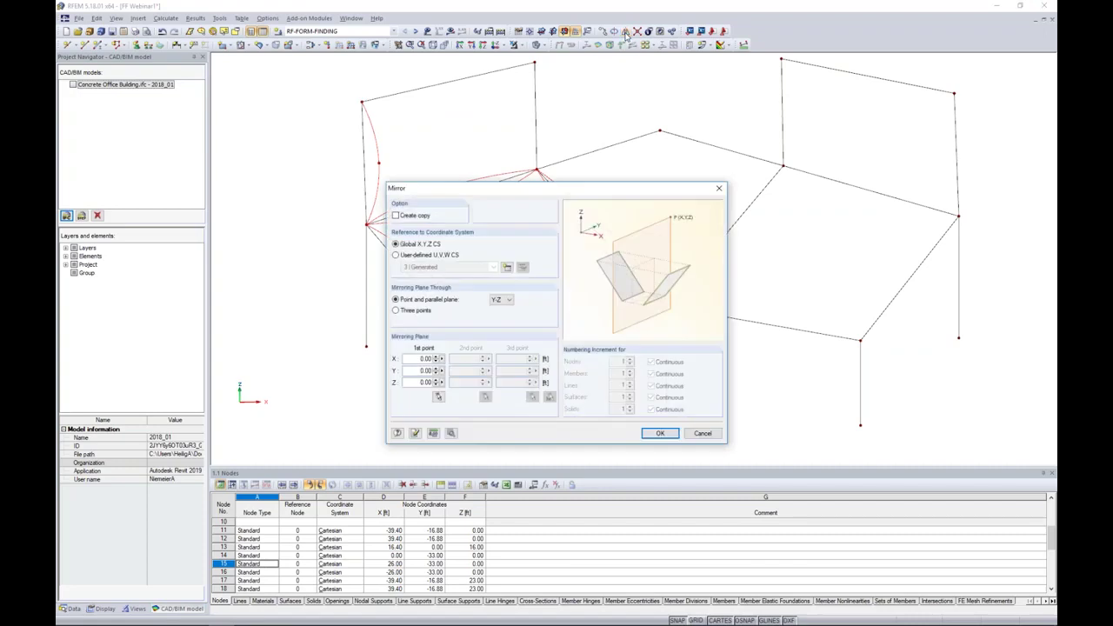
left_click(396, 216)
left_click(438, 397)
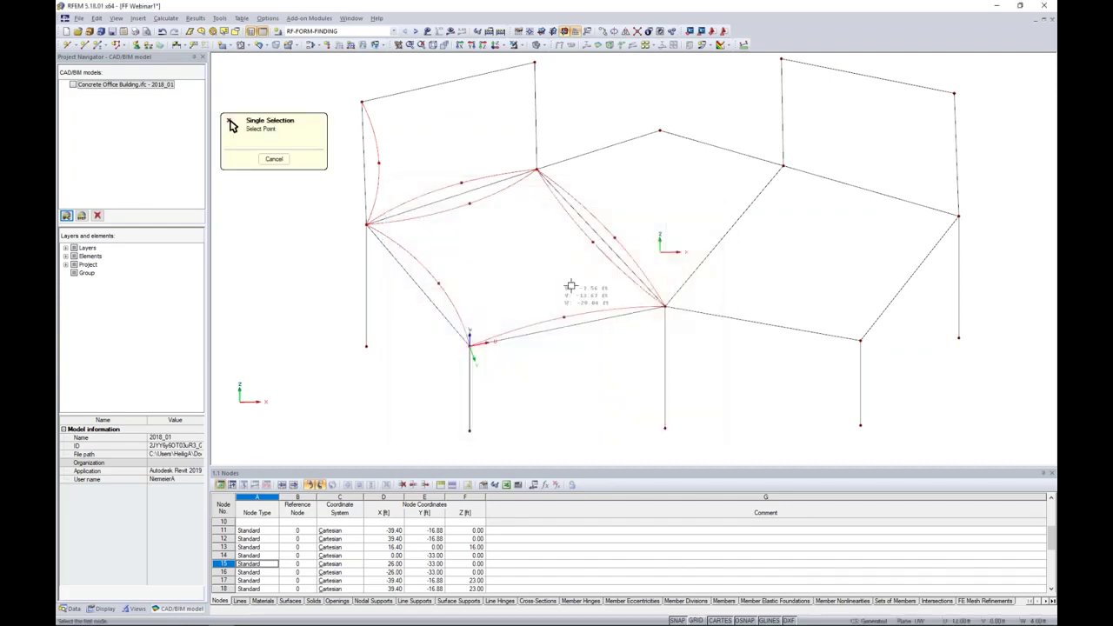
left_click(659, 132)
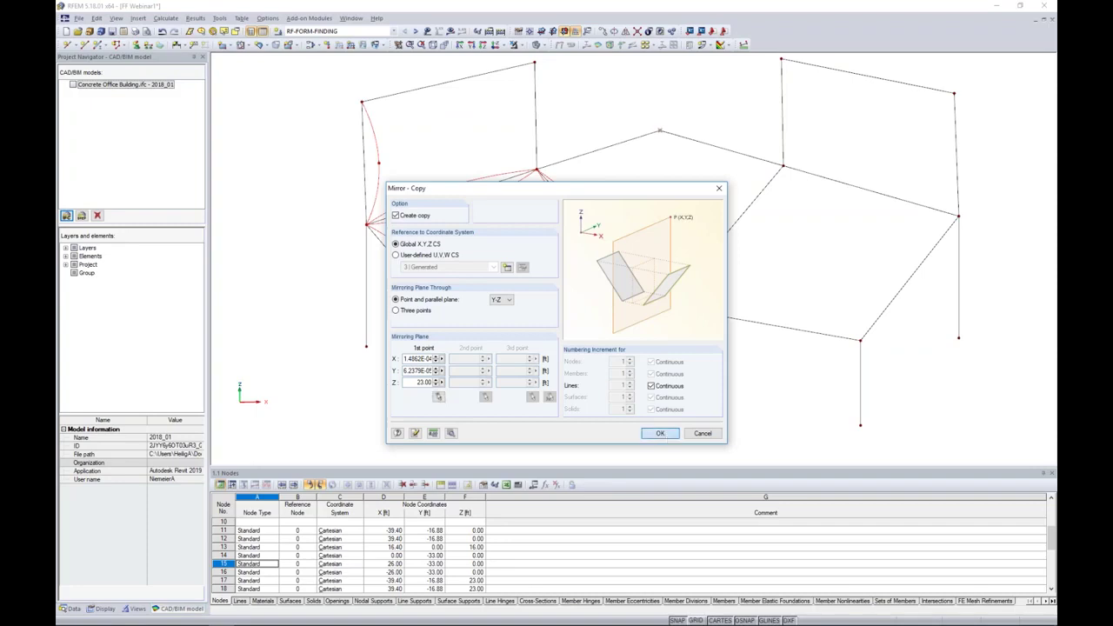
left_click(661, 433)
middle_click_drag(773, 366, 733, 342)
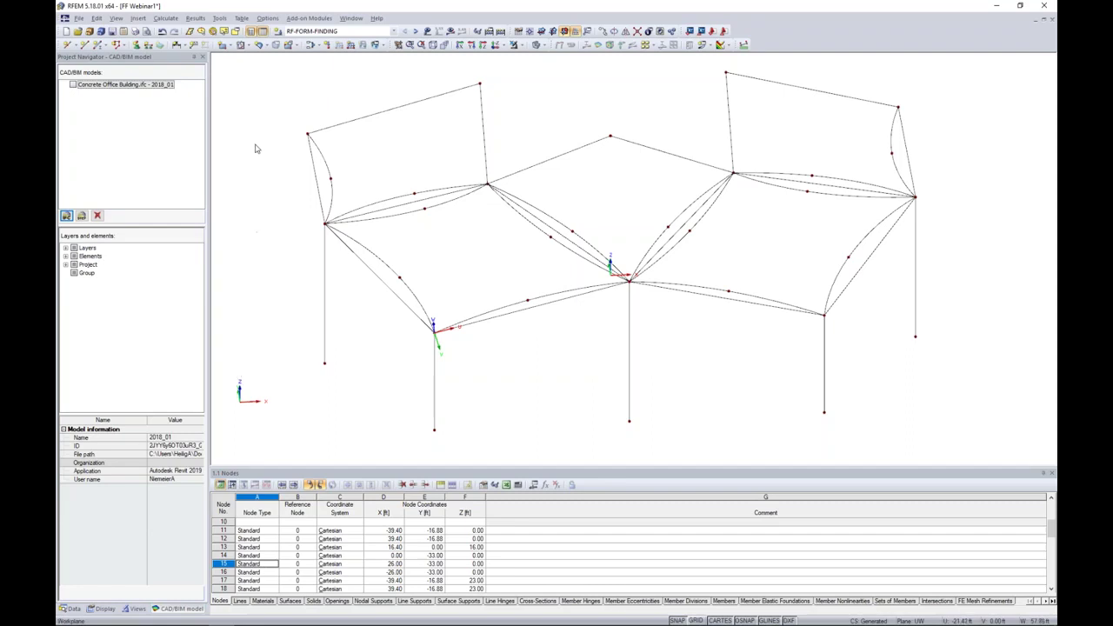
left_click(227, 46)
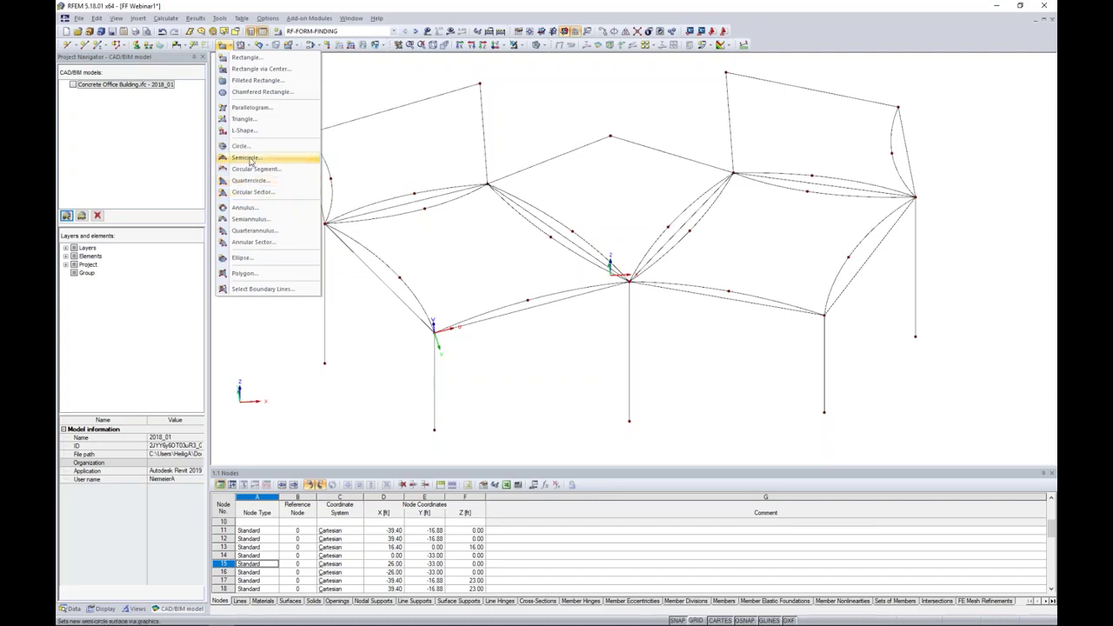
left_click(580, 315)
middle_click_drag(581, 315, 603, 308, "ctrl")
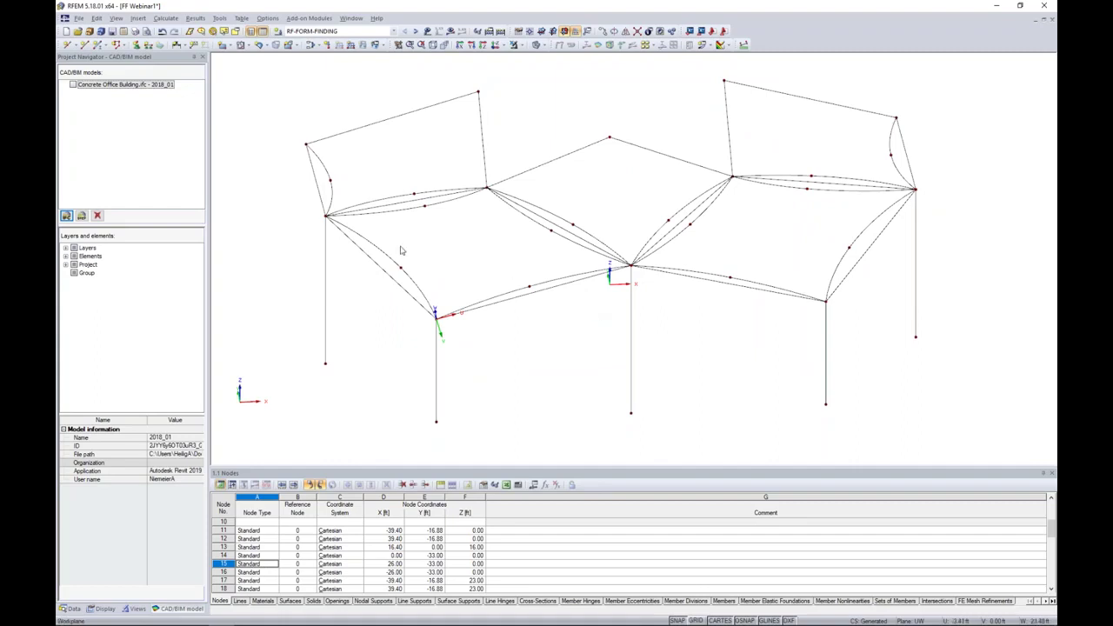
Step: Start a new quadrangle (general 4-sided) surface with Membrane - Orthotropic stiffness
left_click(264, 45)
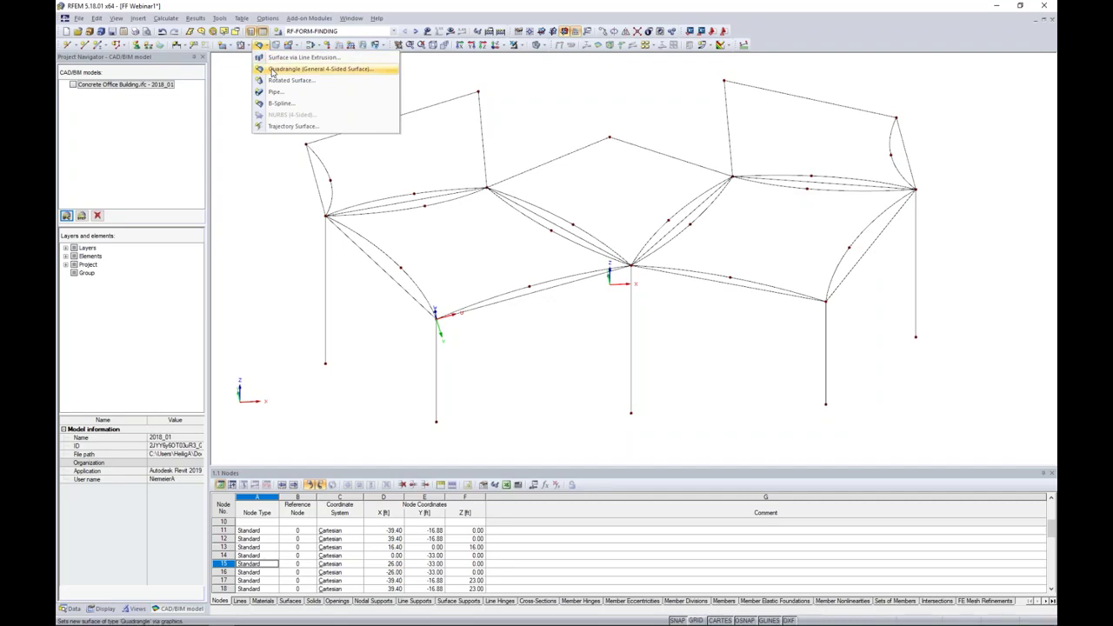
left_click(272, 71)
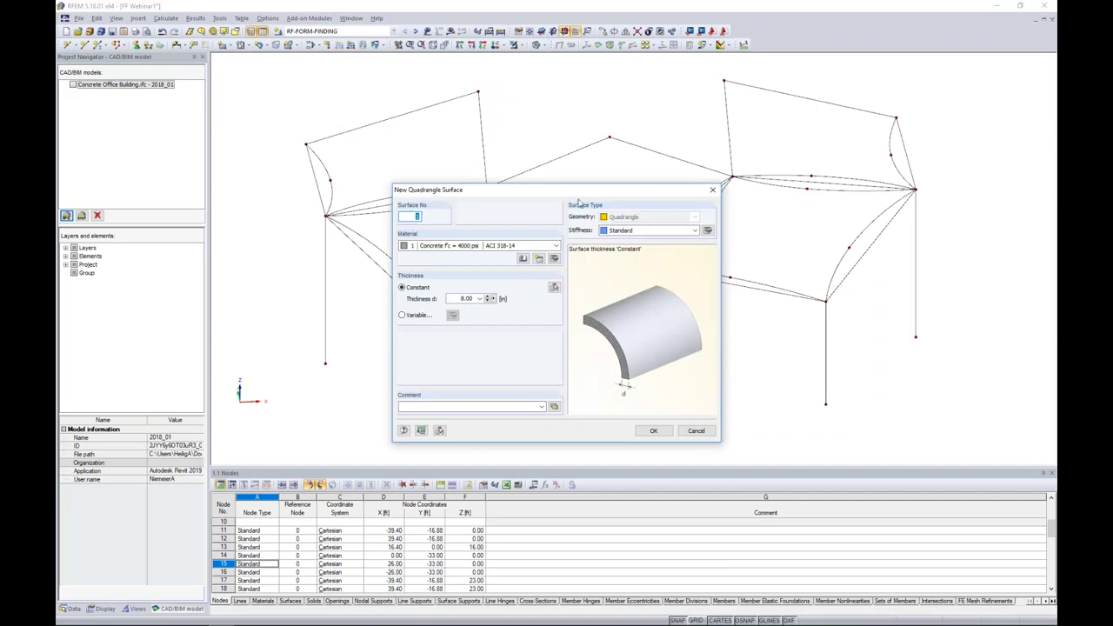
left_click(652, 230)
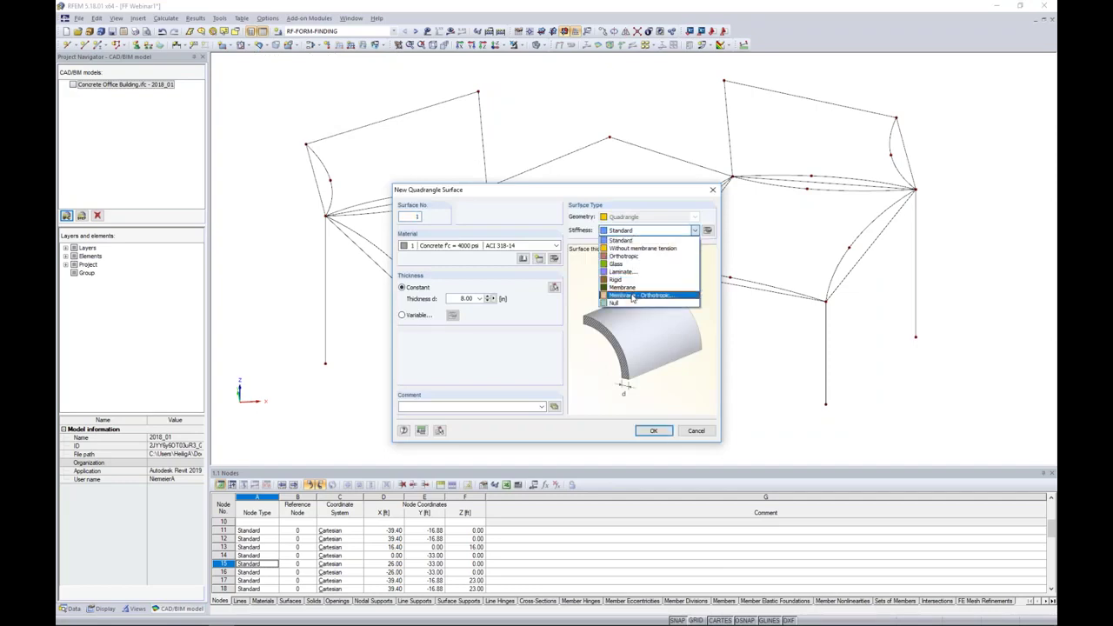
left_click(632, 295)
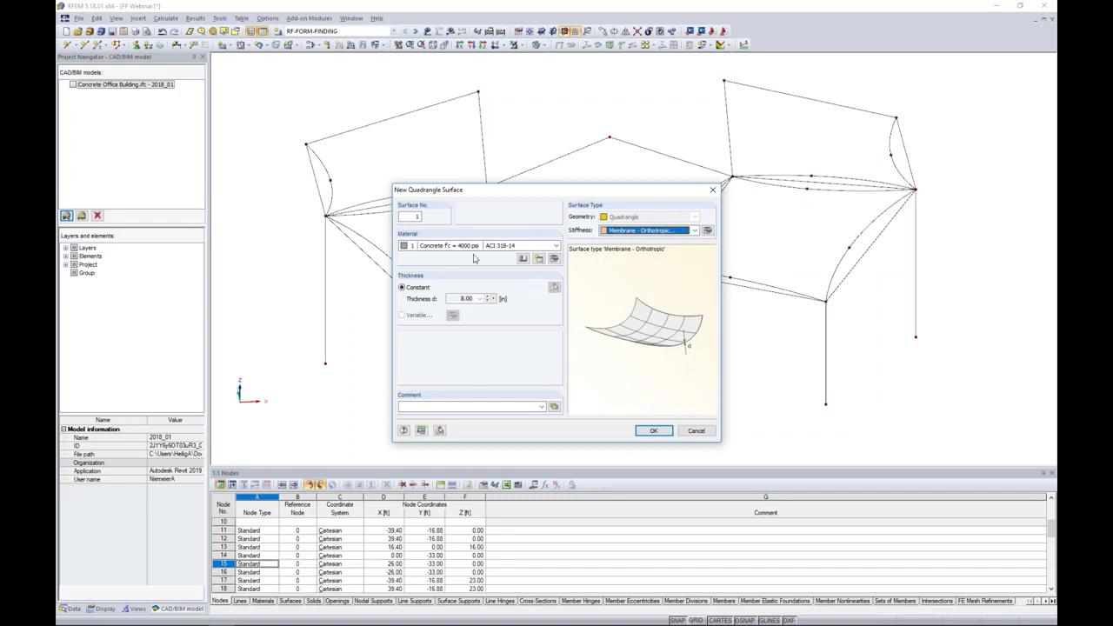
Step: Create a new material for the surface described as Membrane and give it a green colour
left_click(539, 259)
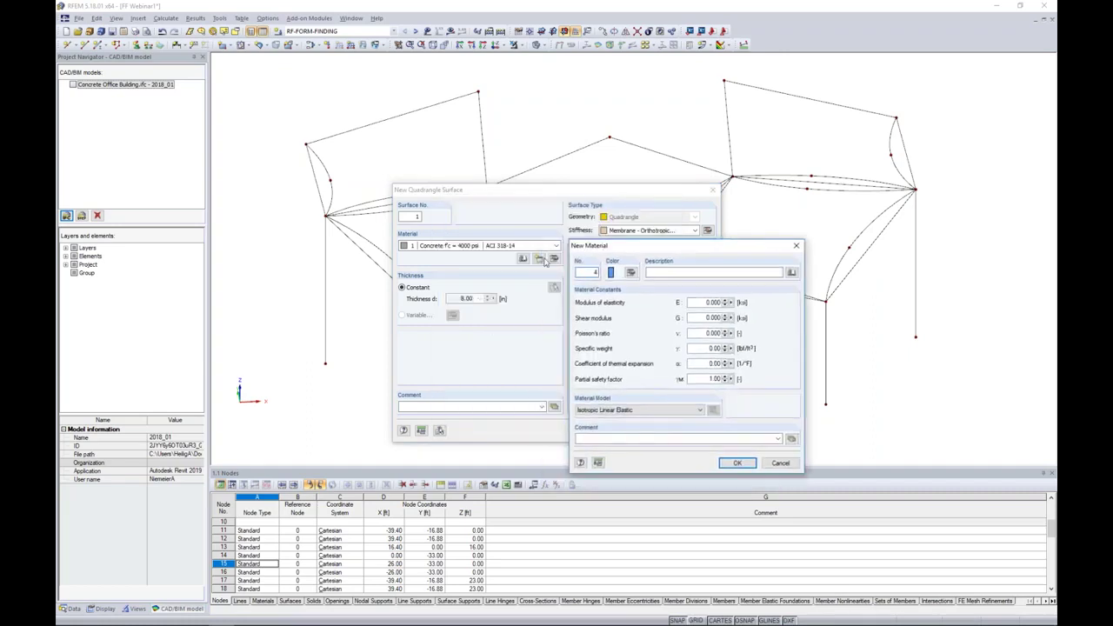
left_click_drag(617, 248, 544, 201)
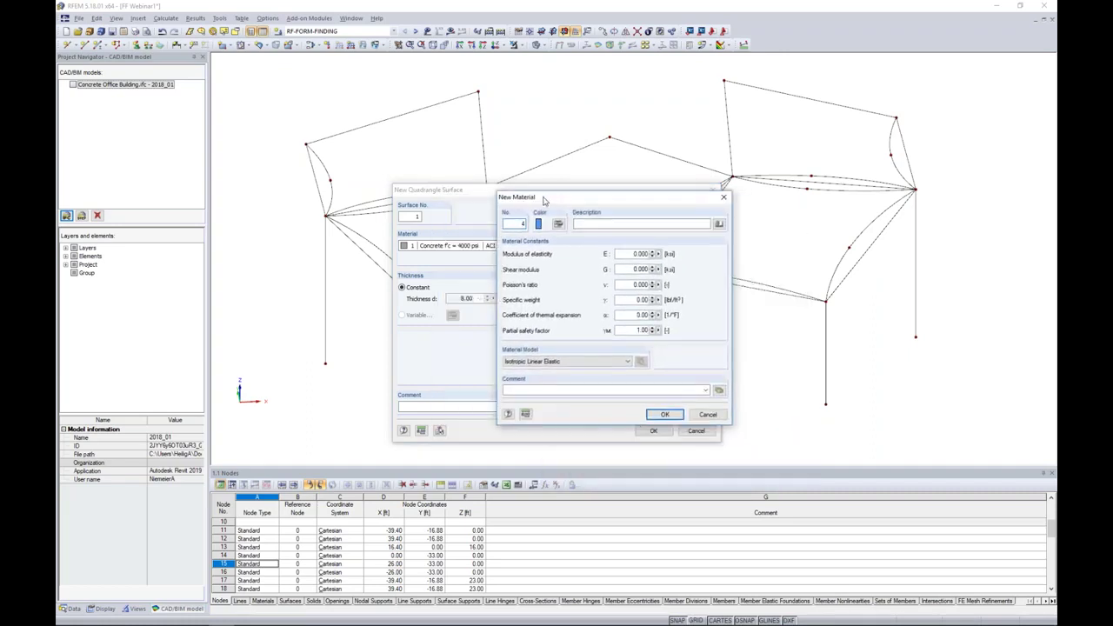
left_click(591, 226)
type("Membrane")
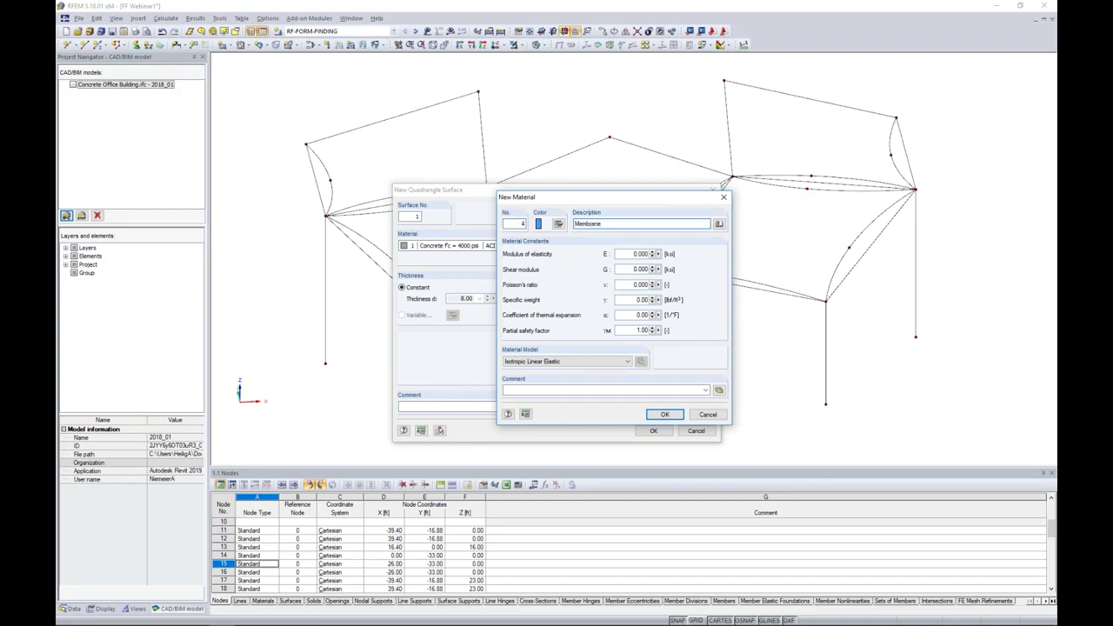
left_click(558, 224)
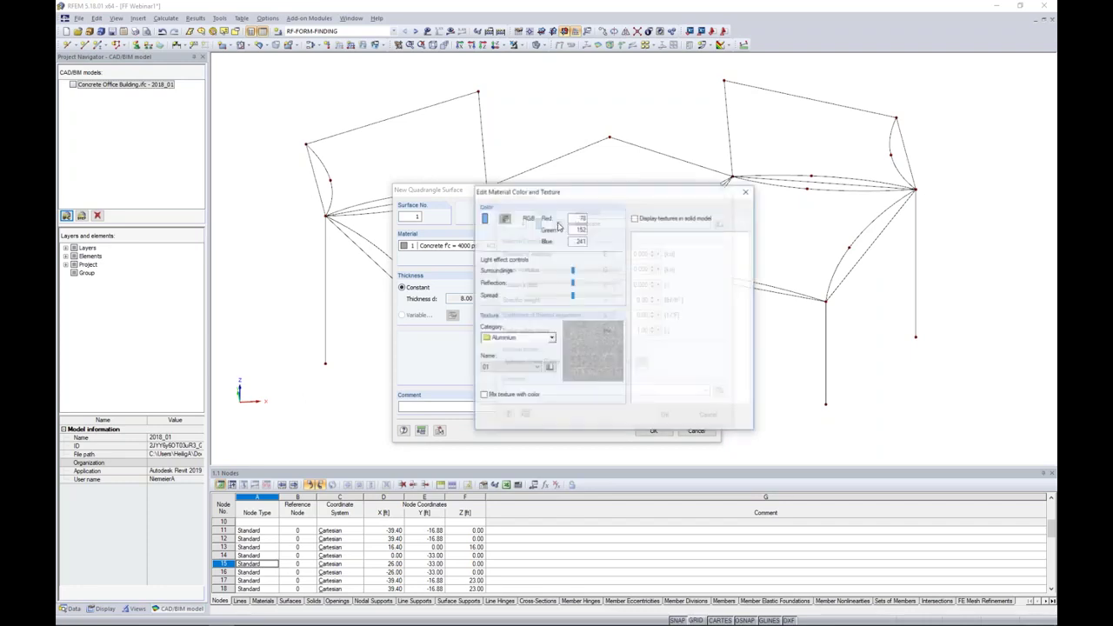
left_click(504, 218)
left_click(575, 339)
left_click(687, 257)
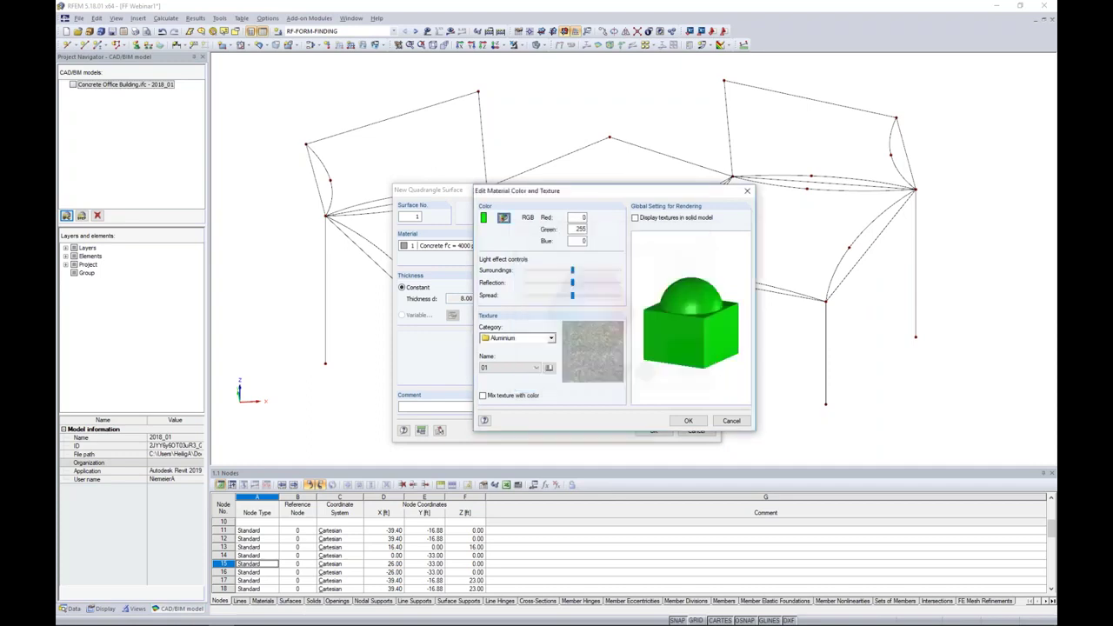
left_click(681, 420)
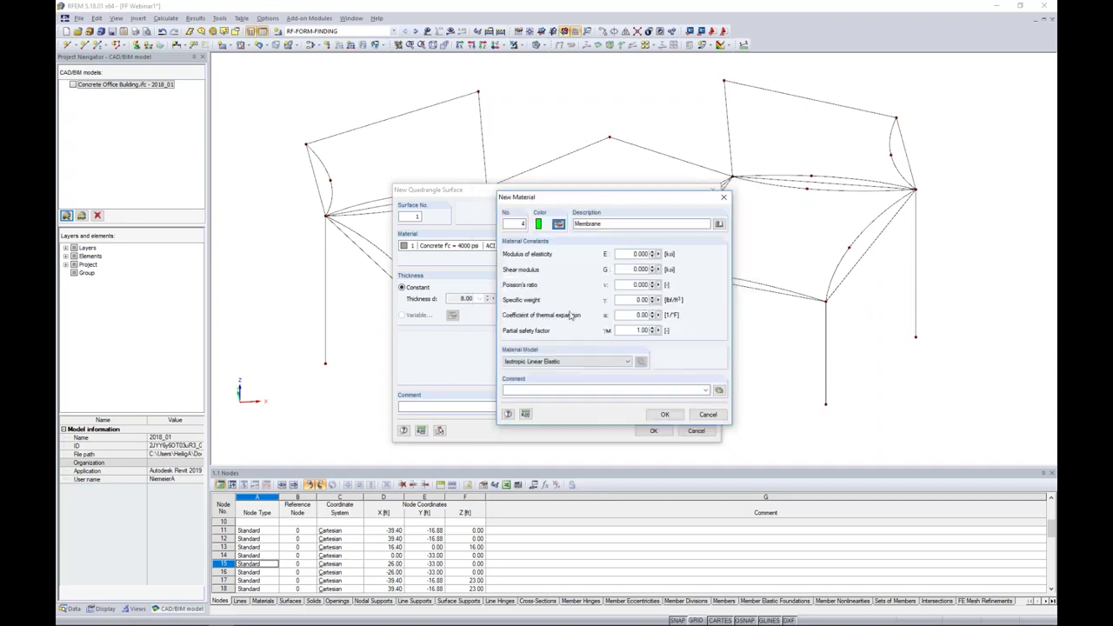
Step: Set the material model to Orthotropic Elastic 2D with Ex and Ey 72 ksi, Gyz and Gxz 0.01 ksi, Gxy 7.25 ksi and Poisson's ratio 0.3
left_click(578, 362)
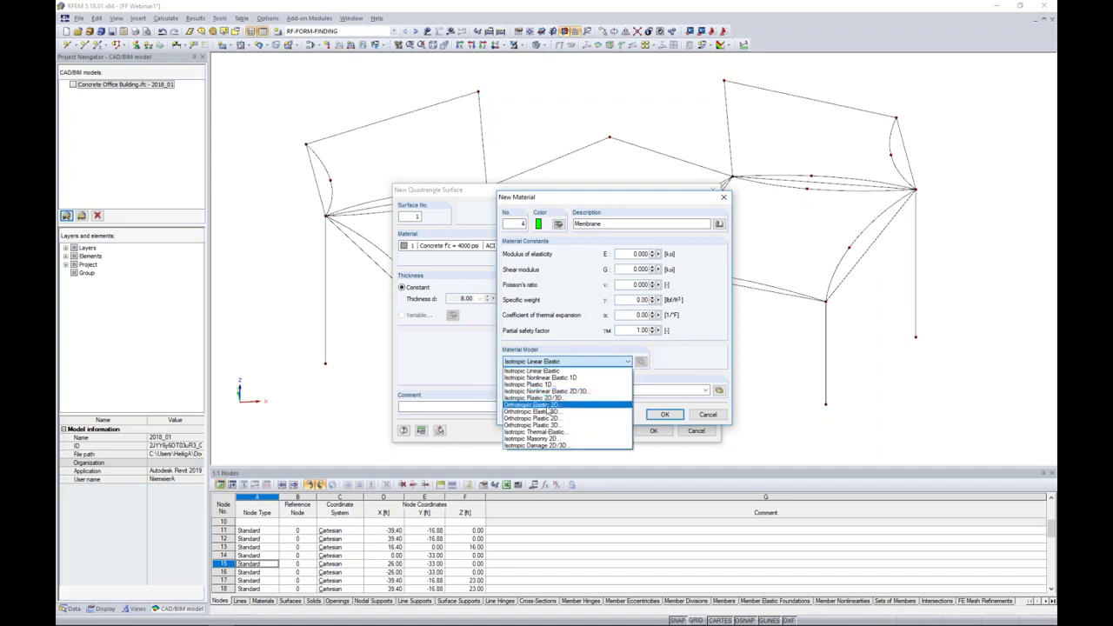
left_click(546, 406)
left_click_drag(617, 221, 549, 262)
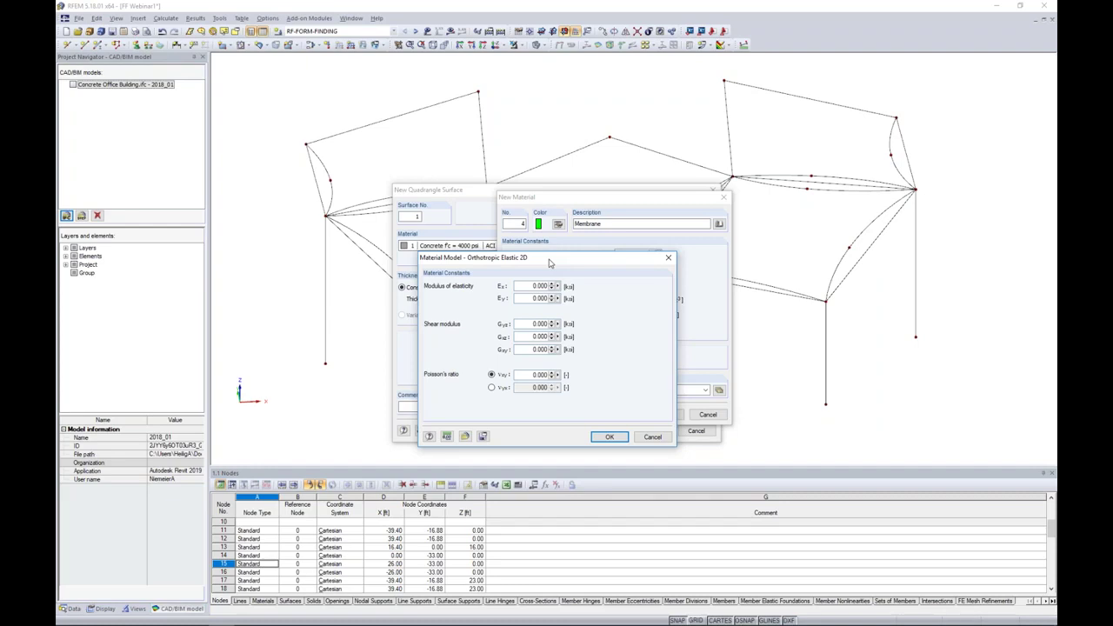
double_click(537, 286)
type("72")
key("Tab")
type("72")
key("Tab")
type("0.01")
key("Tab")
type("0.01")
key("Tab")
type("7")
key("Tab")
type("0.3")
left_click(609, 436)
Step: Set the membrane material's specific weight to 32 lb/ft³ and finish the material definition
left_click_drag(619, 299, 686, 295)
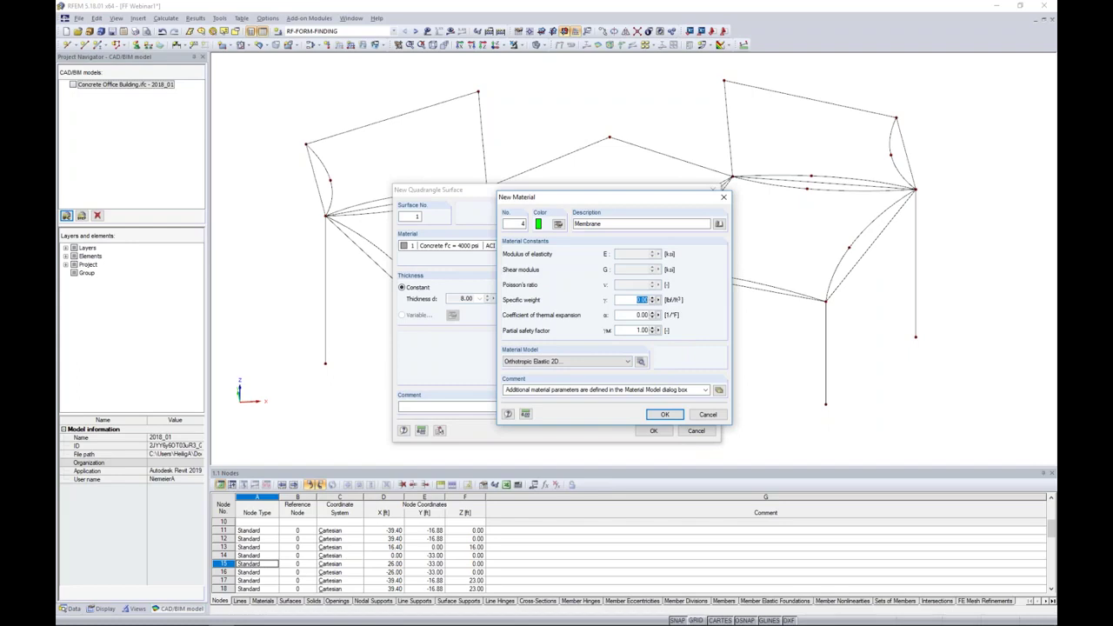
type("1")
left_click(636, 314)
left_click(664, 414)
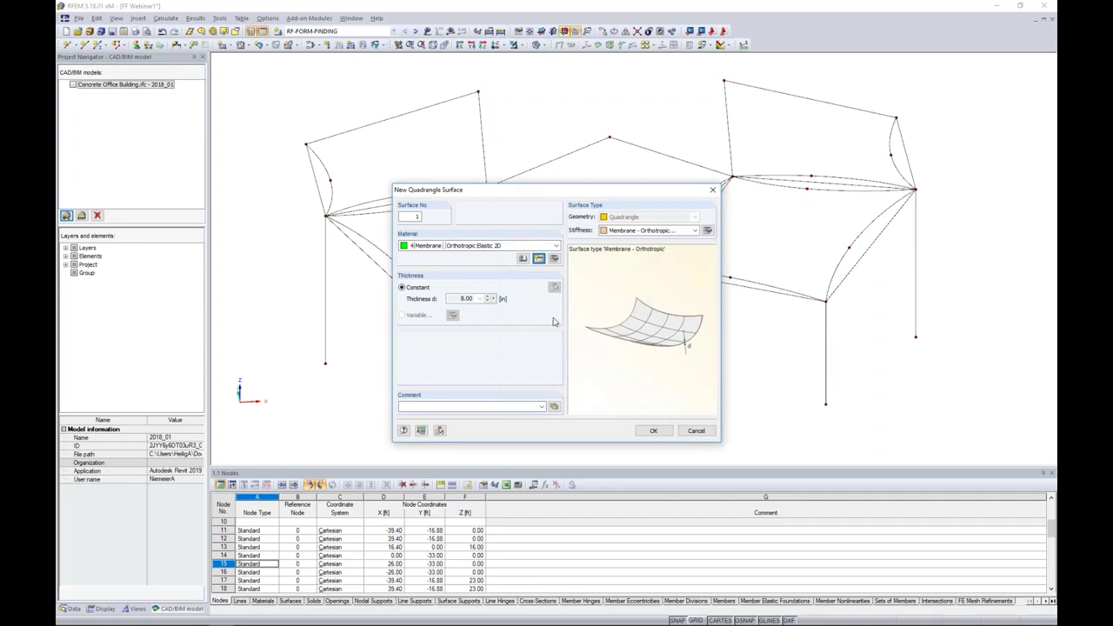
Step: Set the membrane's constant thickness to 0.04 in and check its transformed stiffness matrix
left_click(708, 230)
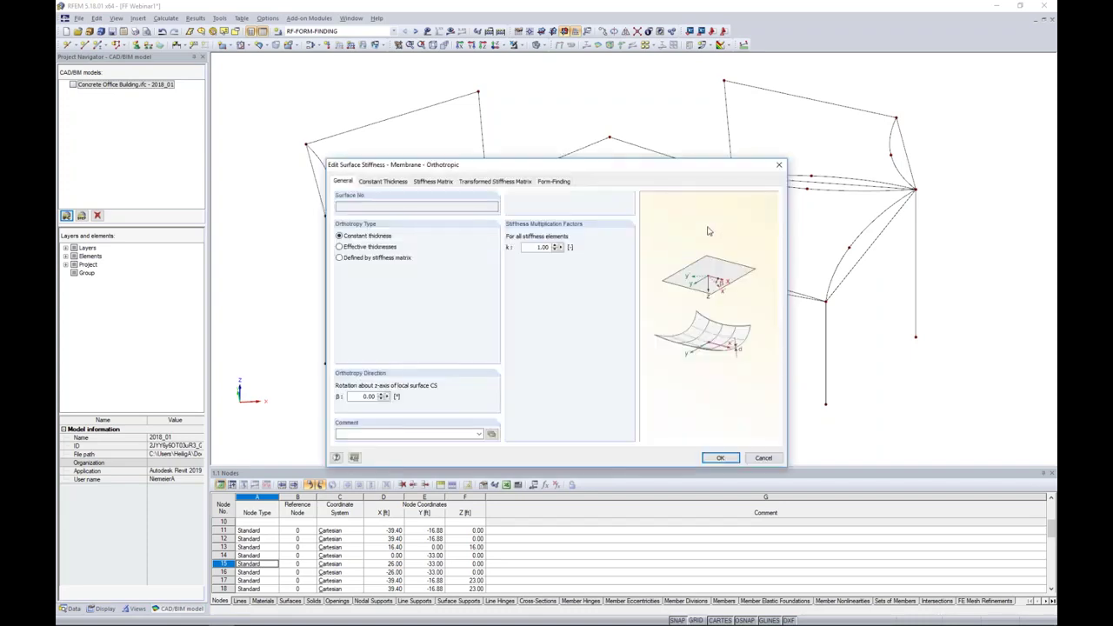
left_click(389, 182)
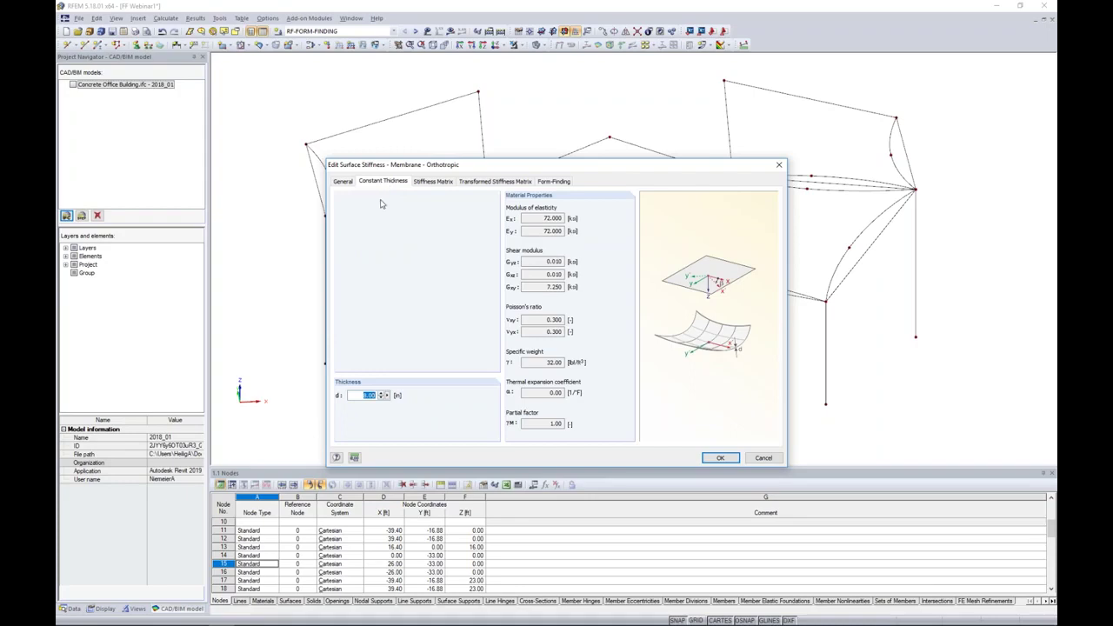
left_click(360, 395)
left_click_drag(360, 396, 399, 395)
type("0.04")
left_click(467, 181)
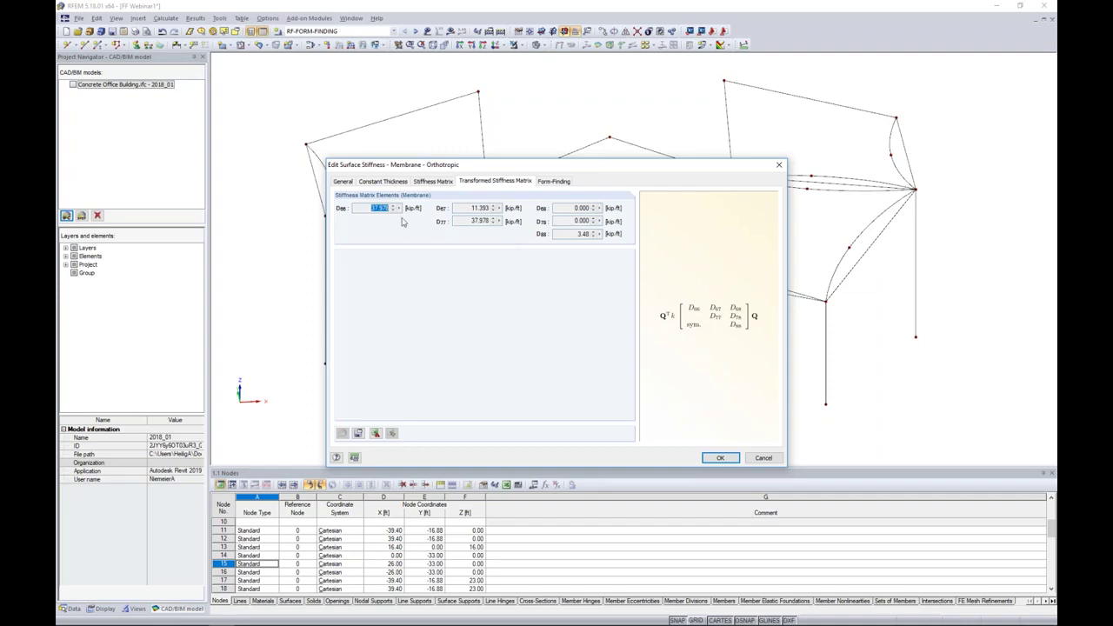
left_click(370, 208)
Step: Define the membrane's form-finding with the Standard calculation method and enter its prestress force along the warp direction
left_click(548, 182)
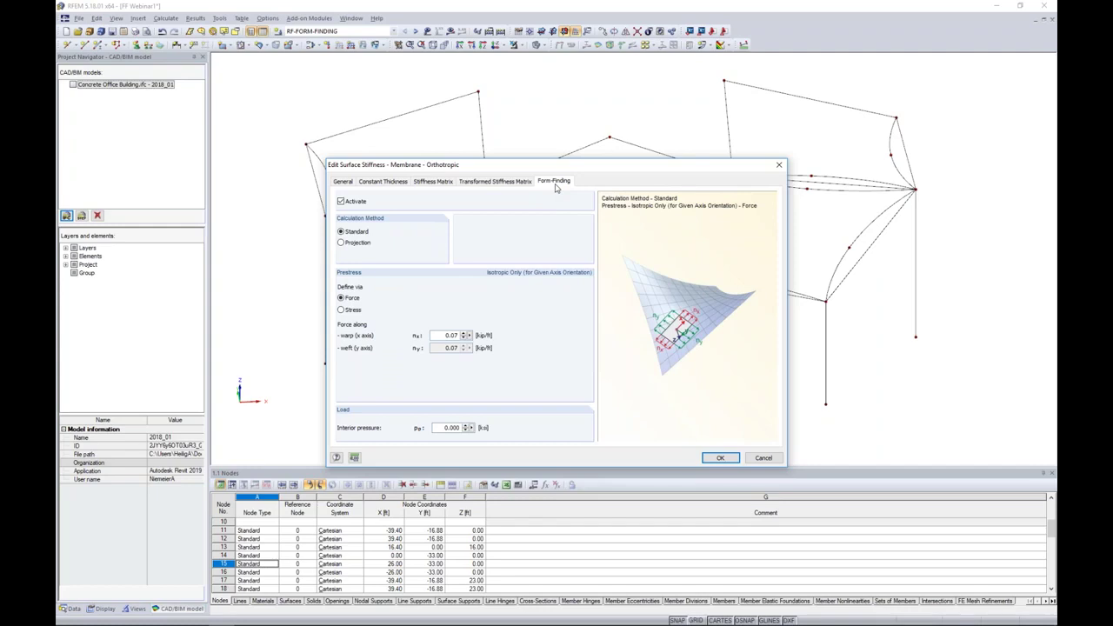
left_click(341, 244)
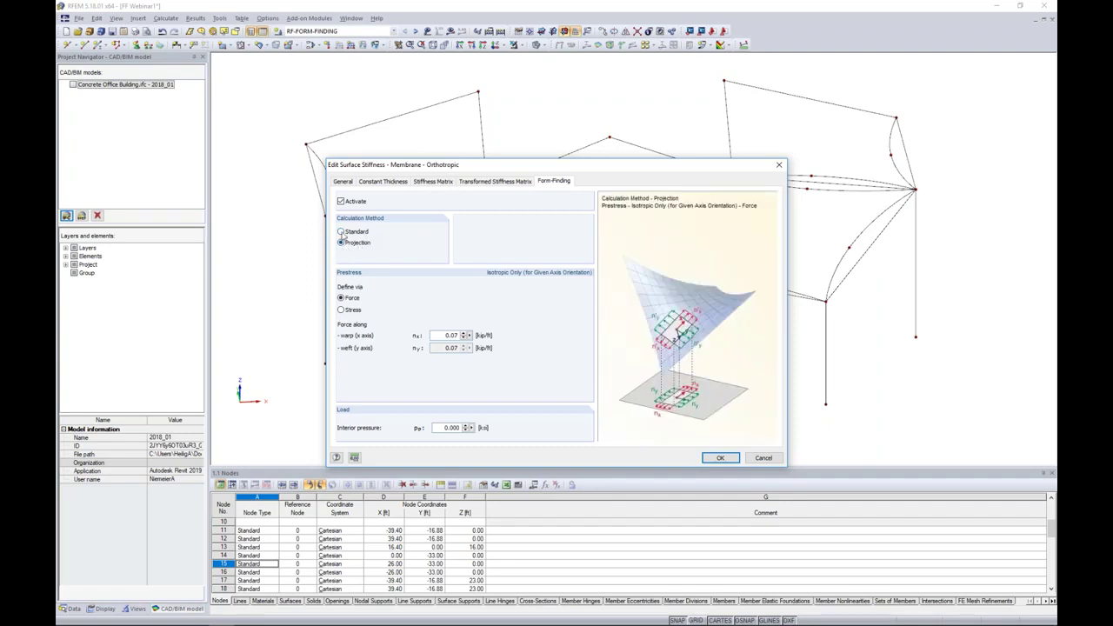
left_click(341, 232)
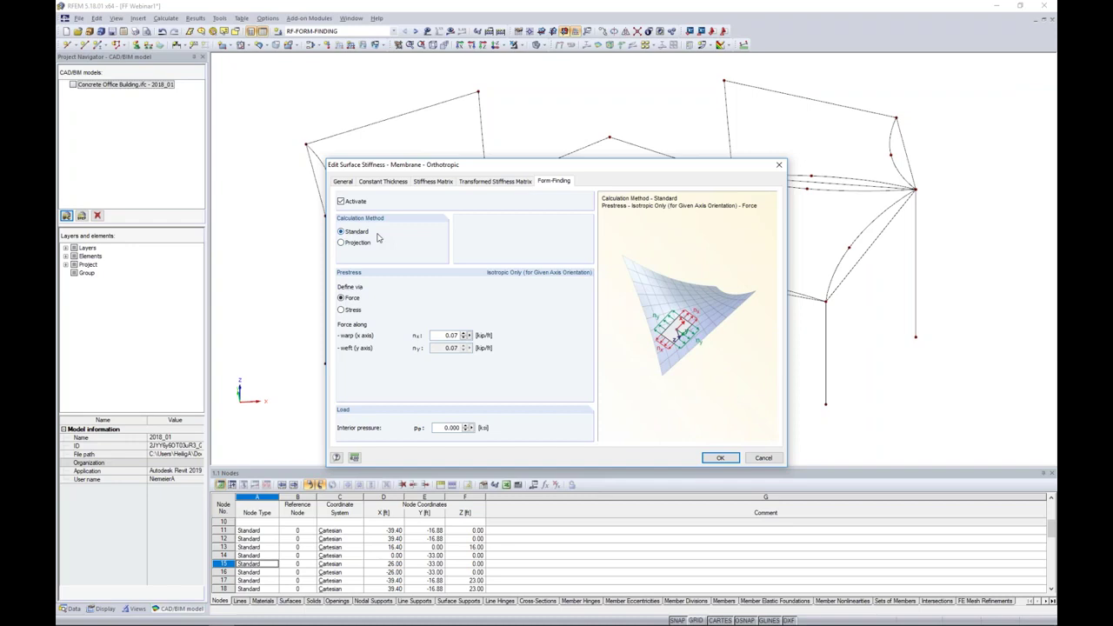
left_click_drag(437, 335, 475, 335)
type("0")
left_click(718, 458)
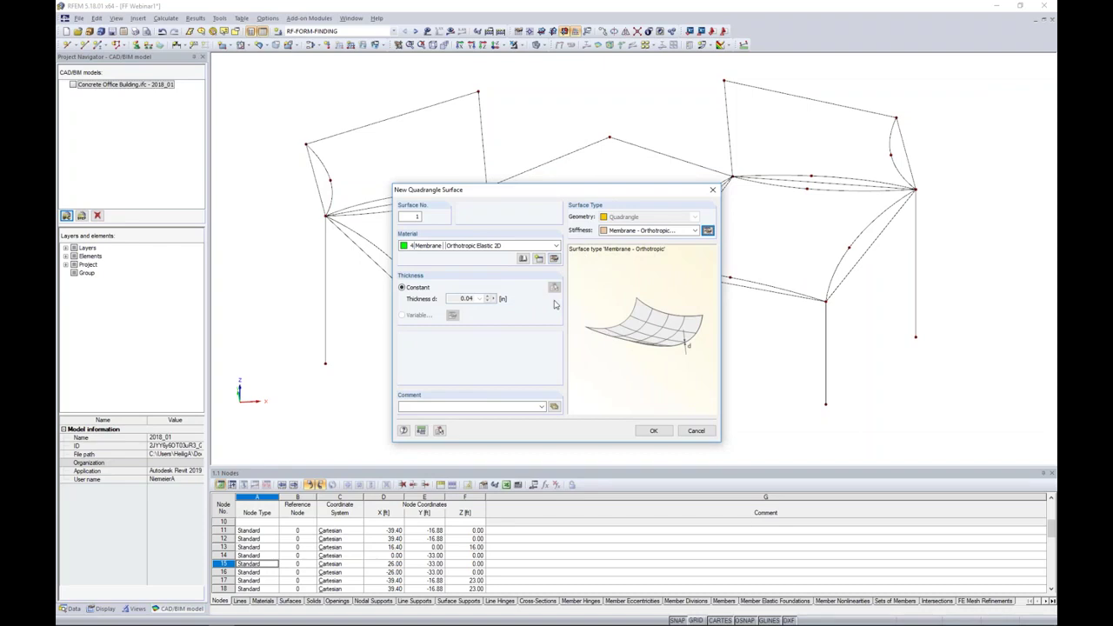
Step: Create the rear-left membrane surface from its two straight outer lines and two inward-curving arcs
left_click(653, 431)
left_click_drag(322, 132, 247, 86)
middle_click_drag(441, 198, 450, 272, "ctrl")
left_click(501, 172)
left_click(380, 144)
left_click(338, 181)
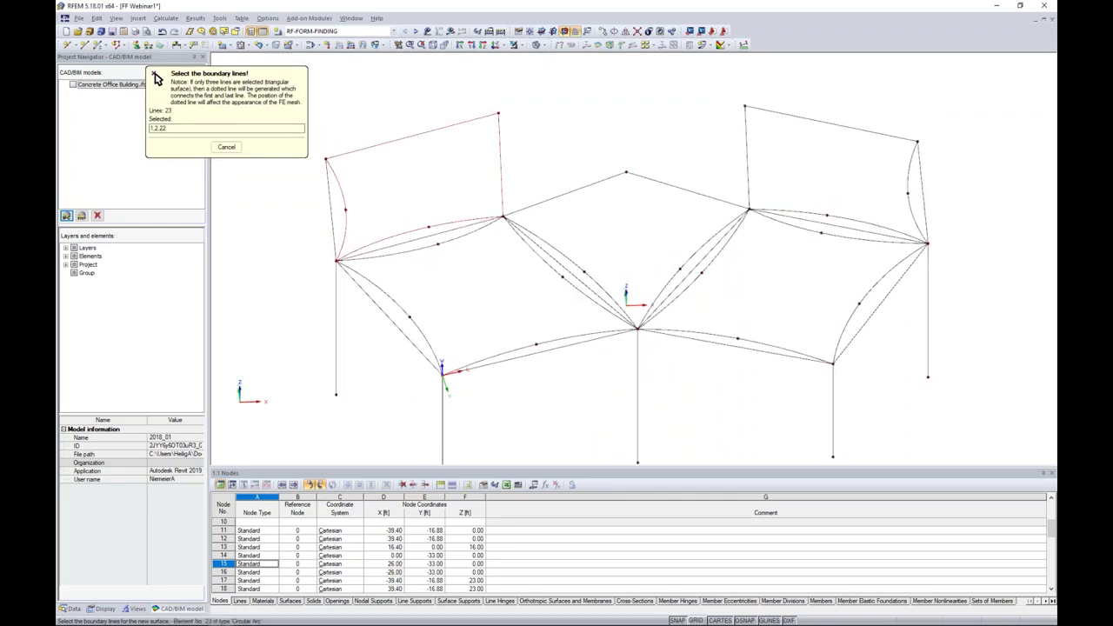
left_click(391, 235)
Step: Create the front-left membrane surface from its four arcs and the rear centre surface from its two arcs and two straight lines
left_click(412, 250)
left_click(391, 299)
left_click(492, 353)
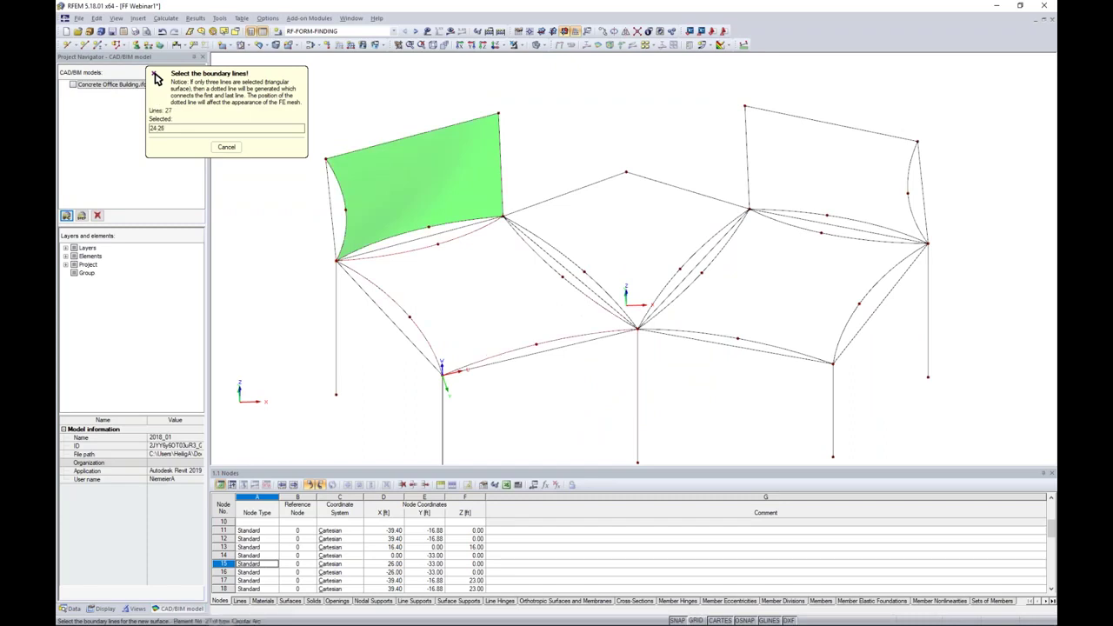
left_click(574, 286)
left_click(584, 271)
left_click(579, 188)
left_click(671, 185)
Step: Create the front-right membrane surface from its four inward-curving boundary arcs
left_click(711, 263)
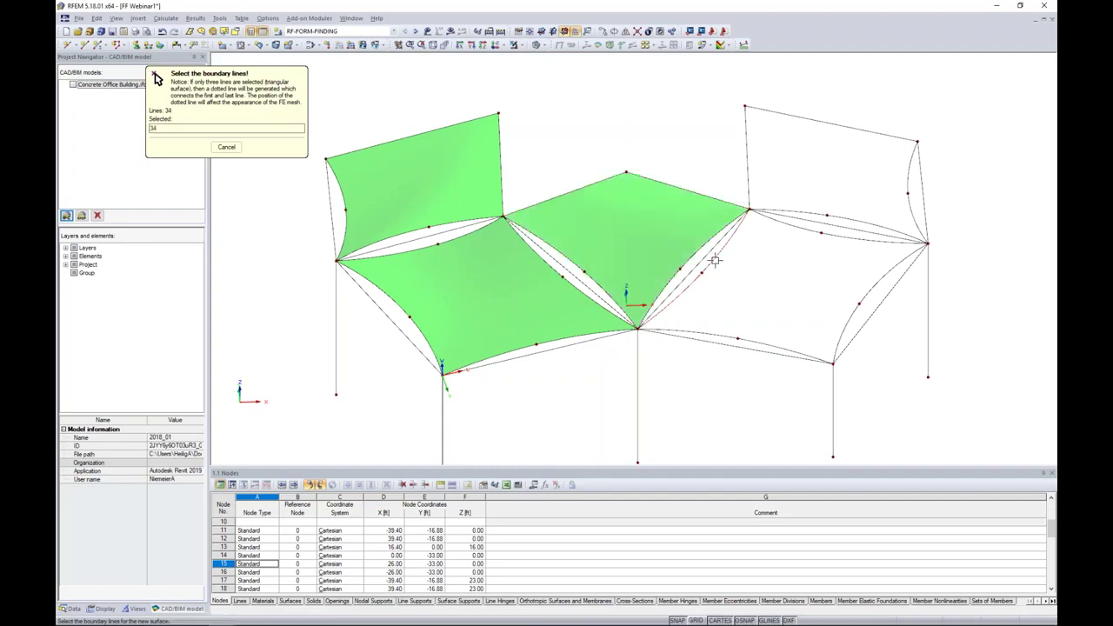
left_click(726, 335)
left_click(845, 329)
left_click(835, 234)
Step: Create the rear-right membrane surface from its two straight outer lines and two arcs, and finish surface creation
left_click(821, 214)
left_click(748, 178)
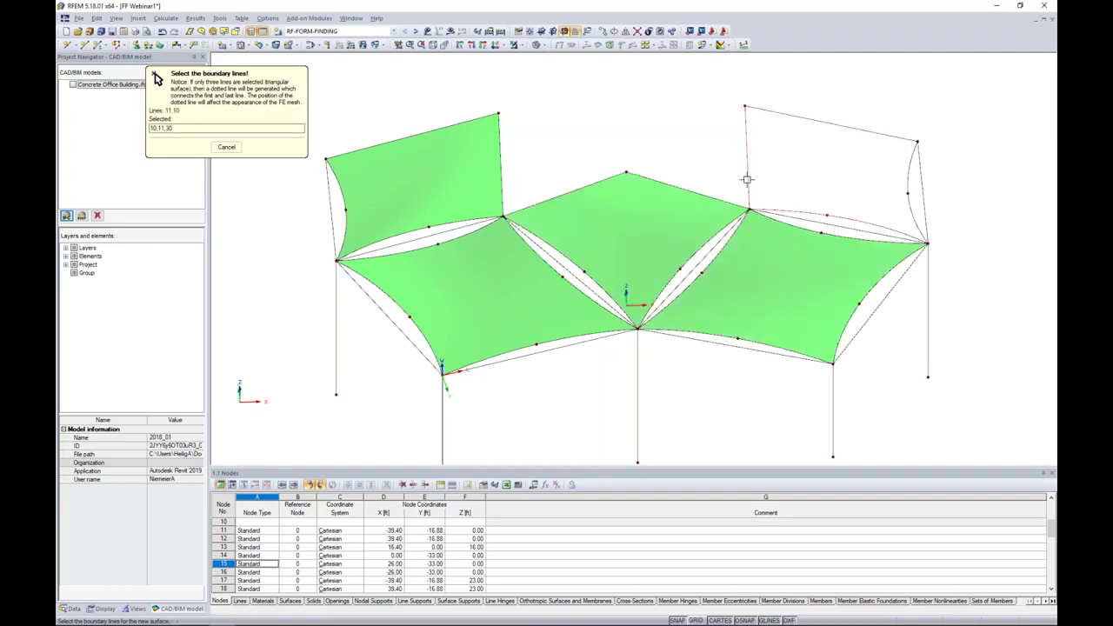
left_click(900, 181)
key("Escape")
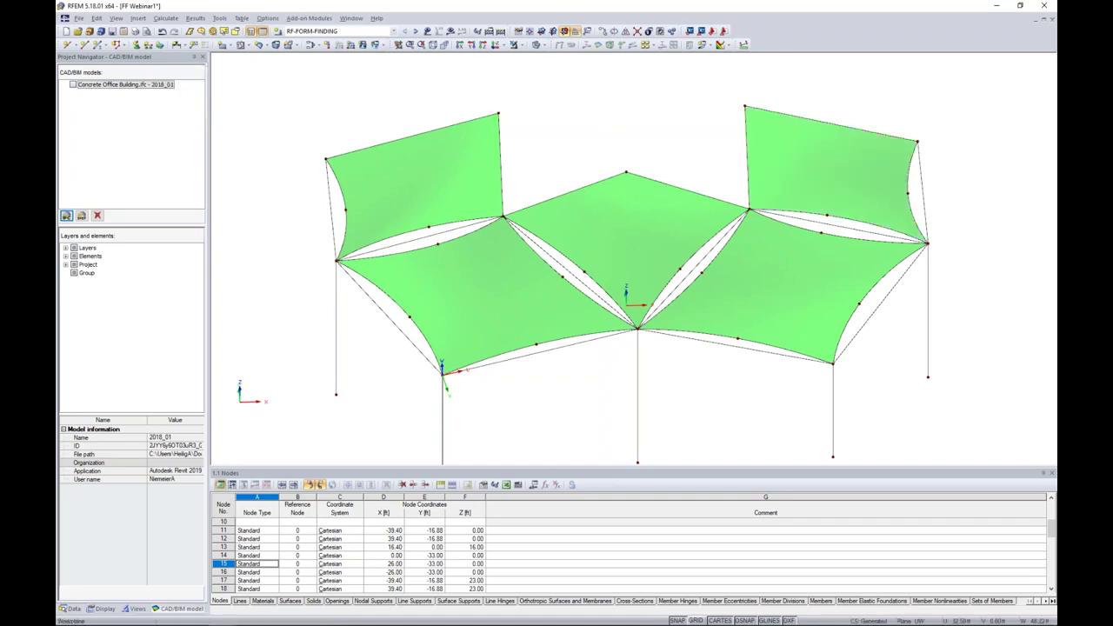
Step: Show the imported Concrete Office Building model temporarily to check how the membrane canopy fits against it
middle_click_drag(667, 365, 655, 271, "ctrl")
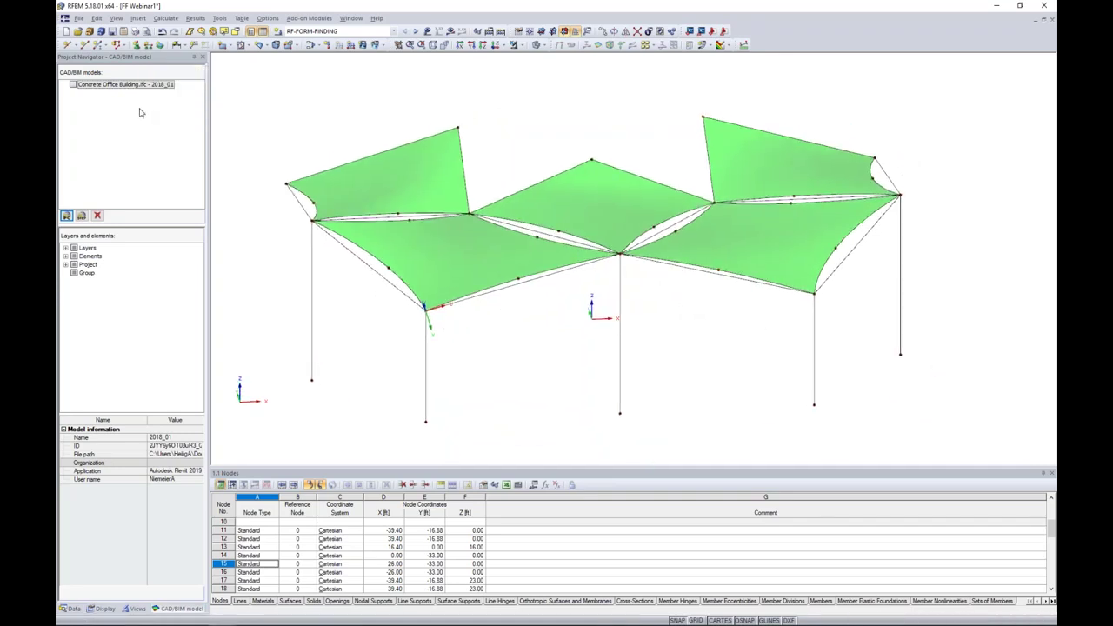
left_click(73, 84)
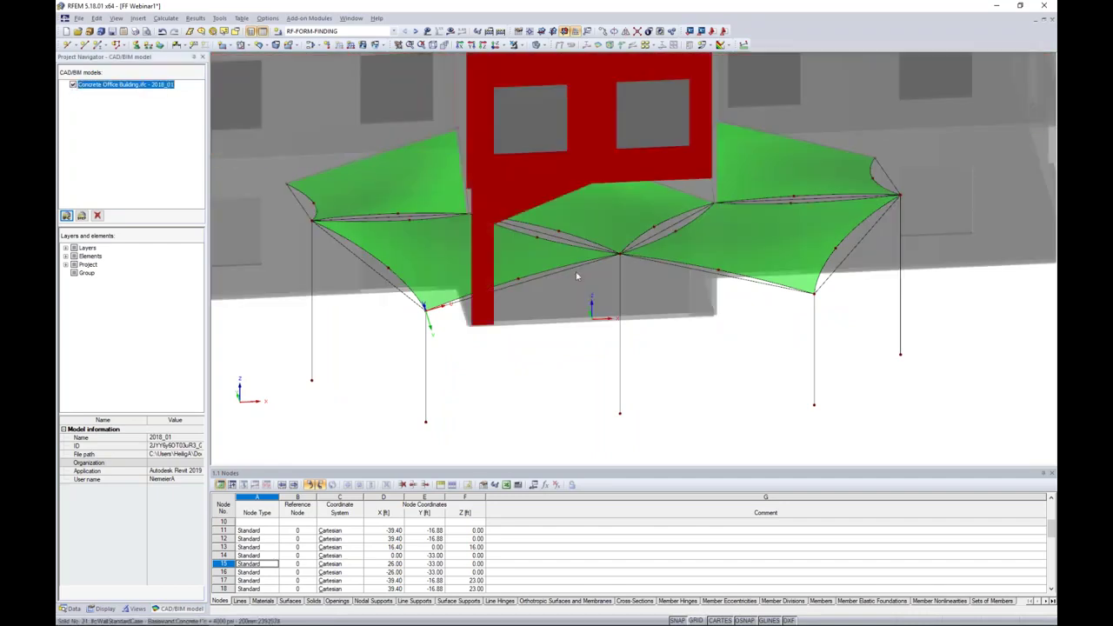
mouse_move(510, 359)
middle_mouse_down("ctrl")
mouse_move(706, 359)
mouse_move(750, 338)
mouse_move(785, 275)
mouse_move(763, 296)
mouse_move(580, 354)
mouse_move(392, 318)
mouse_move(613, 349)
mouse_move(595, 339)
mouse_move(574, 333)
mouse_move(611, 357)
mouse_move(603, 403)
mouse_move(623, 357)
mouse_move(557, 356)
mouse_move(560, 363)
mouse_move(565, 338)
mouse_move(524, 345)
middle_mouse_up("ctrl")
left_click(73, 84)
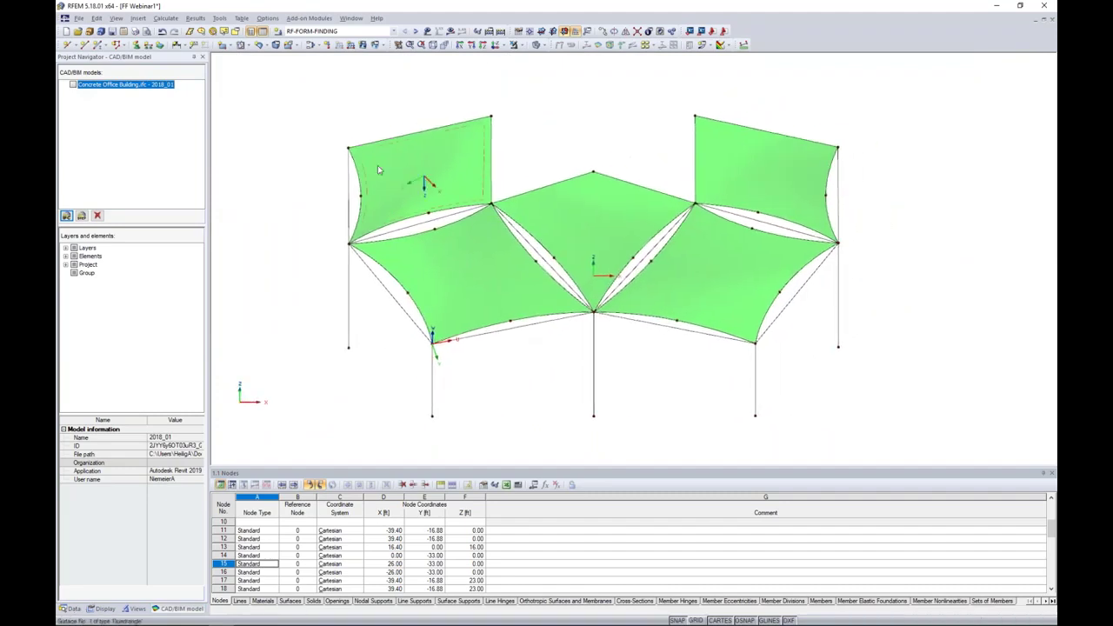
Step: Isolate the five membrane surfaces using Visibility by Selected Objects
left_click(423, 181)
left_click(494, 266, "ctrl")
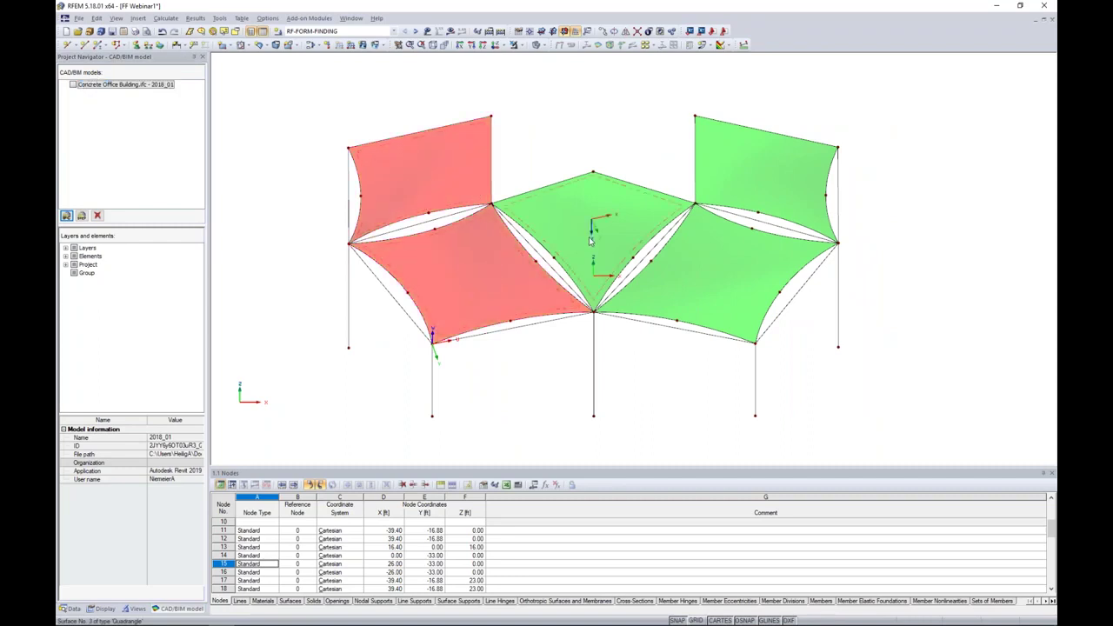
left_click(592, 217, "ctrl")
left_click(717, 272, "ctrl")
left_click(739, 196, "ctrl")
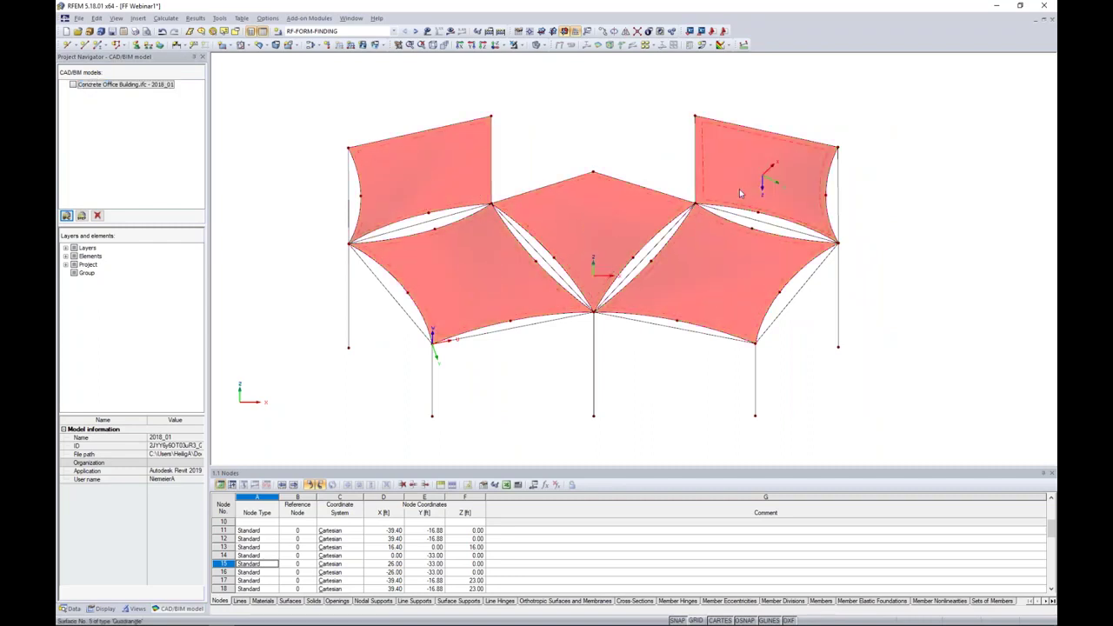
left_click(522, 46)
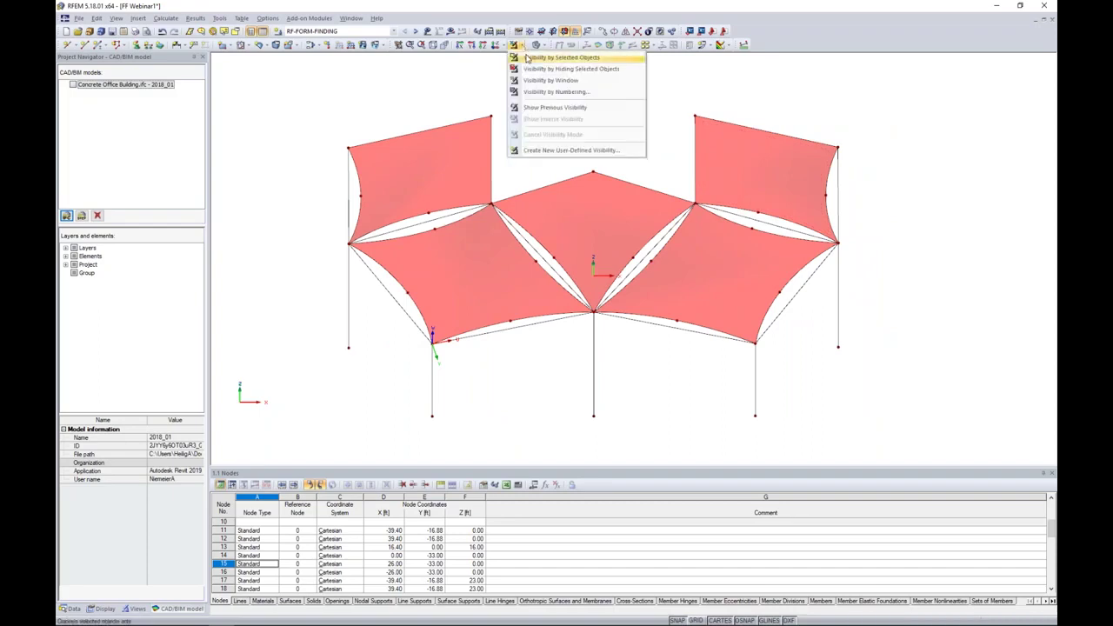
left_click(526, 58)
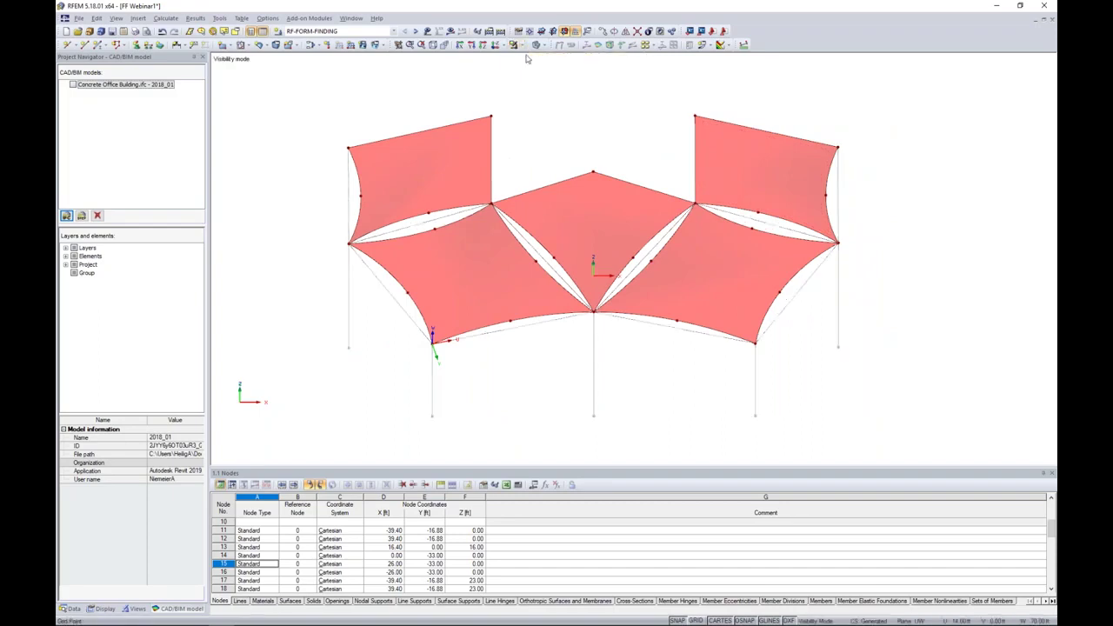
Step: Select all isolated membranes with their boundary lines and make a member available on those lines
left_click(874, 314)
left_click_drag(908, 423, 299, 80)
left_click(609, 409)
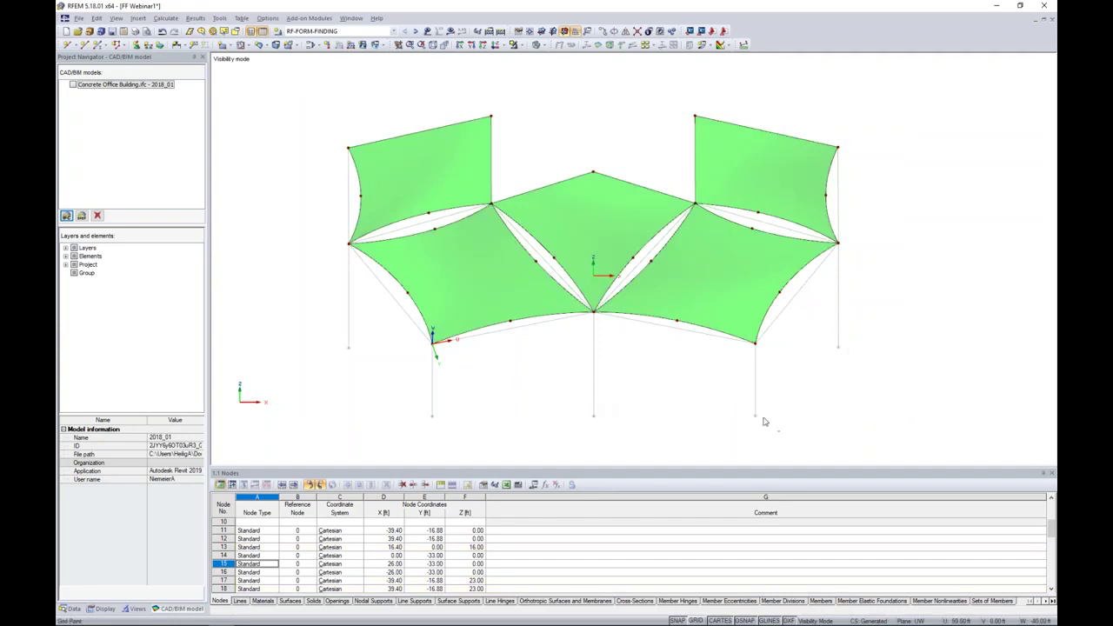
left_click_drag(909, 416, 329, 79)
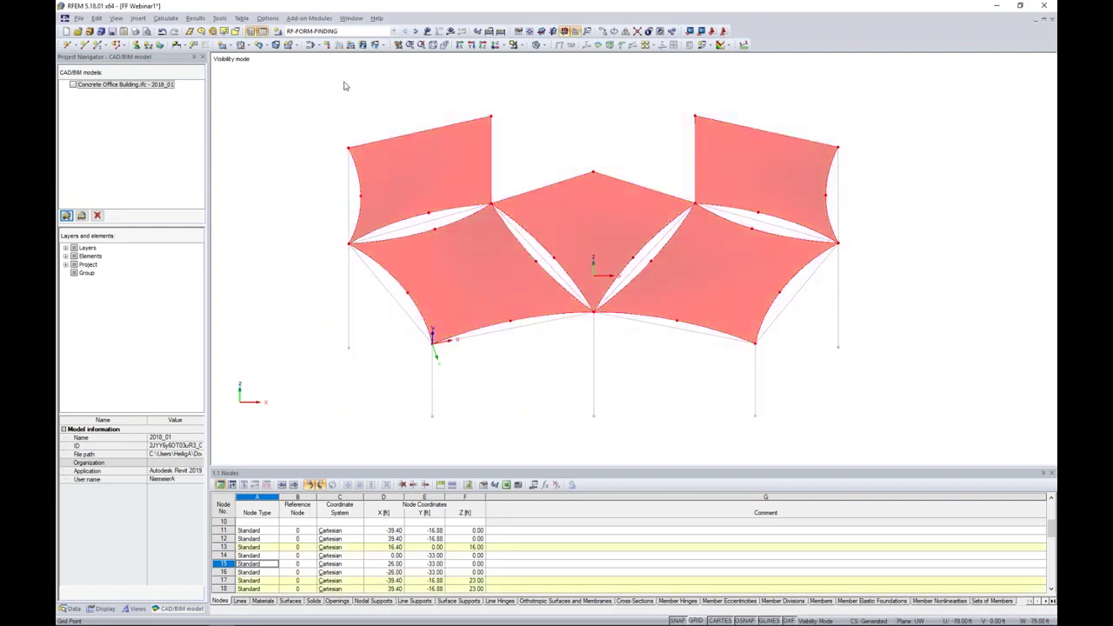
right_click(492, 157)
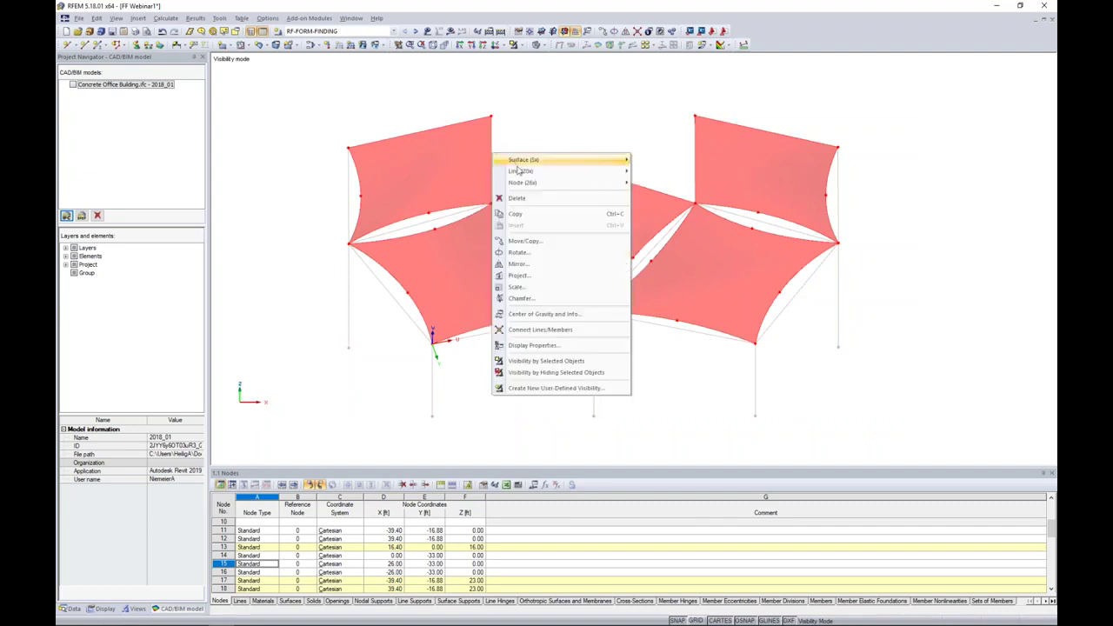
mouse_move(519, 173)
left_click(653, 172)
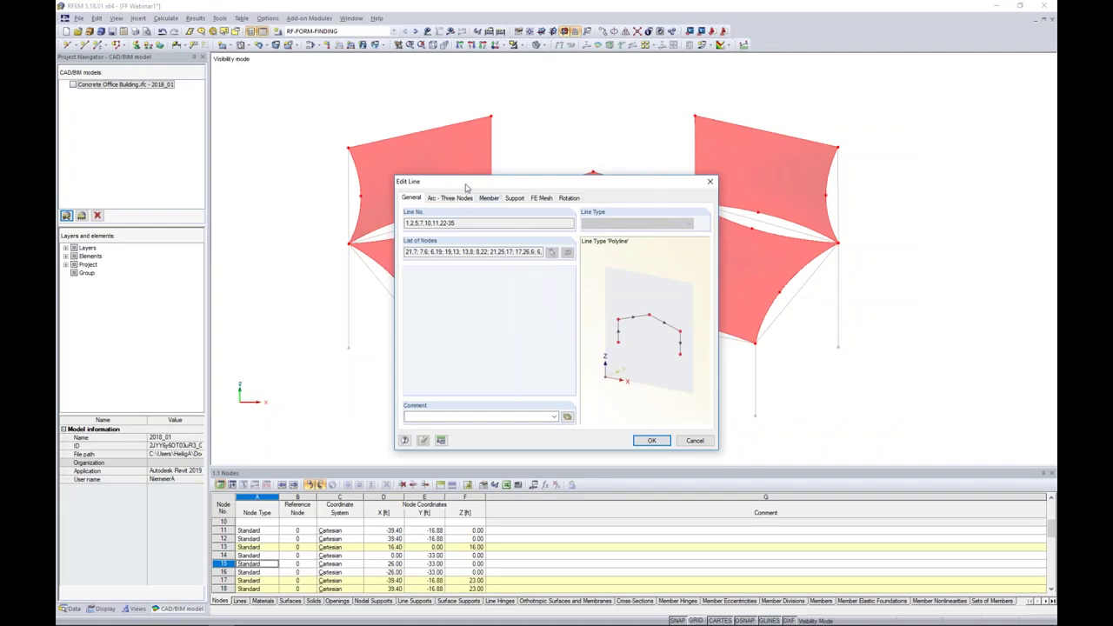
left_click(488, 198)
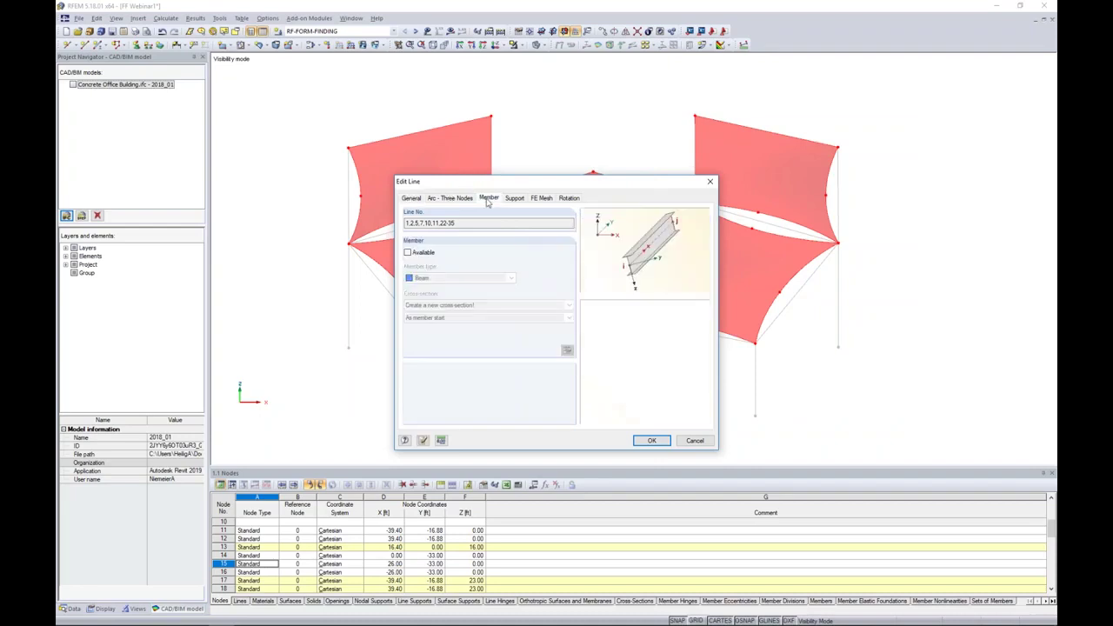
left_click(408, 253)
Step: Set the member type of the new boundary line members to Cable
left_click_drag(529, 186, 645, 188)
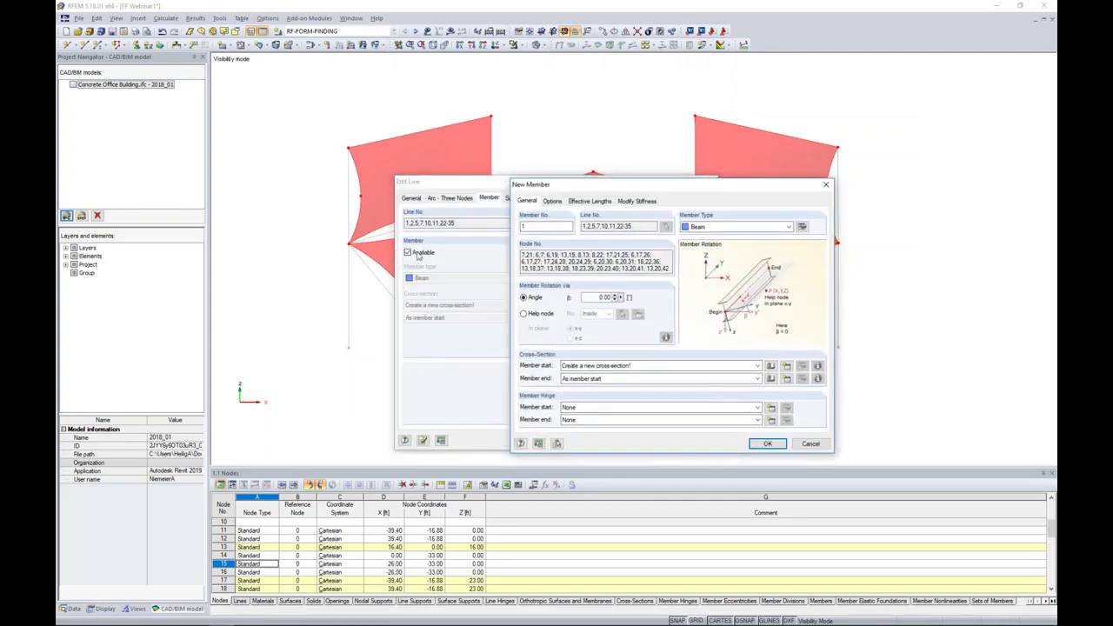
left_click_drag(619, 185, 492, 165)
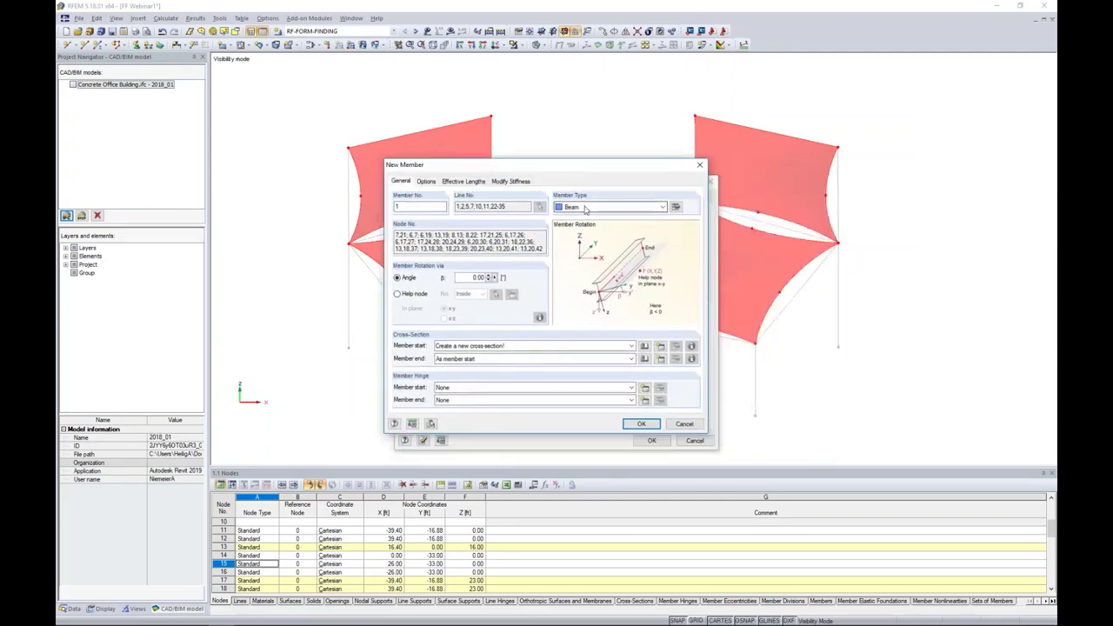
left_click(585, 207)
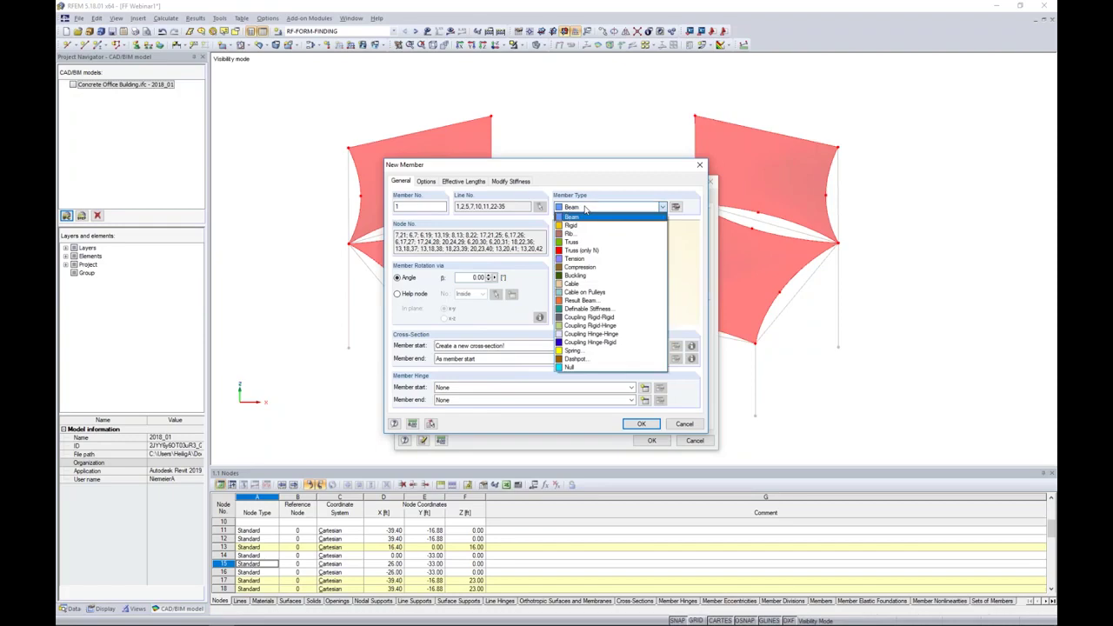
left_click(581, 284)
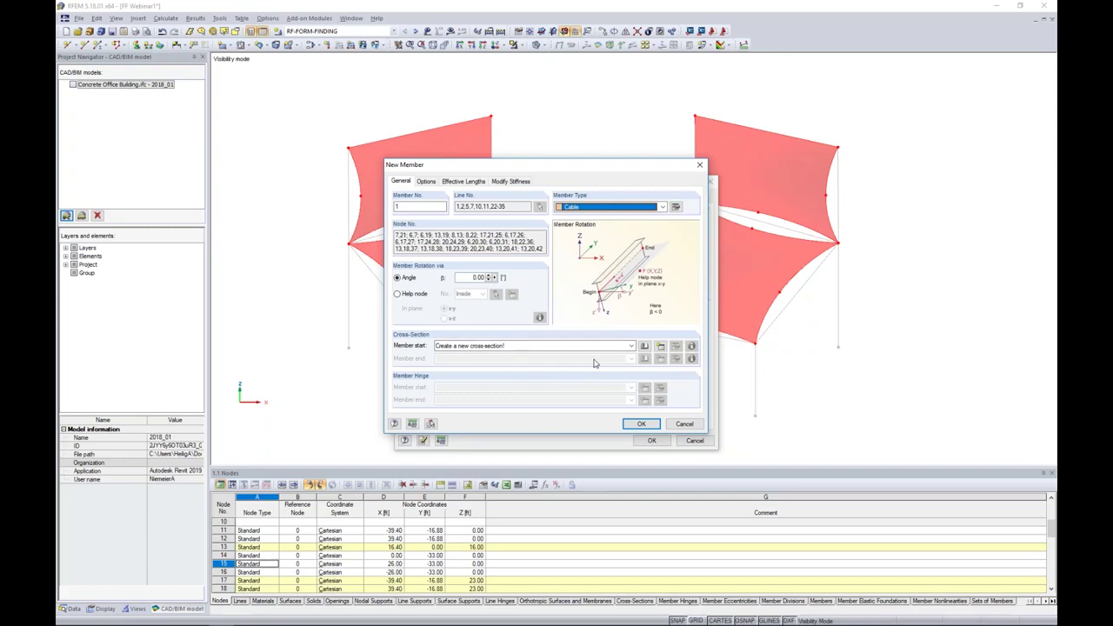
Step: Choose the AISC solid round bar RB 1/2 from the cross-section library for the cable members
left_click(644, 346)
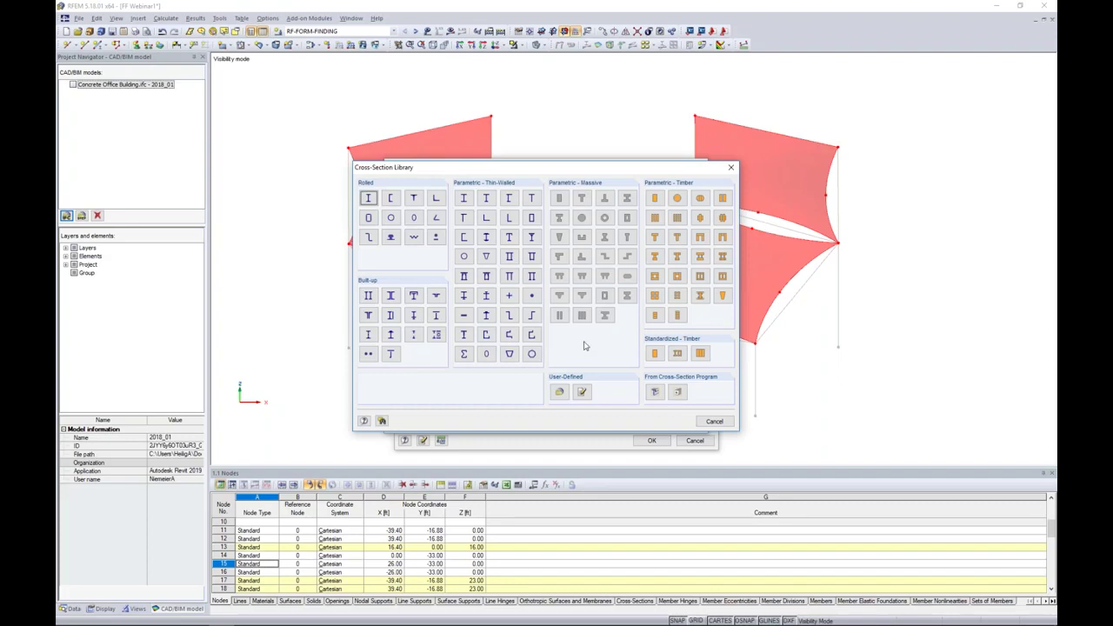
left_click(437, 242)
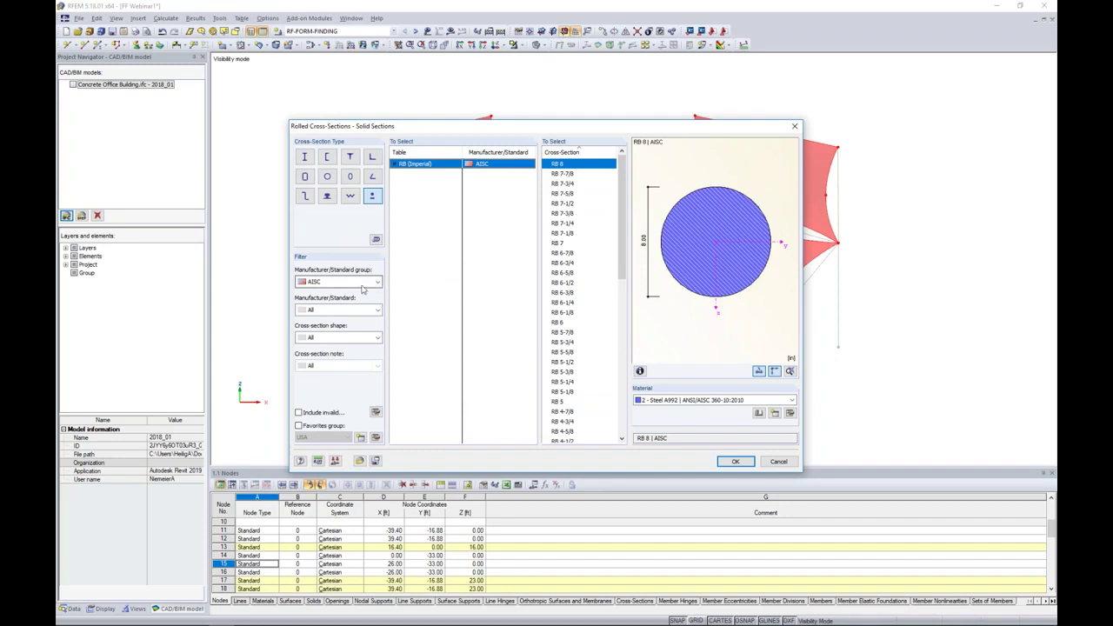
left_click_drag(621, 209, 614, 372)
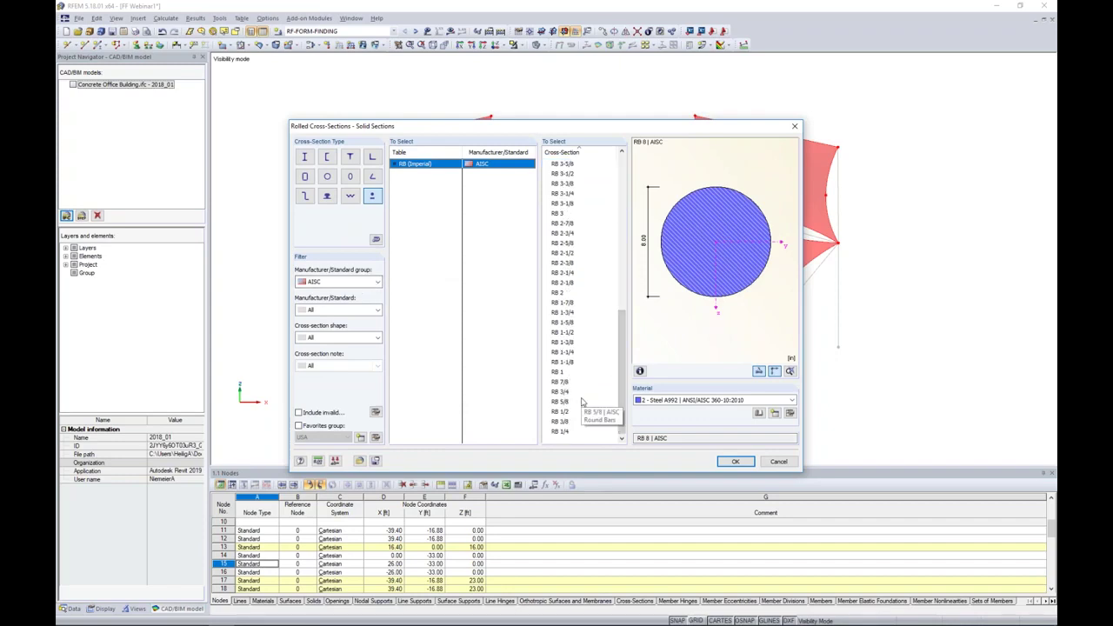
left_click(565, 412)
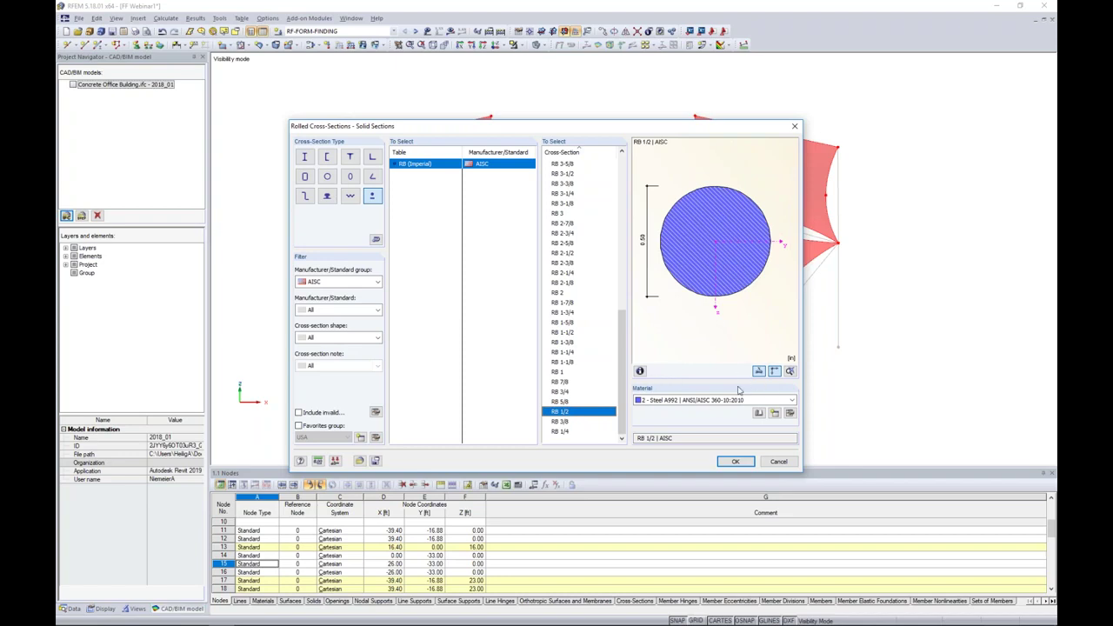
Step: Filter the material library for the cross-section to the Cable category
left_click(759, 414)
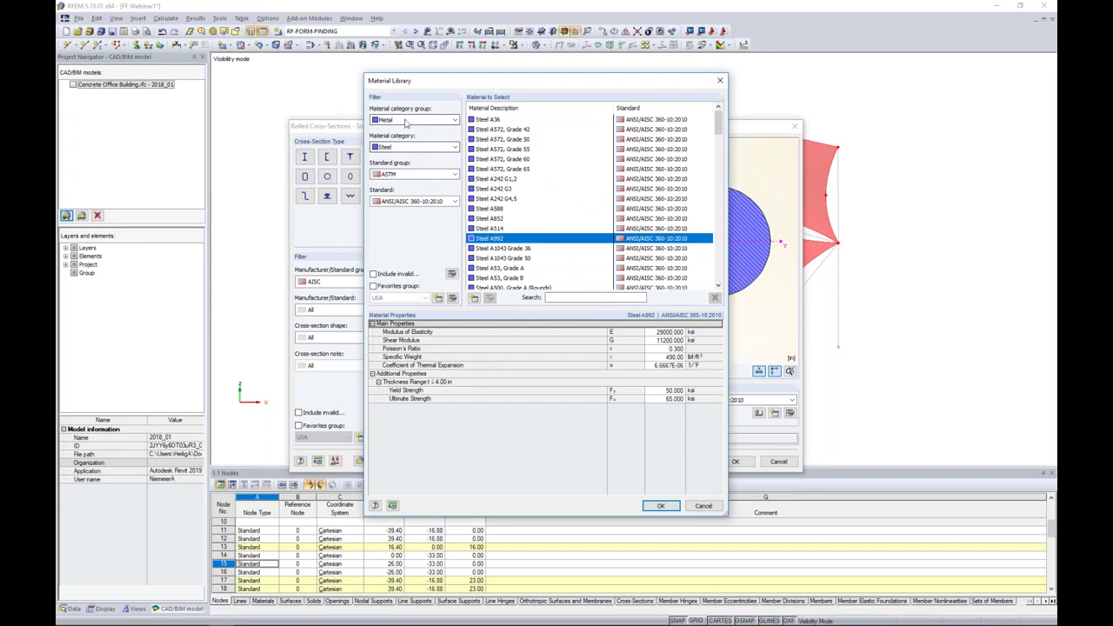
left_click(398, 148)
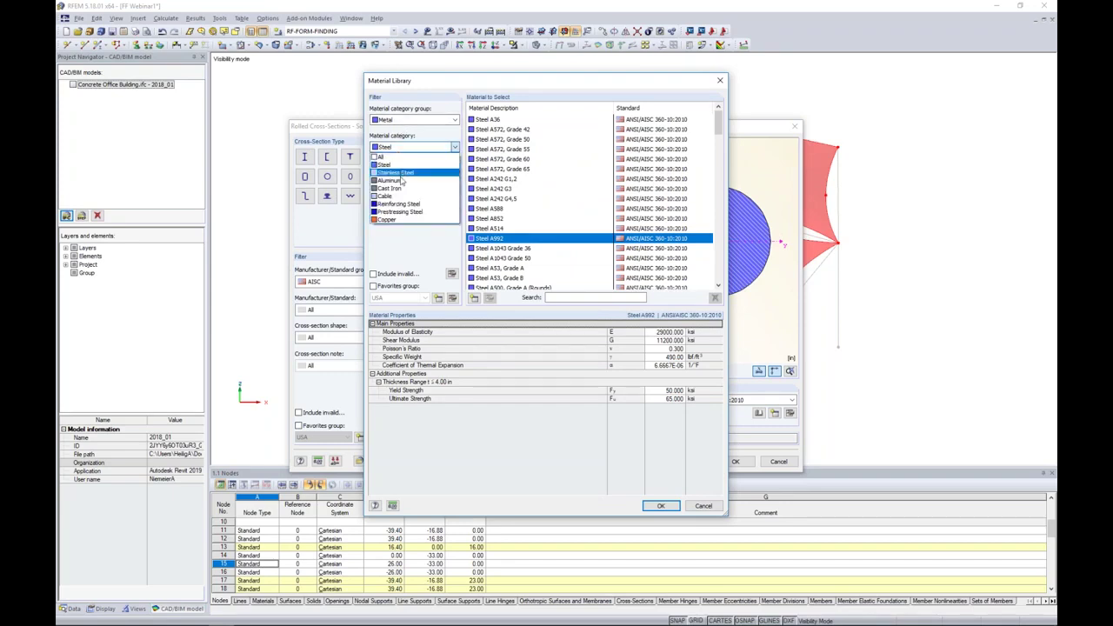
left_click(399, 195)
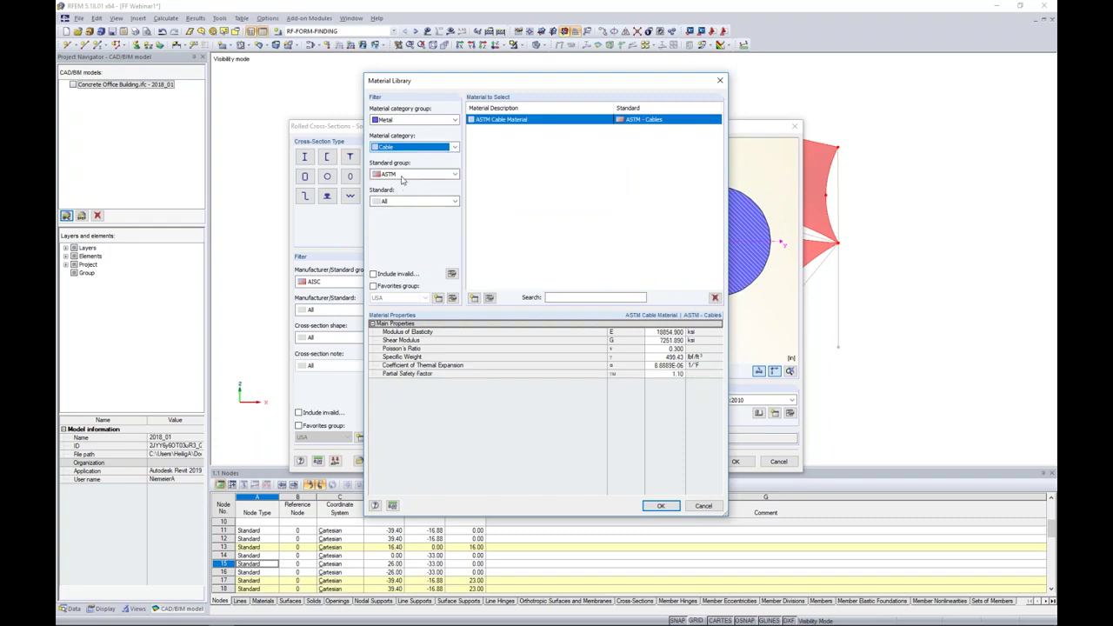
Step: Examine the DIN cable materials and the form for defining a new material, and return to the ASTM standard group
left_click(401, 175)
left_click(387, 196)
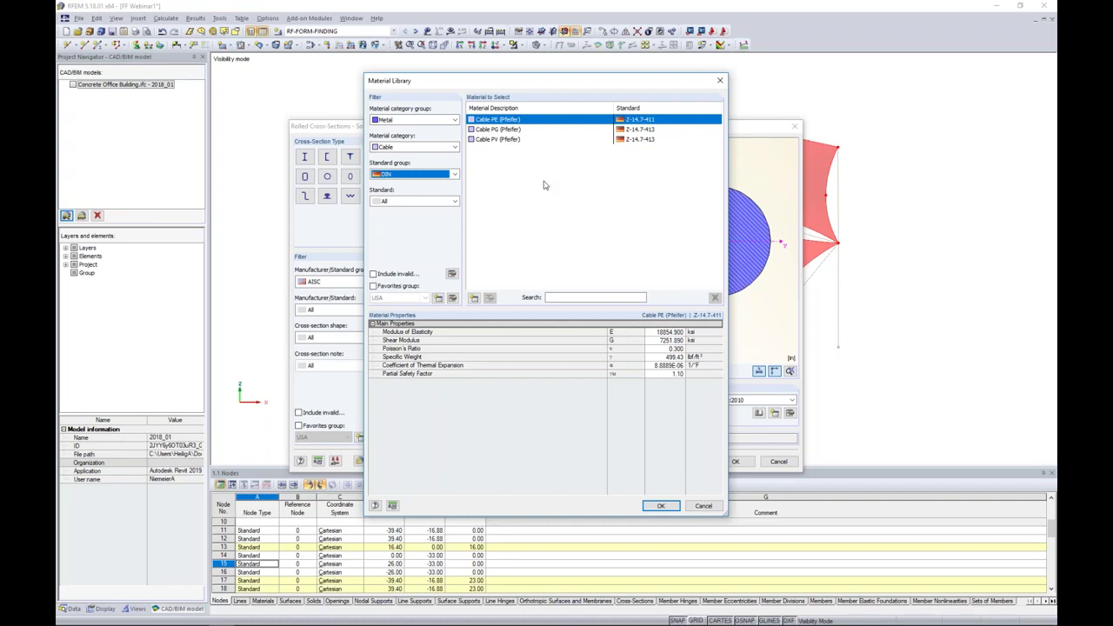
left_click(474, 298)
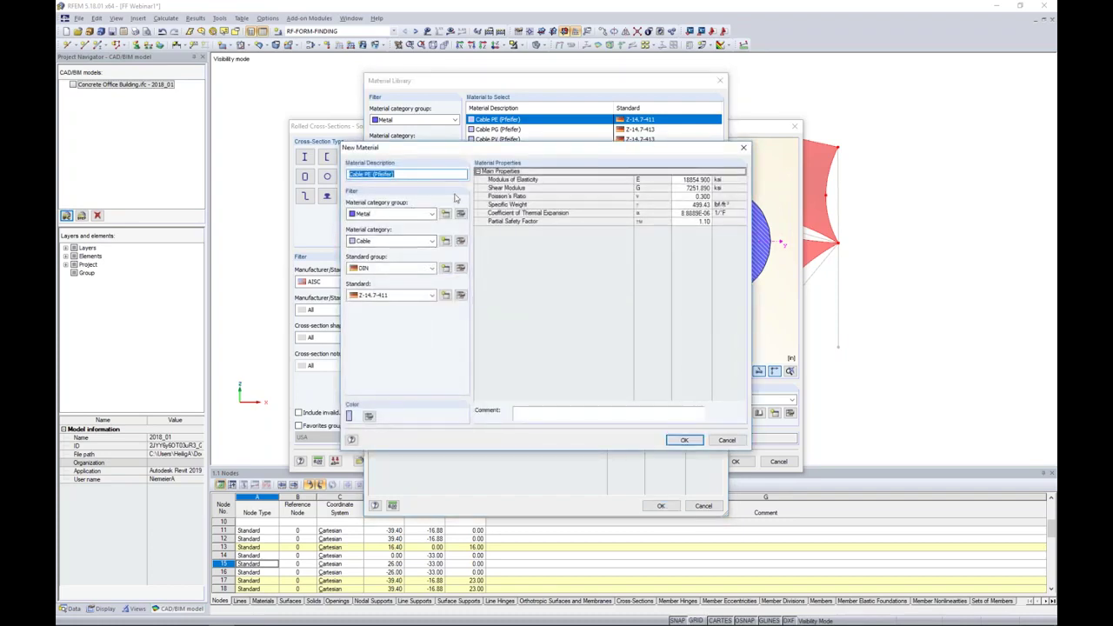
left_click(727, 440)
left_click(416, 174)
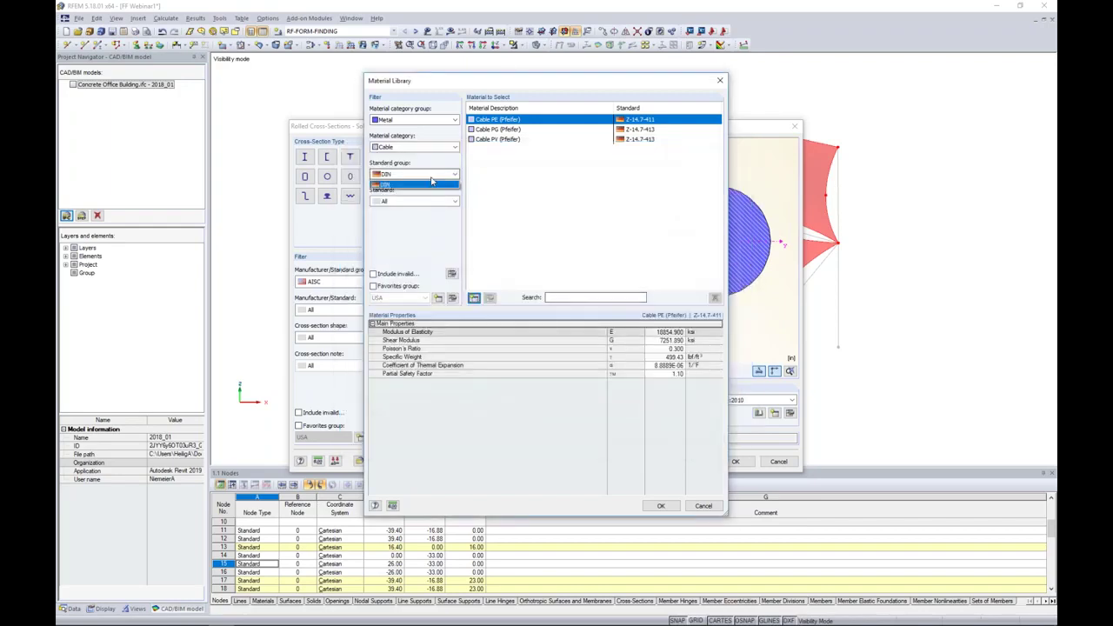
left_click(423, 193)
Step: Review the editable properties of ASTM Cable Material and apply that material to the RB 1/2 cable cross-section
left_click(490, 298)
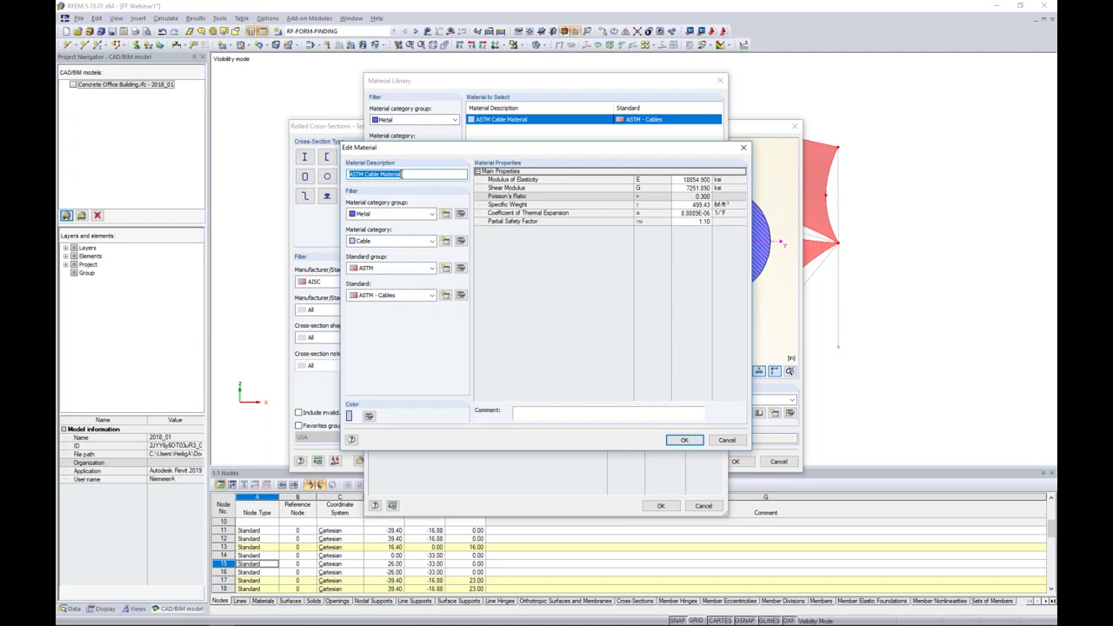
left_click(402, 173)
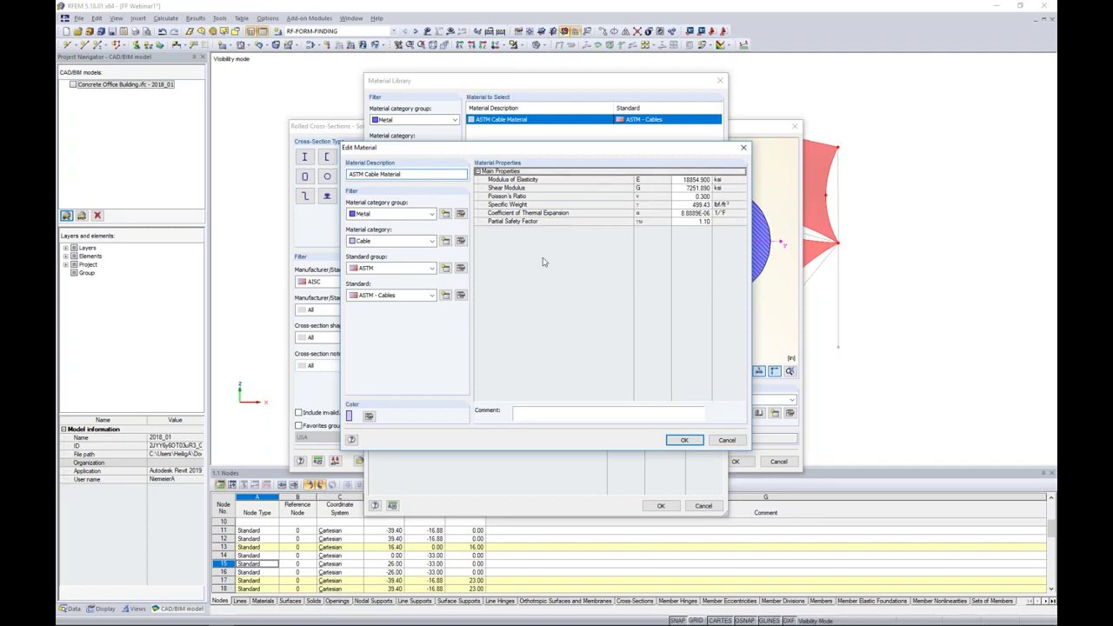
left_click(713, 443)
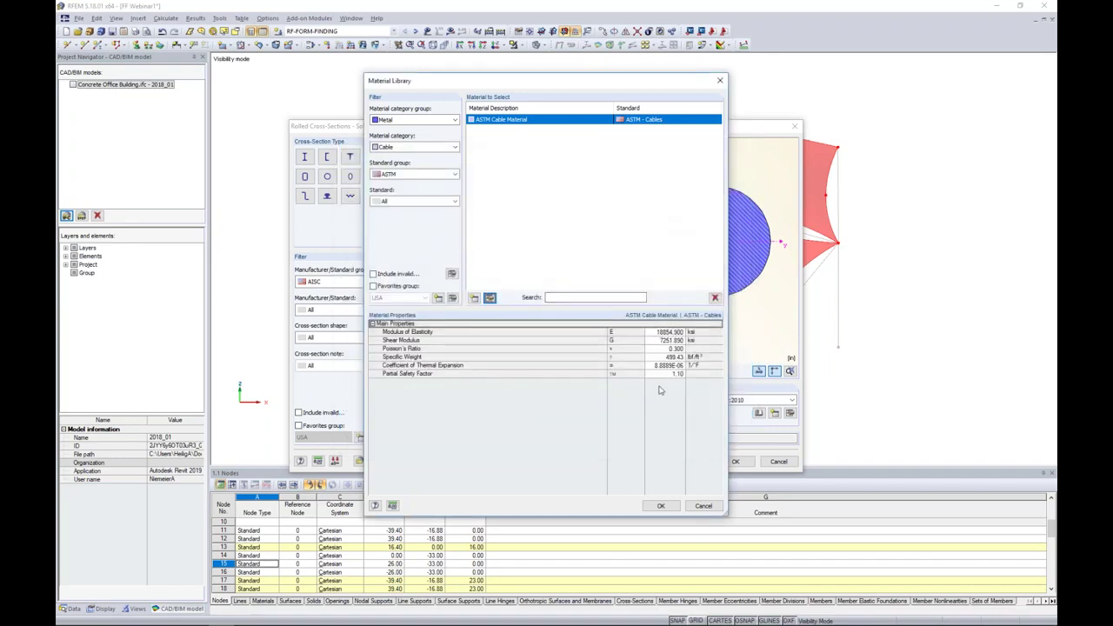
left_click(660, 505)
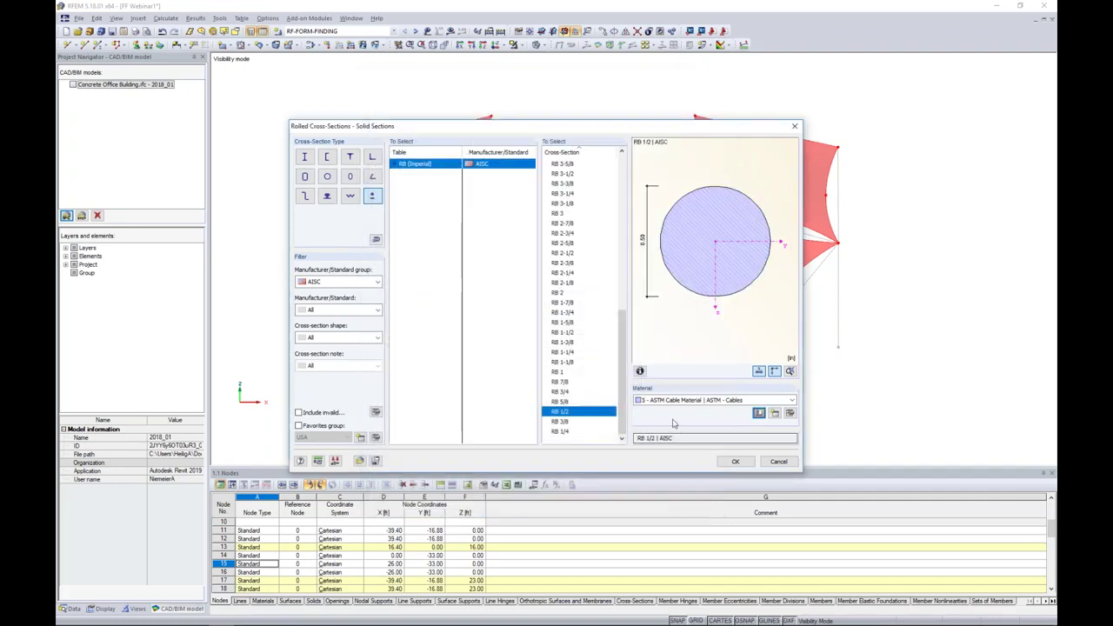
left_click(735, 461)
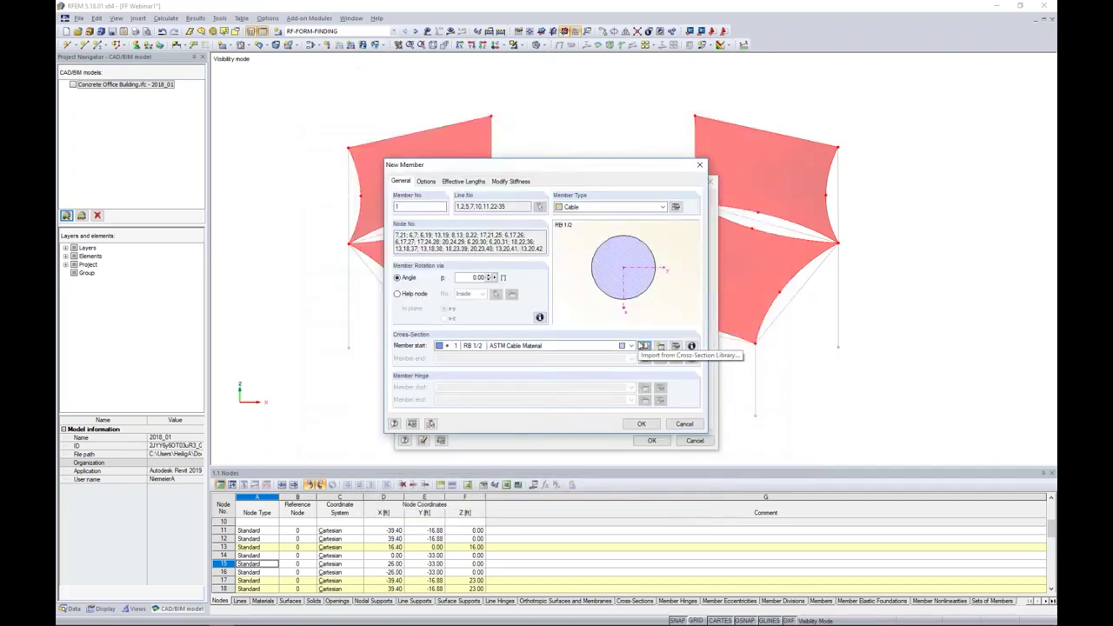
Step: Define the cable members' form-finding parameters by geometry with a target relative sag of 1 %, and create the members on the selected edge lines
left_click(675, 209)
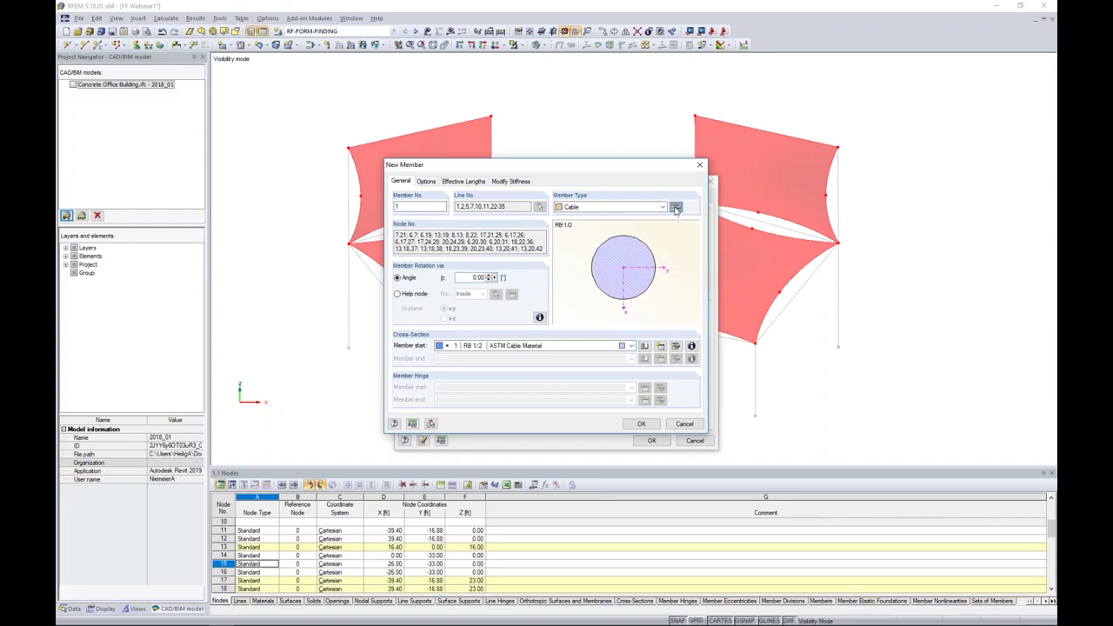
left_click_drag(658, 168, 675, 236)
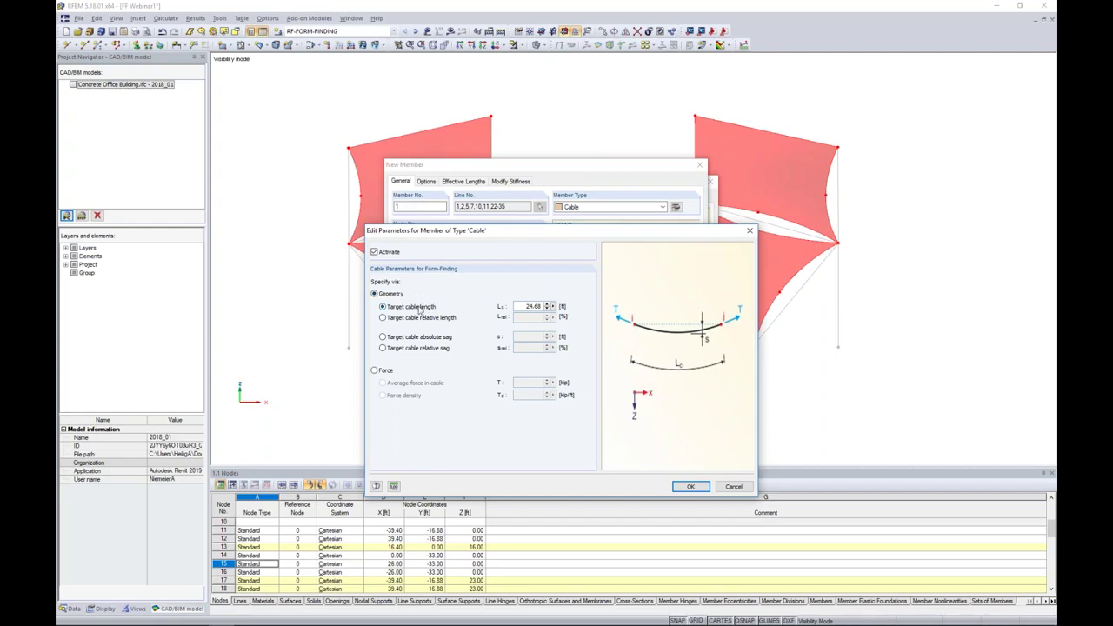
left_click(382, 337)
left_click(375, 370)
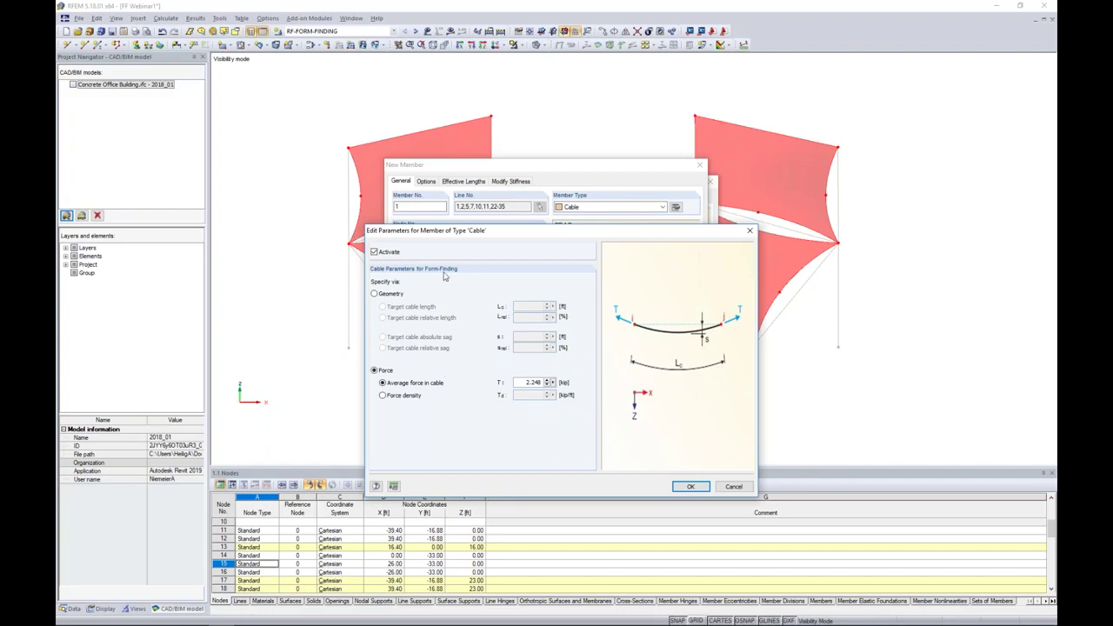
left_click(375, 294)
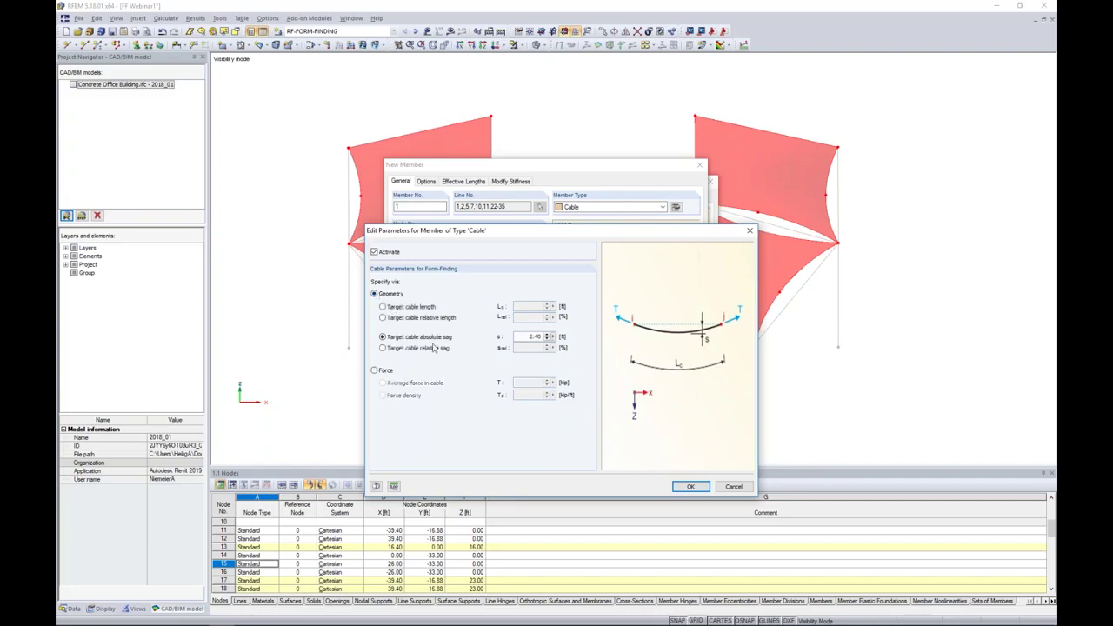
left_click(382, 348)
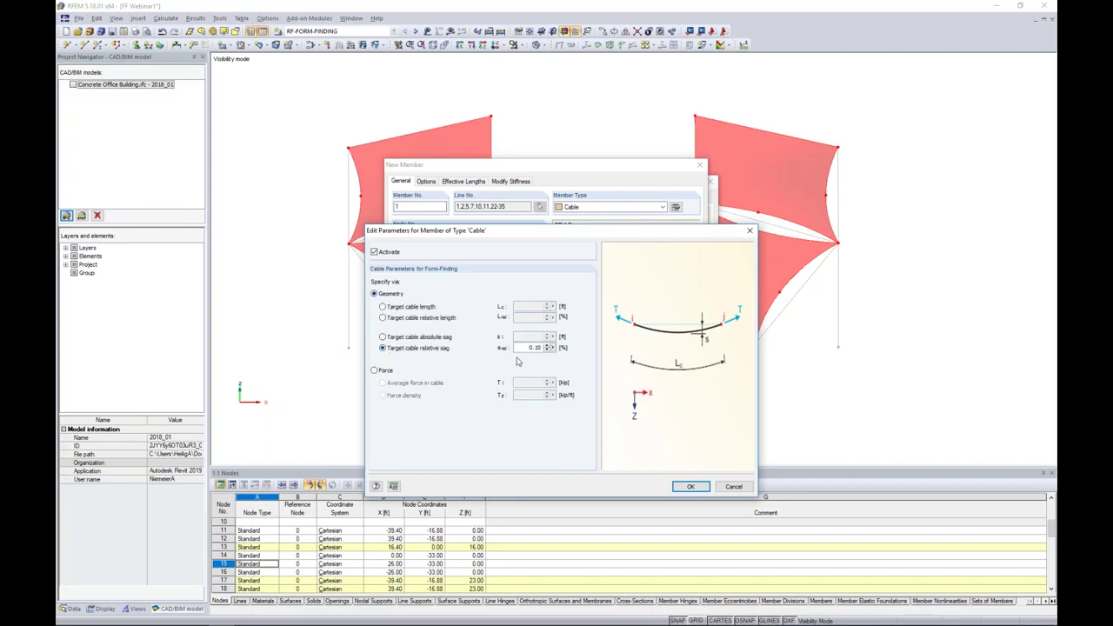
double_click(533, 347)
type("1")
left_click(690, 486)
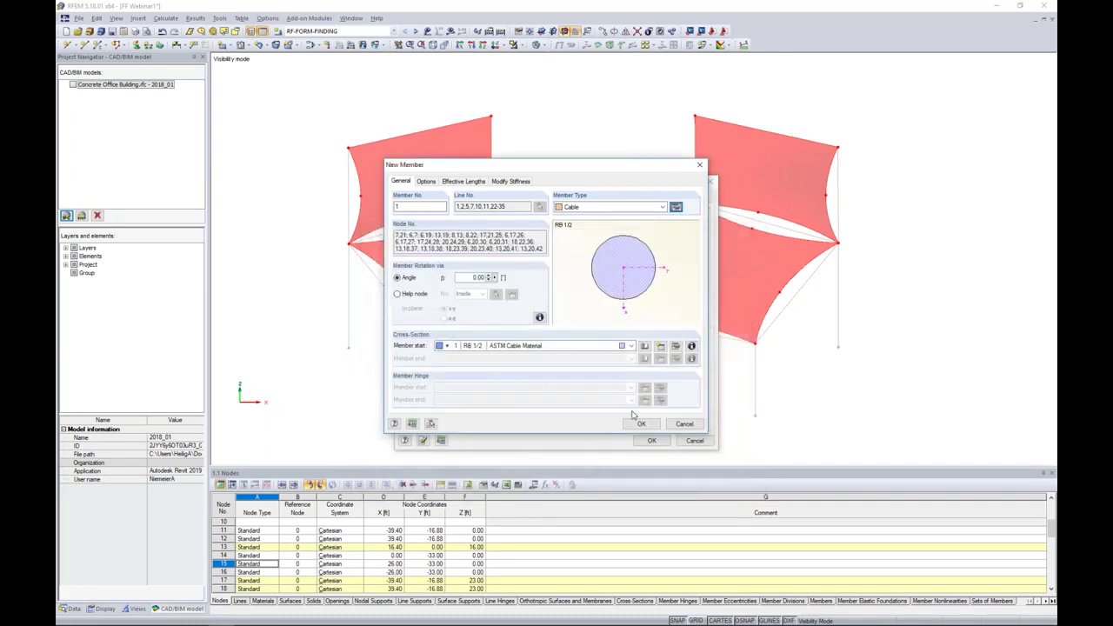
left_click(641, 424)
left_click(648, 441)
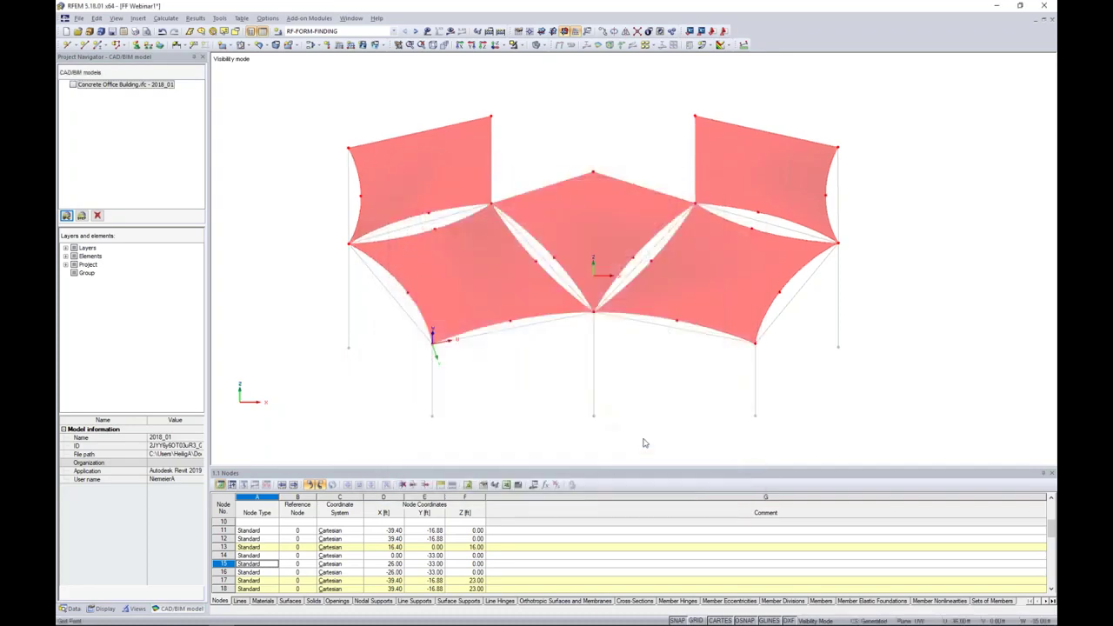
Step: Clear the selection and cancel the visibility mode to bring back the full model
left_click(517, 361)
middle_click_drag(517, 363, 563, 323, "ctrl")
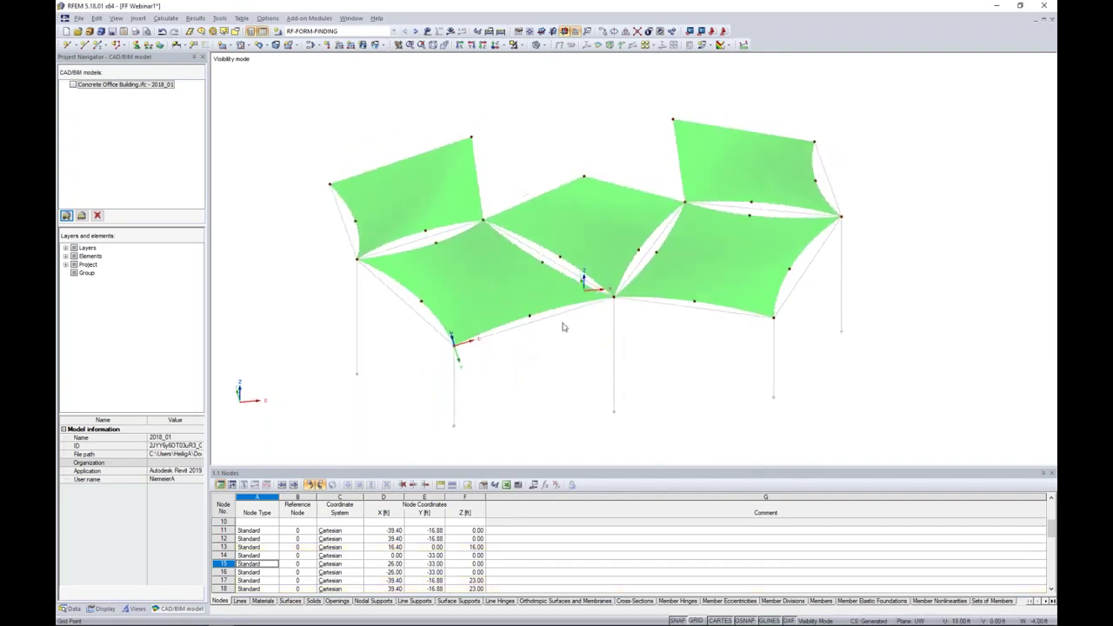
left_click(539, 310)
left_click(521, 47)
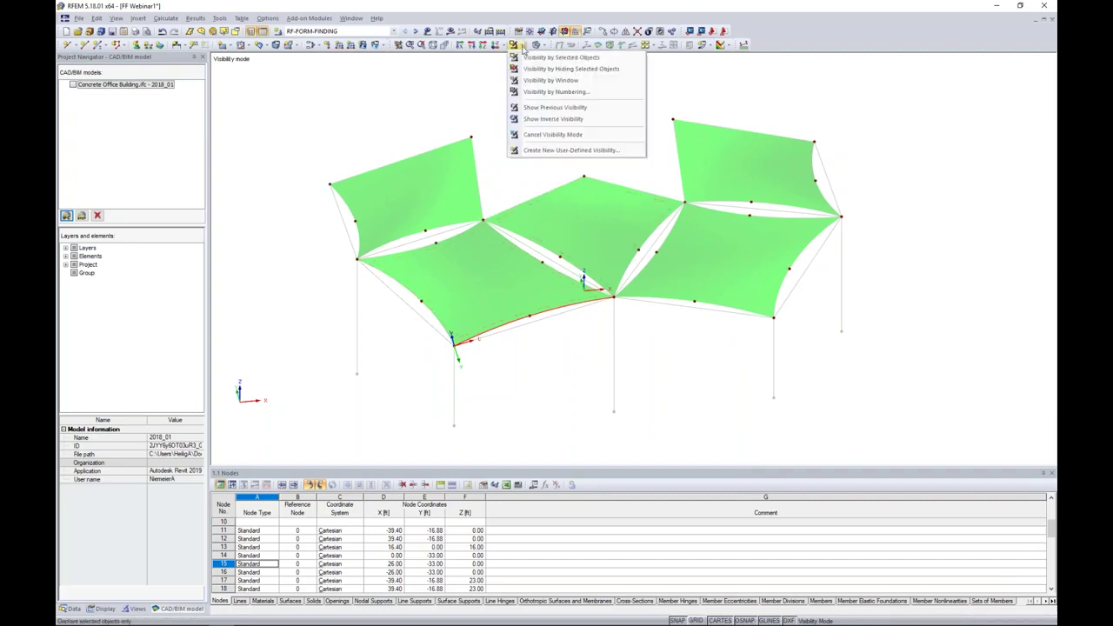
left_click(531, 135)
Step: Select the five vertical column lines and start a new member on them with member type Beam
middle_click_drag(666, 387, 633, 243, "ctrl")
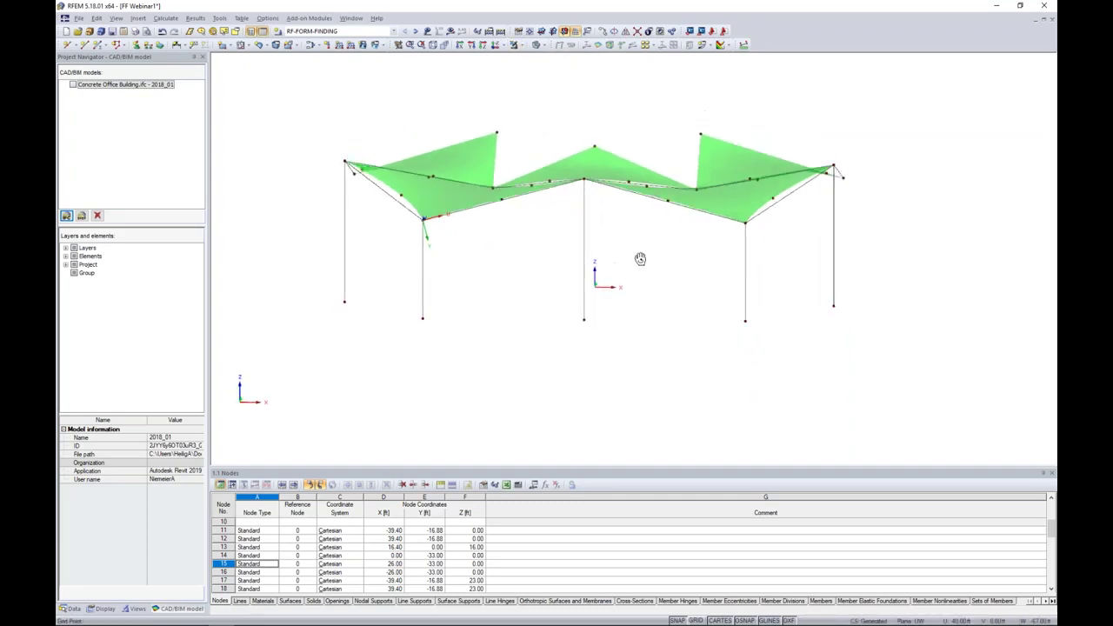
left_click_drag(888, 395, 292, 250)
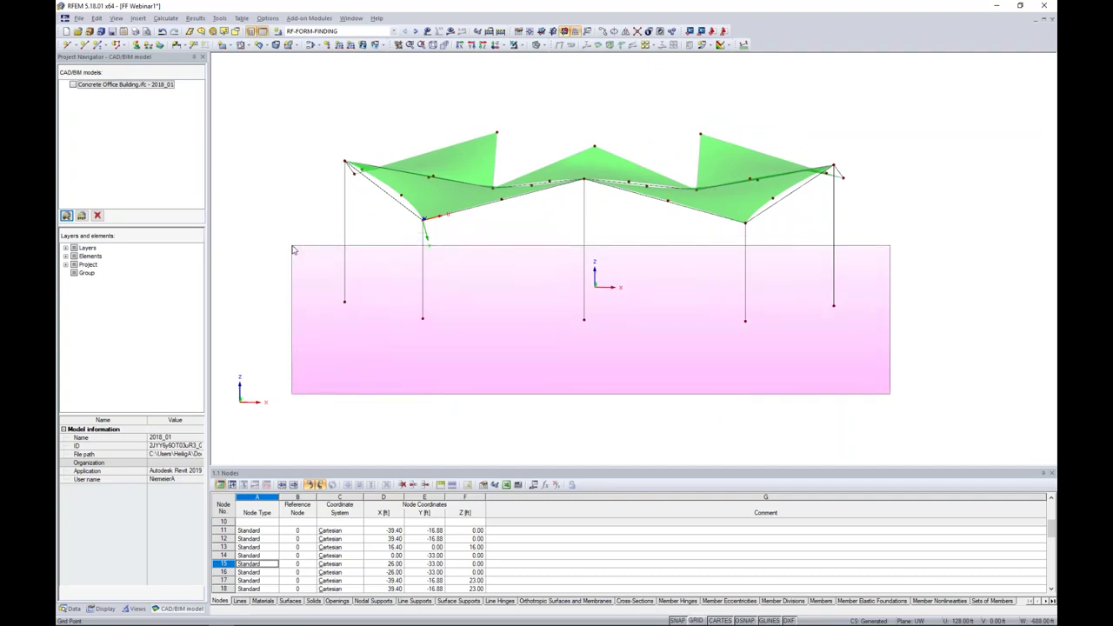
left_click_drag(293, 249, 293, 249)
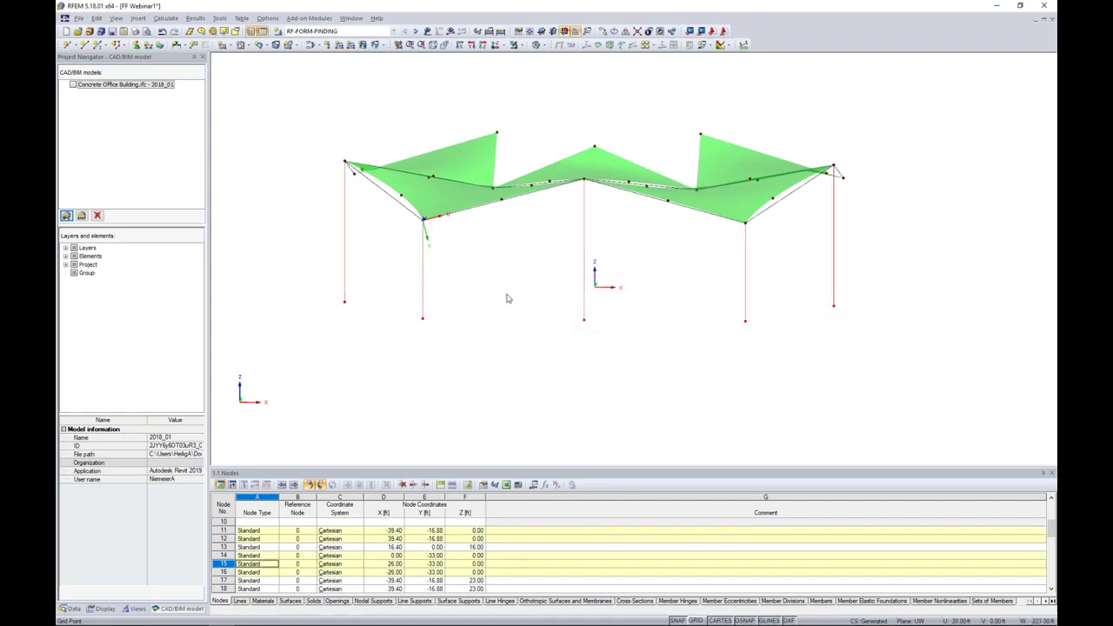
double_click(583, 246)
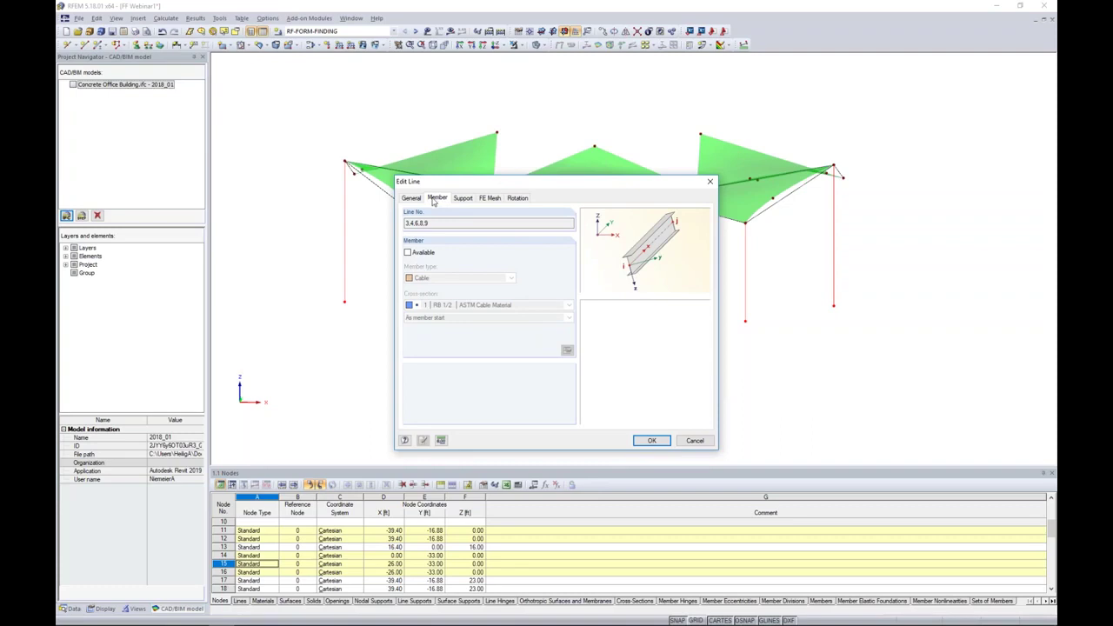
left_click(406, 253)
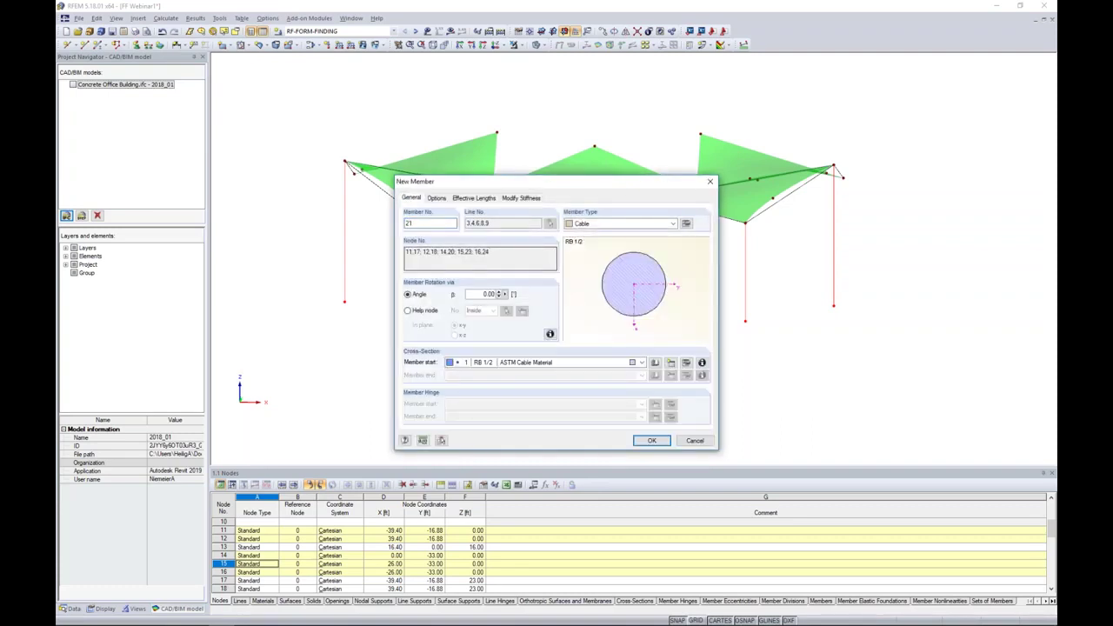
left_click(586, 224)
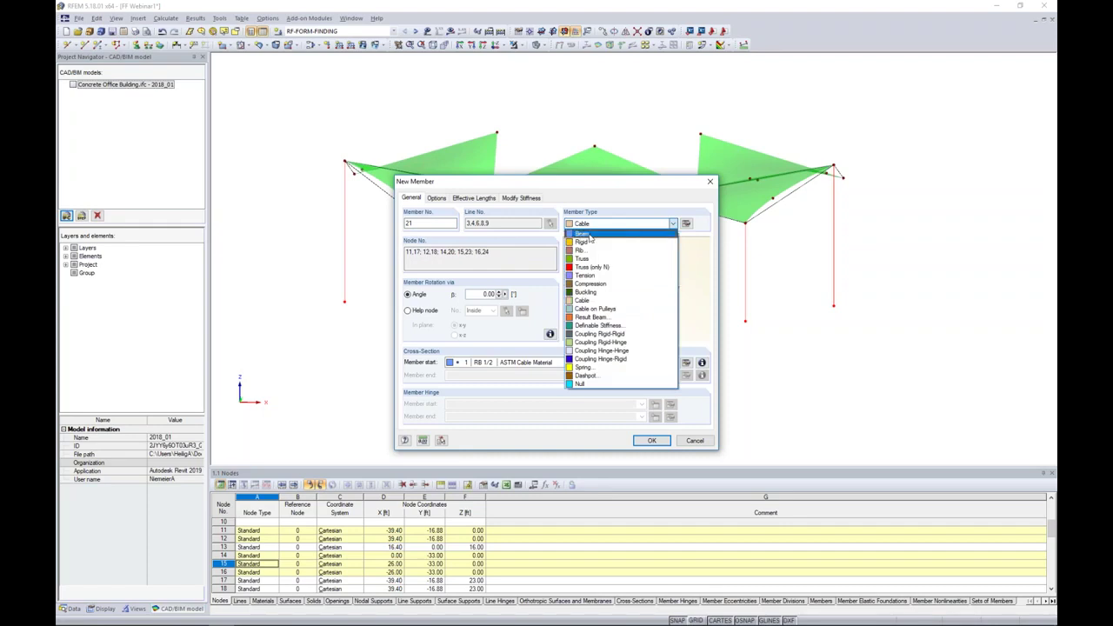
left_click(589, 235)
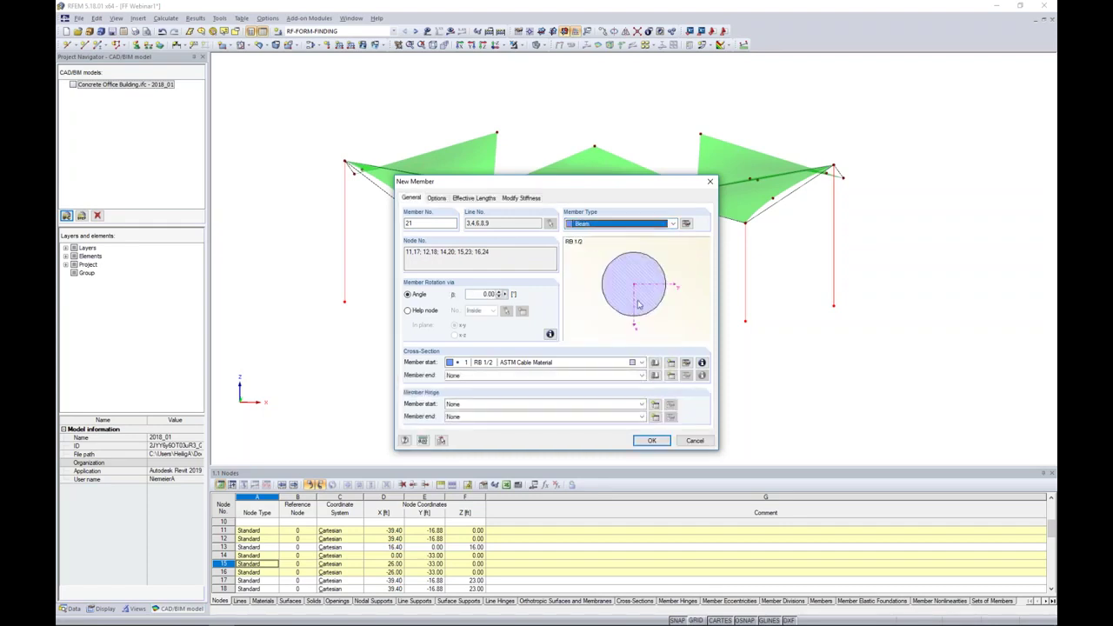
Step: Open the rolled circular hollow sections for the member start, with the AISC group and AISC 15 standard as filter
left_click(655, 364)
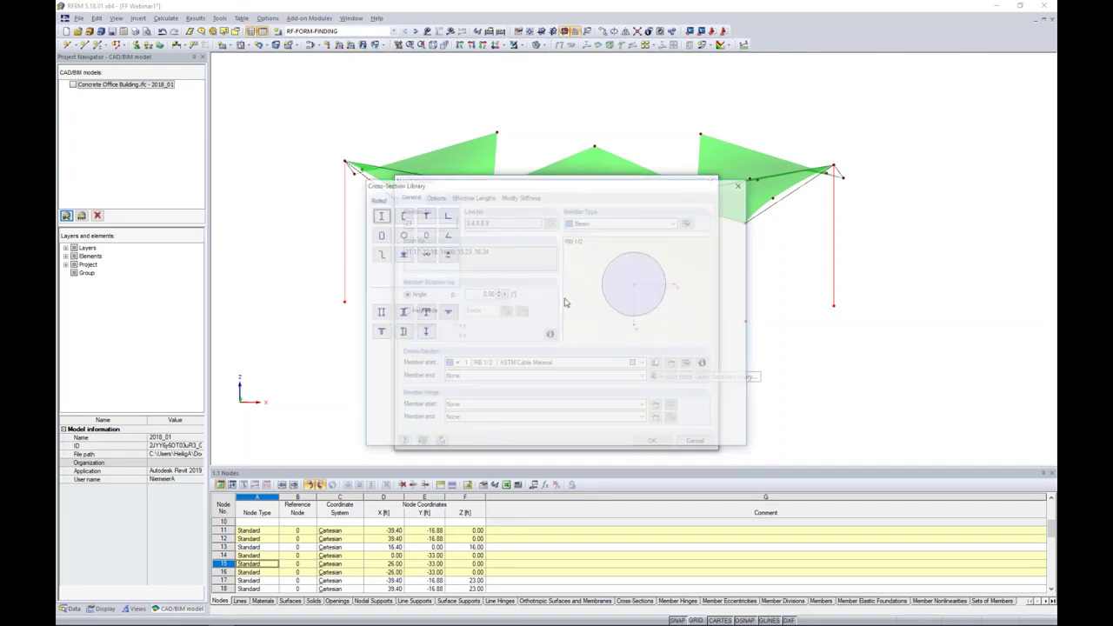
left_click(402, 236)
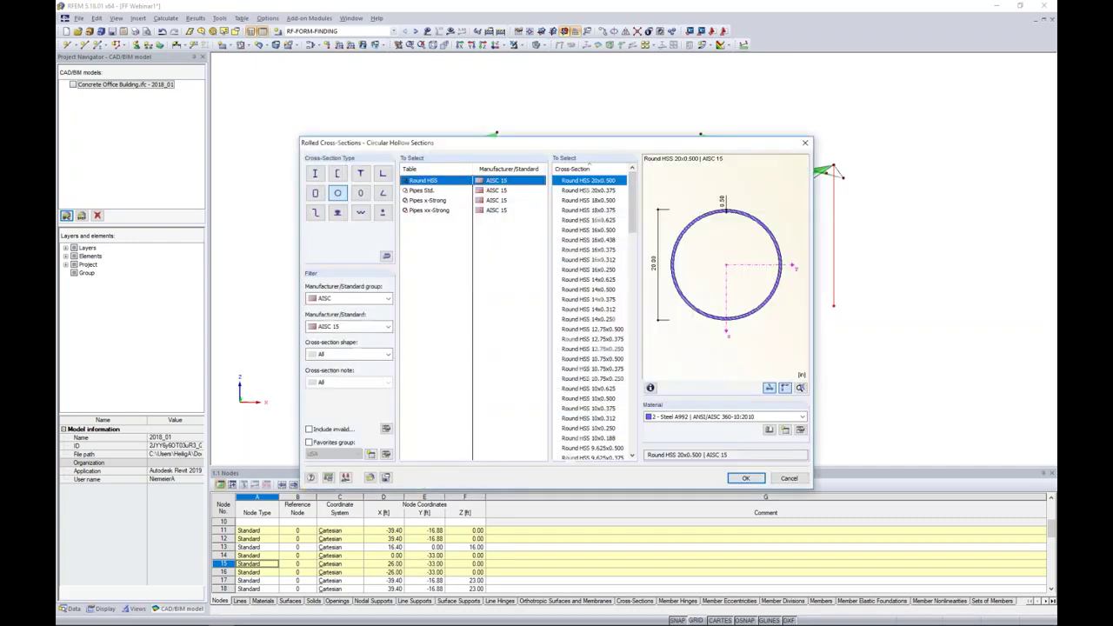
left_click(343, 299)
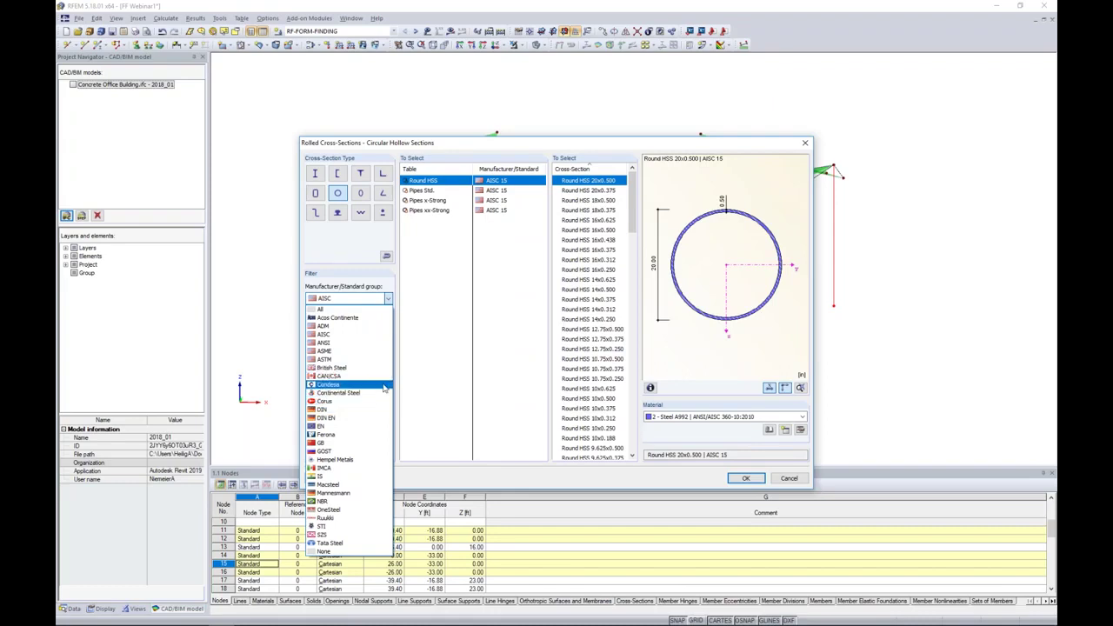
left_click(431, 373)
left_click(361, 327)
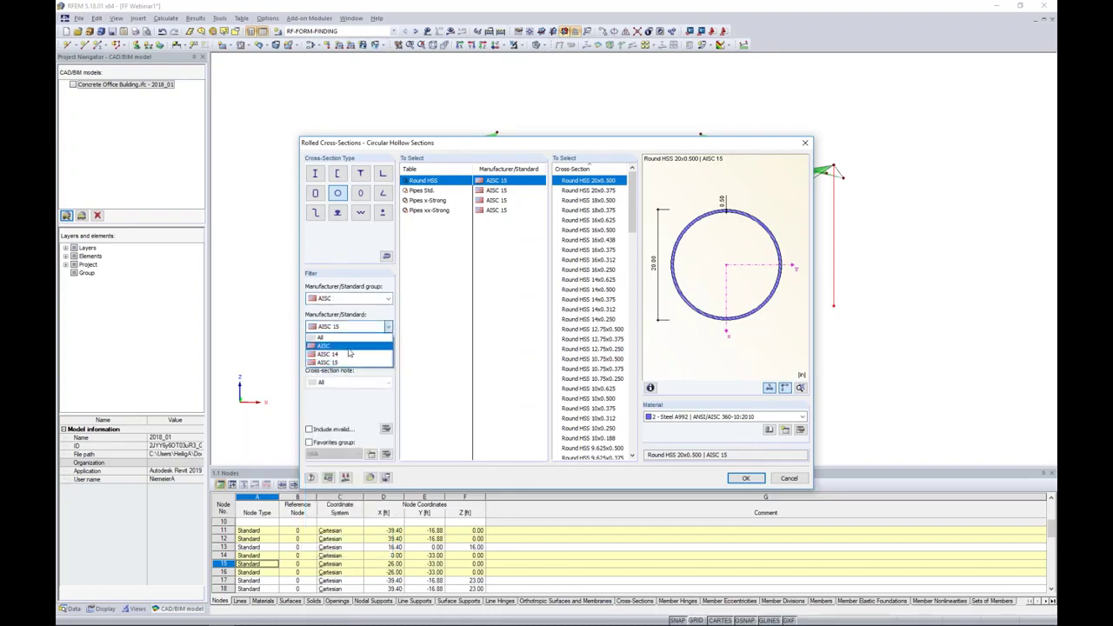
left_click(341, 364)
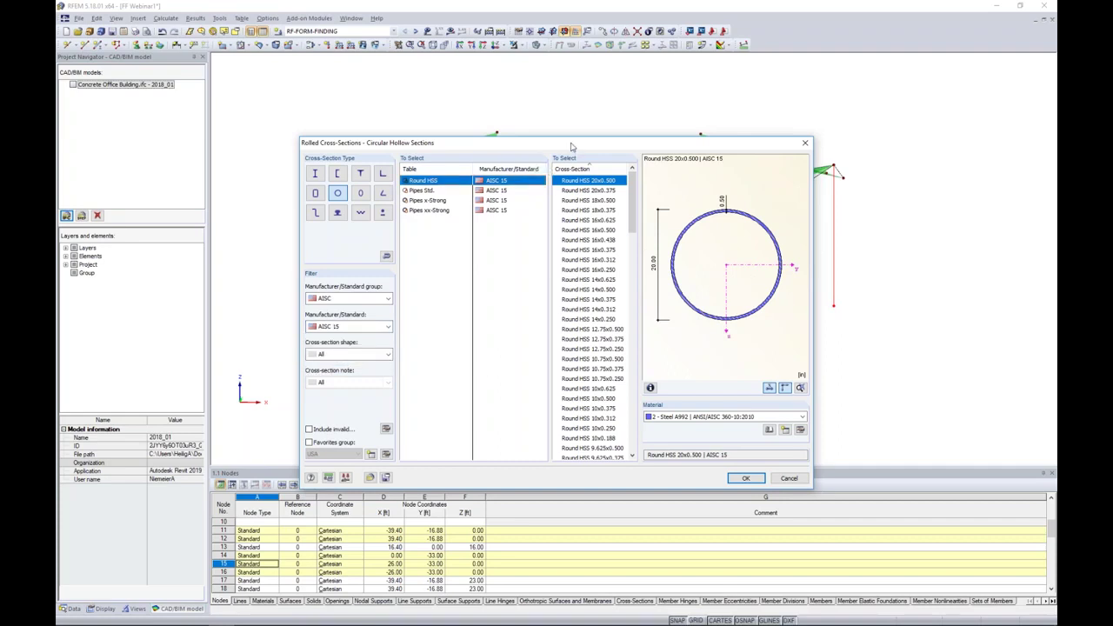
Step: Choose the Round HSS 4x0.188 section for the columns and review its cross-section properties
left_click_drag(571, 146, 502, 119)
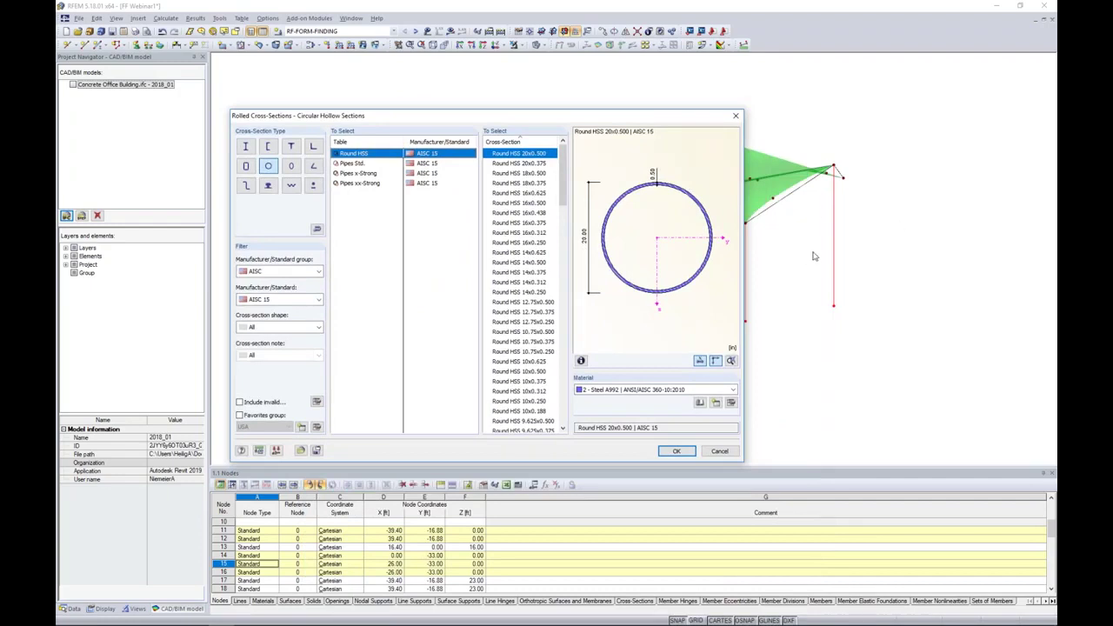
left_click_drag(534, 120, 619, 111)
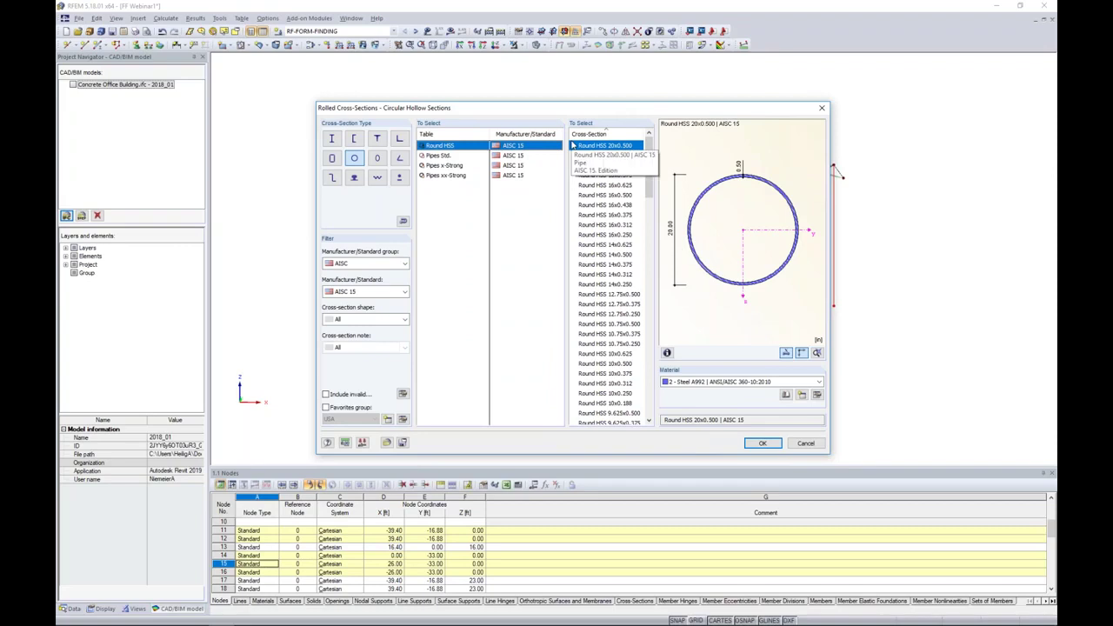
left_click_drag(647, 178, 647, 346)
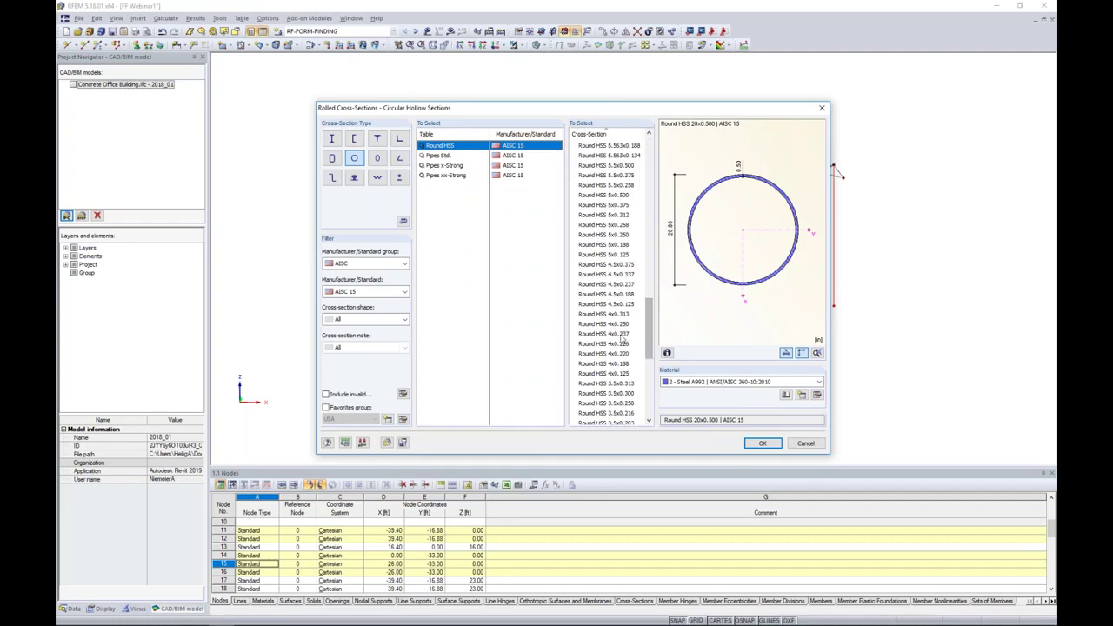
left_click(614, 364)
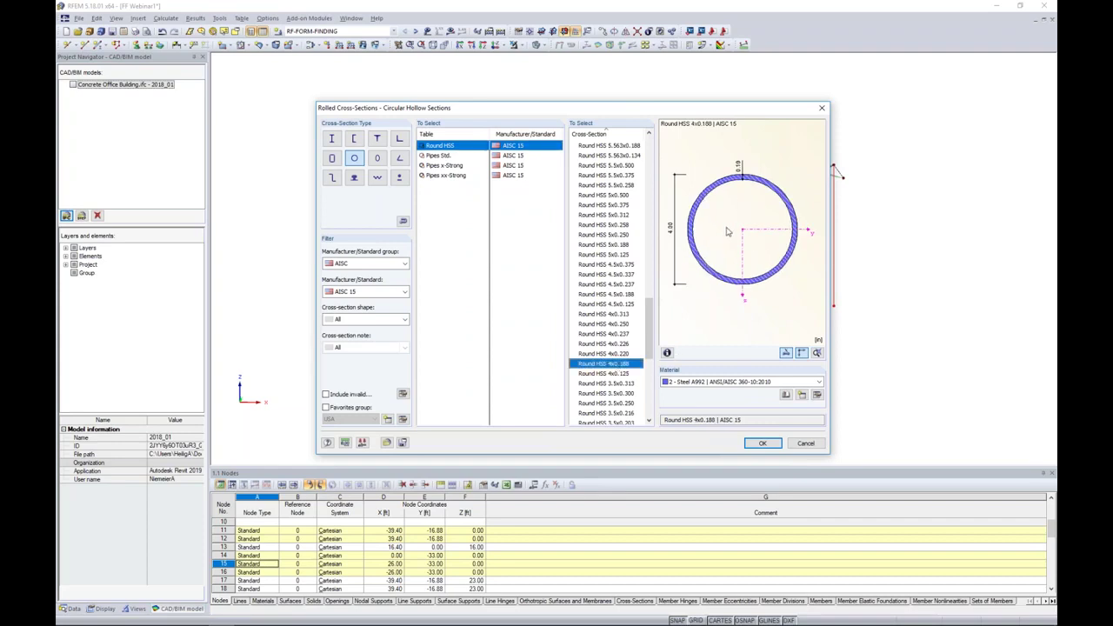
left_click(667, 352)
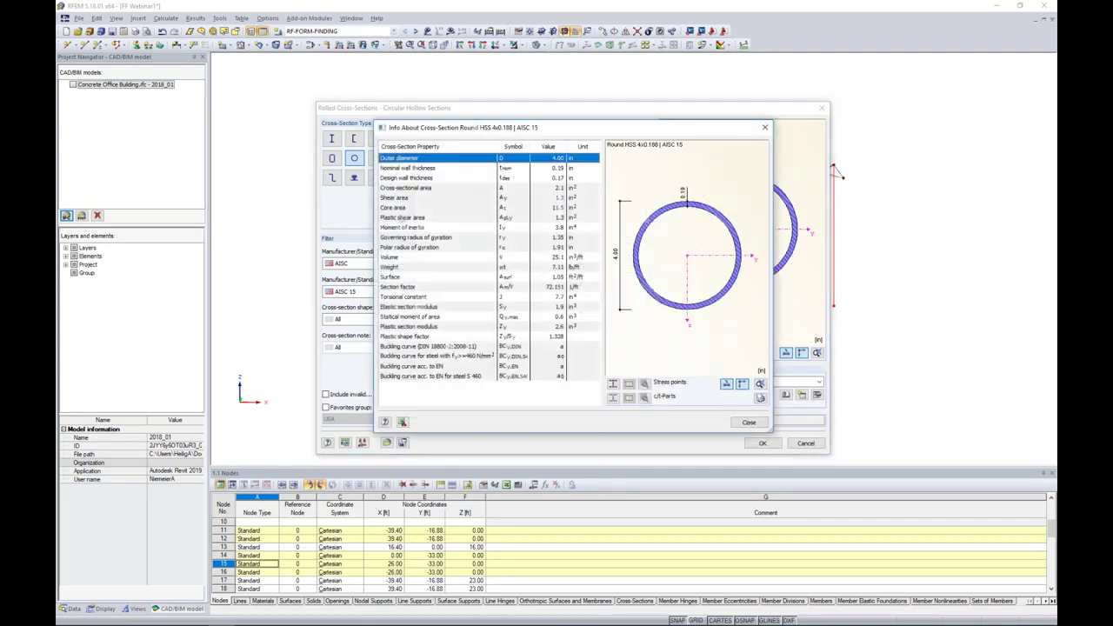
left_click(749, 423)
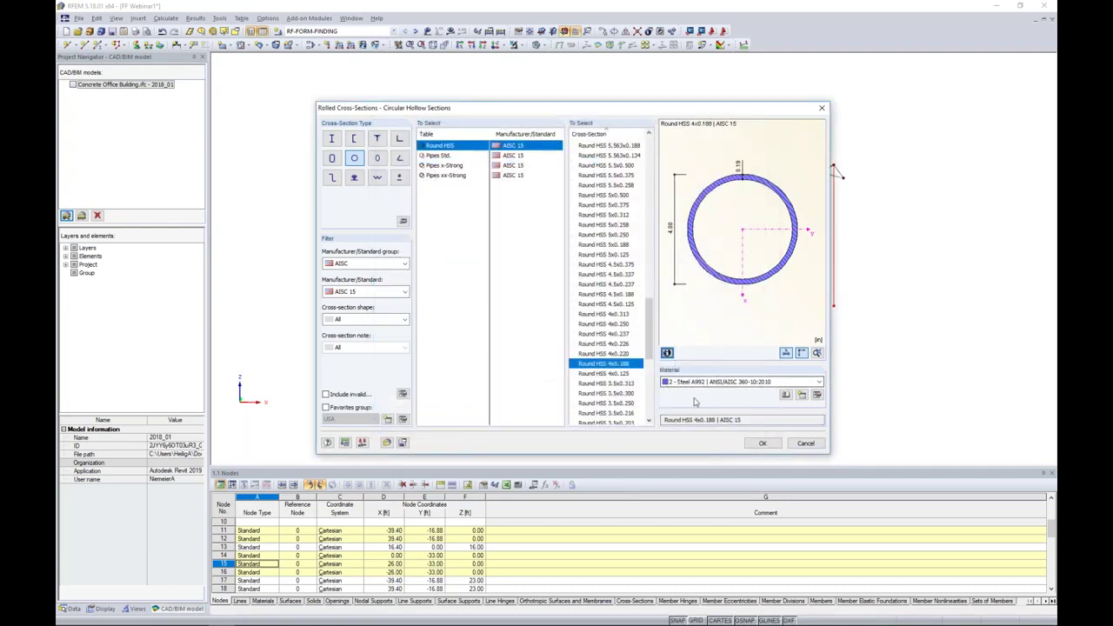
Step: Assign Steel A500, Grade B (Rounds) from the ANSI/AISC 360-16:2016 standard as the column section's material
left_click(785, 398)
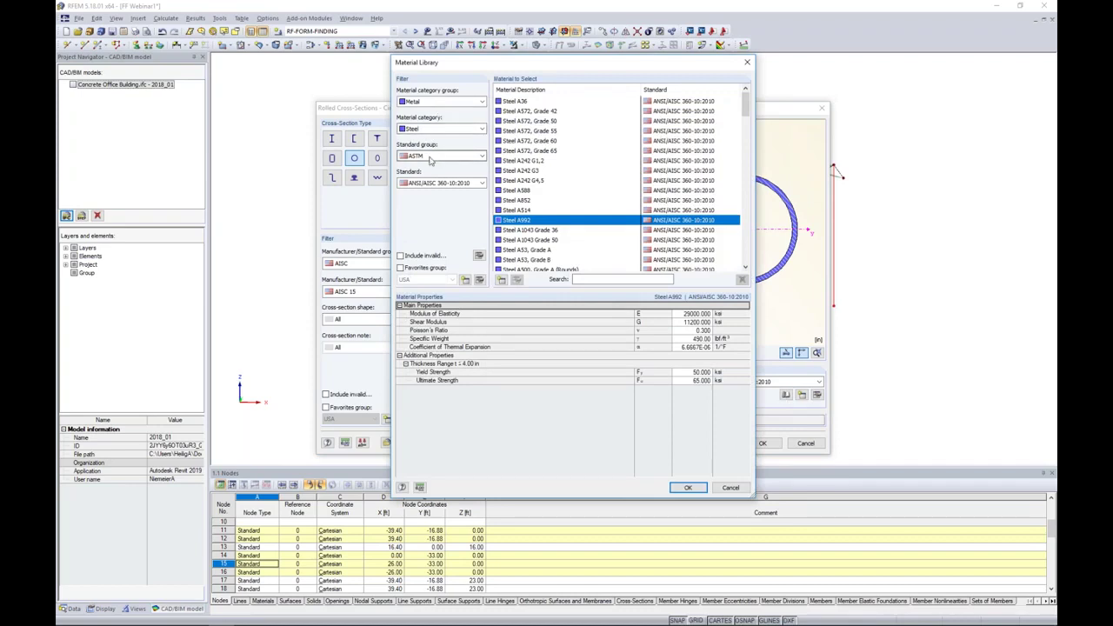
left_click(441, 185)
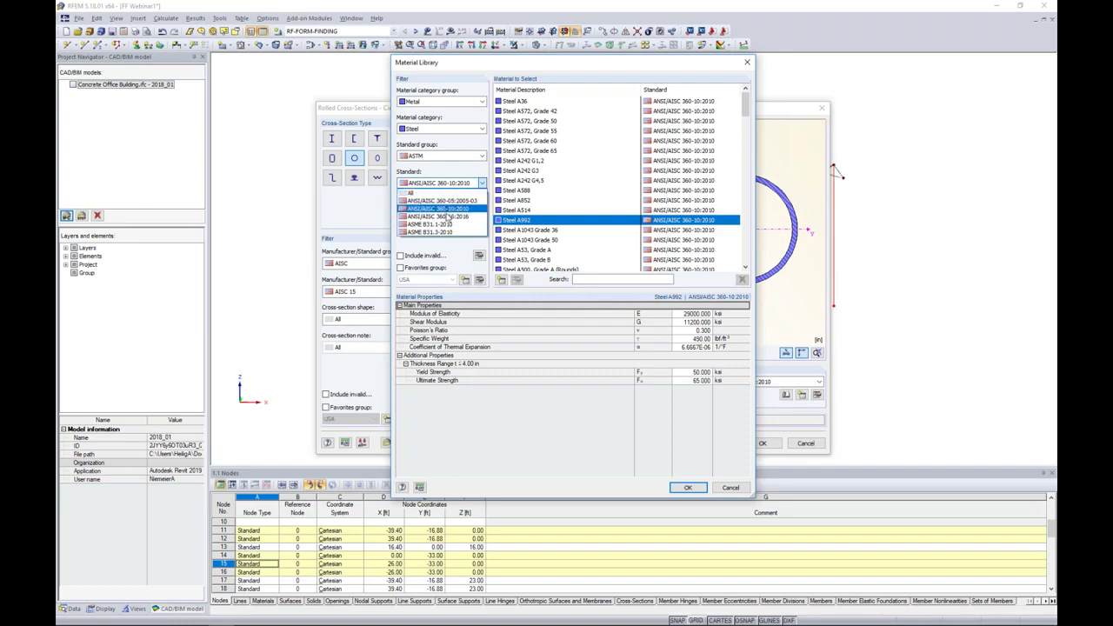
left_click(445, 216)
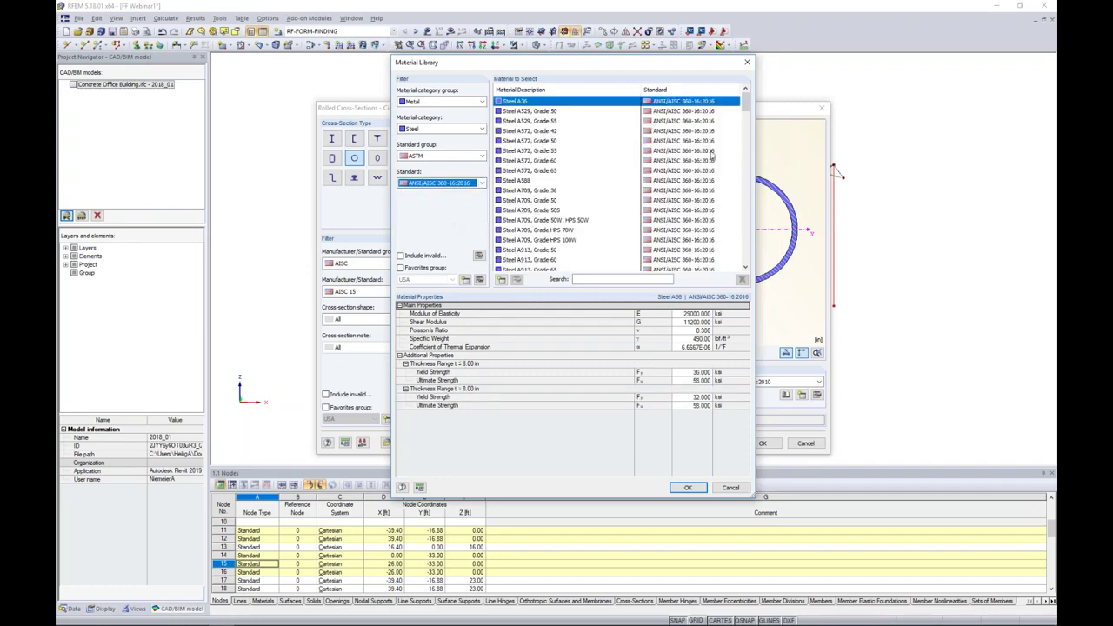
mouse_move(745, 102)
left_mouse_down()
mouse_move(731, 178)
mouse_move(744, 252)
mouse_move(745, 100)
left_mouse_up()
scroll(553, 211, "down", 3)
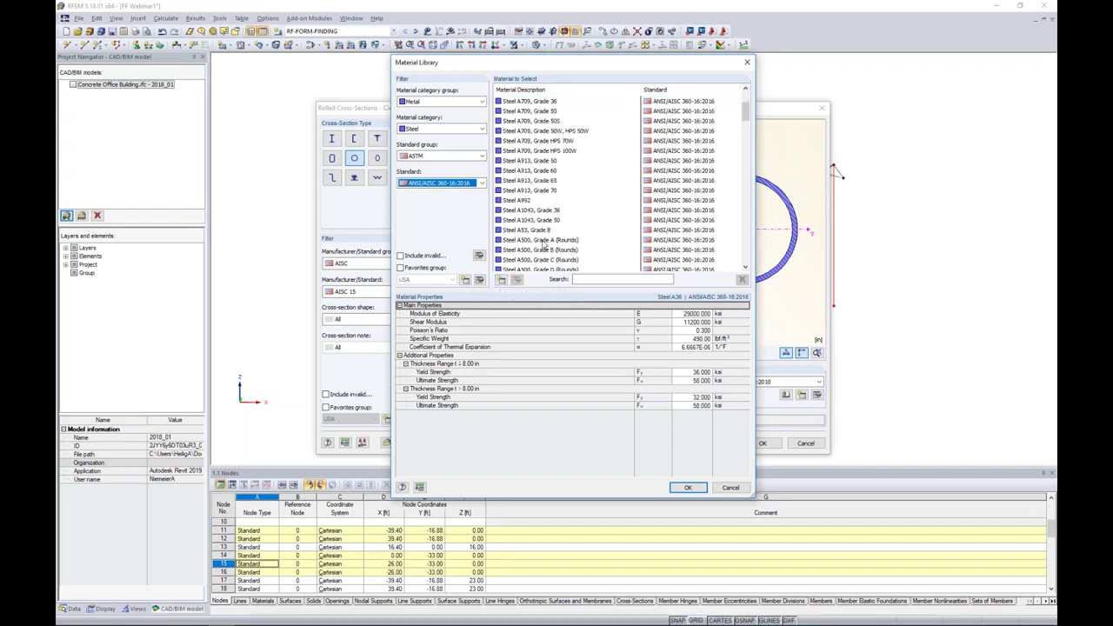
left_click(548, 250)
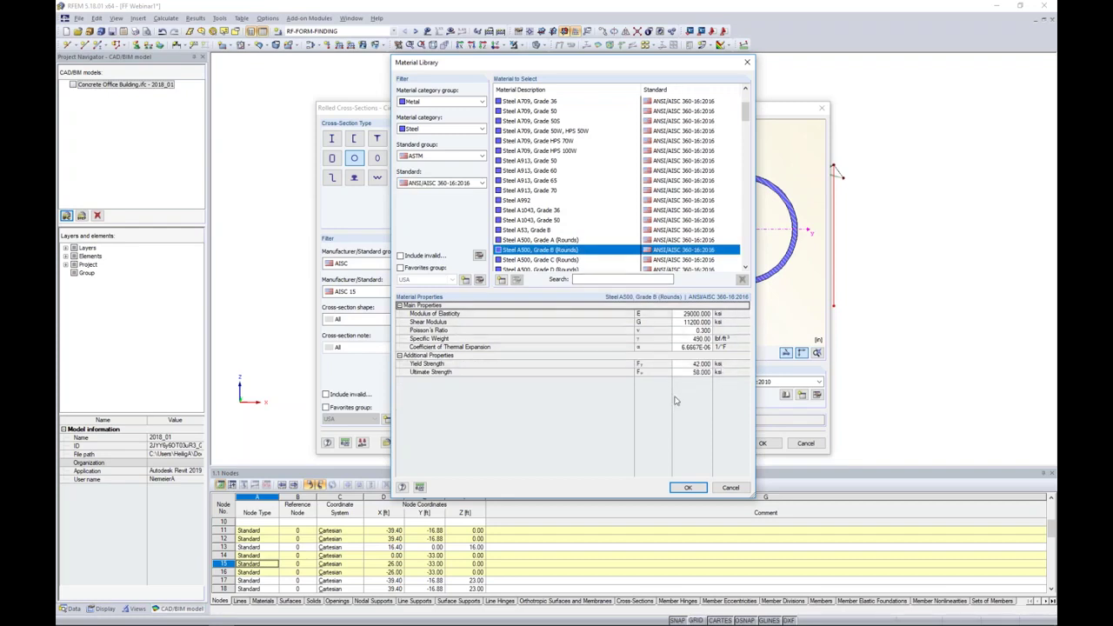
left_click(687, 487)
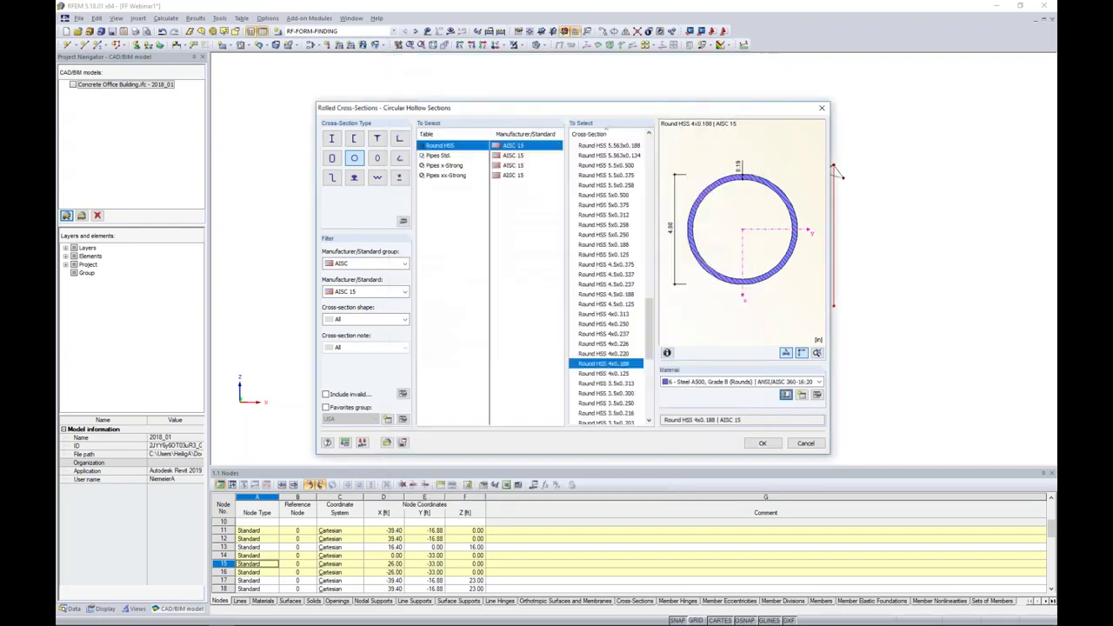
Step: Apply the Round HSS 4x0.188 section and create the beam members on the five column lines
left_click(760, 442)
left_click(651, 439)
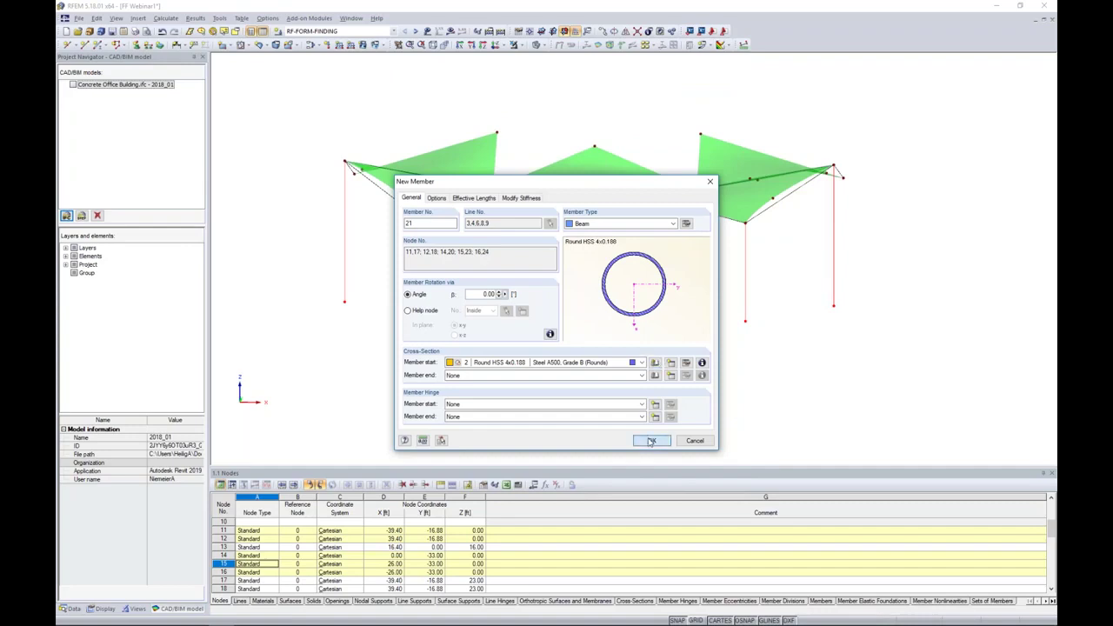
left_click(647, 439)
middle_click_drag(602, 219, 624, 258, "ctrl")
scroll(604, 210, "up", 4)
scroll(599, 214, "up", 6)
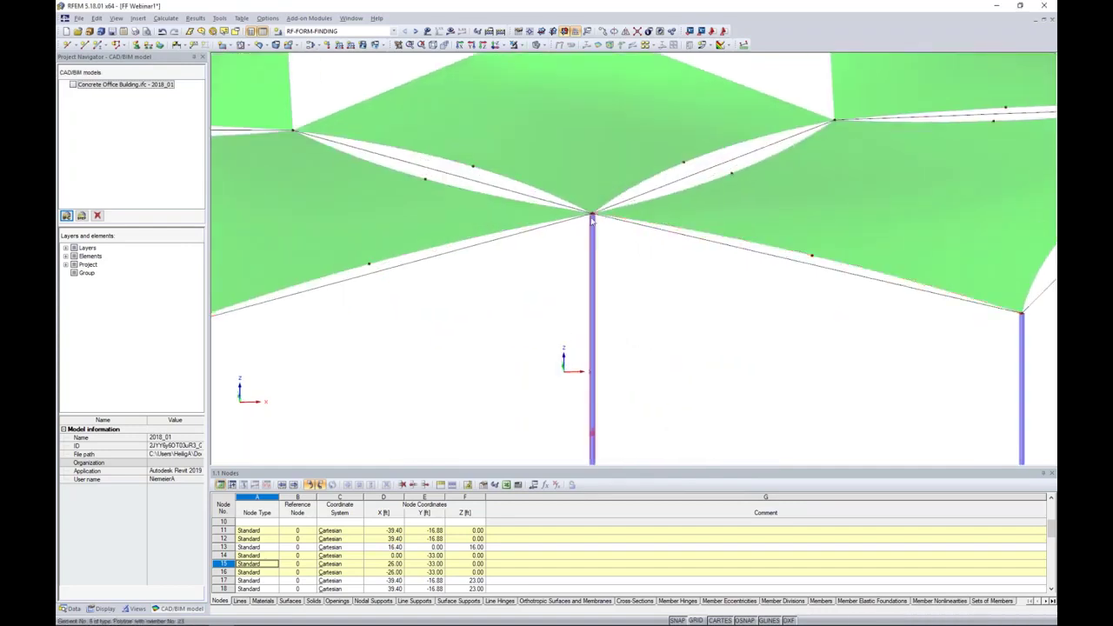
Step: Activate members on the selected frame lines 12-21 between the membranes and set the member type to Truss
scroll(595, 218, "up", 3)
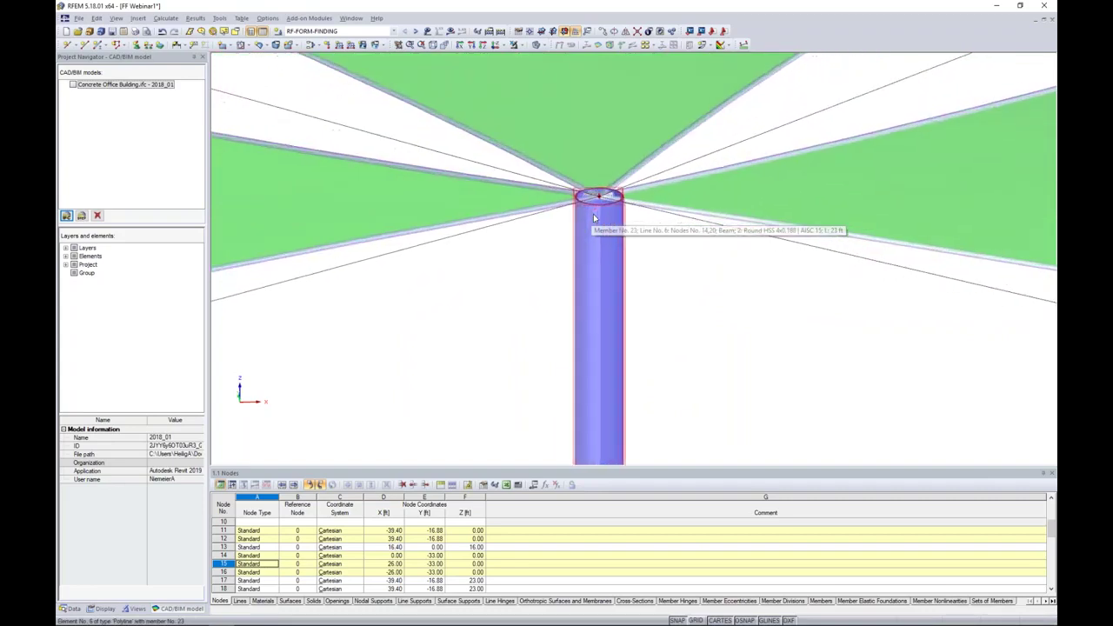
scroll(611, 246, "down", 10)
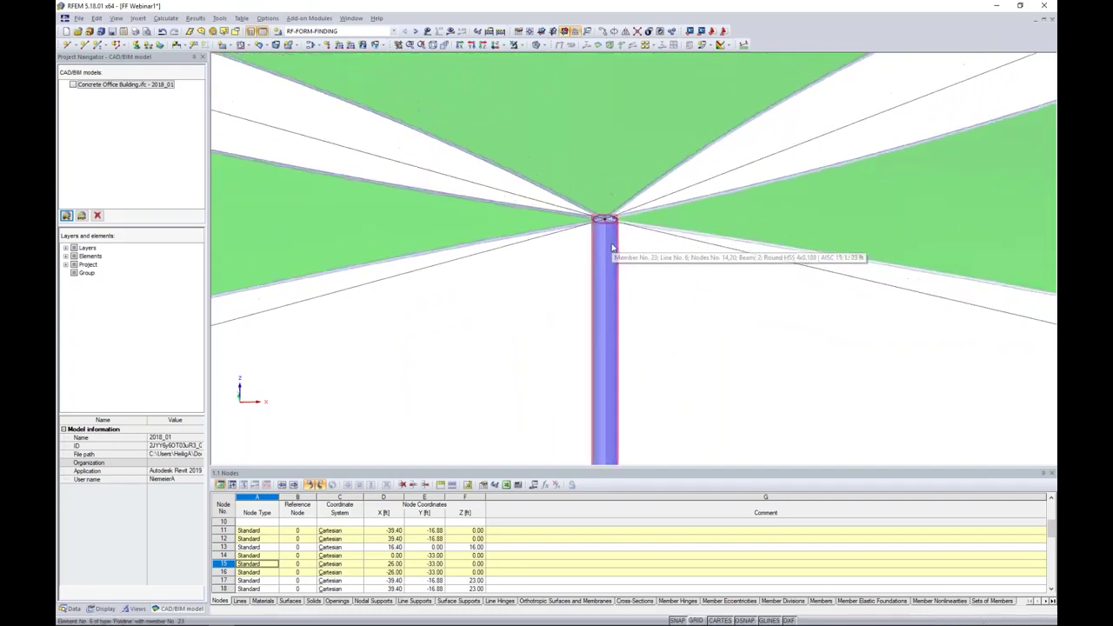
middle_click_drag(669, 300, 686, 373, "ctrl")
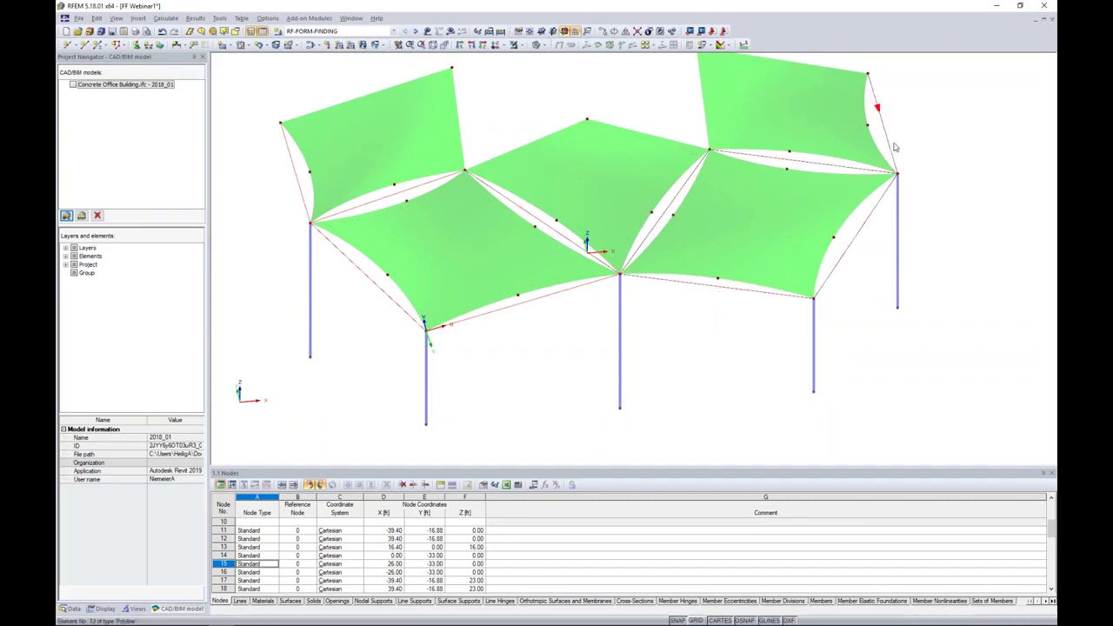
double_click(519, 307)
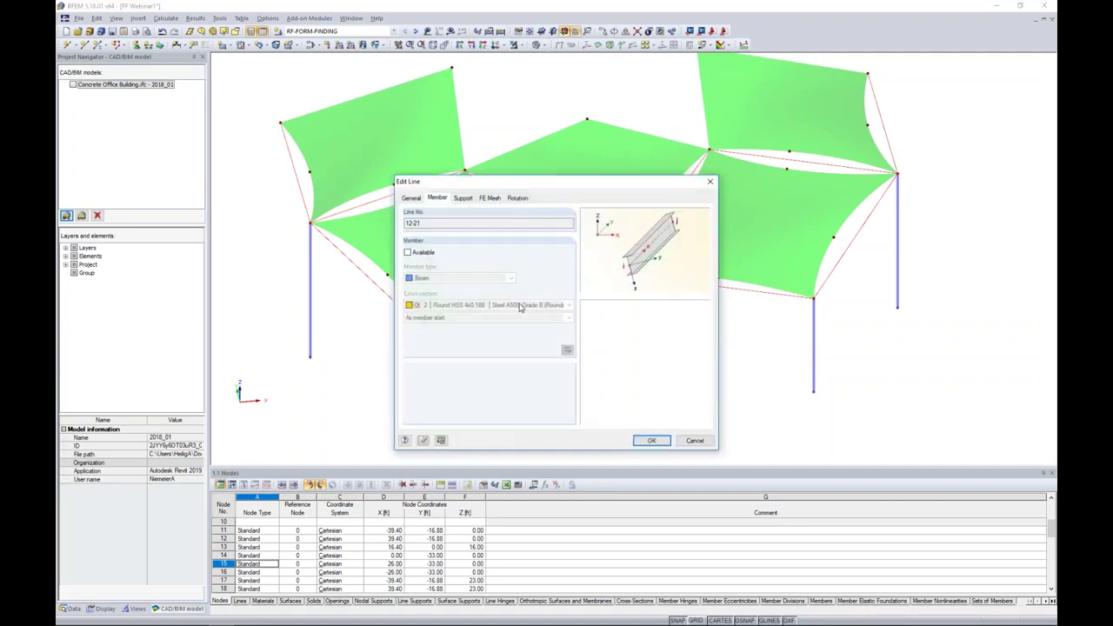
left_click(407, 252)
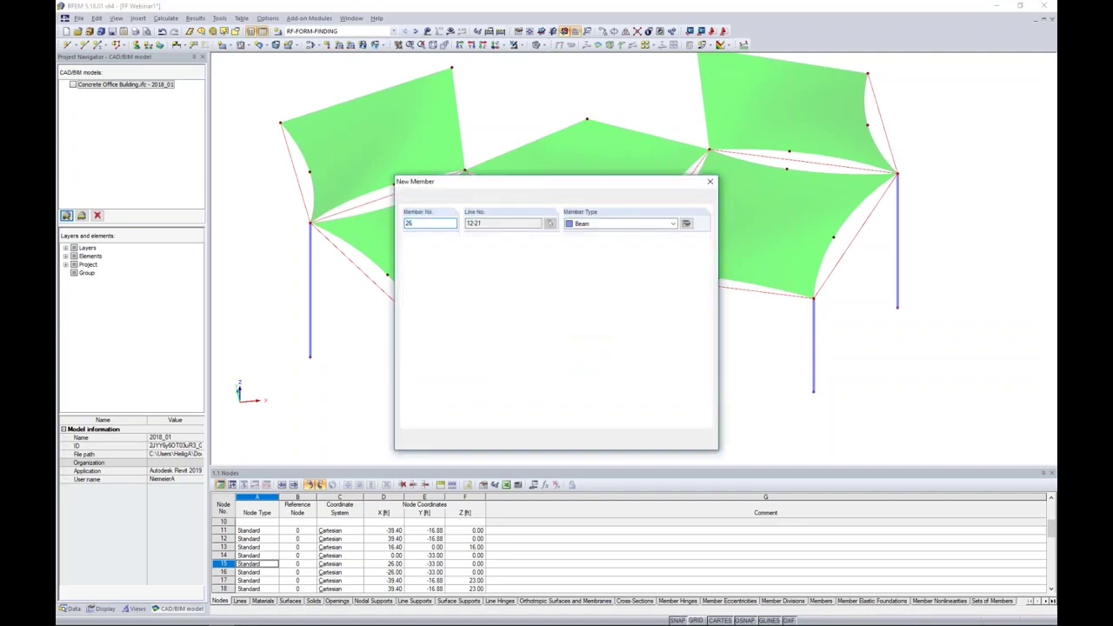
left_click(607, 227)
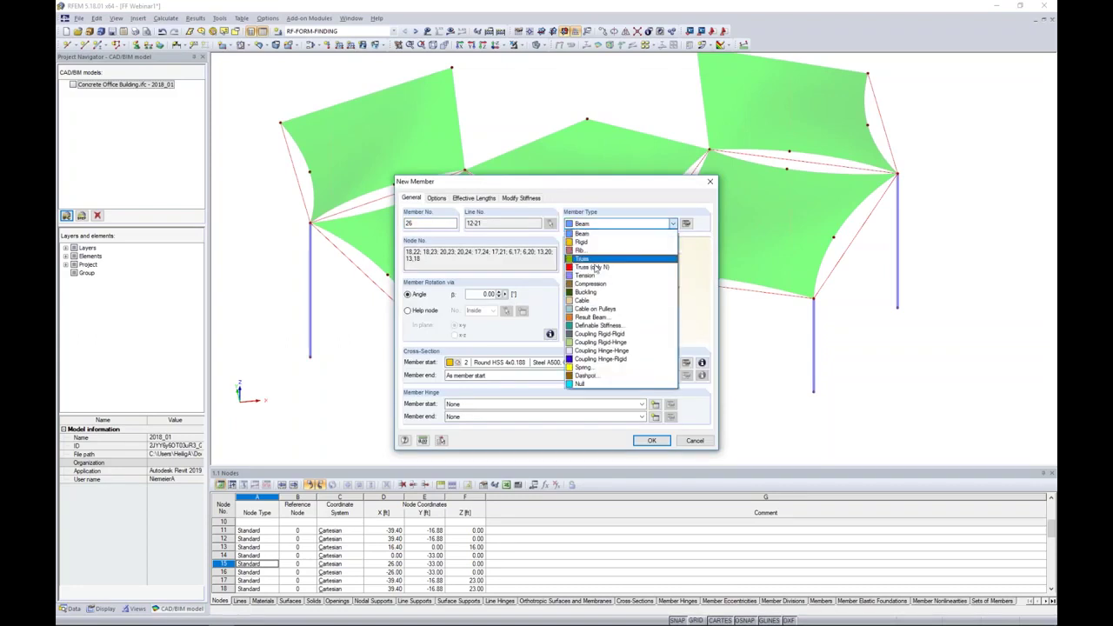
left_click(584, 258)
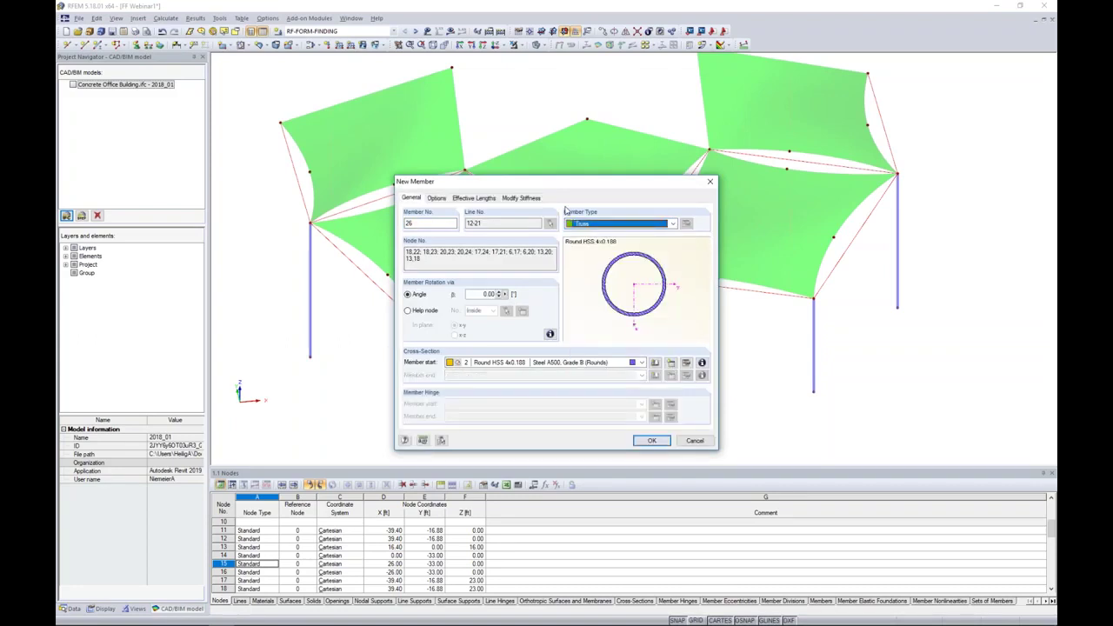
left_click(612, 225)
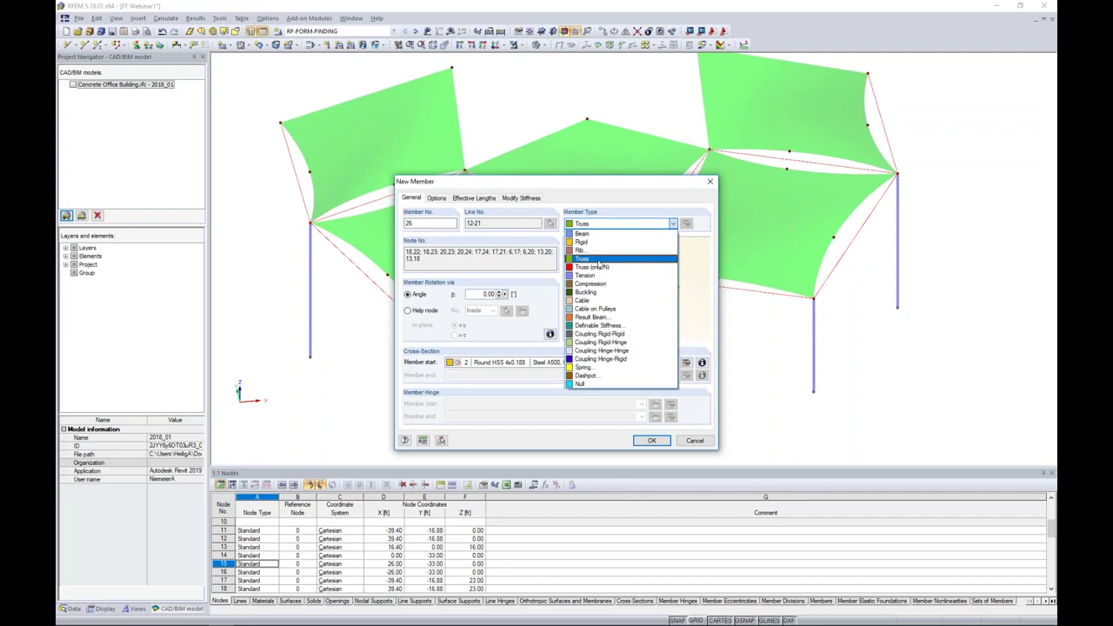
left_click(597, 259)
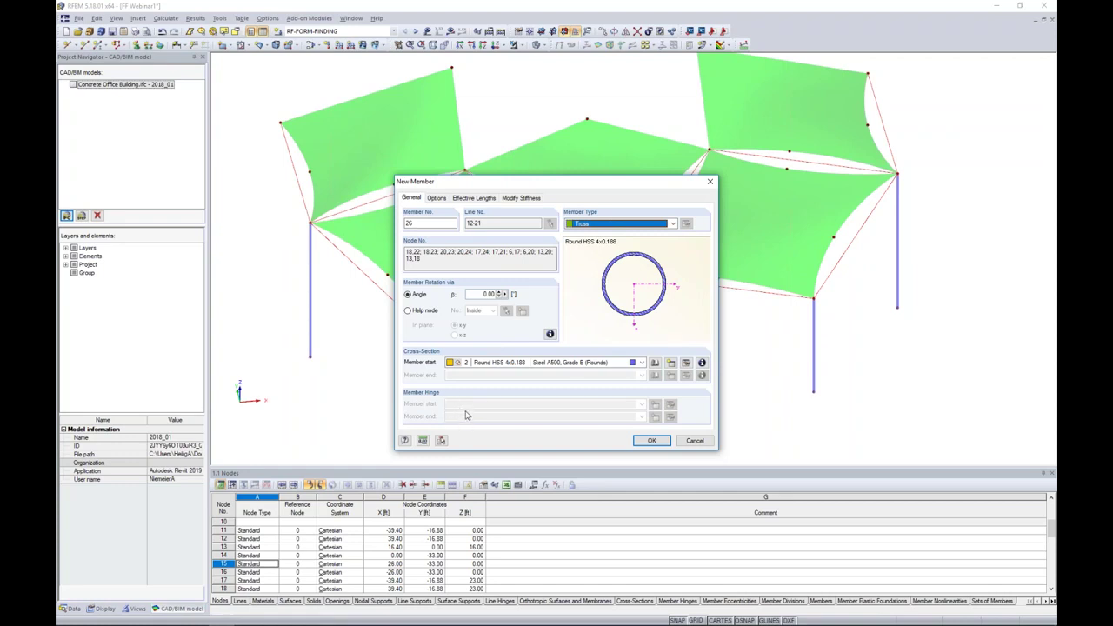
Step: Choose the Round HSS 7.5x0.500 section from the AISC 15 rolled circular hollow sections for the truss members
left_click(654, 362)
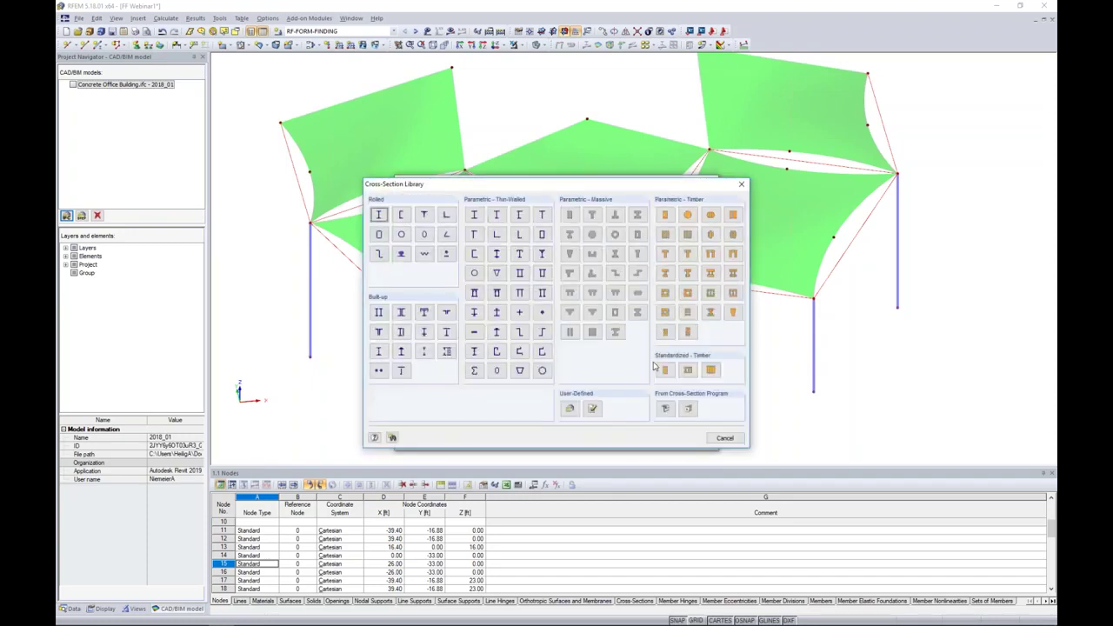
left_click(400, 233)
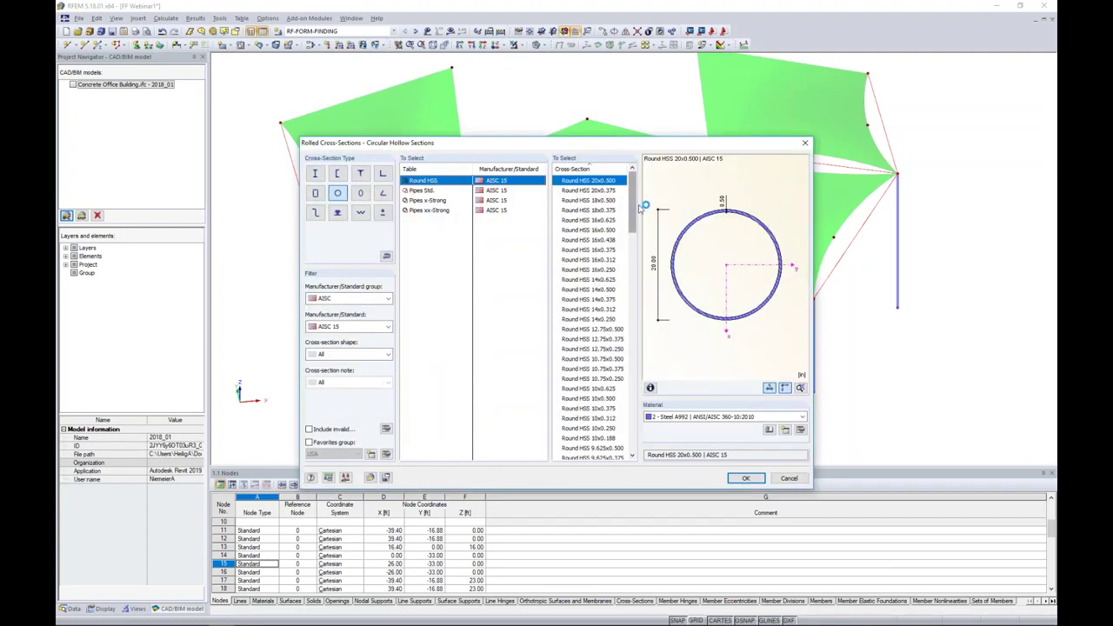
left_click_drag(633, 201, 624, 257)
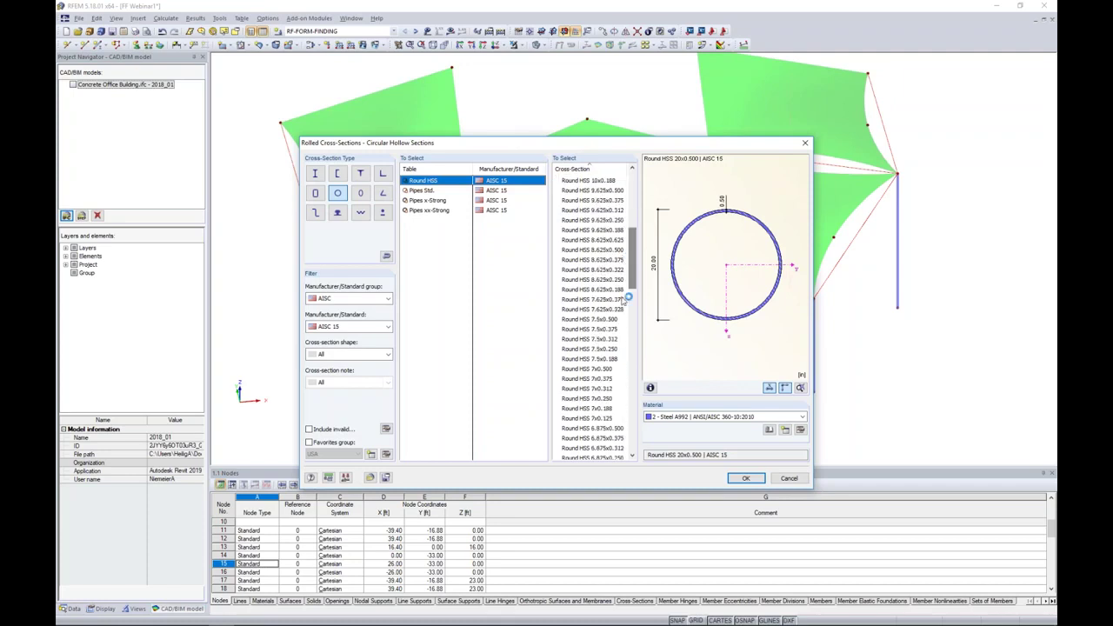
left_click(608, 319)
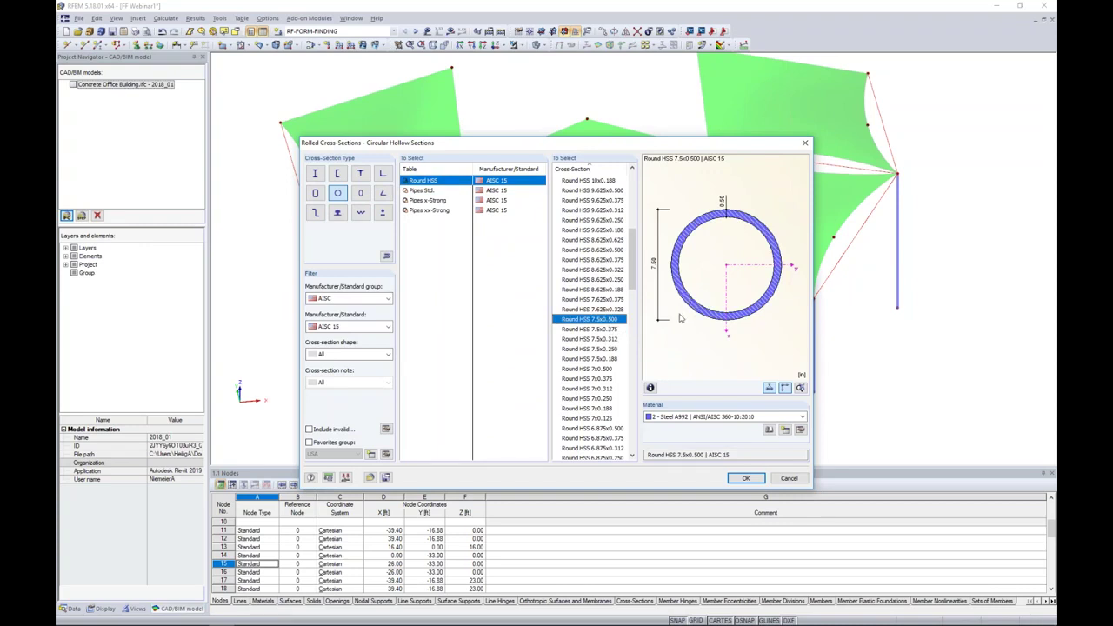
Step: Assign Steel A500, Grade B (Rounds) to the truss section and create the truss members on the frame lines
left_click(683, 416)
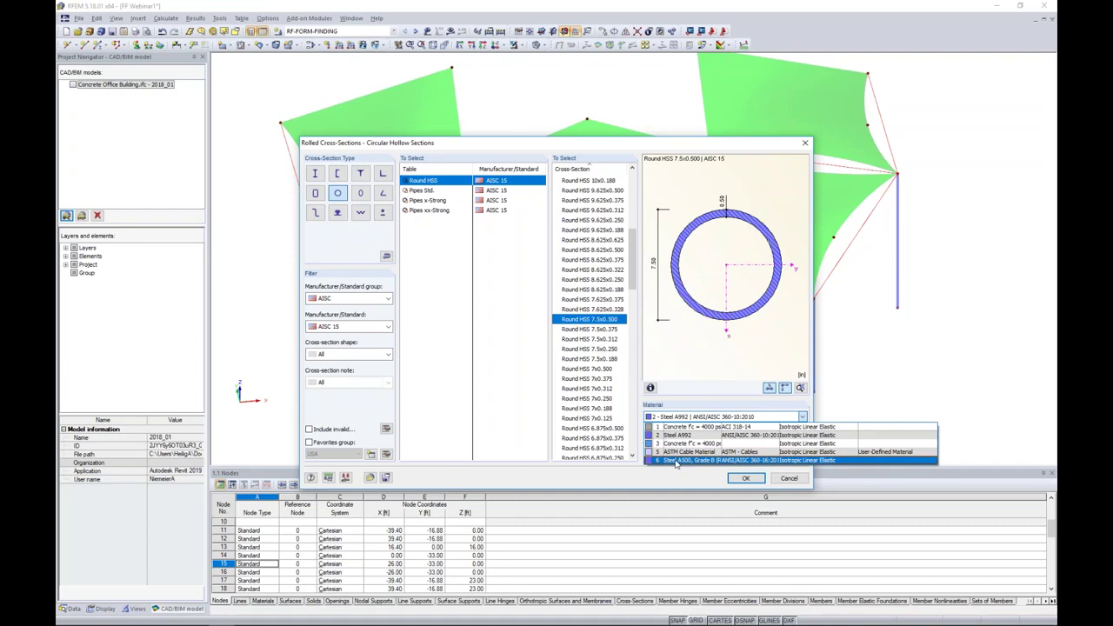
left_click(677, 460)
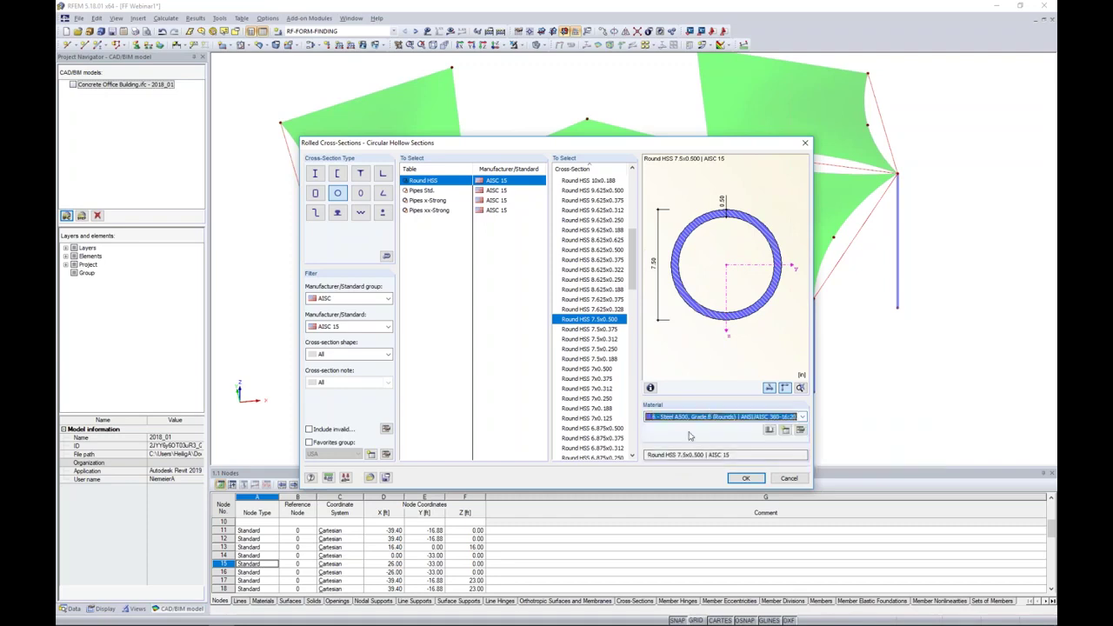
left_click(745, 478)
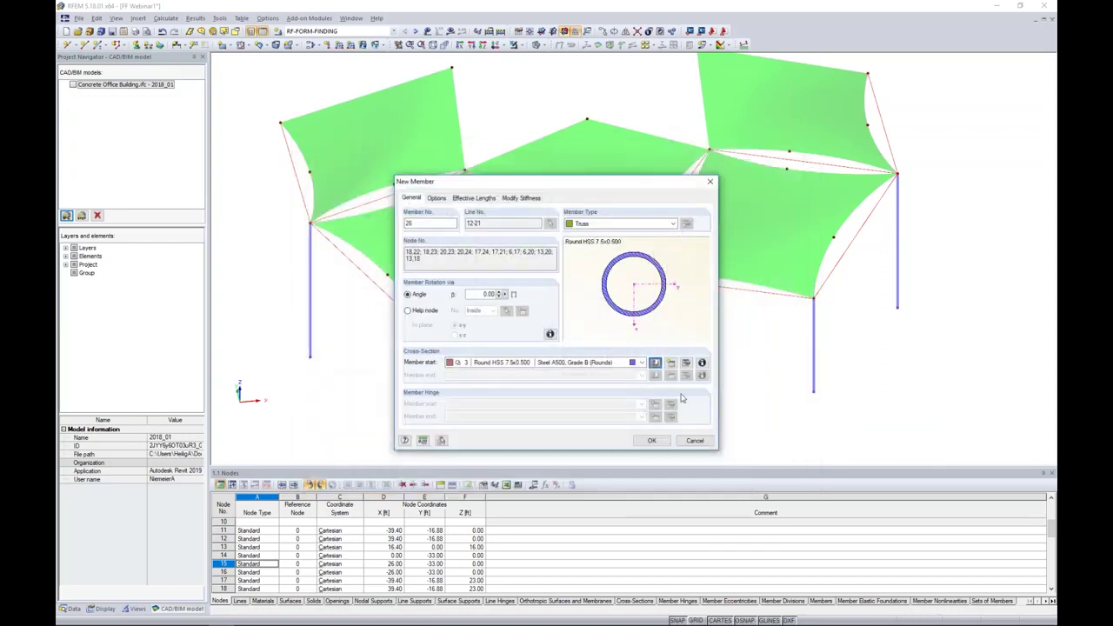
left_click(652, 439)
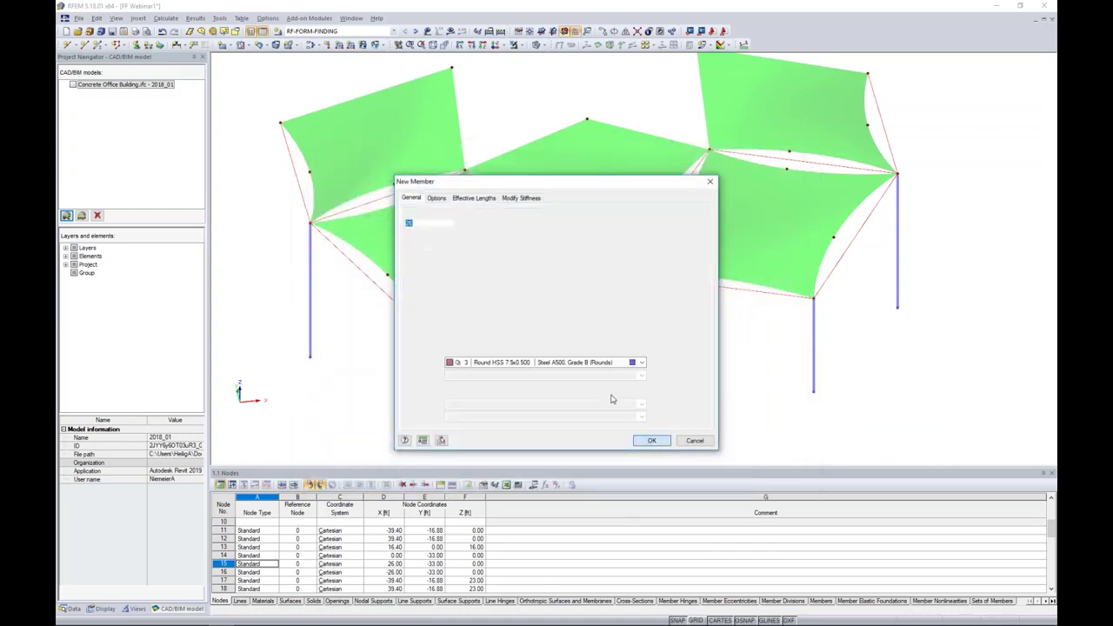
left_click(652, 441)
Step: Start a new nodal support for the column bases and review the available support types
middle_click_drag(700, 356, 700, 251, "ctrl")
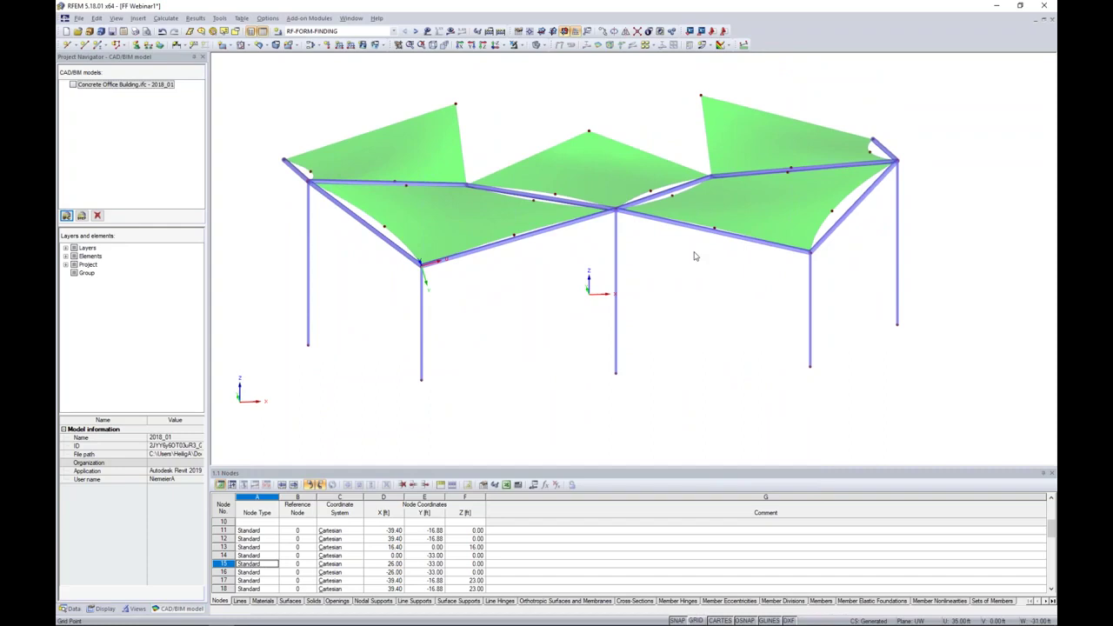
middle_click_drag(691, 285, 656, 287, "ctrl")
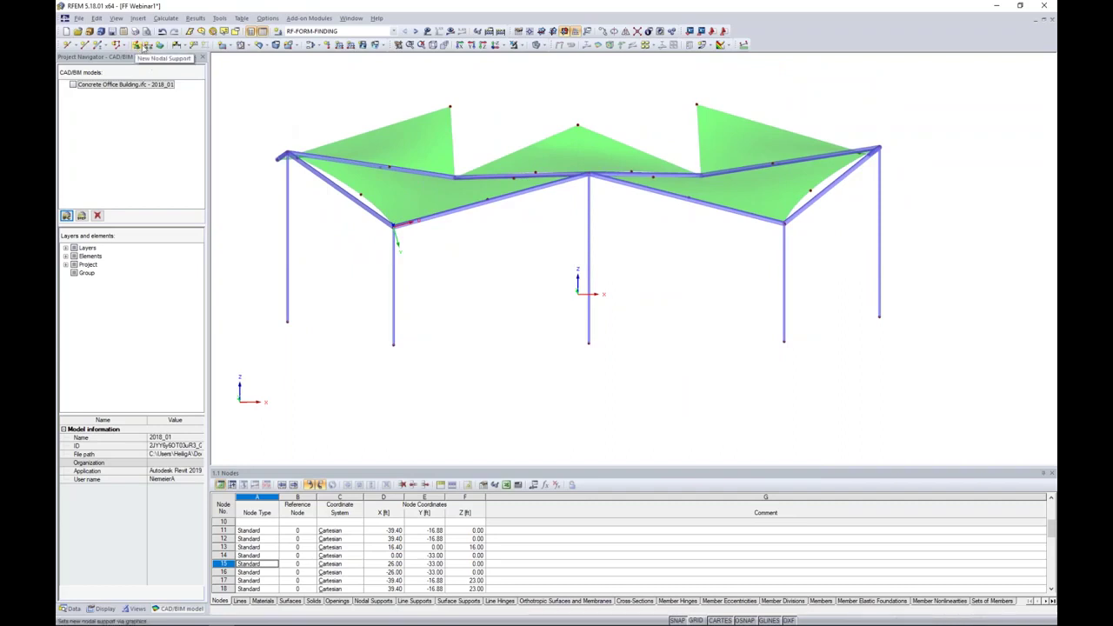
left_click(139, 46)
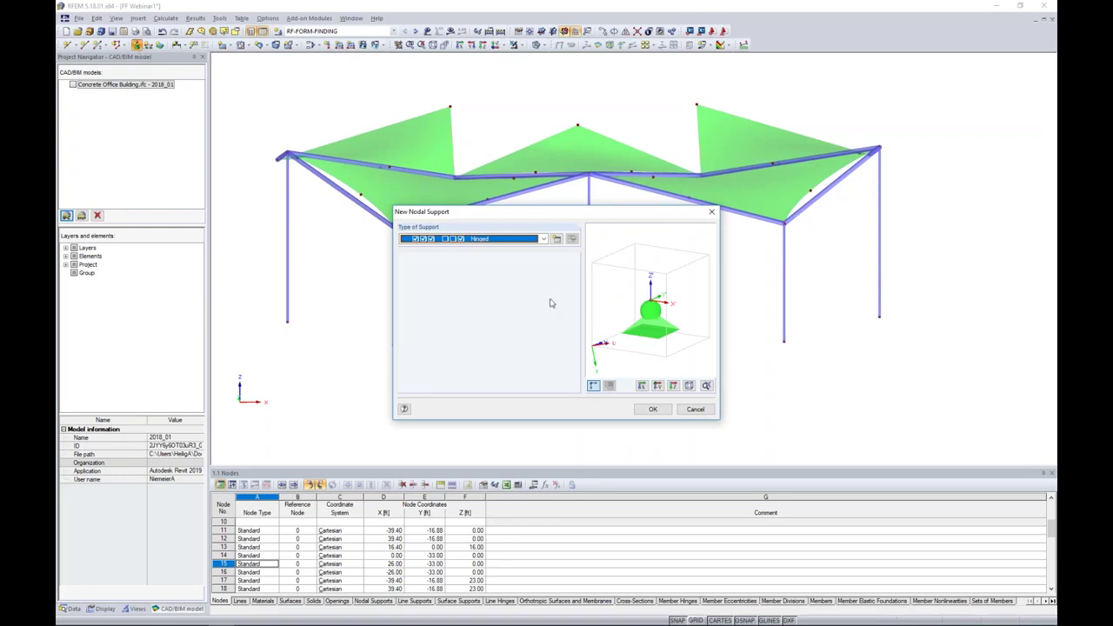
left_click(542, 240)
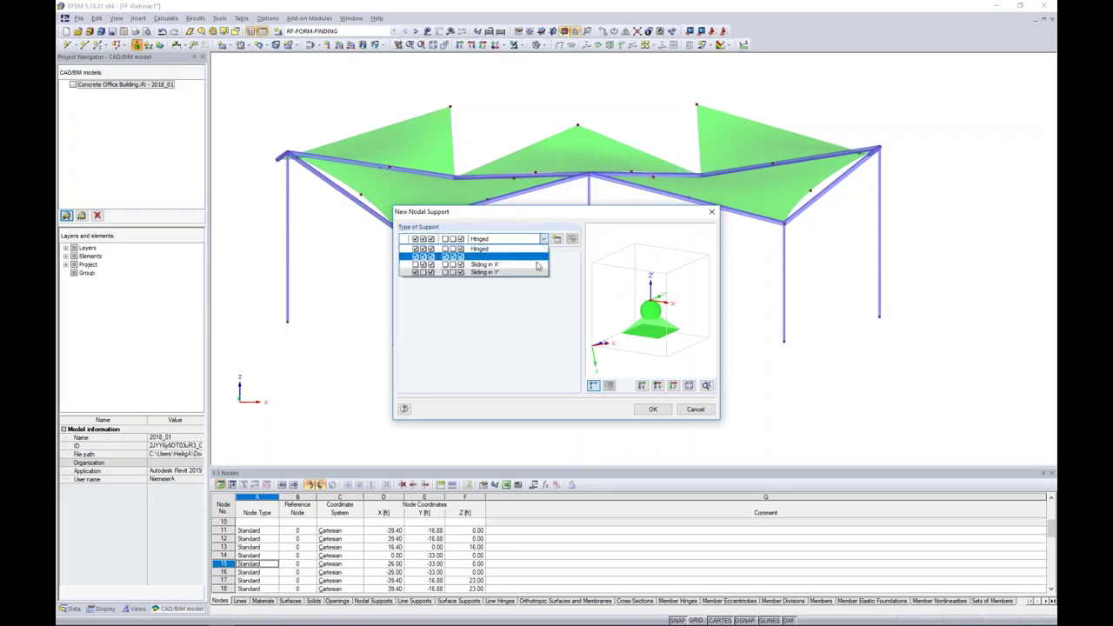
left_click(525, 299)
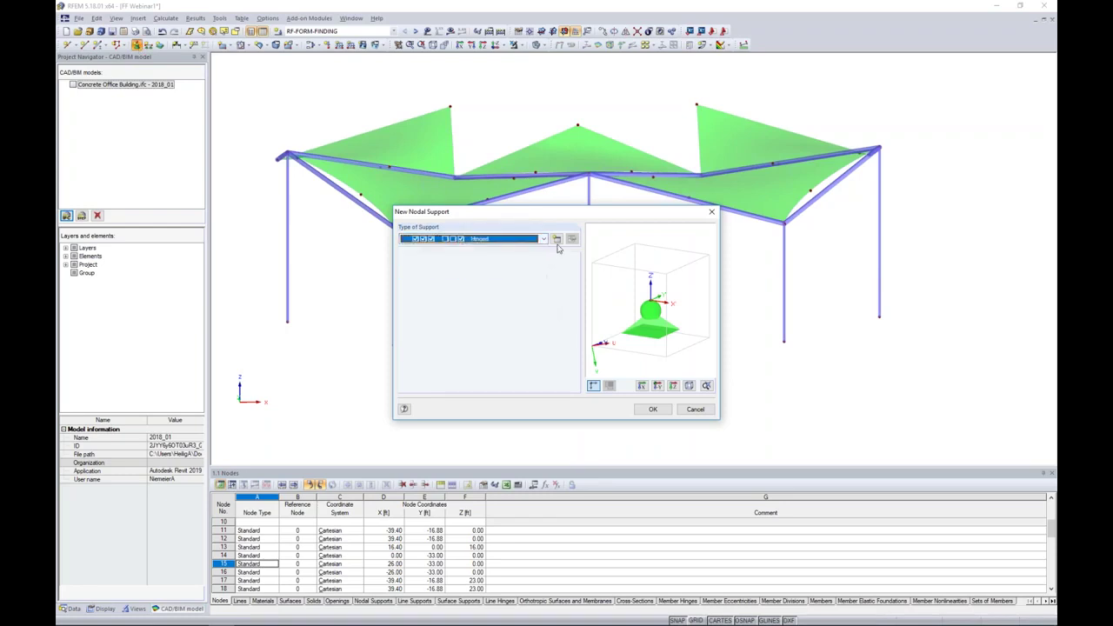
Step: Try the Form-finding stage only nonlinearity for the X-direction support in a new nodal support definition
left_click(557, 240)
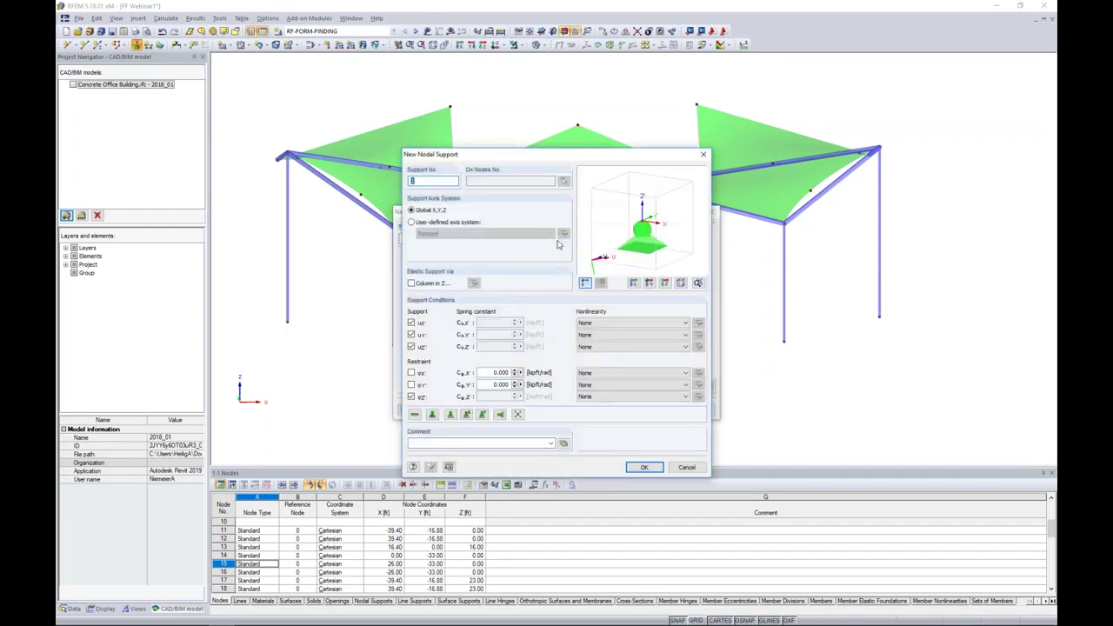
left_click_drag(579, 152, 600, 107)
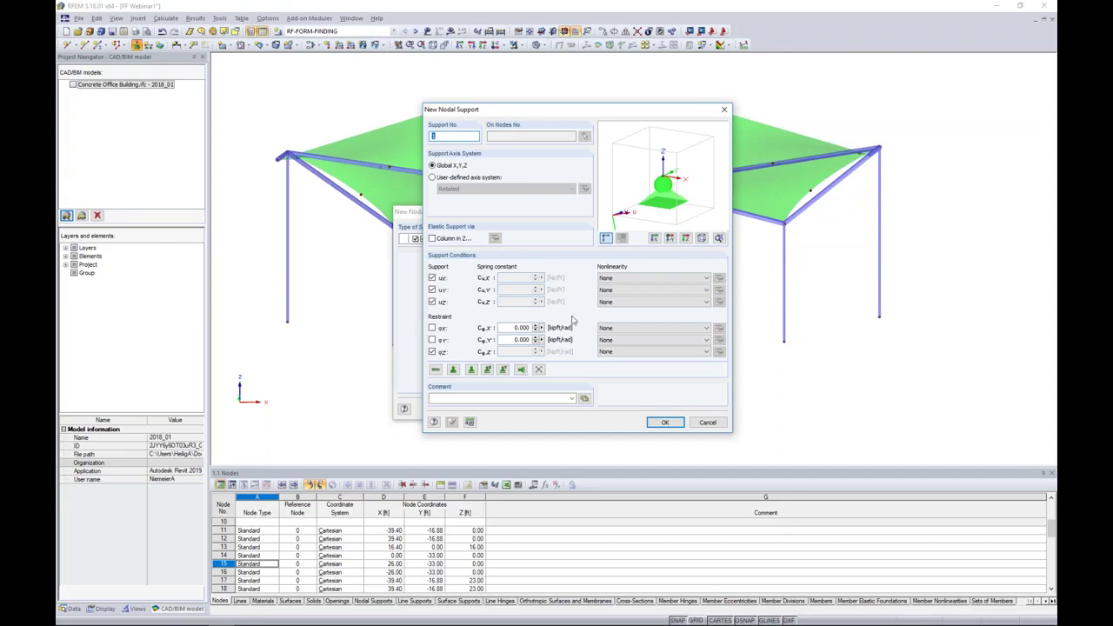
left_click(628, 278)
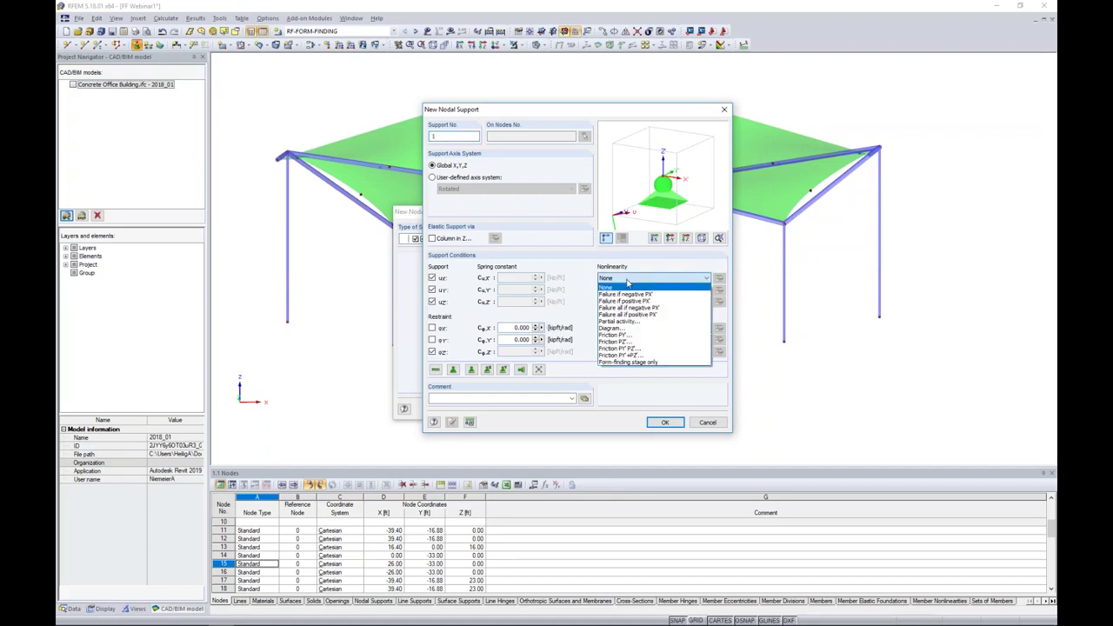
left_click(663, 362)
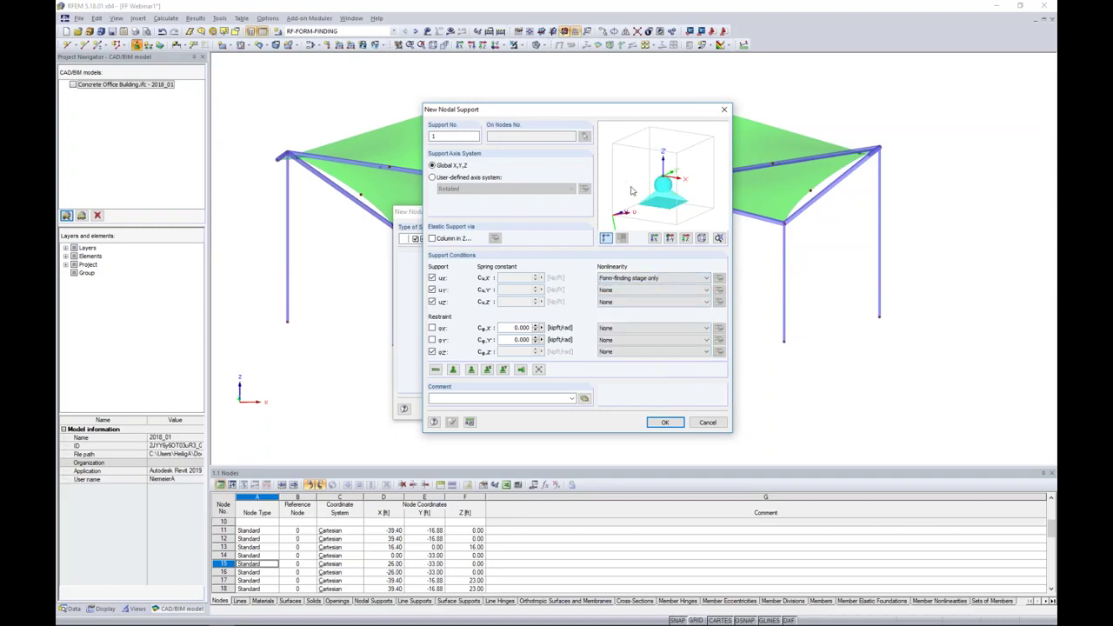
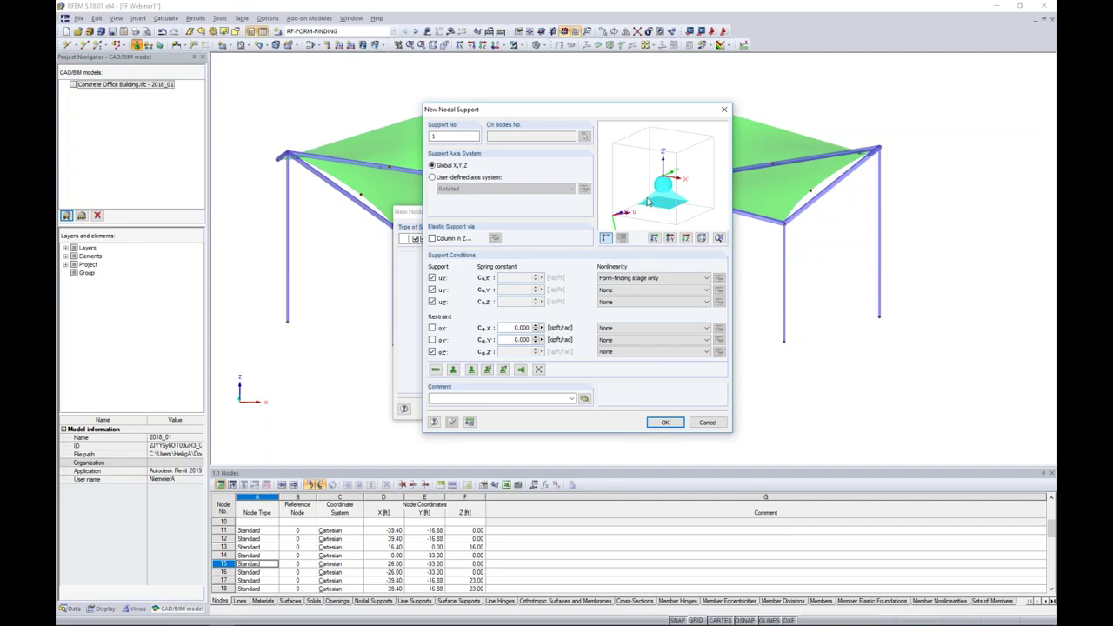
left_click(631, 280)
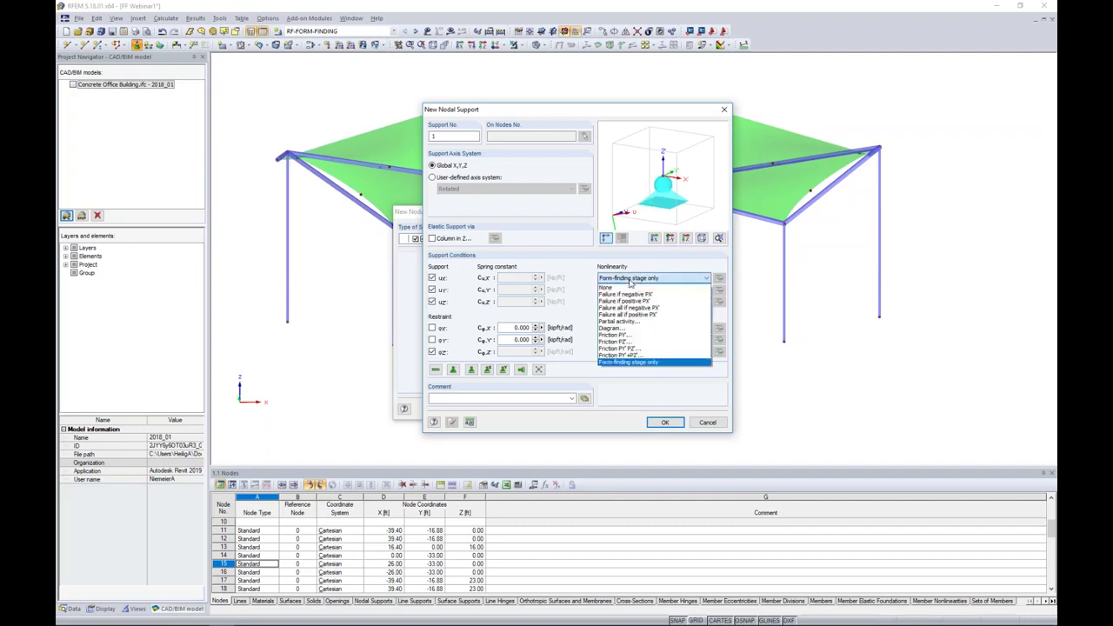
left_click(624, 293)
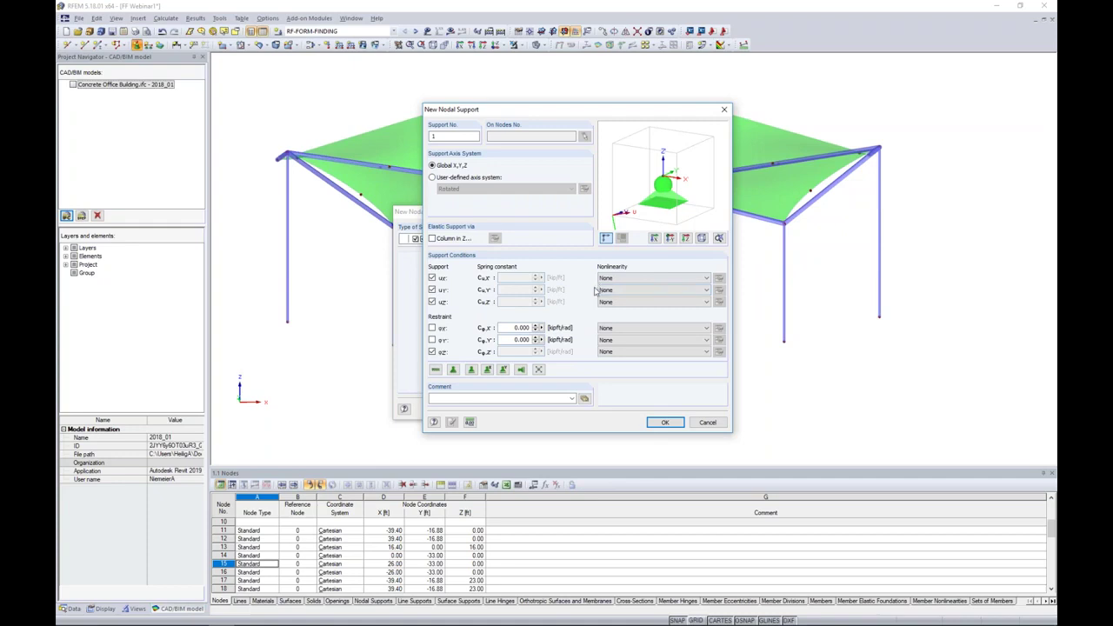
left_click(705, 423)
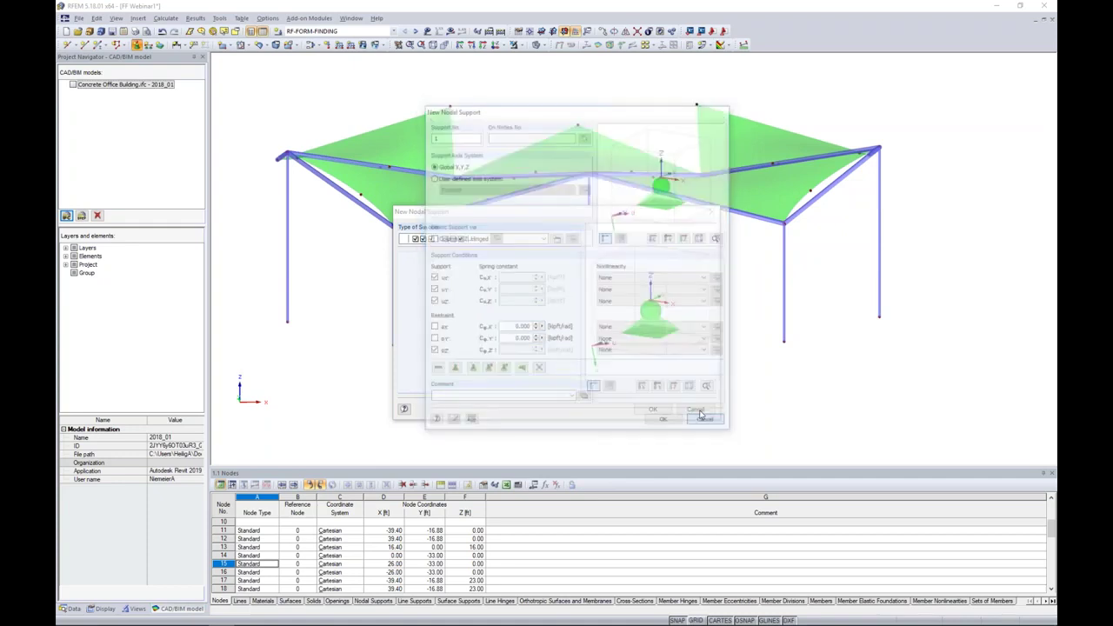
Step: Place Hinged nodal supports at the base nodes of all five columns
left_click(504, 239)
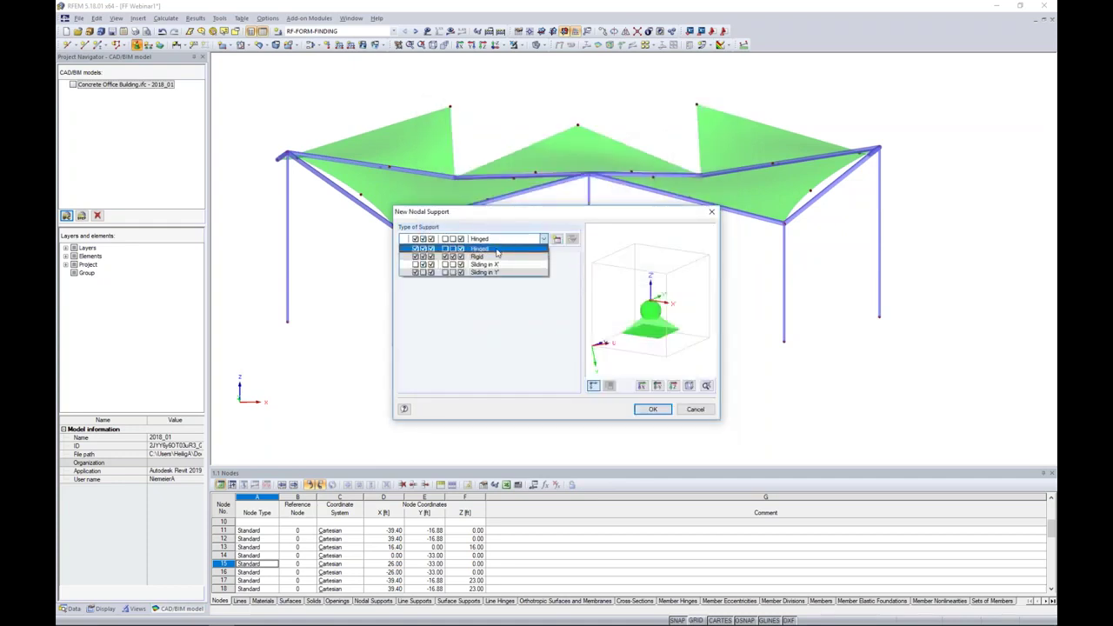
left_click(485, 252)
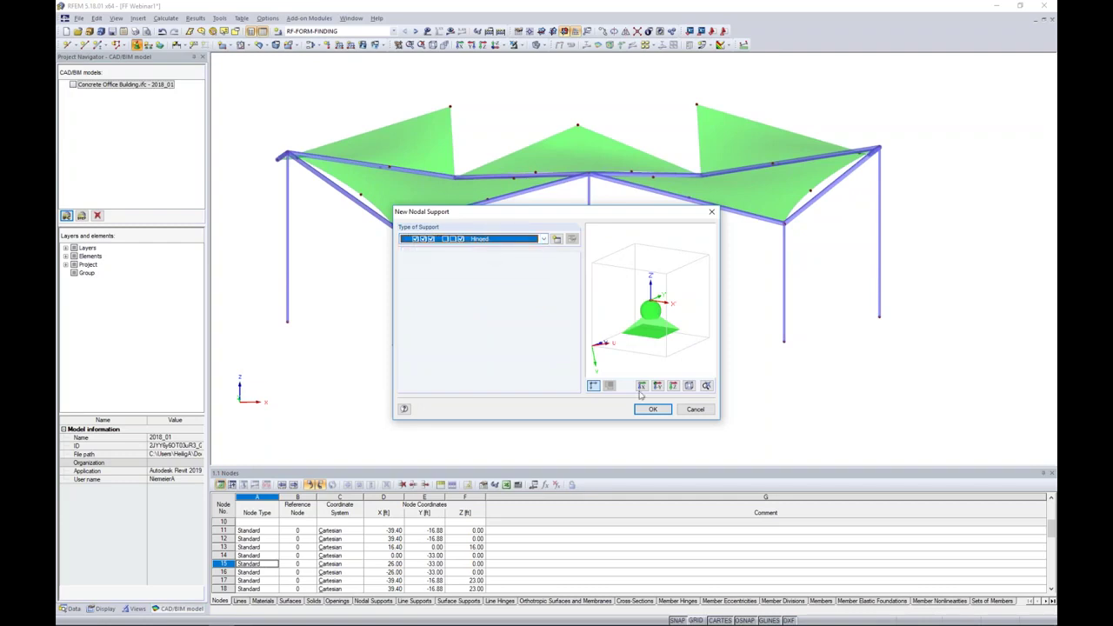
left_click(645, 409)
left_click_drag(265, 304, 923, 391)
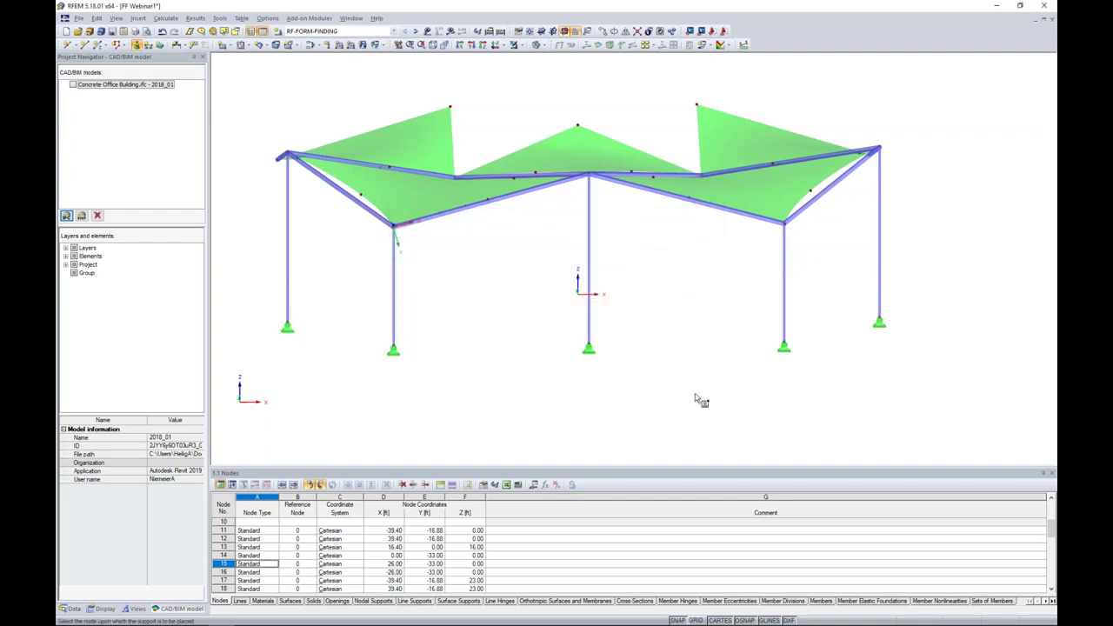
middle_click_drag(534, 284, 554, 321, "ctrl")
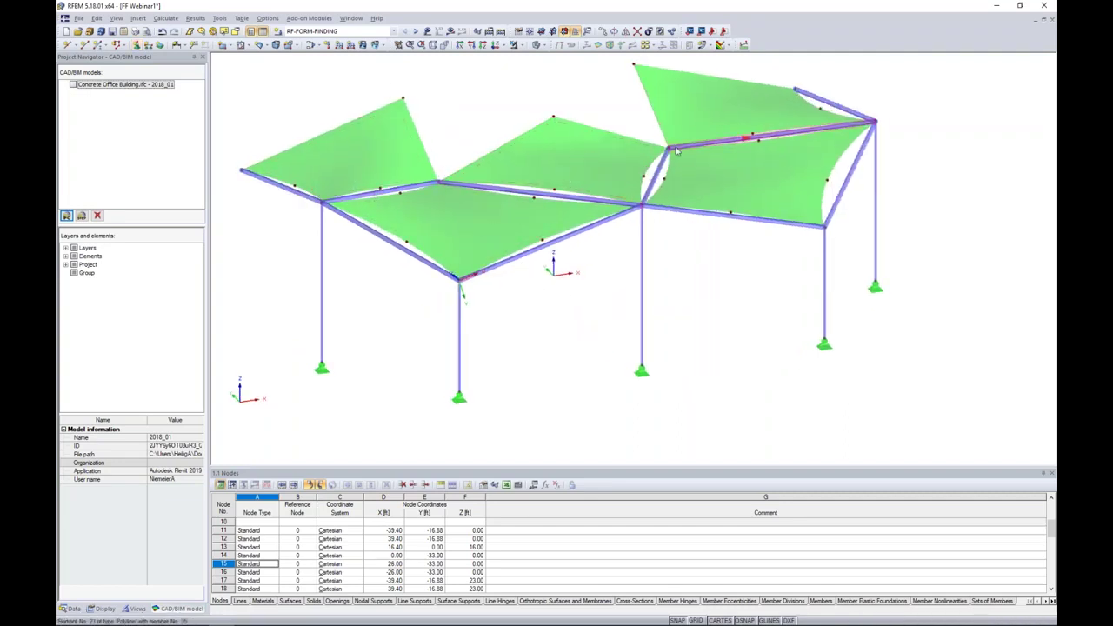
middle_click_drag(626, 130, 662, 161)
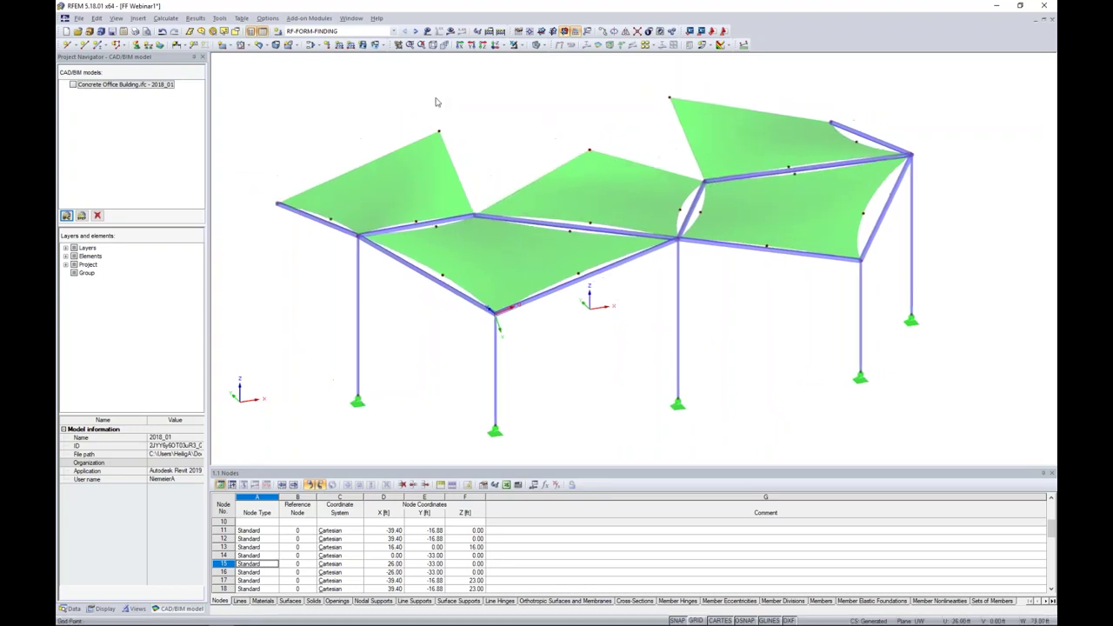
Step: Define a new nodal support type fixed in X, Y and Z translation, with the rotational restraint about Z released
left_click(136, 45)
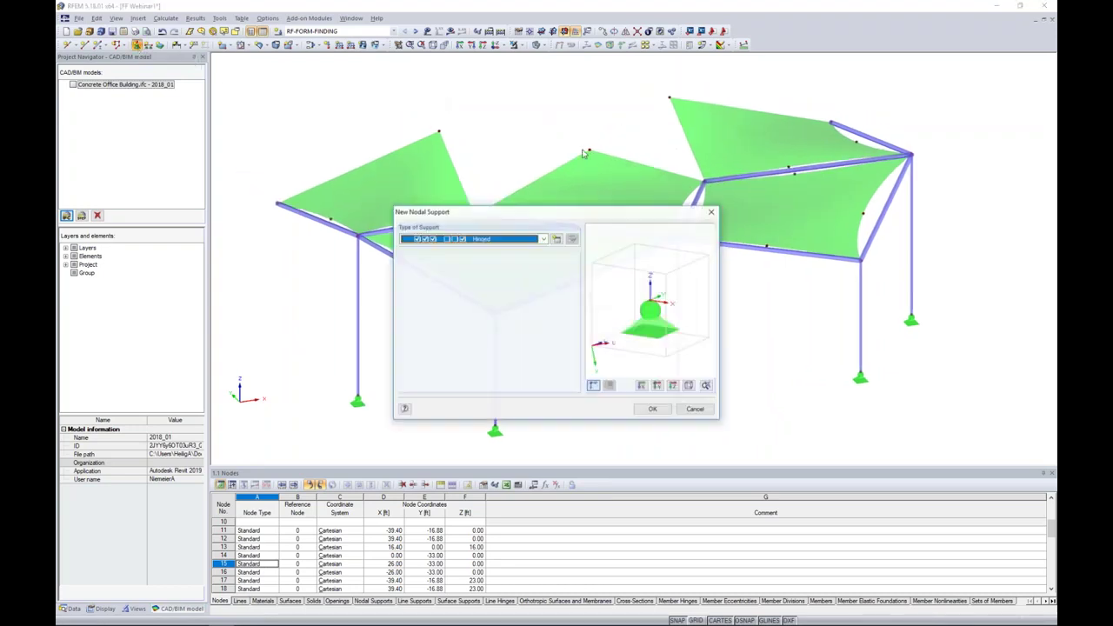
left_click(556, 239)
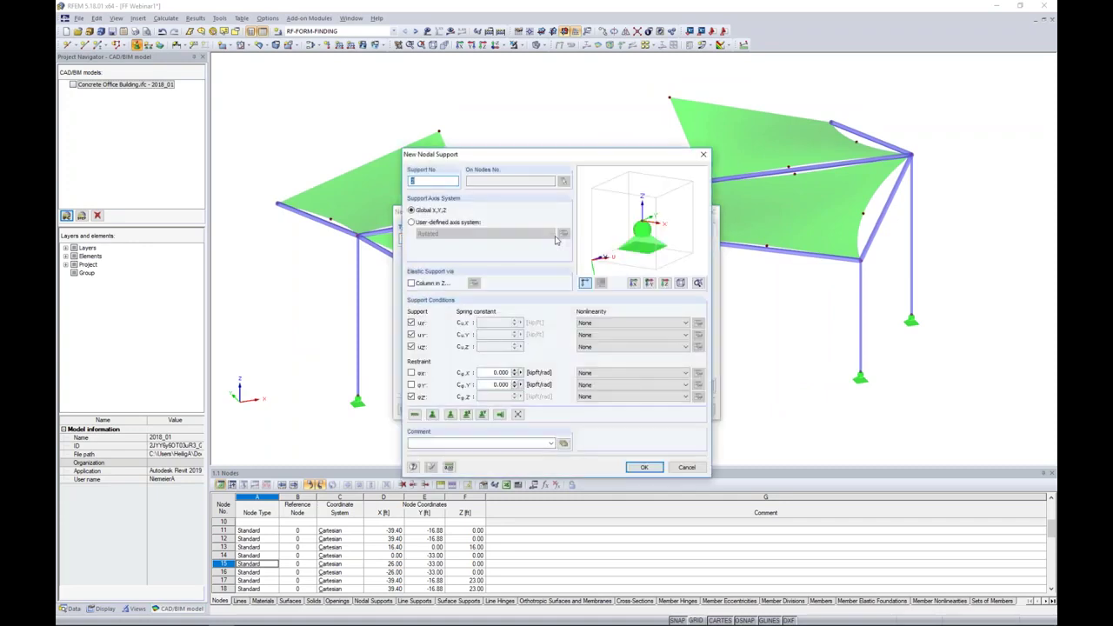
left_click(414, 397)
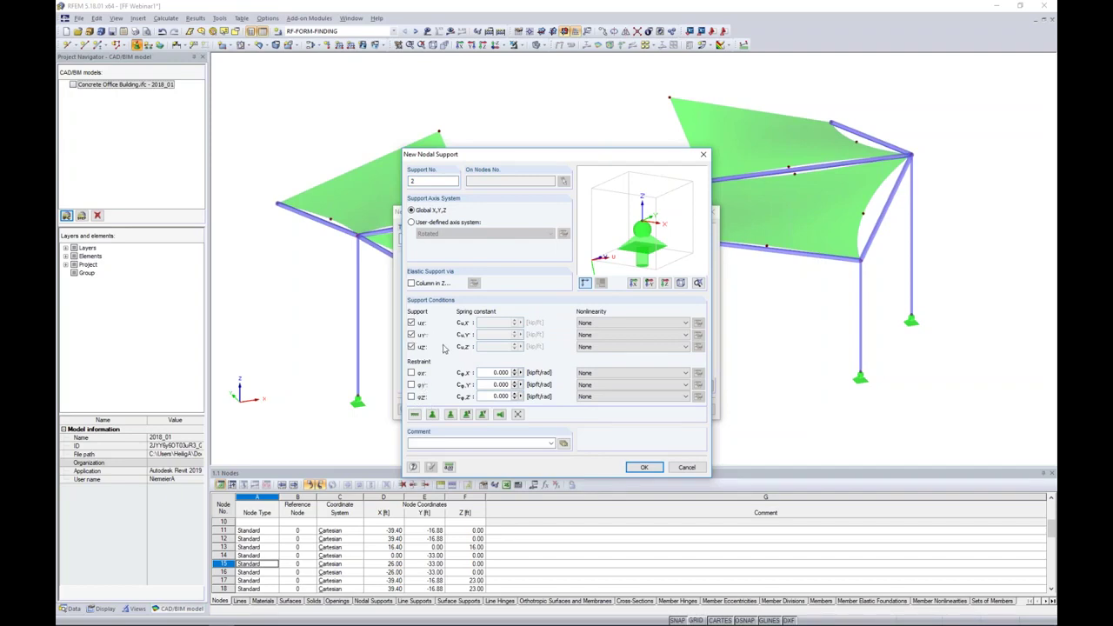
left_click(643, 466)
left_click(650, 411)
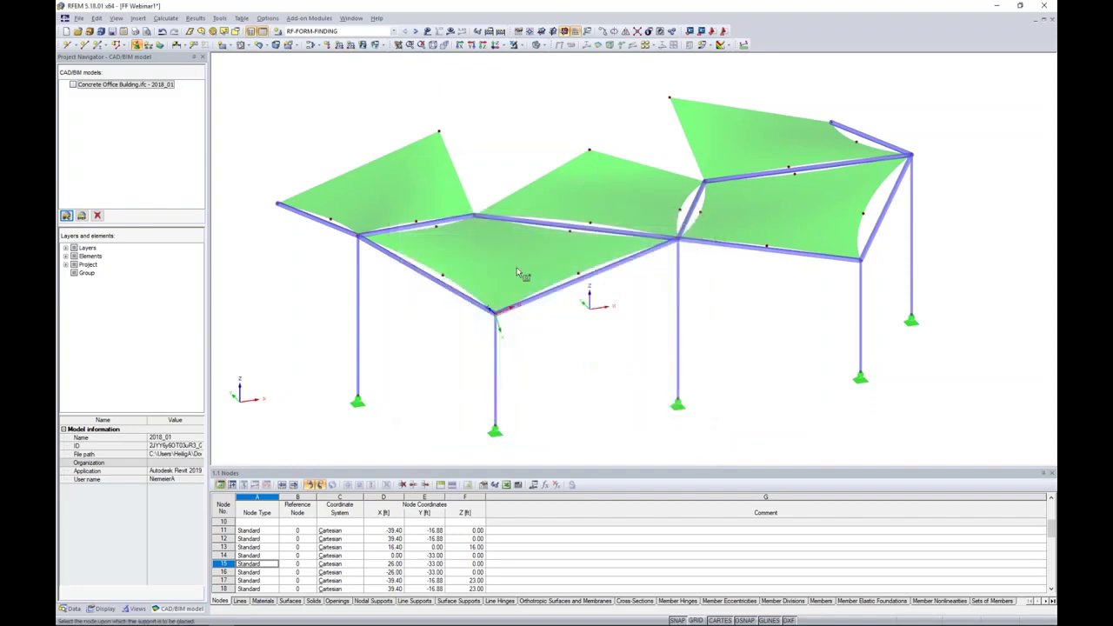
Step: Place the new nodal supports on the seven upper nodes along the rear side of the canopy, including both outer frame ends
left_click(278, 205)
left_click(438, 133)
left_click(475, 216)
left_click(588, 150)
left_click(702, 181)
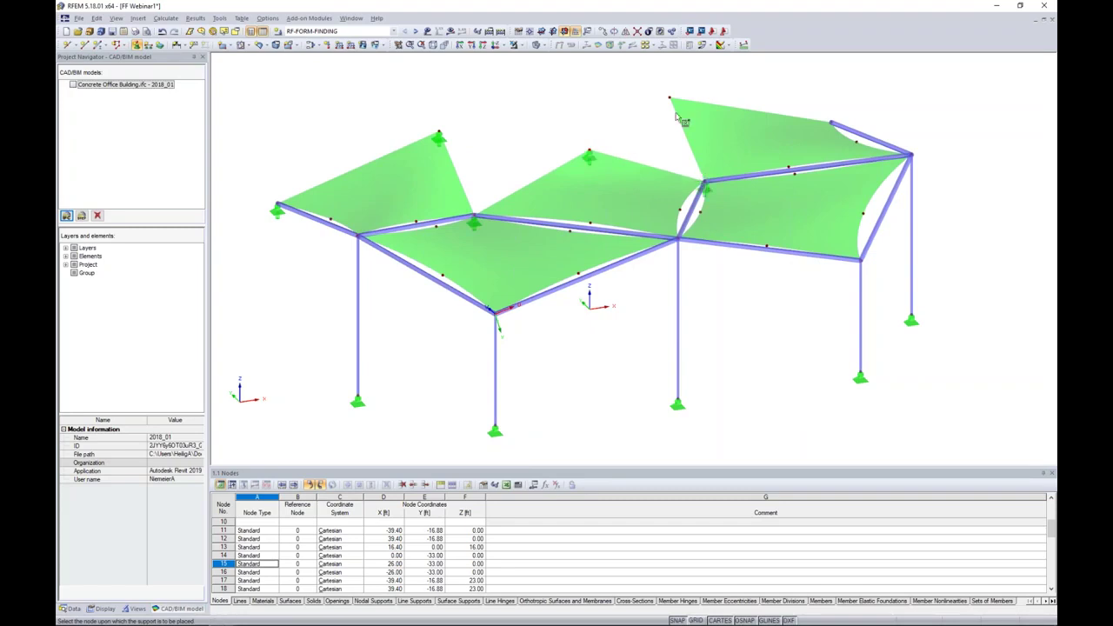
left_click(670, 99)
left_click(831, 124)
middle_click_drag(1004, 253, 911, 268, "ctrl")
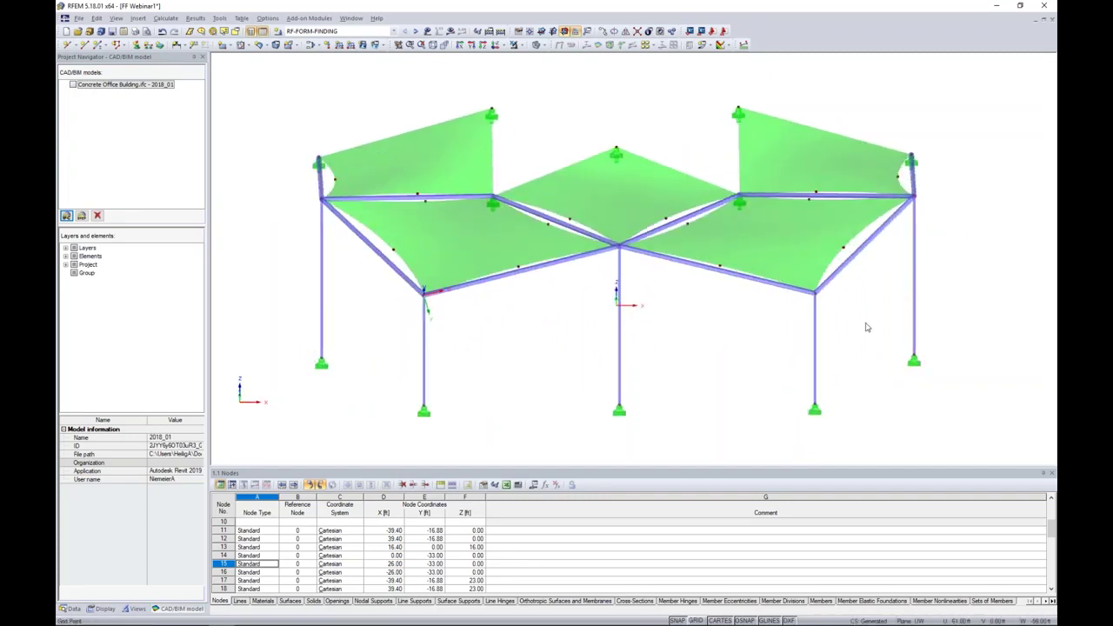
Step: Review the model's cross-sections and materials and check which members use each HSS section
left_click(73, 608)
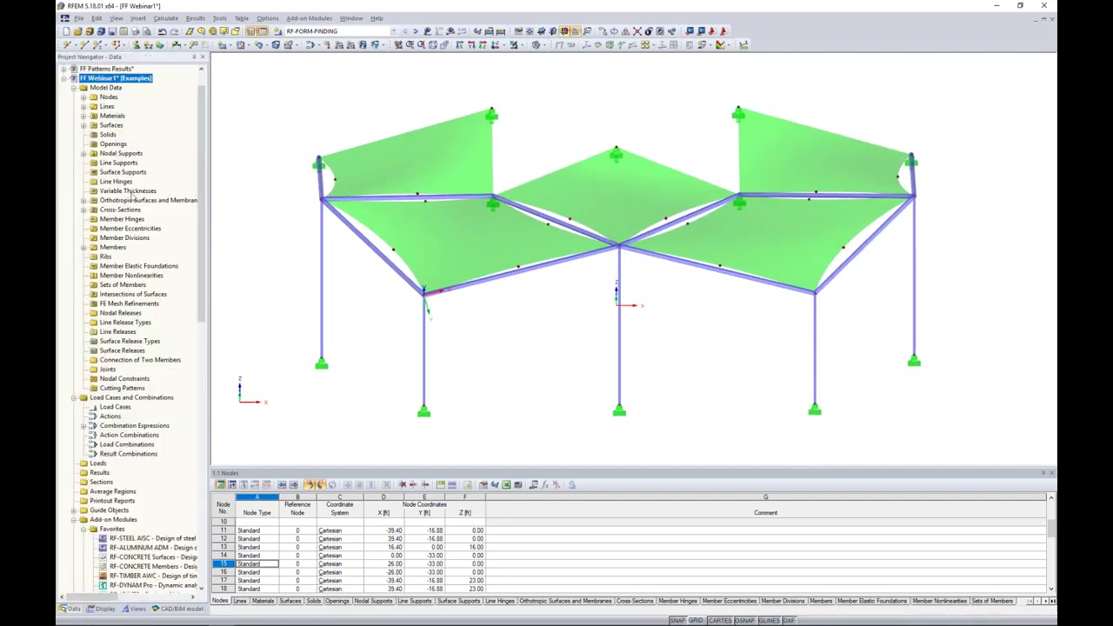
left_click(85, 211)
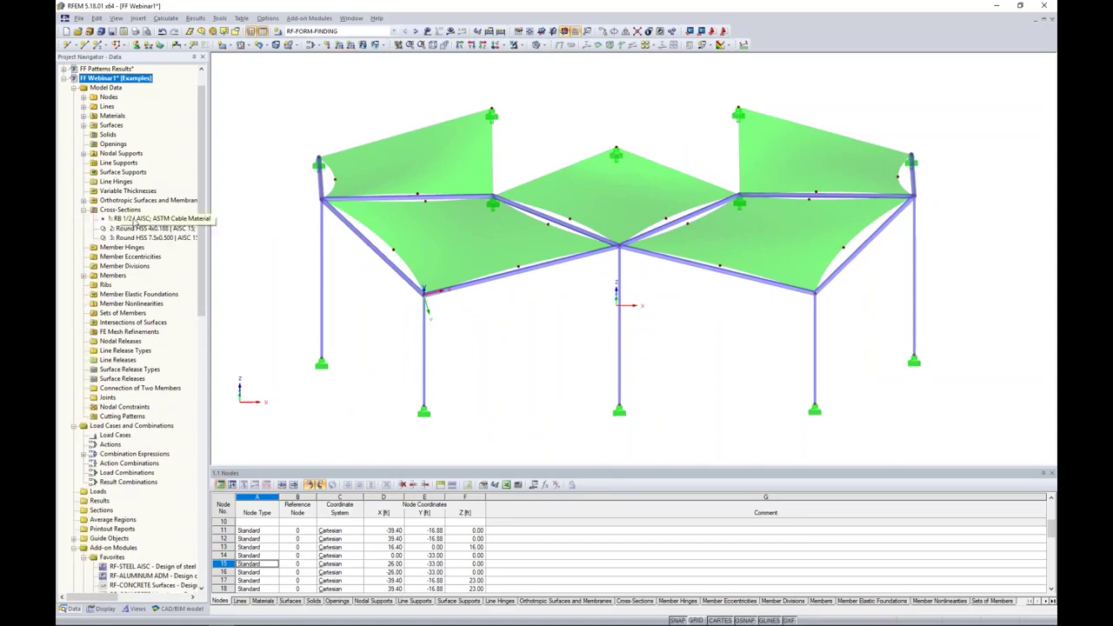
left_click(84, 115)
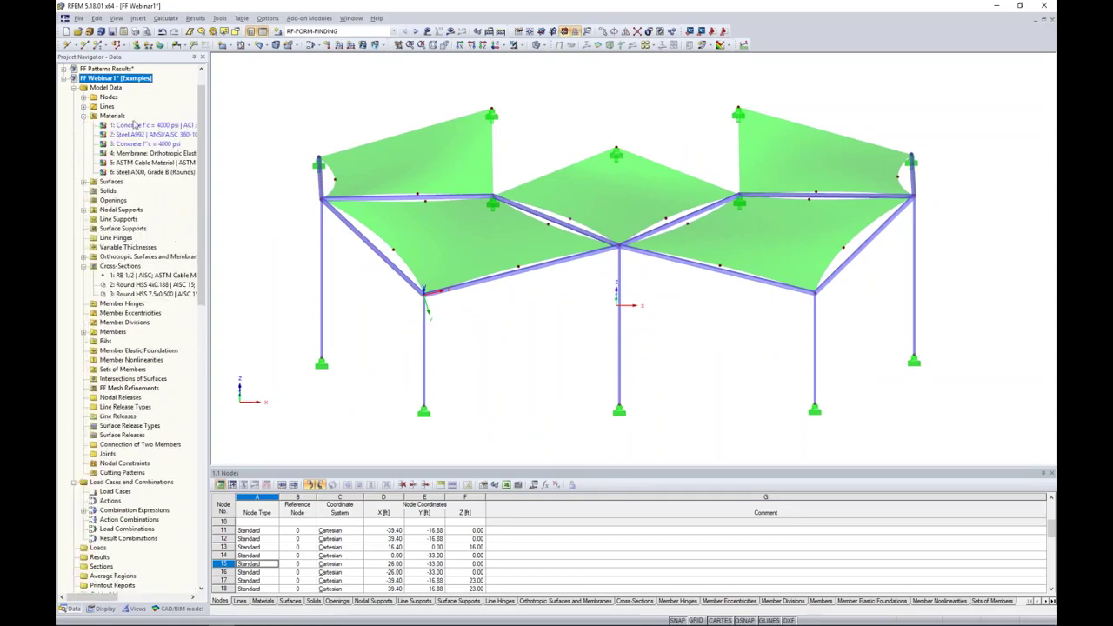
left_click(138, 284)
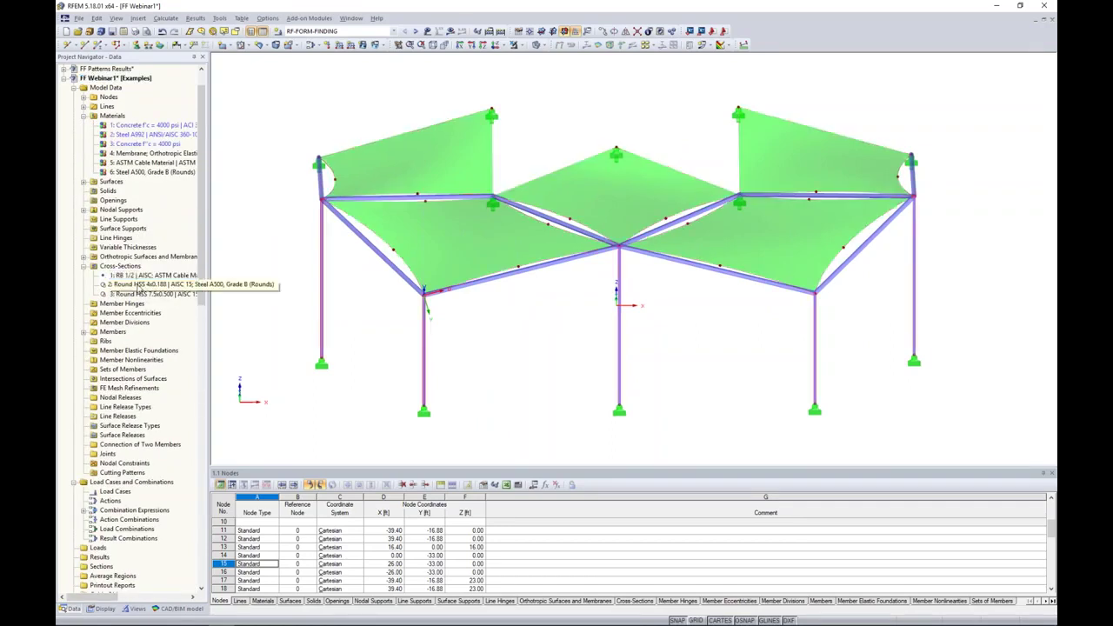
left_click(139, 293)
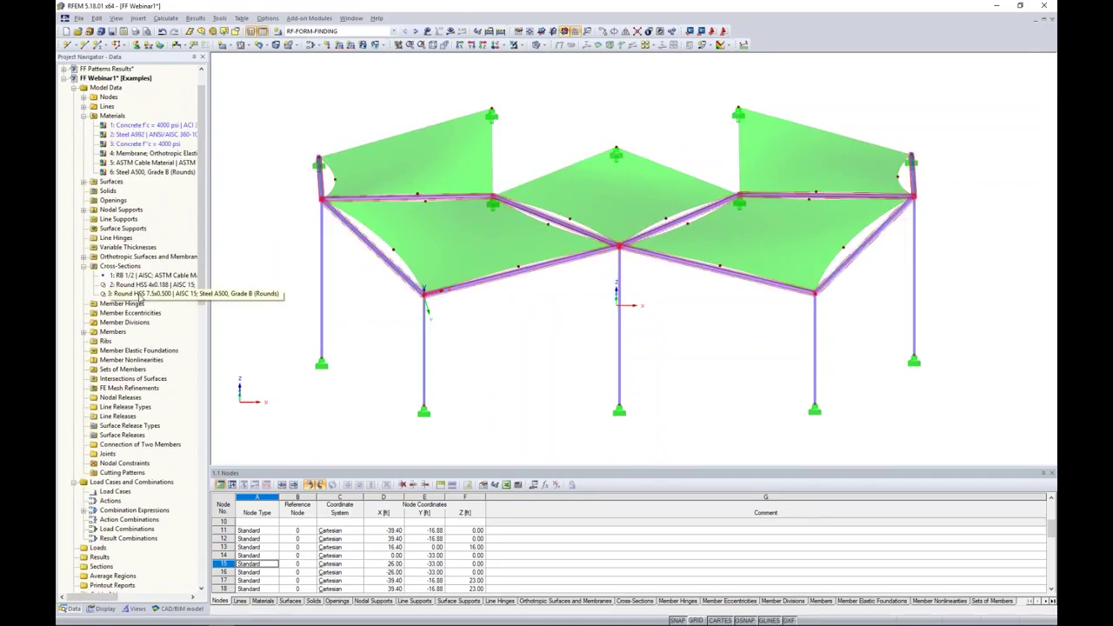
left_click(127, 172)
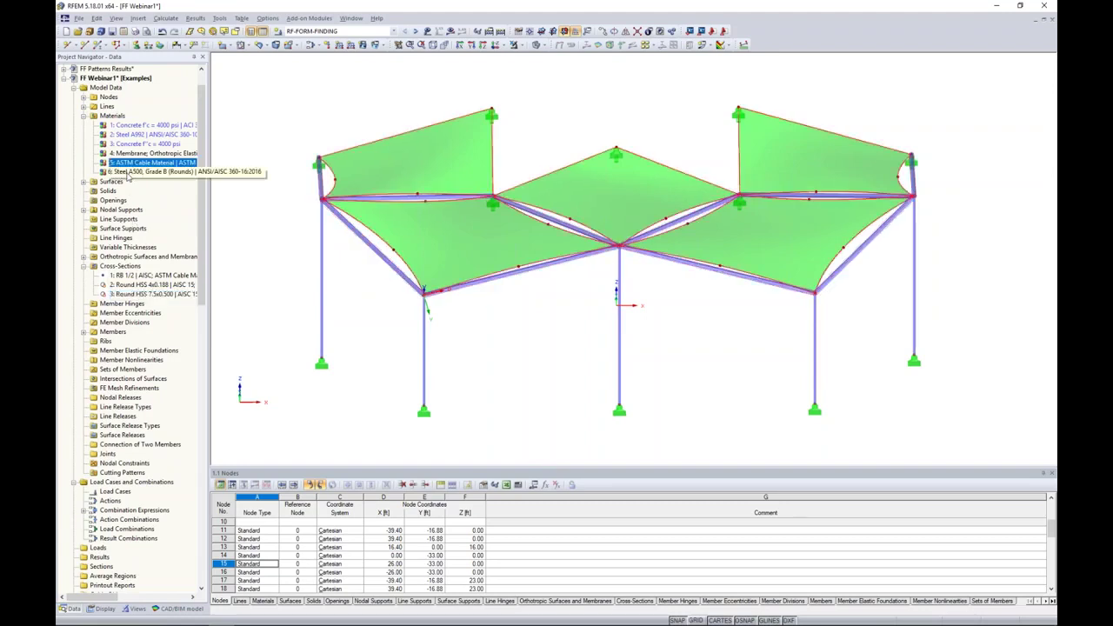
double_click(111, 116)
left_click(86, 209)
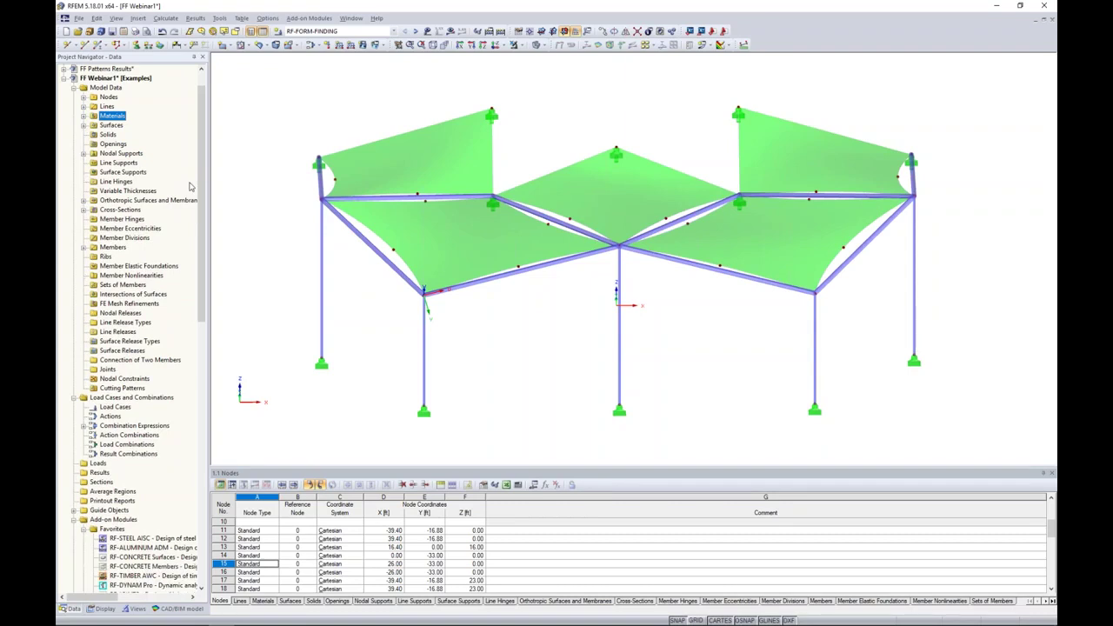
Step: Run the RF-FORM-FINDING calculation for the canopy model
left_click(393, 31)
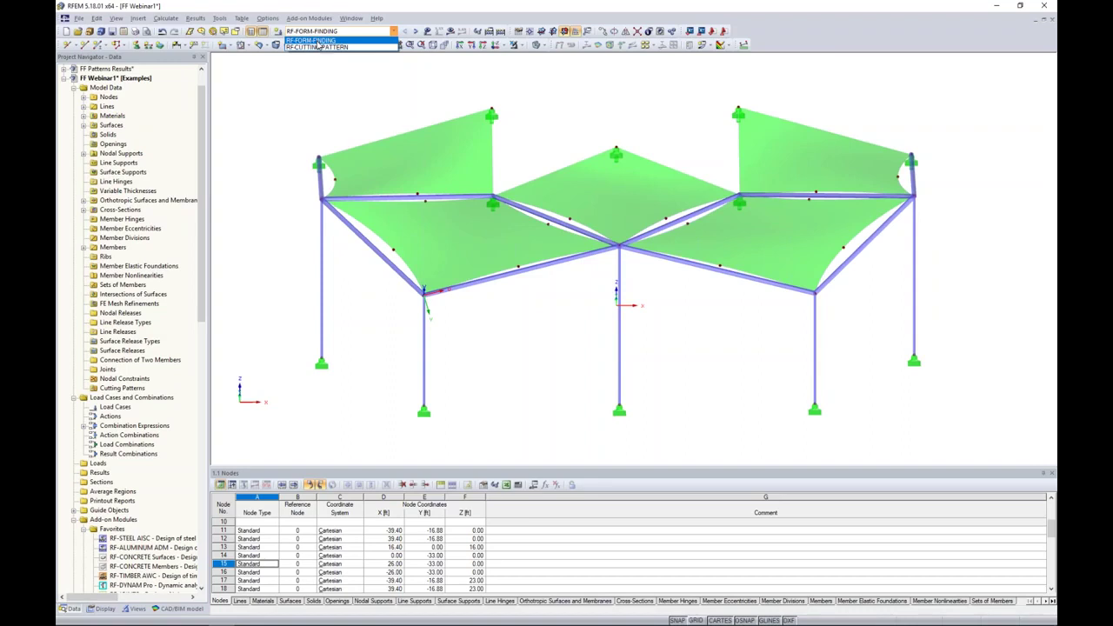
left_click(344, 40)
left_click(451, 32)
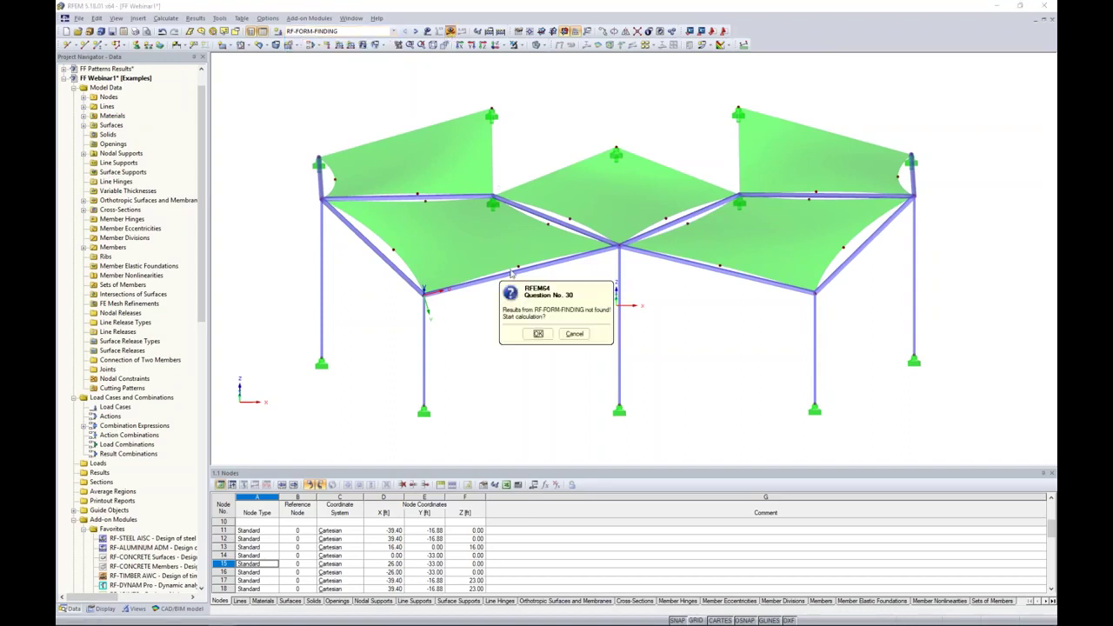
left_click(532, 336)
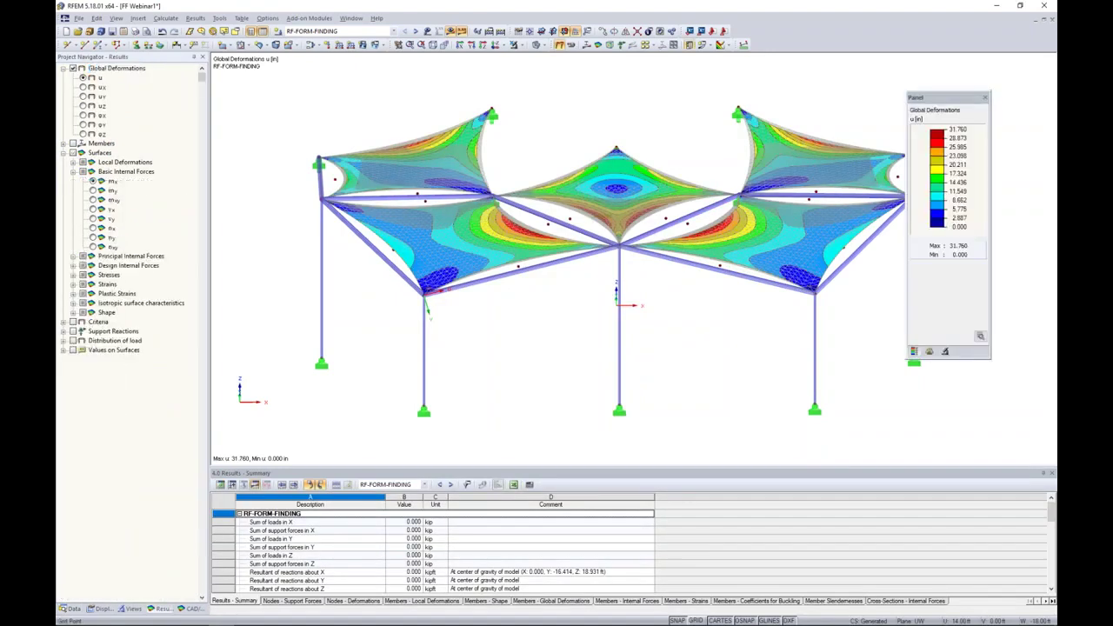
middle_click_drag(680, 309, 640, 295)
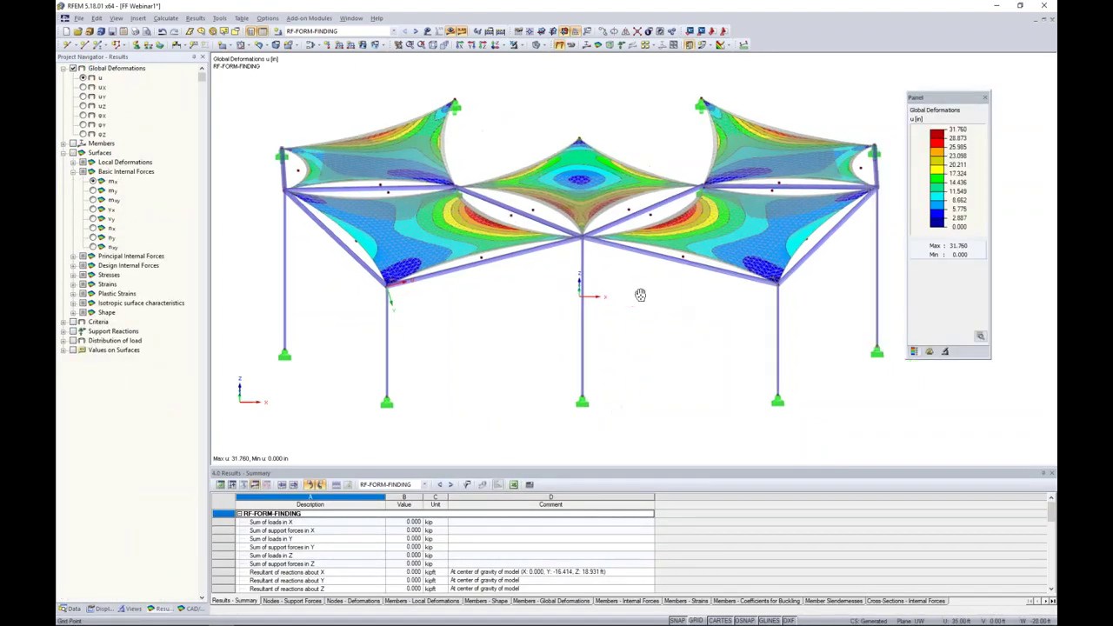
Step: Show the global deformations with a smooth color transition and examine the form-found membranes from several angles
left_click(979, 336)
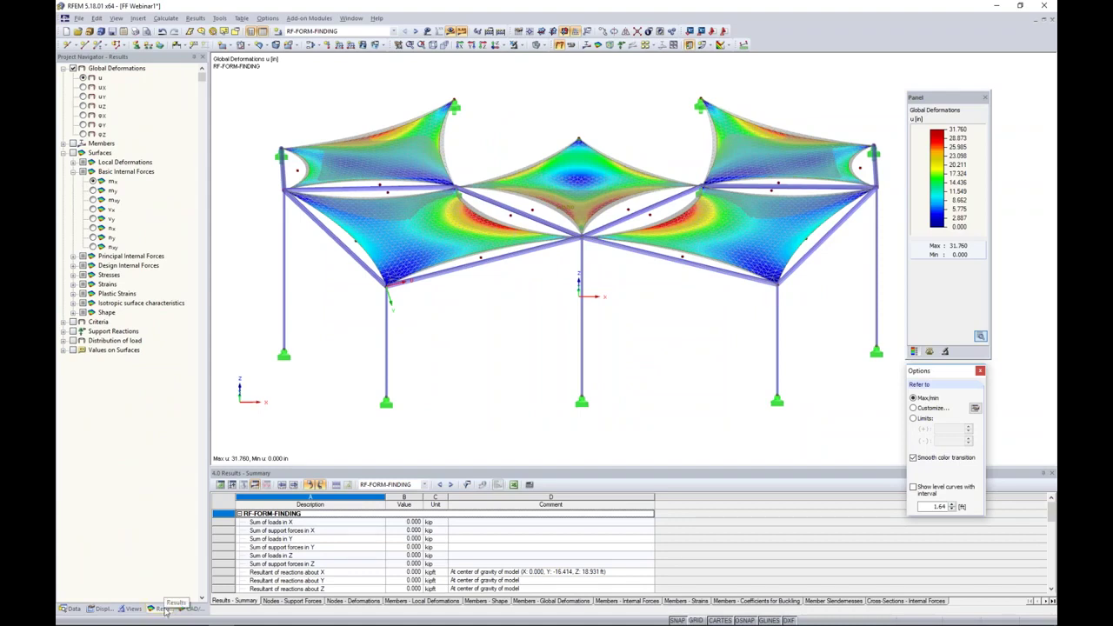
left_click(981, 372)
middle_click_drag(641, 292, 668, 328, "ctrl")
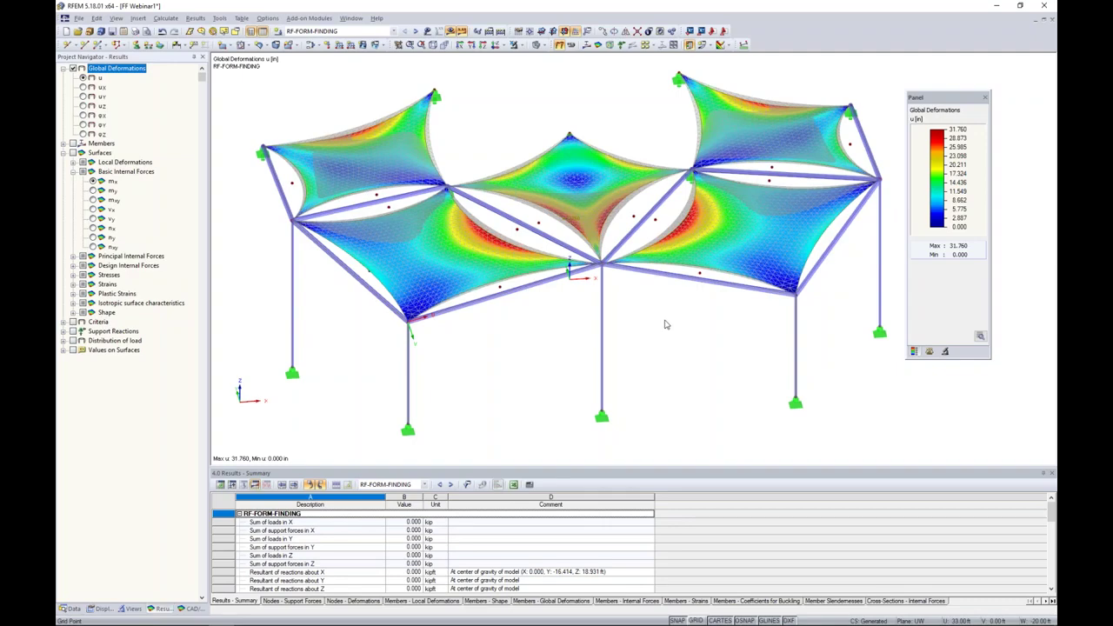
middle_click_drag(682, 345, 748, 319, "ctrl")
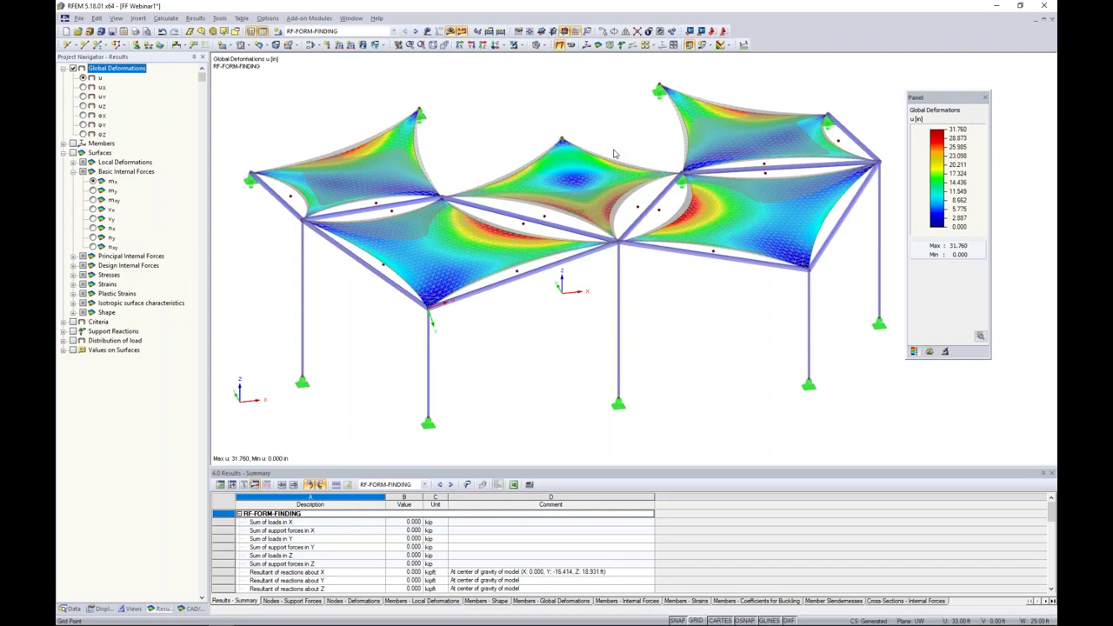
mouse_move(709, 313)
middle_mouse_down("ctrl")
mouse_move(725, 313)
mouse_move(692, 303)
middle_mouse_up("ctrl")
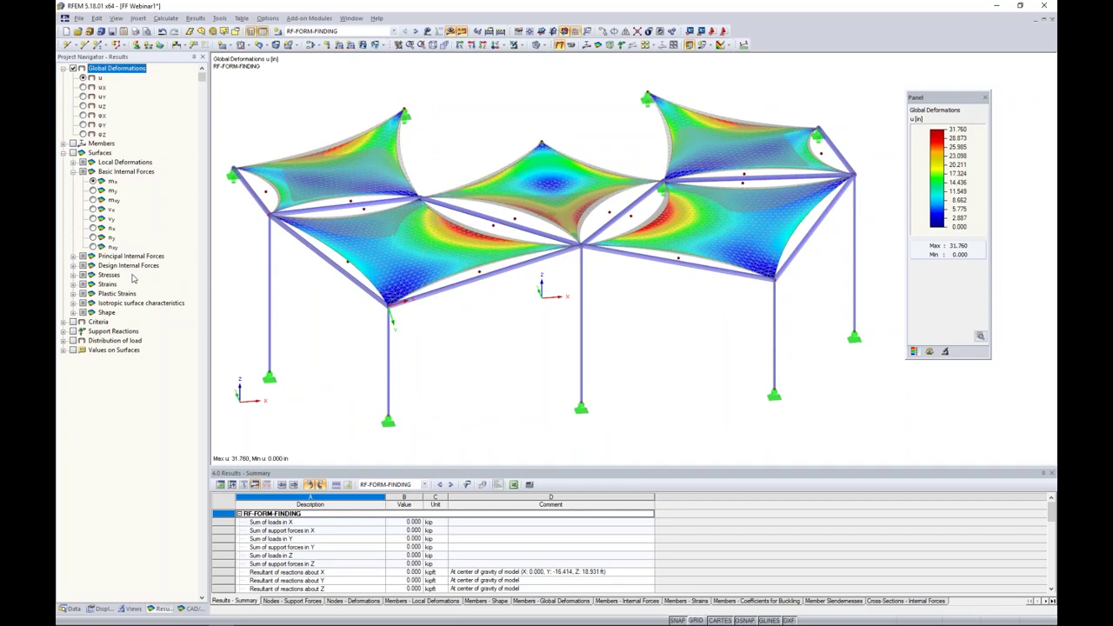
Step: Examine the surfaces' basic internal forces nx and ny with a smooth color transition
left_click(73, 153)
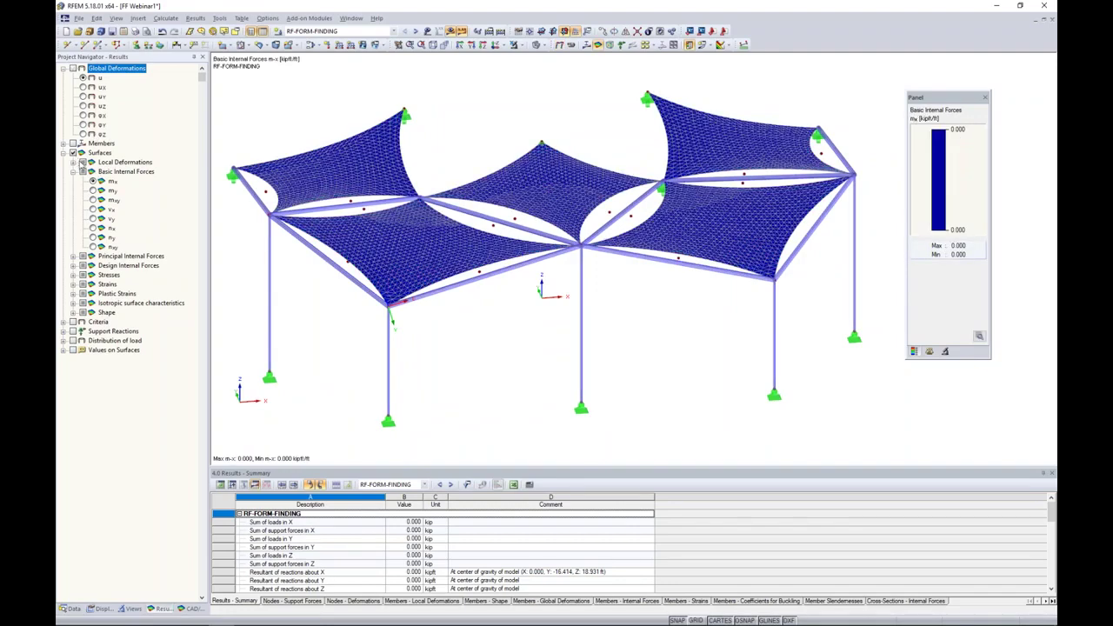
left_click(93, 227)
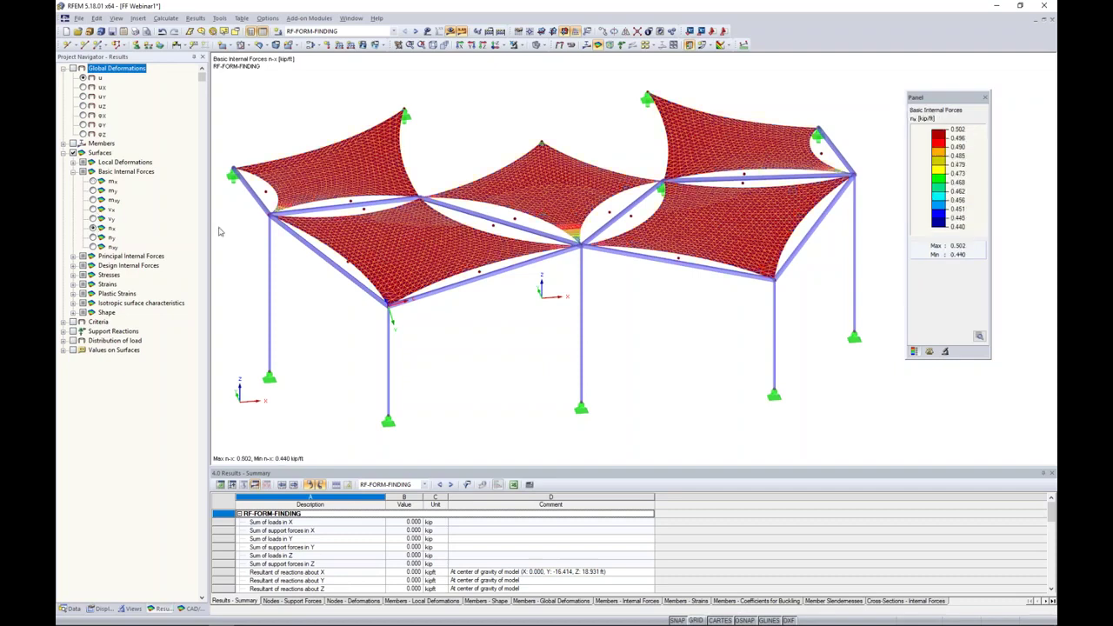
left_click(978, 336)
left_click(913, 458)
left_click(701, 316)
middle_click_drag(701, 316, 745, 368, "ctrl")
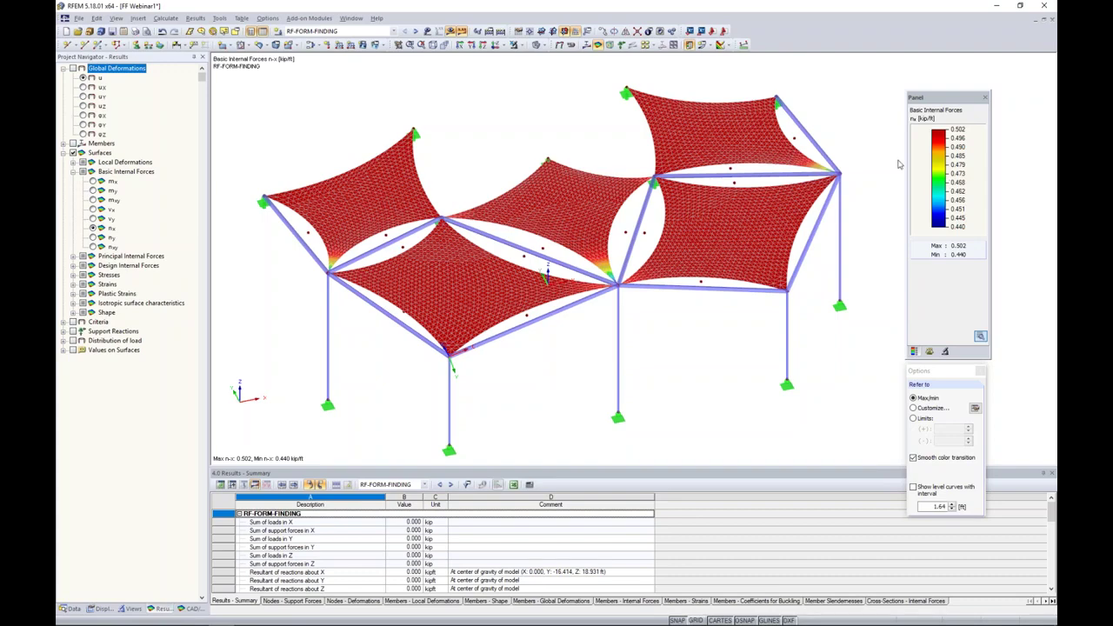
left_click(93, 237)
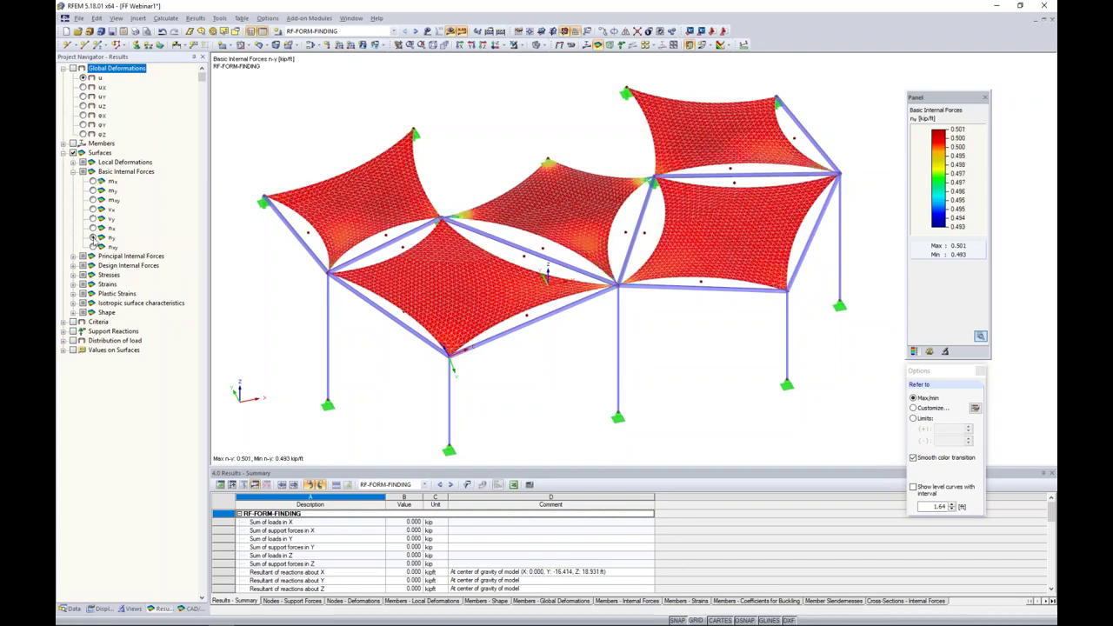
middle_click_drag(546, 274, 653, 353, "ctrl")
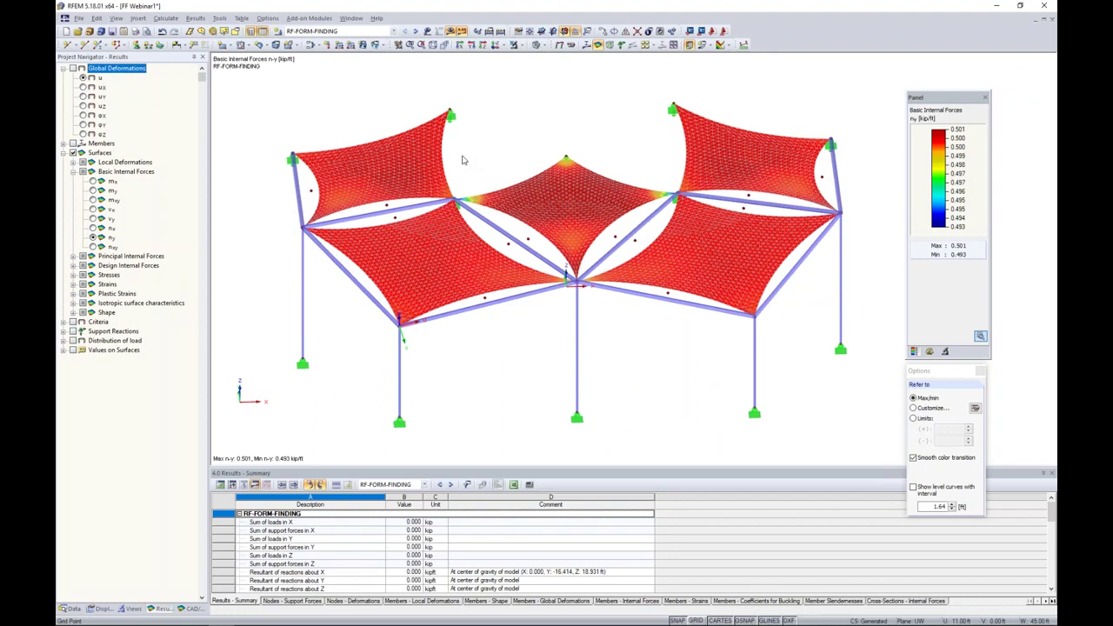
Step: Display the Contour Lines shape result on the membranes and examine the surface heights
left_click(73, 312)
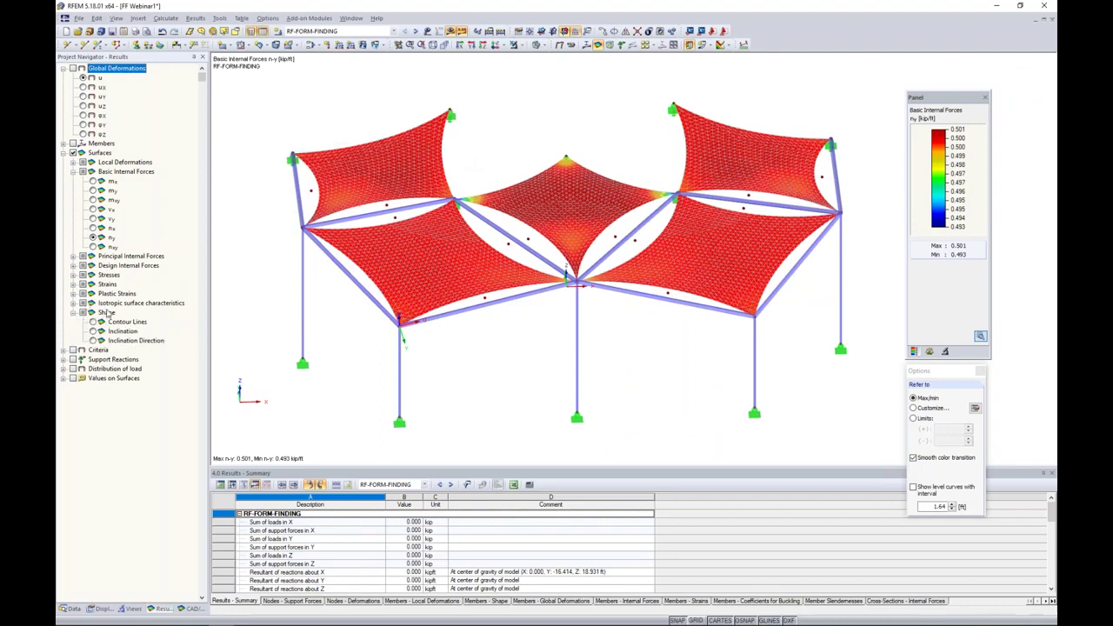
left_click(93, 321)
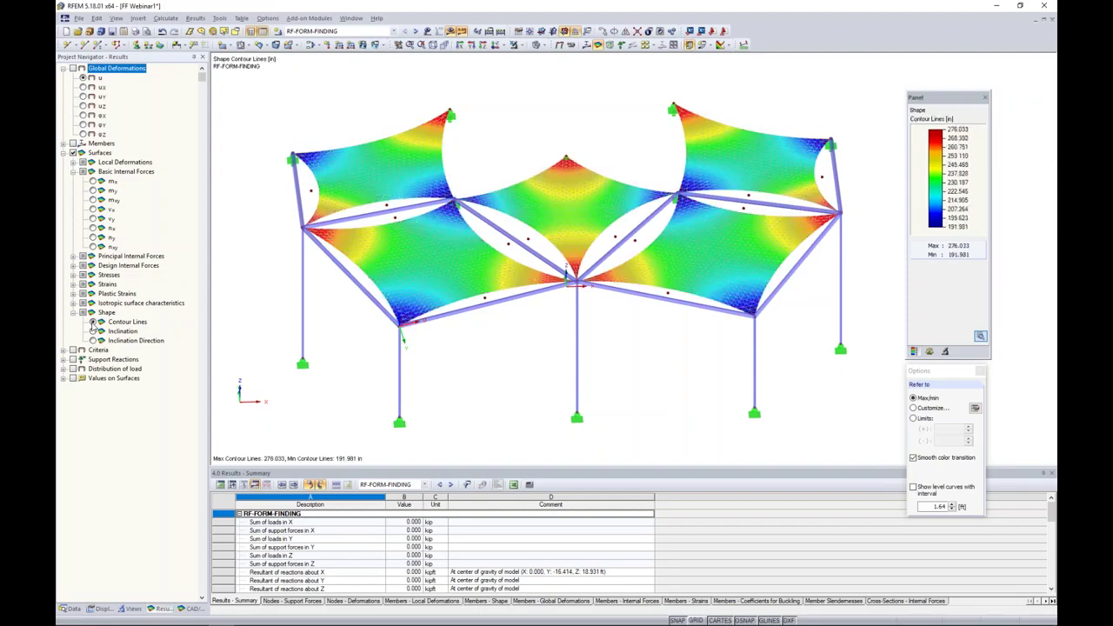
middle_click_drag(538, 340, 551, 318, "ctrl")
scroll(551, 318, "up", 2)
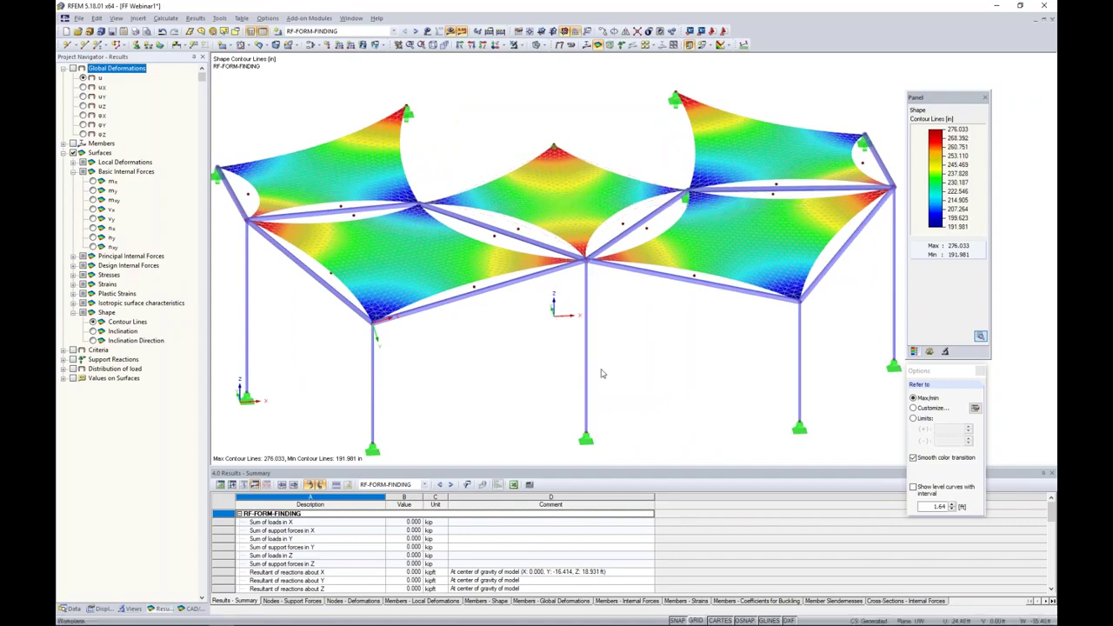
middle_click_drag(658, 314, 629, 290, "ctrl")
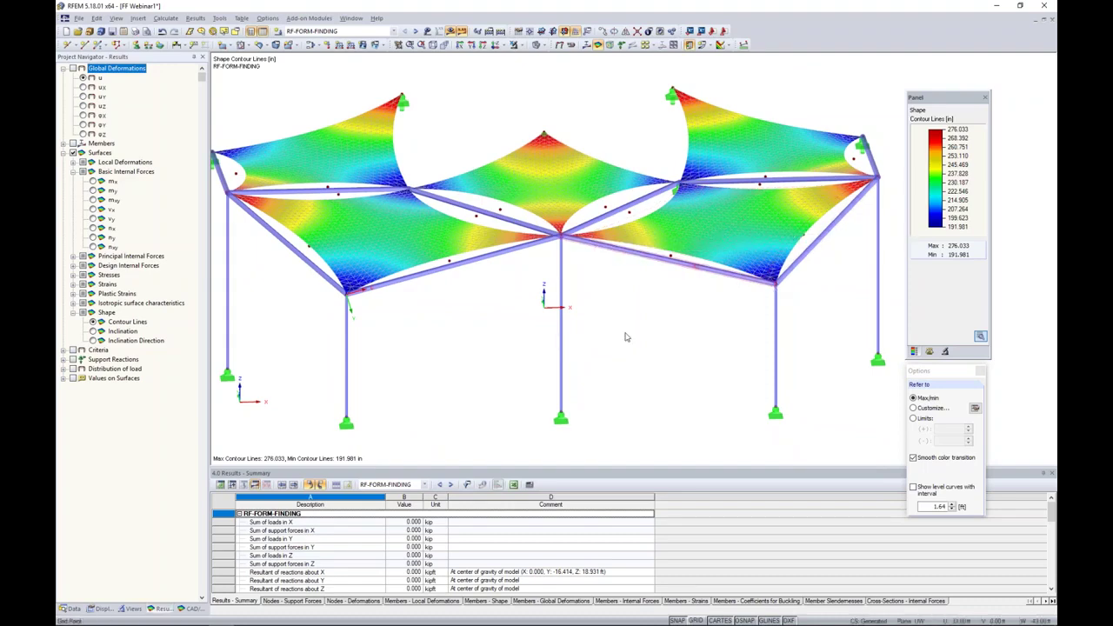
Step: Display the Inclination shape result and inspect the slopes of the central and neighbouring membranes up close
left_click(93, 331)
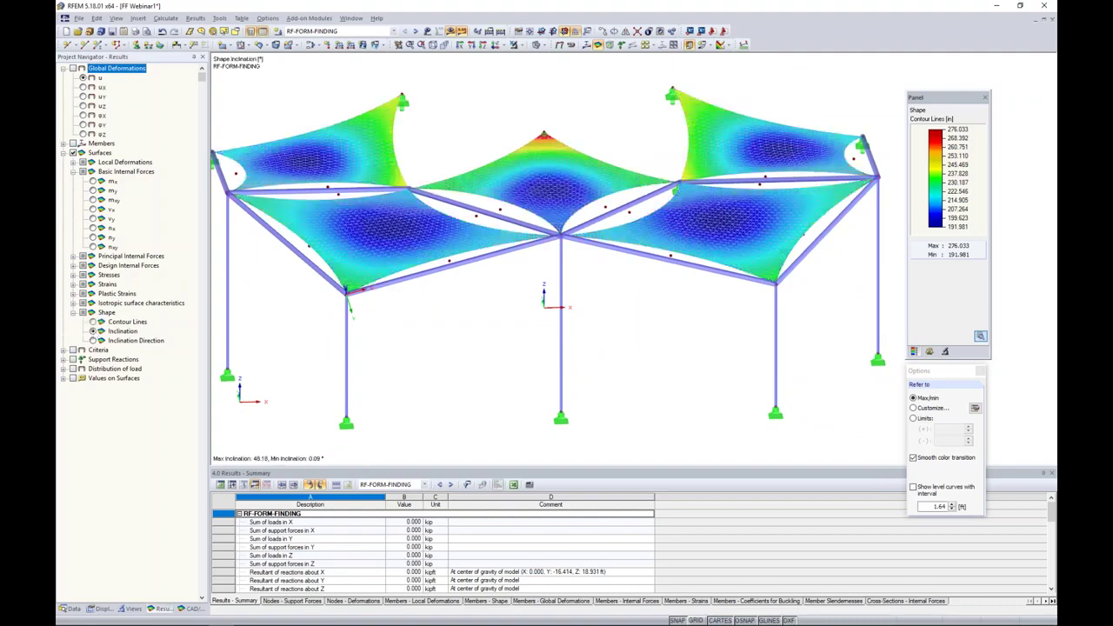
middle_click_drag(628, 312, 616, 331, "ctrl")
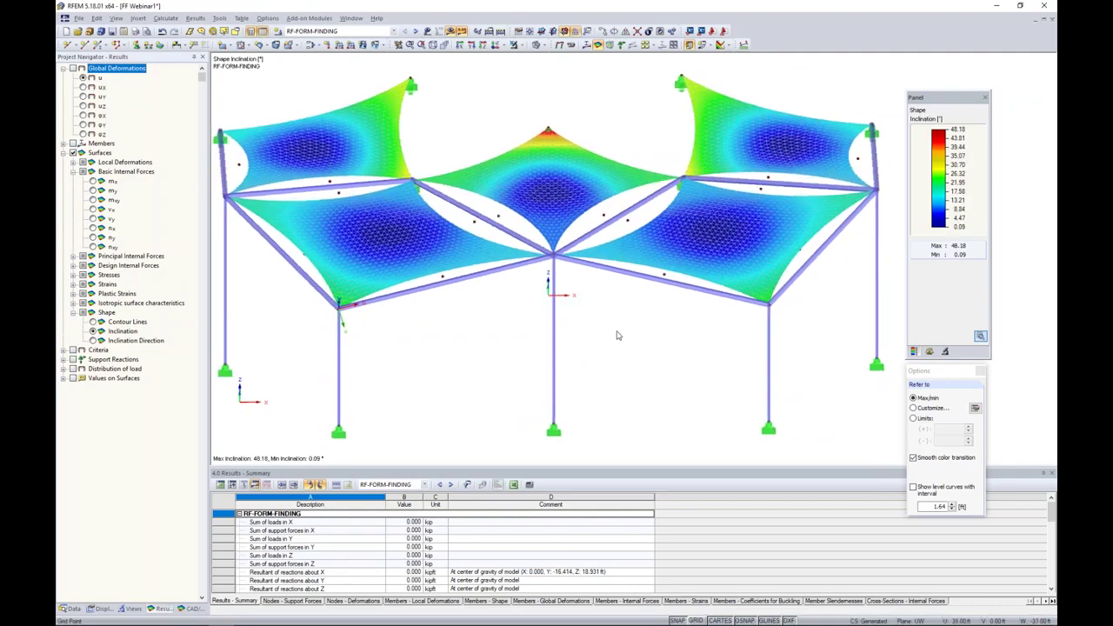
scroll(548, 108, "up", 3)
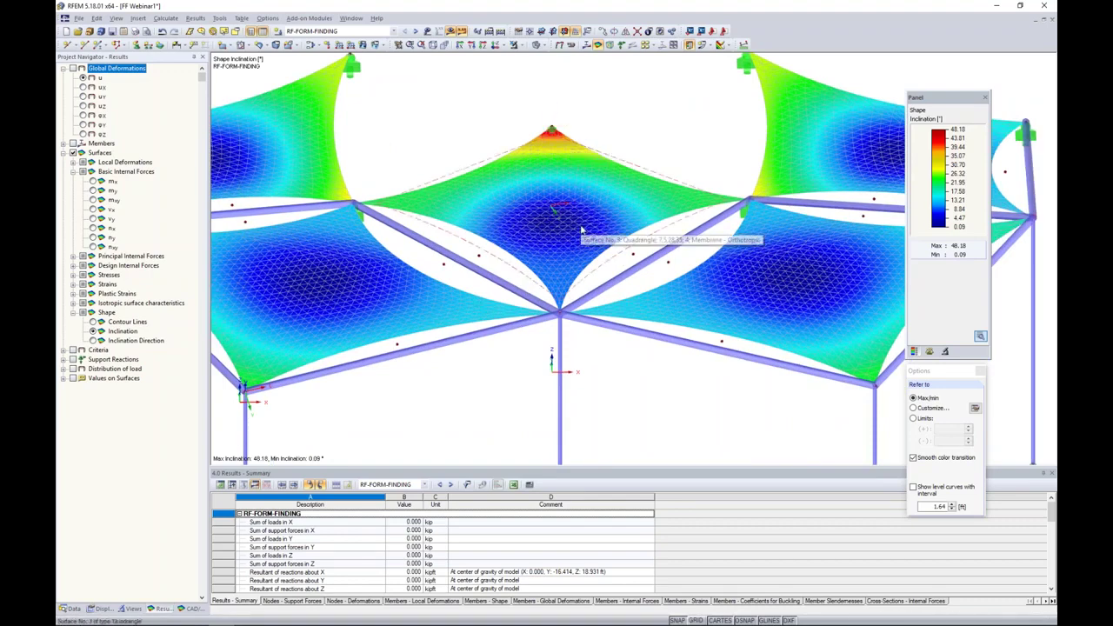
middle_click_drag(629, 373, 717, 226, "ctrl")
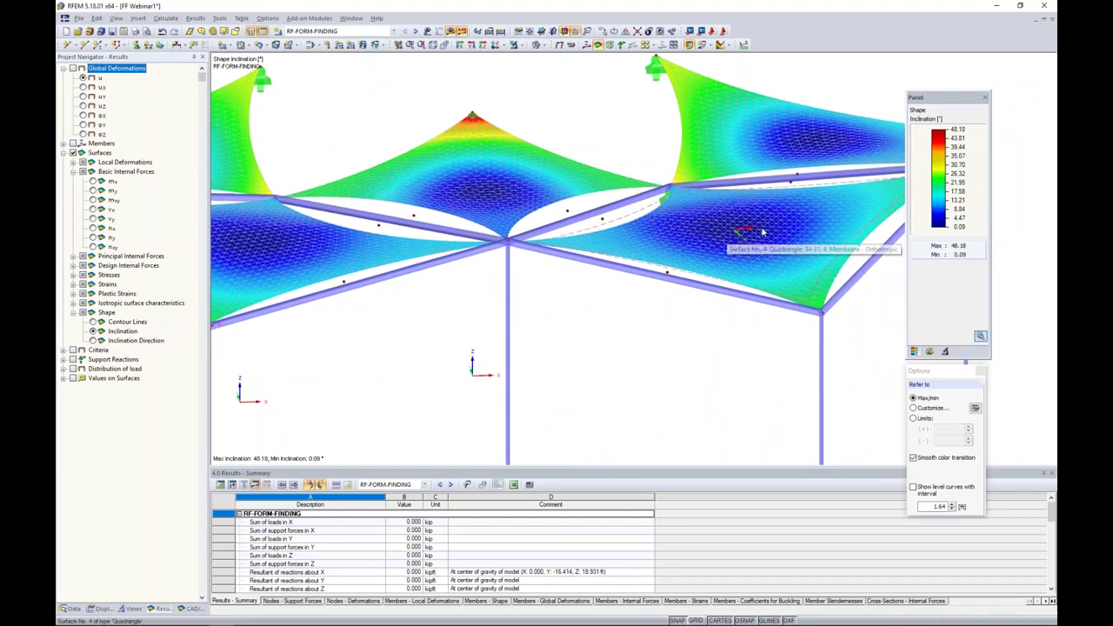
middle_click_drag(670, 333, 680, 335, "ctrl")
scroll(679, 335, "down", 3)
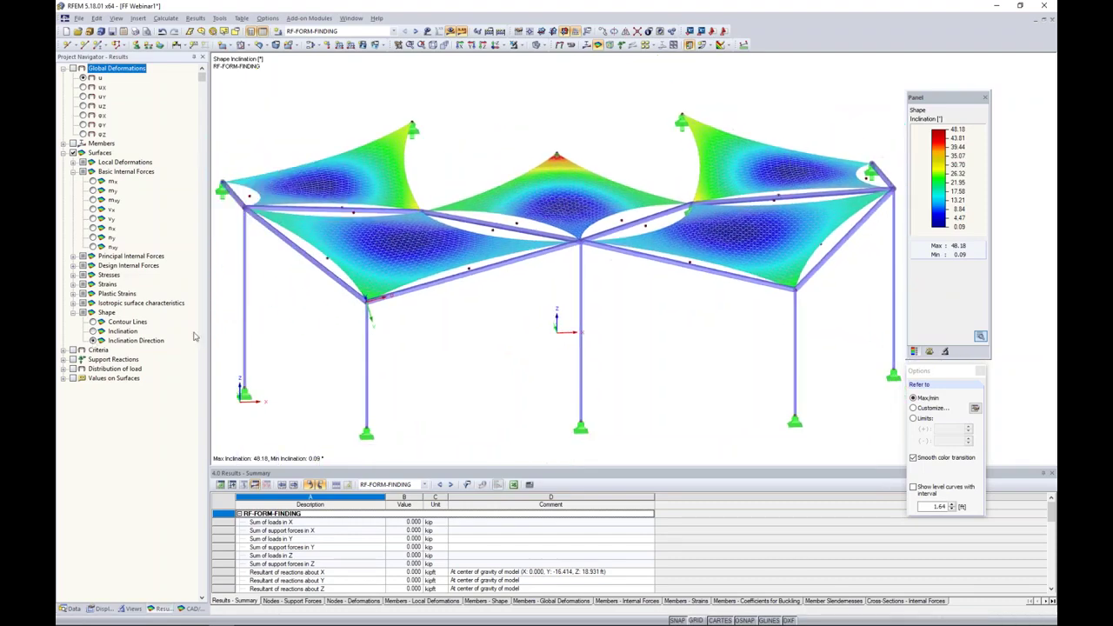
Step: Display the Inclination Direction shape result on the membranes and examine the slope arrows up close
left_click(93, 340)
middle_click_drag(598, 320, 585, 215, "ctrl")
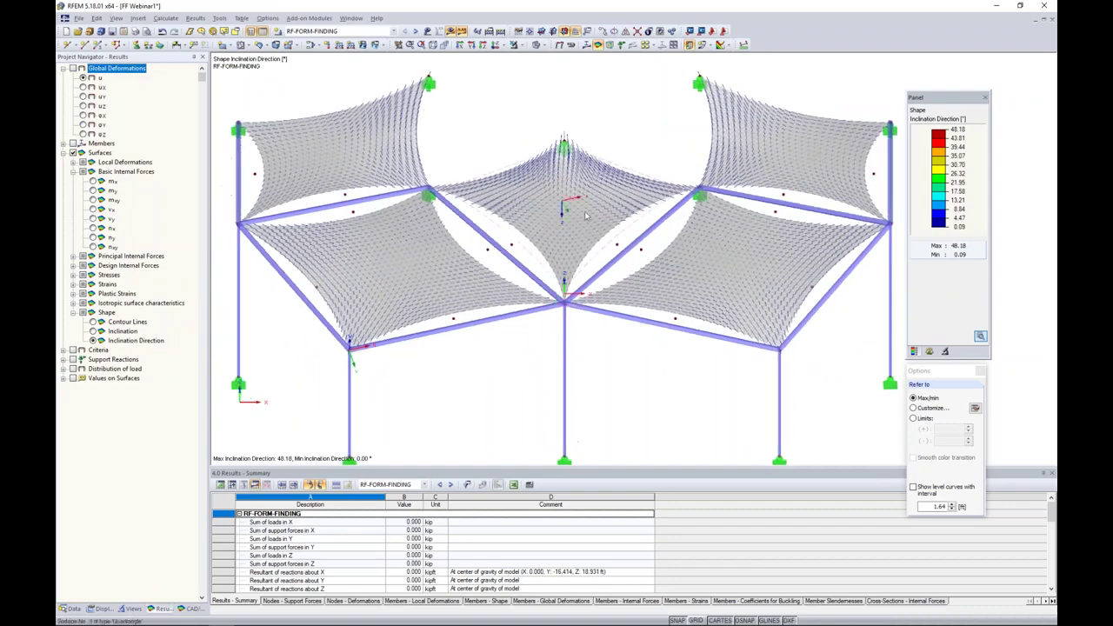
scroll(585, 214, "up", 2)
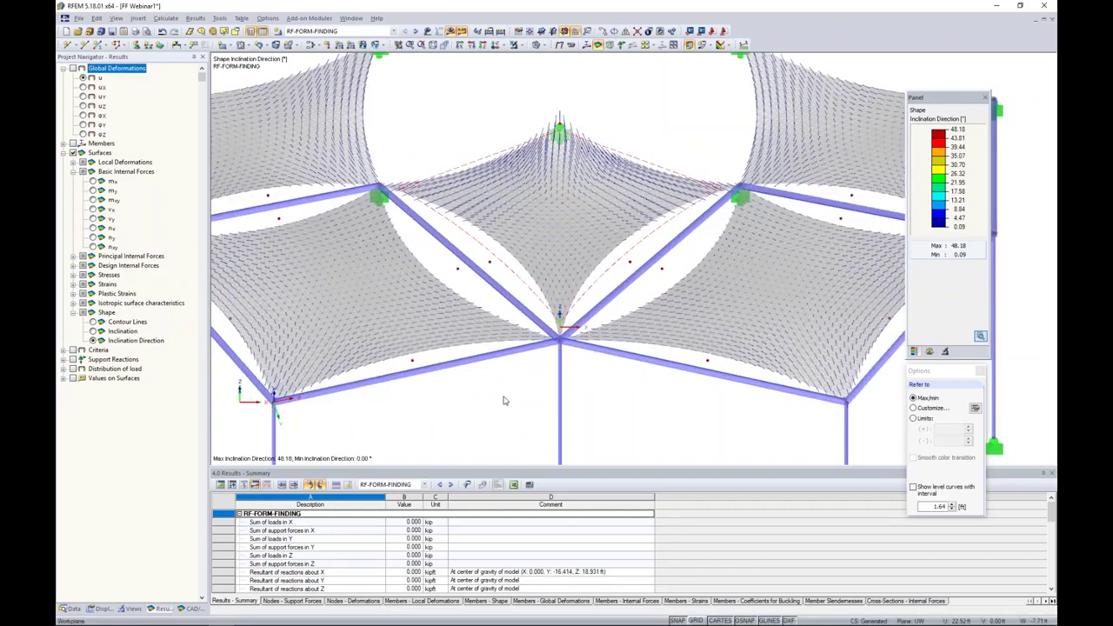
scroll(496, 408, "down", 2)
middle_click_drag(497, 410, 519, 311, "ctrl")
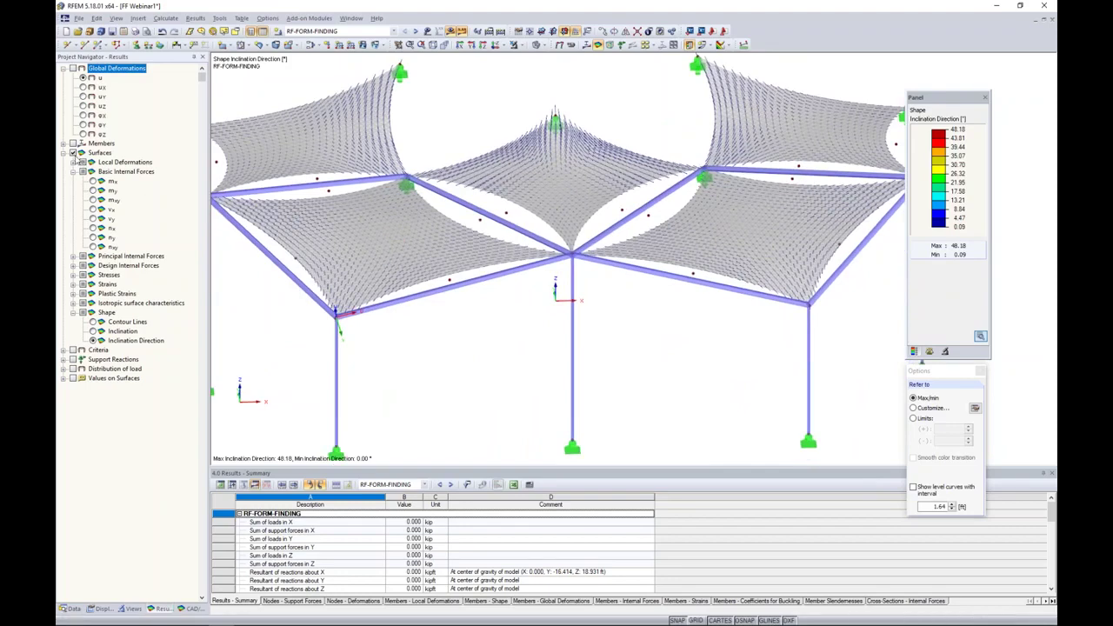
Step: Turn off the surface results and show the members' axial force N diagrams across the whole canopy
left_click(73, 153)
left_click(63, 144)
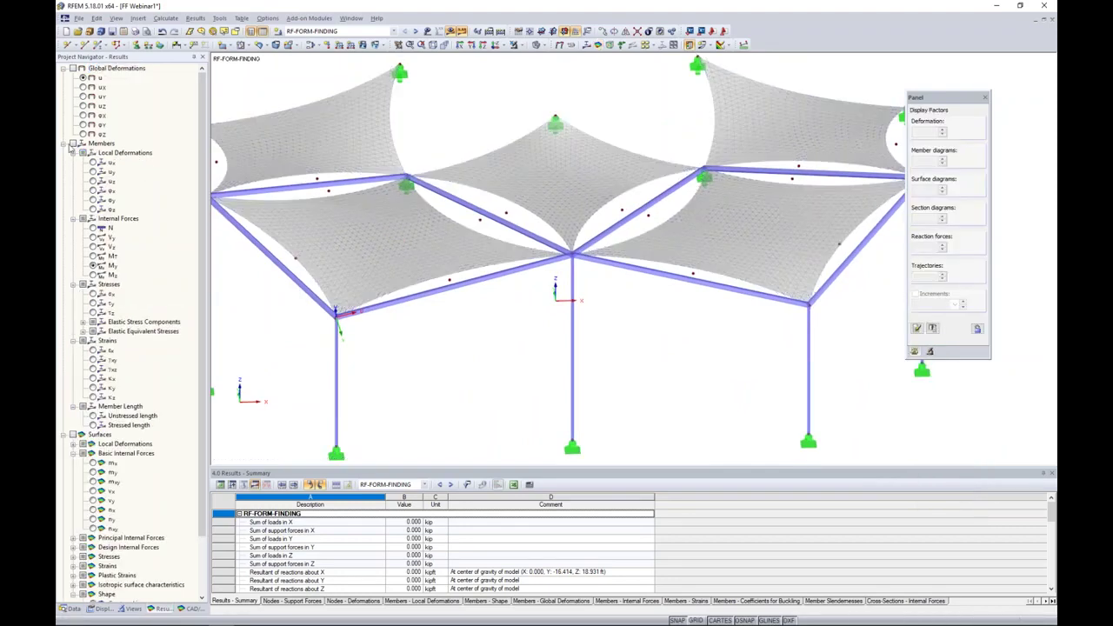
left_click(73, 144)
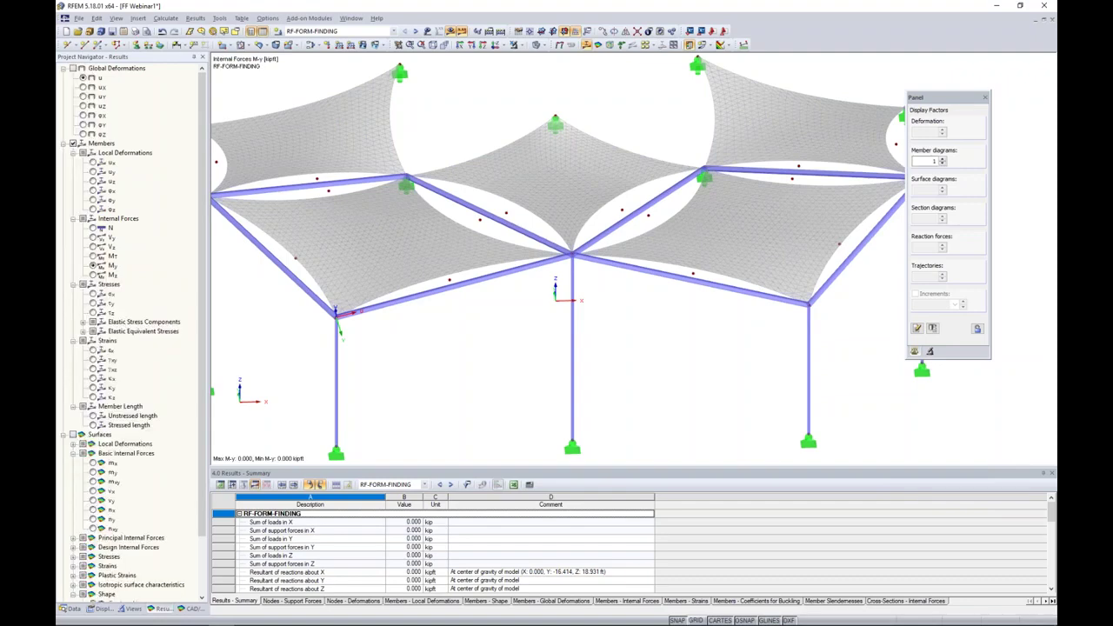
left_click(93, 227)
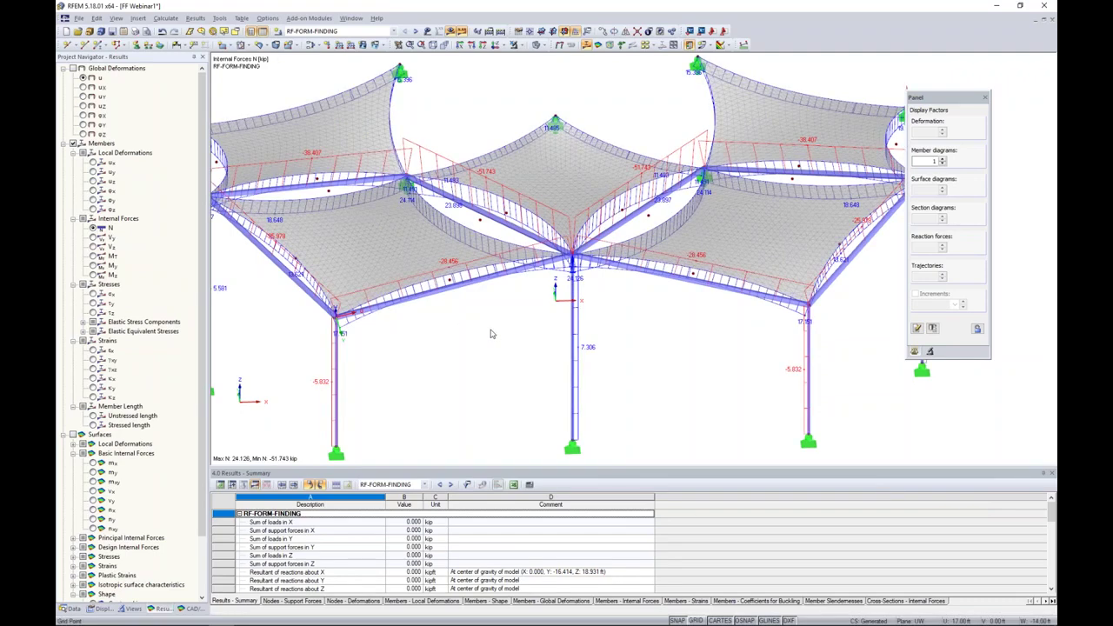
scroll(490, 334, "down", 1)
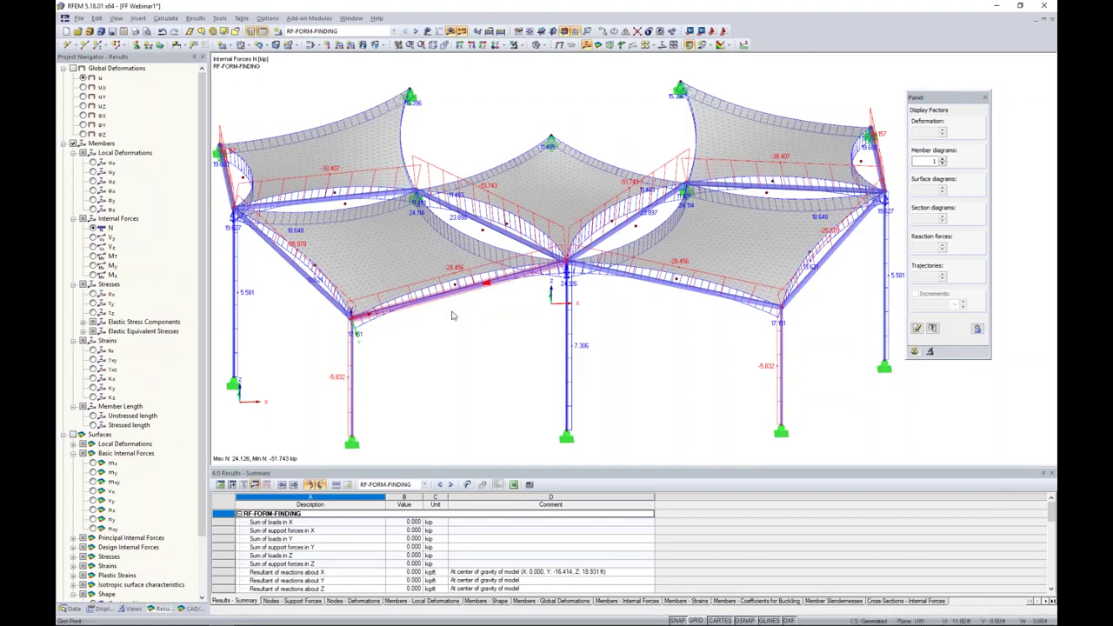
Step: Isolate the selected front beam between the front-left and central columns using Visibility by Selected Objects and examine its axial force
left_click(522, 46)
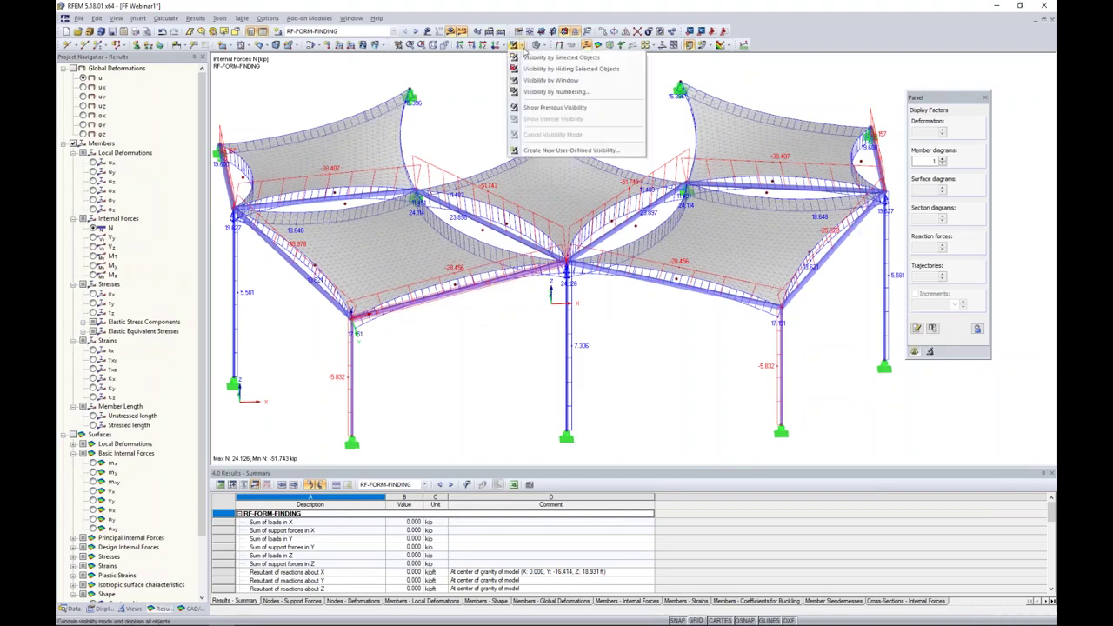
left_click(528, 57)
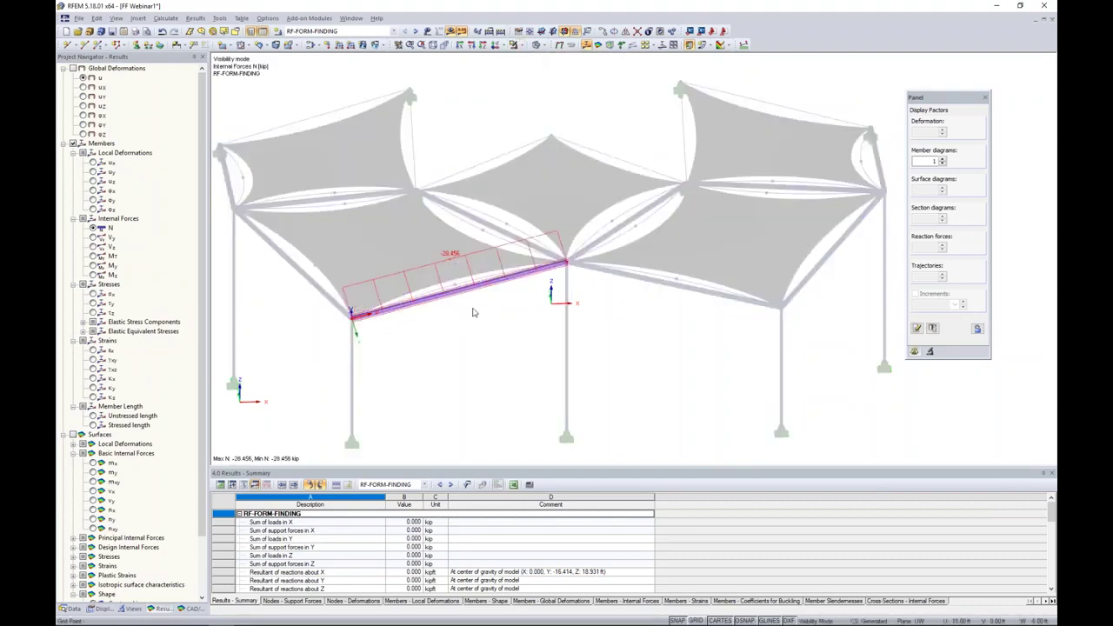
middle_click_drag(470, 326, 459, 280, "ctrl")
scroll(460, 280, "up", 3)
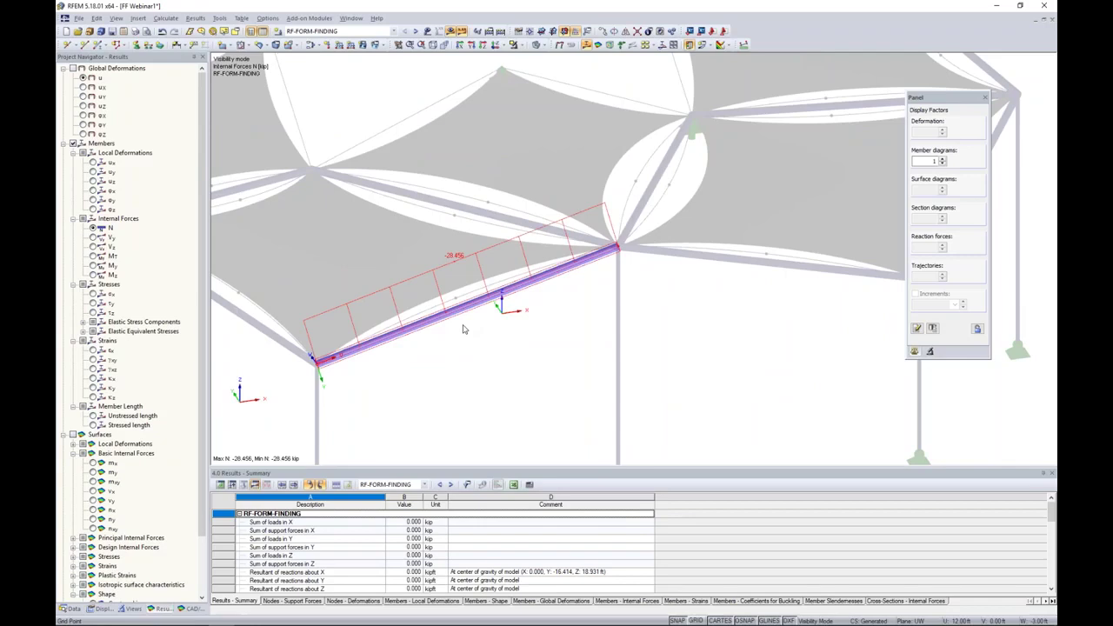
Step: Examine the isolated beam's result diagrams with the global deformations uY and uZ added, and close the diagrams
right_click(463, 311)
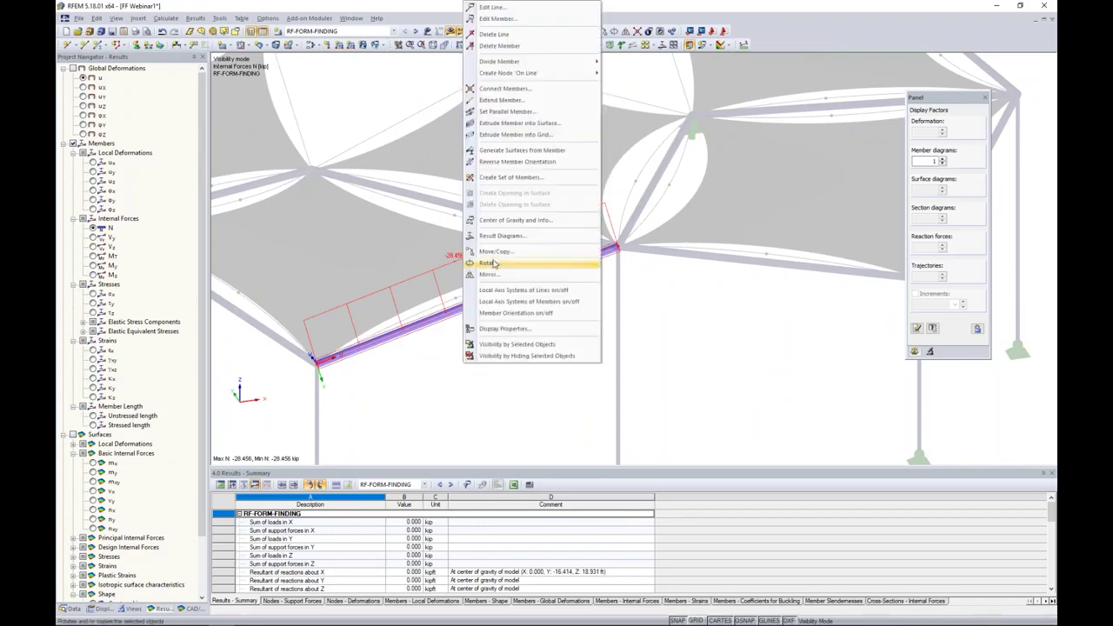
left_click(500, 236)
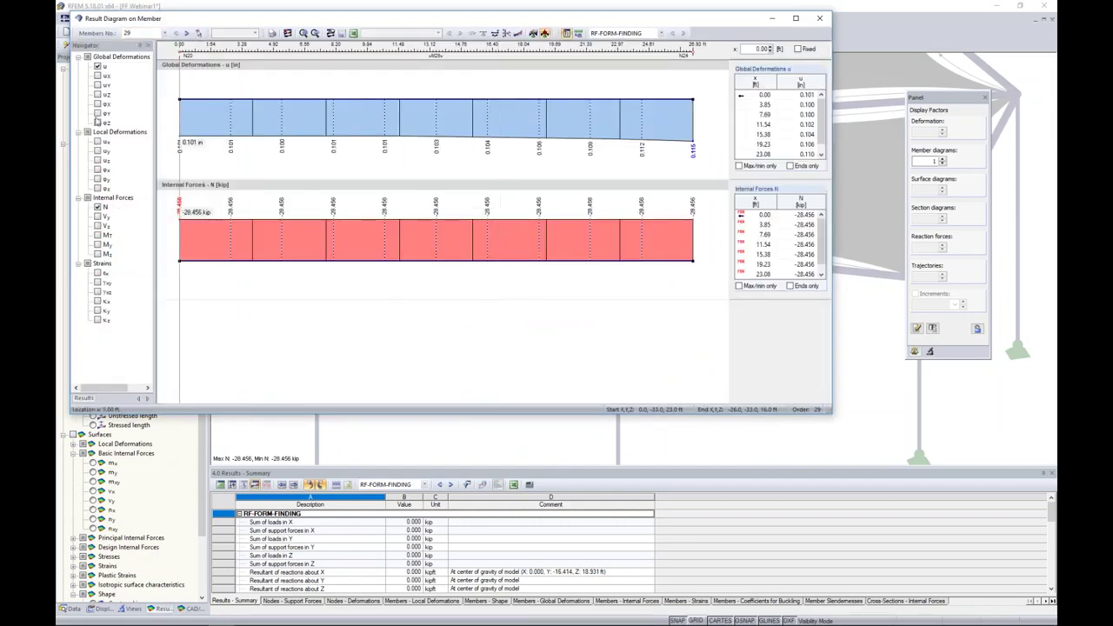
left_click(98, 85)
left_click(97, 94)
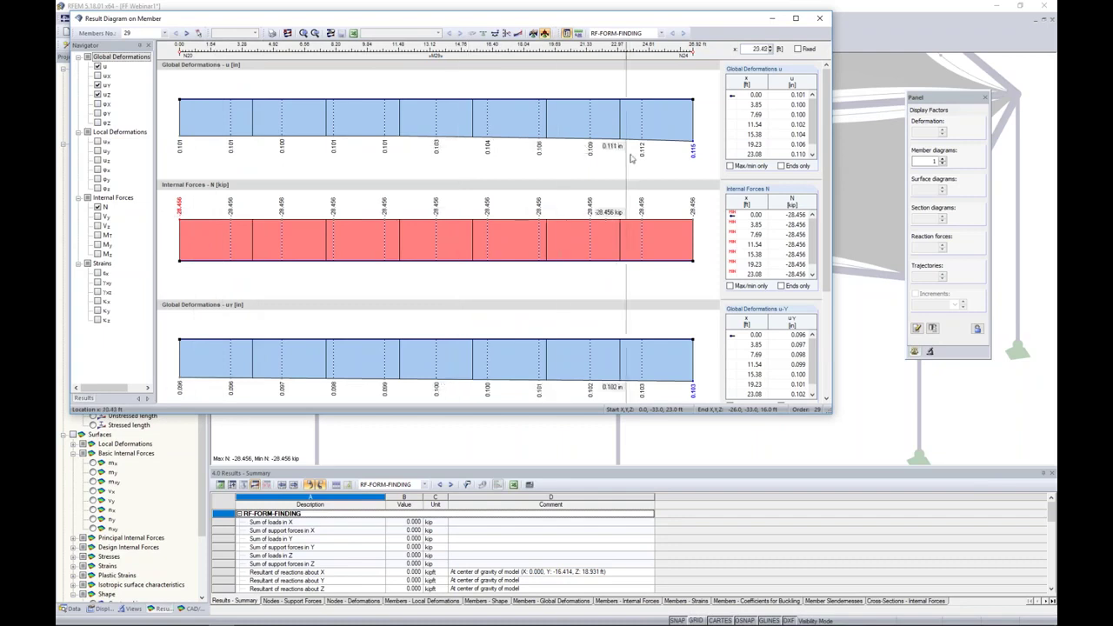
left_click(819, 17)
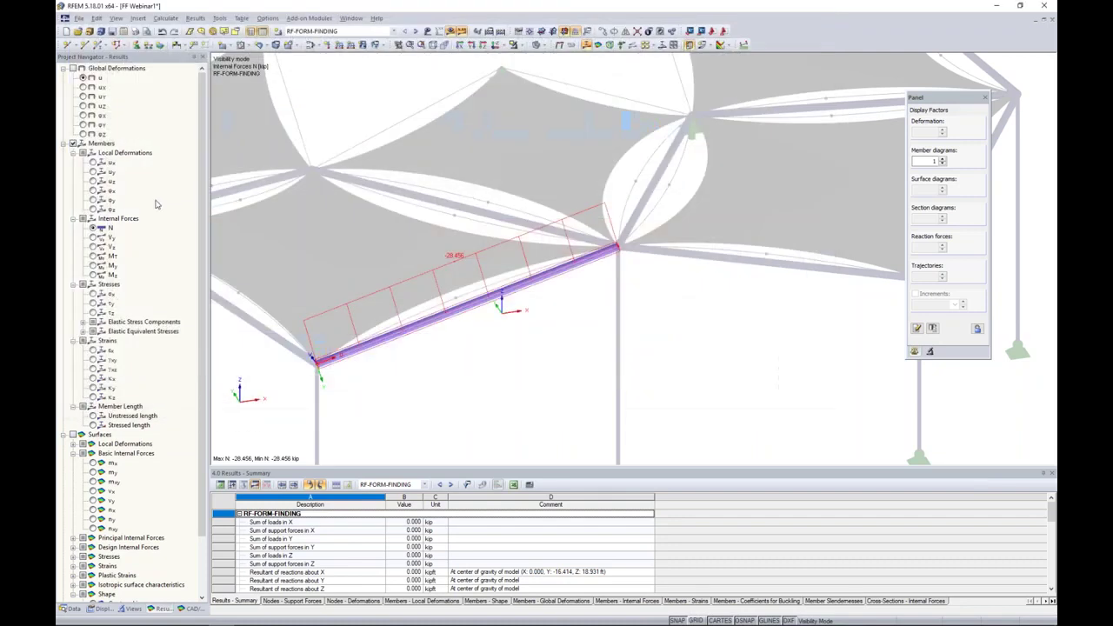
Step: Cancel the visibility mode to show the whole canopy again and open the navigator's views and visibilities
left_click(514, 44)
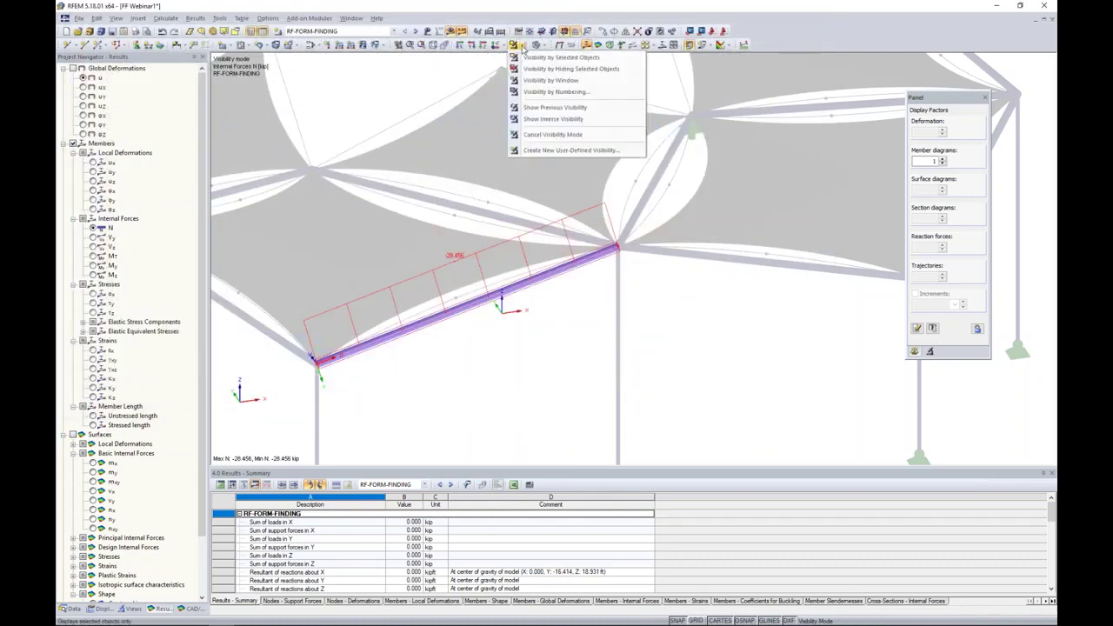
left_click(534, 137)
scroll(586, 326, "down", 5)
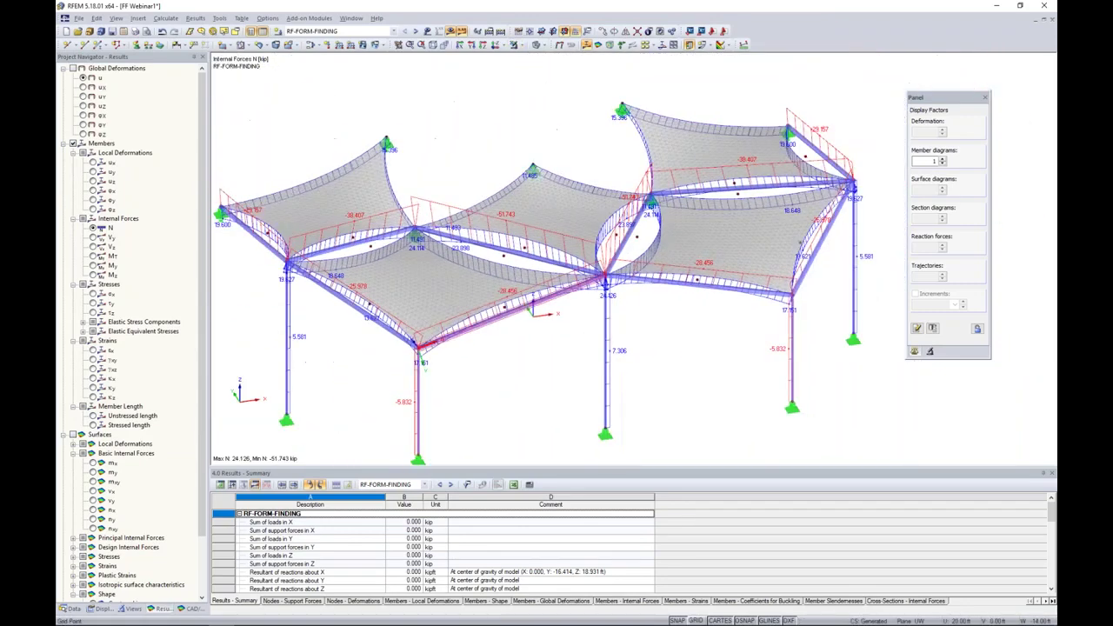
middle_click_drag(592, 322, 528, 303, "ctrl")
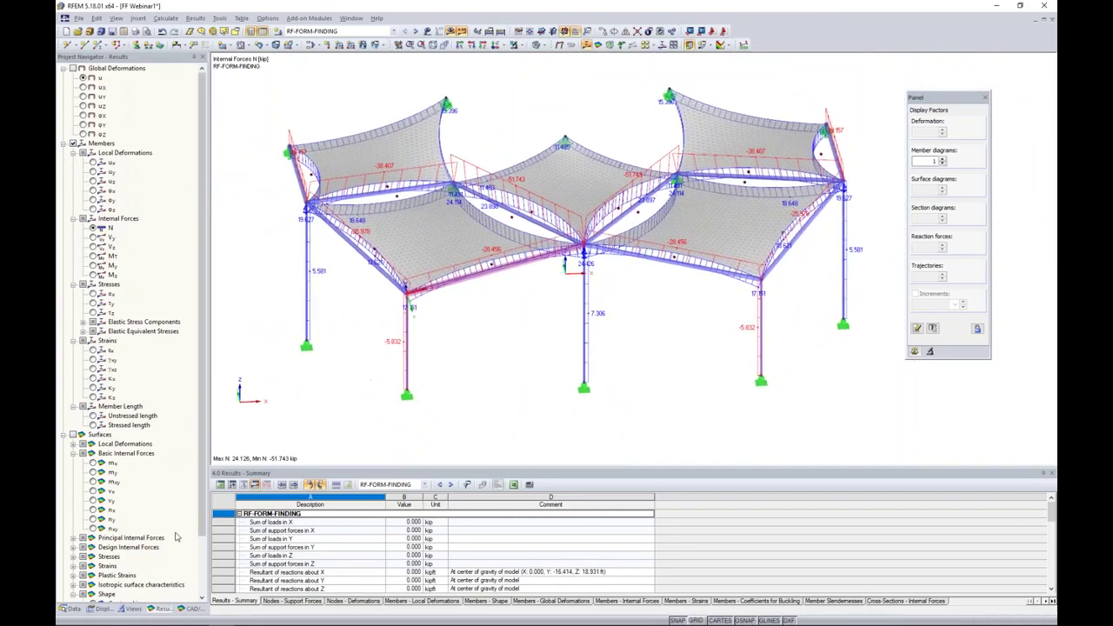
left_click(128, 608)
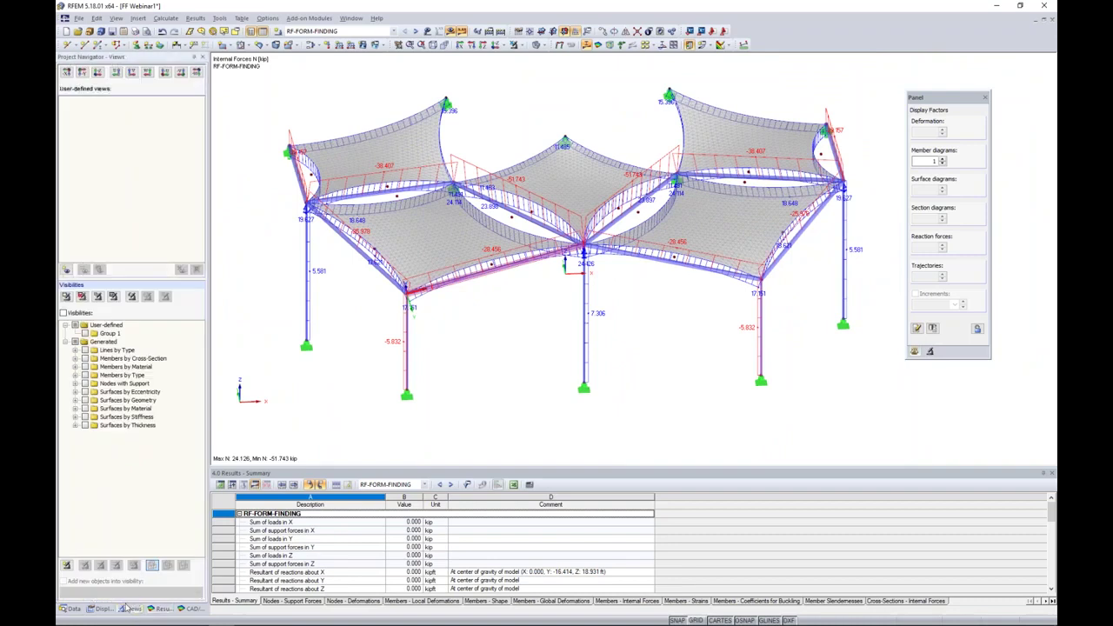
Step: Limit the visible model objects to members of the Cable type
left_click(75, 375)
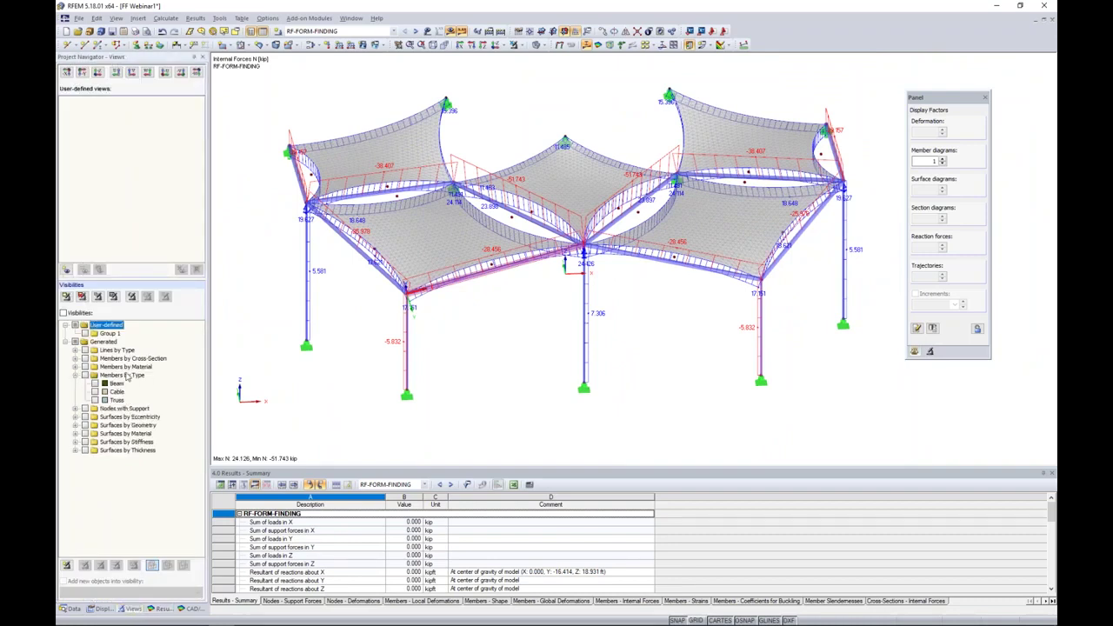
left_click(95, 391)
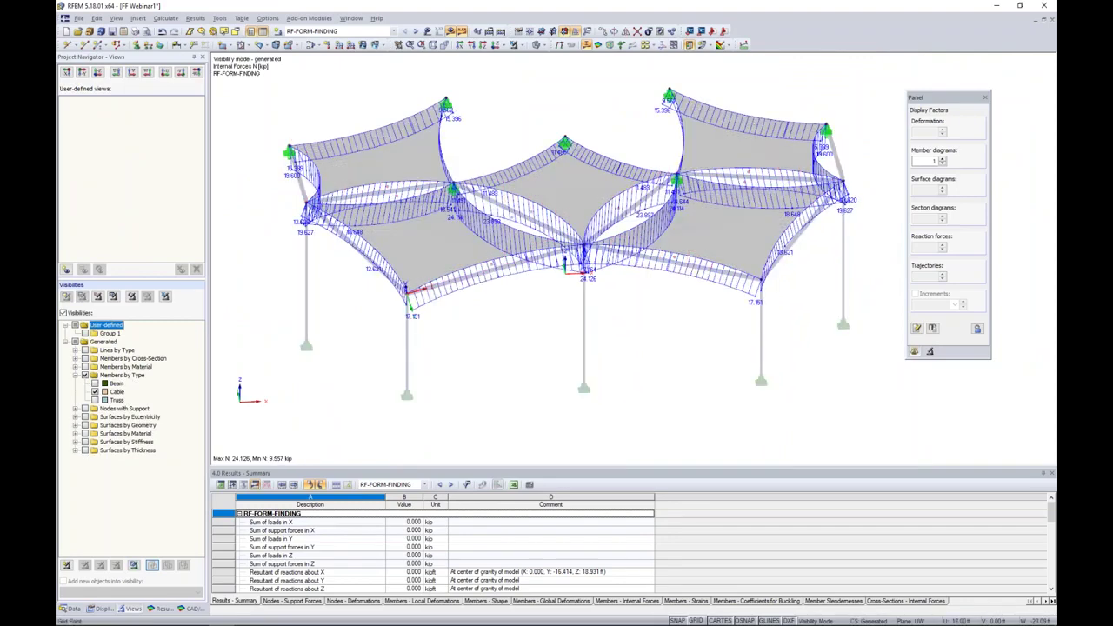
middle_click_drag(533, 327, 519, 317, "ctrl")
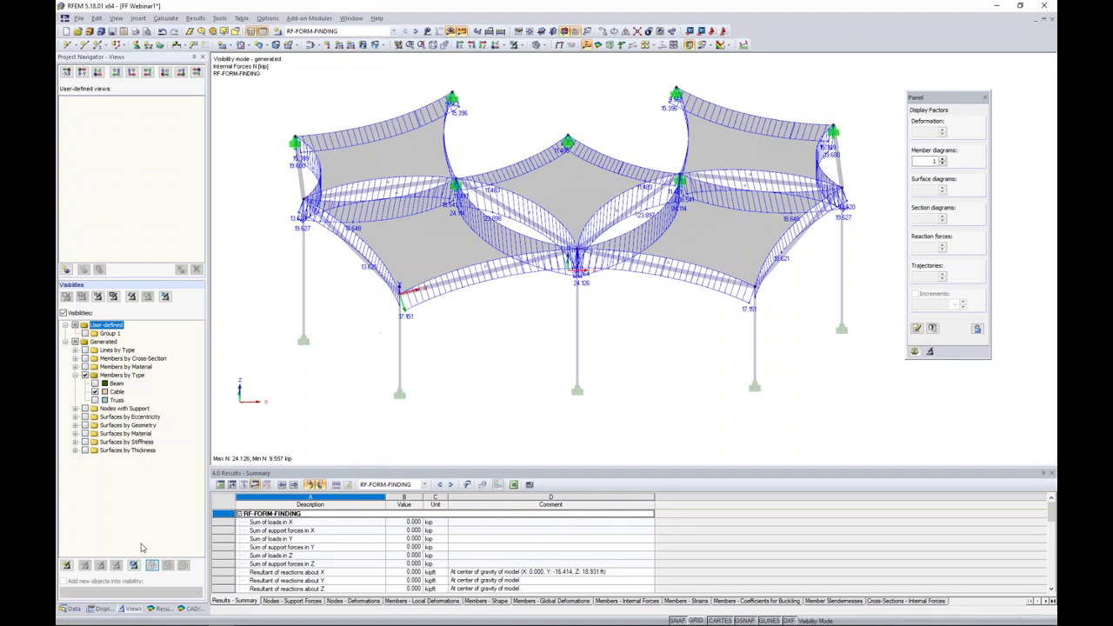
Step: Display the cables' stressed length, compare it with their unstressed length, and return to the stressed length
left_click(153, 608)
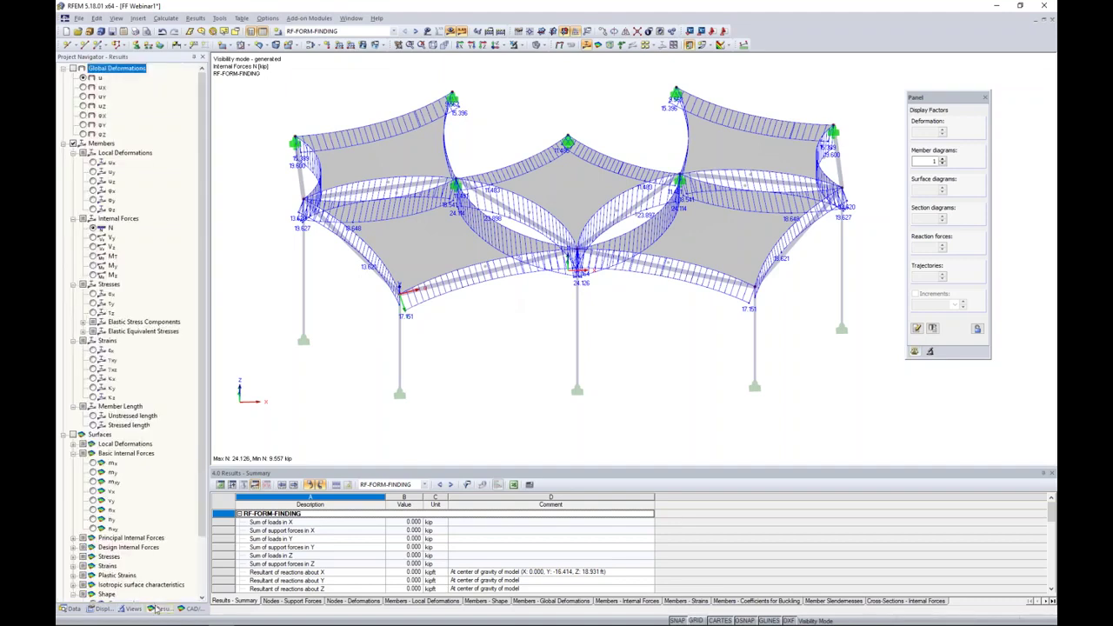
scroll(476, 286, "up", 2)
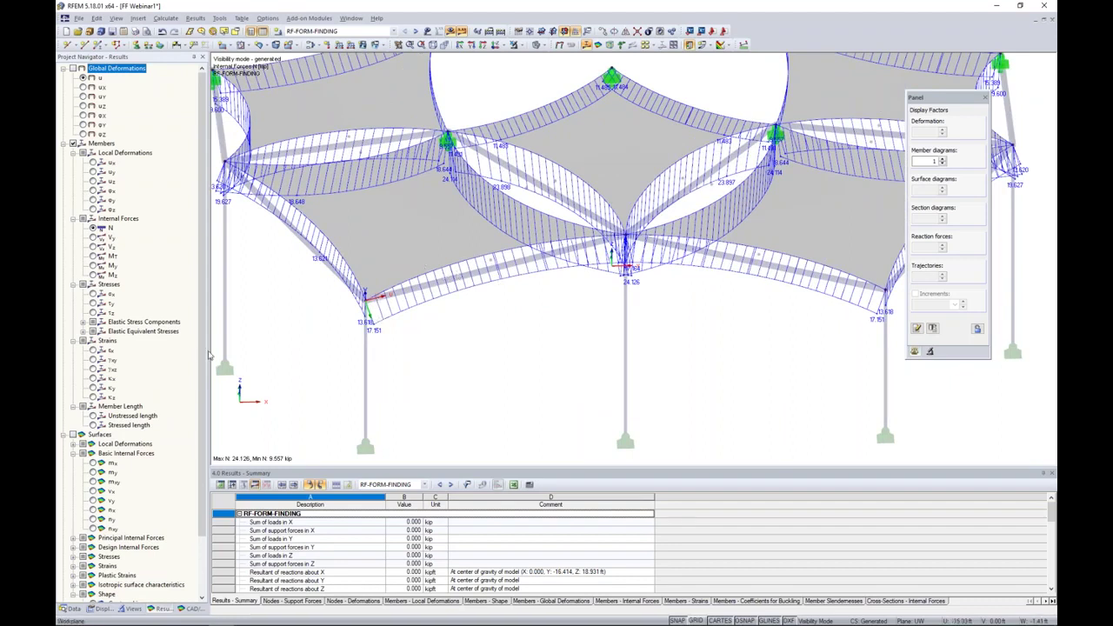
left_click(128, 425)
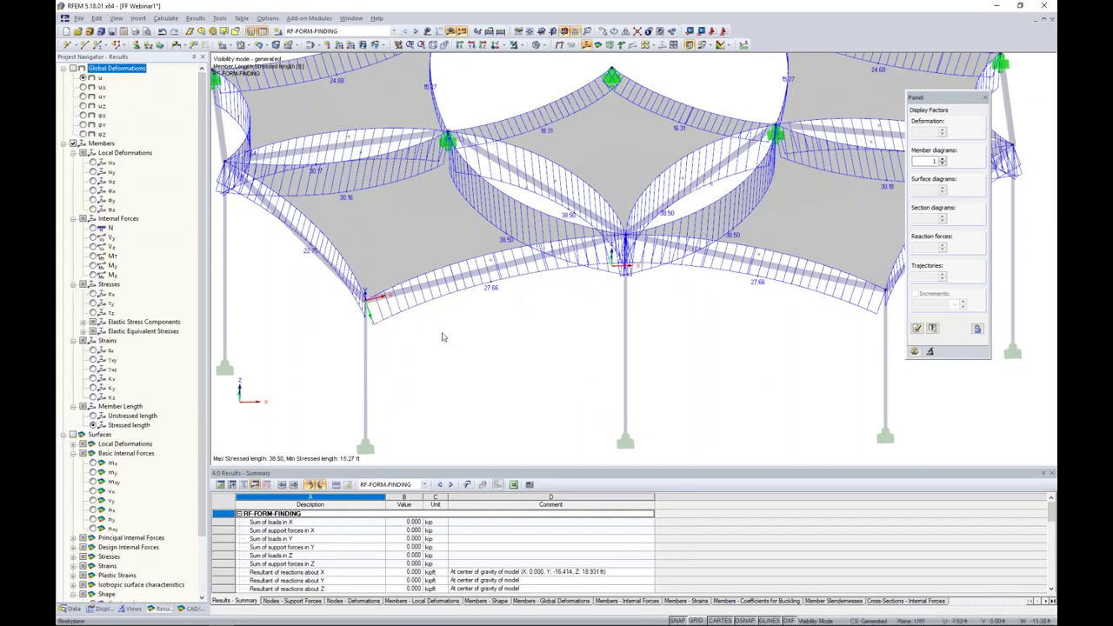
middle_click_drag(483, 320, 507, 367)
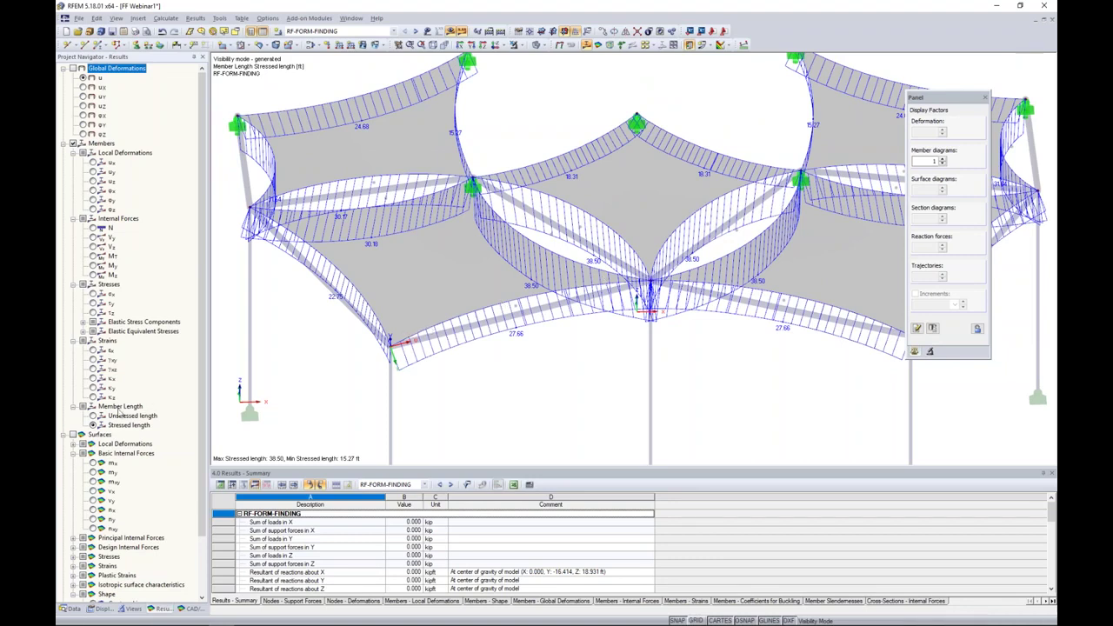
left_click(93, 416)
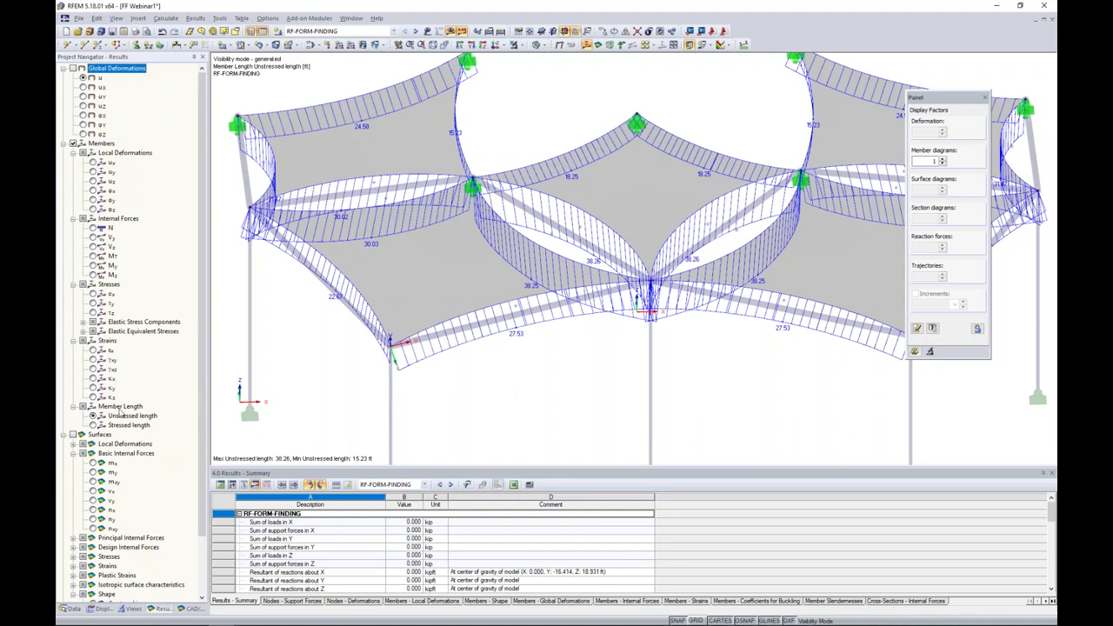
left_click(93, 426)
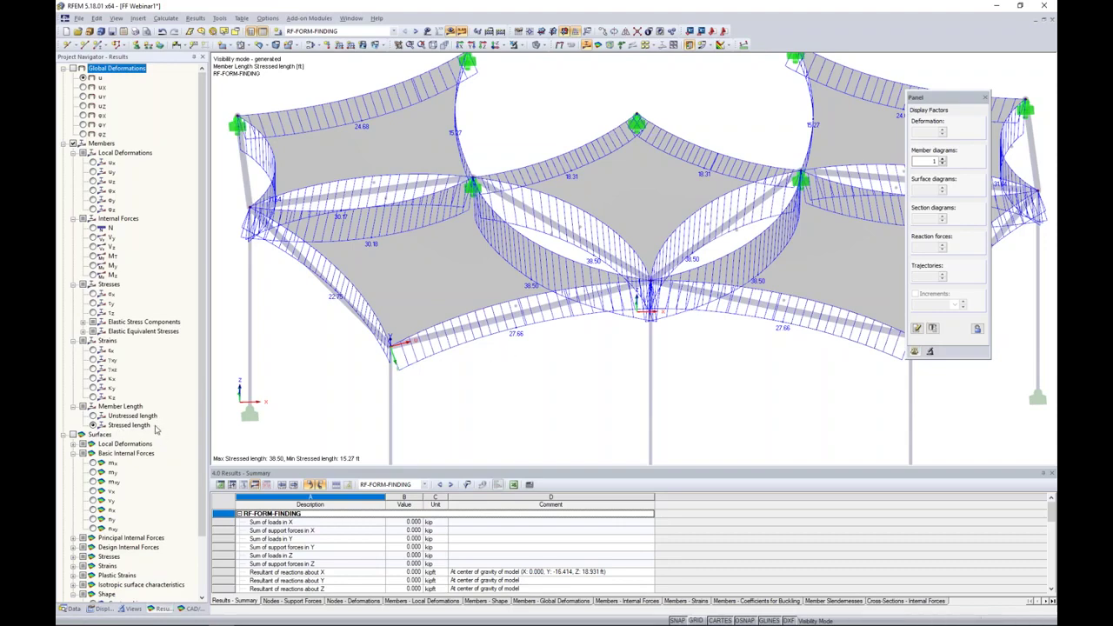
Step: Switch off the member results and cancel the visibility mode so that all objects are shown
left_click(73, 143)
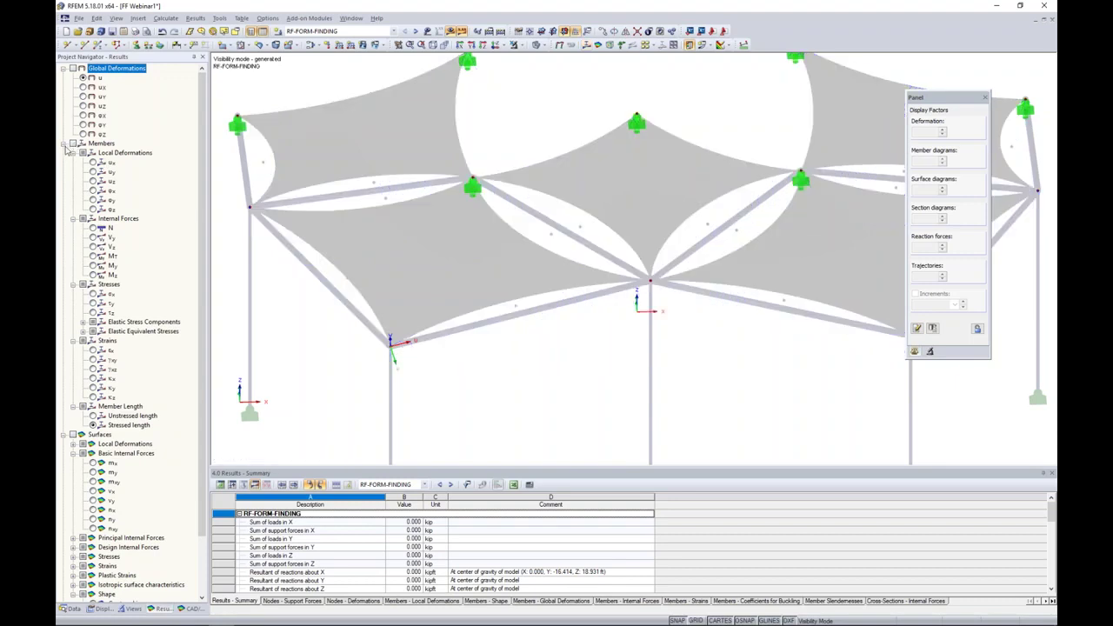
left_click(64, 143)
left_click(496, 44)
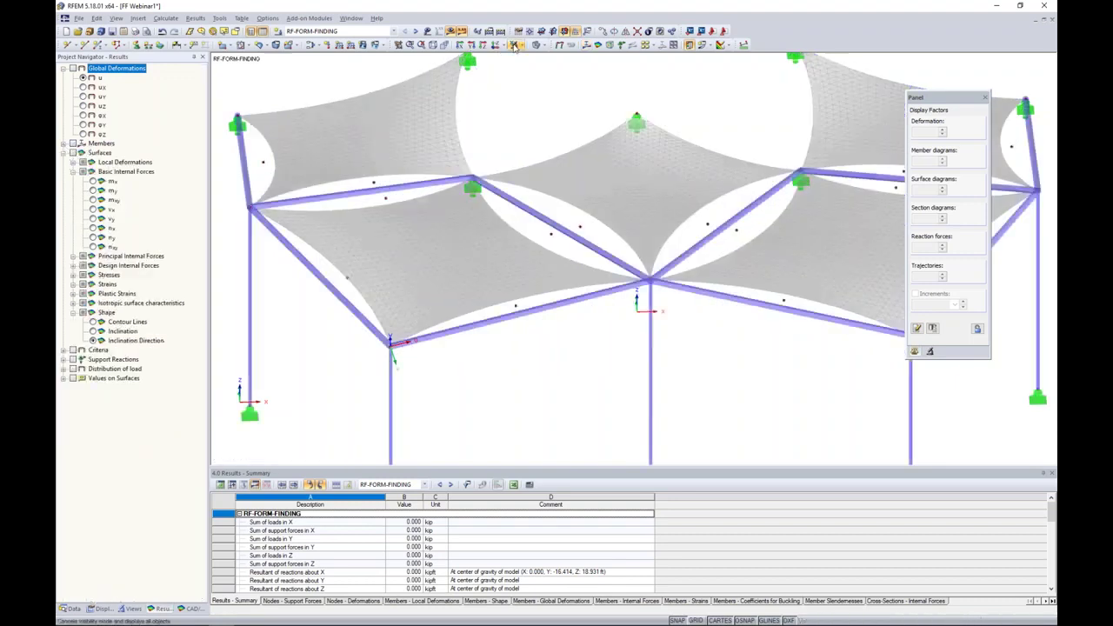
Step: Display the support reactions and examine the nodal reaction forces around the whole canopy structure
left_click(72, 359)
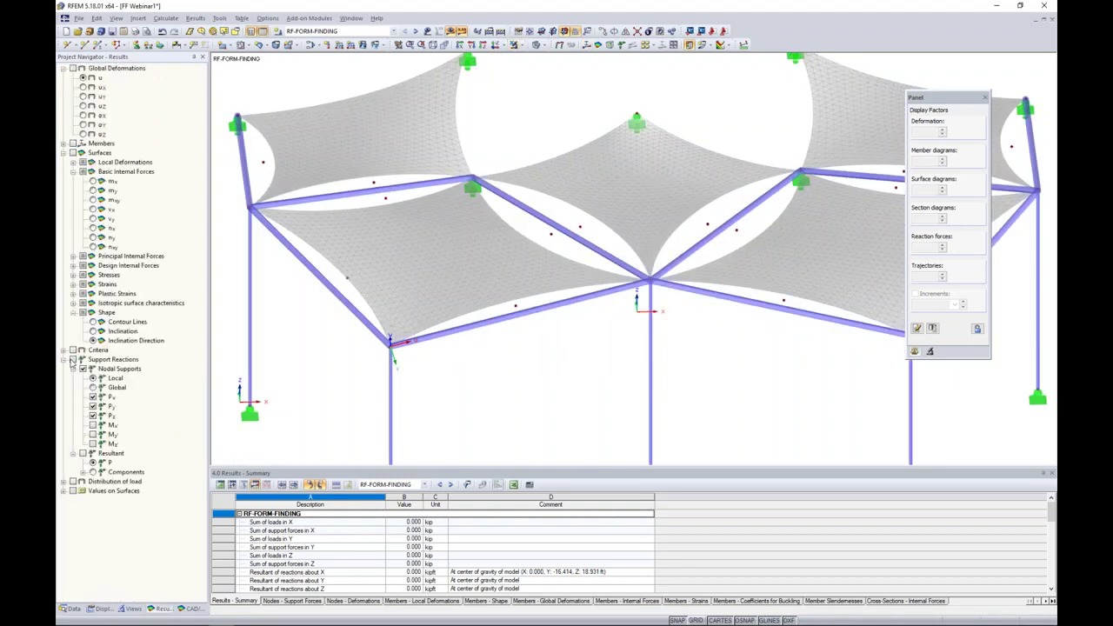
scroll(515, 211, "down", 2)
middle_click_drag(514, 211, 654, 254, "ctrl")
scroll(653, 254, "down", 1)
scroll(658, 166, "up", 3)
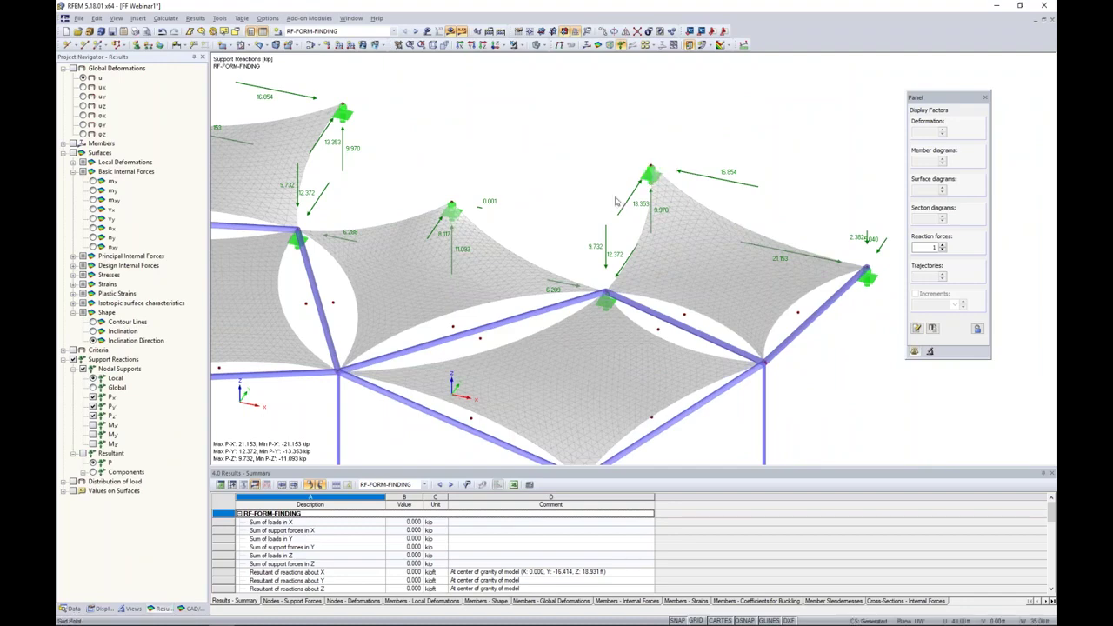
middle_click_drag(467, 343, 612, 305, "ctrl")
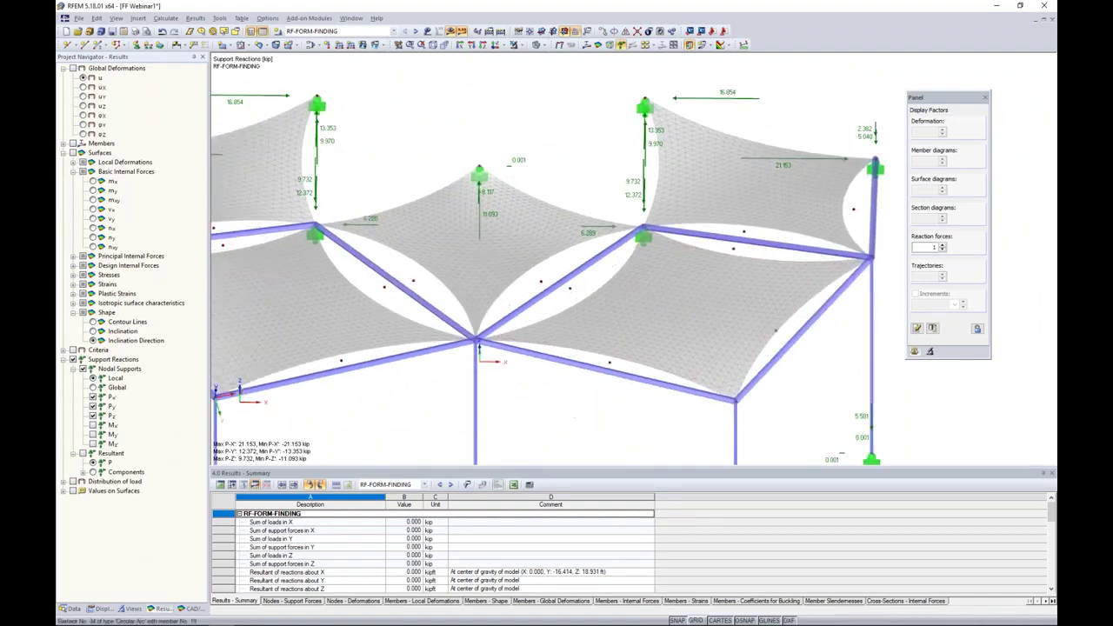
middle_click_drag(532, 309, 592, 291)
scroll(592, 291, "down", 2)
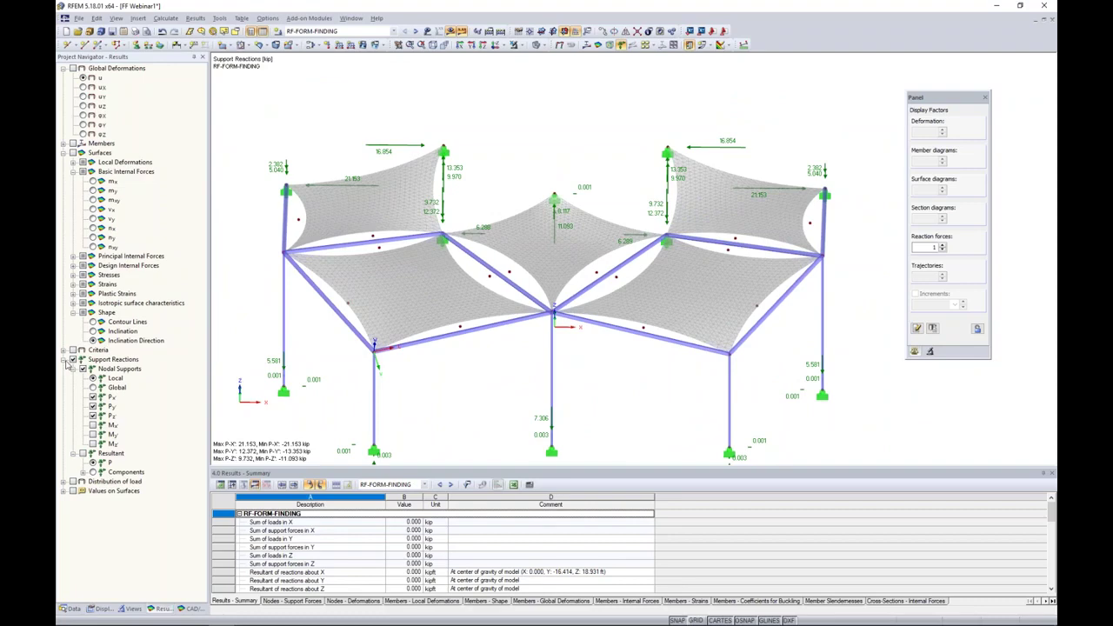
Step: Hide the support reactions so that the canopy model is shown without results
left_click(64, 360)
left_click(73, 360)
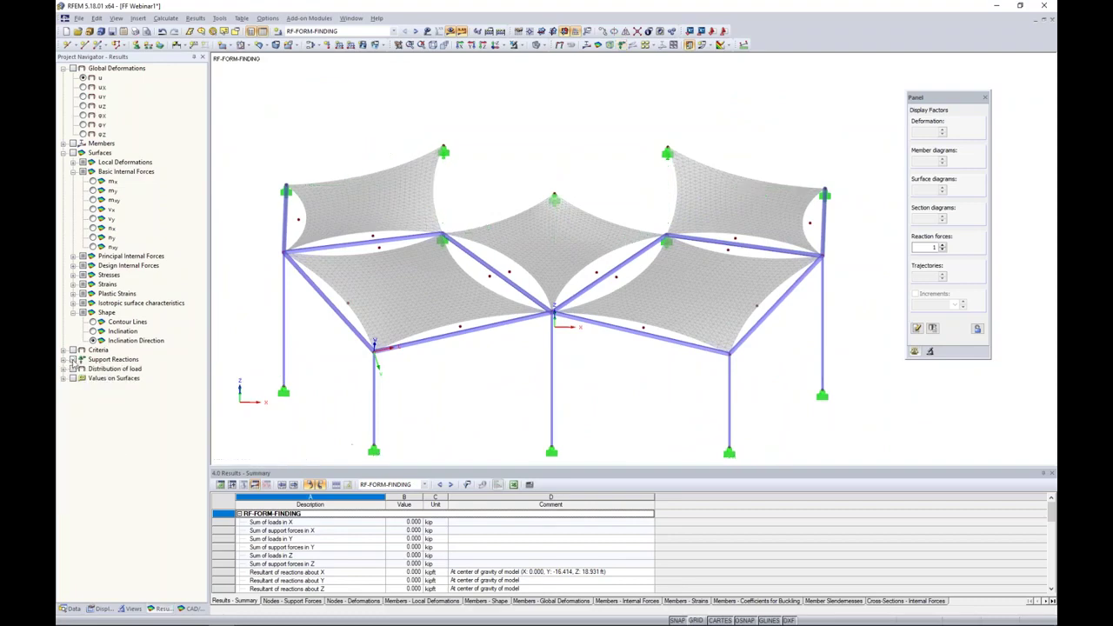
middle_click_drag(591, 350, 558, 322, "ctrl")
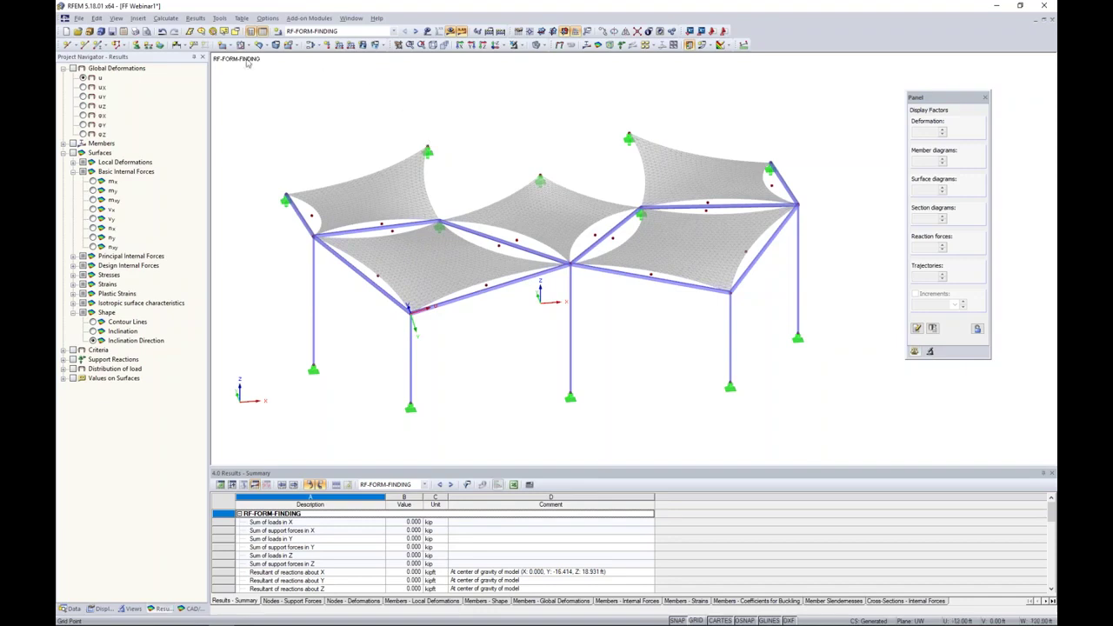
Step: Describe load case LC1 as Self-Weight with the Form-Finding action category and a self-weight factor of -1 in Z
left_click(276, 31)
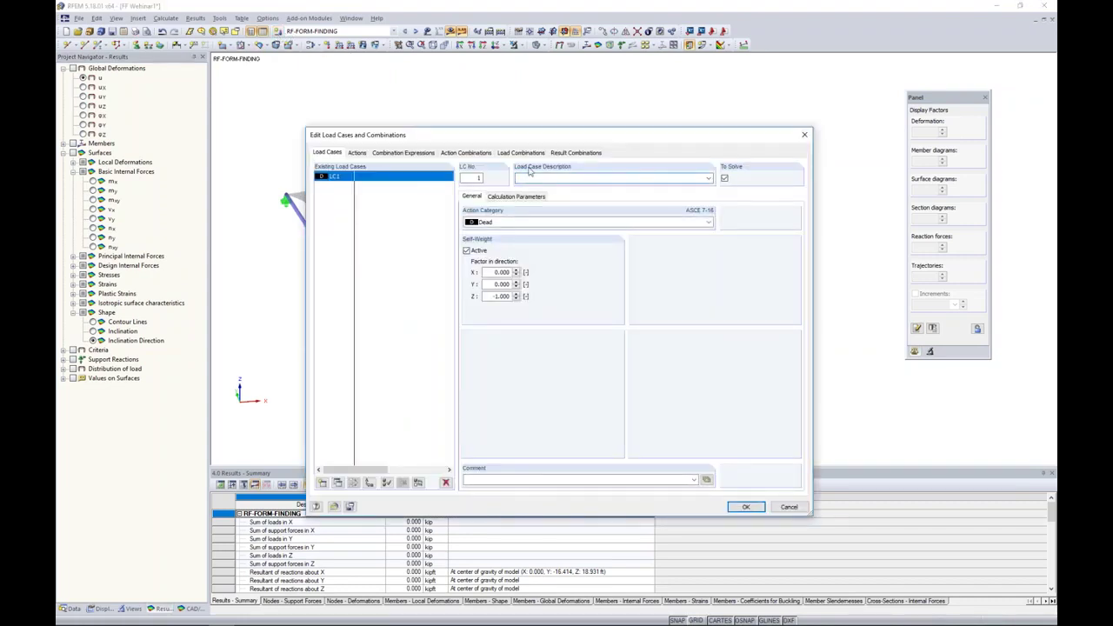
left_click_drag(523, 138, 526, 121)
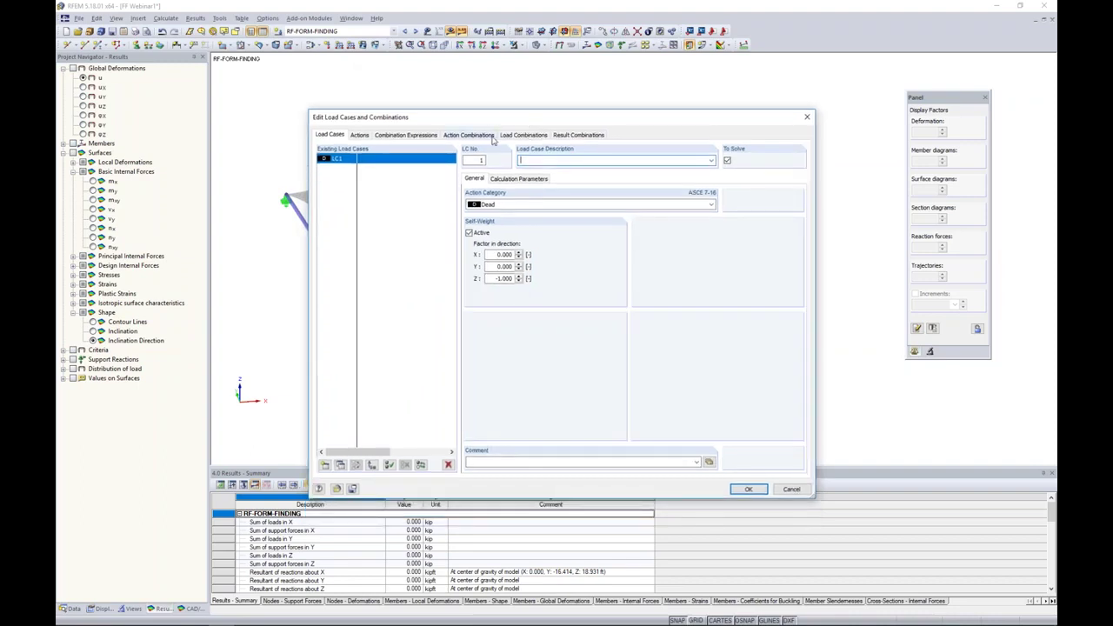
type("elf-Weight")
left_click(487, 206)
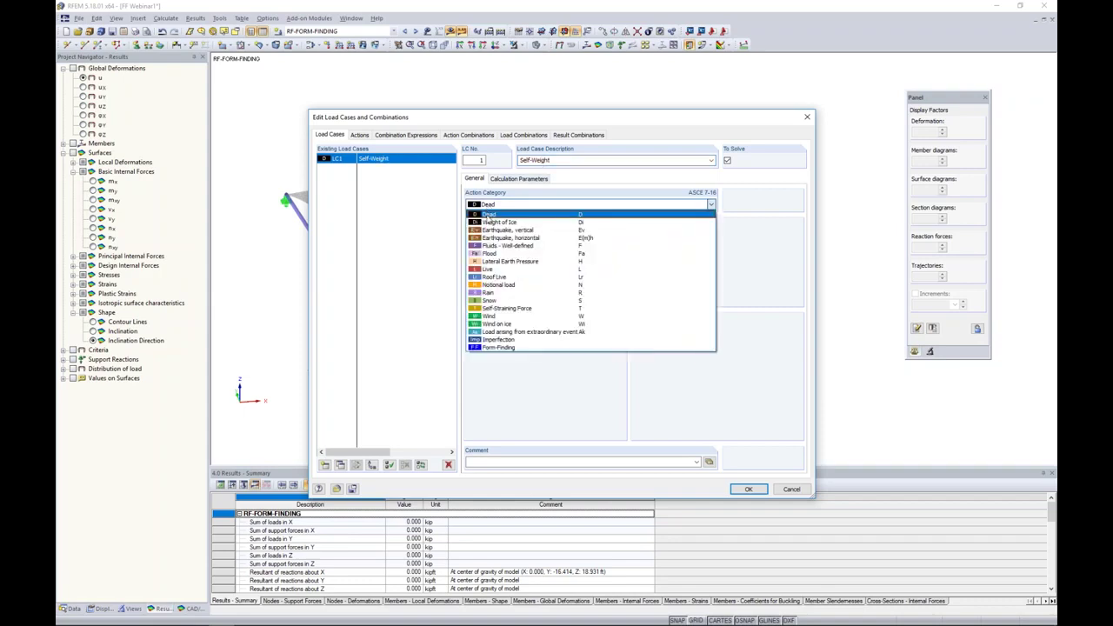
left_click(499, 348)
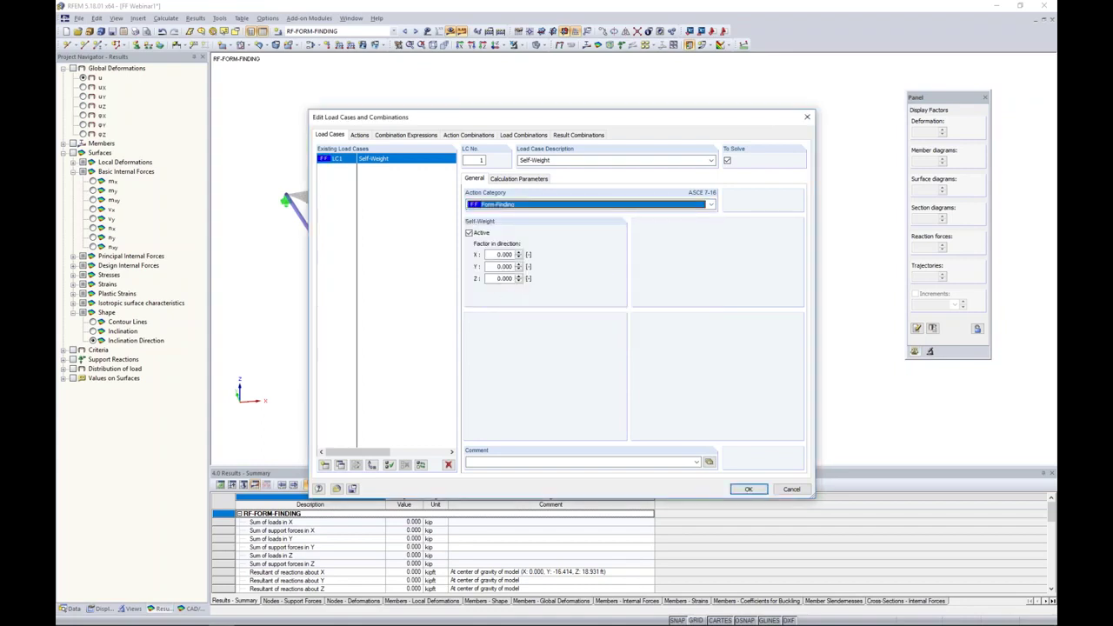
double_click(504, 278)
type("-1")
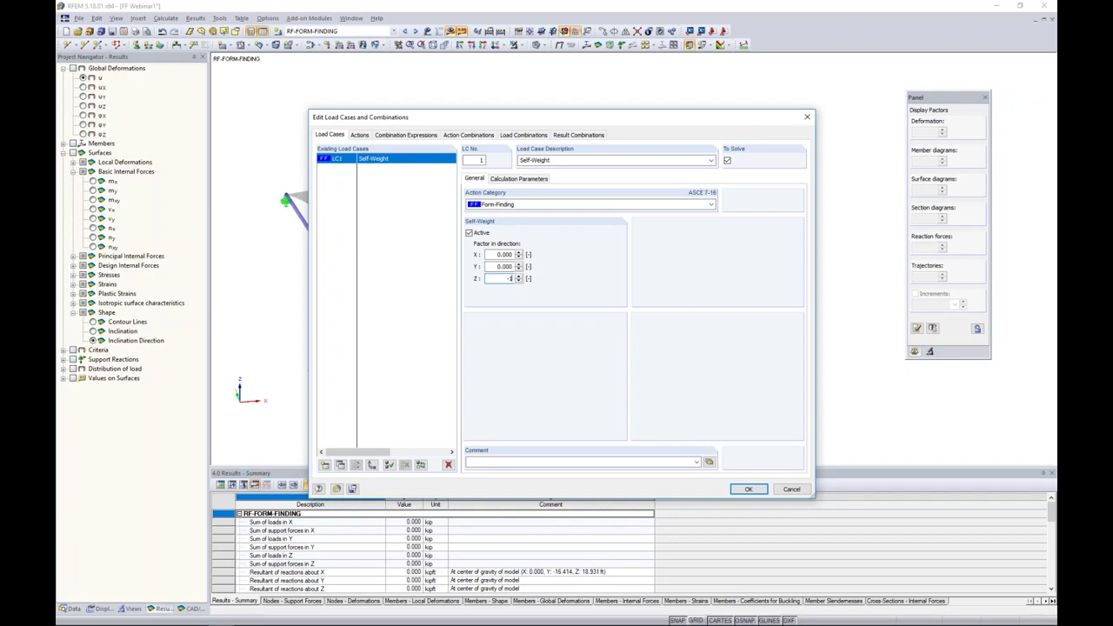
left_click(504, 254)
Step: Create load case LC2 described as Live with the Live action category, accepting deletion of the existing results and FE mesh
left_click(325, 465)
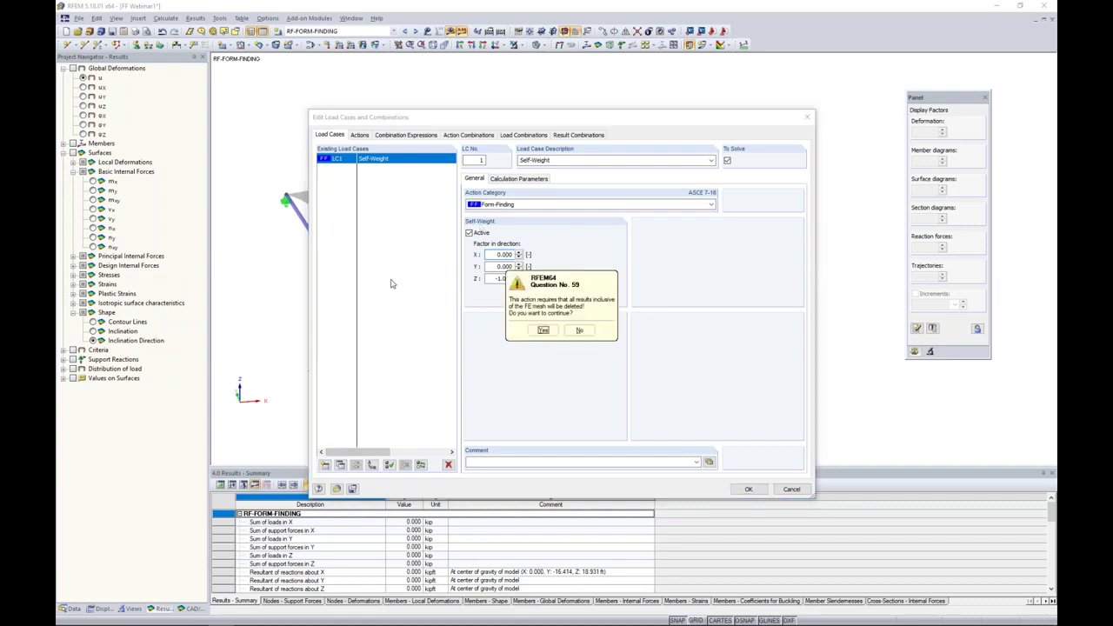
left_click(542, 330)
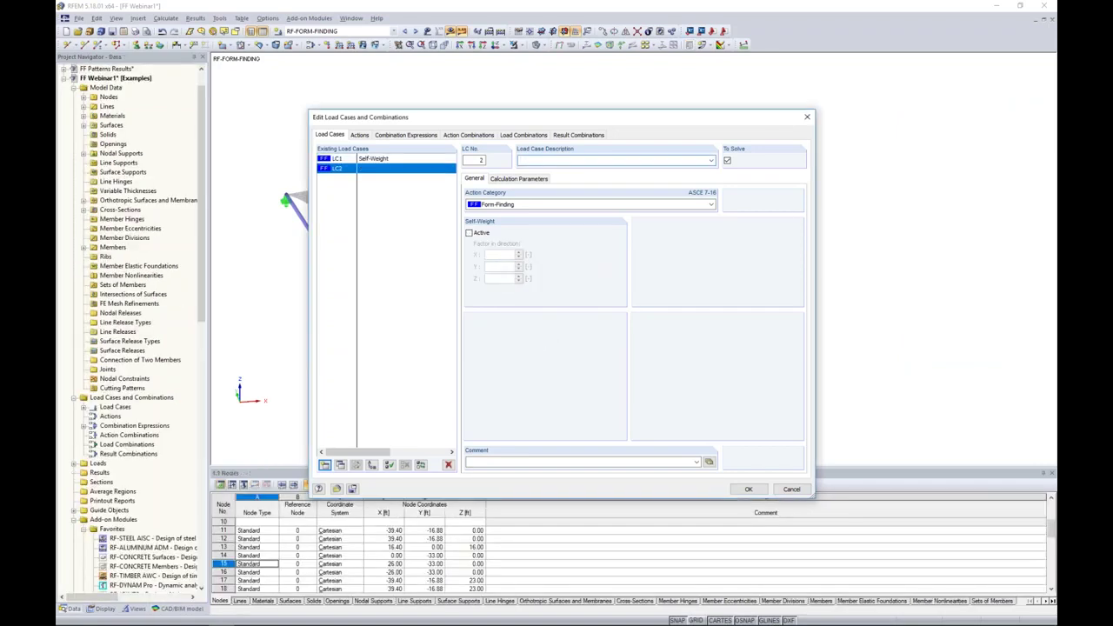
left_click(499, 205)
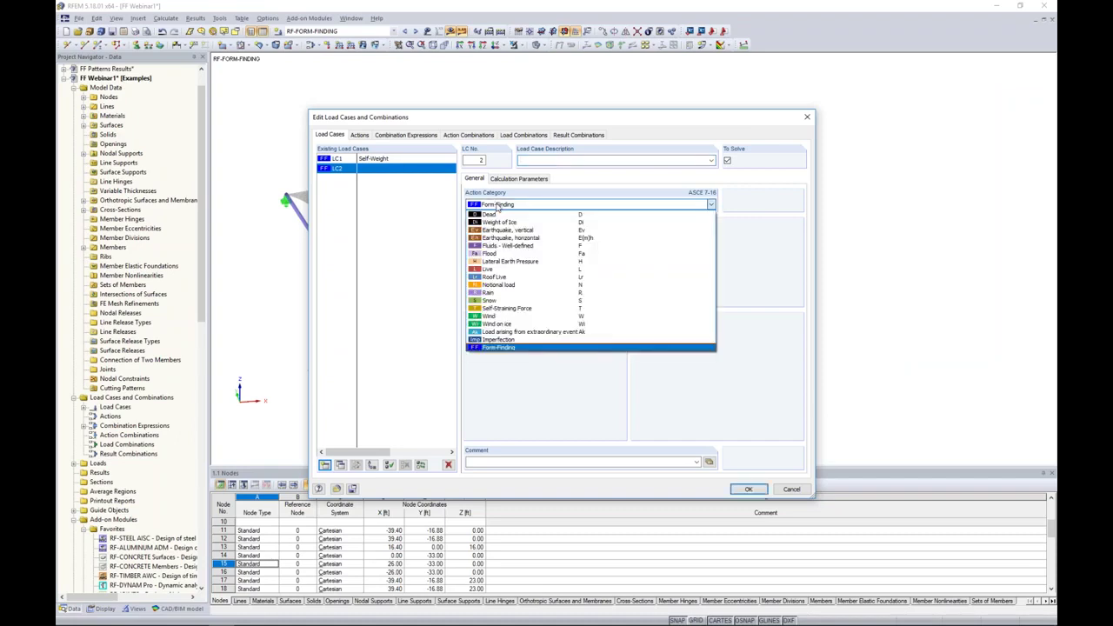
left_click(499, 271)
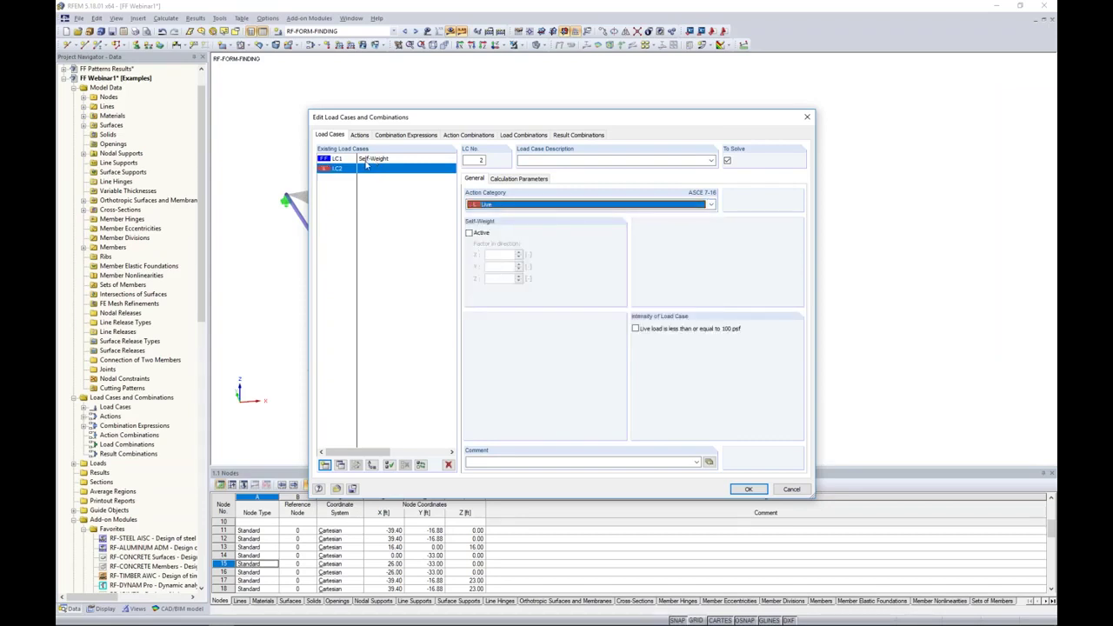
left_click(544, 159)
type("Live")
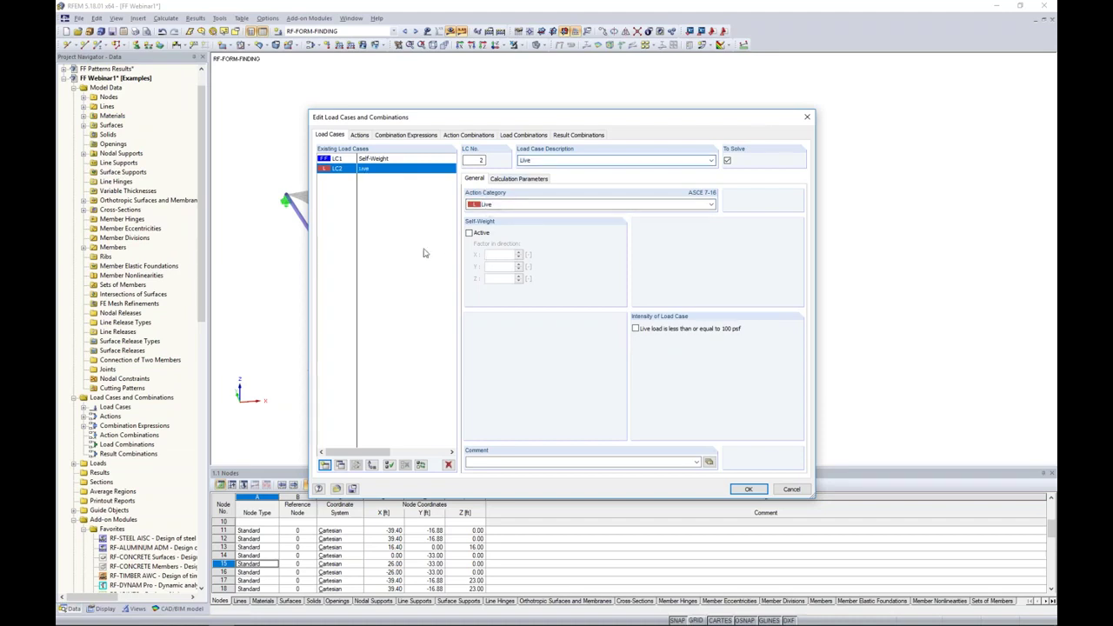
Step: Add load case LC3 described as Snow and assign it the Snow action category
left_click(324, 465)
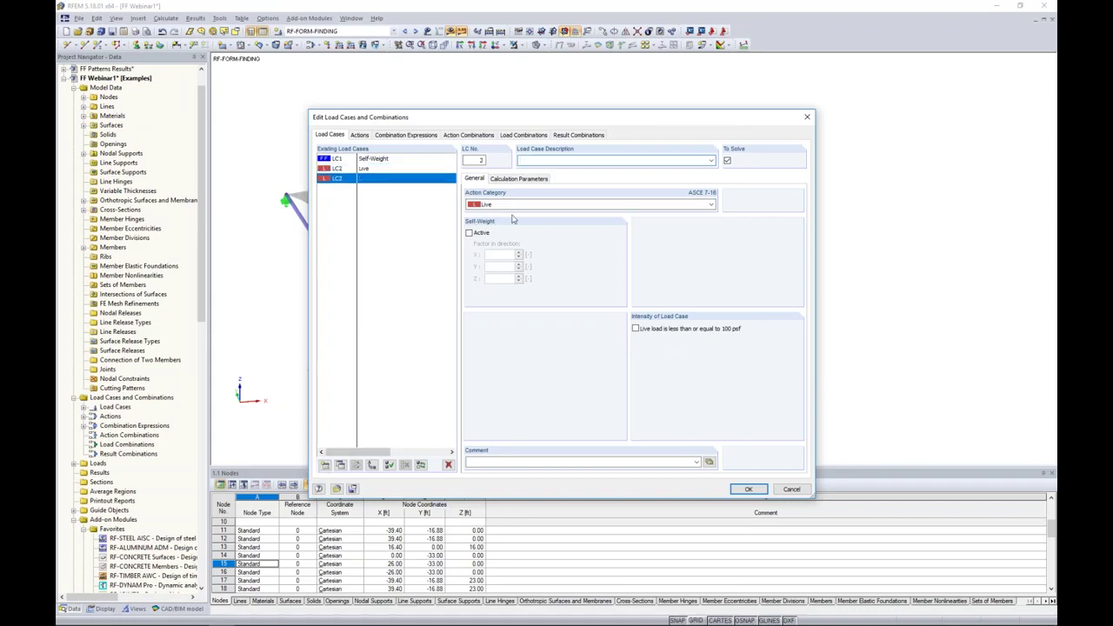
type("Snow")
left_click(493, 206)
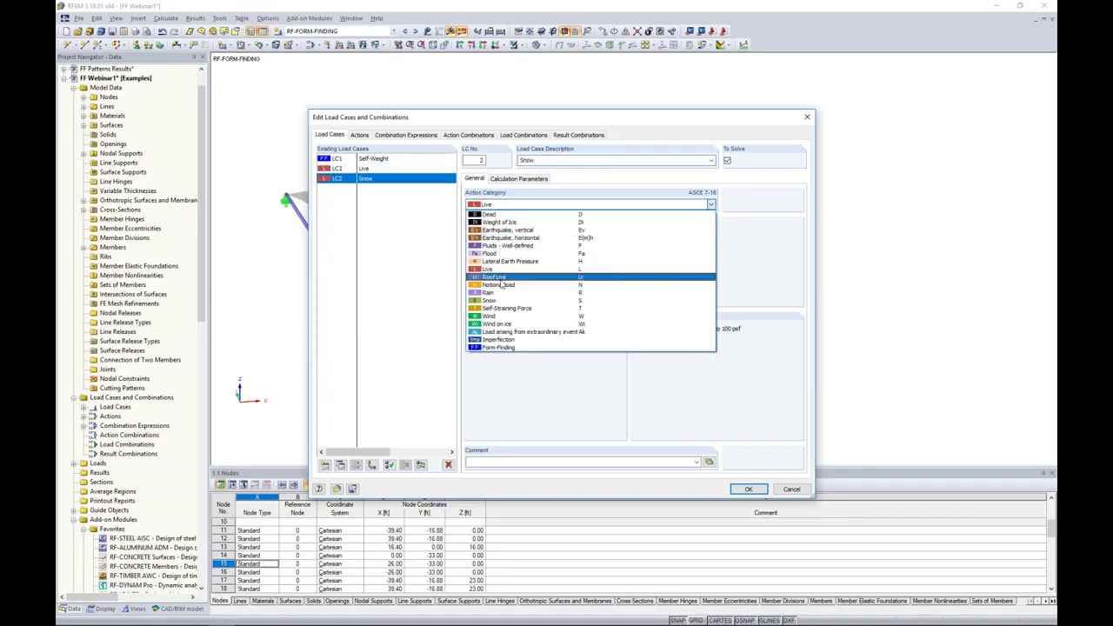
left_click(504, 309)
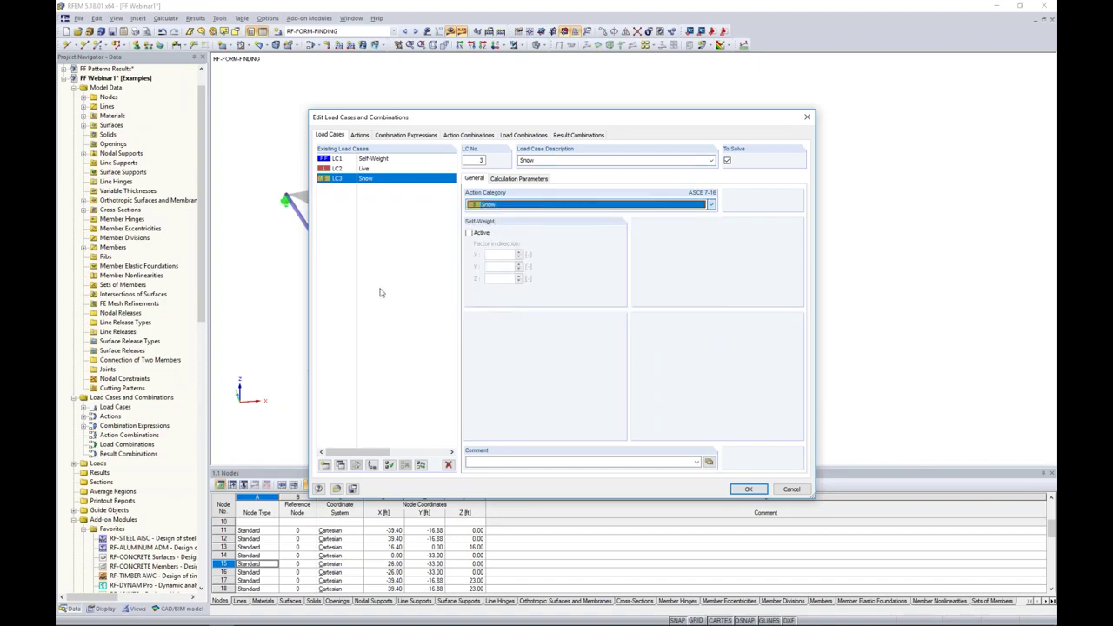
Step: Add load case LC4 described as Wind X Pressure and assign it the Wind action category
left_click(324, 464)
type("Wind X Pressure")
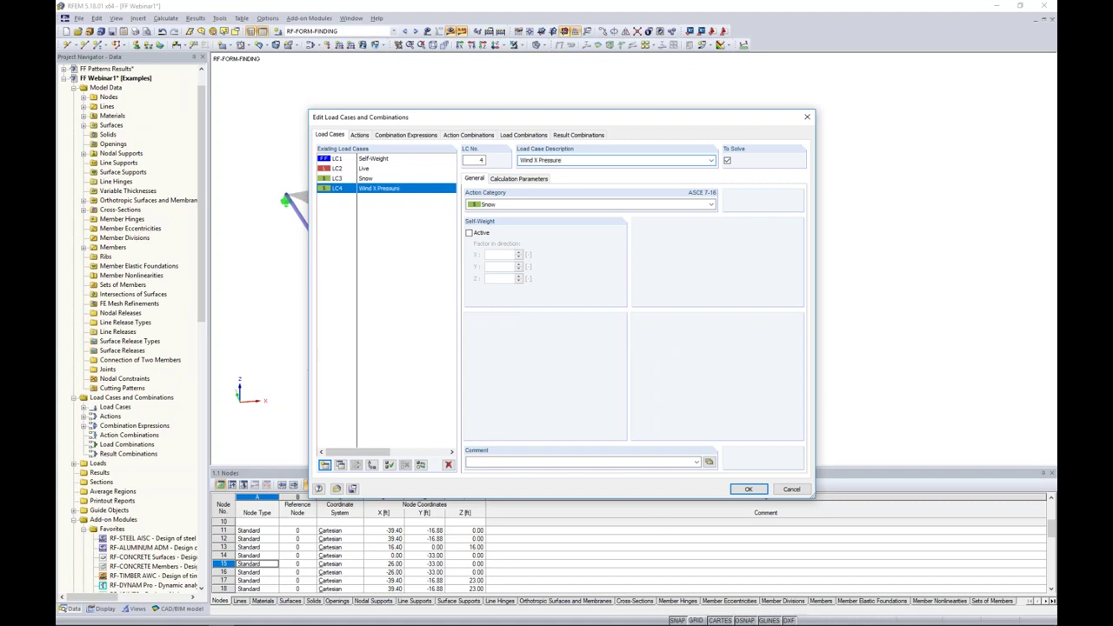
left_click(495, 204)
left_click(491, 318)
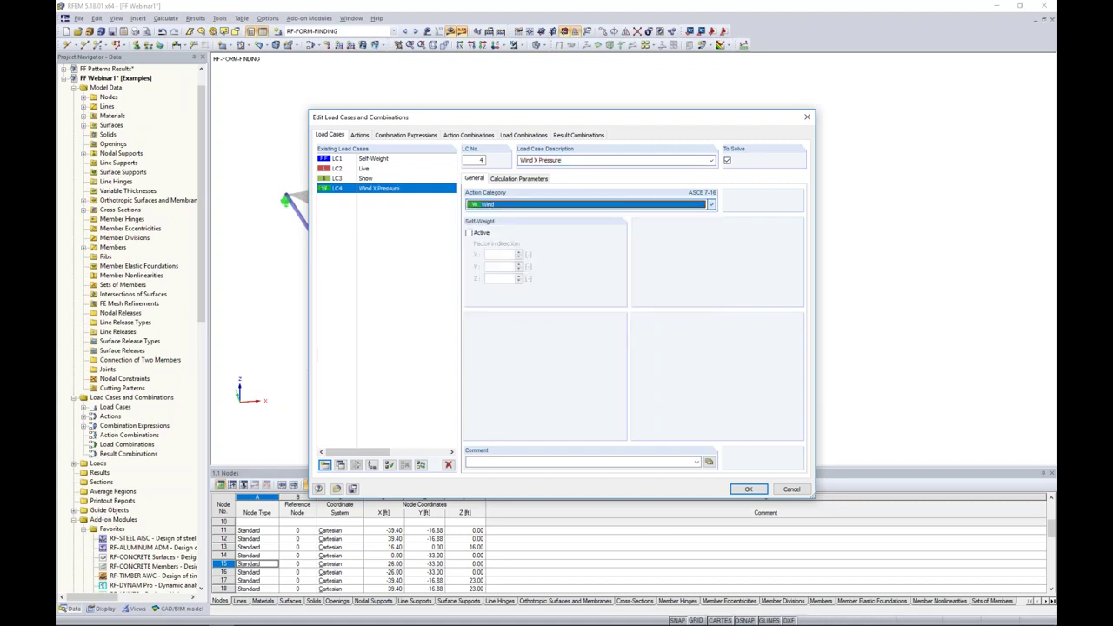
Step: Copy the Wind X Pressure load case to LC5 and change the copy's description to Wind X Uplift
left_click(341, 465)
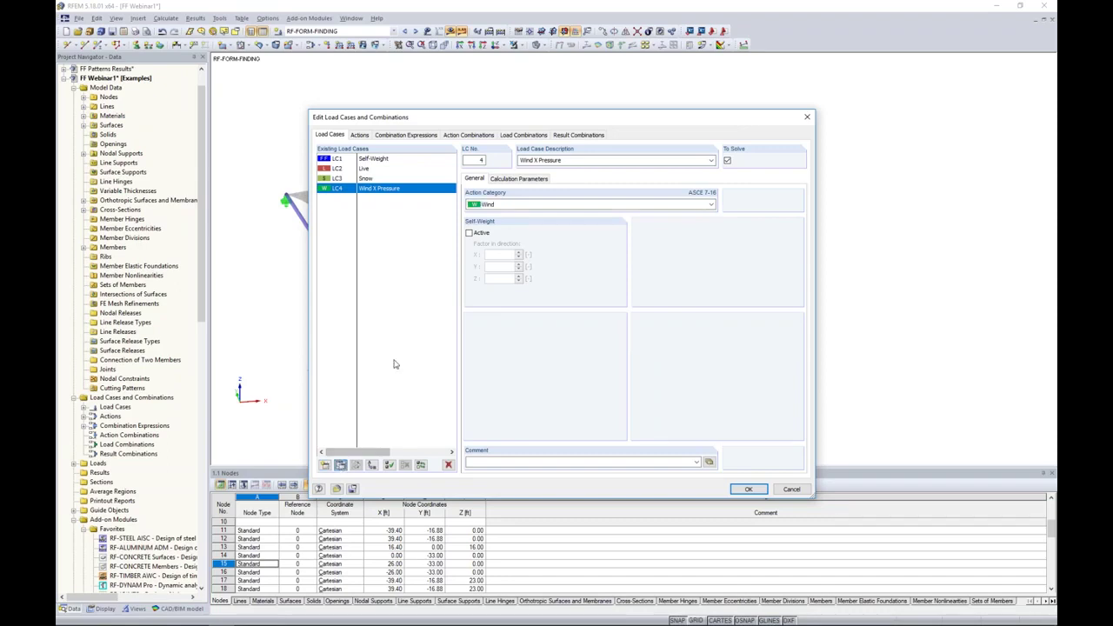
double_click(550, 161)
type("Uplift")
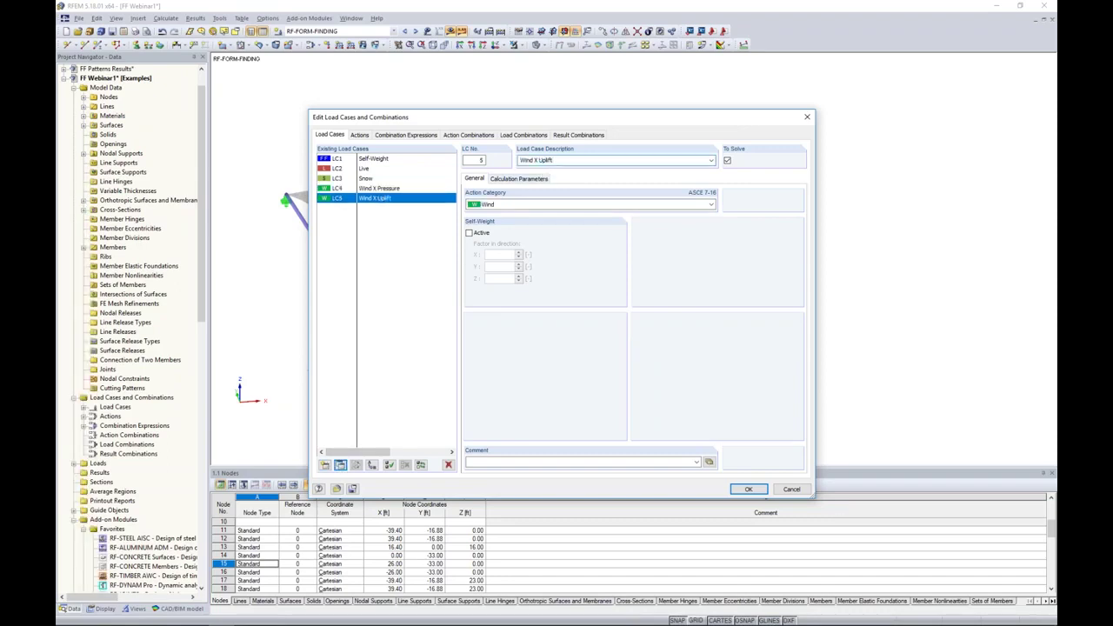
left_click(380, 189)
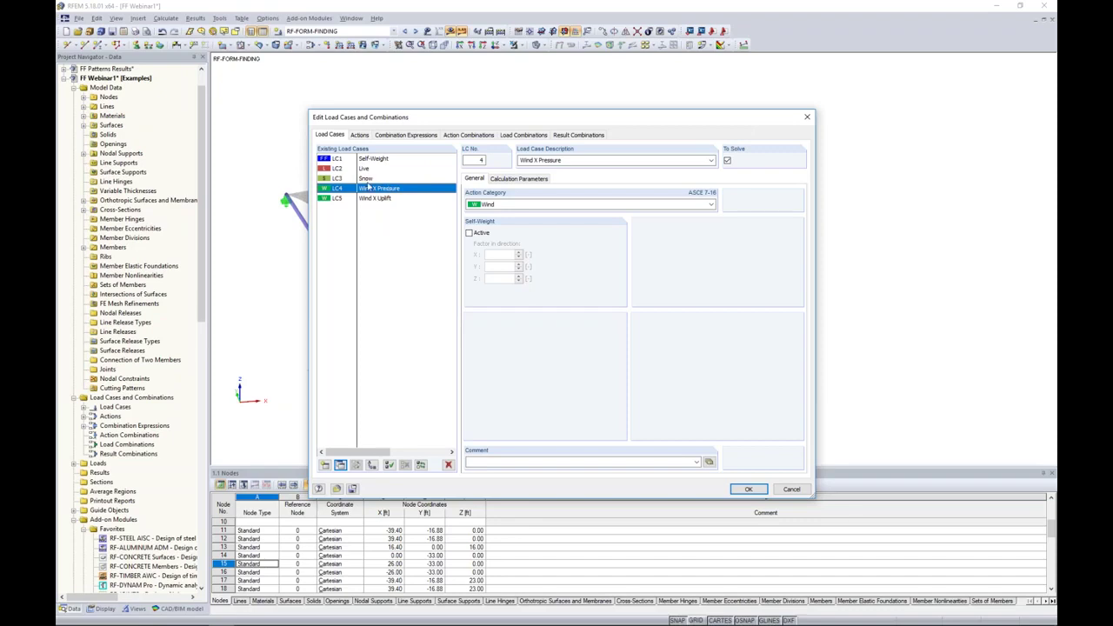
Step: Review the Live, Snow and Wind actions and the load cases assigned to each
left_click(365, 138)
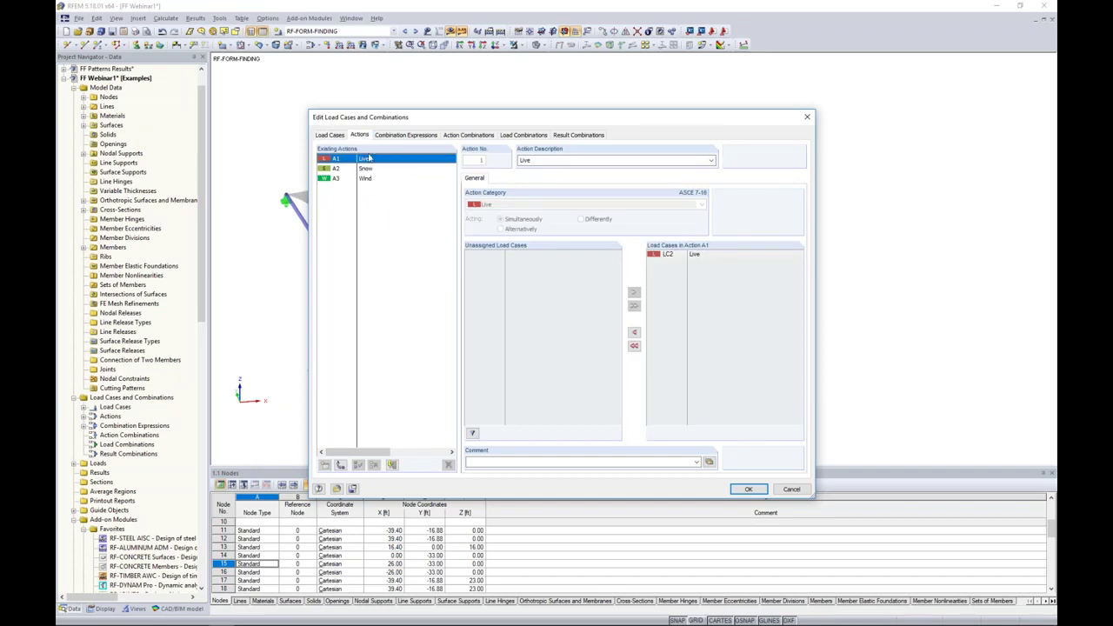
left_click(366, 170)
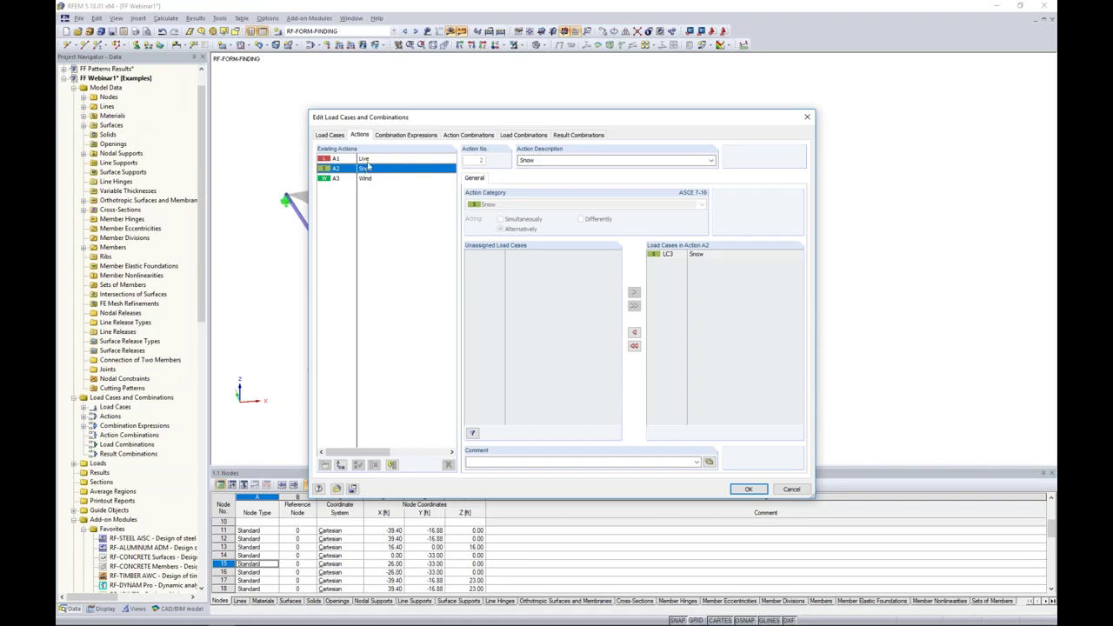
left_click(370, 178)
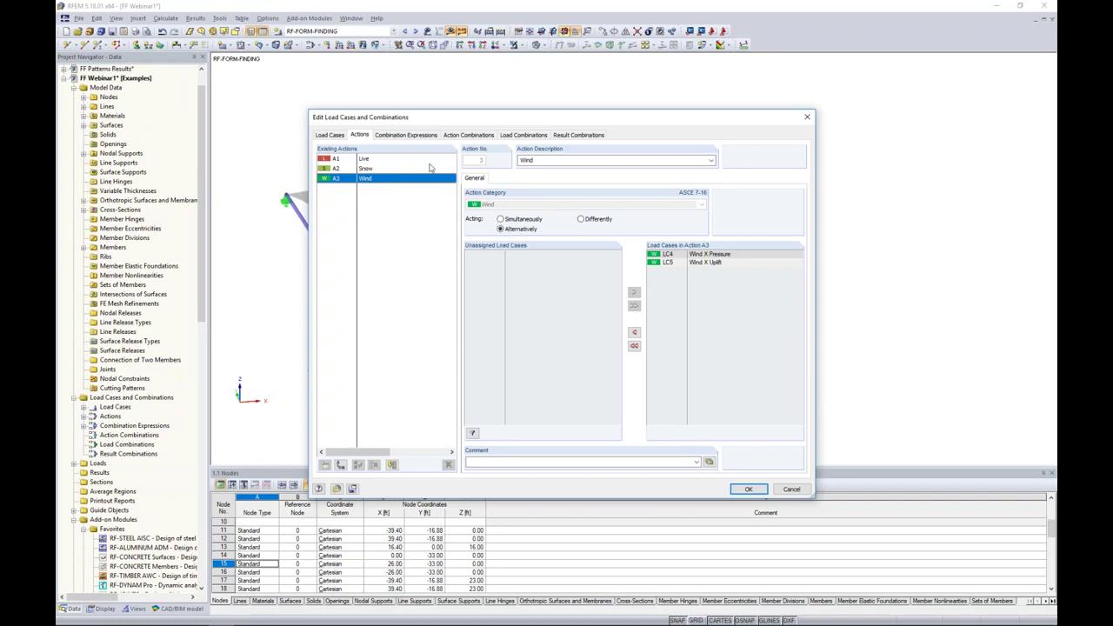
Step: Deactivate the Section 2.4 (ASD) combination expression CE2 so that only the Section 2.3 (LRFD) expression is used
left_click(424, 136)
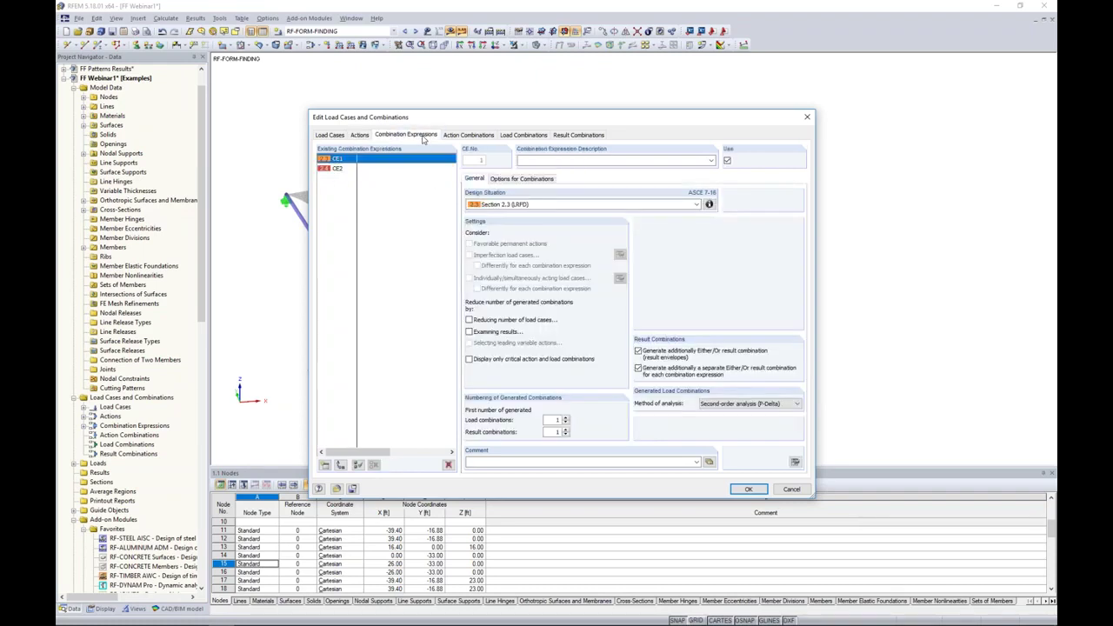
left_click(380, 171)
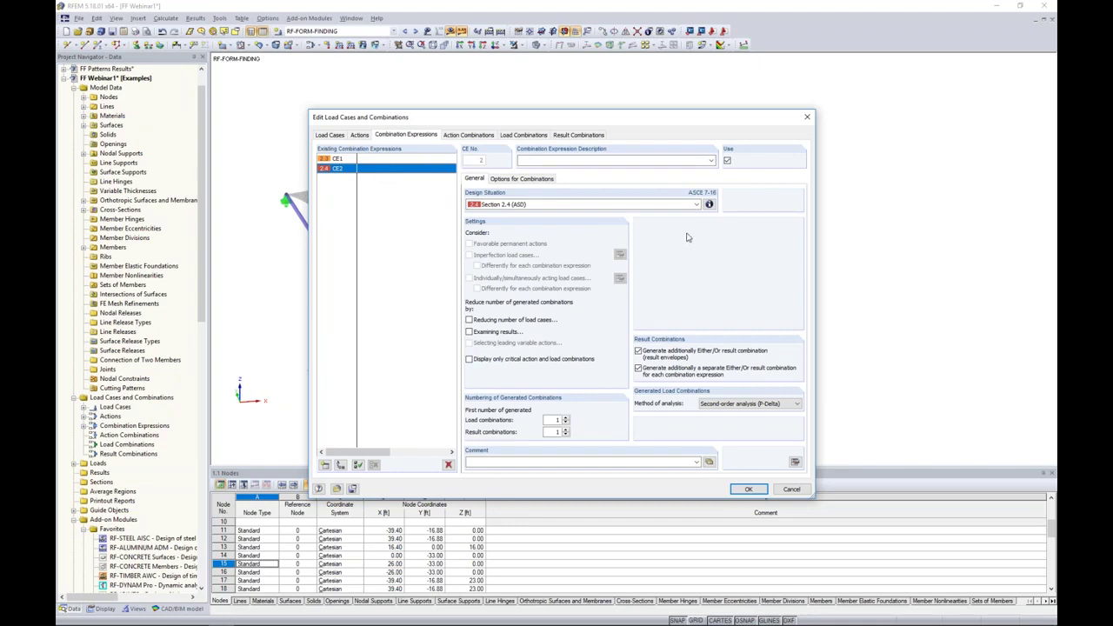
left_click(726, 161)
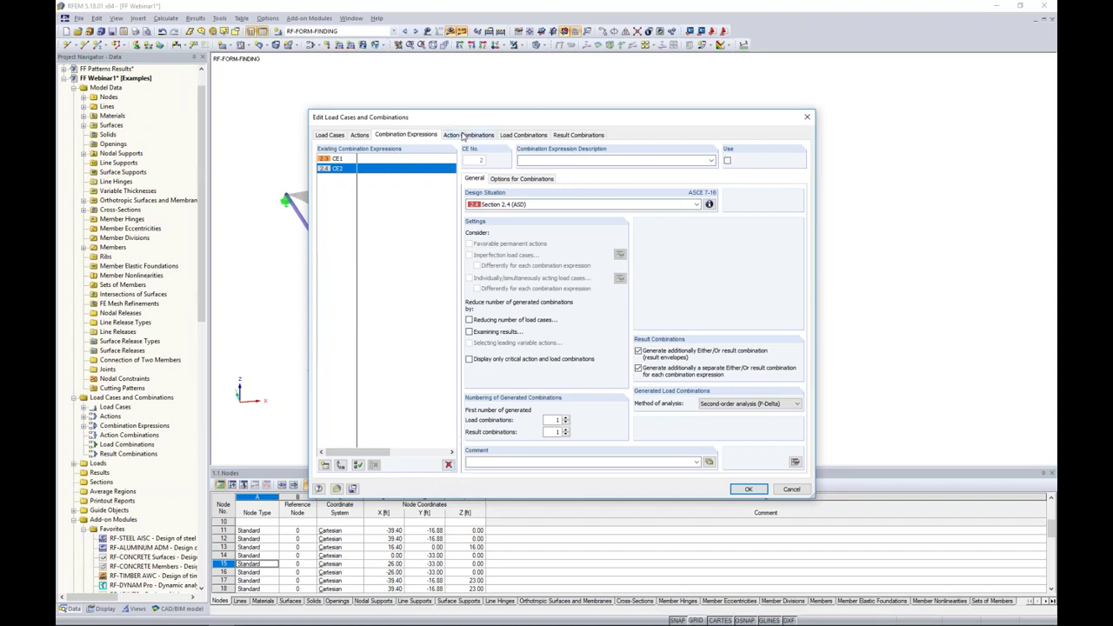
Step: Generate the load combinations and the result combination, check them, and accept the load case and combination setup
left_click(515, 136)
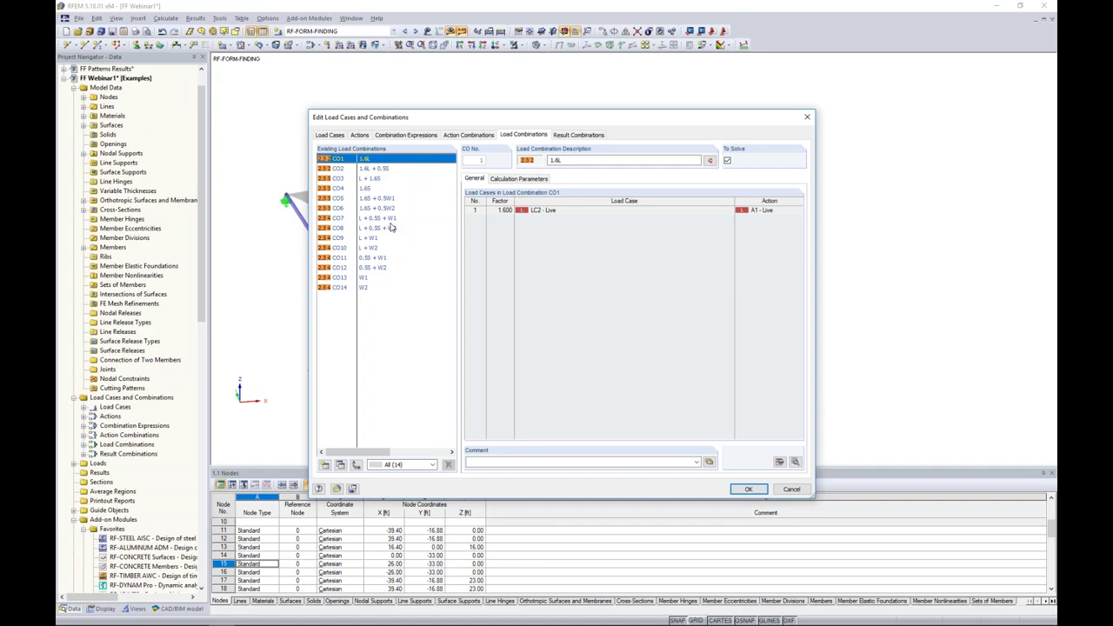
left_click(570, 136)
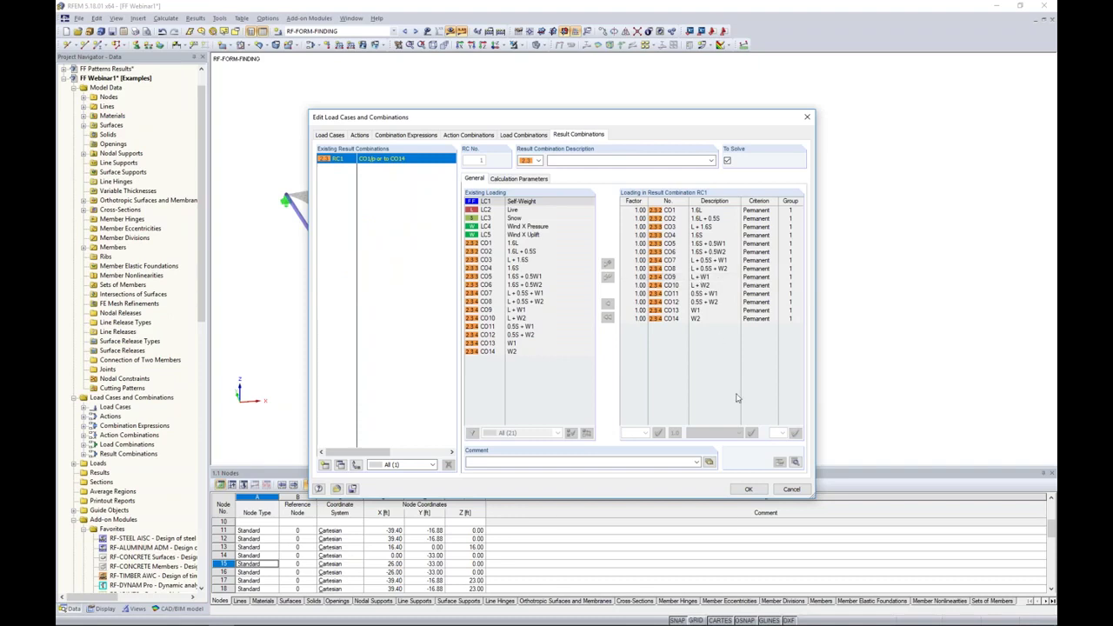
left_click(750, 489)
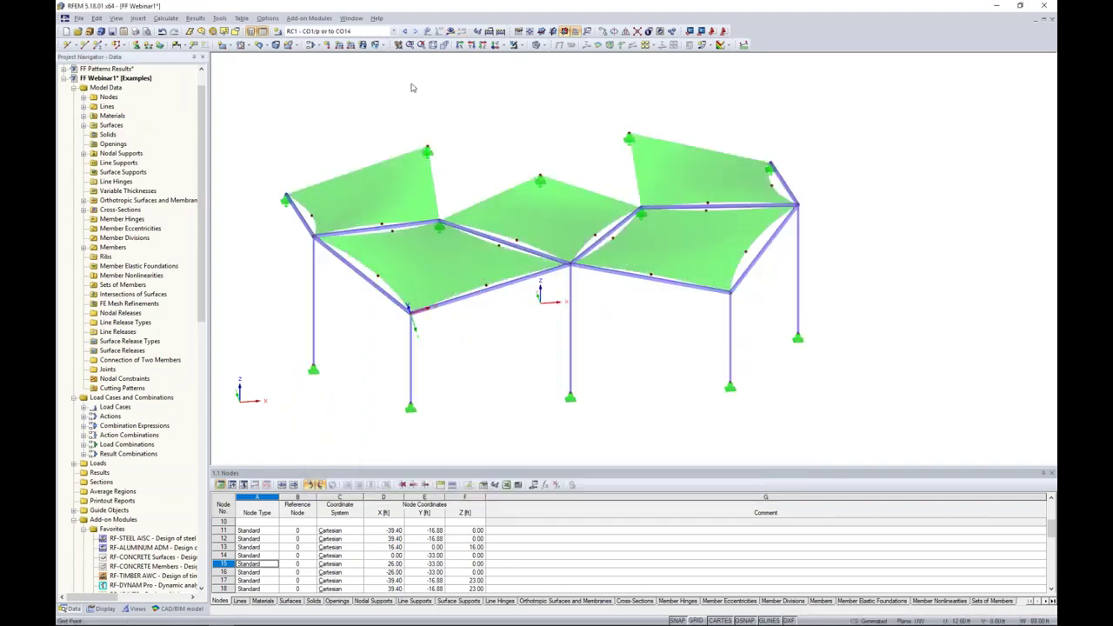
Step: In load case LC2 Live, apply a uniform surface load of -0.005 ksf in global ZL direction to all membrane surfaces
left_click(393, 32)
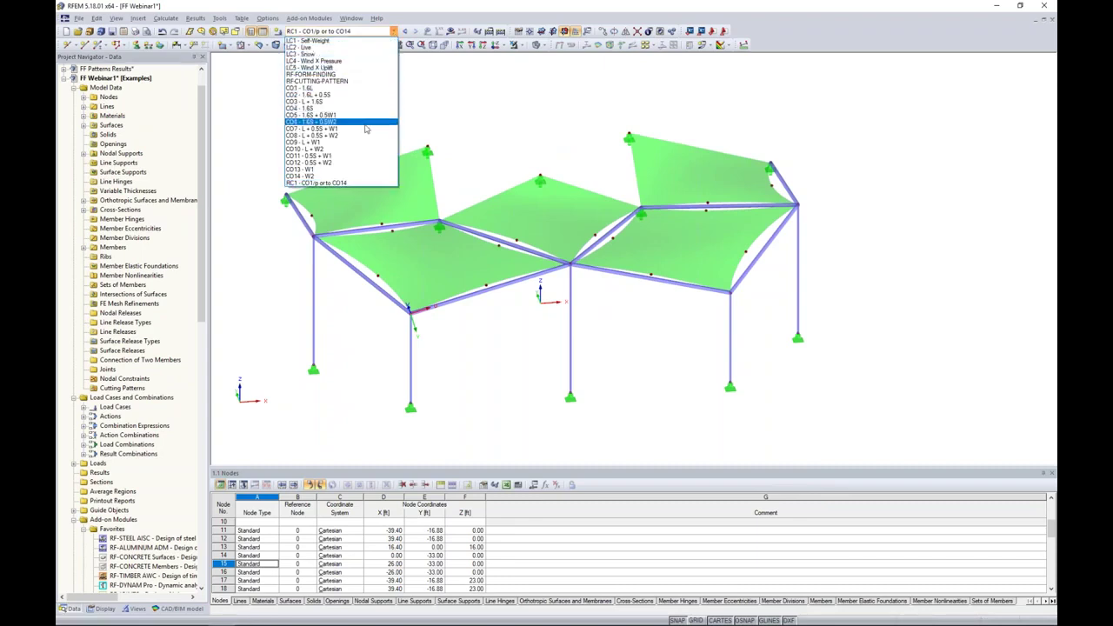
left_click(344, 49)
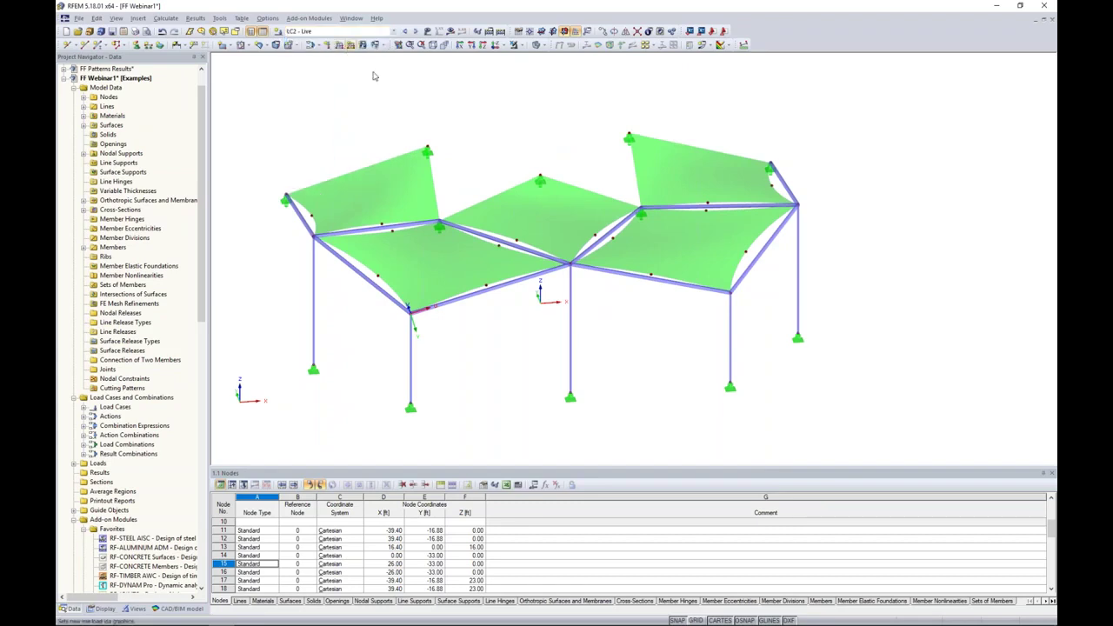
middle_click_drag(588, 167, 574, 150, "ctrl")
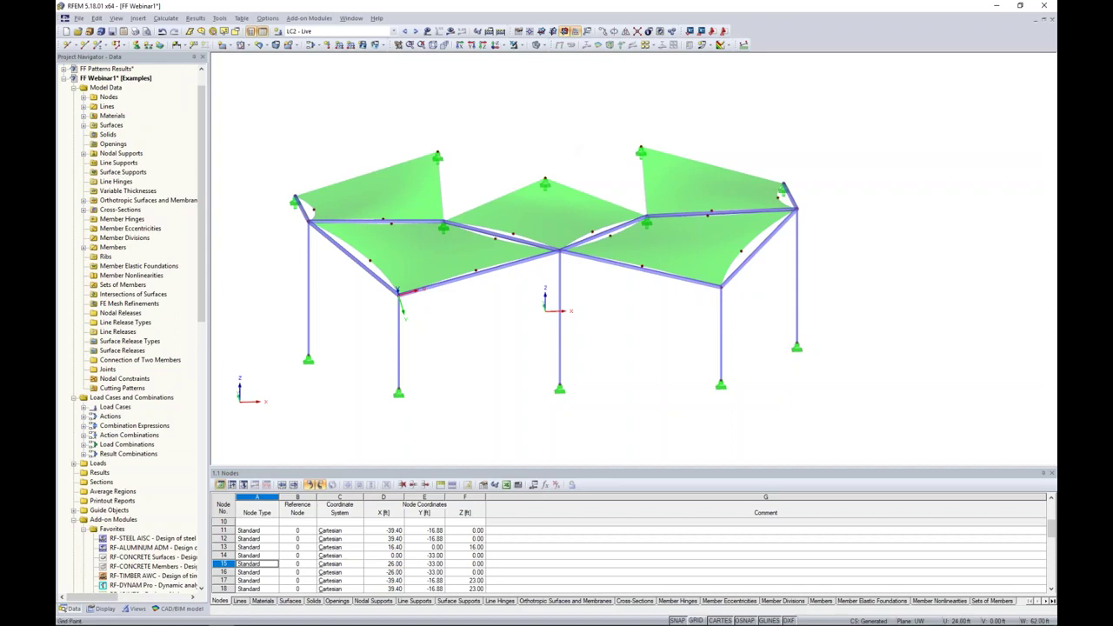
middle_click_drag(524, 140, 535, 141, "ctrl")
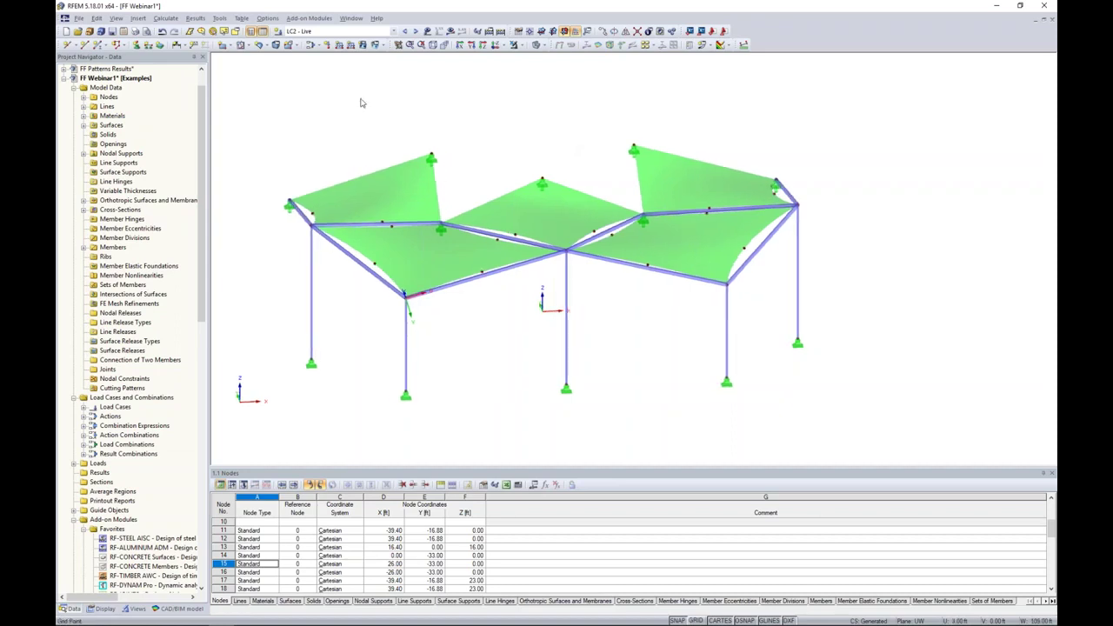
left_click(362, 47)
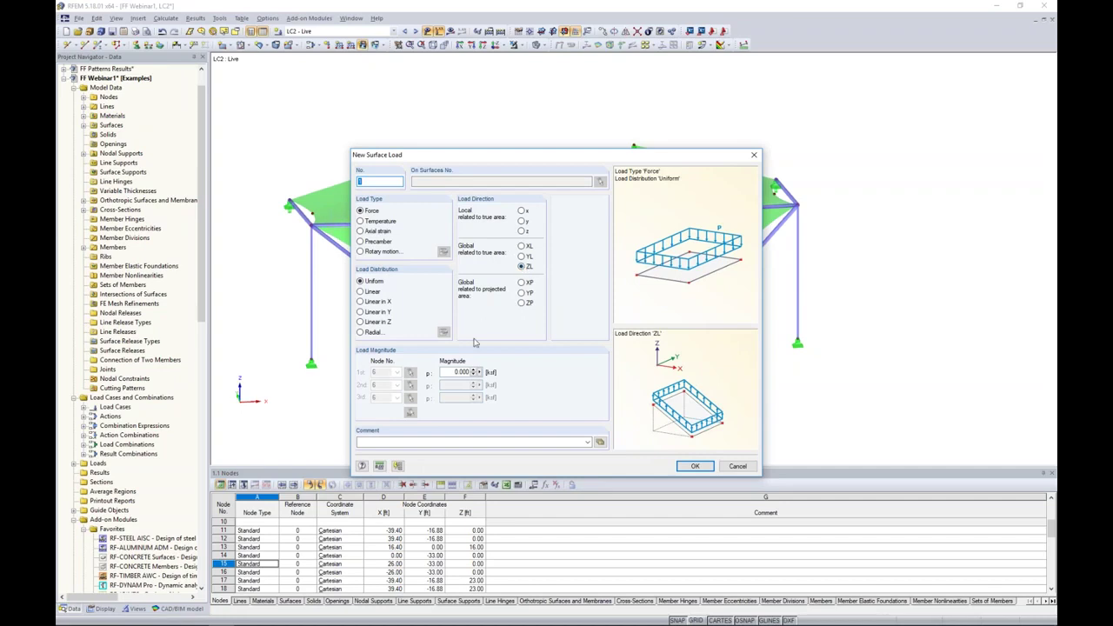
left_click(456, 372)
key("BackSpace")
type("-0.005")
left_click(695, 466)
mouse_move(255, 90)
left_mouse_down()
mouse_move(451, 201)
mouse_move(870, 337)
left_mouse_up()
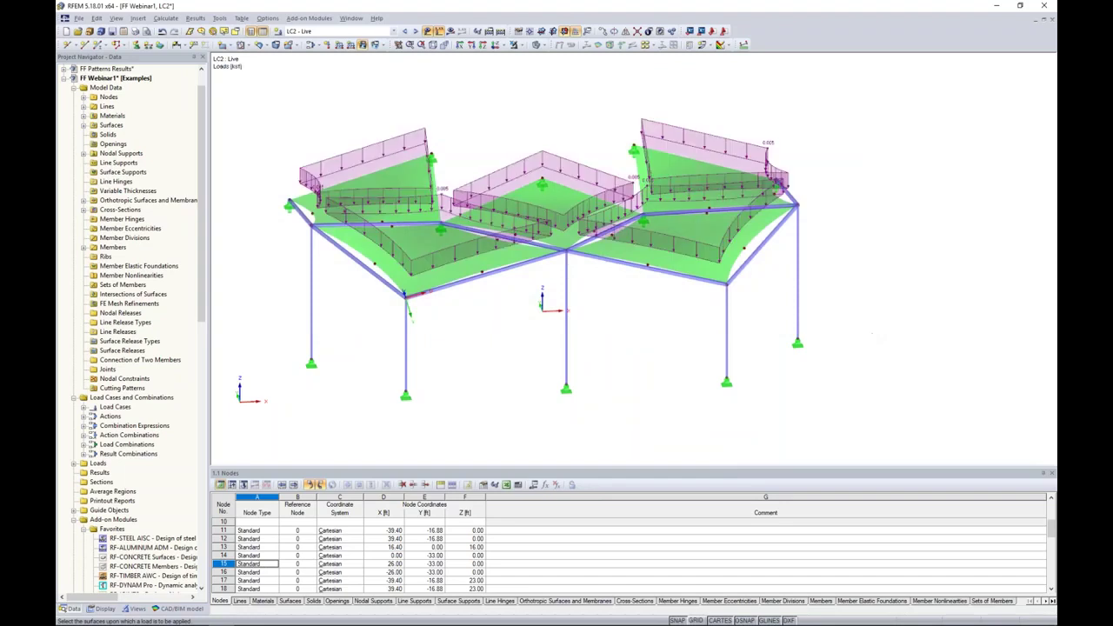
key("Escape")
Step: In load case LC3 Snow, apply a uniform surface load of -0.006 ksf in projected ZP direction to all membrane surfaces
left_click(415, 33)
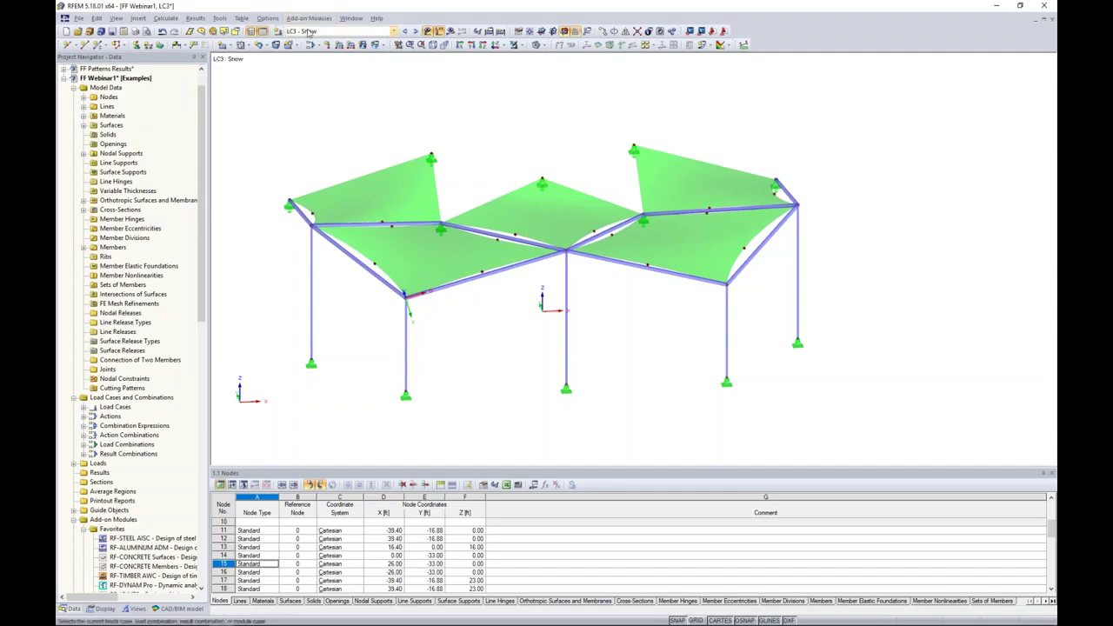
left_click(365, 46)
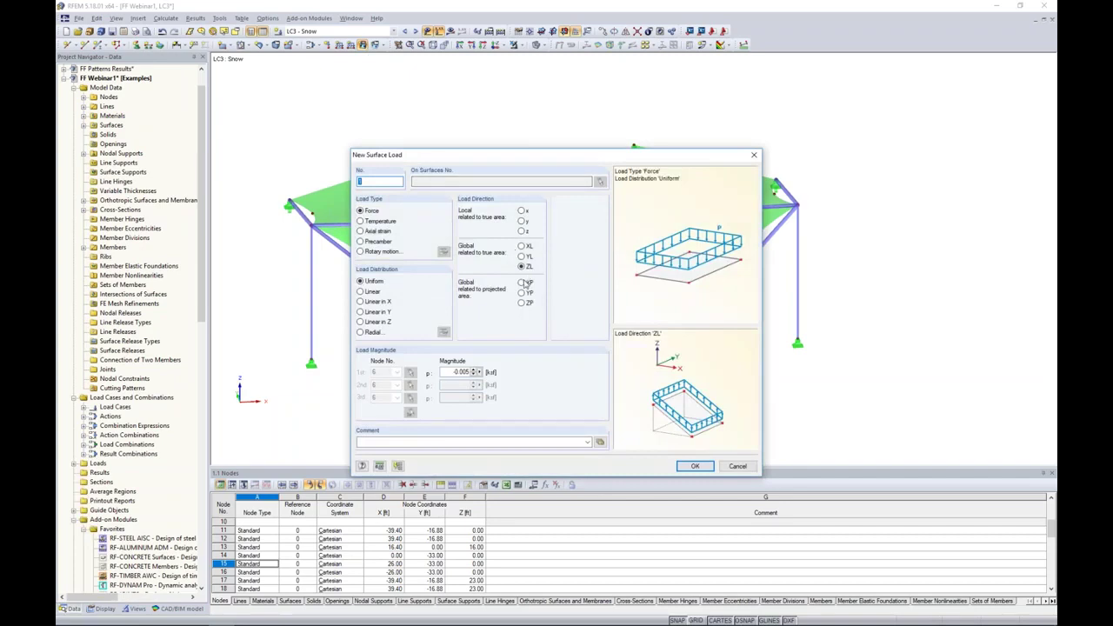
left_click(521, 304)
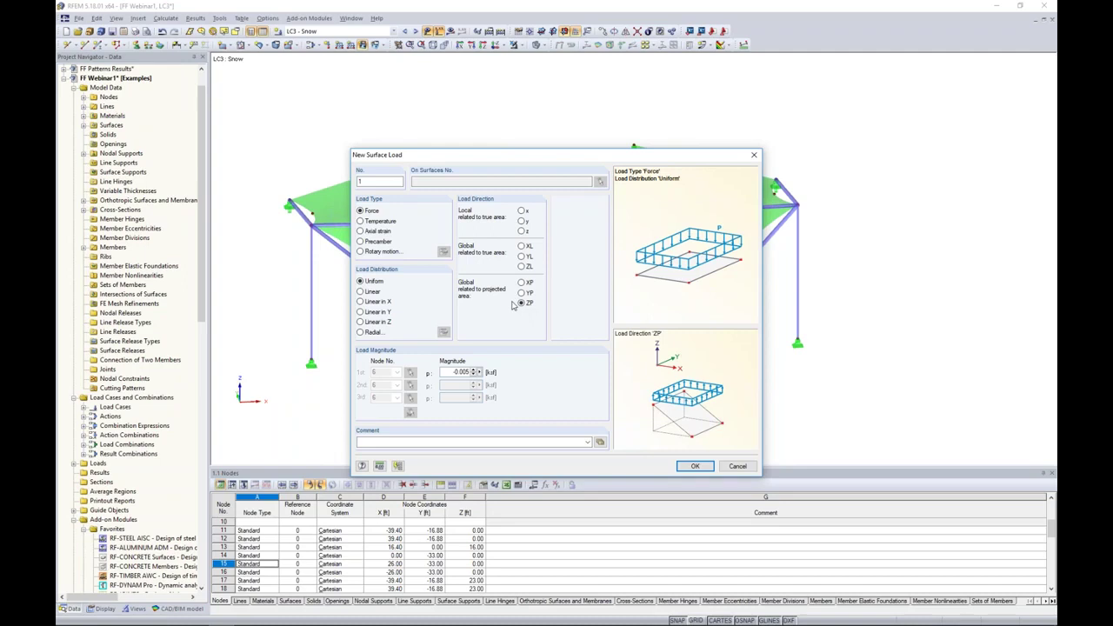
left_click_drag(450, 372, 474, 372)
type("-0.008")
left_click(695, 466)
left_click_drag(259, 87, 881, 308)
key("Escape")
middle_click_drag(877, 335, 829, 305, "ctrl")
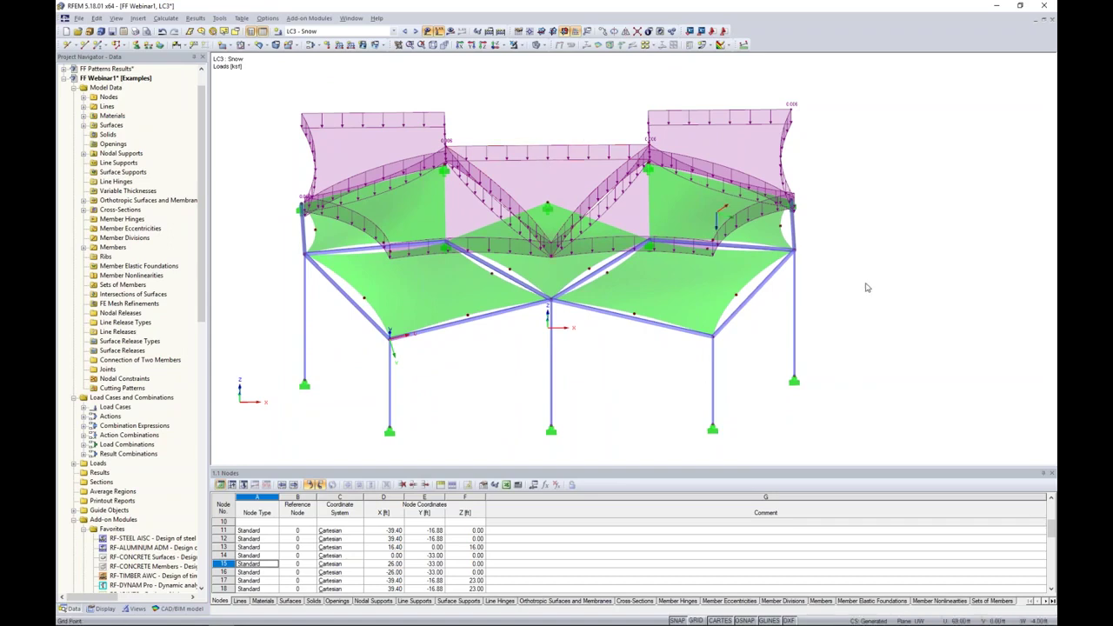
middle_click_drag(869, 288, 880, 224, "ctrl")
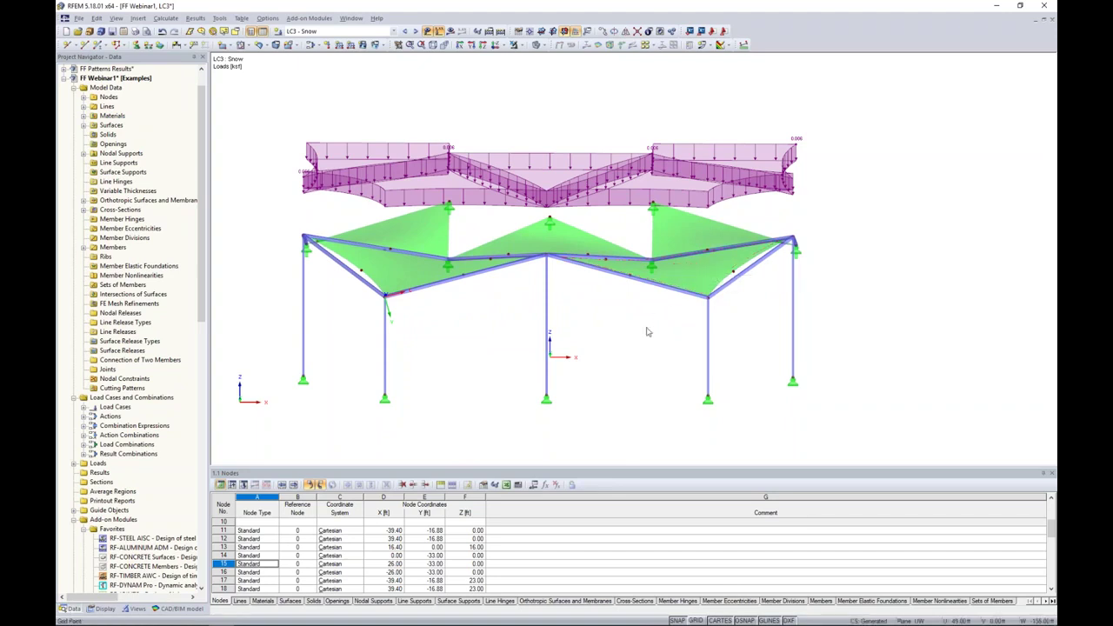
mouse_move(643, 330)
middle_mouse_down("ctrl")
mouse_move(646, 304)
mouse_move(652, 327)
mouse_move(652, 312)
middle_mouse_up("ctrl")
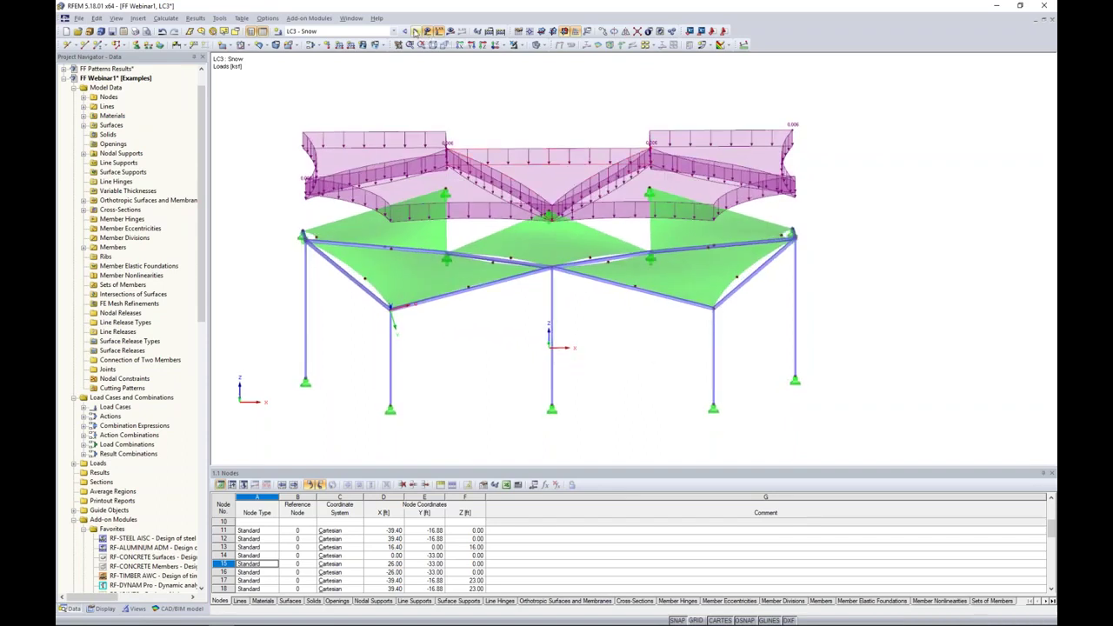
Step: Make LC4 Wind X Pressure the current load case
left_click(416, 32)
middle_click_drag(527, 157, 531, 174, "ctrl")
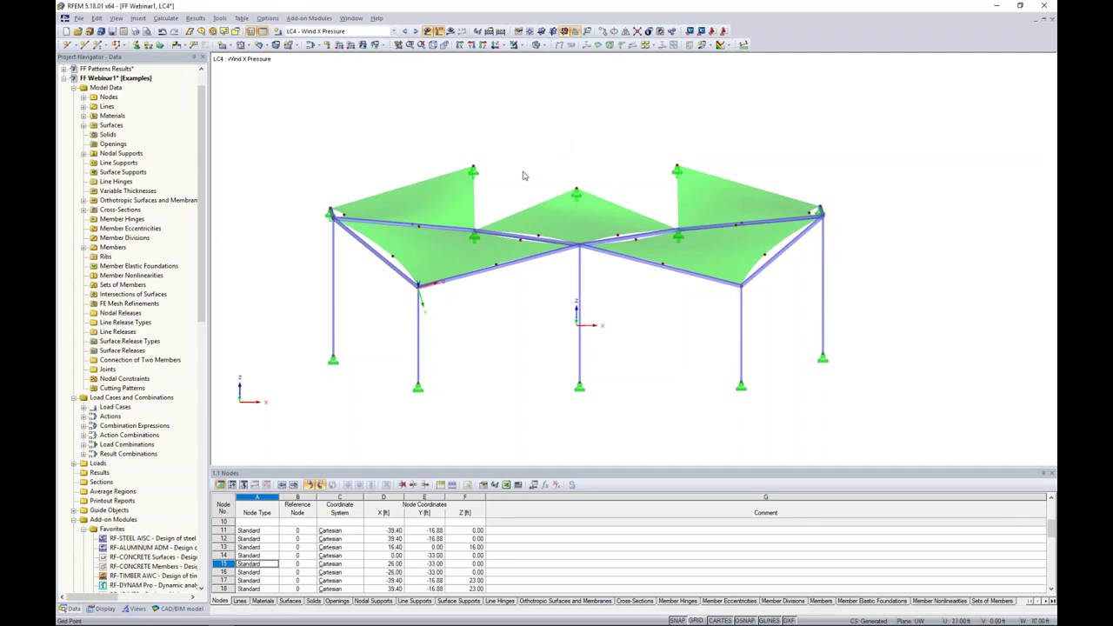
middle_click_drag(528, 178, 549, 186, "ctrl")
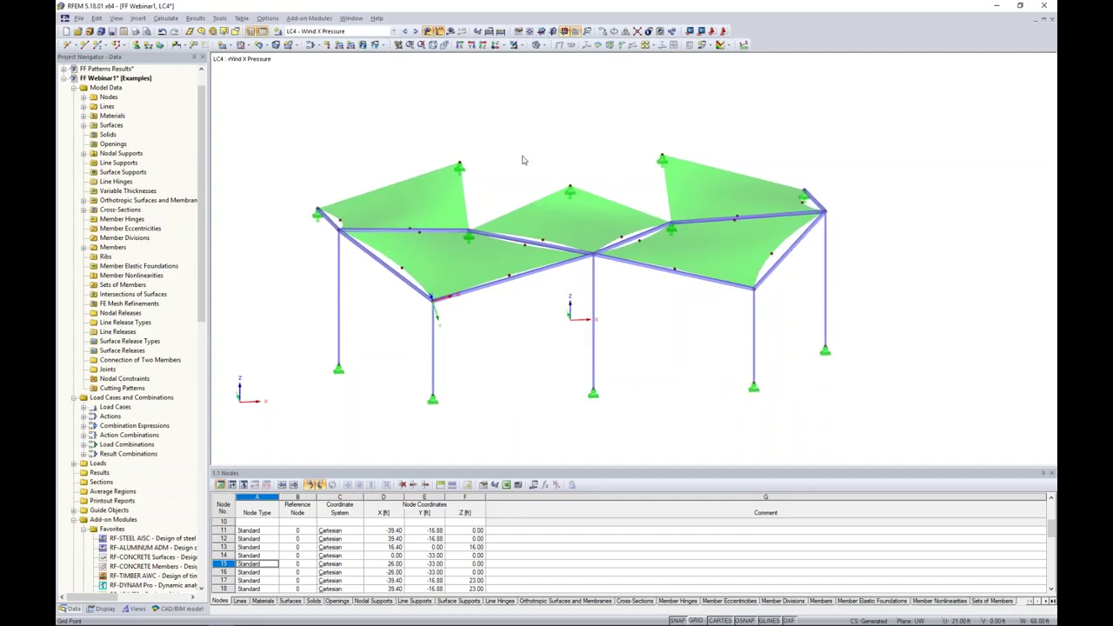
Step: Switch to the presentation slide show and advance to the RFLOW - Wind Flow on Structures slide
key("super+Tab")
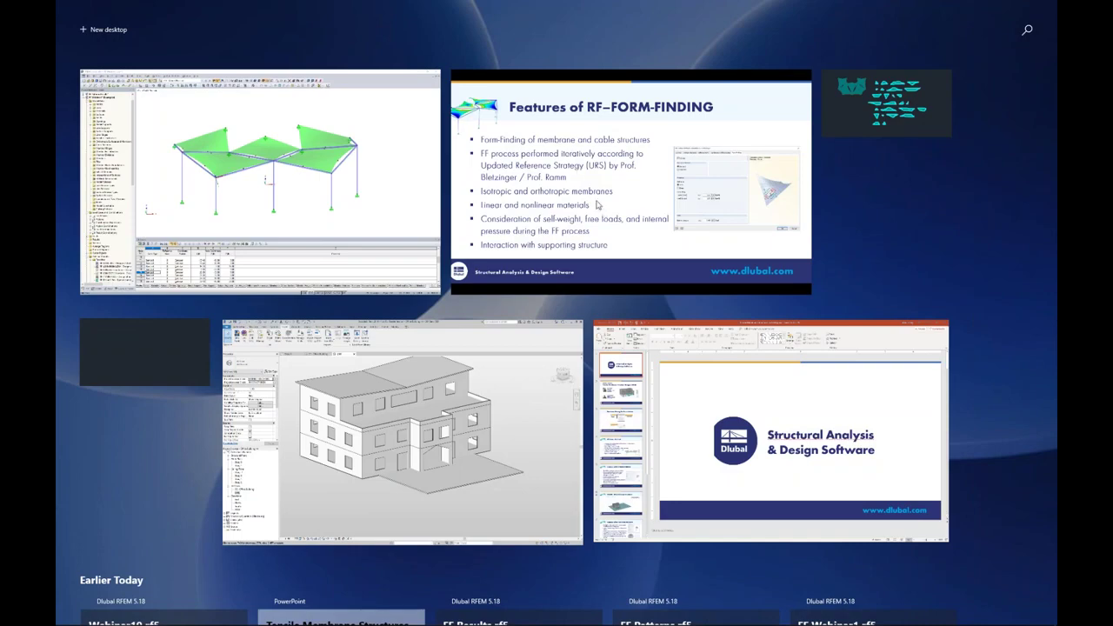
left_click(599, 206)
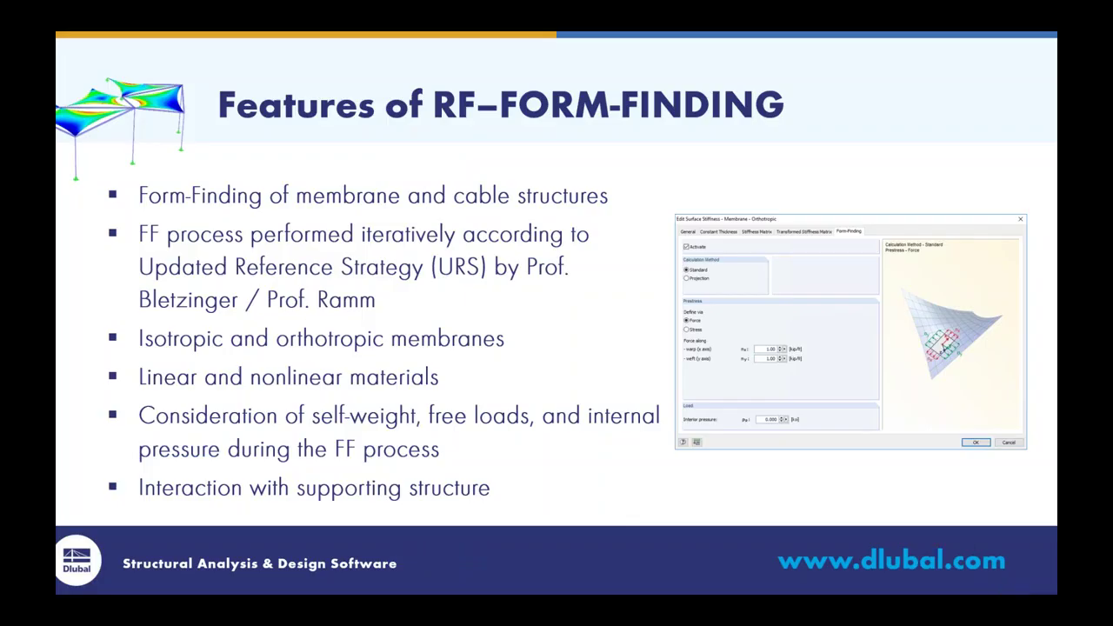
key("Right")
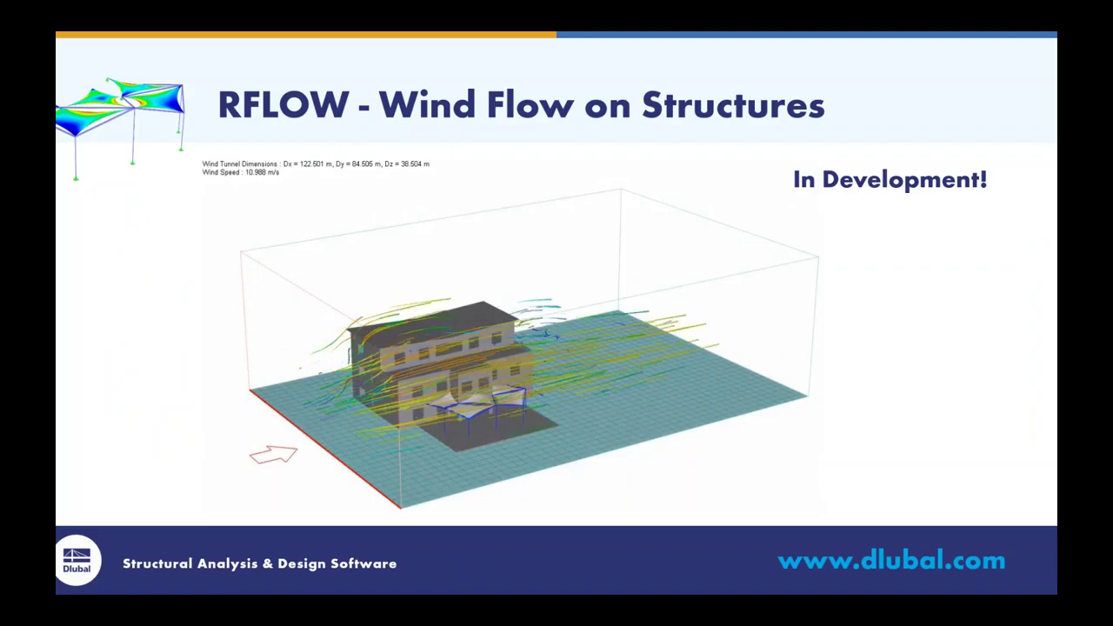
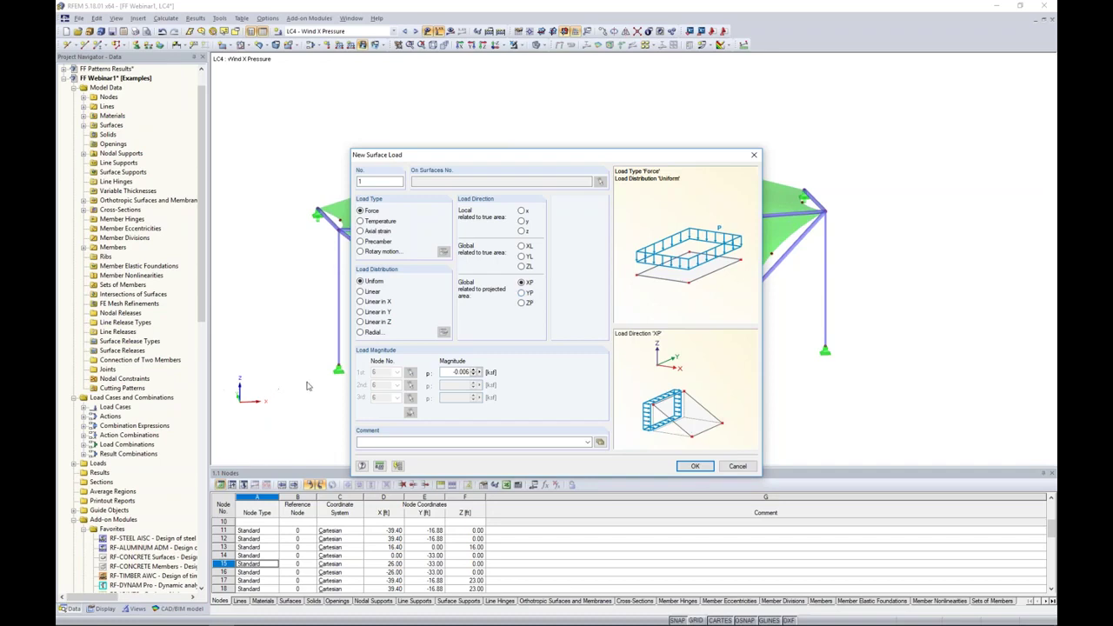
Step: Apply a uniform 0.015 ksf surface load in projected XP direction to all membrane surfaces in LC4 Wind X Pressure
left_click_drag(449, 371, 540, 371)
type("0.0")
left_click(694, 466)
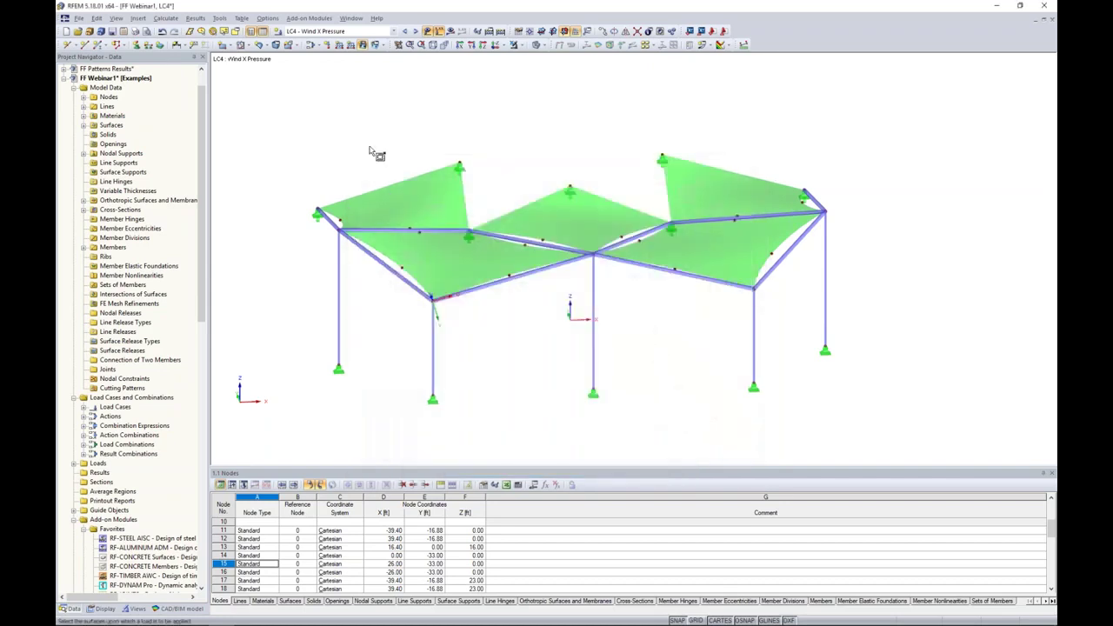
left_click_drag(290, 106, 876, 332)
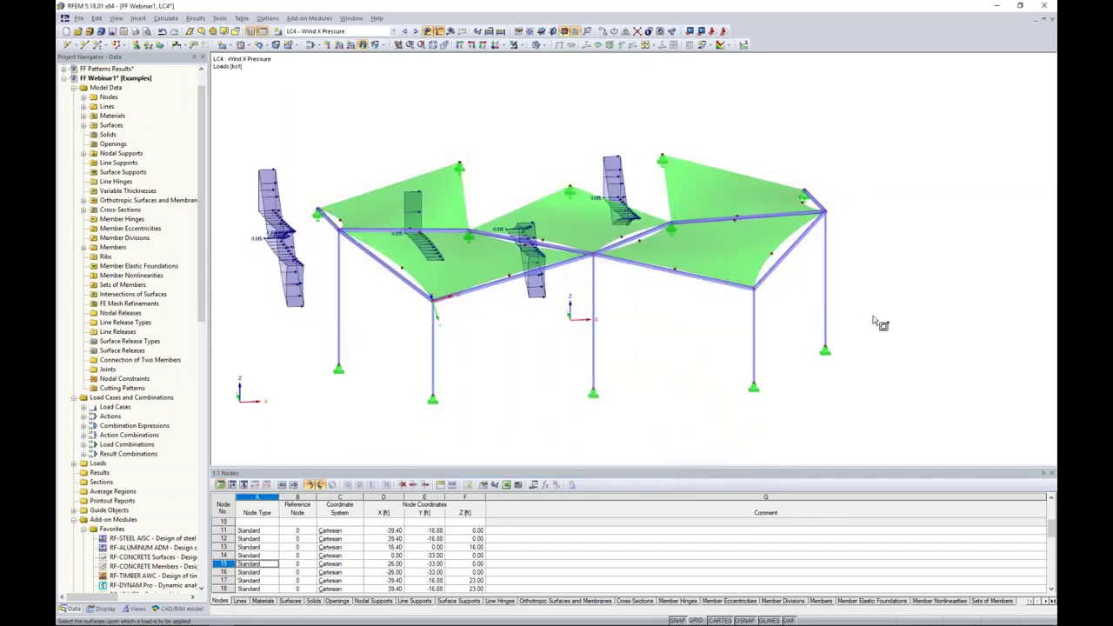
key("Escape")
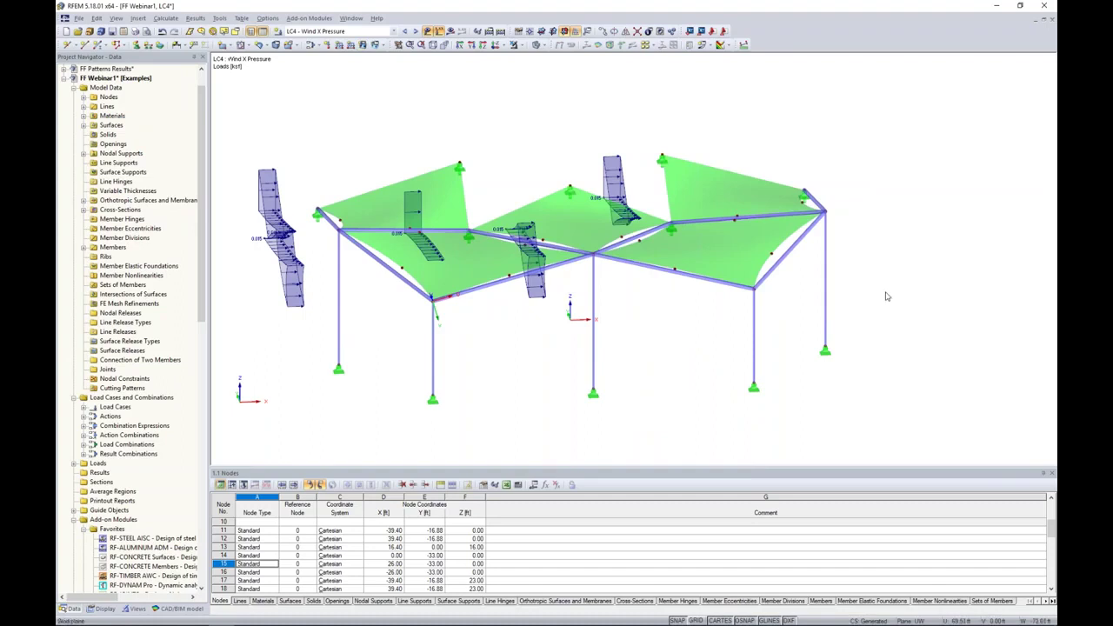
Step: Add a second uniform surface load of 0.020 ksf in local z direction to all membrane surfaces in LC4
left_click(363, 46)
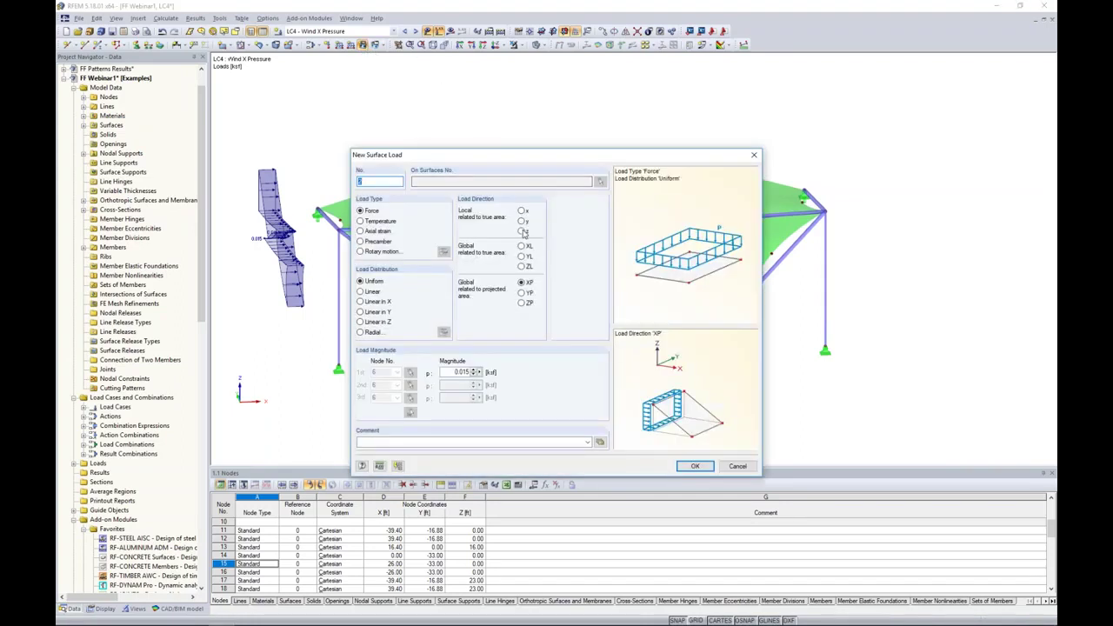
left_click(522, 232)
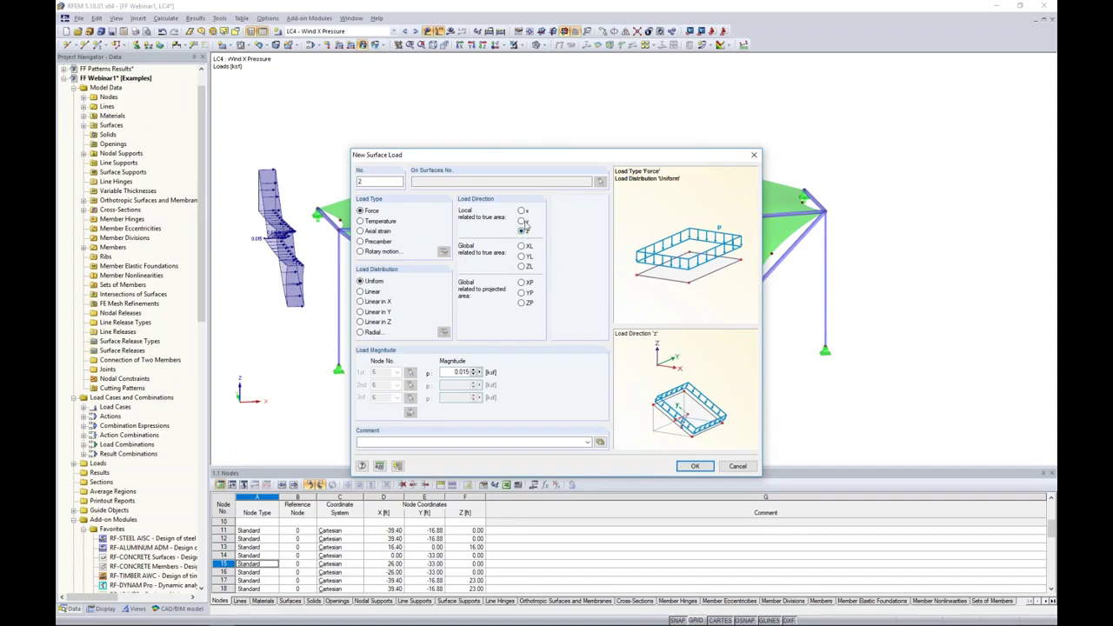
double_click(463, 372)
type("0")
left_click(695, 466)
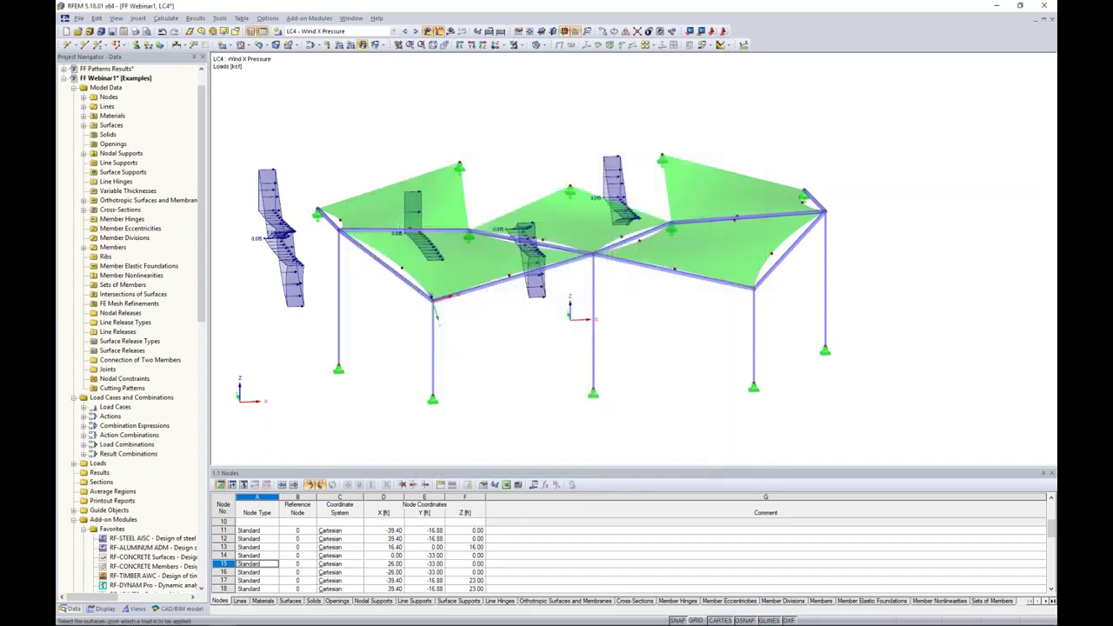
left_click_drag(456, 239, 856, 330)
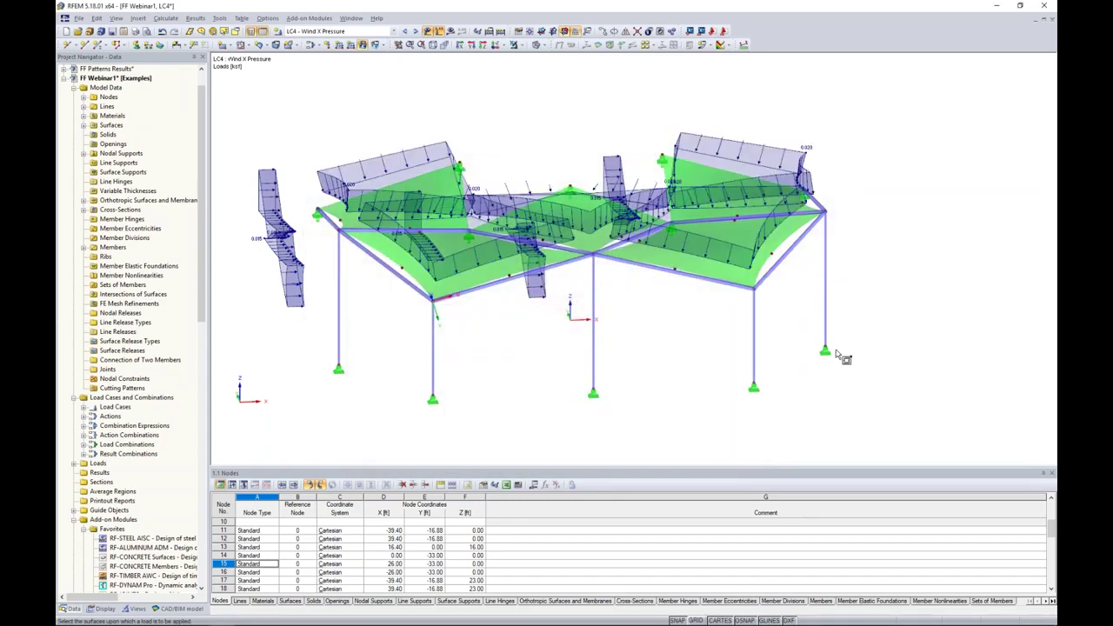
middle_click_drag(778, 307, 802, 344, "ctrl")
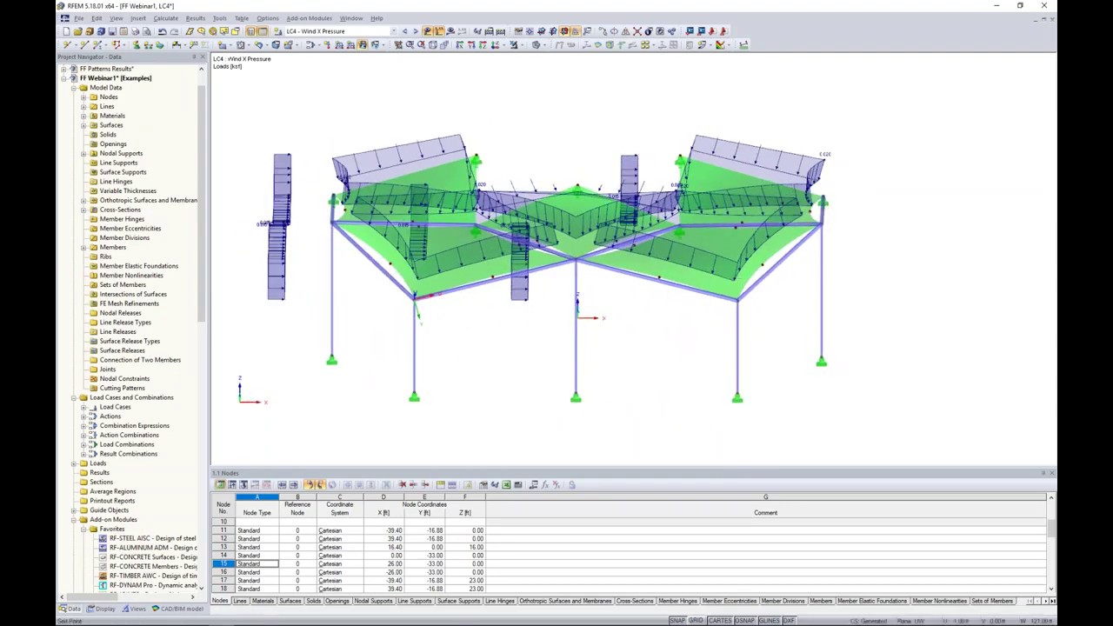
Step: In LC5 Wind X Uplift, apply a uniform -0.020 ksf surface load in local z direction to all membrane surfaces
left_click(417, 31)
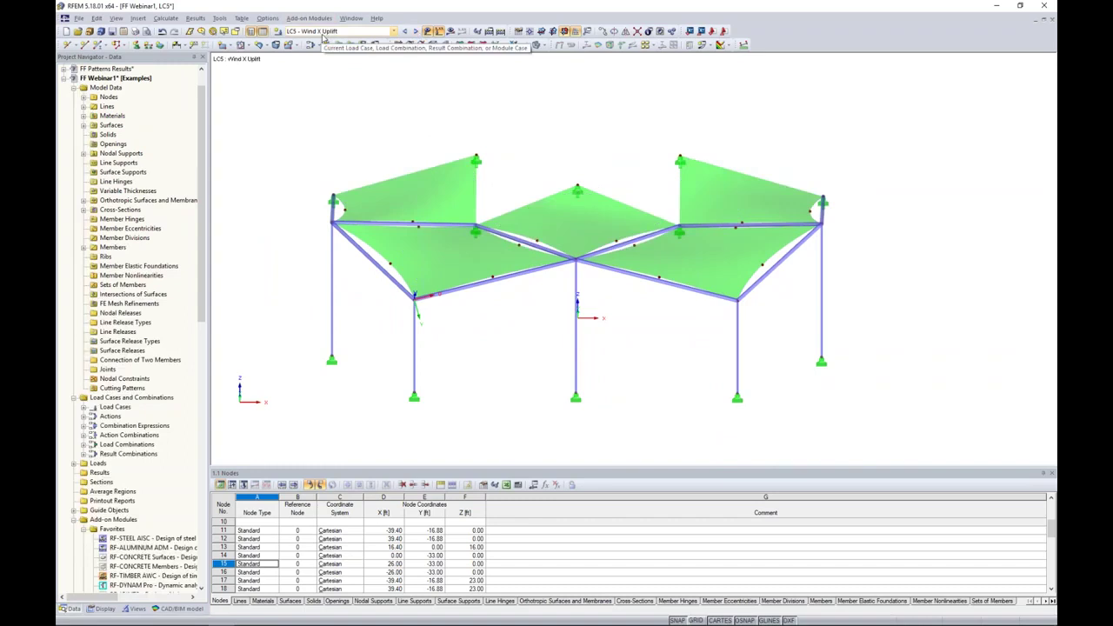
left_click(361, 44)
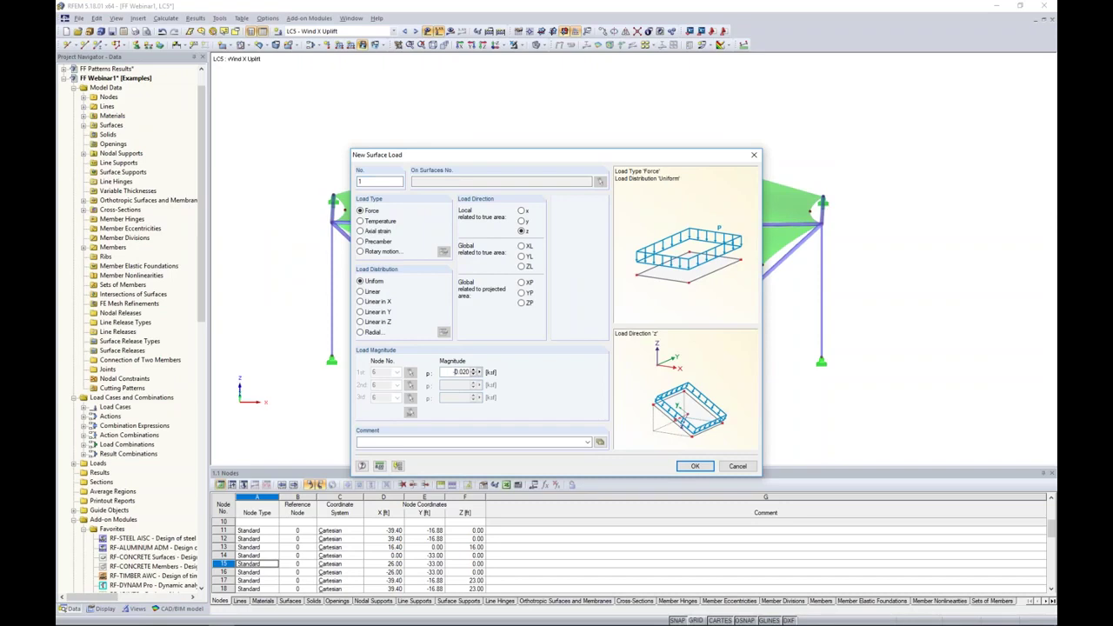
type("-")
left_click(691, 468)
left_click_drag(257, 79, 883, 342)
middle_click_drag(832, 315, 891, 341, "ctrl")
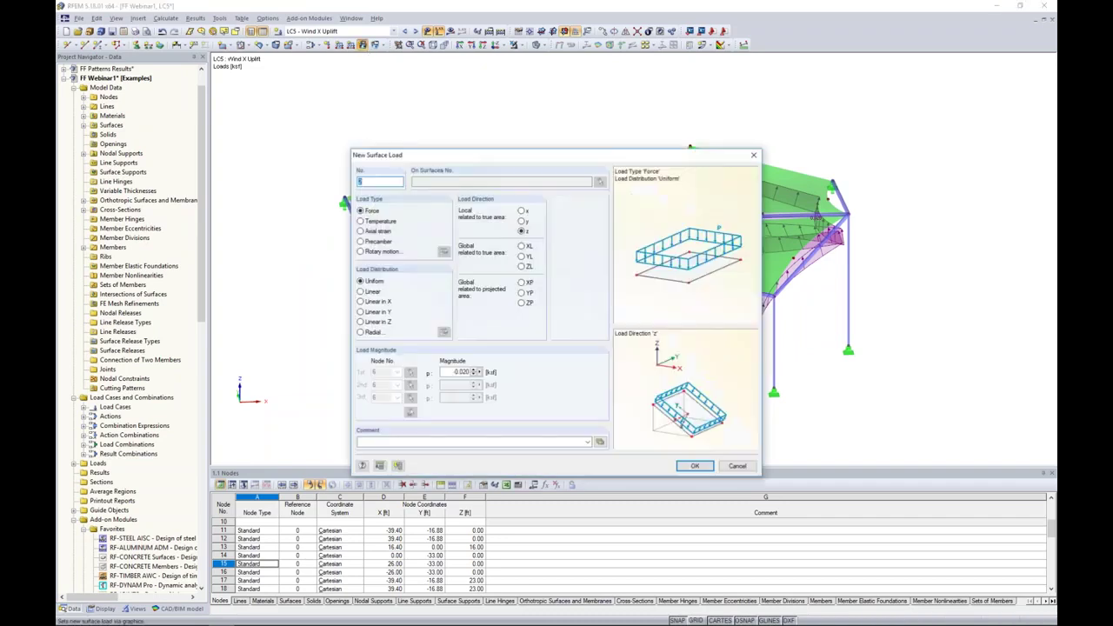
Step: Add a uniform 0.020 ksf surface load in projected XP direction to all membrane surfaces in LC5
left_click(524, 284)
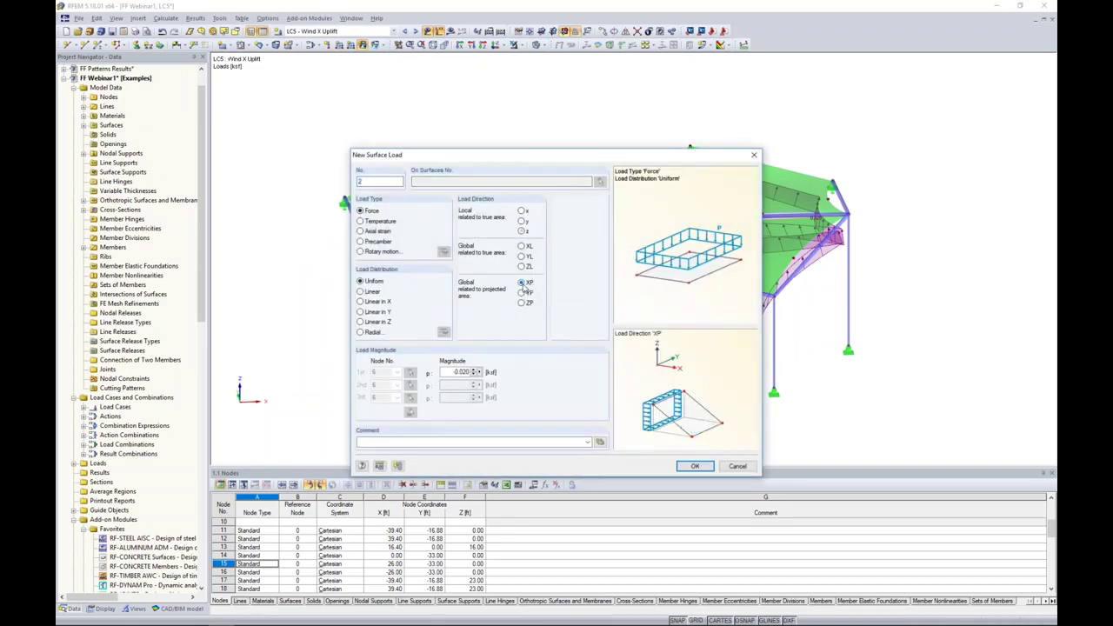
double_click(451, 371)
type("0")
left_click(694, 466)
left_click_drag(602, 245, 890, 354)
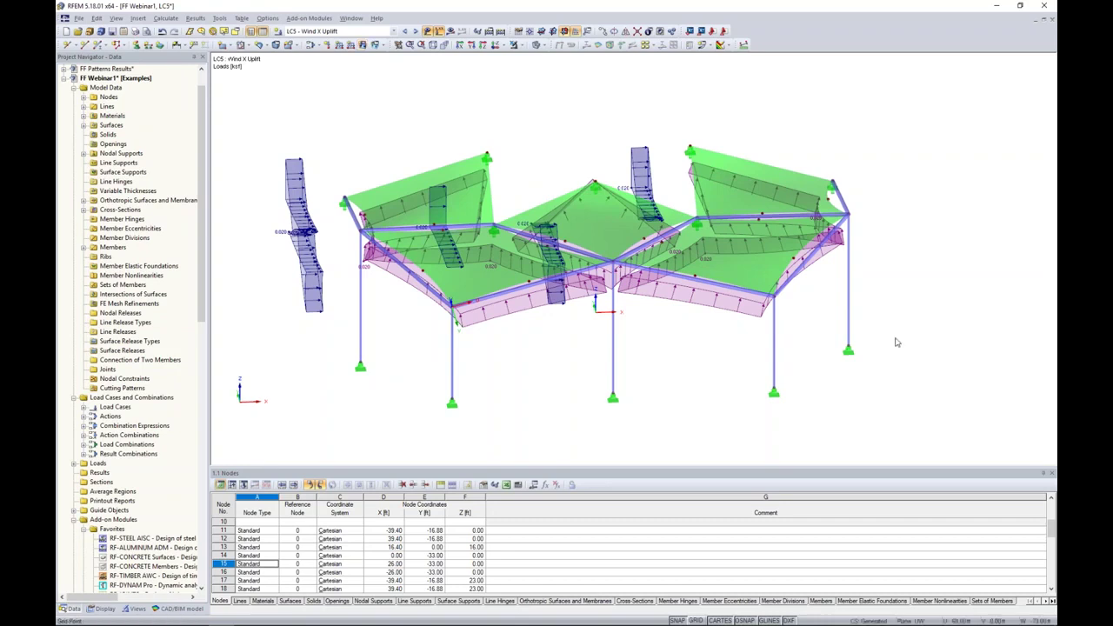
Step: Step through the load combinations up to CO5 to examine the combined loads on the canopy
left_click(415, 30)
left_click(415, 31)
left_click(415, 31)
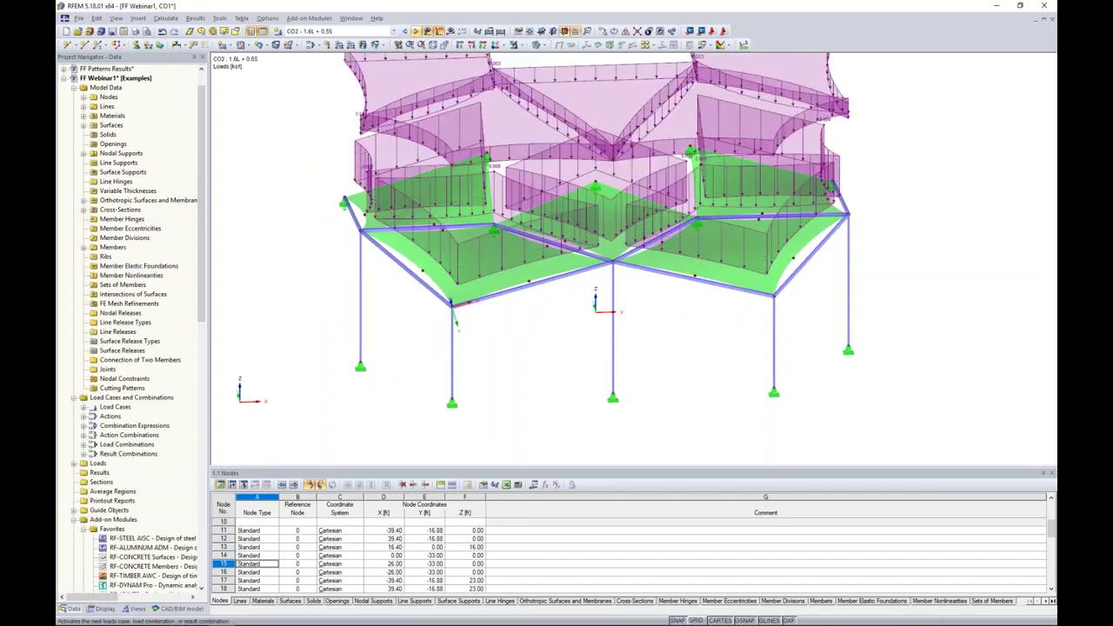
left_click(414, 30)
left_click(414, 30)
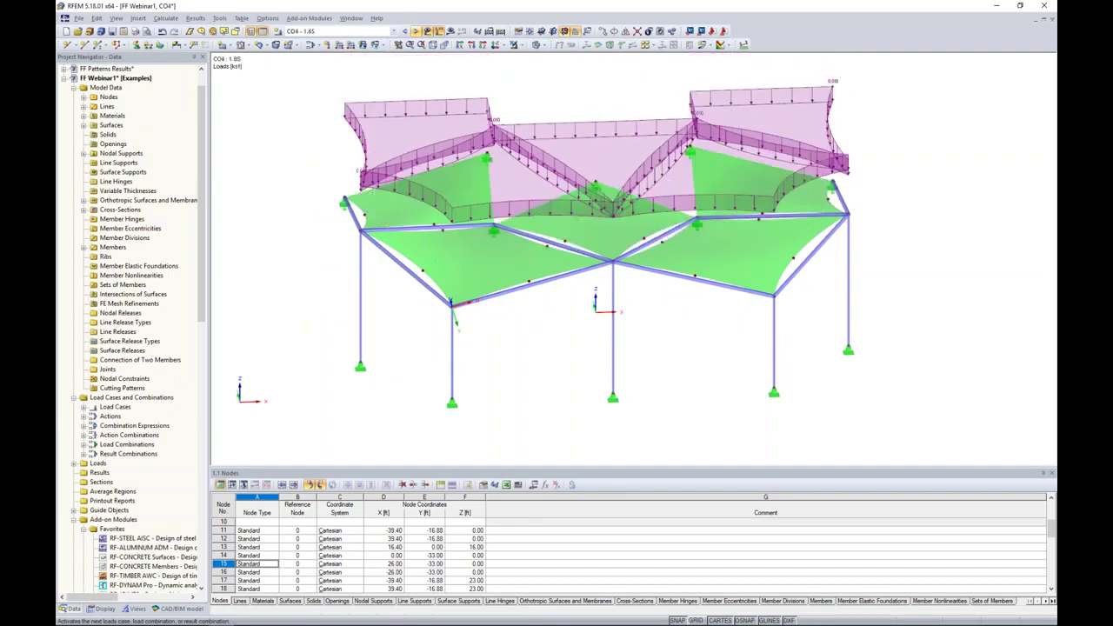
left_click(414, 31)
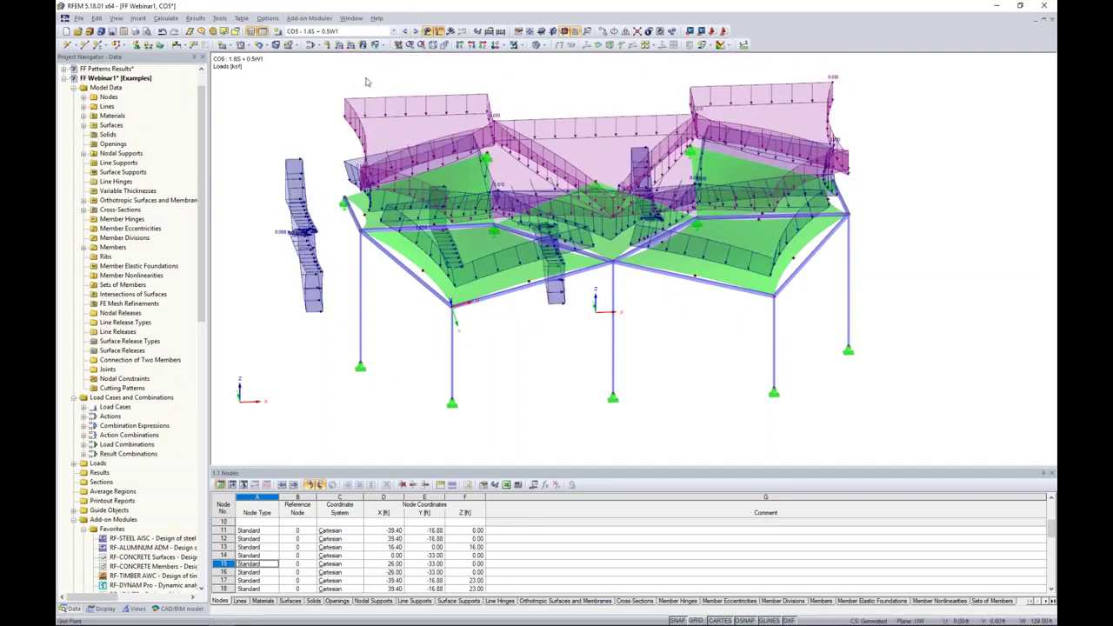
Step: Turn off the load display and calculate the results of load case LC2 Live
left_click(427, 31)
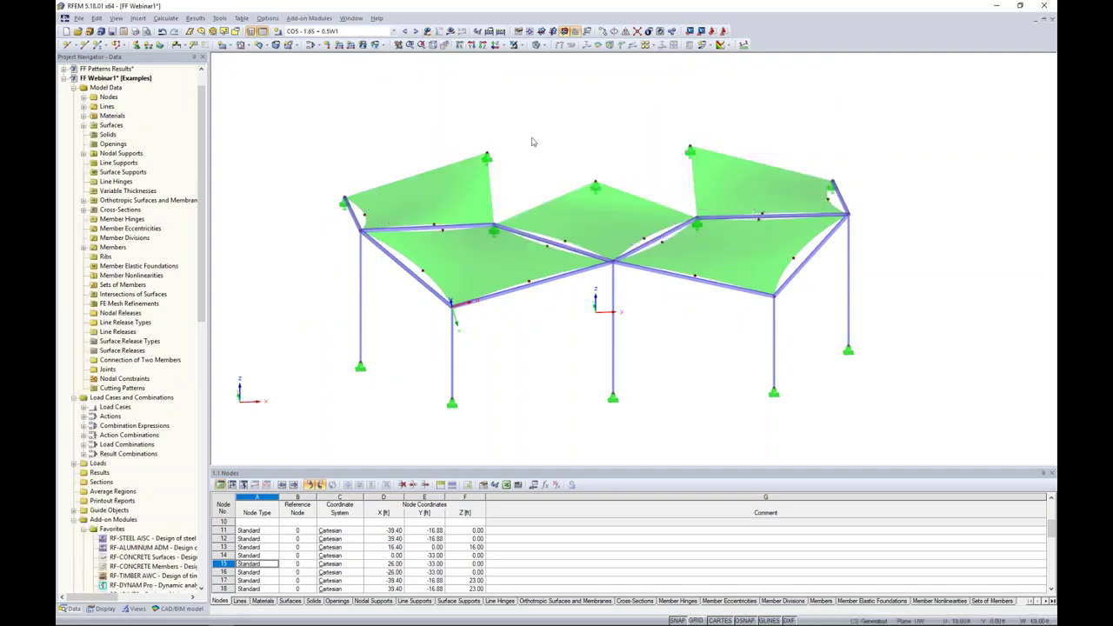
middle_click_drag(555, 158, 532, 163, "ctrl")
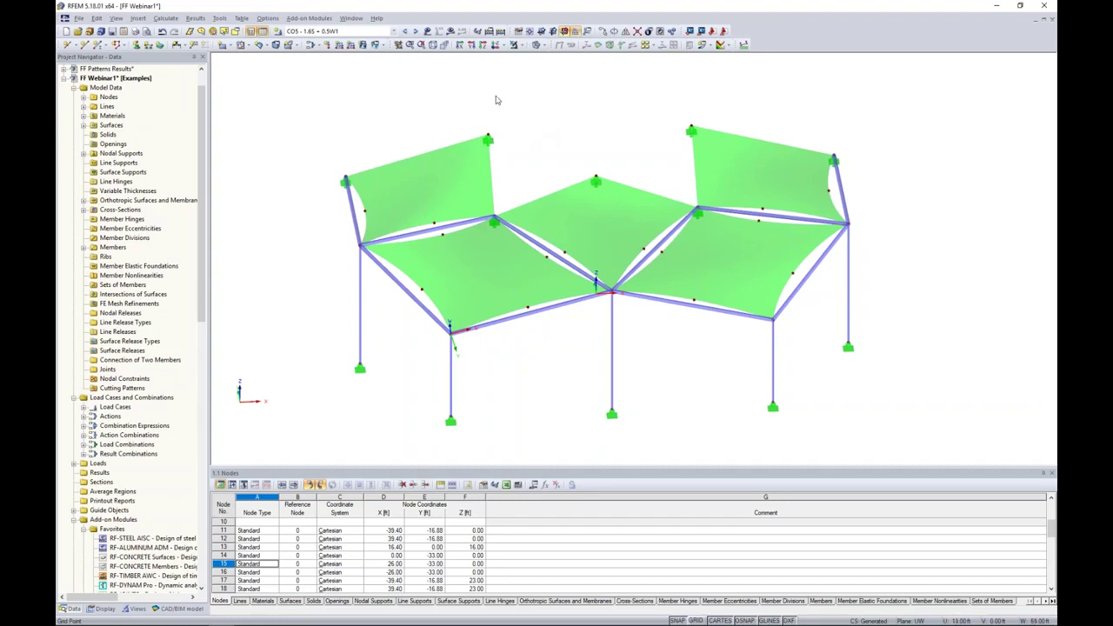
left_click(393, 31)
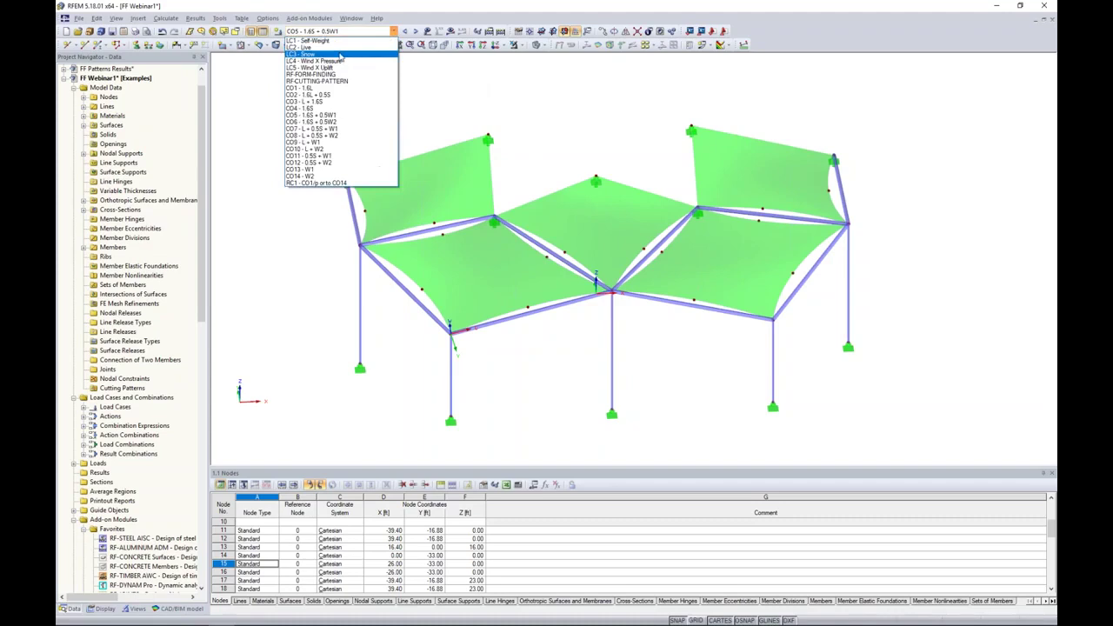
left_click(339, 48)
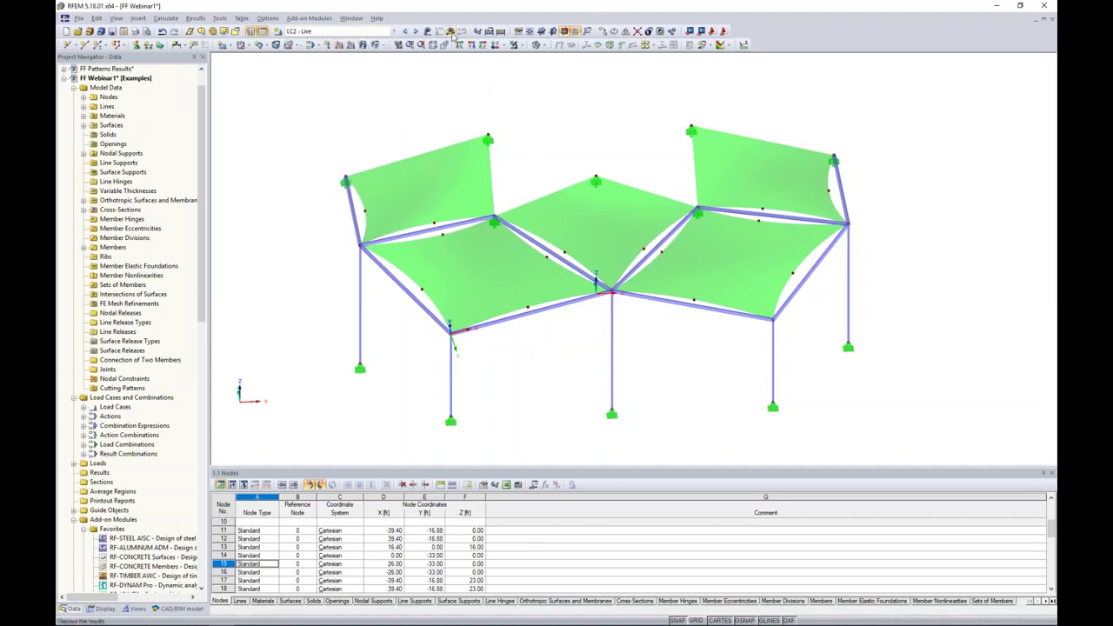
left_click(538, 333)
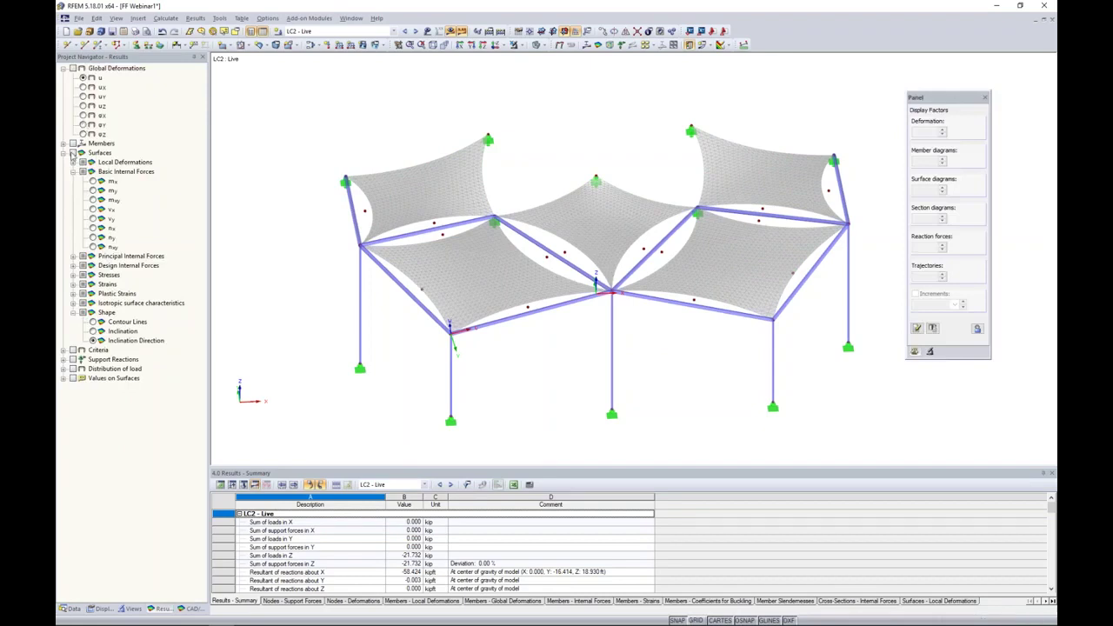
Step: Enable the surface results display and turn on the local axis systems of the membrane surfaces
left_click(73, 153)
left_click(426, 32)
left_click(427, 31)
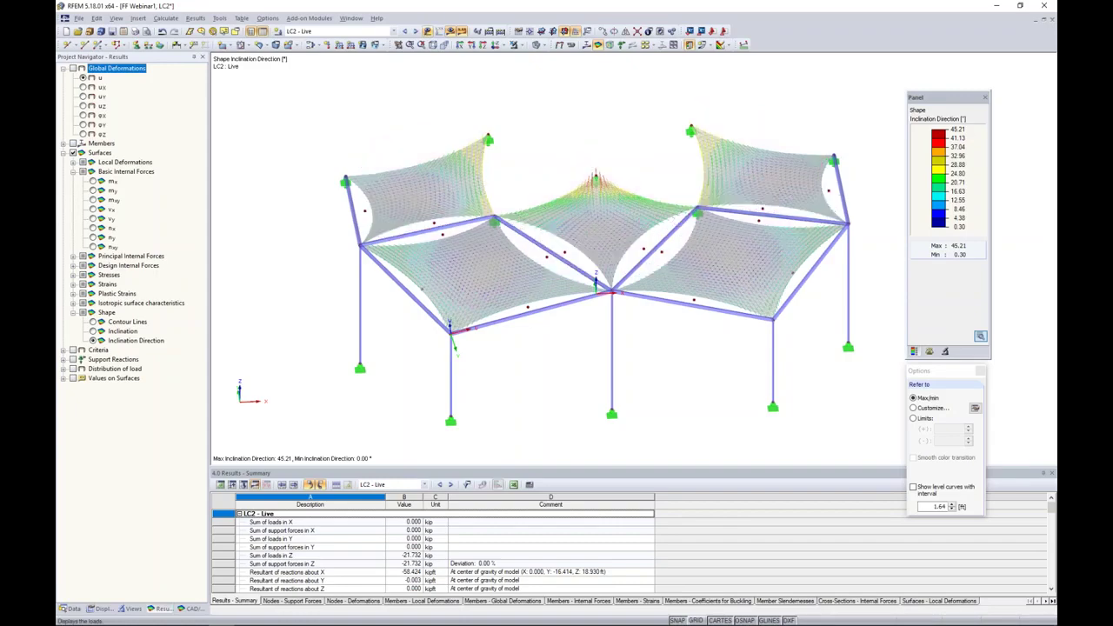
right_click(446, 187)
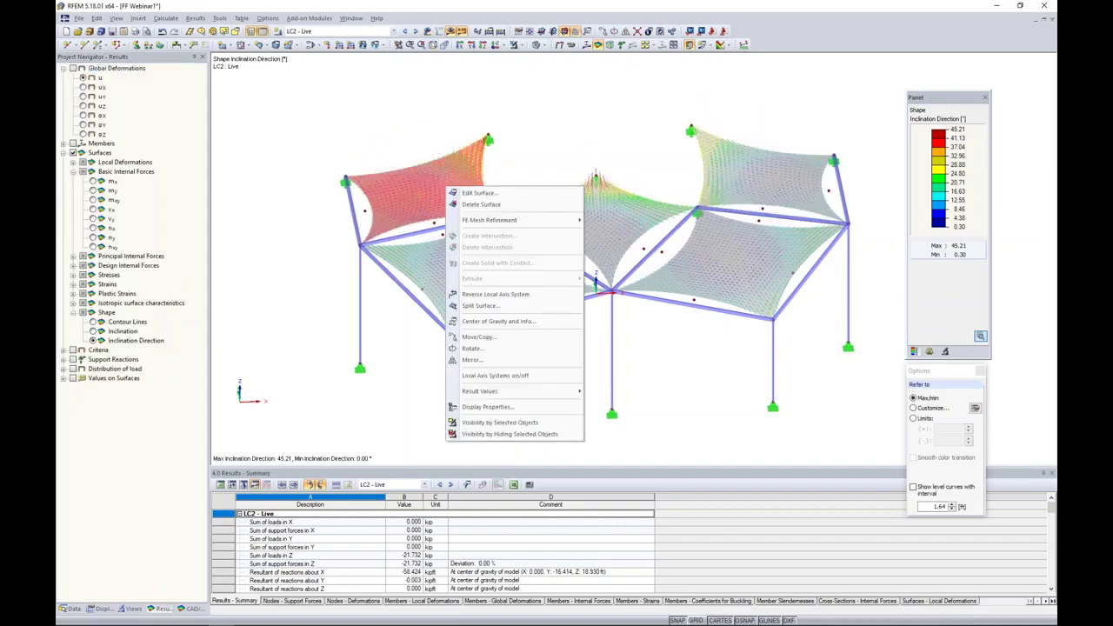
left_click(483, 375)
middle_click_drag(430, 206, 444, 205)
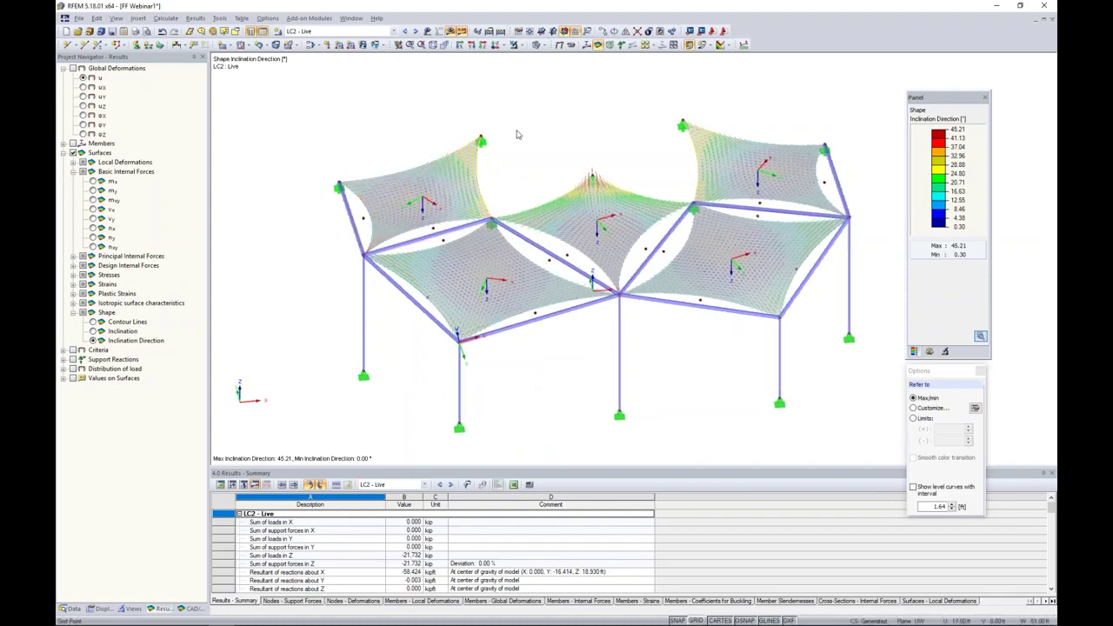
Step: Show the membranes in plan view with the principal internal force directions αm as the displayed surface result
left_click(497, 45)
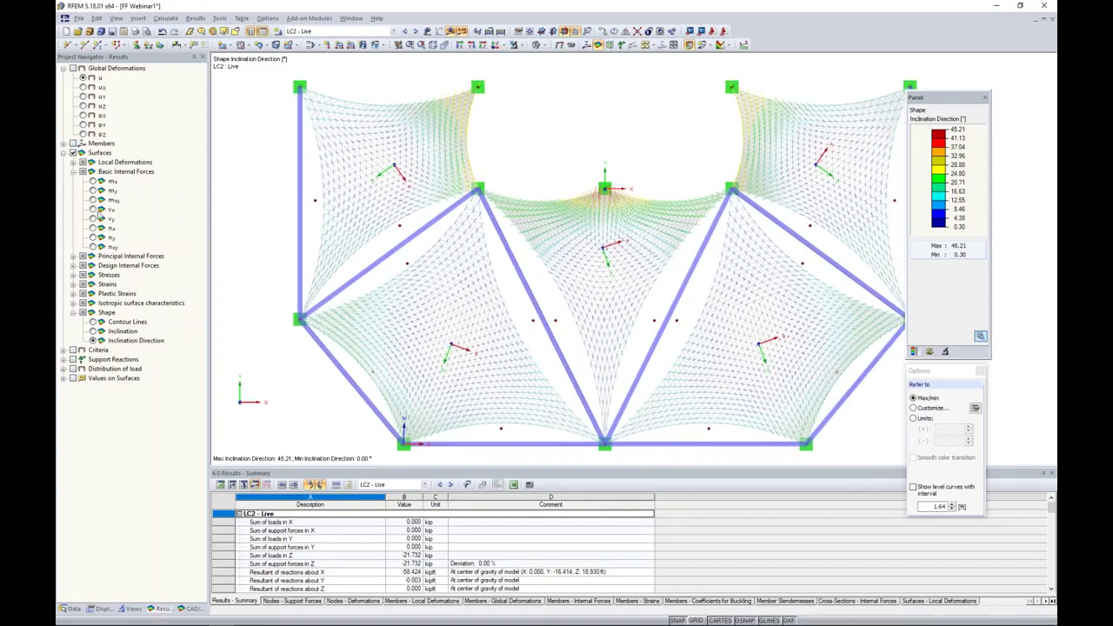
left_click(73, 256)
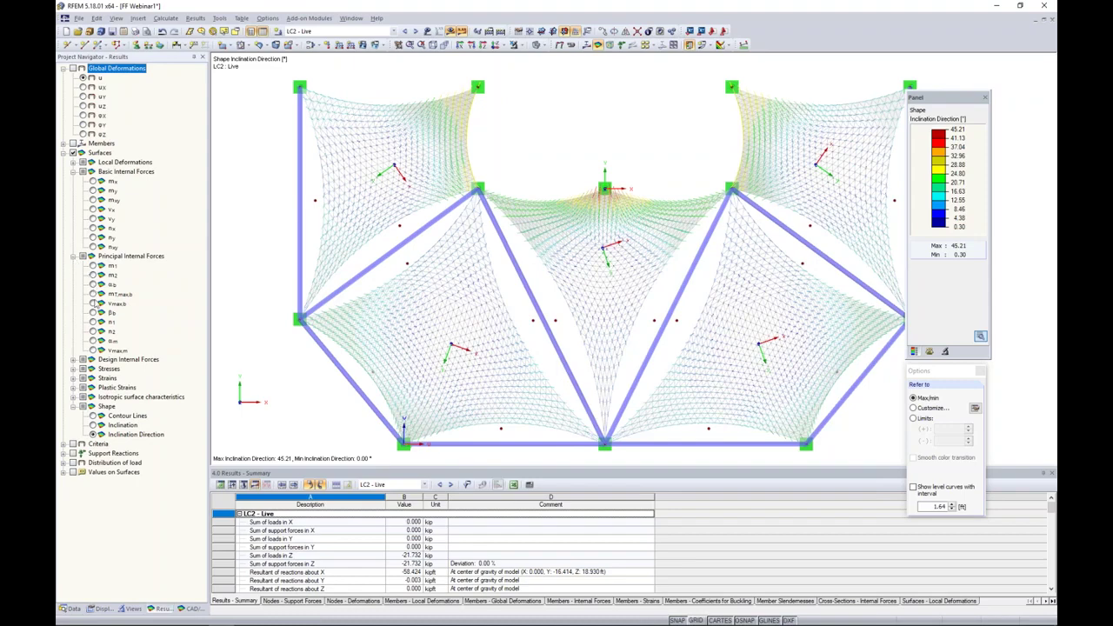
left_click(93, 341)
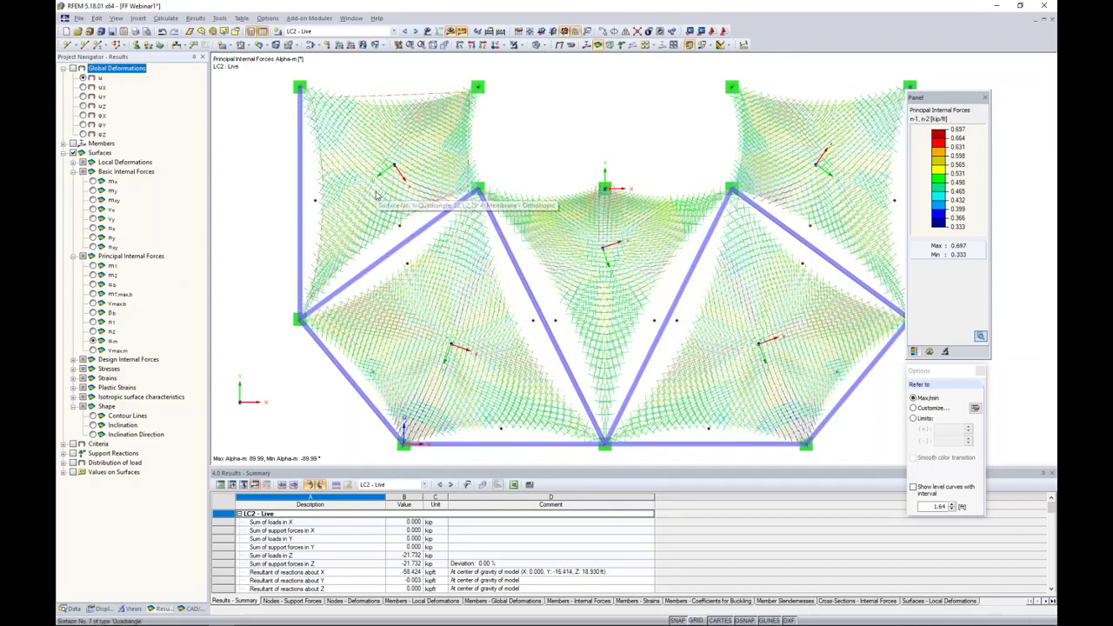
Step: Examine the principal internal force trajectories in each membrane panel against the surfaces' local axes
scroll(376, 196, "up", 2)
middle_click_drag(378, 193, 369, 269)
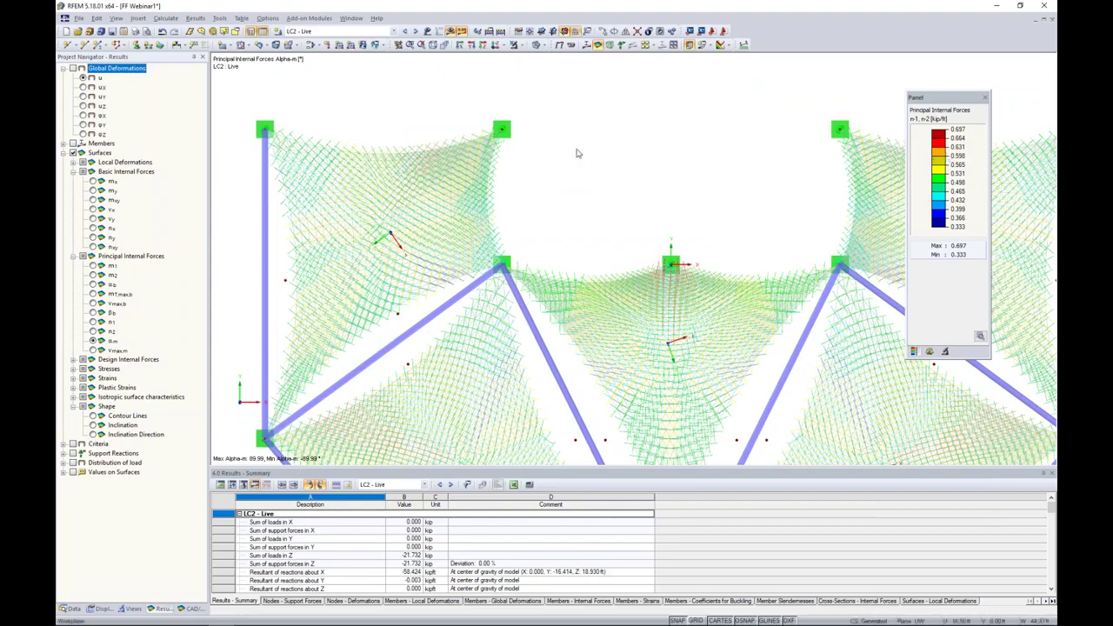
scroll(417, 172, "down", 2)
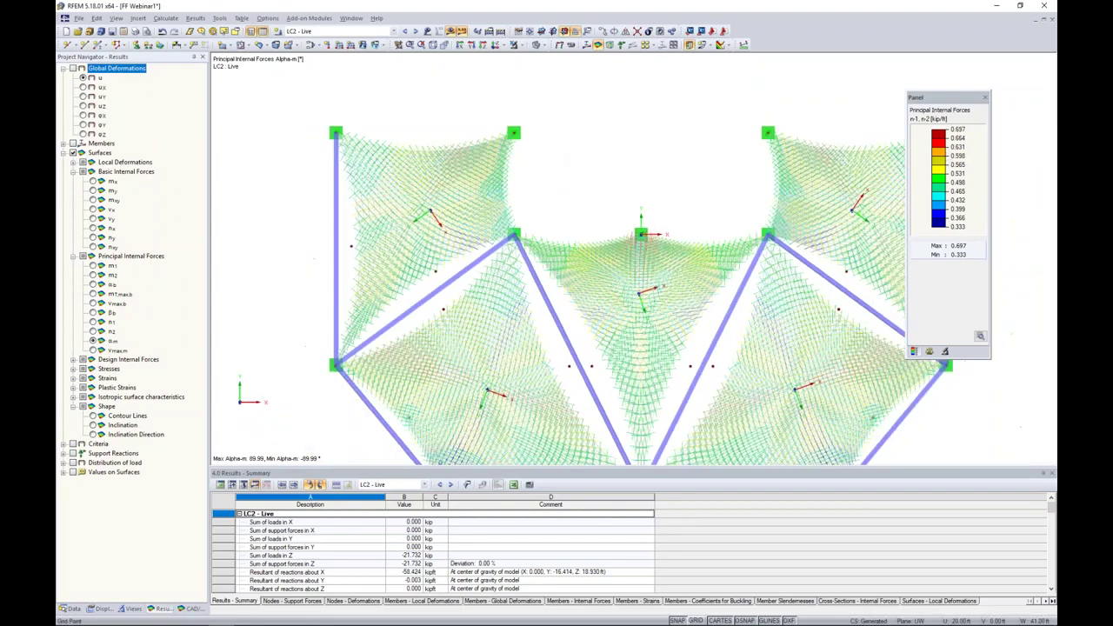
scroll(404, 181, "up", 2)
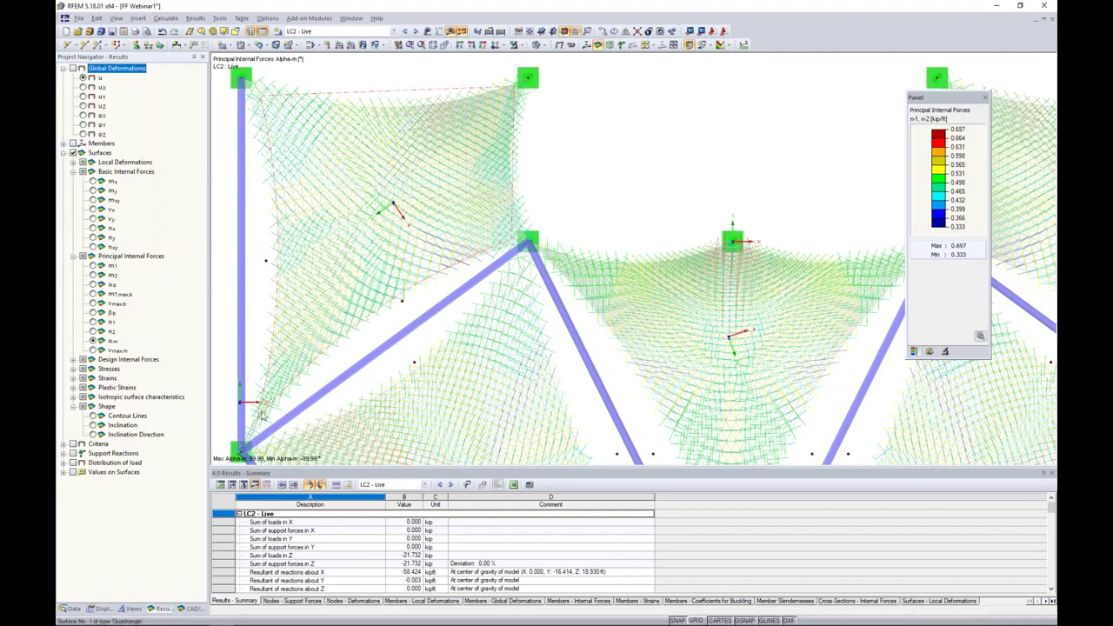
middle_click_drag(543, 322, 492, 86)
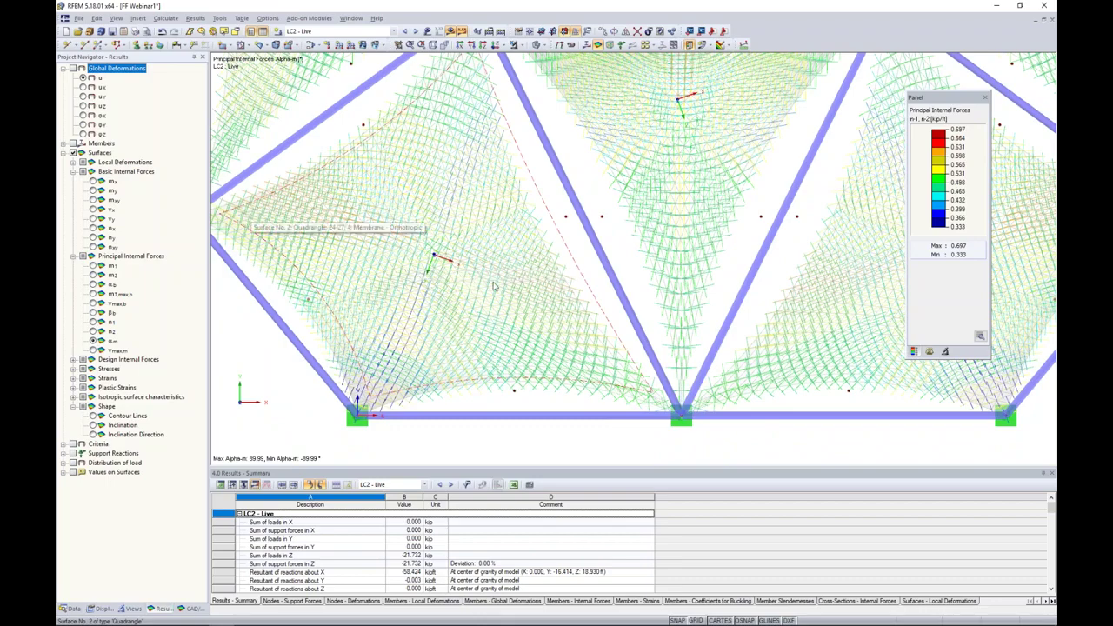
scroll(582, 278, "down", 4)
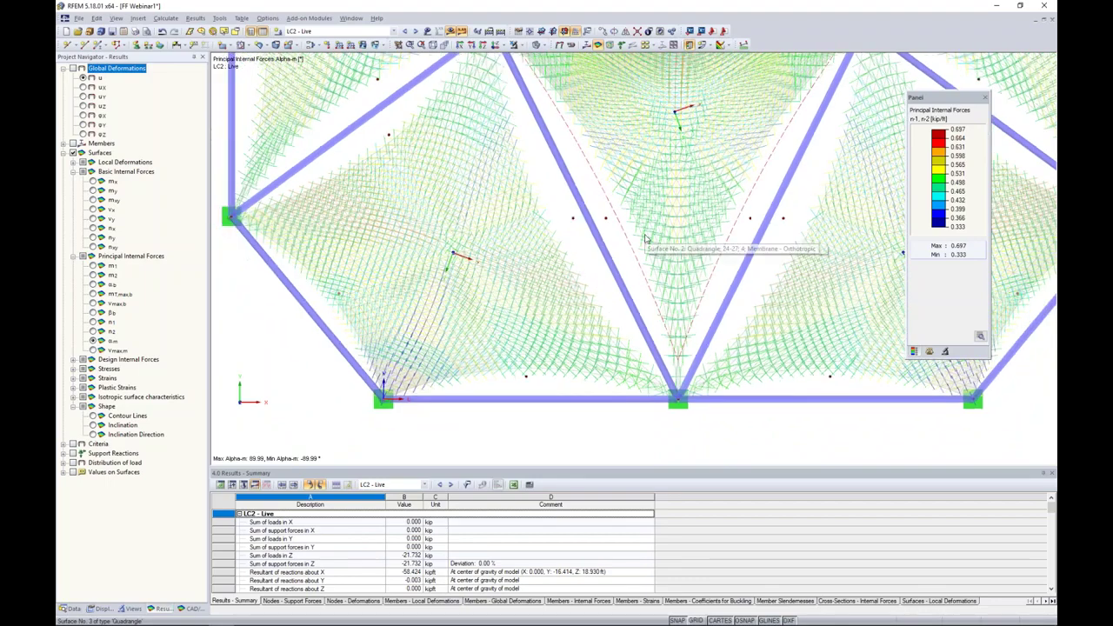
middle_click_drag(622, 255, 580, 307)
scroll(580, 308, "up", 1)
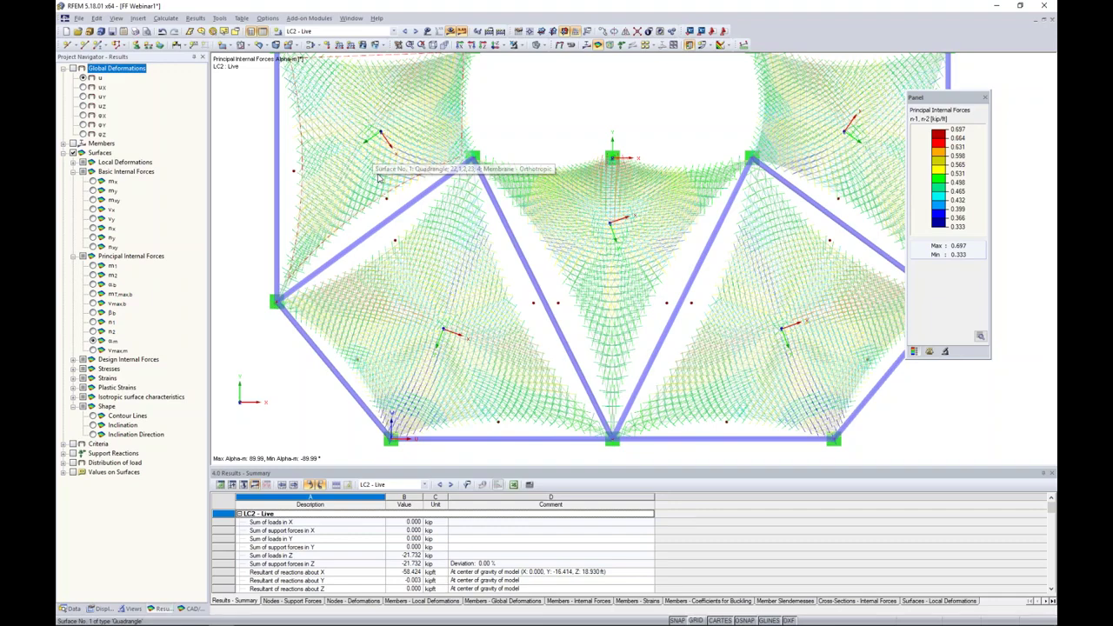
scroll(378, 178, "down", 1)
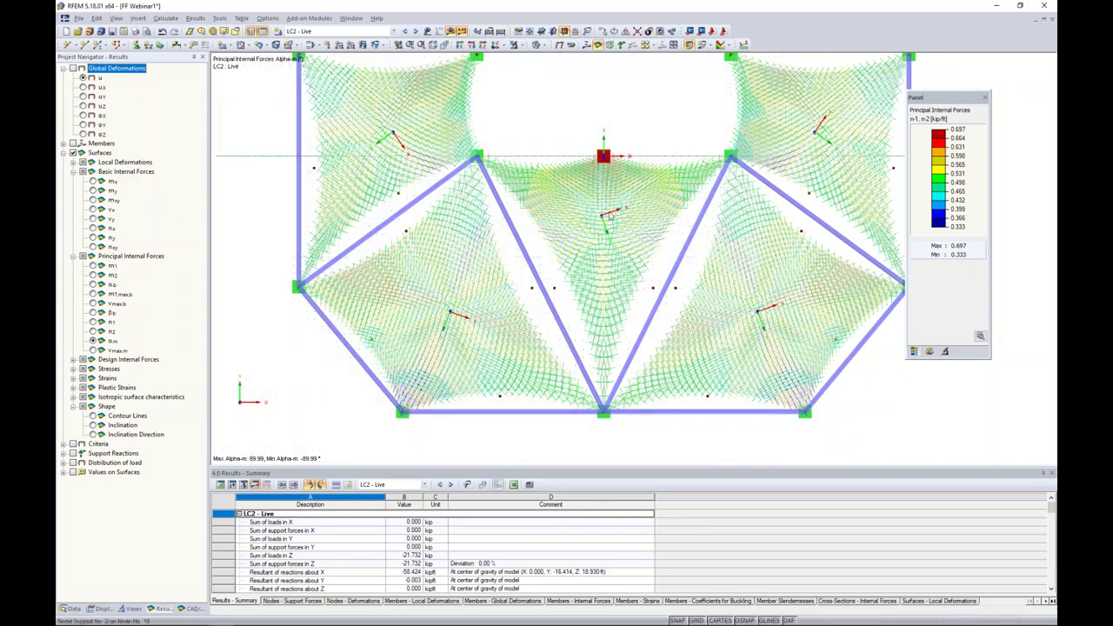
Step: Set the XY plane as the work plane with its grid shown, and return to the plan view of the canopy
left_click(564, 32)
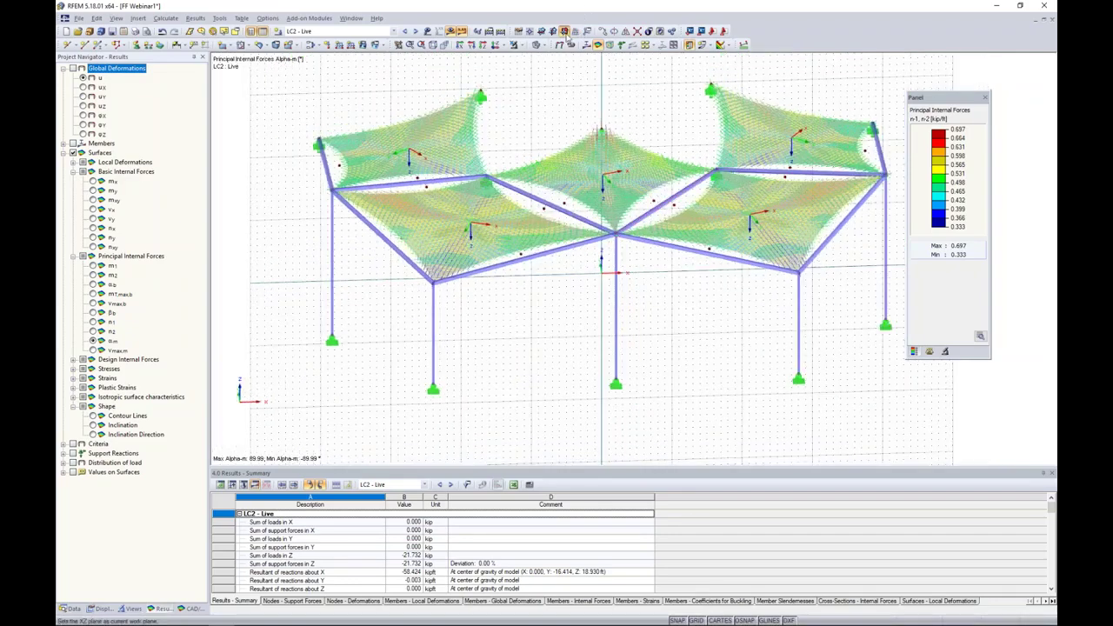
left_click(540, 33)
middle_click_drag(597, 405, 592, 320, "ctrl")
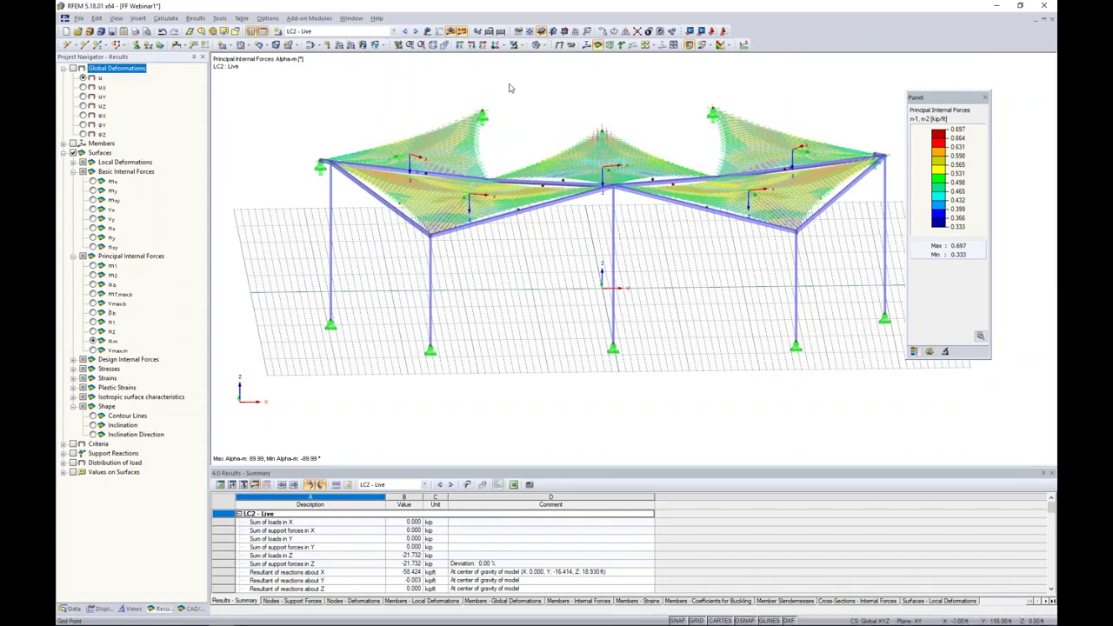
left_click(497, 44)
middle_click_drag(641, 159, 611, 156)
left_click_drag(925, 97, 942, 97)
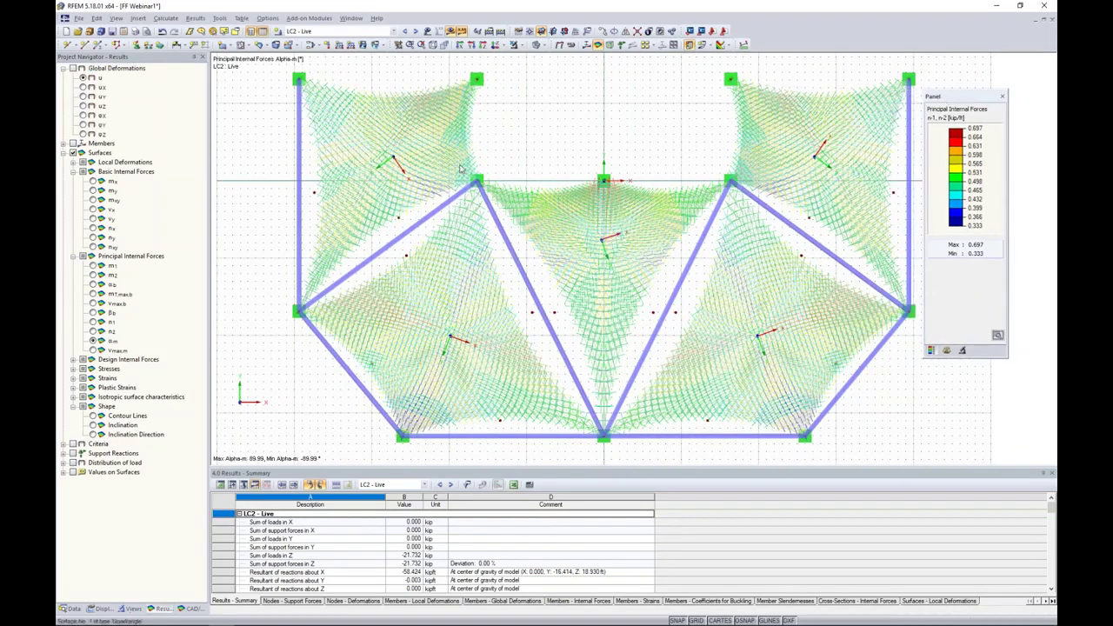
scroll(461, 170, "up", 2)
scroll(560, 182, "down", 2)
middle_click_drag(561, 183, 527, 185)
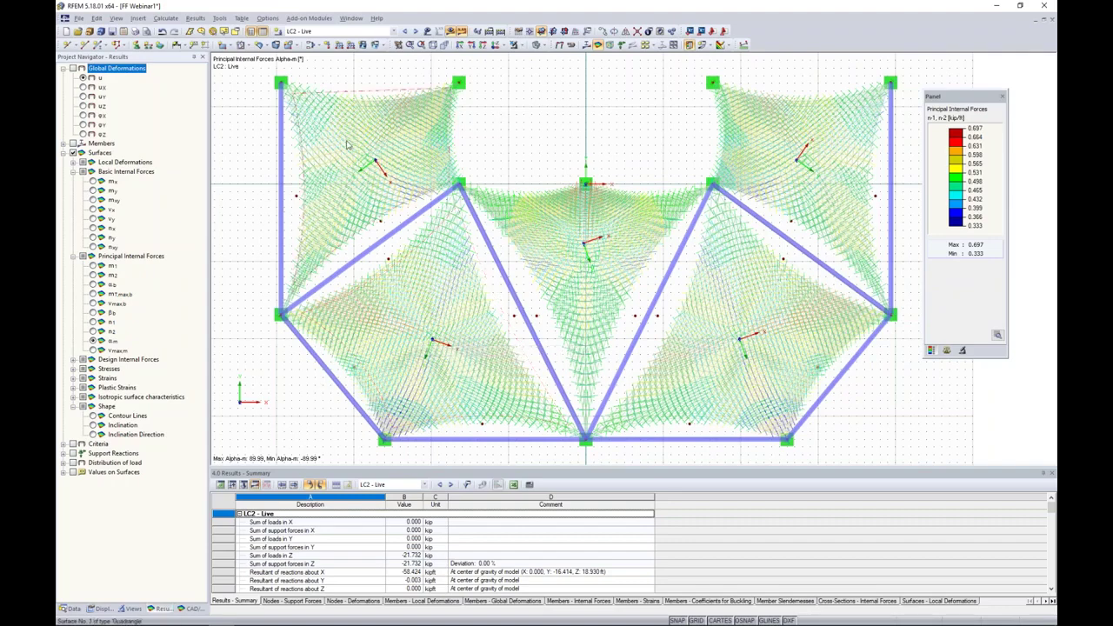
Step: Draw a 17.20 ft line across the upper-left membrane from X -24, Y 9 to X -34, Y -5 ft, accepting deletion of the results
left_click(84, 45)
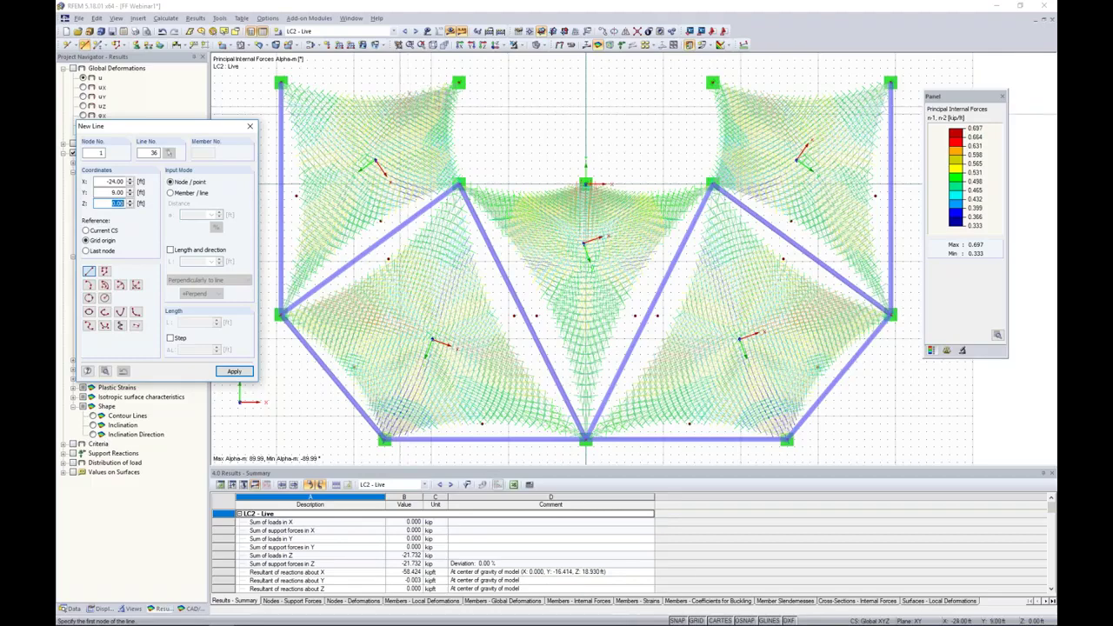
left_click(375, 115)
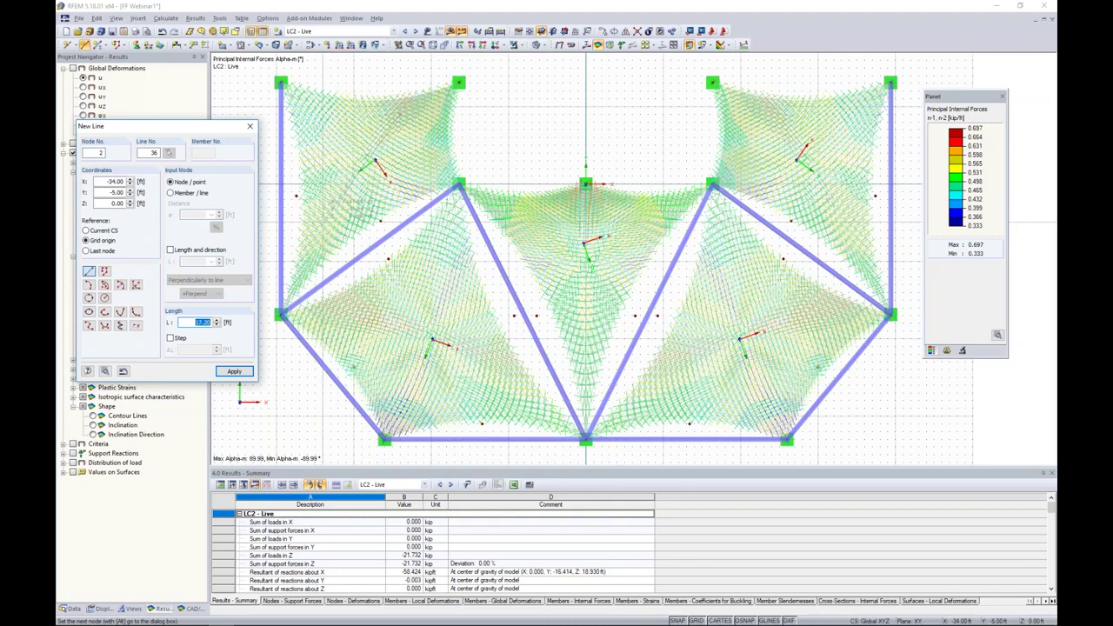
left_click(326, 222)
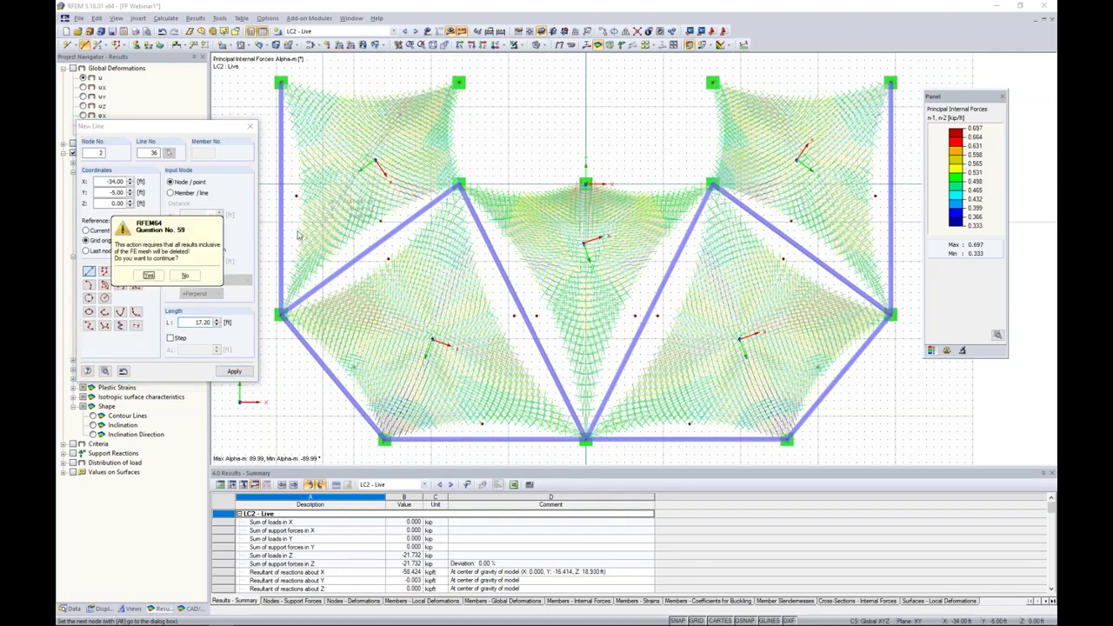
left_click(148, 274)
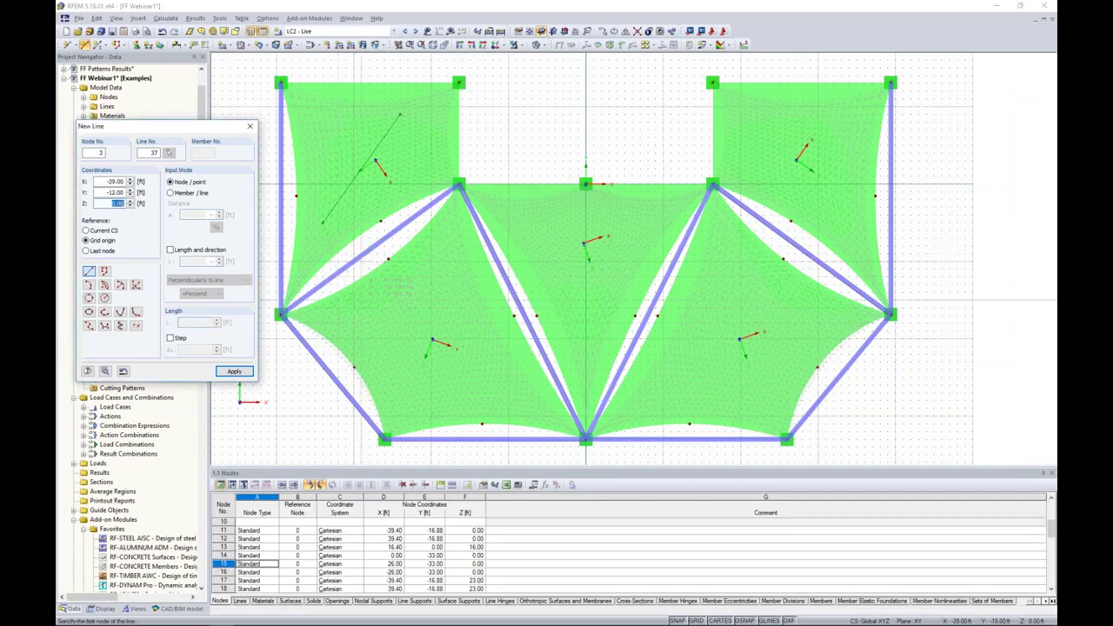
Step: Draw an oblique line across the lower-left membrane and a line parallel to the Y axis along the central membrane's centreline
left_click(282, 314)
left_click(492, 370)
left_click(586, 237)
left_click(585, 338)
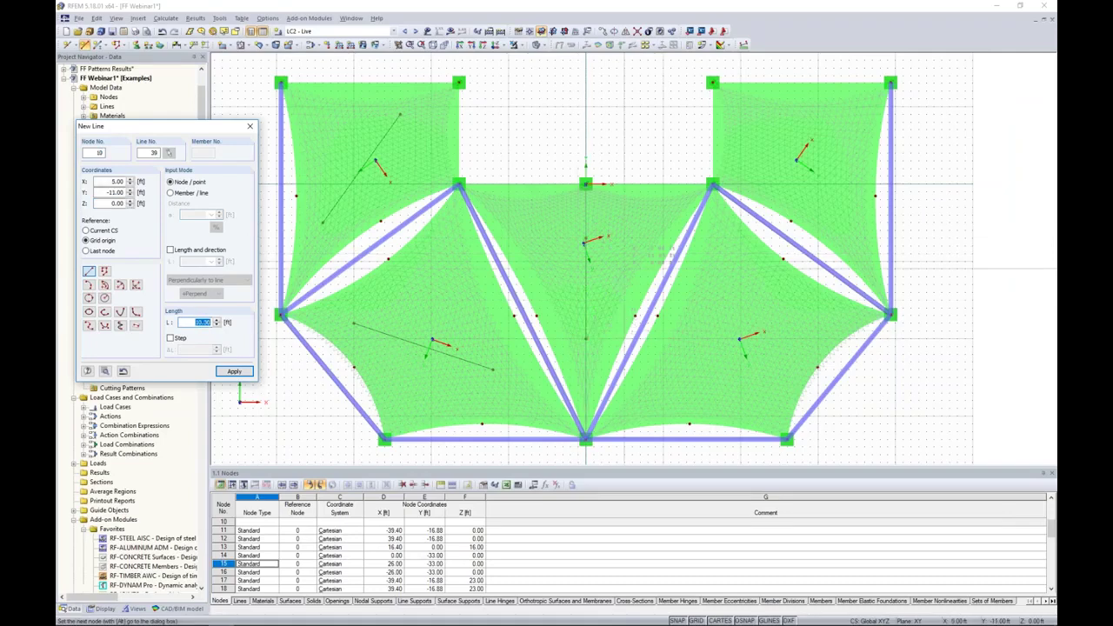
Step: Mirror the two oblique lines as copies onto the right half of the canopy, about the Y-Z plane
key("Escape")
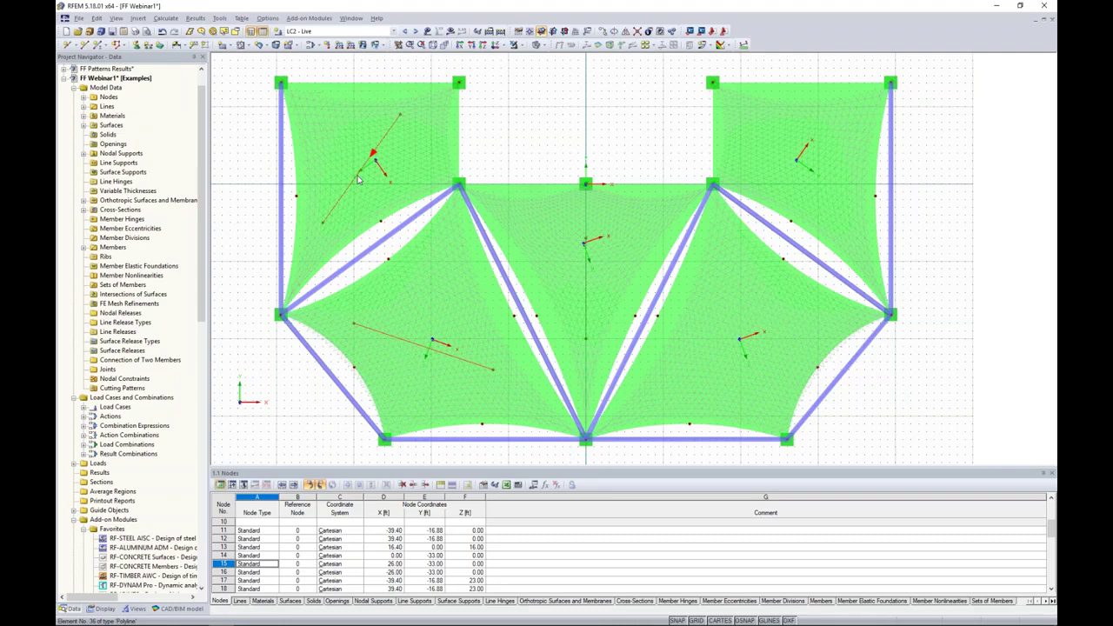
left_click(625, 33)
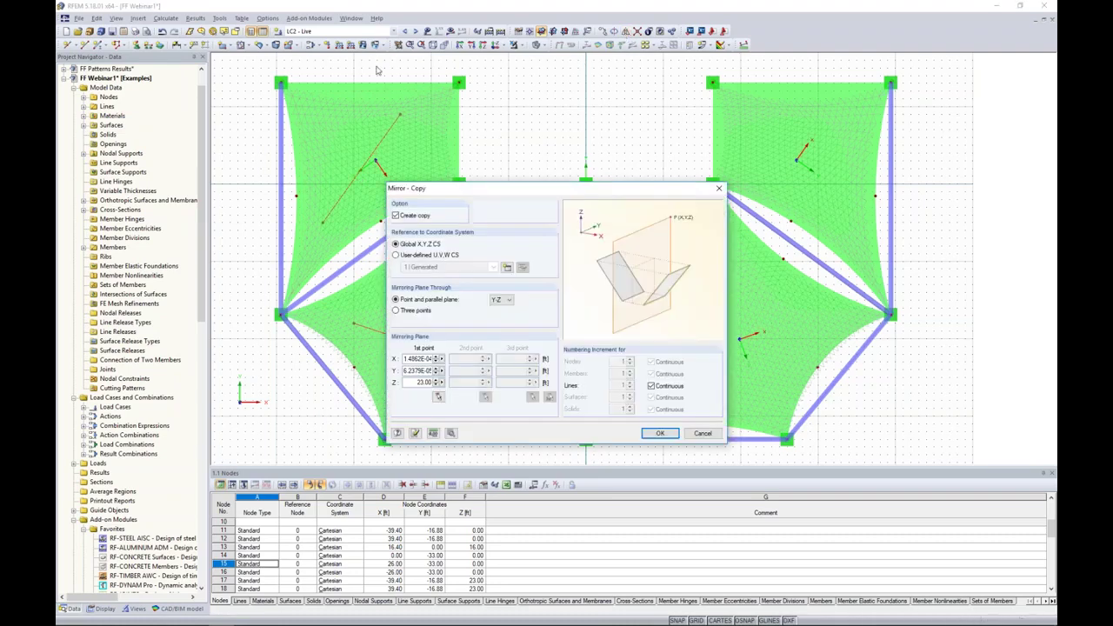
left_click(658, 433)
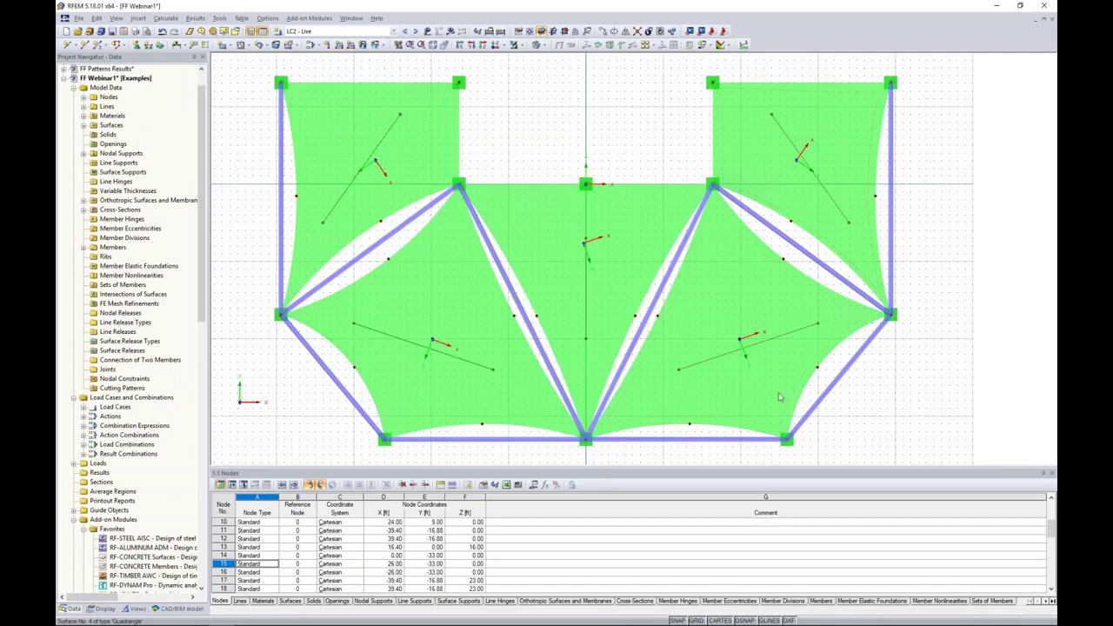
middle_click_drag(621, 380, 676, 115, "ctrl")
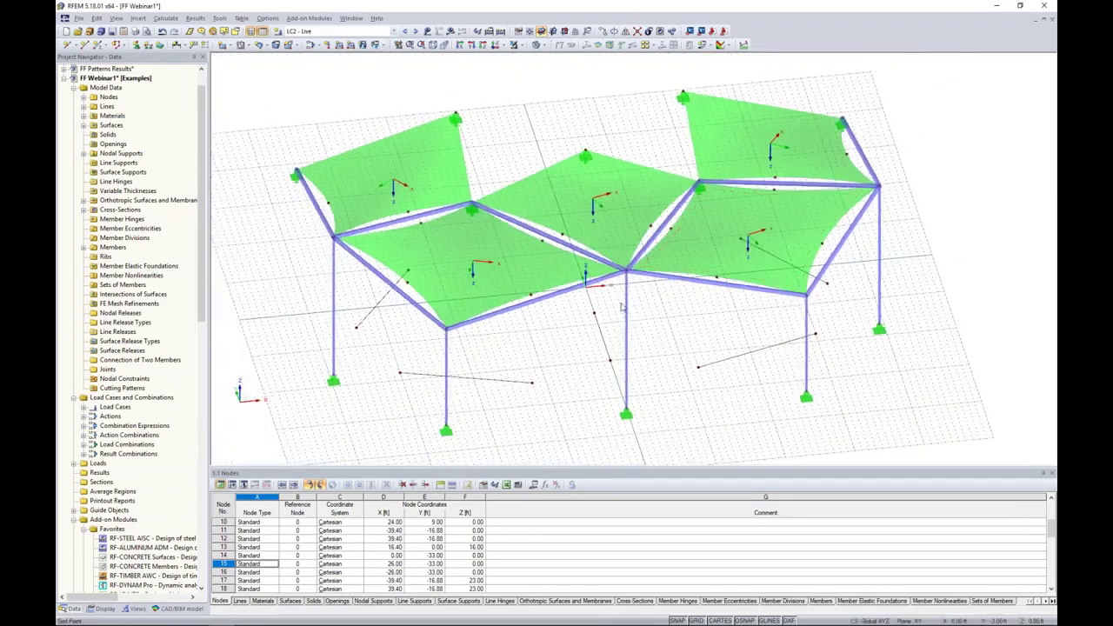
middle_click_drag(435, 420, 468, 381, "ctrl")
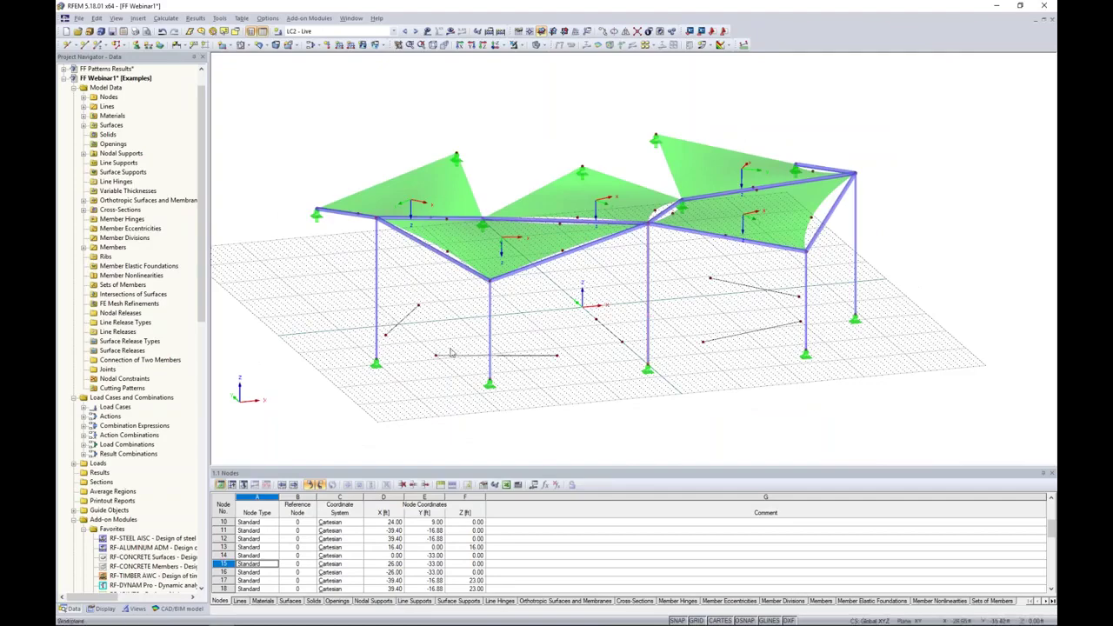
middle_click_drag(439, 328, 440, 326)
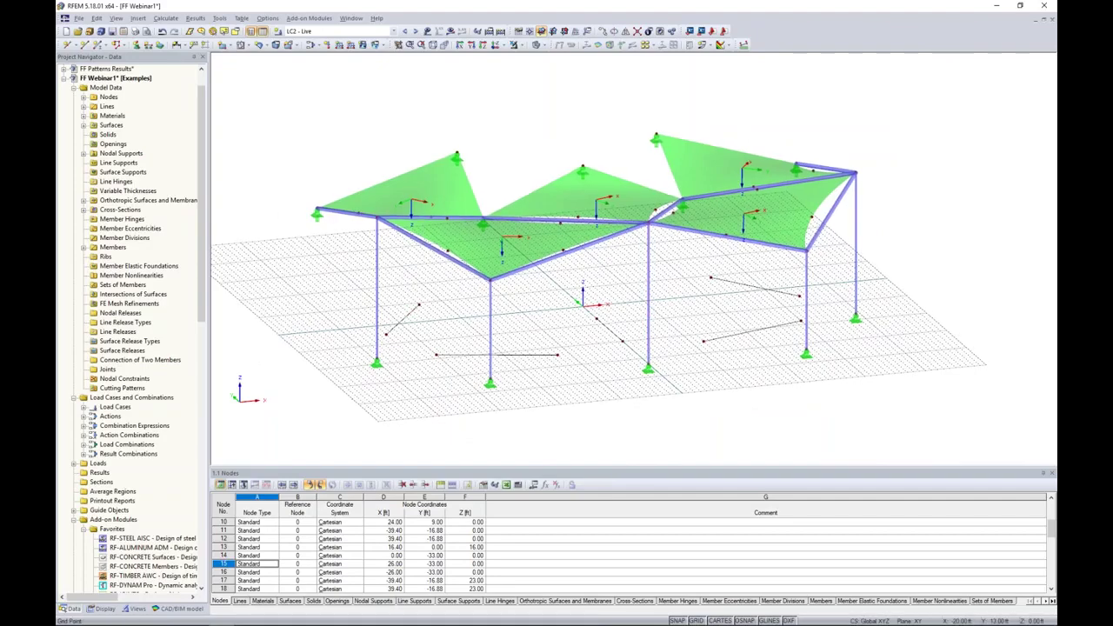
Step: In the plan view, set the upper-left membrane's local x-axis for input parallel to line 36, the oblique line drawn across it
left_click(494, 44)
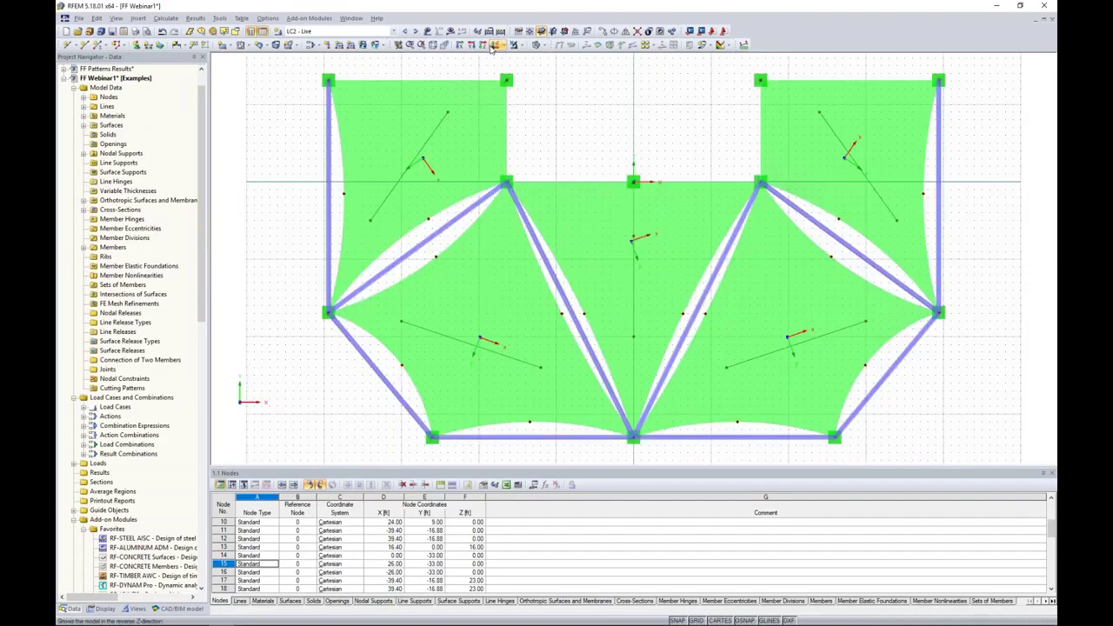
double_click(458, 144)
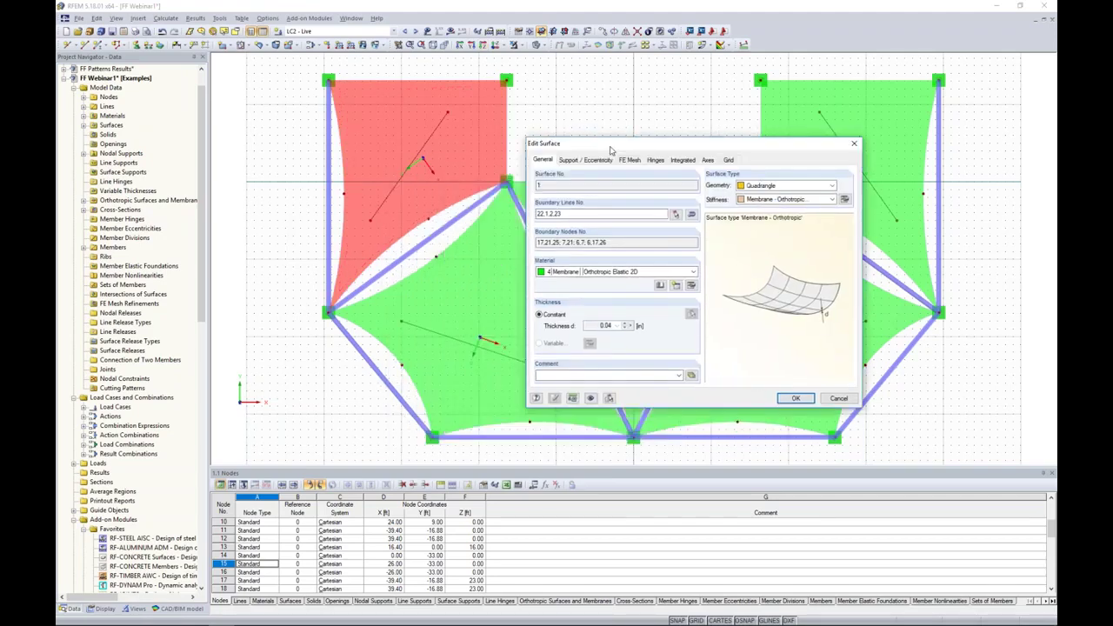
left_click(709, 160)
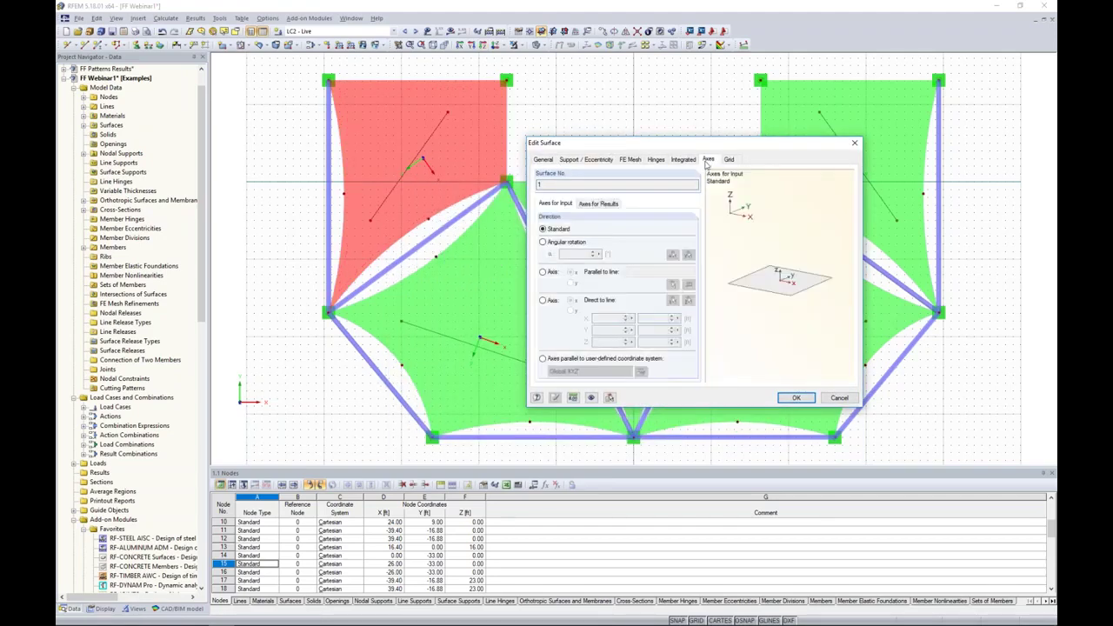
left_click(542, 272)
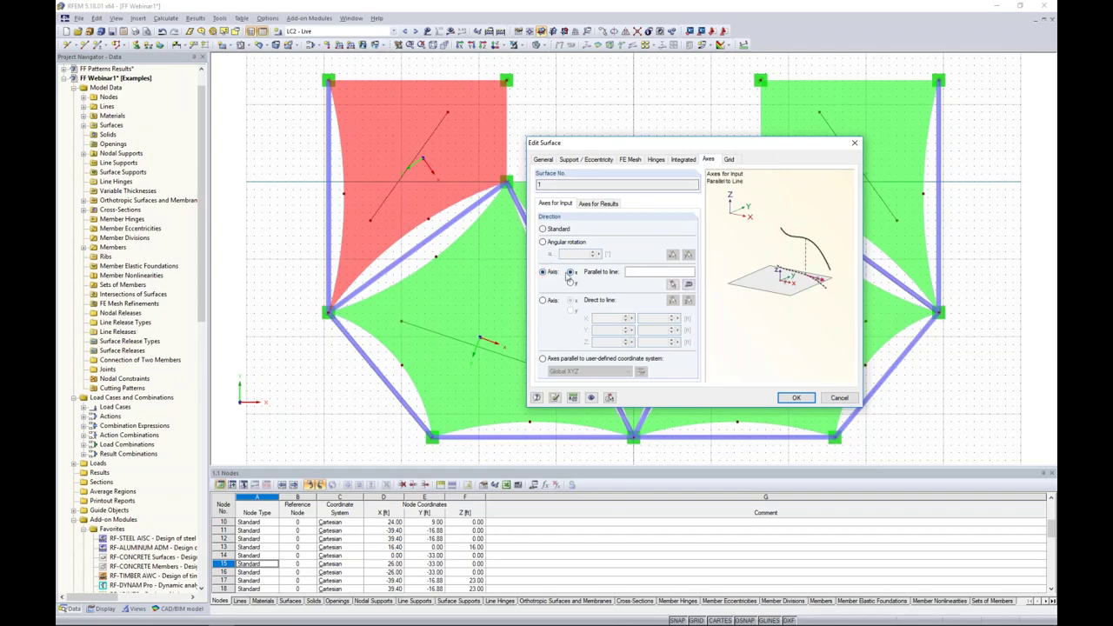
left_click(650, 272)
left_click(672, 285)
left_click(422, 146)
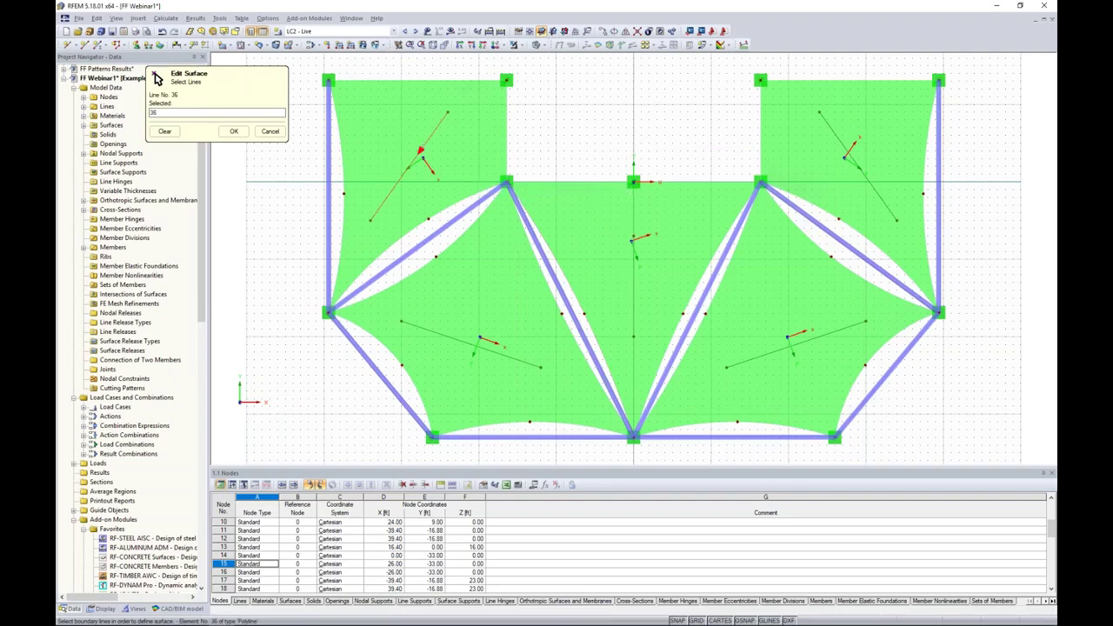
left_click(234, 132)
left_click(795, 398)
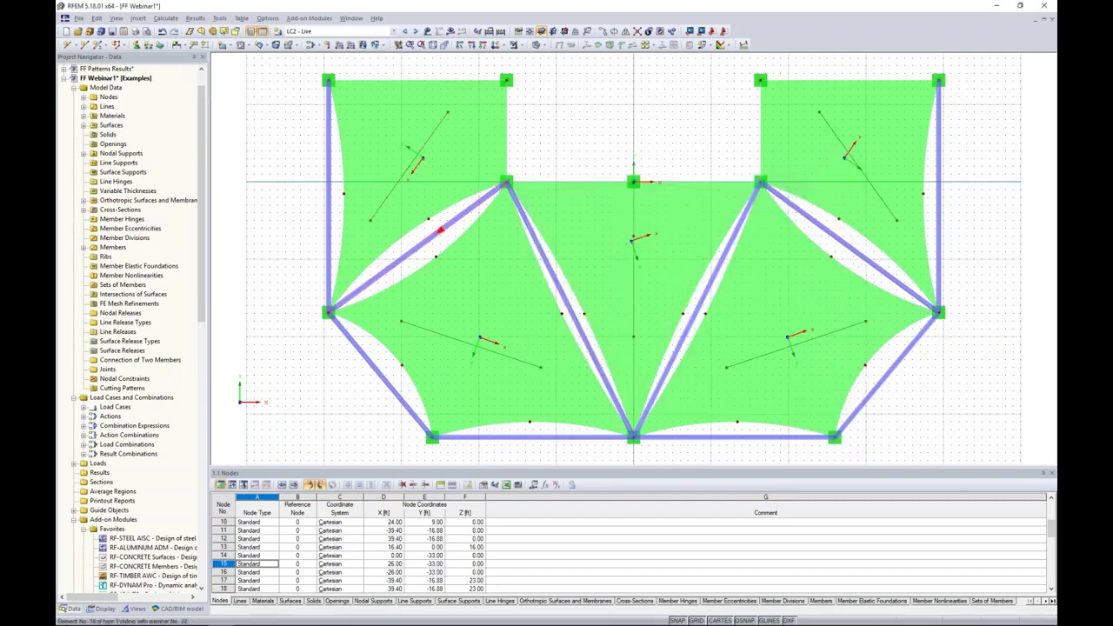
Step: Set the lower-left membrane's local x-axis for input parallel to line 37, the oblique line crossing that panel
scroll(420, 157, "up", 4)
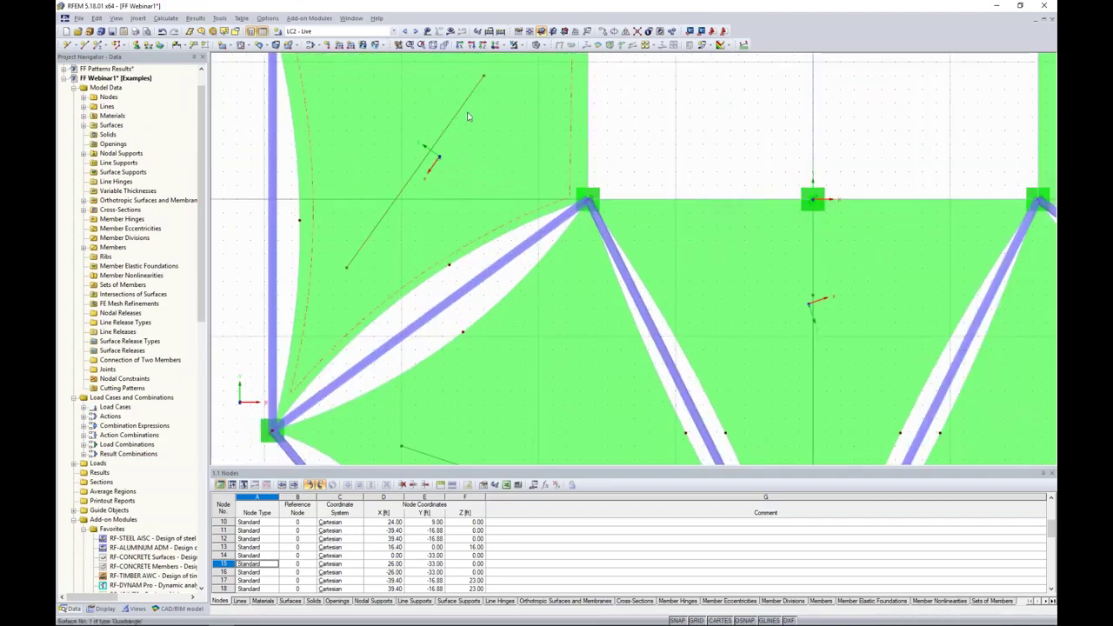
scroll(460, 113, "down", 5)
middle_click_drag(599, 130, 552, 152)
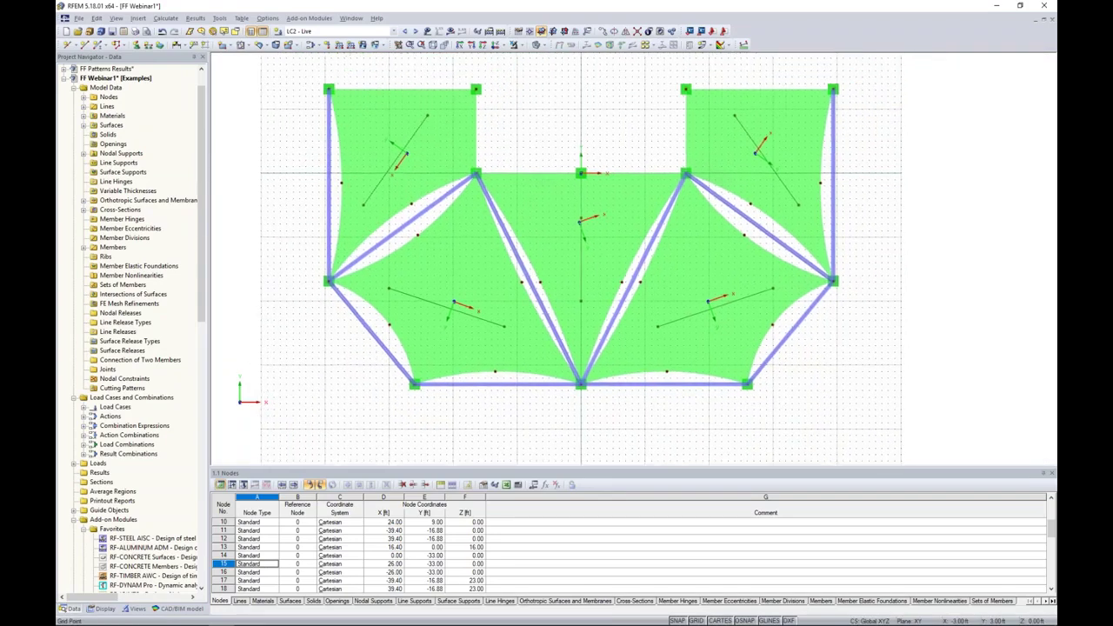
double_click(433, 276)
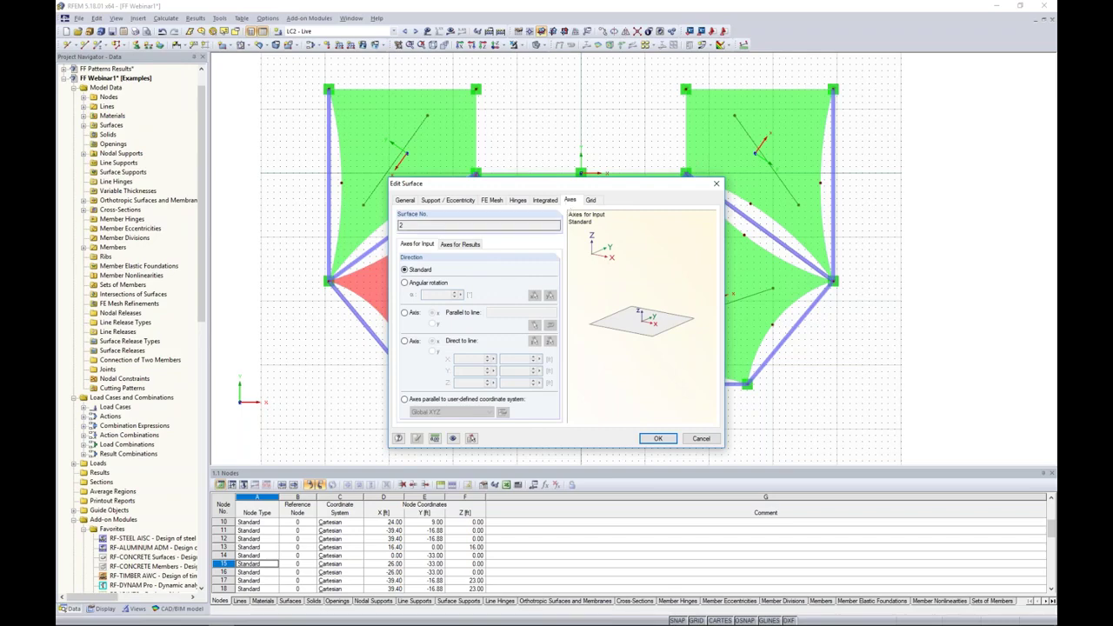
left_click(404, 312)
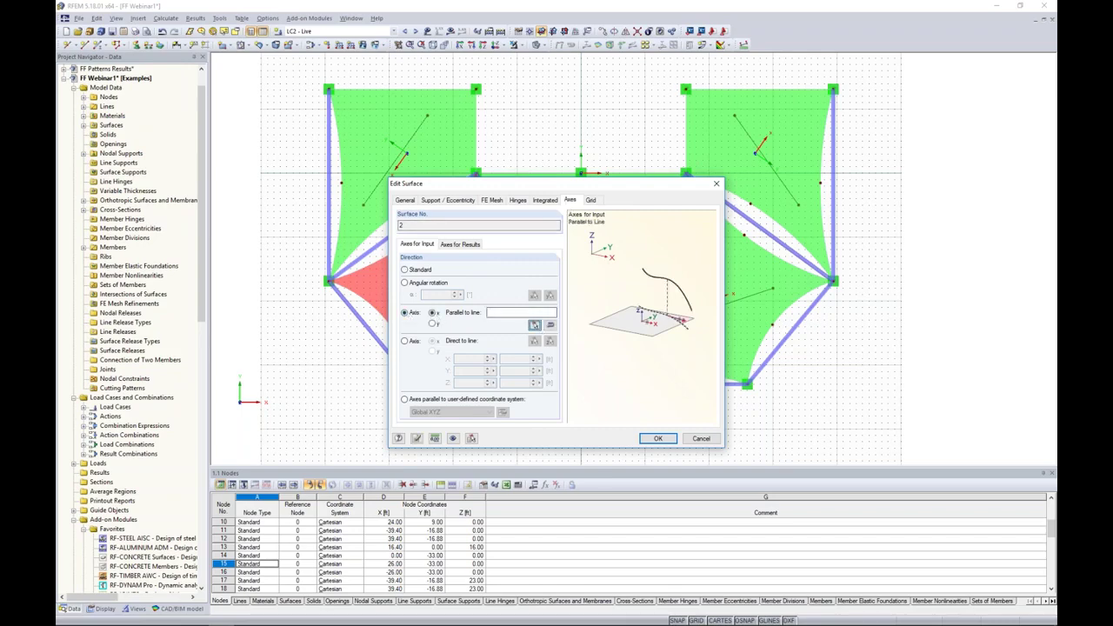
left_click(533, 323)
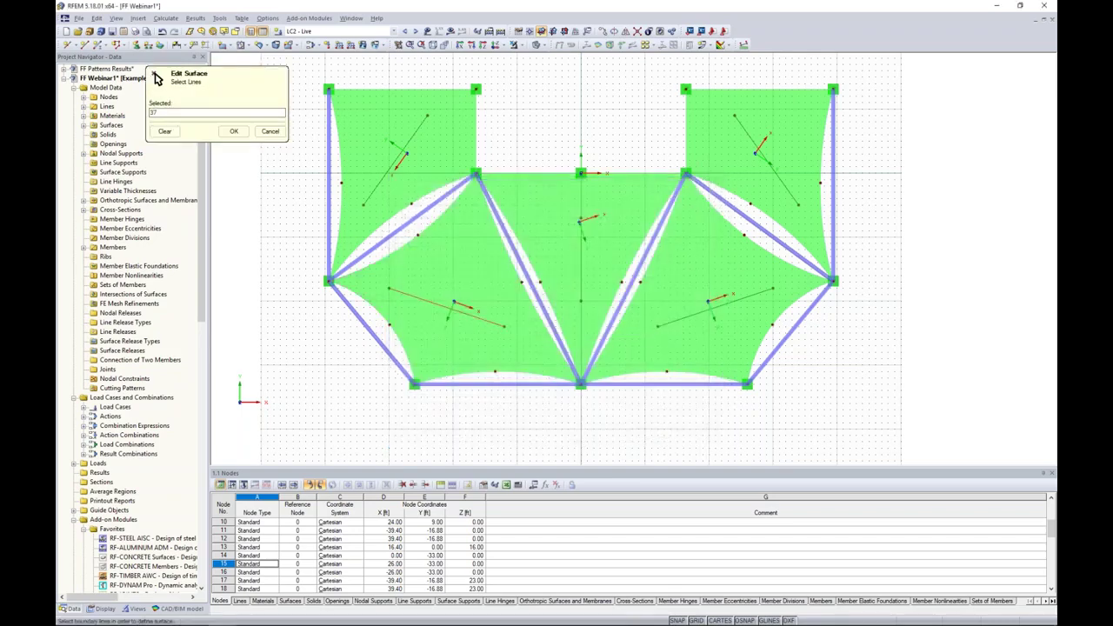
left_click(233, 131)
left_click(660, 437)
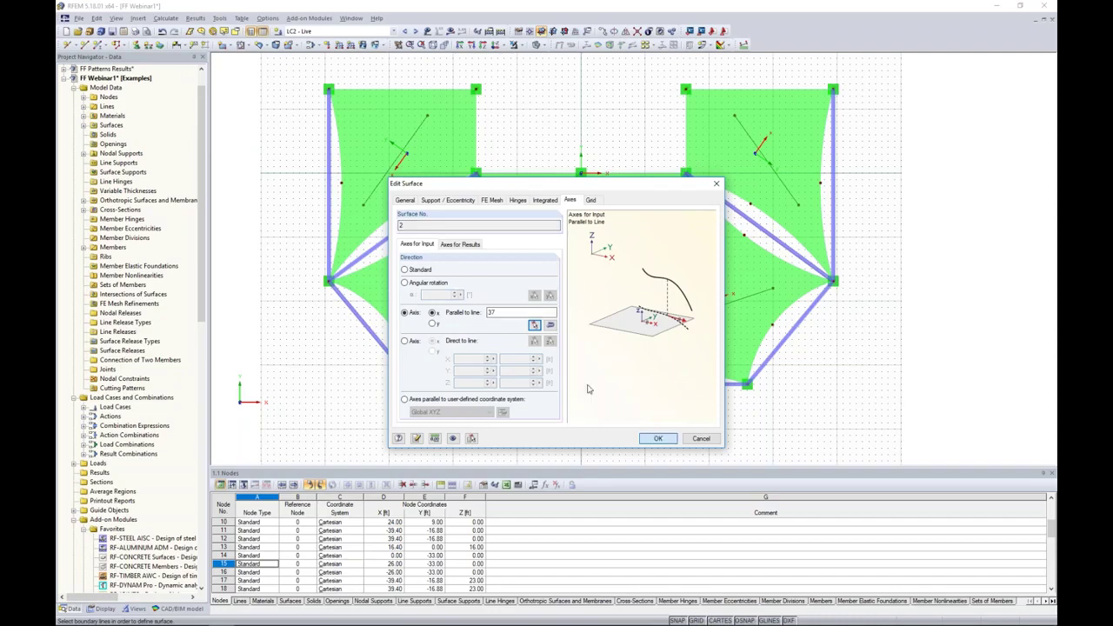
Step: Set the central membrane's local x-axis for input parallel to the line along its centreline
scroll(459, 324, "up", 3)
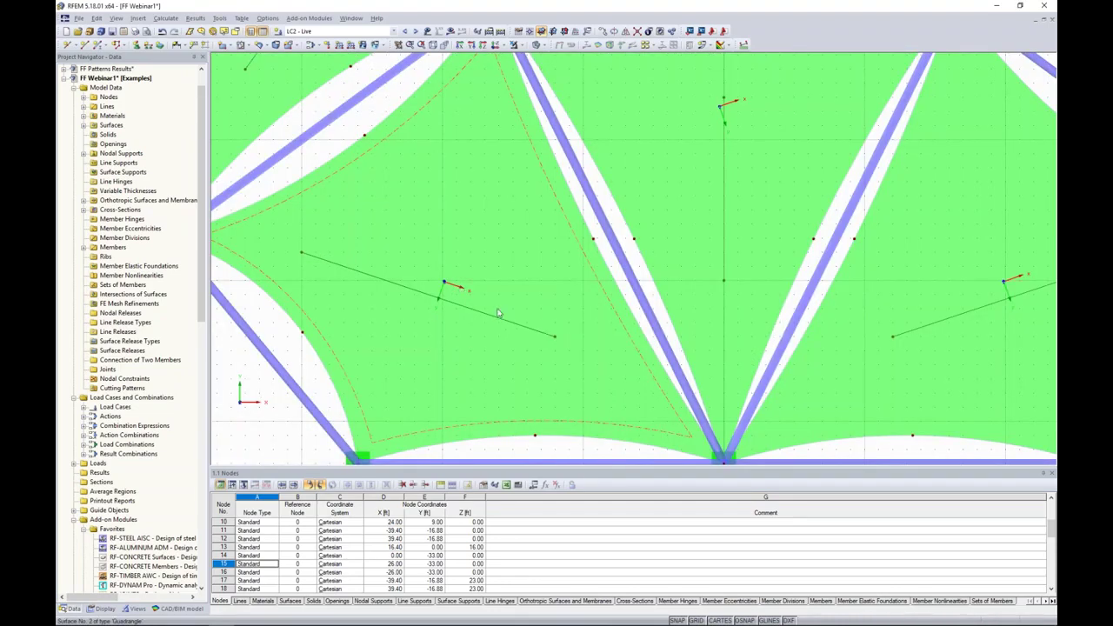
scroll(498, 313, "down", 2)
left_click(630, 193)
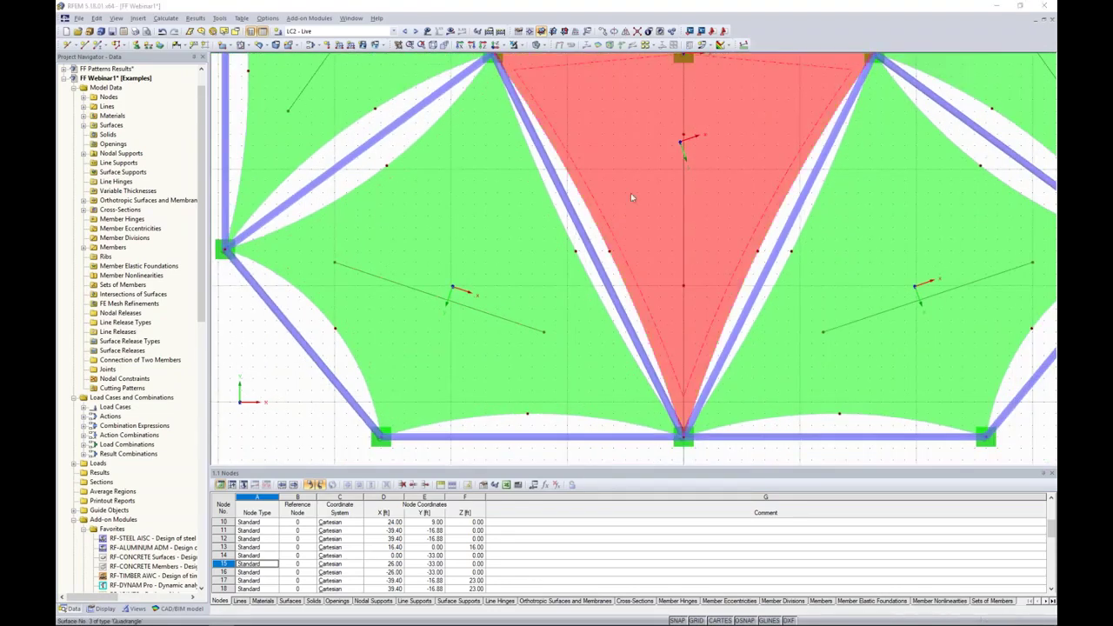
double_click(630, 193)
left_click(404, 313)
left_click(534, 324)
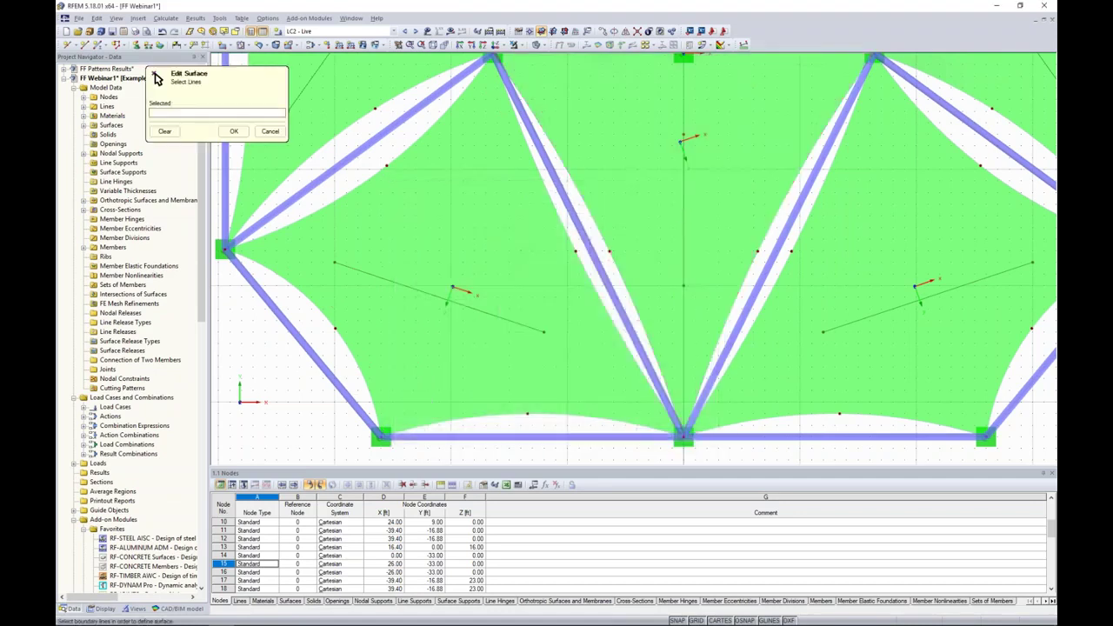
left_click(683, 208)
left_click(234, 130)
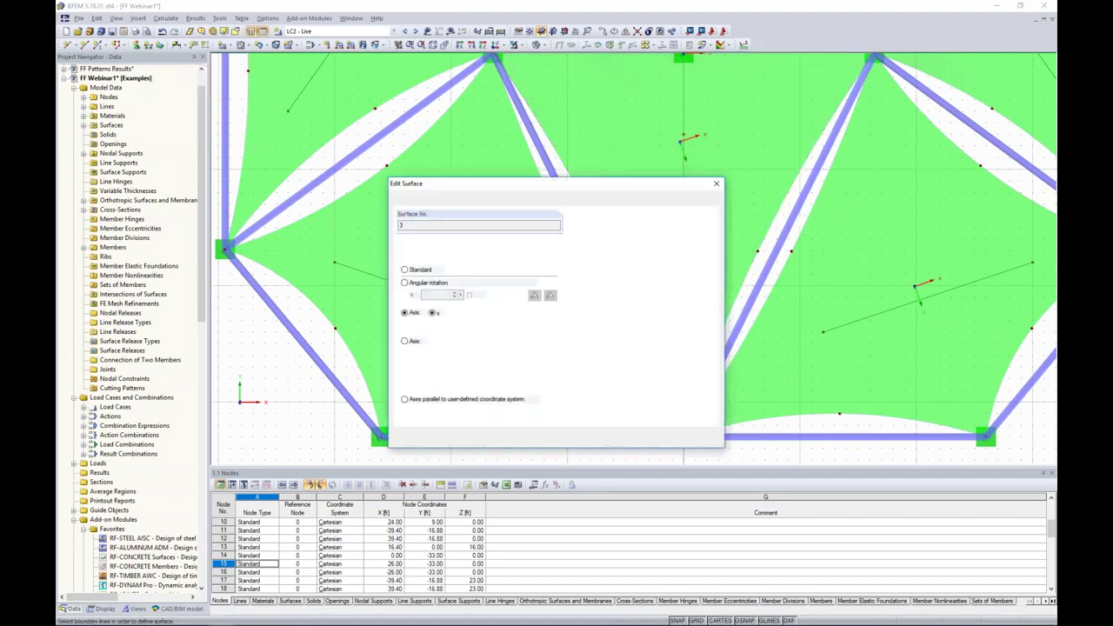
left_click(659, 437)
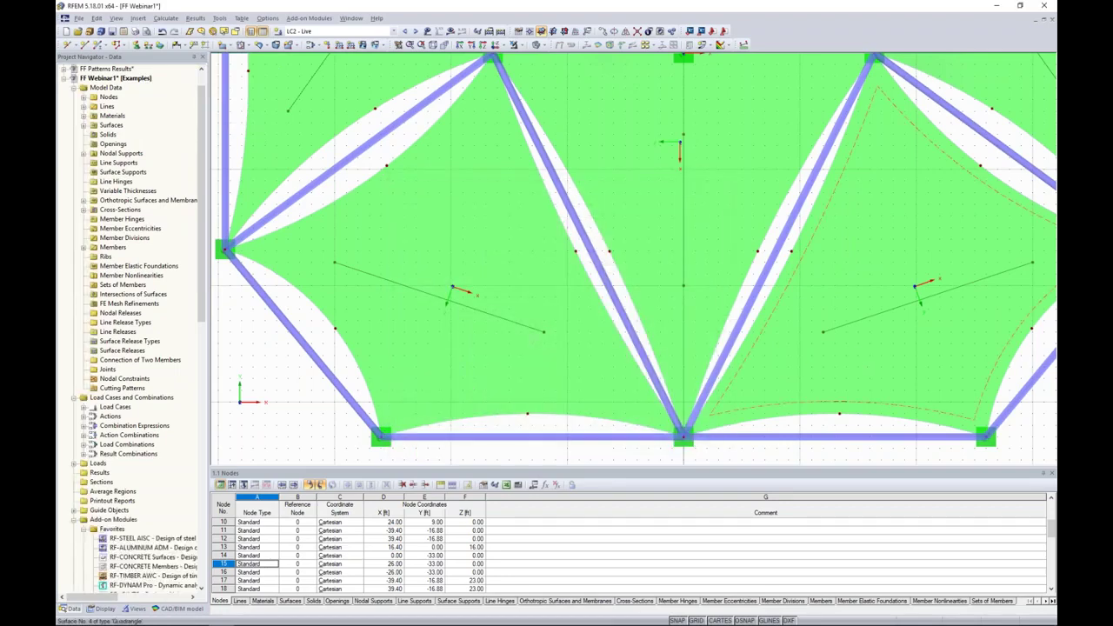
Step: Set the lower-right membrane's local x-axis for input parallel to the mirrored oblique line crossing that panel
middle_click_drag(881, 347, 770, 366)
double_click(770, 366)
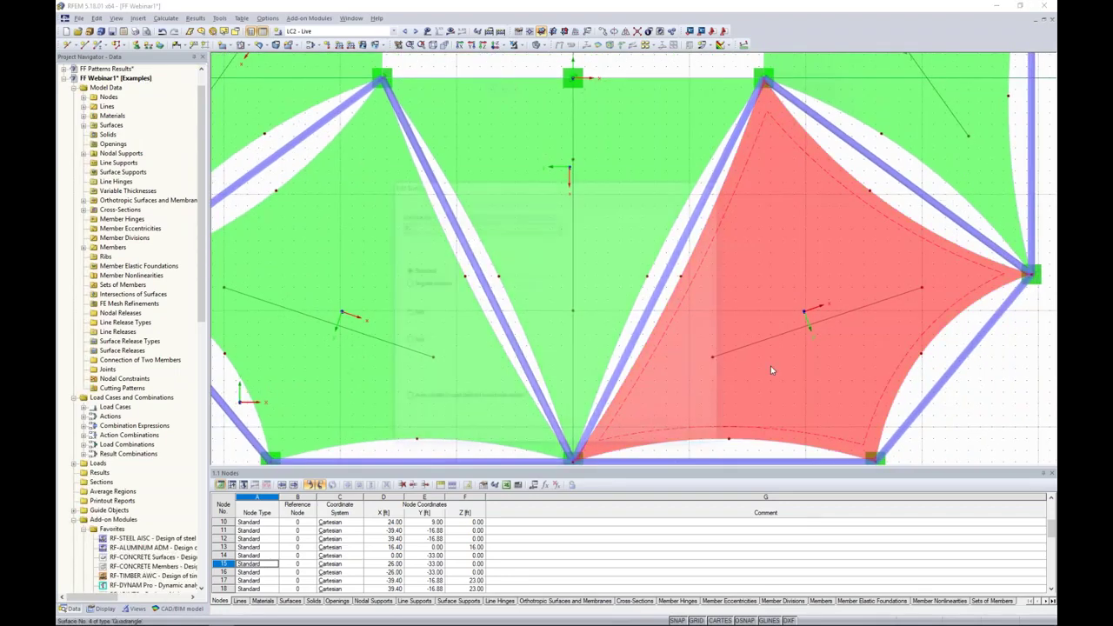
left_click(404, 312)
left_click(534, 326)
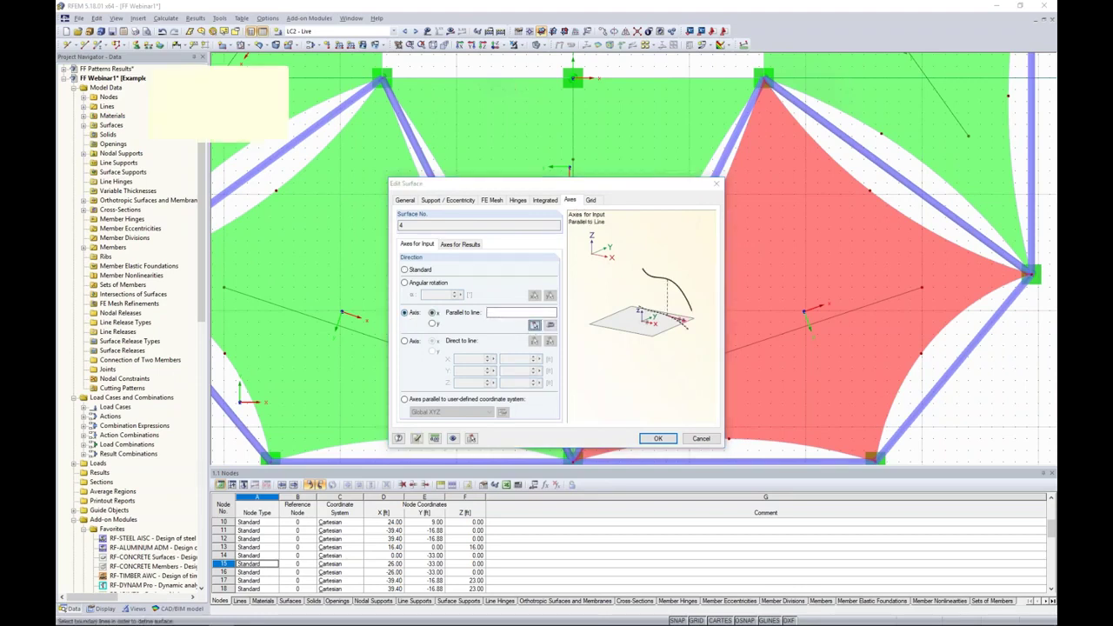
left_click(791, 330)
left_click(235, 132)
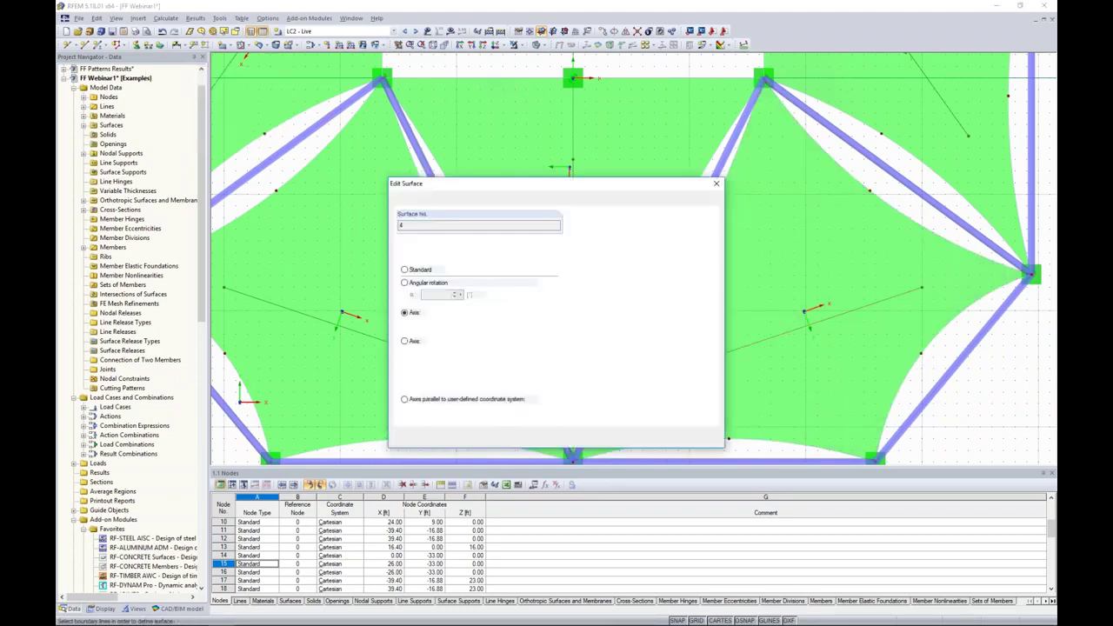
left_click(669, 436)
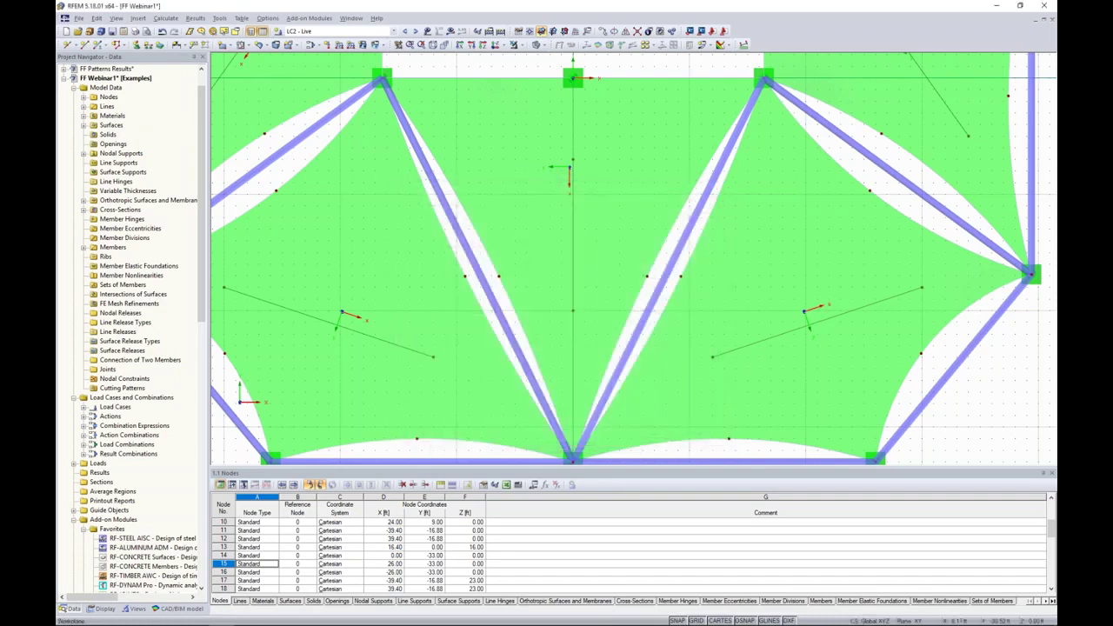
Step: Set the upper-right membrane's local x-axis for input parallel to line 39, the mirrored oblique line in that panel
middle_click_drag(878, 220, 812, 326)
double_click(724, 207)
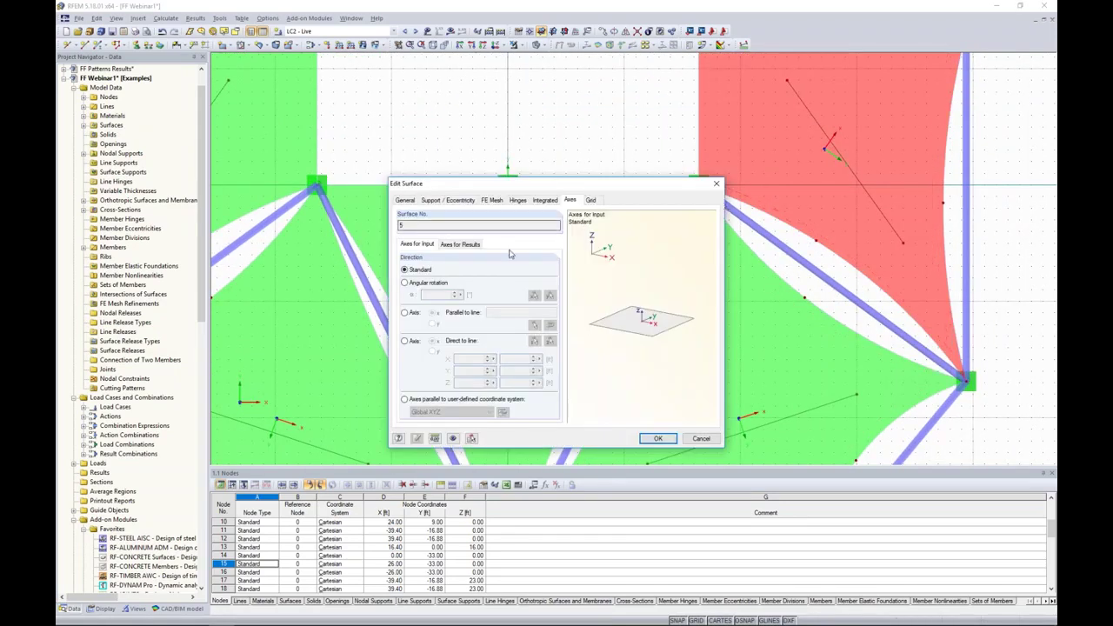
left_click(404, 313)
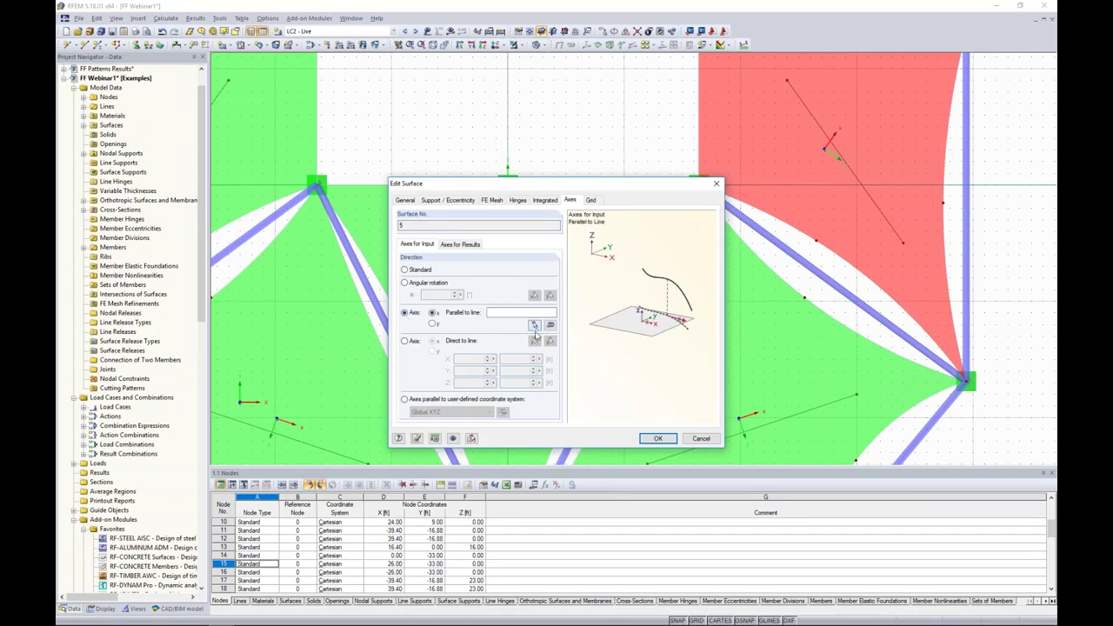
left_click(533, 325)
type("39")
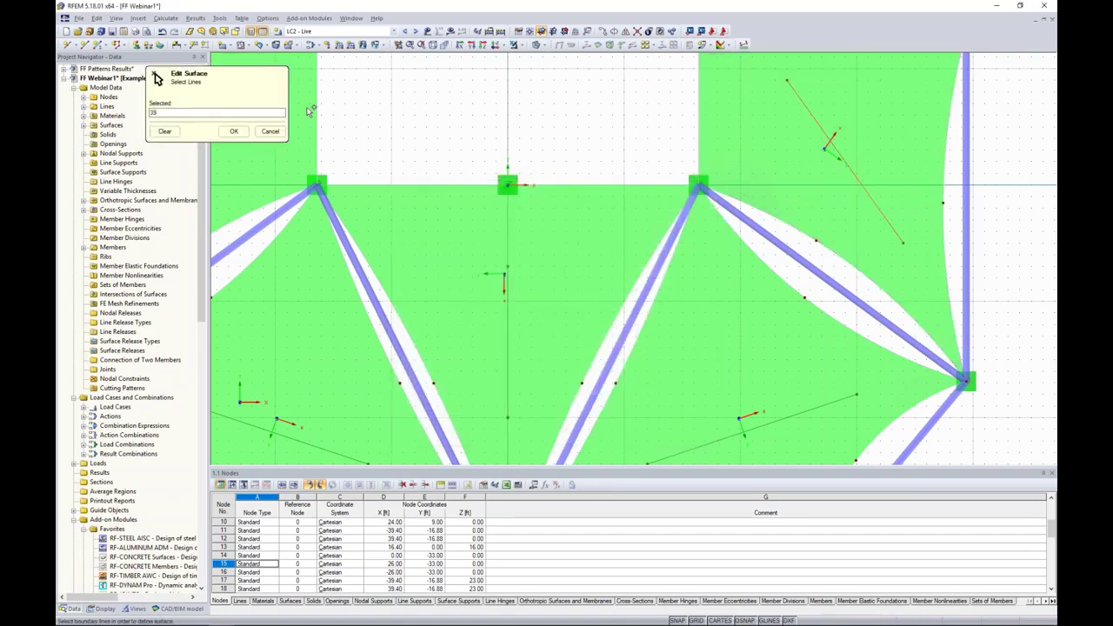
left_click(234, 130)
left_click(658, 438)
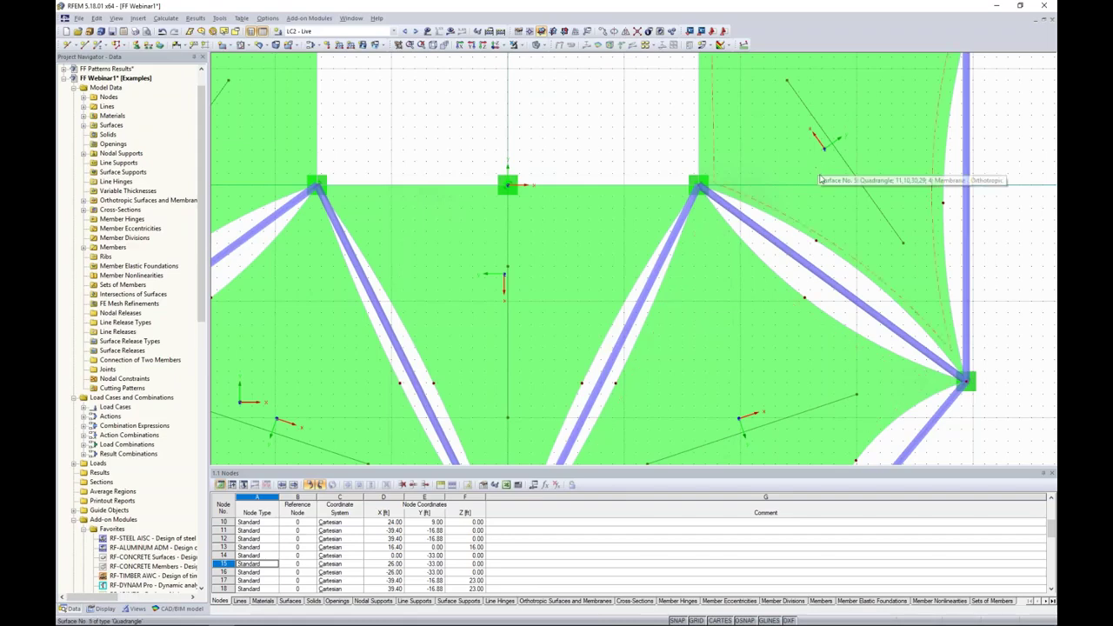
Step: Set the y-direction modulus of elasticity of the orthotropic elastic 2D Membrane material to 44 ksi
scroll(823, 186, "down", 3)
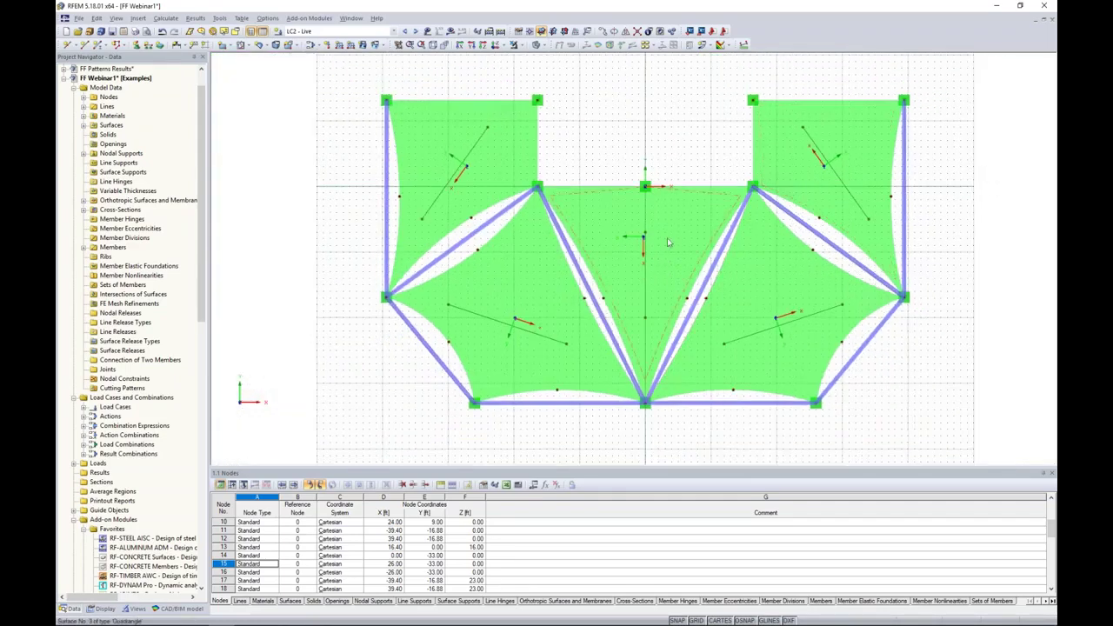
middle_click_drag(686, 432, 715, 132, "ctrl")
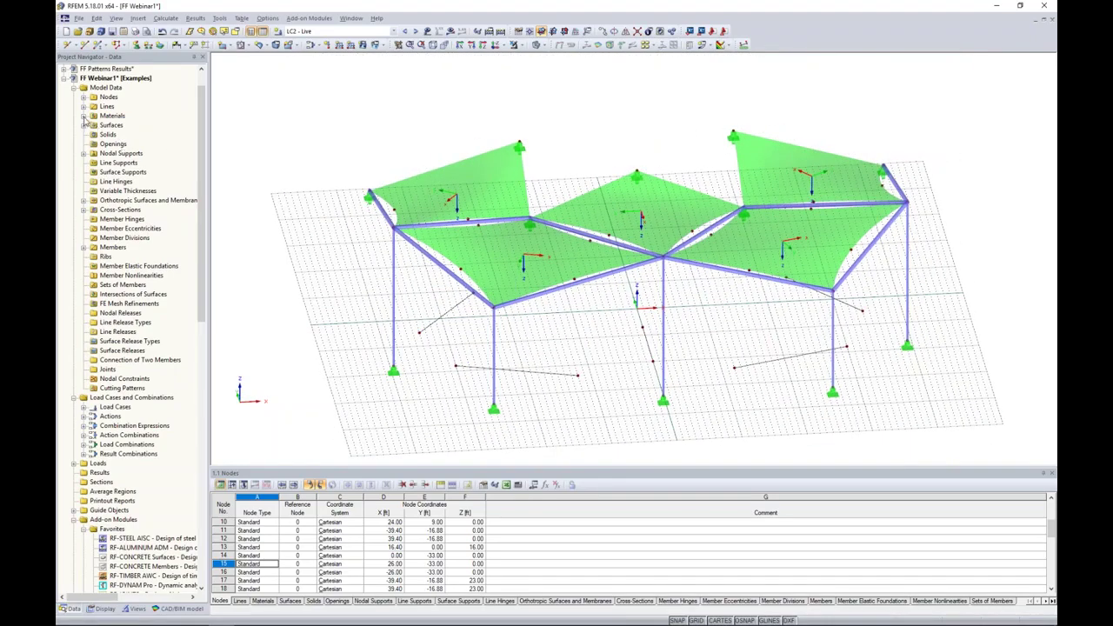
left_click(83, 117)
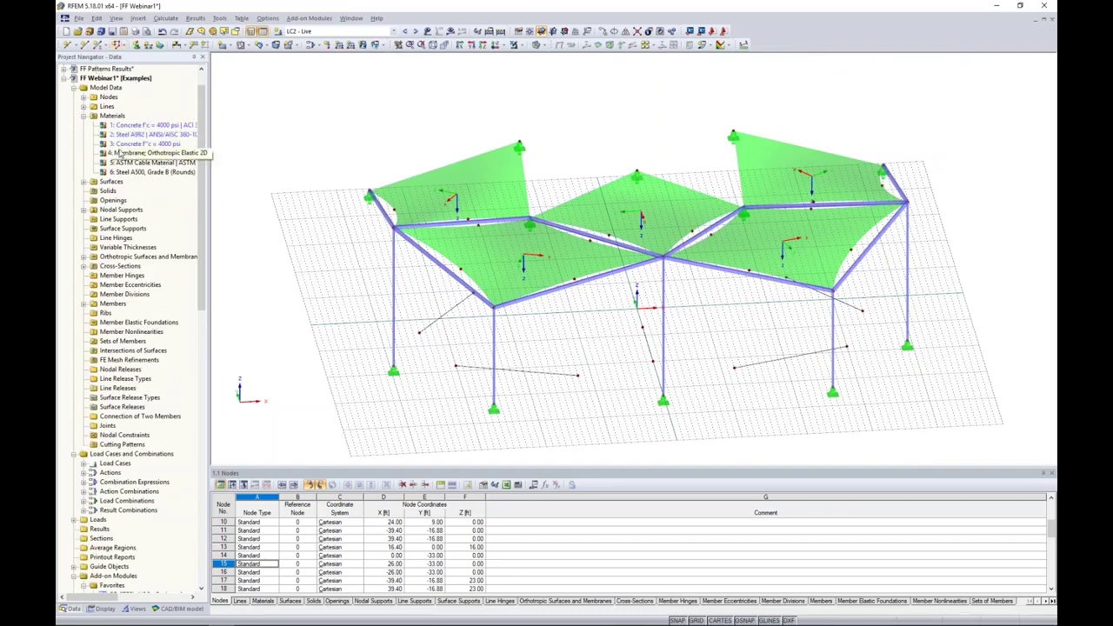
left_click(120, 153)
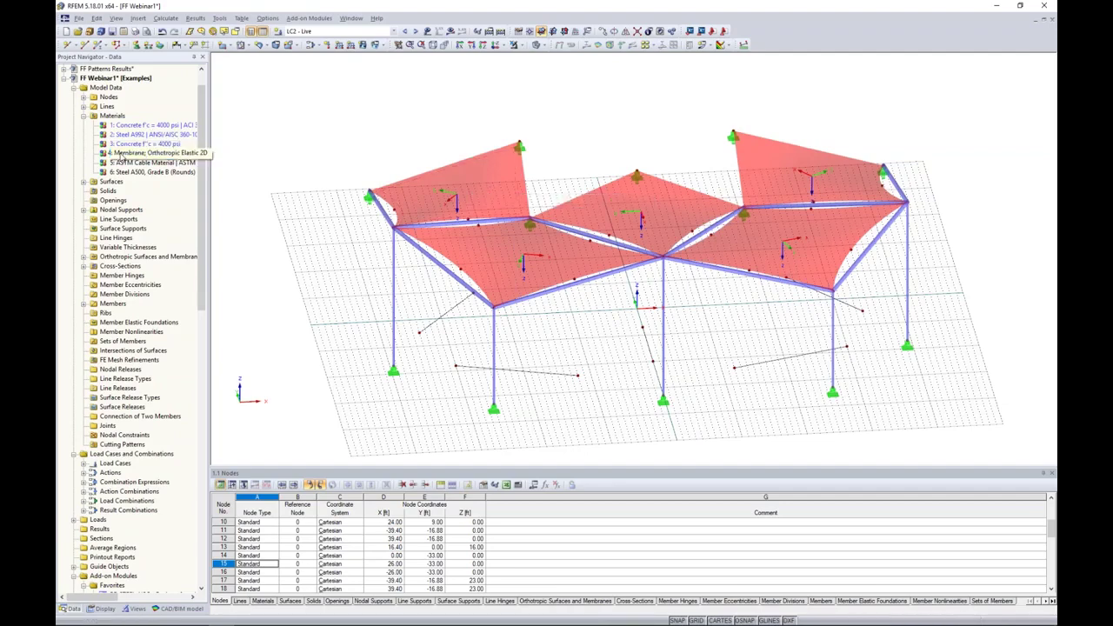
left_click(119, 153)
double_click(137, 156)
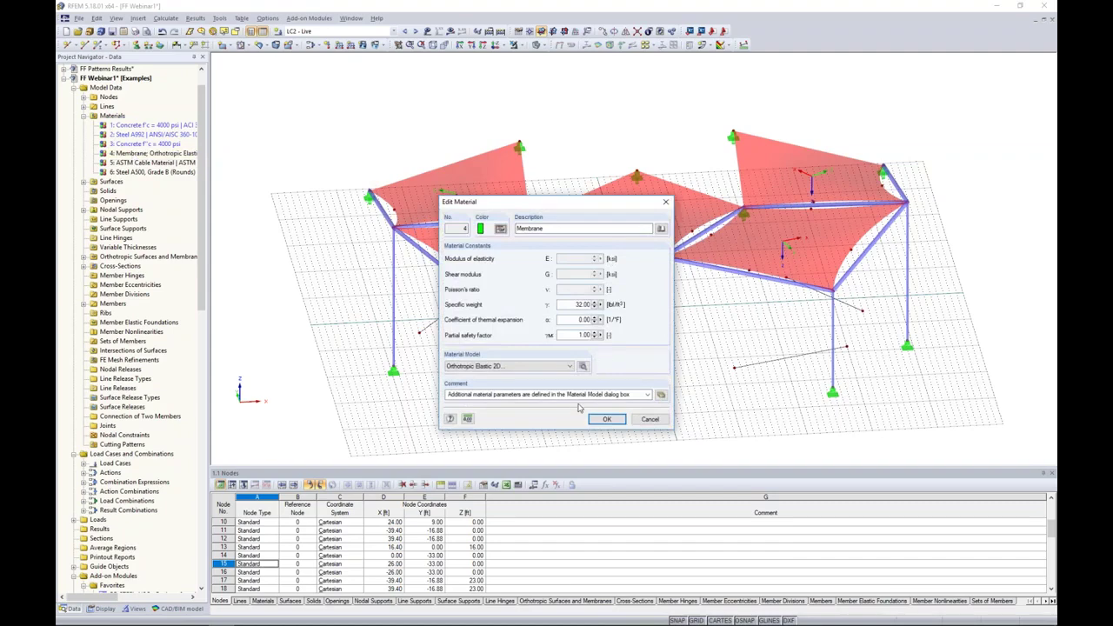
left_click(582, 366)
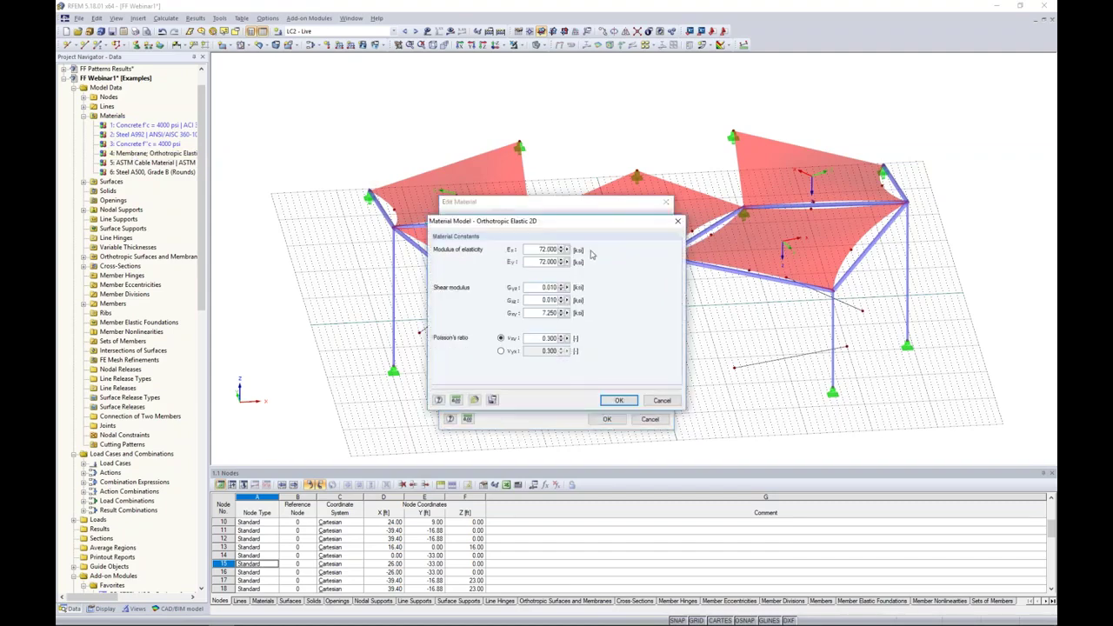
key("Tab")
type("44")
left_click(621, 402)
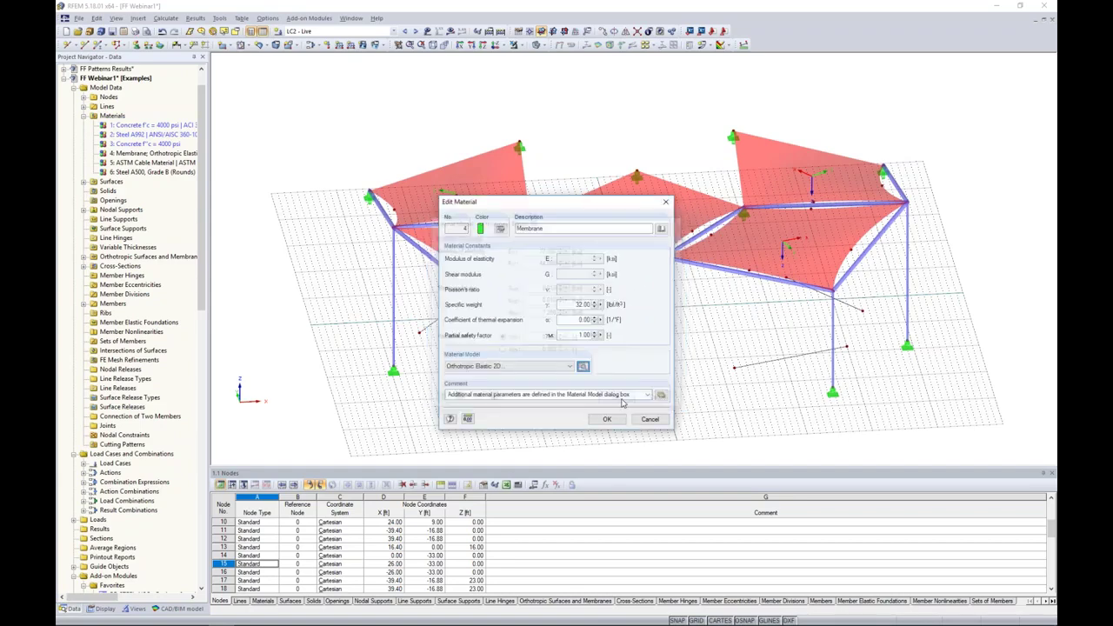
left_click(609, 419)
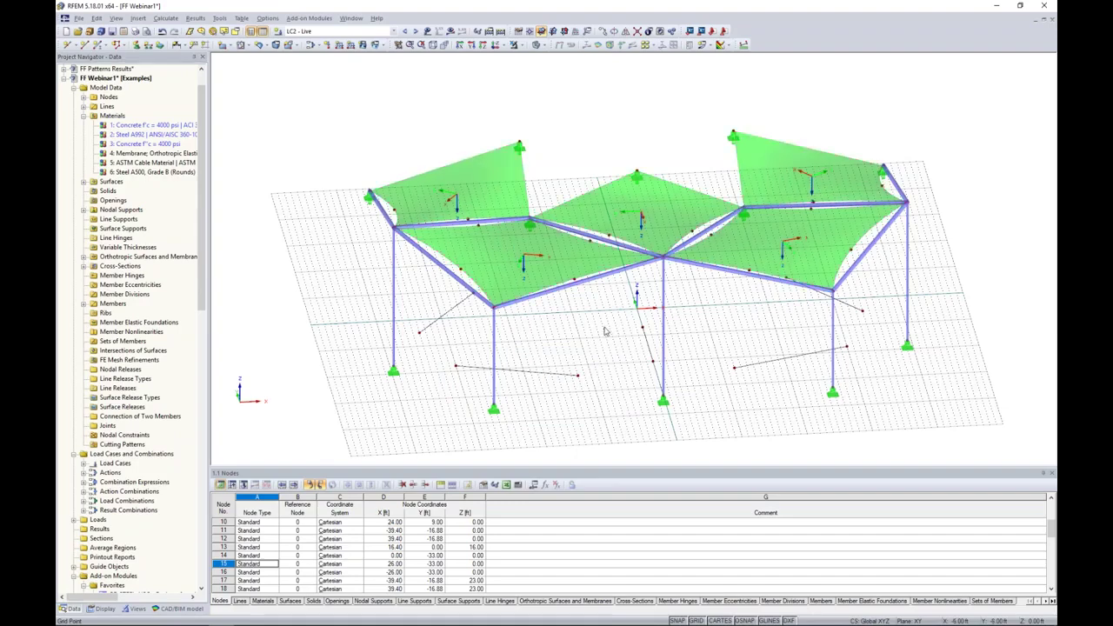
Step: Switch to the open FF Results model
scroll(606, 330, "down", 1)
middle_click_drag(606, 330, 585, 333, "ctrl")
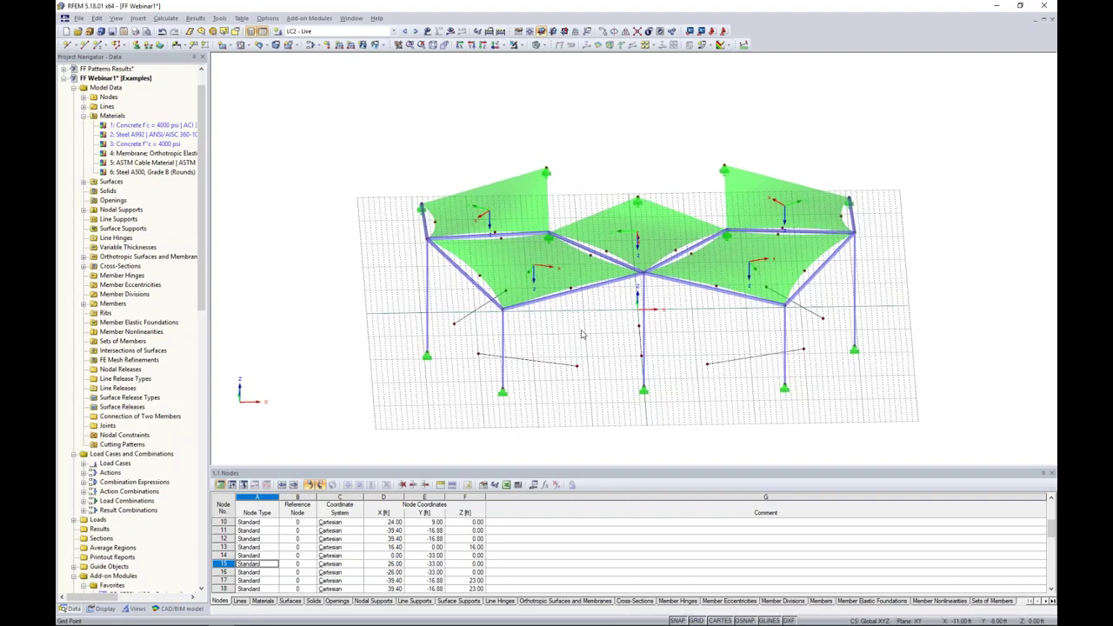
right_click(559, 280)
left_click(614, 165)
left_click(339, 32)
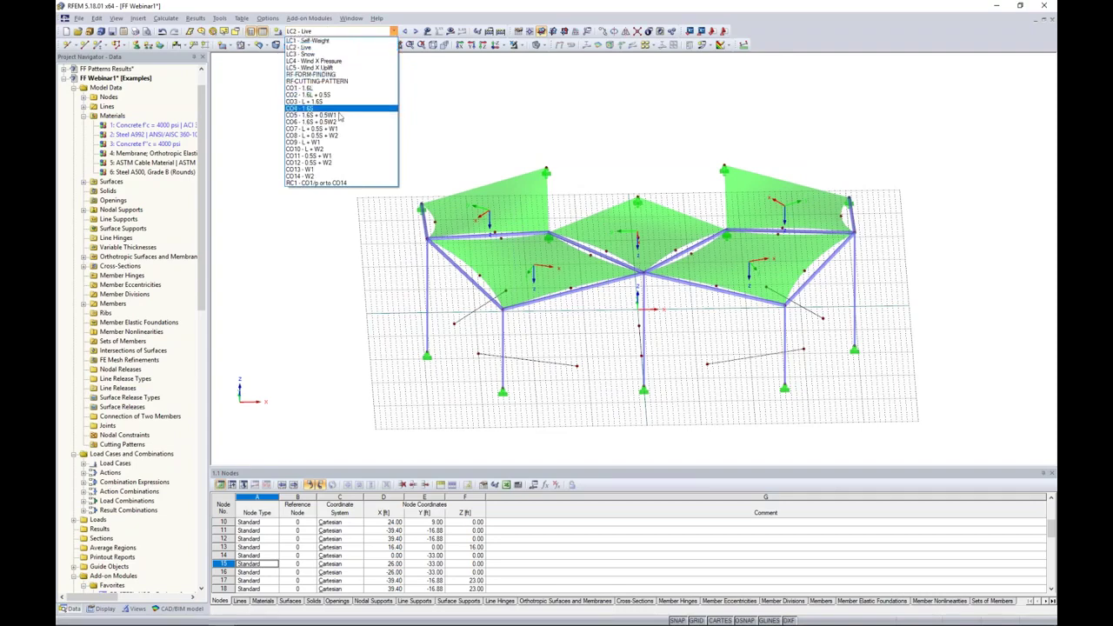
left_click(348, 25)
left_click(350, 19)
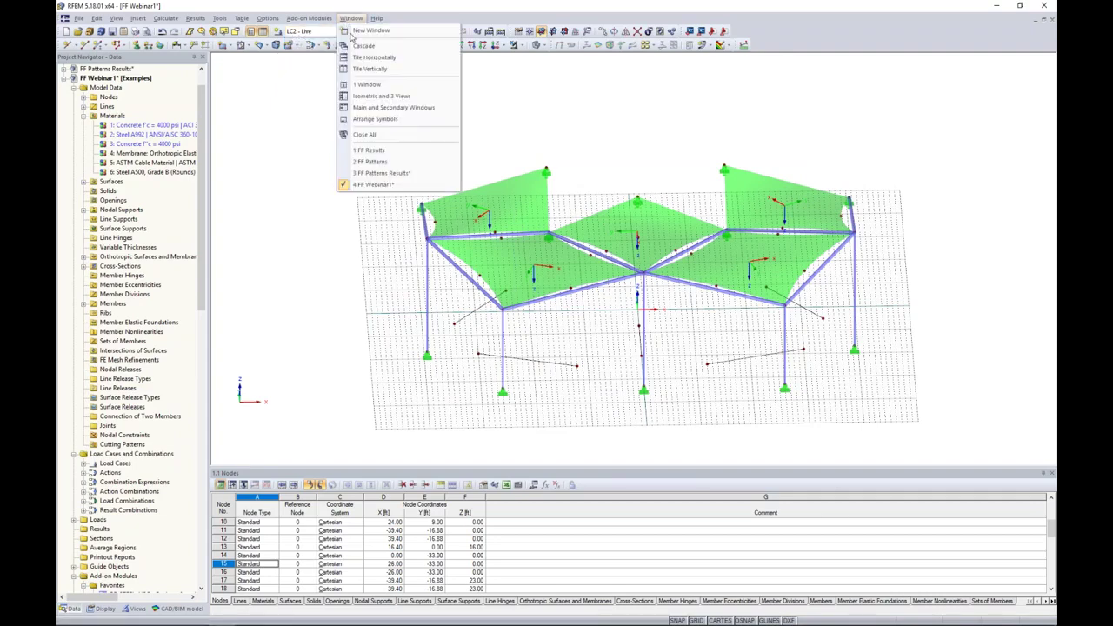
left_click(383, 153)
left_click_drag(200, 368, 199, 85)
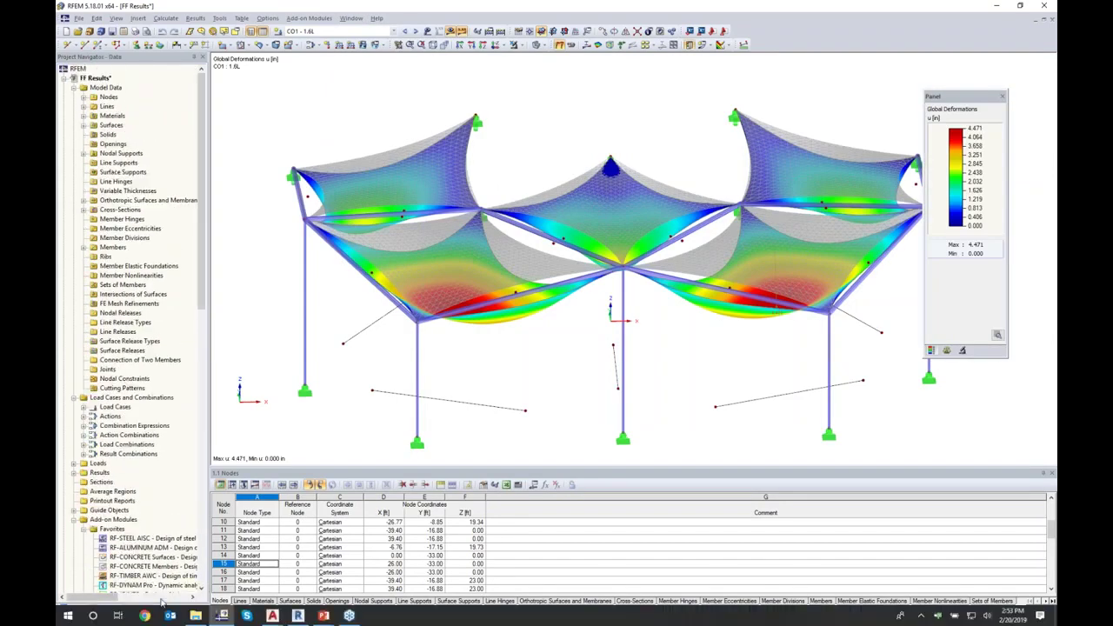
Step: Examine the canopy's global deformations for the load combinations from CO1 through CO8
left_click(163, 607)
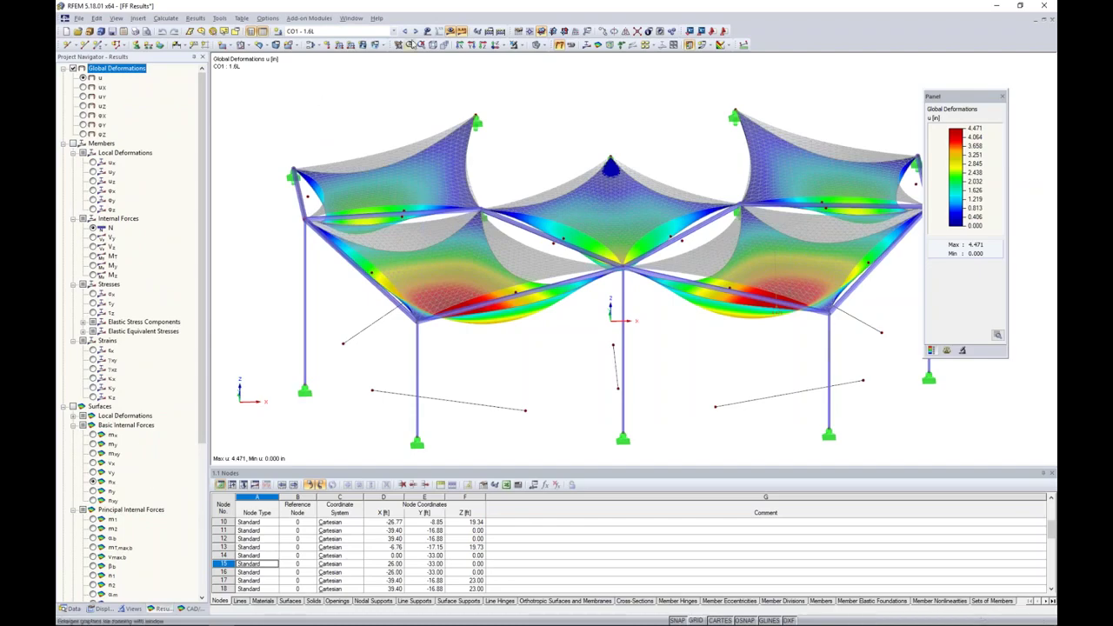
left_click(415, 32)
left_click(416, 32)
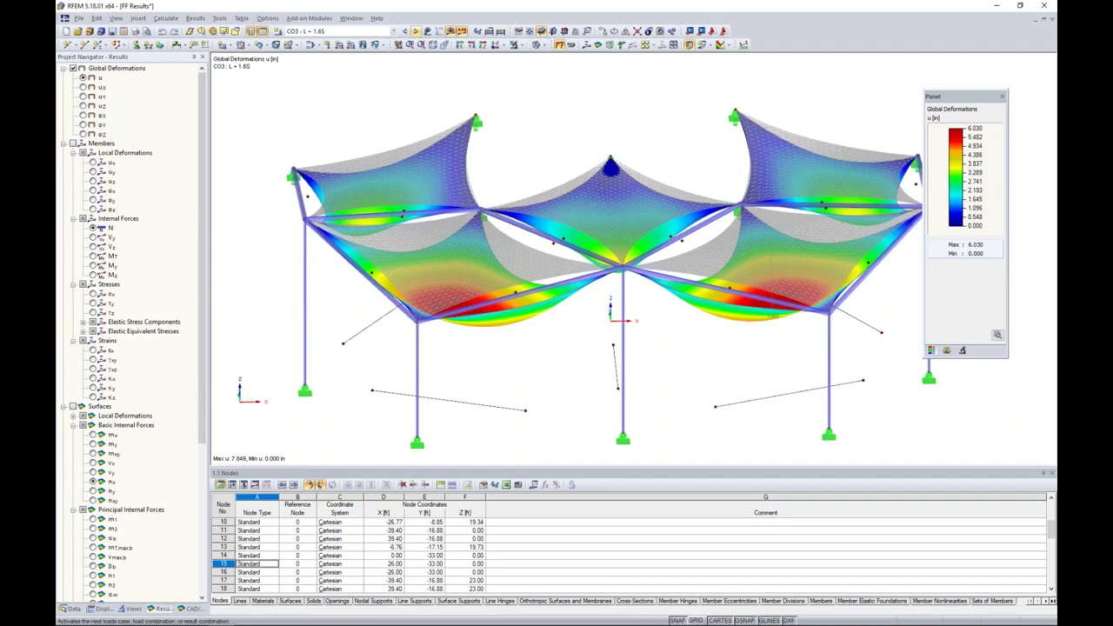
left_click(416, 31)
left_click(416, 32)
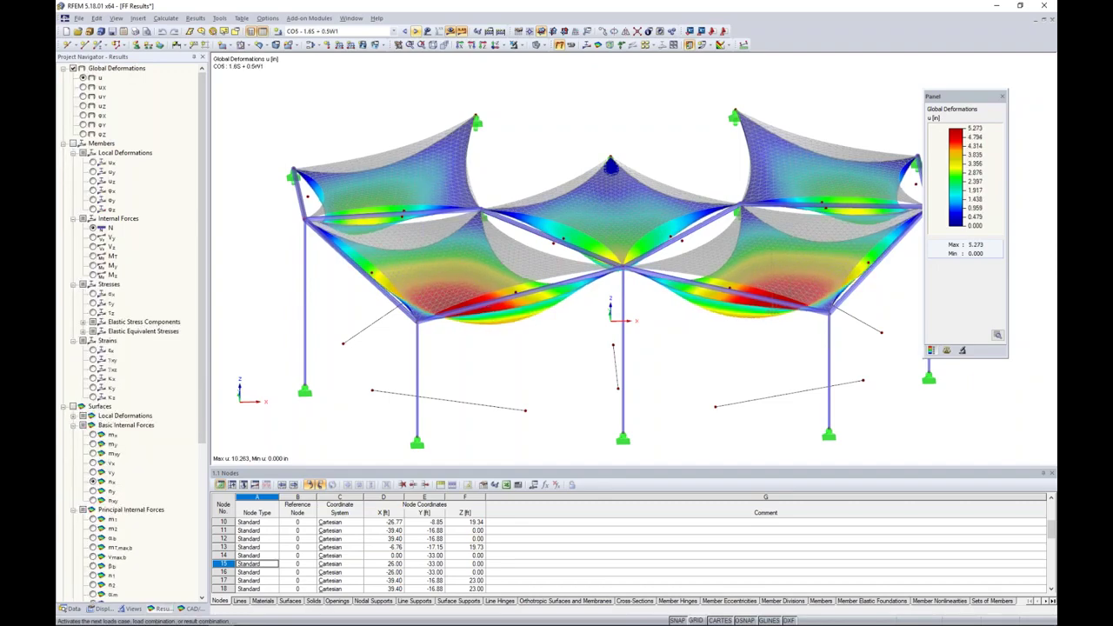
middle_click_drag(745, 351, 756, 305)
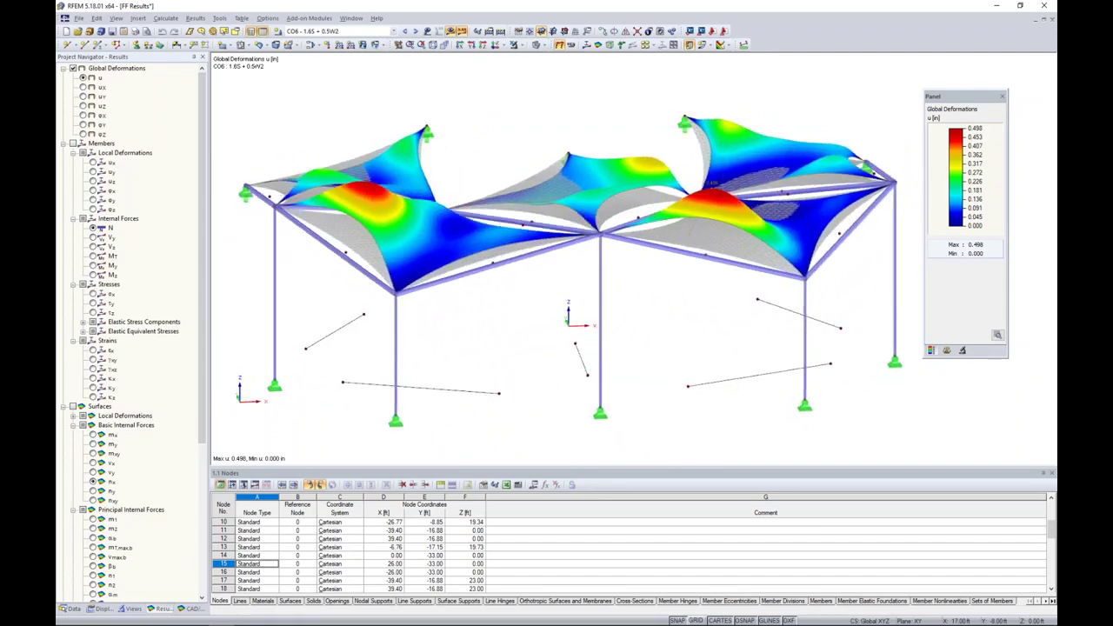
left_click(415, 31)
left_click(414, 31)
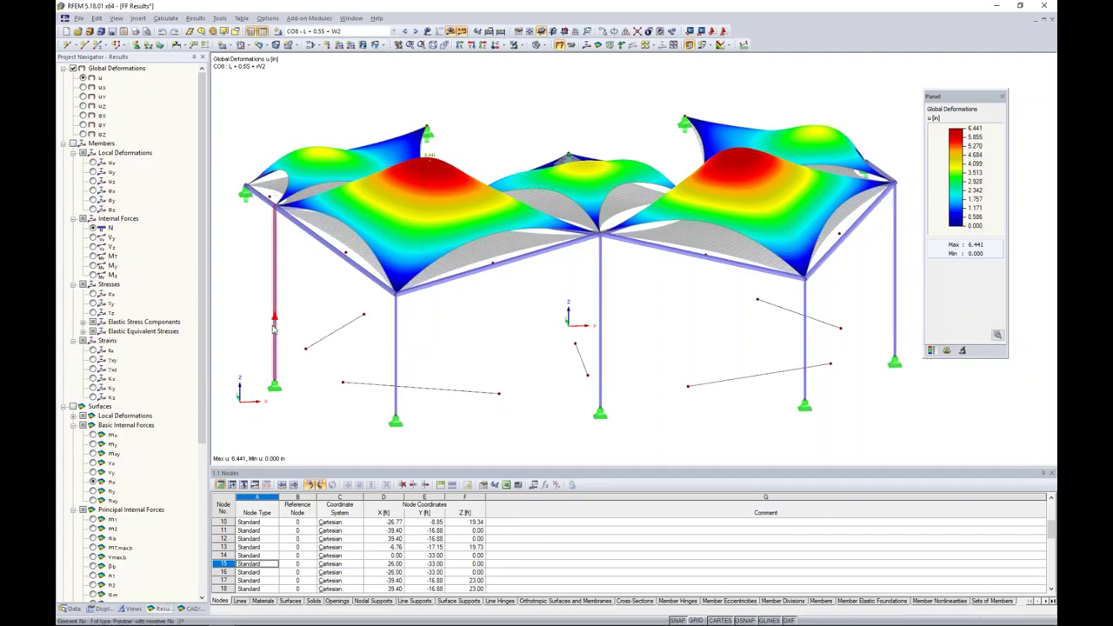
middle_click_drag(539, 327, 503, 323, "ctrl")
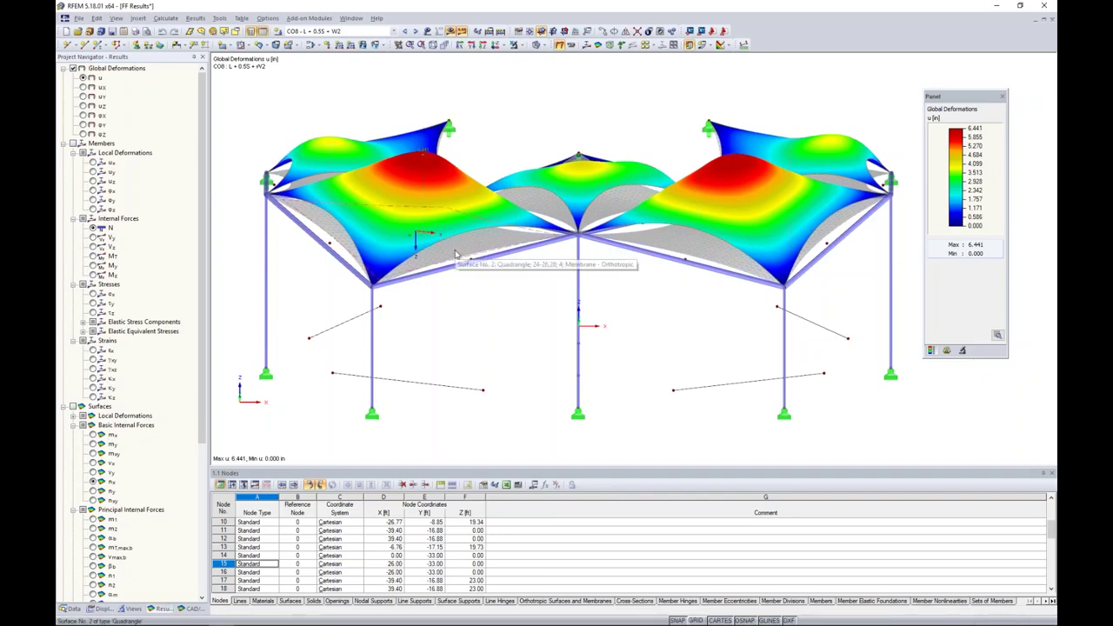
Step: Display the membranes' basic internal forces n-y and n-x under load combination CO8
left_click(94, 481)
left_click(93, 491)
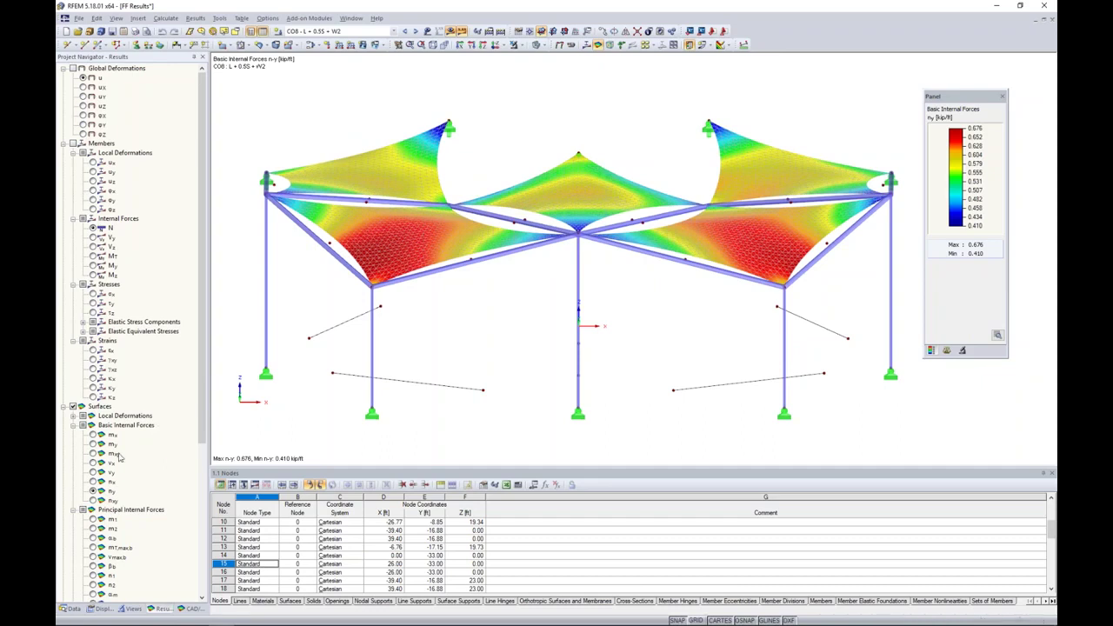
left_click(96, 482)
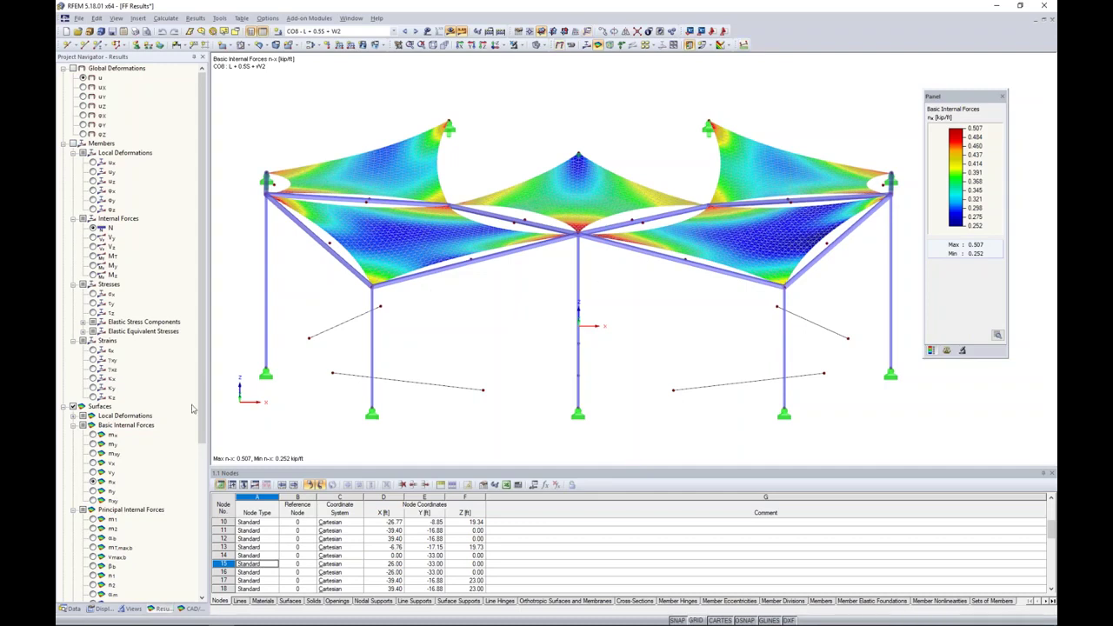
Step: Open the RF-STEEL AISC add-on module for designing the steel members
left_click(69, 613)
scroll(181, 349, "down", 8)
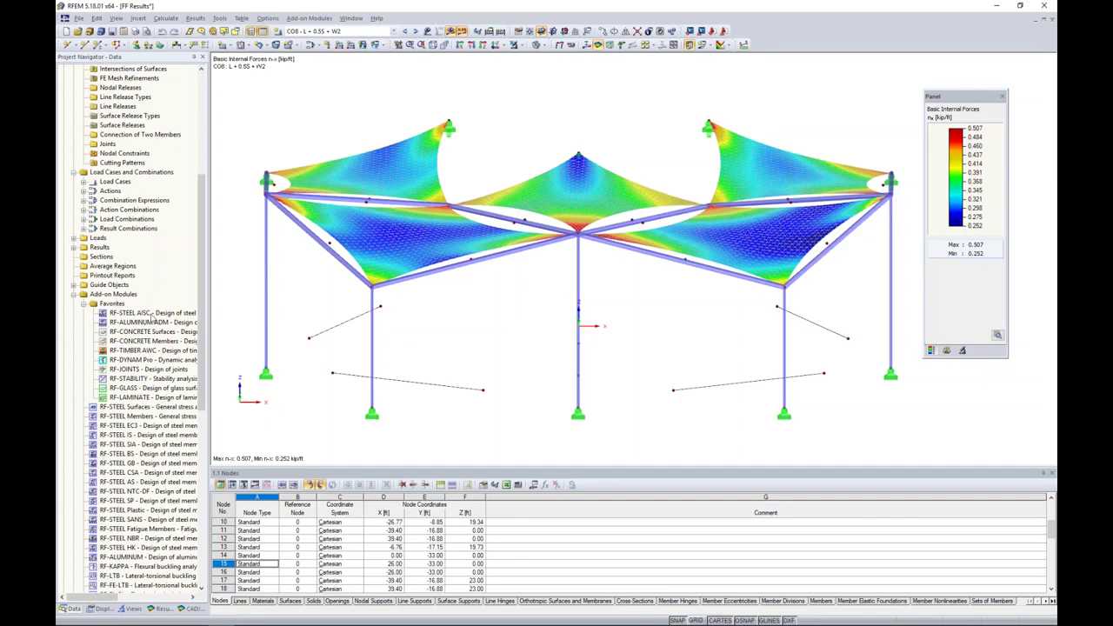
double_click(148, 313)
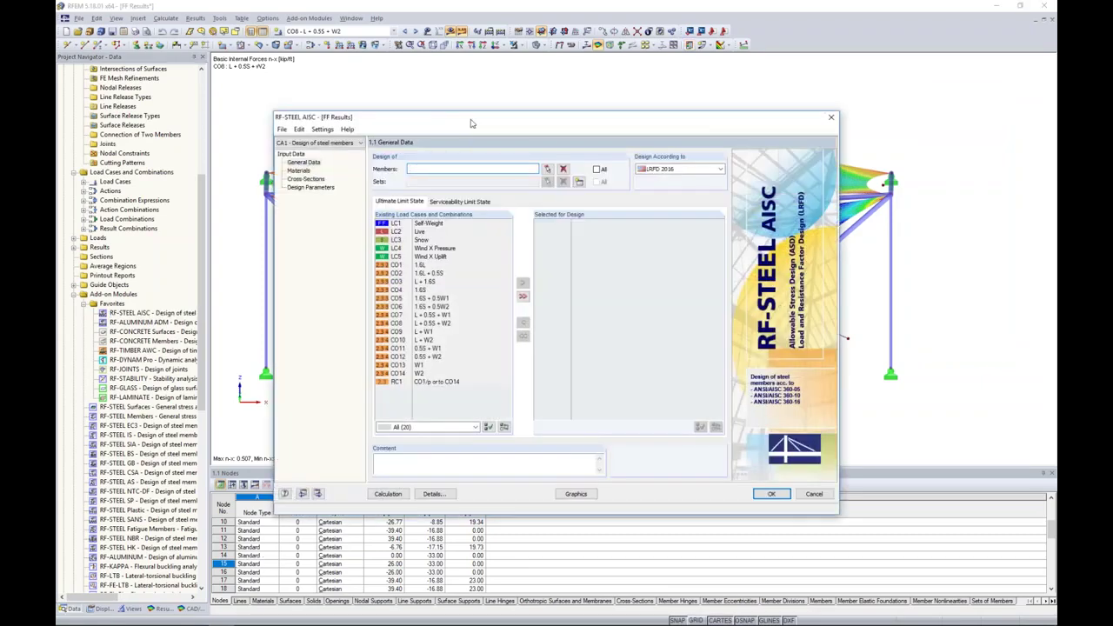
left_click_drag(487, 114, 522, 87)
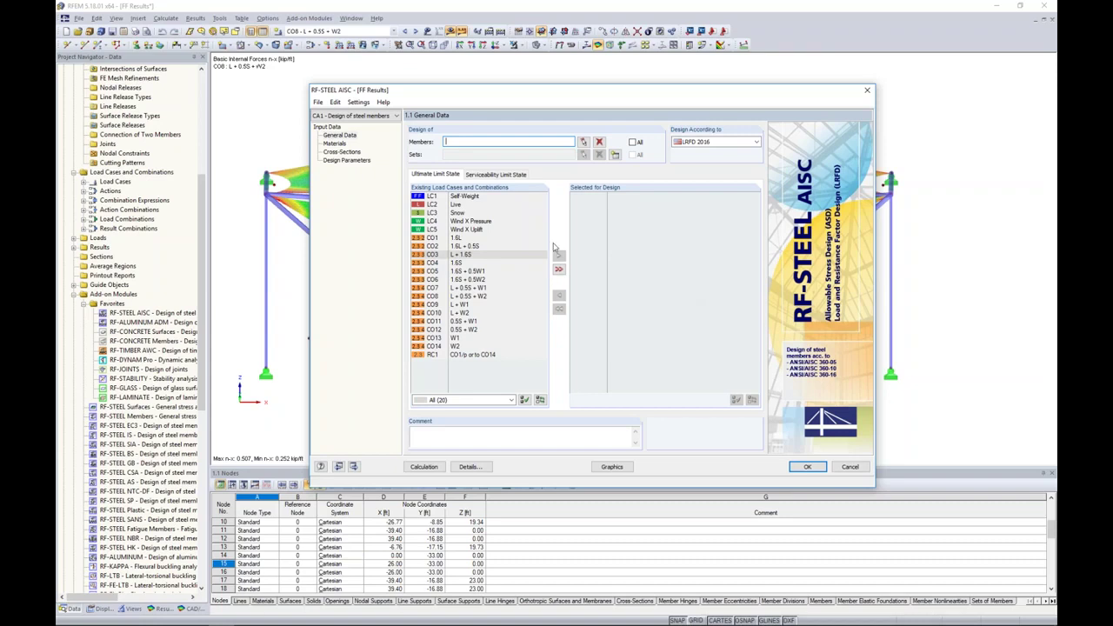
Step: Isolate the members made of Steel A500, Grade B (Rounds) and assign all of them, 21-35, to the steel design
left_click(583, 142)
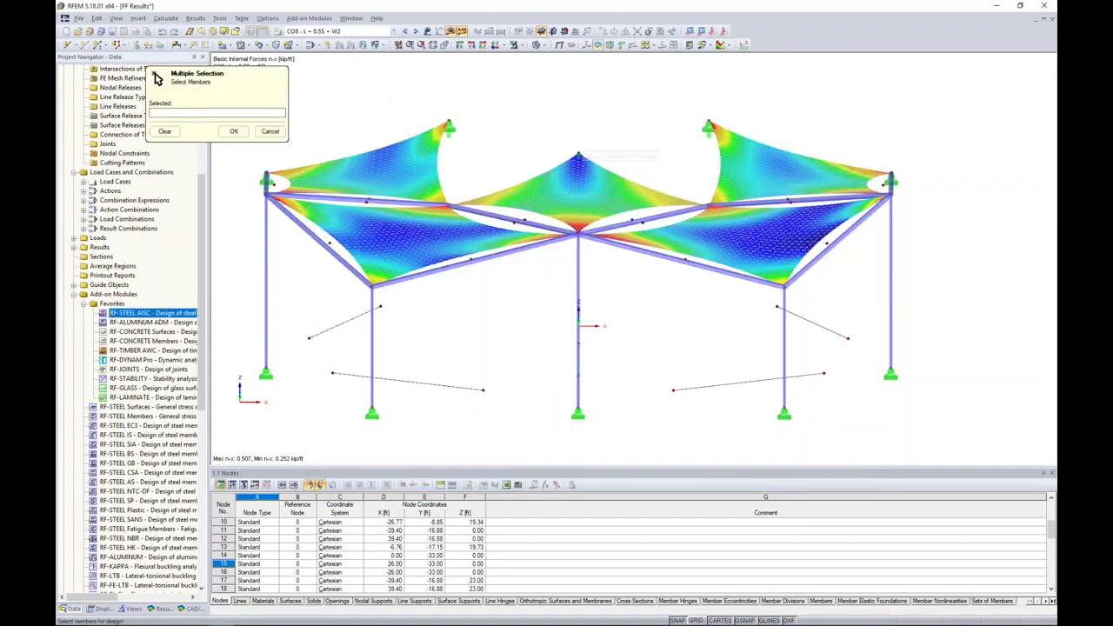
left_click(132, 608)
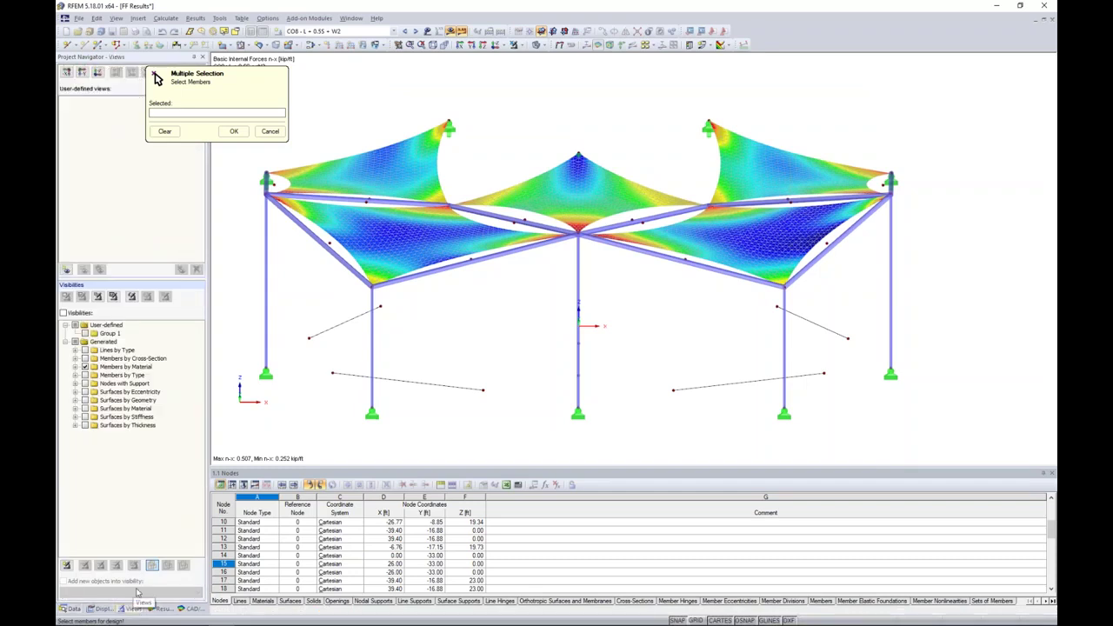
left_click(75, 367)
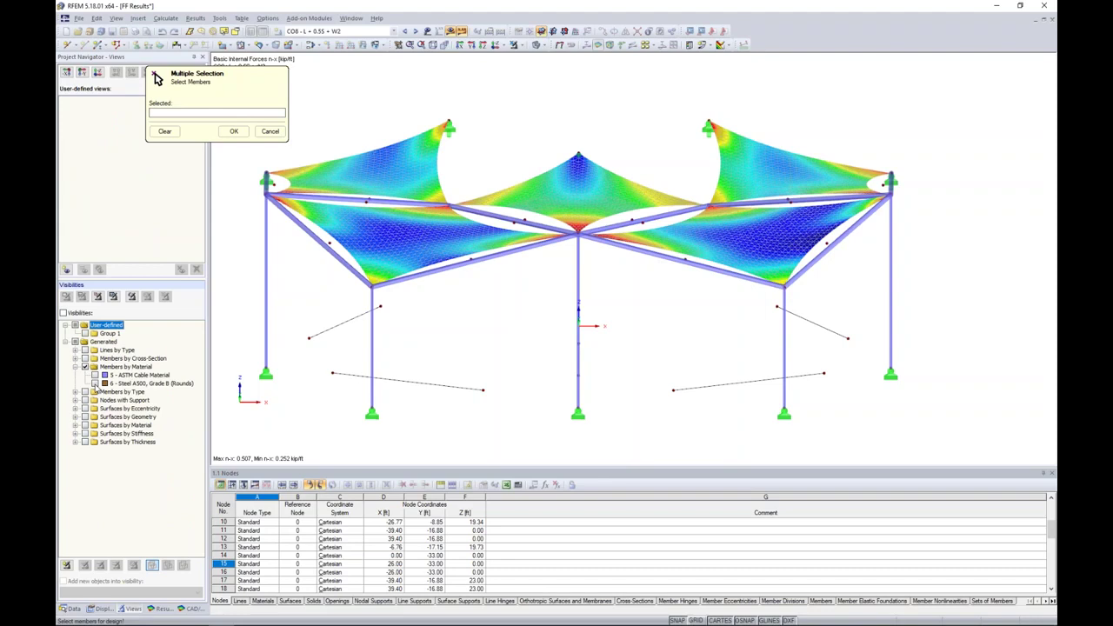
left_click(94, 383)
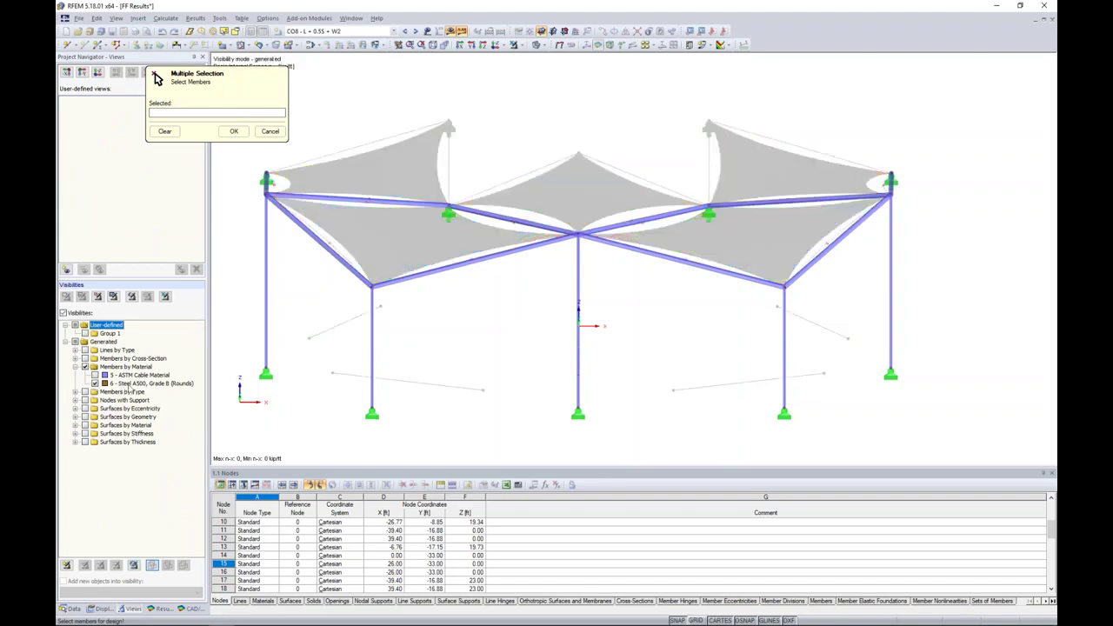
scroll(742, 308, "down", 2)
left_click_drag(920, 424, 328, 108)
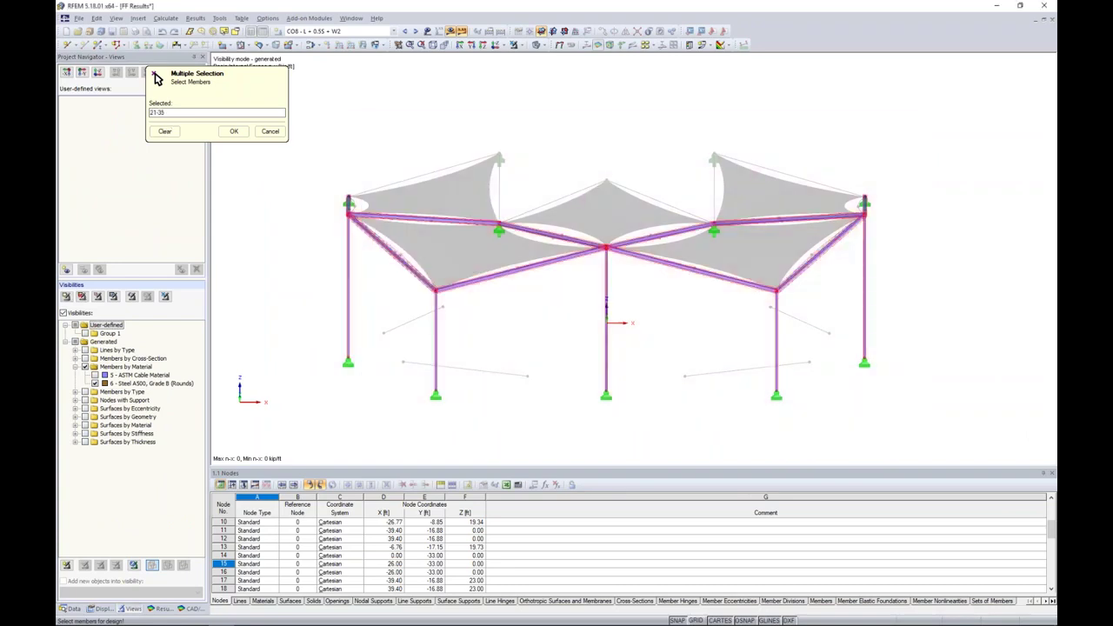
left_click(234, 131)
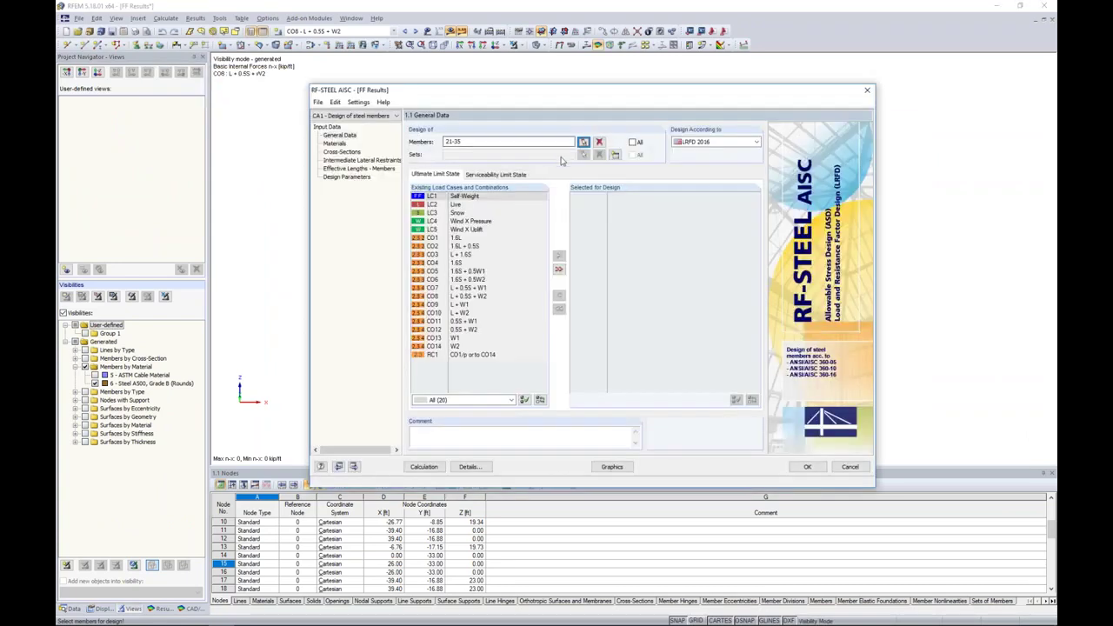
Step: Add load combinations CO1 to CO14 to the ultimate limit state design and use LRFD 2016 as the design standard
left_click(453, 223)
left_click(454, 239)
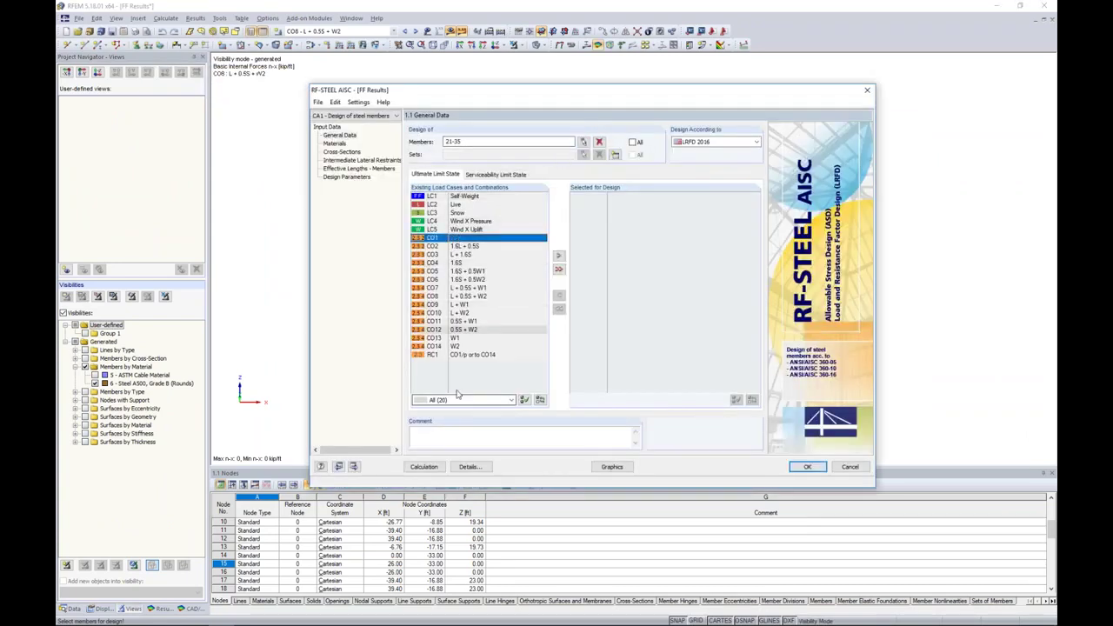
left_click(461, 347)
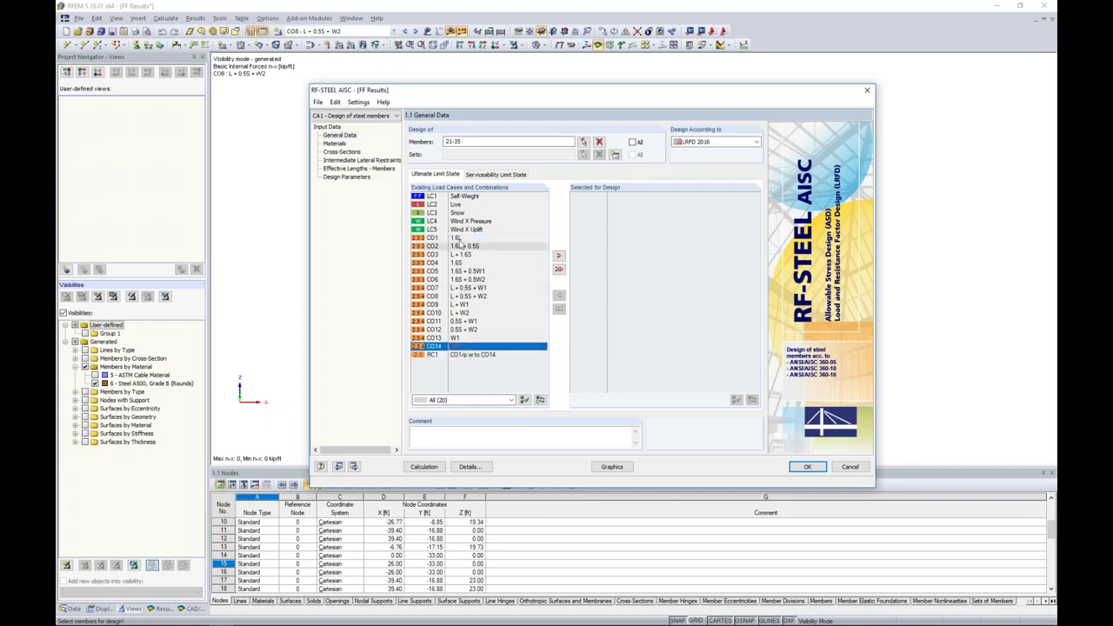
left_click(458, 241, "shift")
left_click(558, 256)
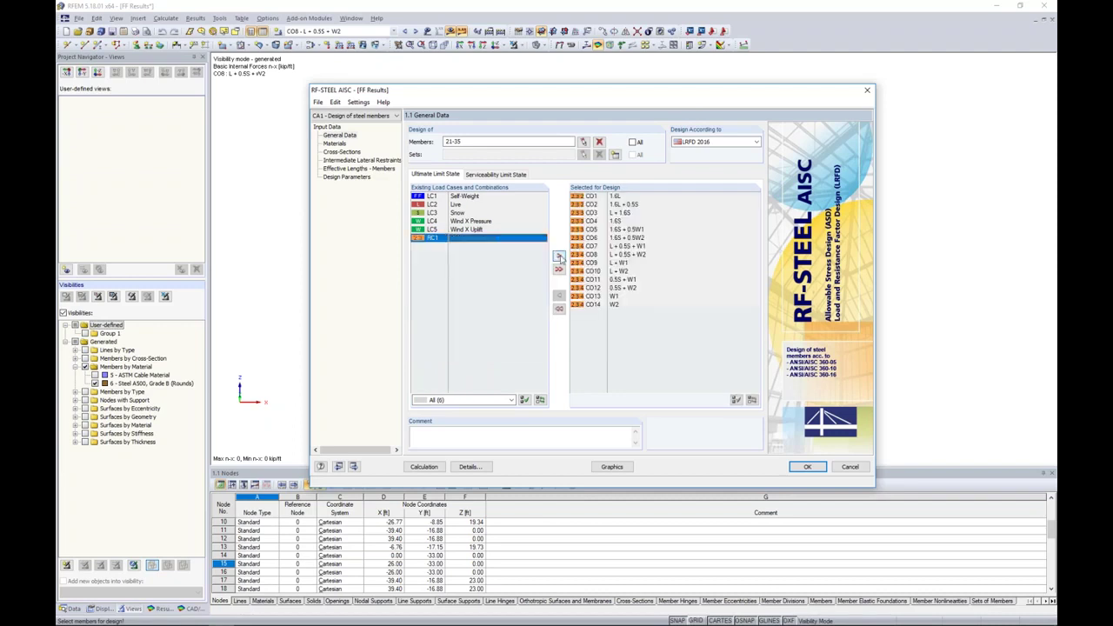
left_click(731, 144)
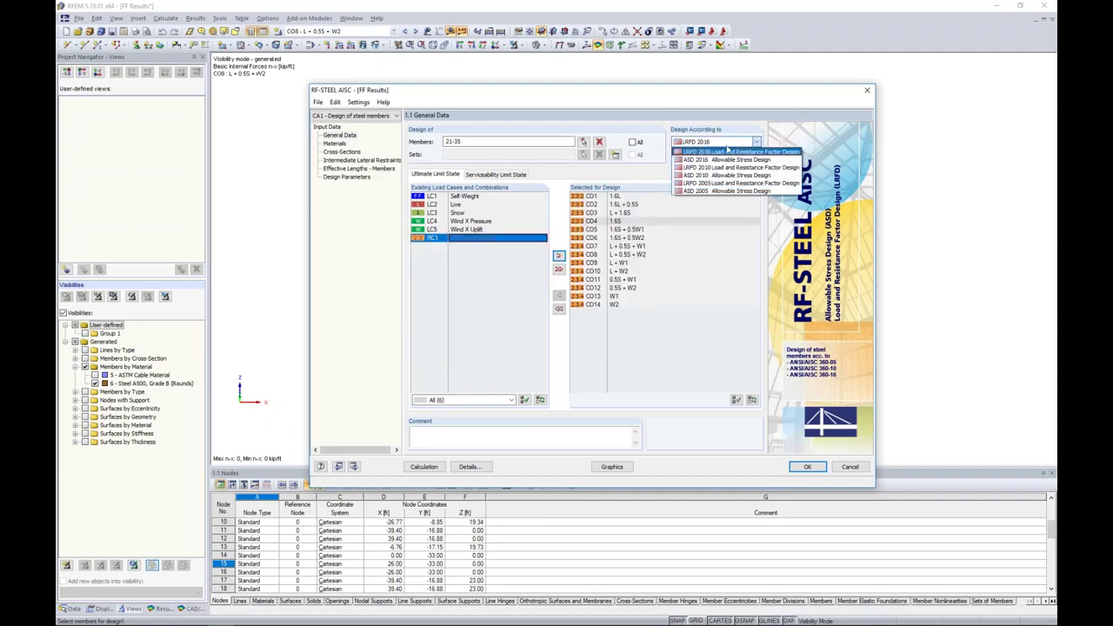
left_click(723, 153)
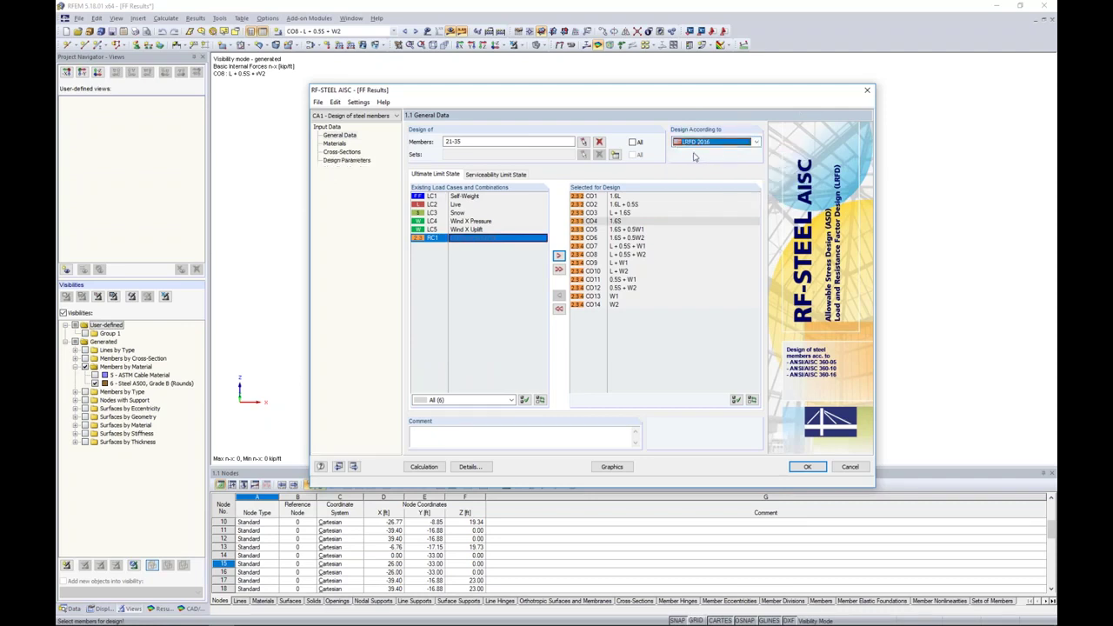
Step: Review the material properties of Steel A500, Grade B (Rounds) in the steel design input
left_click(334, 144)
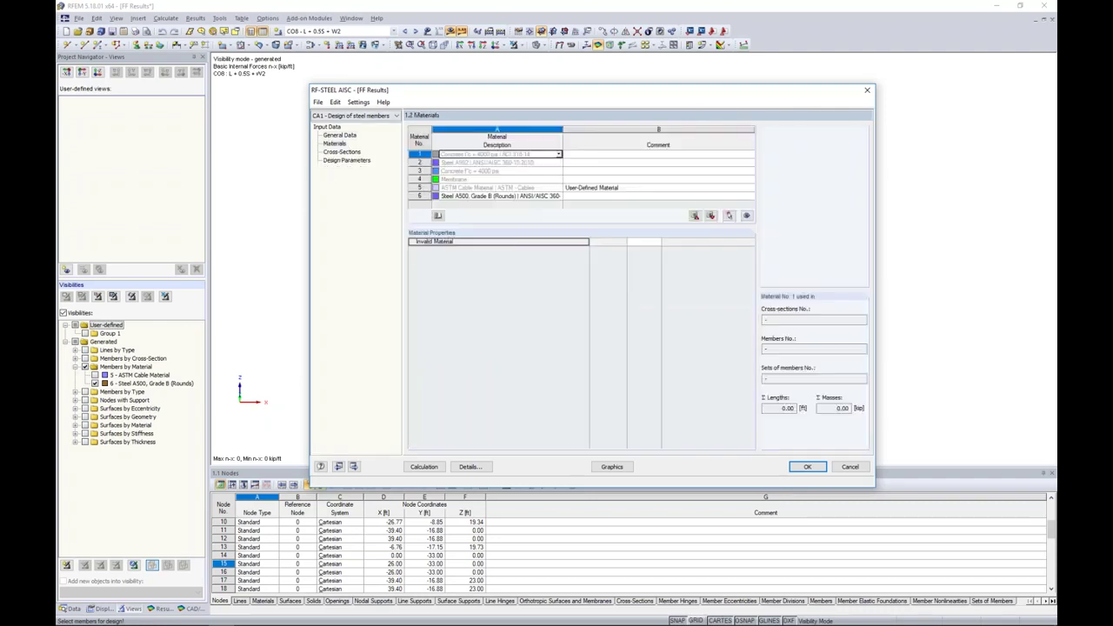
left_click(341, 149)
left_click(339, 137)
left_click(336, 143)
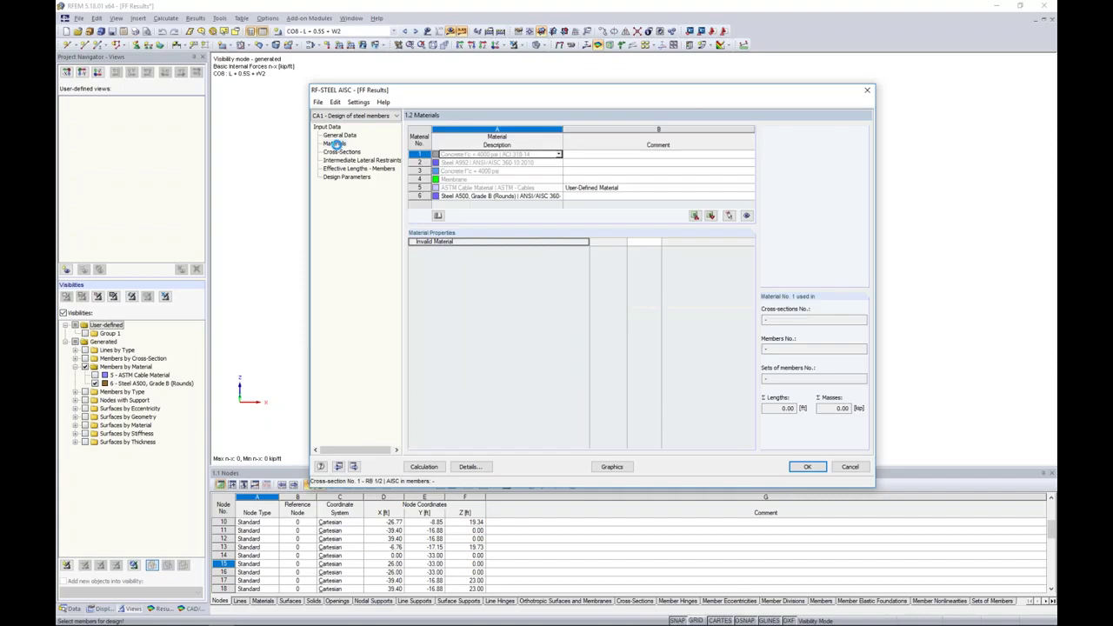
left_click(453, 196)
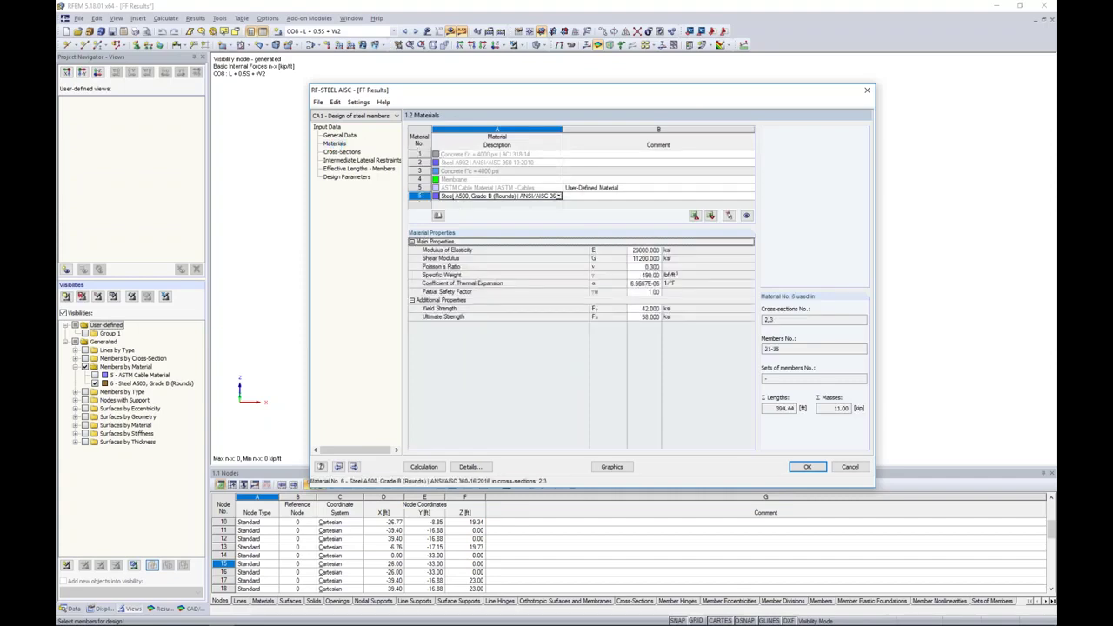
Step: Review the Round HSS 7.5x0.500 cross-section and the members' effective lengths in the steel design input
left_click(352, 152)
left_click(483, 172)
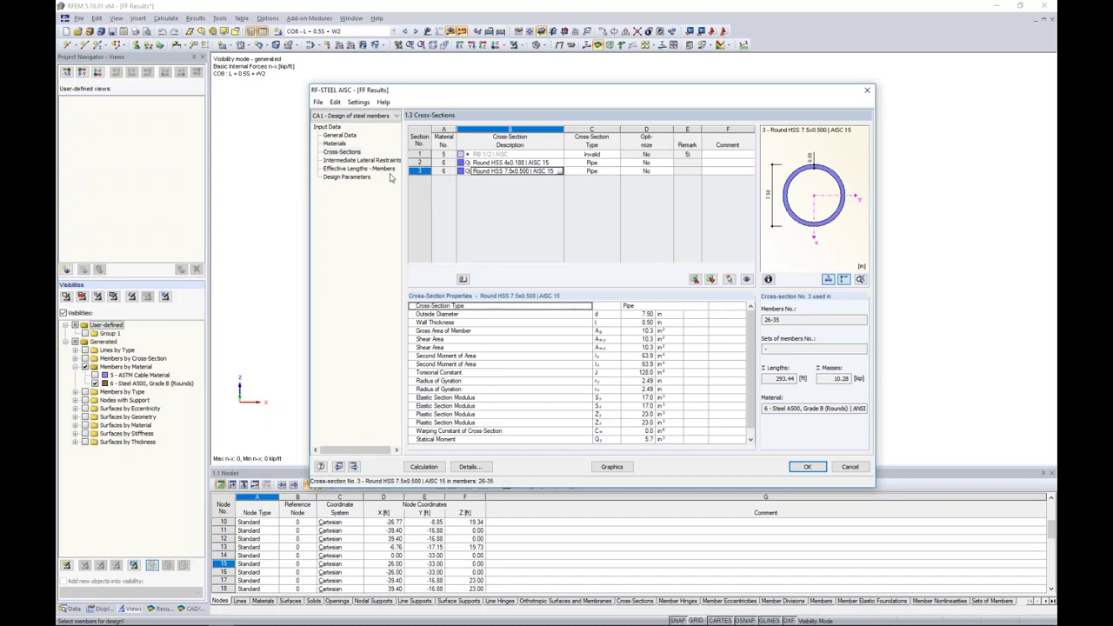
left_click(358, 168)
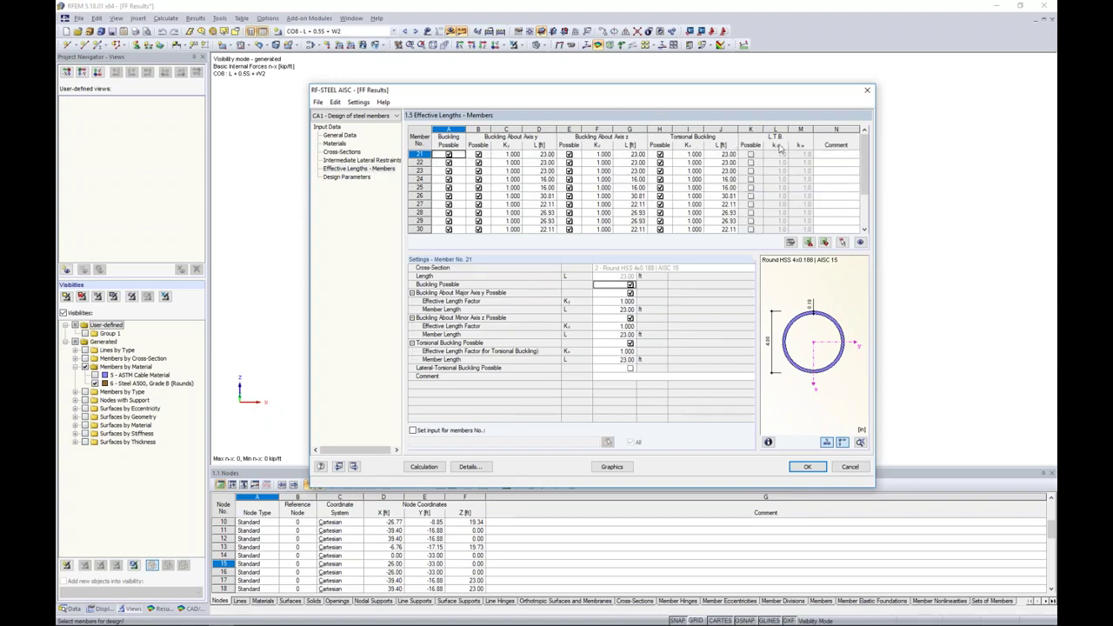
Step: Calculate the steel design and list its results by member, with the results window clear of the canopy model
left_click(425, 467)
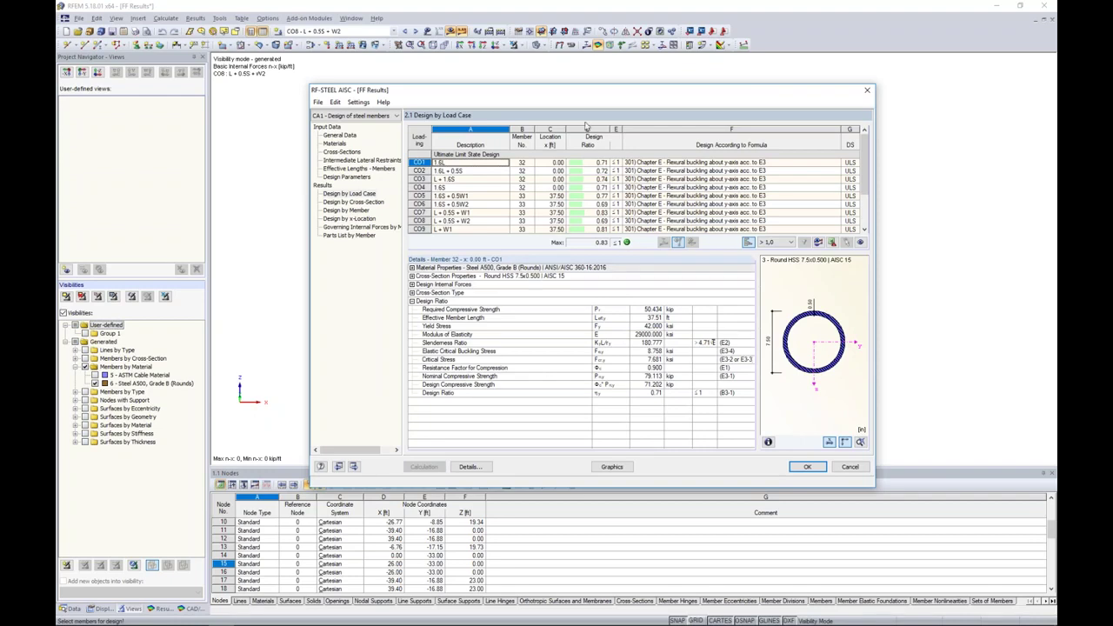
left_click_drag(576, 97, 529, 287)
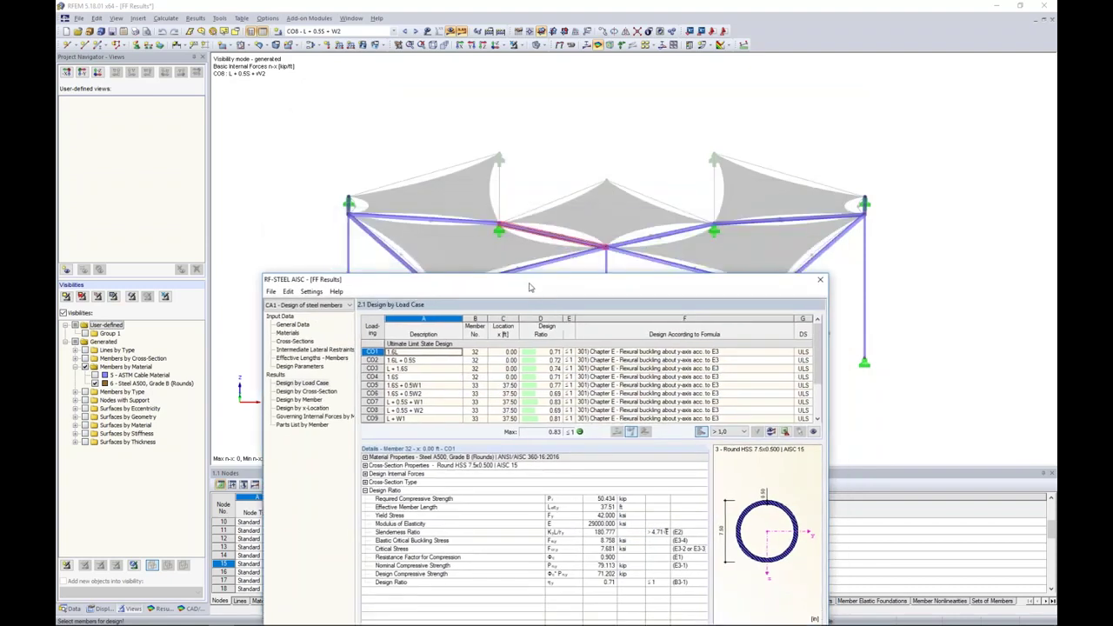
left_click(299, 399)
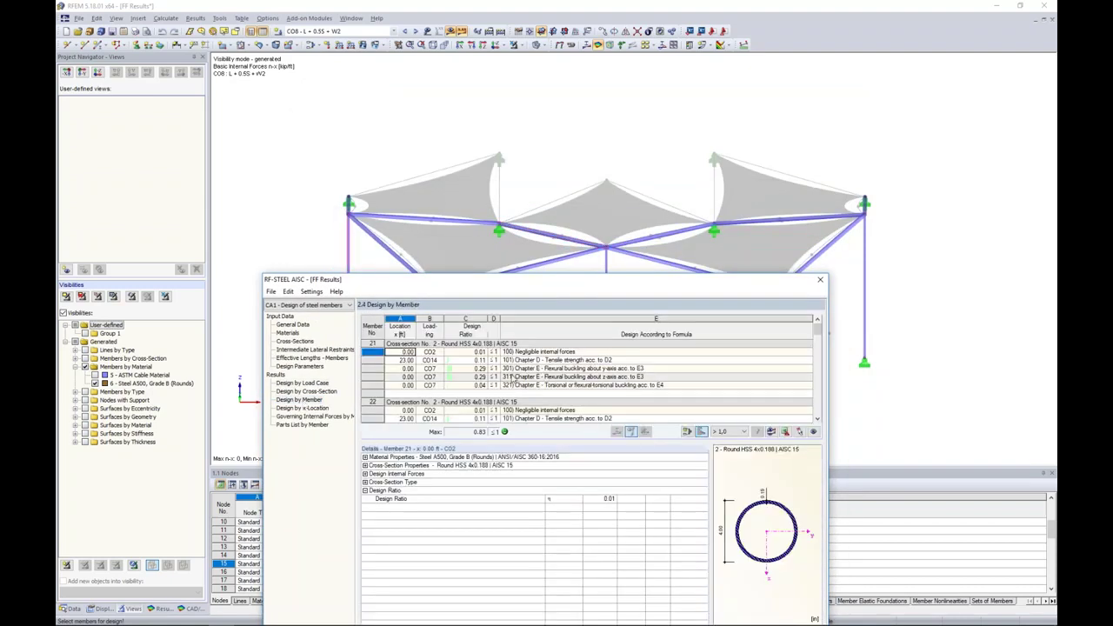
Step: Examine the member-by-member flexural and torsional buckling checks for members 24 to 27 and locate those members in the model
scroll(551, 379, "down", 2)
left_click(551, 385)
left_click_drag(544, 283, 535, 395)
scroll(551, 466, "down", 3)
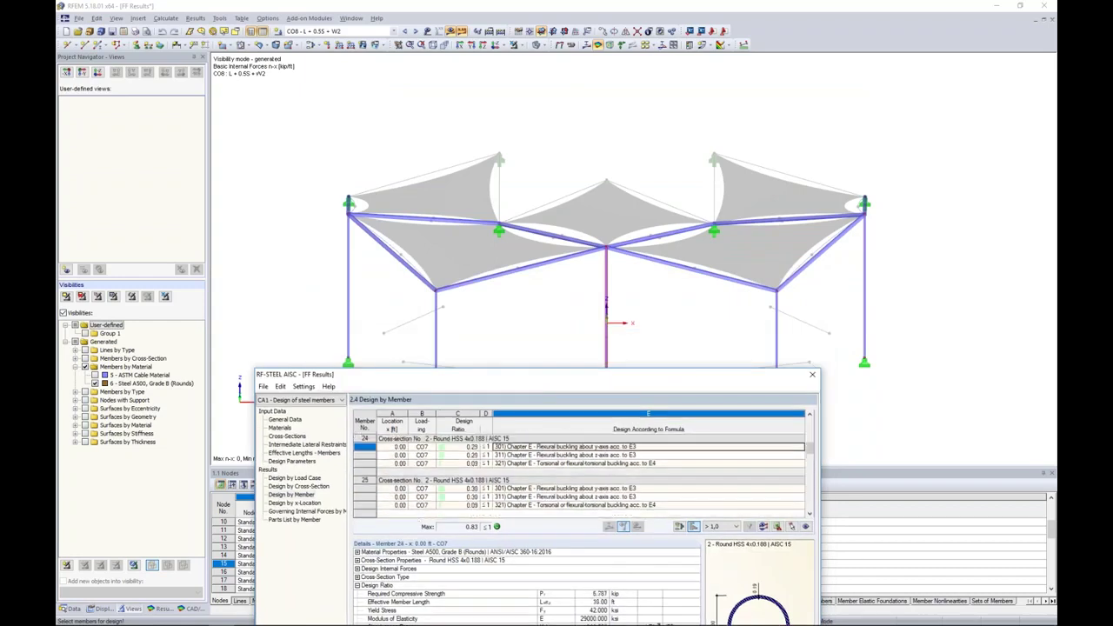
left_click(551, 463)
scroll(552, 467, "down", 1)
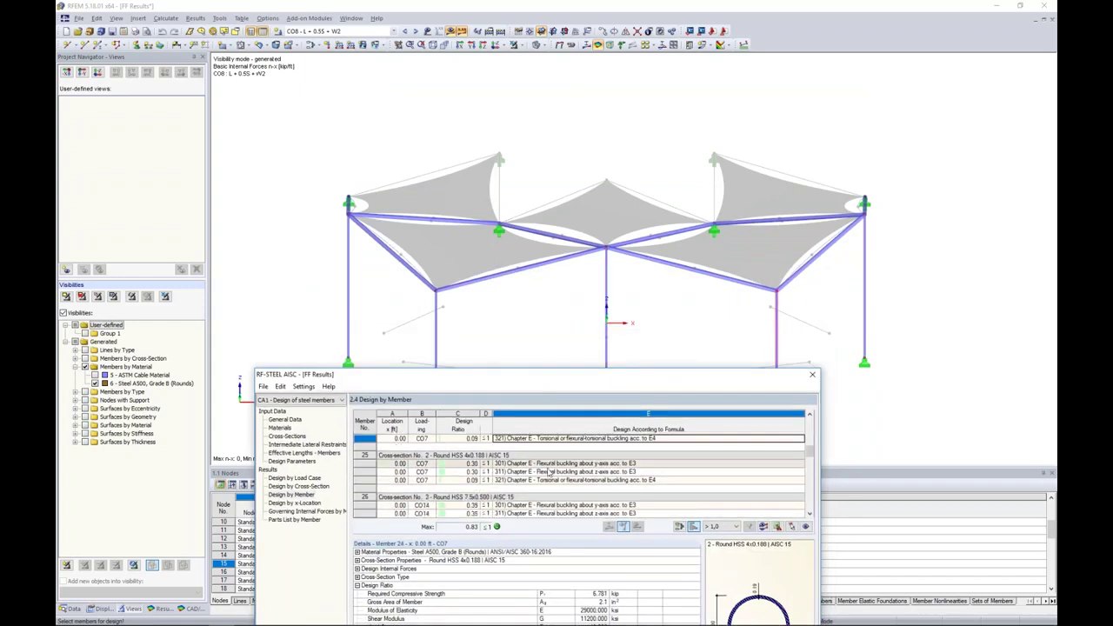
left_click(548, 471)
scroll(548, 471, "down", 1)
left_click(548, 487)
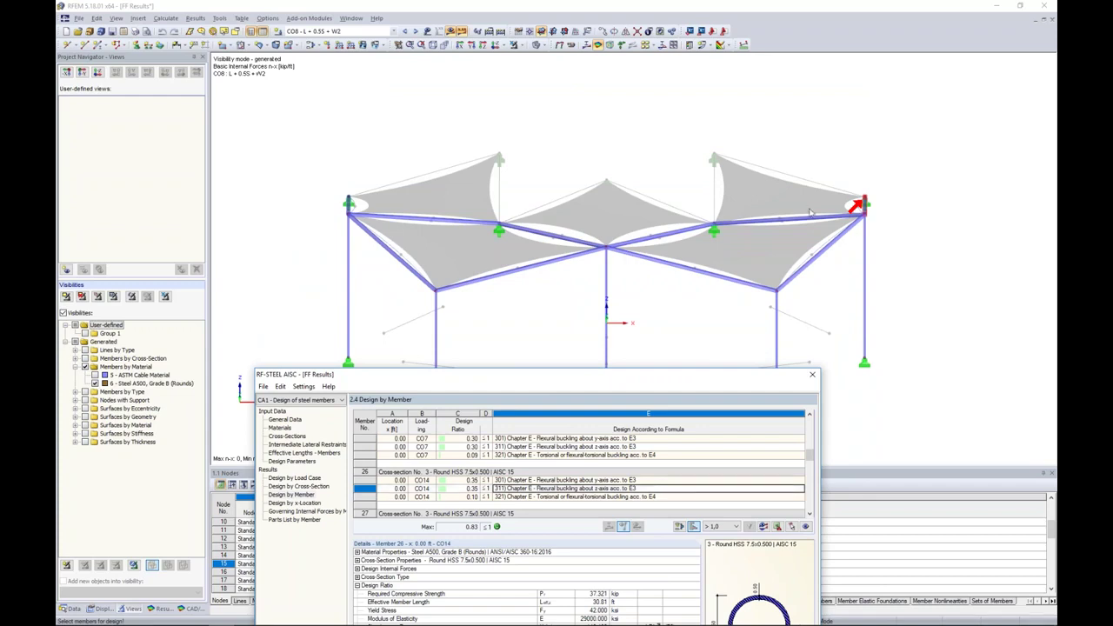
scroll(614, 464, "down", 2)
left_click(613, 480)
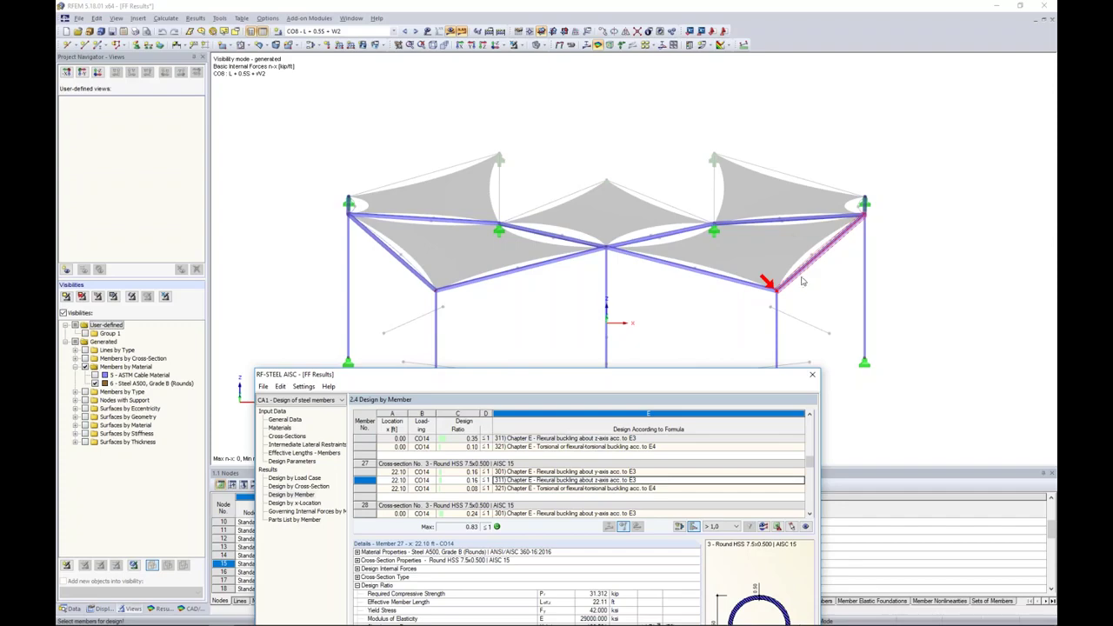
Step: Display the RF-STEEL AISC CA1 design ratios graphically on the canopy's steel members and inspect them in an angled view
left_click_drag(661, 375, 692, 130)
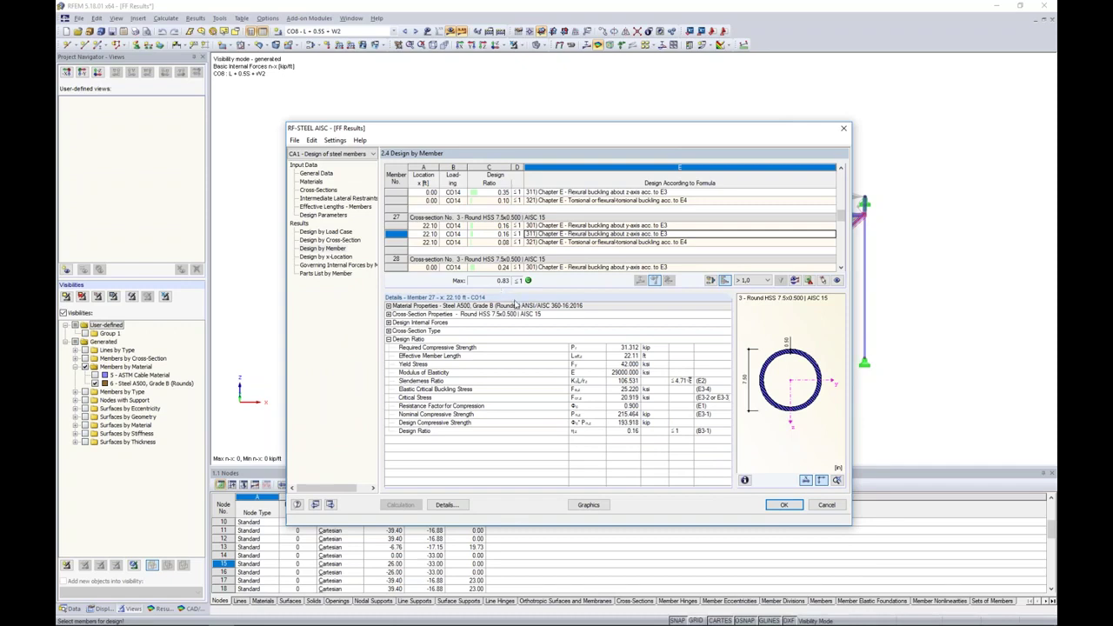
left_click(588, 504)
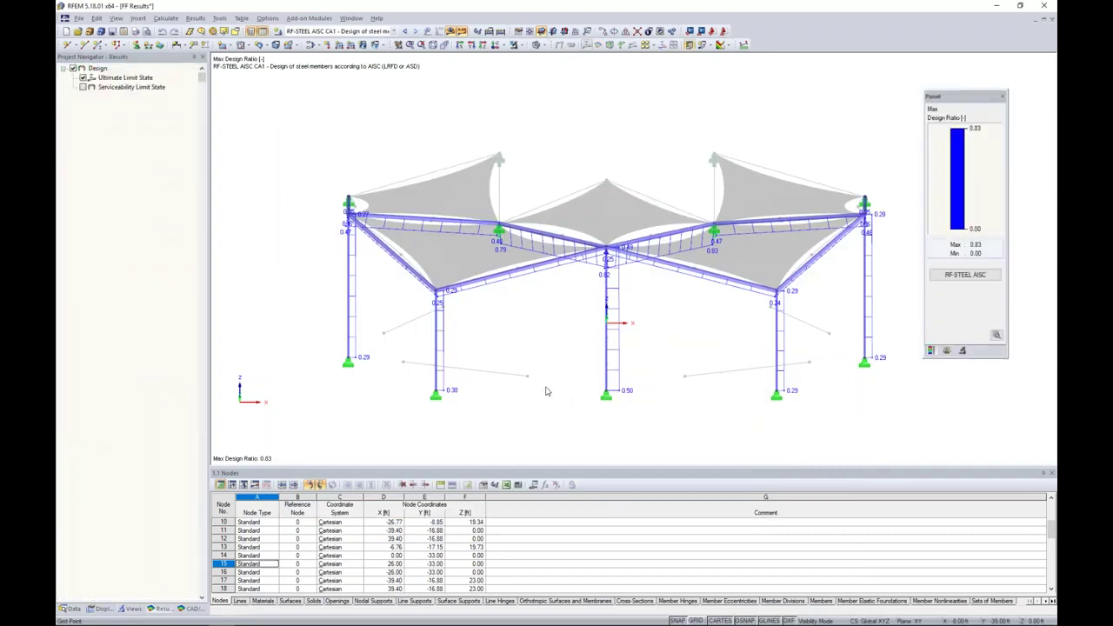
left_click(393, 31)
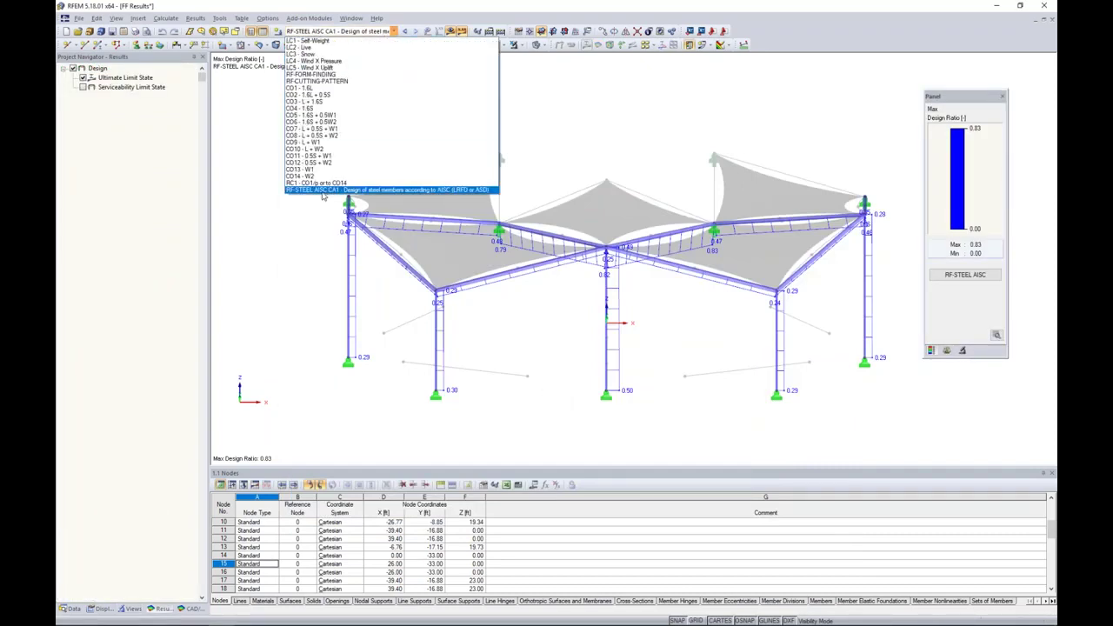
left_click(321, 191)
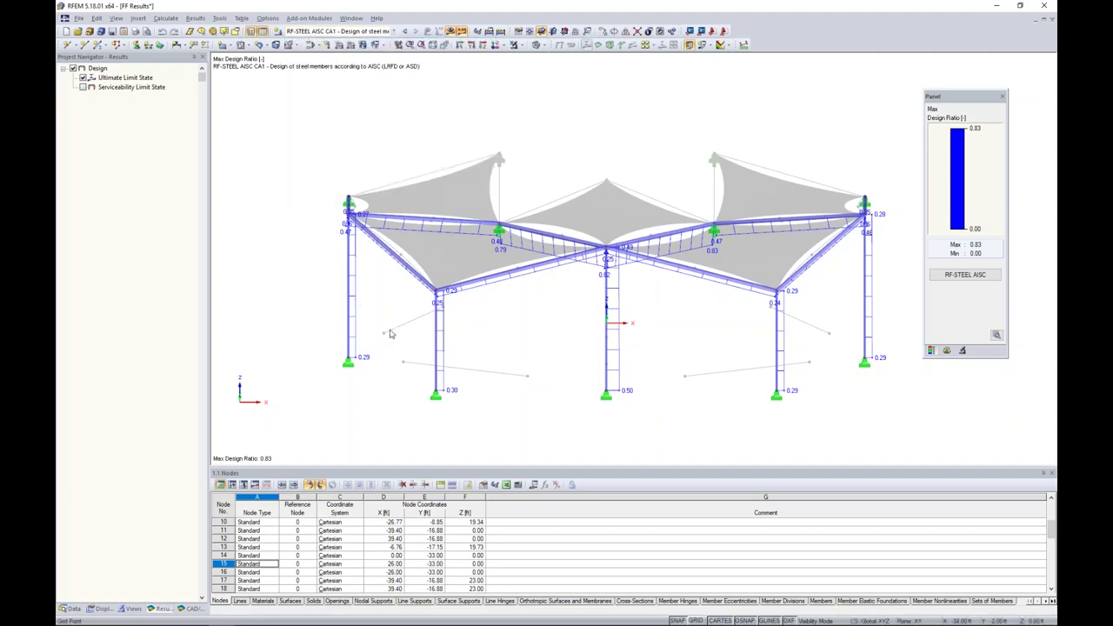
middle_click_drag(499, 350, 549, 336, "ctrl")
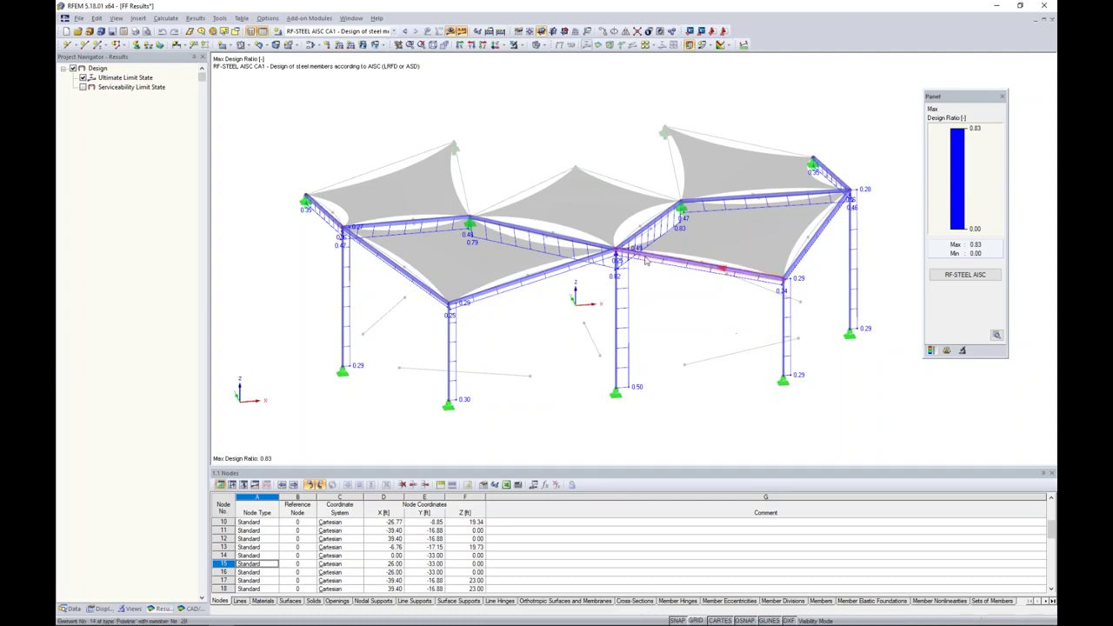
key("super+Tab")
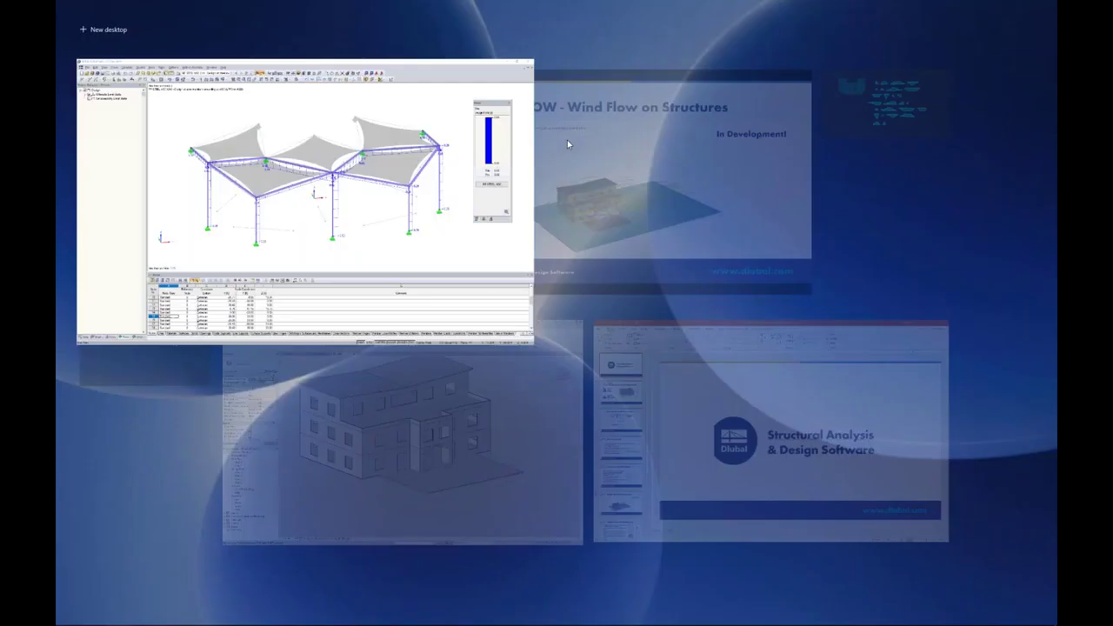
left_click(595, 129)
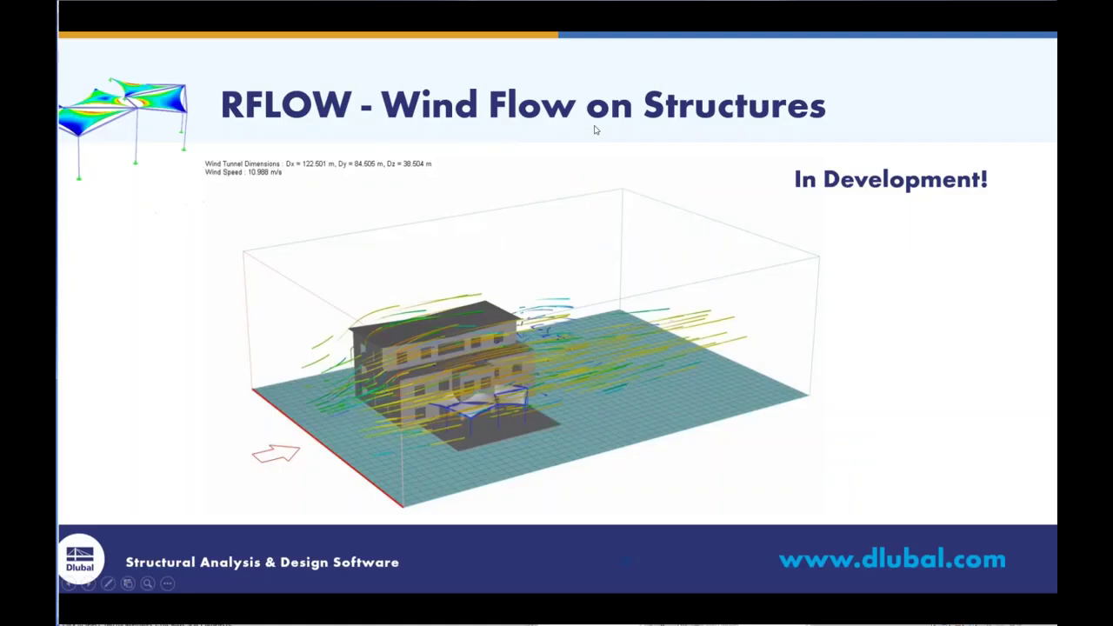
left_click(595, 130)
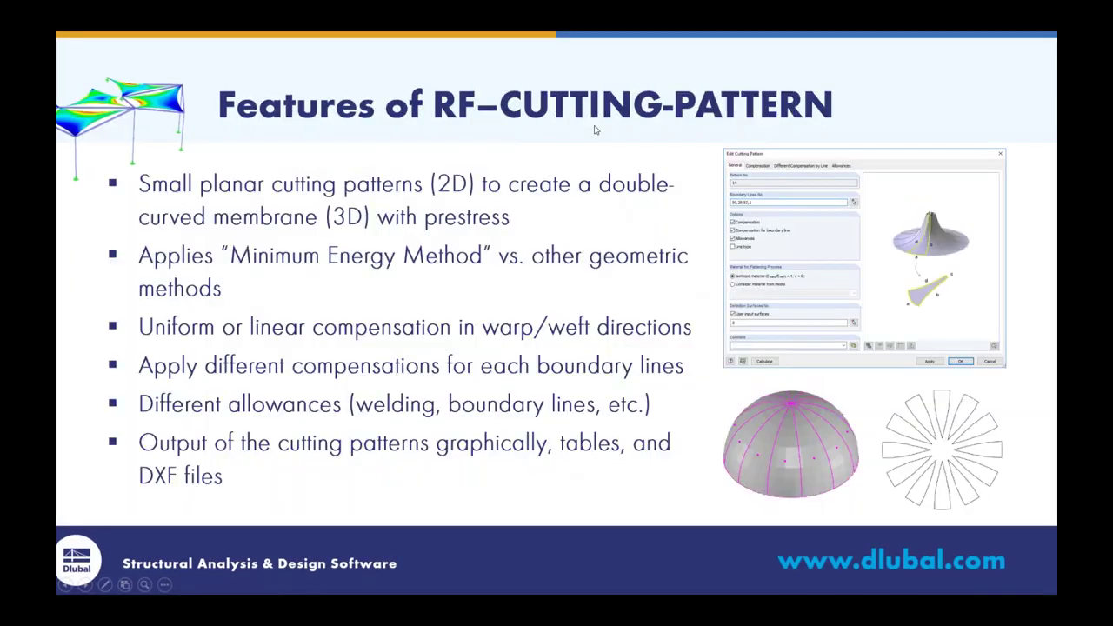
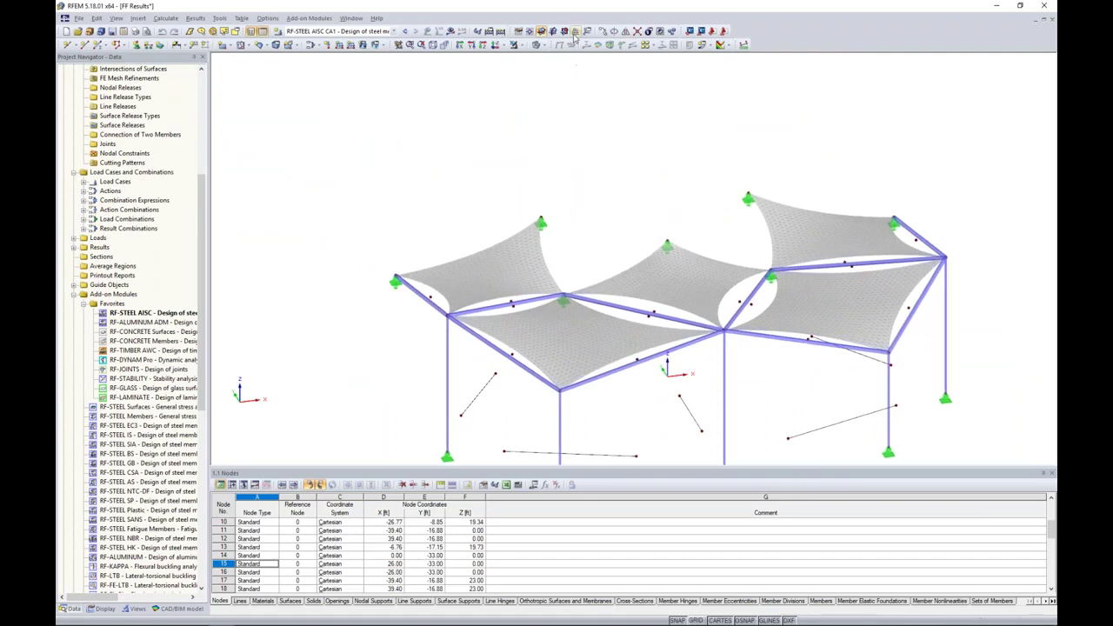
Step: Show the grid and define a new coordinate system through node 7, the corner column's top node and its base node
left_click(697, 620)
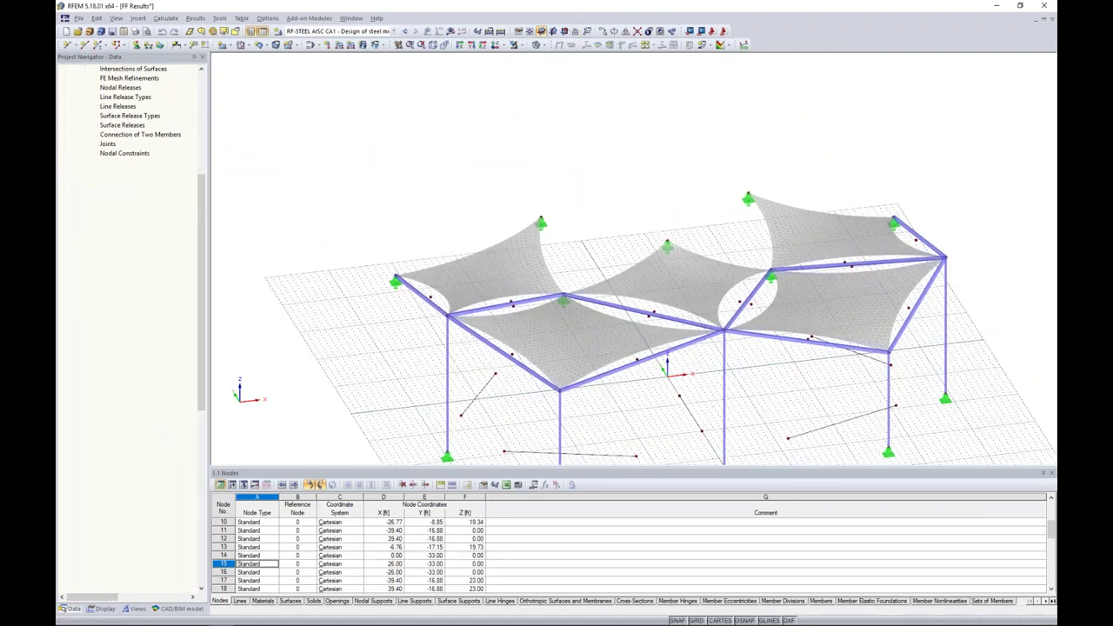
left_click(576, 32)
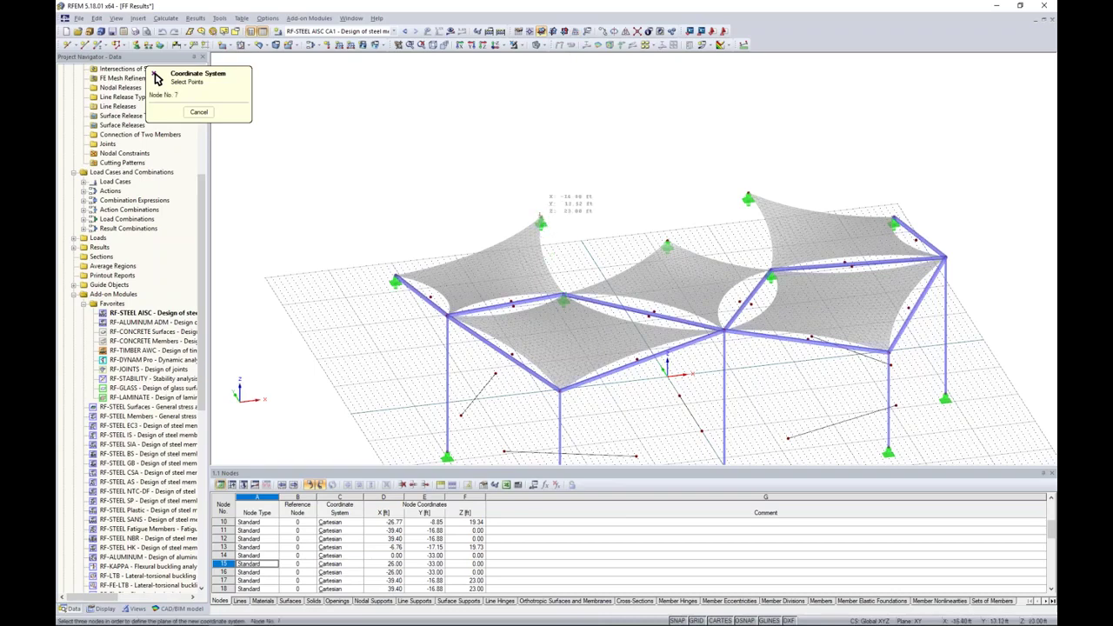
left_click(447, 315)
middle_click_drag(451, 395, 453, 295)
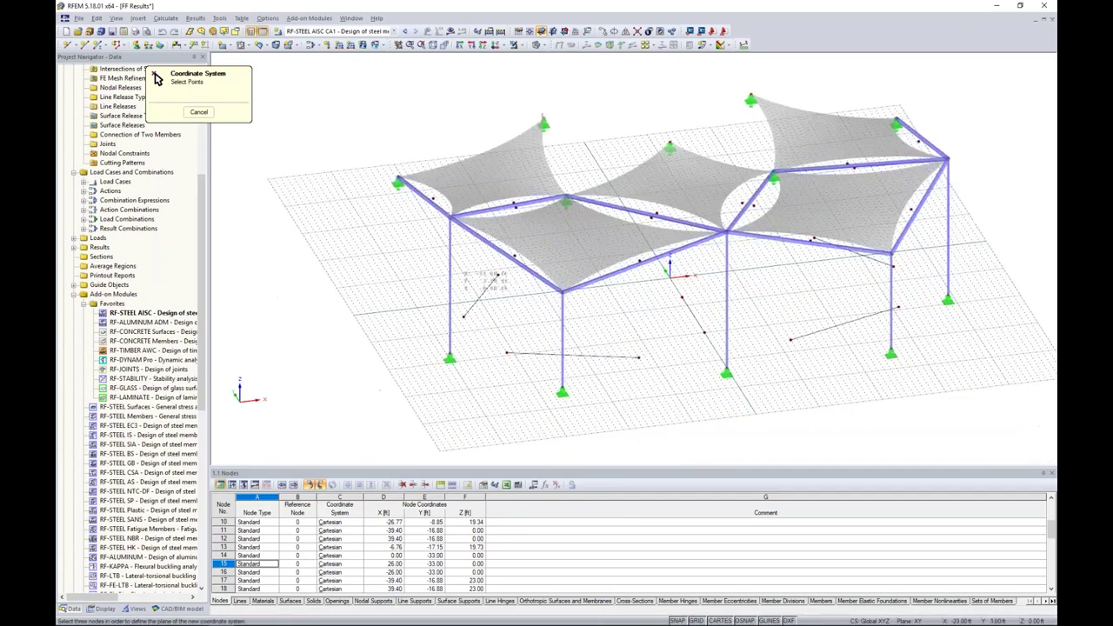
left_click(449, 354)
Step: Start a new cut-via-section line and restrict it to surface 1, the membrane adjoining node 7
middle_click_drag(406, 329, 571, 229, "ctrl")
scroll(524, 206, "up", 3)
scroll(153, 171, "up", 8)
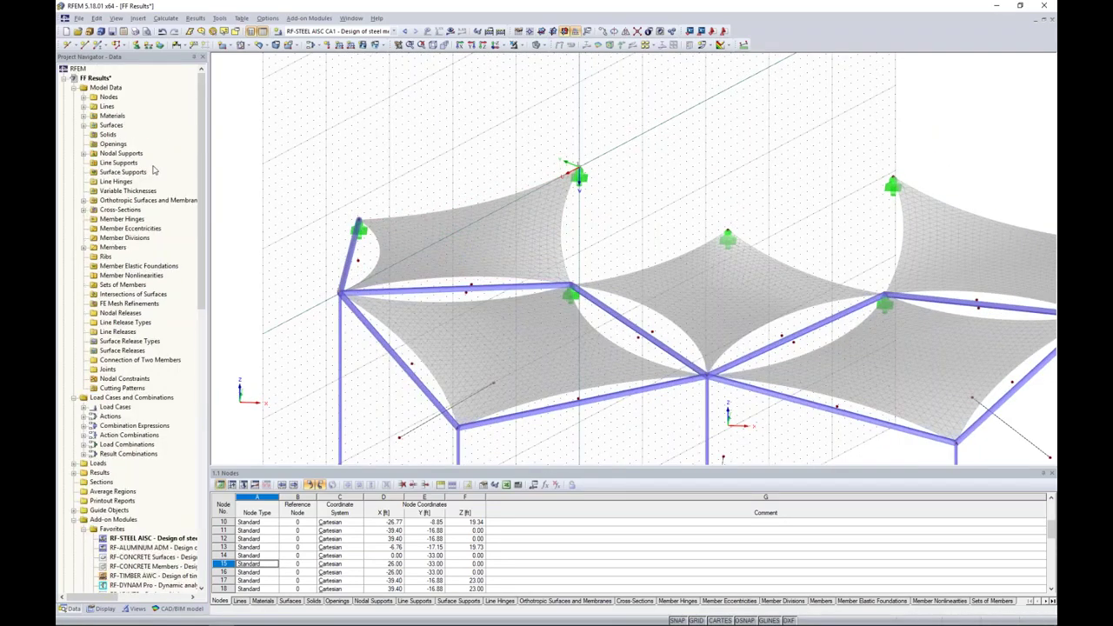
right_click(111, 110)
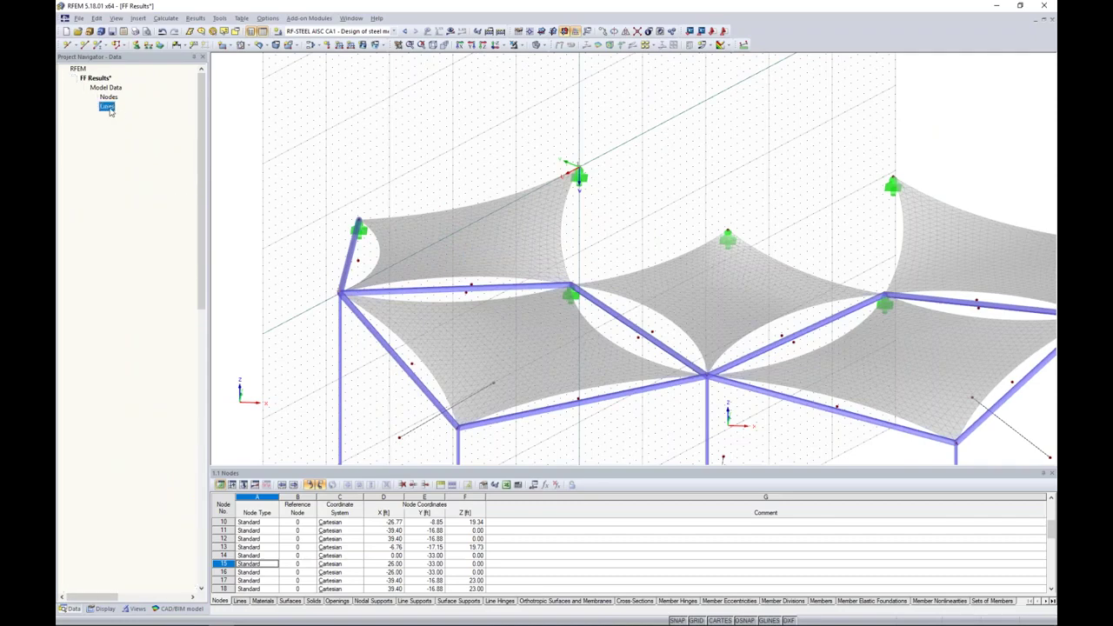
mouse_move(143, 127)
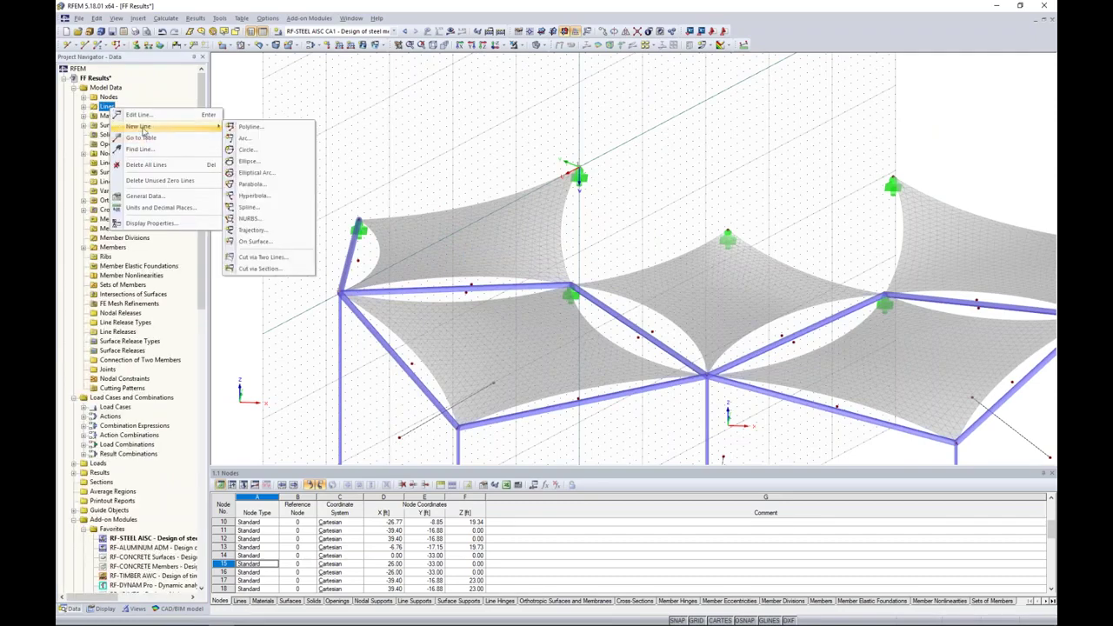
left_click(260, 268)
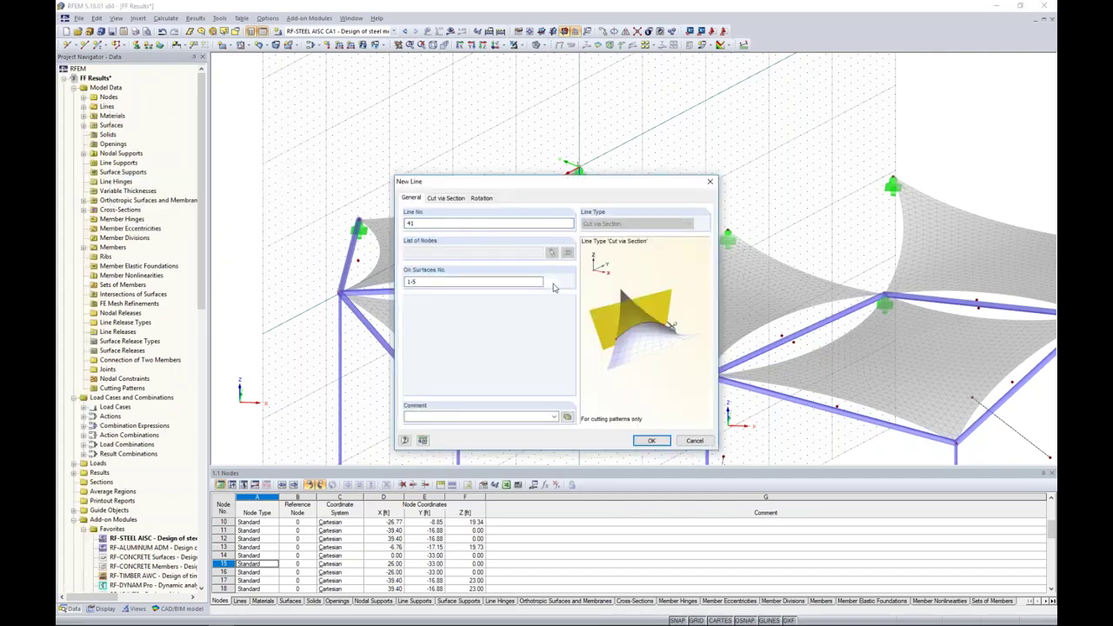
left_click(551, 282)
left_click(469, 233)
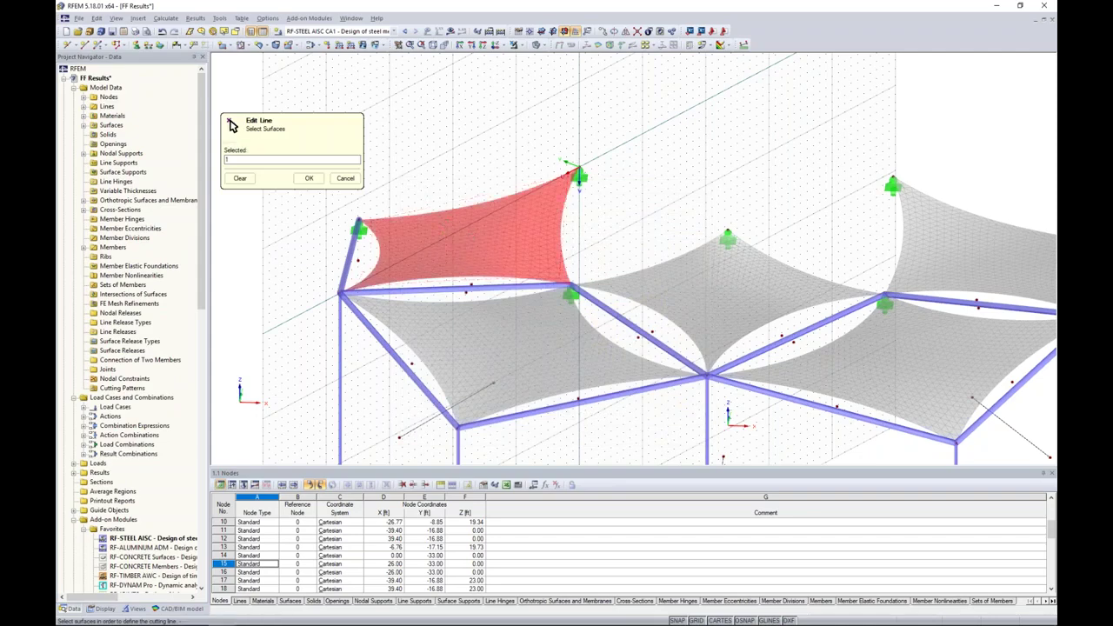
left_click(308, 177)
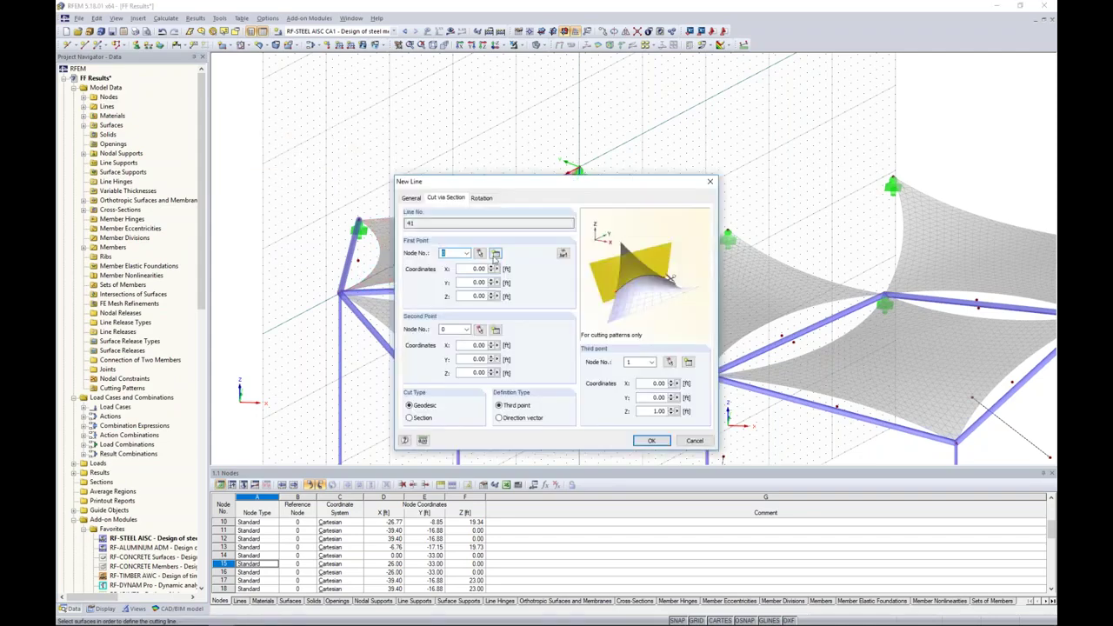
Step: Create the geodesic cutting line from node 7 to node 17, defining its section plane by a direction vector
left_click(479, 254)
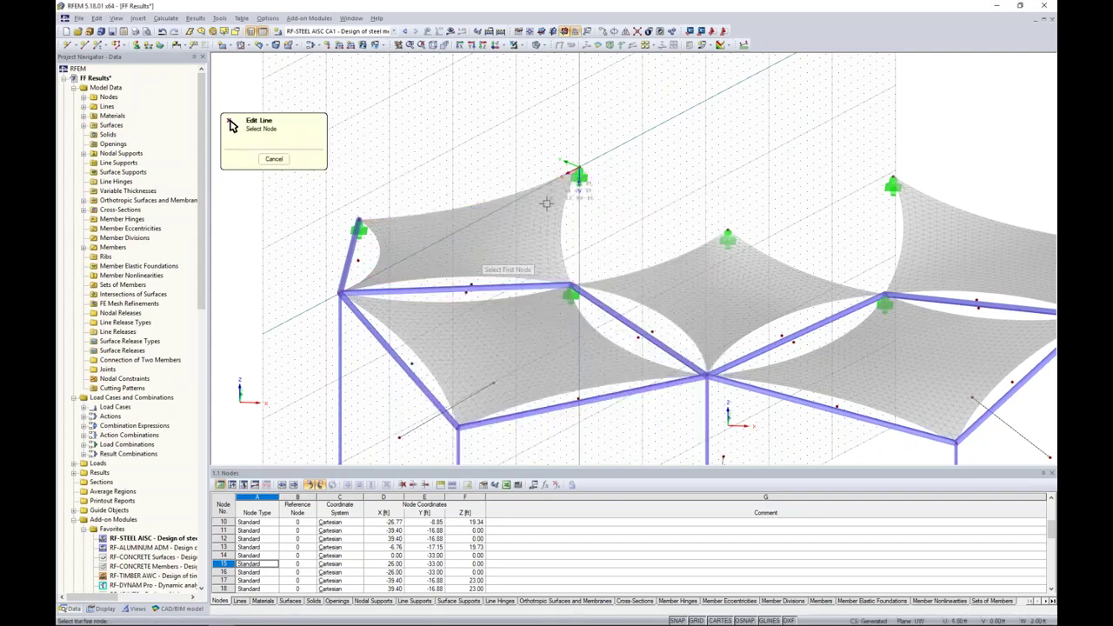
left_click(577, 166)
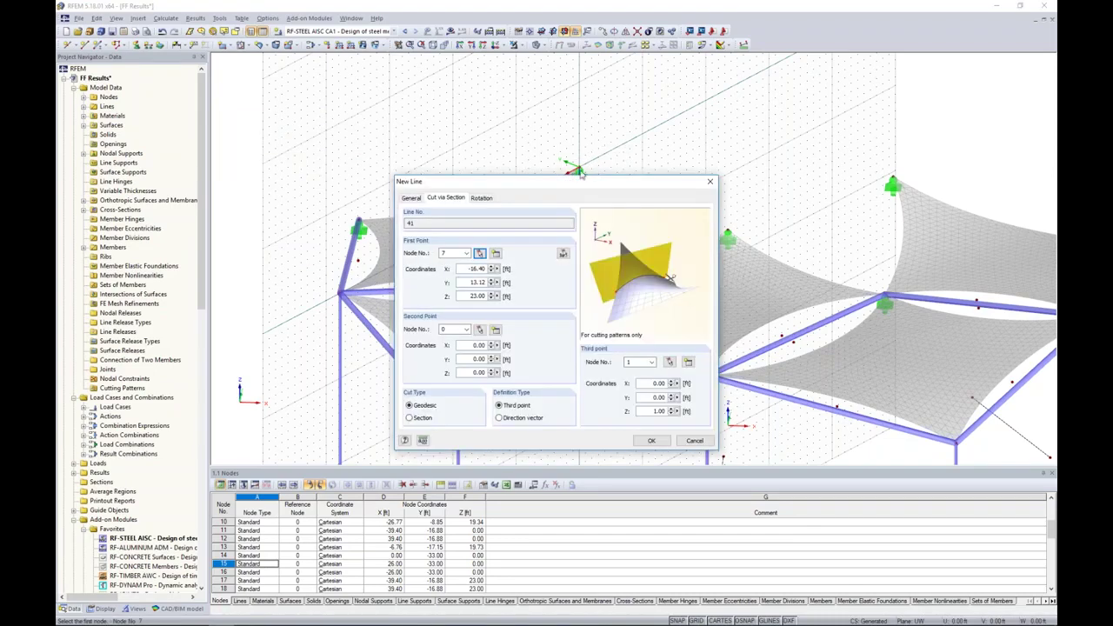
left_click_drag(544, 178, 750, 118)
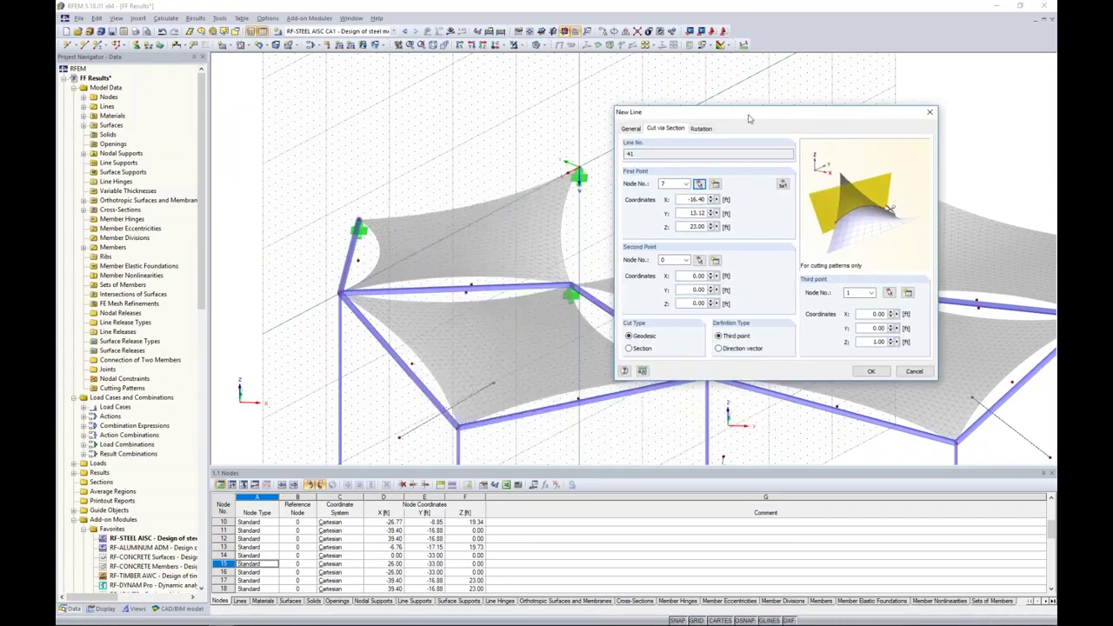
left_click(699, 260)
left_click(338, 294)
left_click(719, 348)
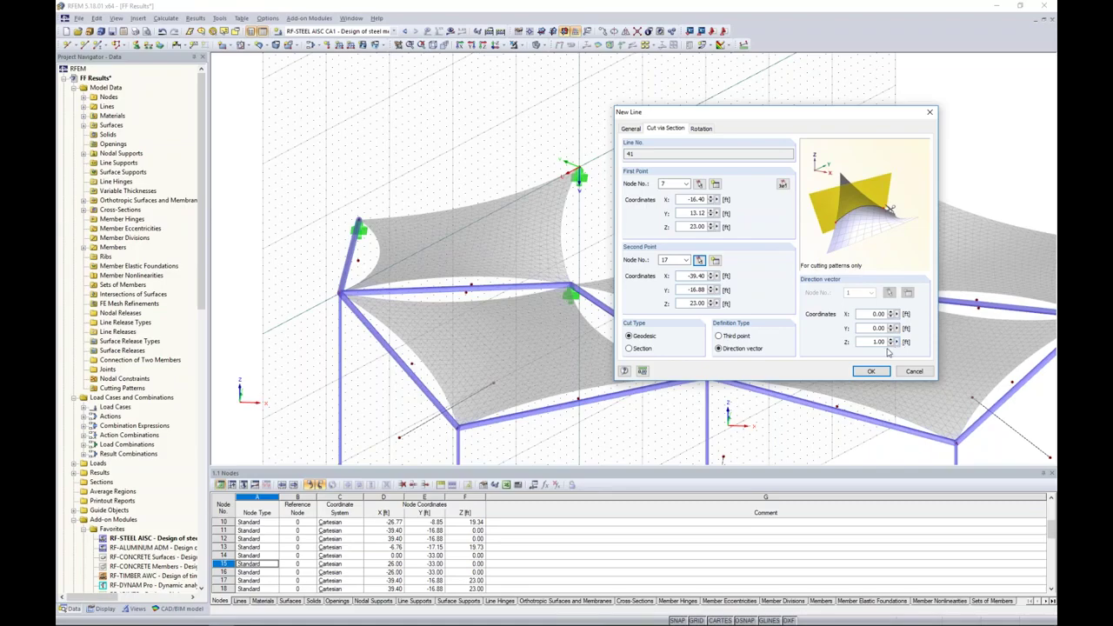
left_click(872, 371)
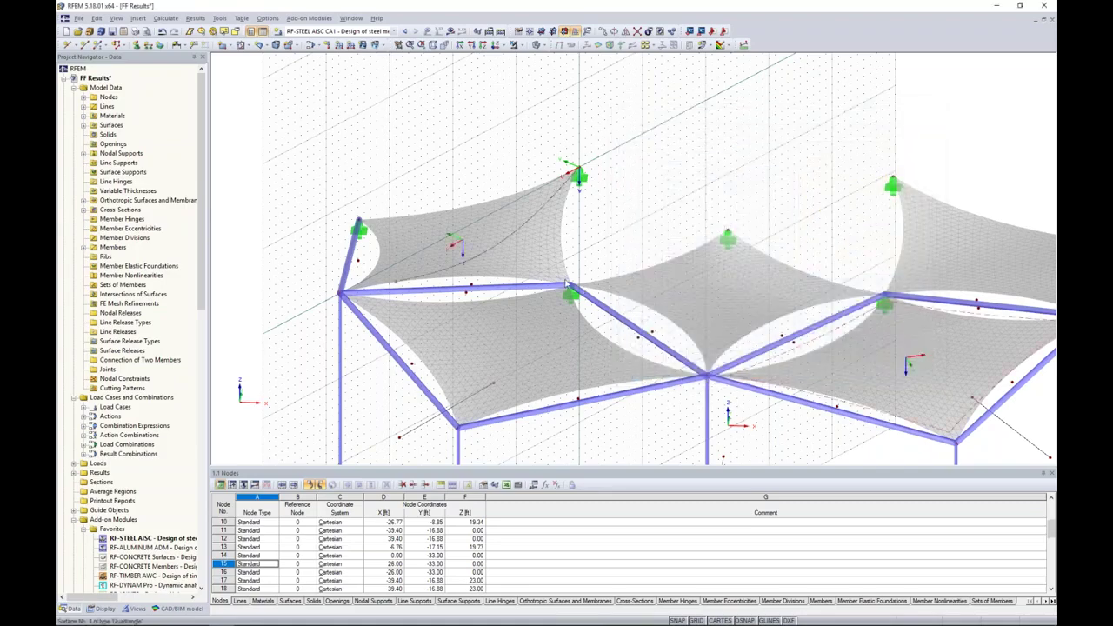
Step: Copy the geodesic cutting line on surface 1 twice, offsetting it along the V axis of the user-defined coordinate system
mouse_move(437, 264)
middle_mouse_down("ctrl")
mouse_move(459, 268)
mouse_move(640, 216)
mouse_move(552, 259)
mouse_move(457, 266)
middle_mouse_up("ctrl")
scroll(457, 266, "up", 3)
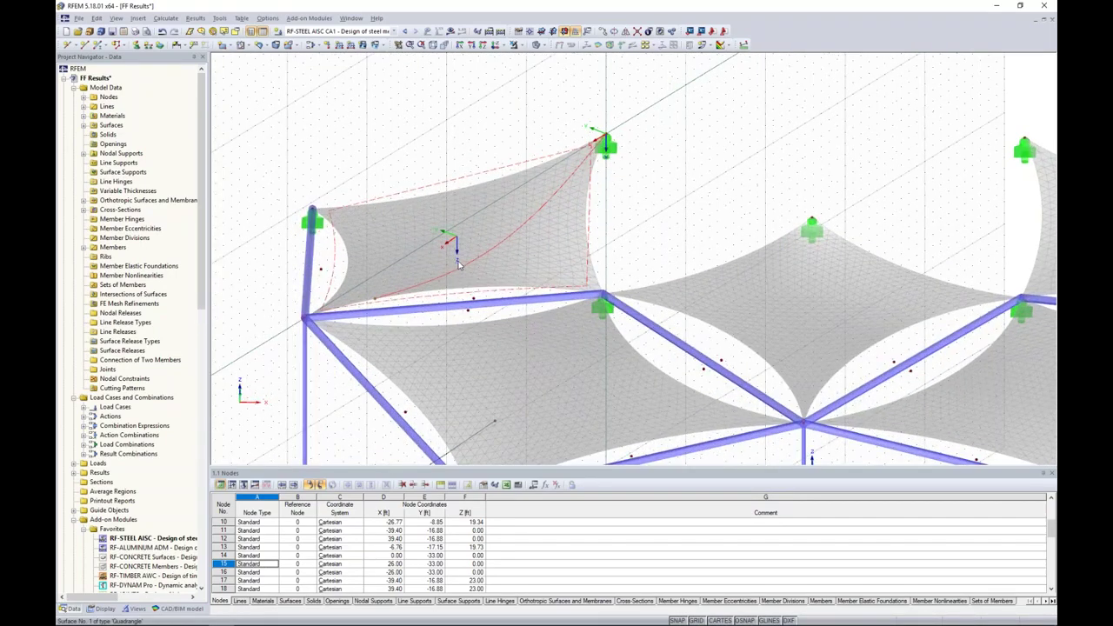
middle_click_drag(695, 184, 660, 183, "ctrl")
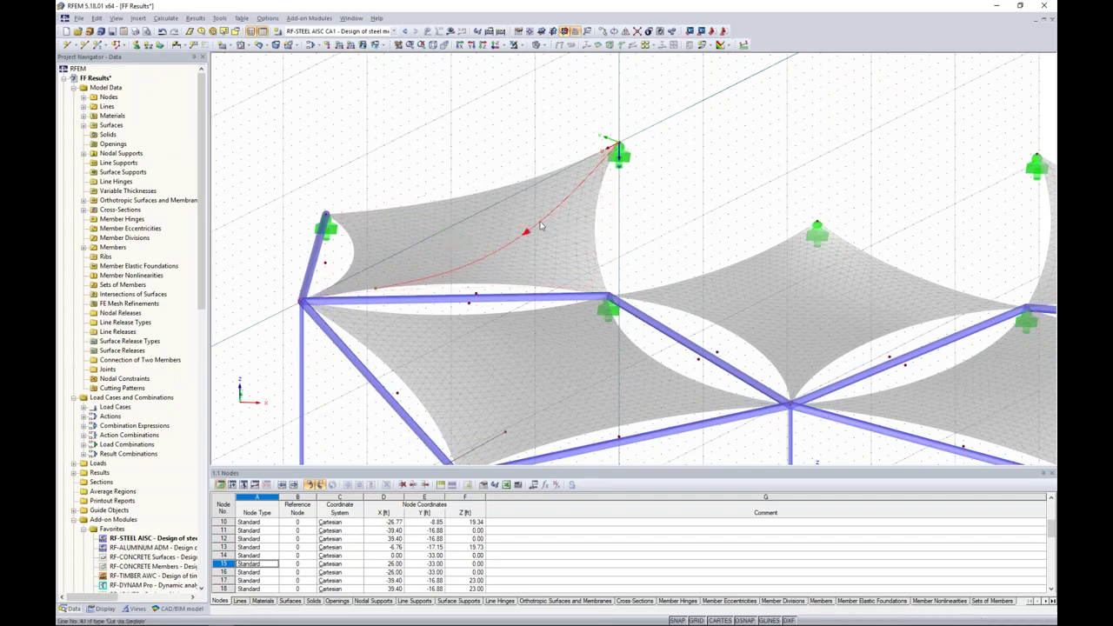
left_click(605, 32)
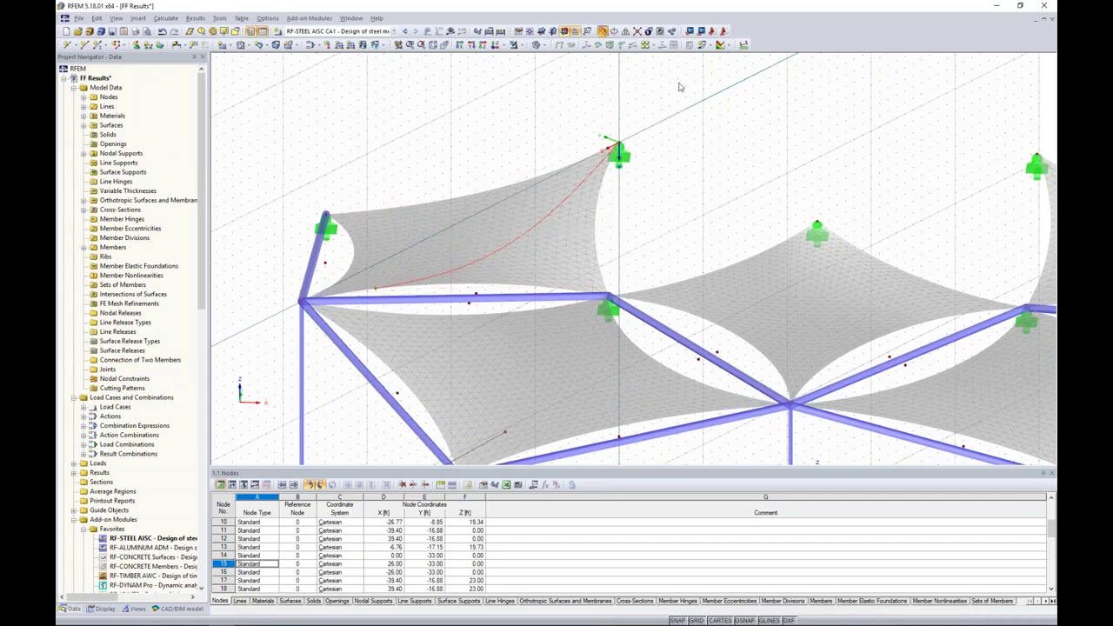
left_click_drag(619, 182, 806, 105)
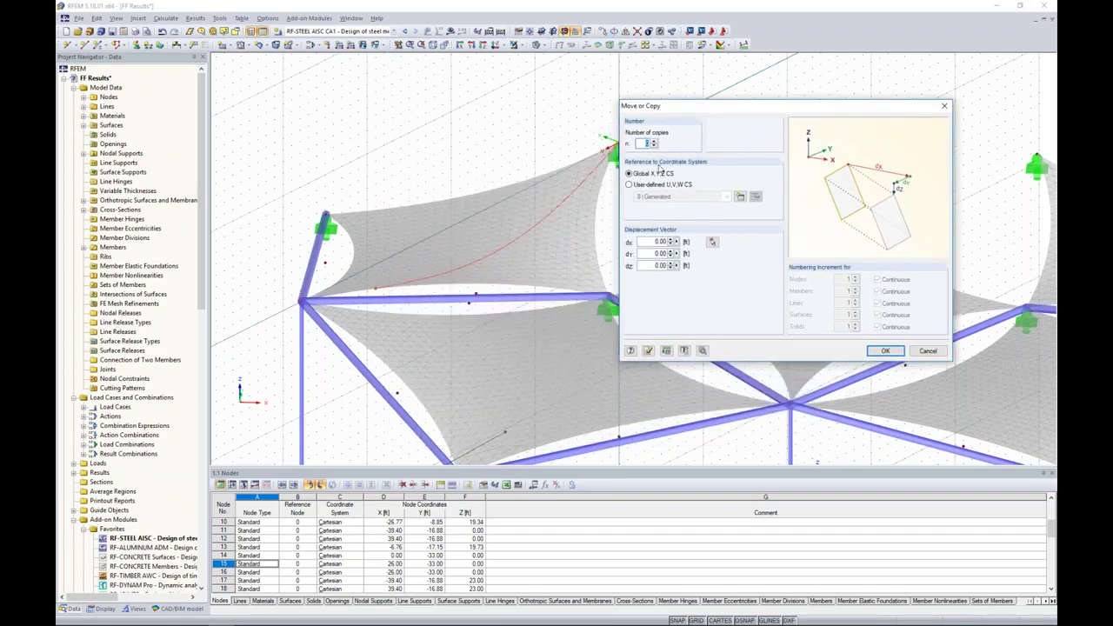
left_click(628, 185)
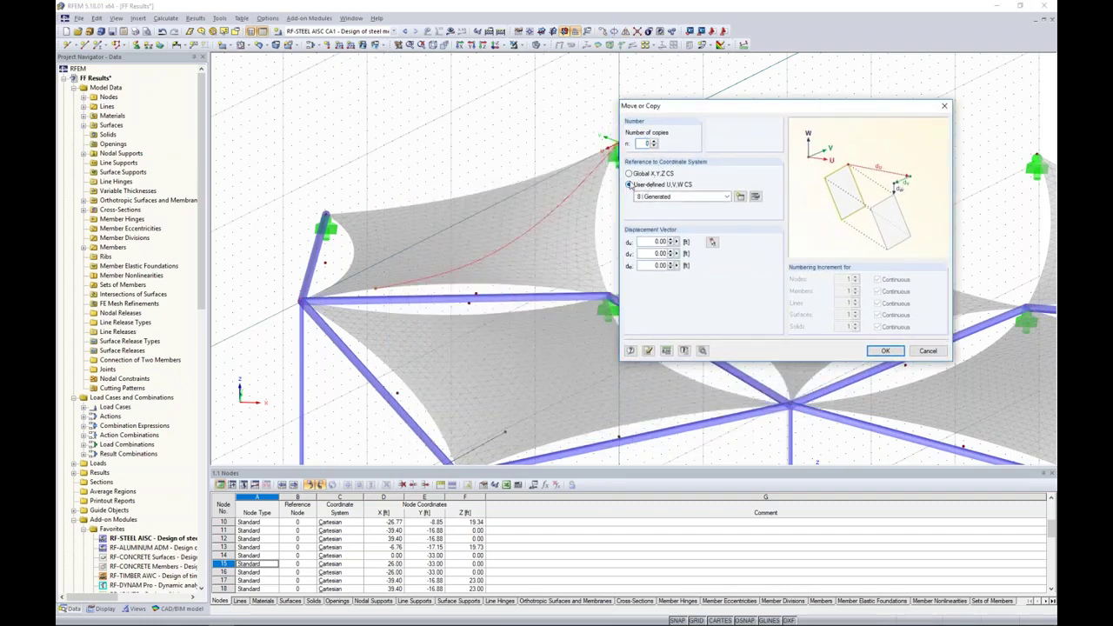
left_click_drag(669, 108, 719, 99)
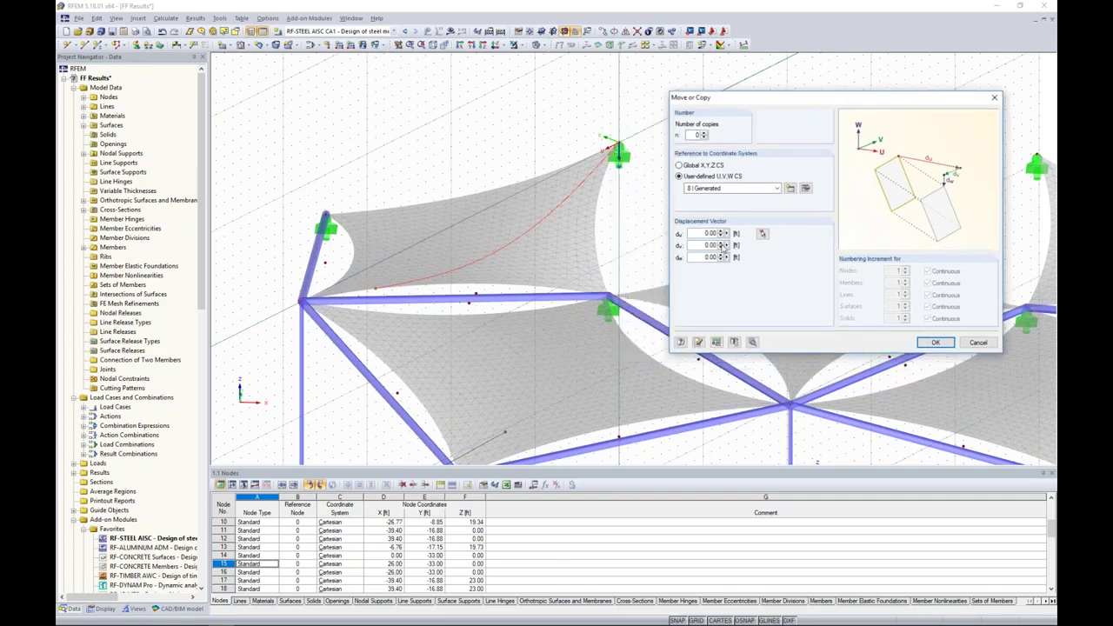
double_click(703, 244)
left_click(704, 133)
left_click_drag(693, 247, 713, 245)
left_click(933, 343)
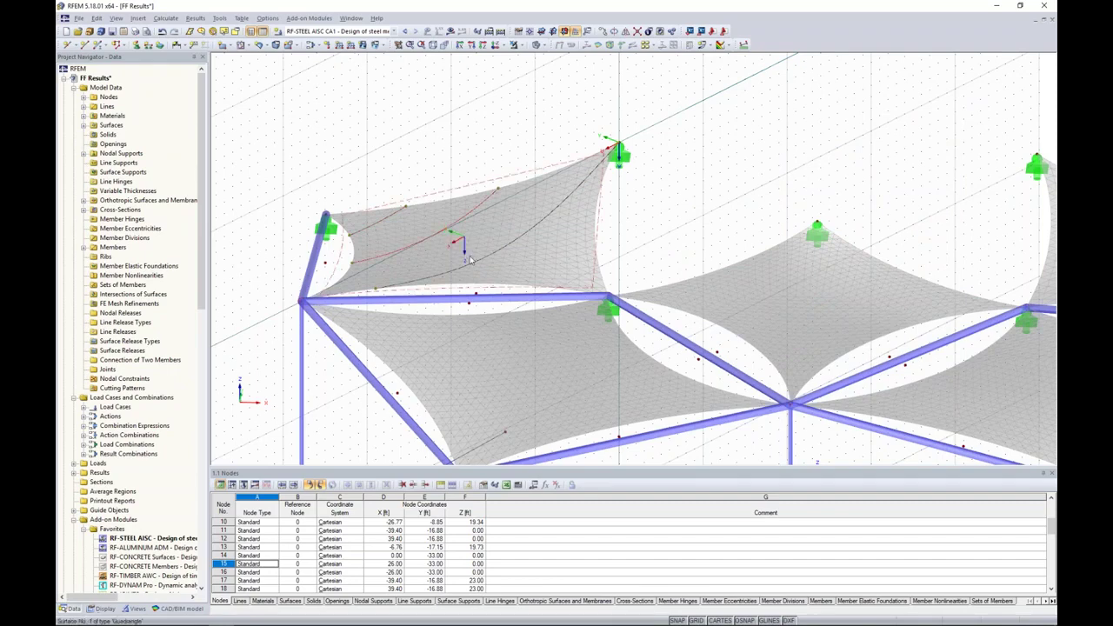
Step: Copy the original cutting line once along the user-defined V axis onto the other side of surface 1 and hide the grid
left_click(603, 32)
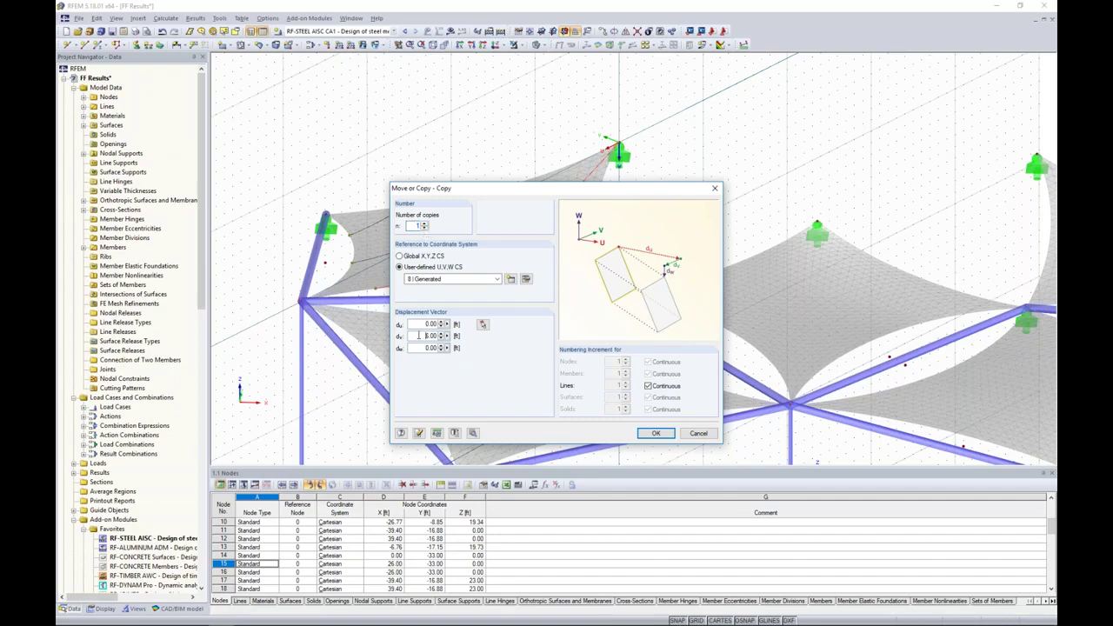
key("Return")
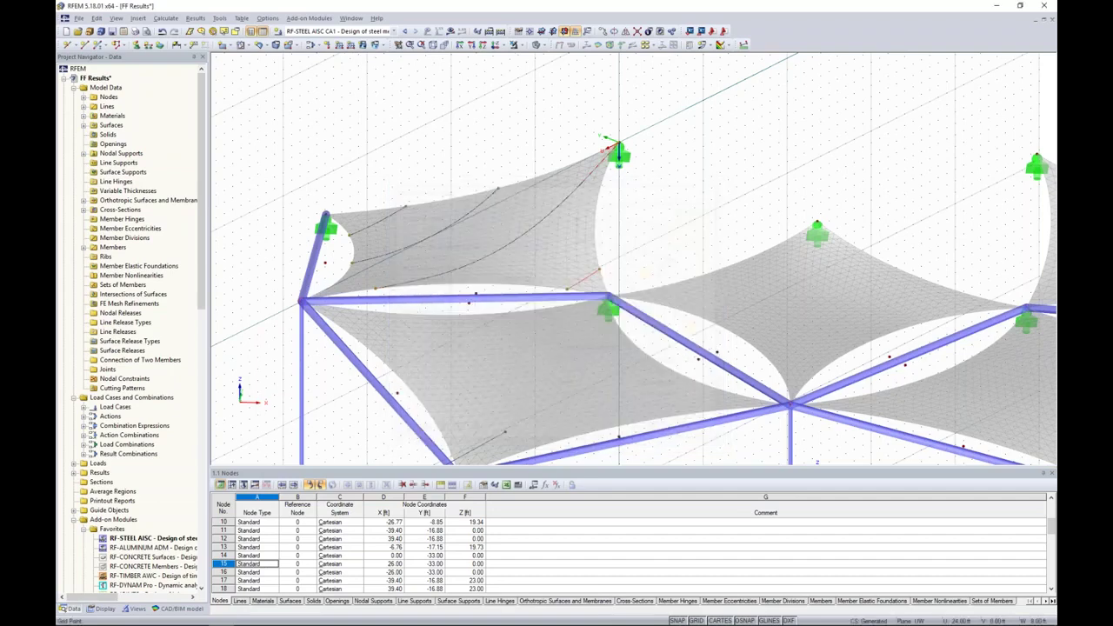
scroll(656, 236, "down", 3)
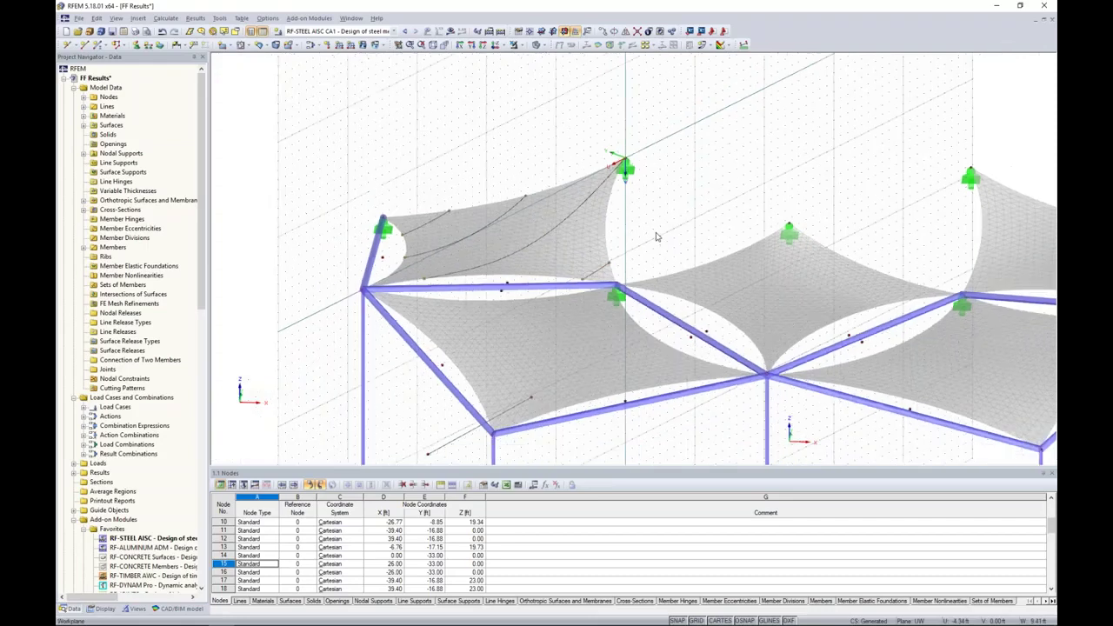
left_click(696, 621)
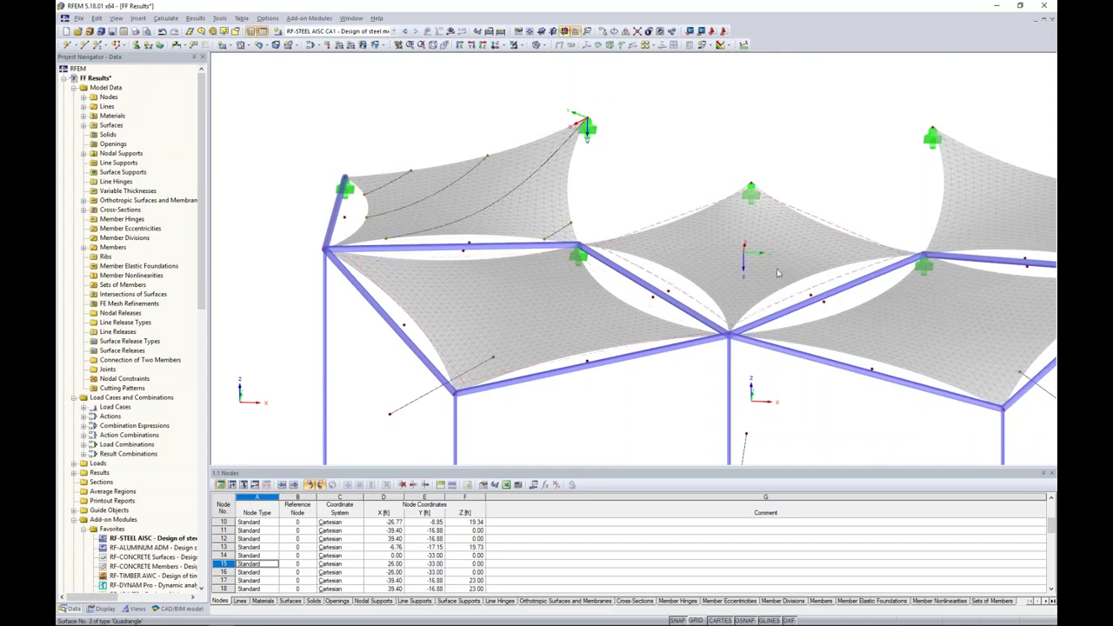
Step: Switch to the FF Patterns model and generate cutting patterns from the cells of all membrane surfaces
left_click(351, 19)
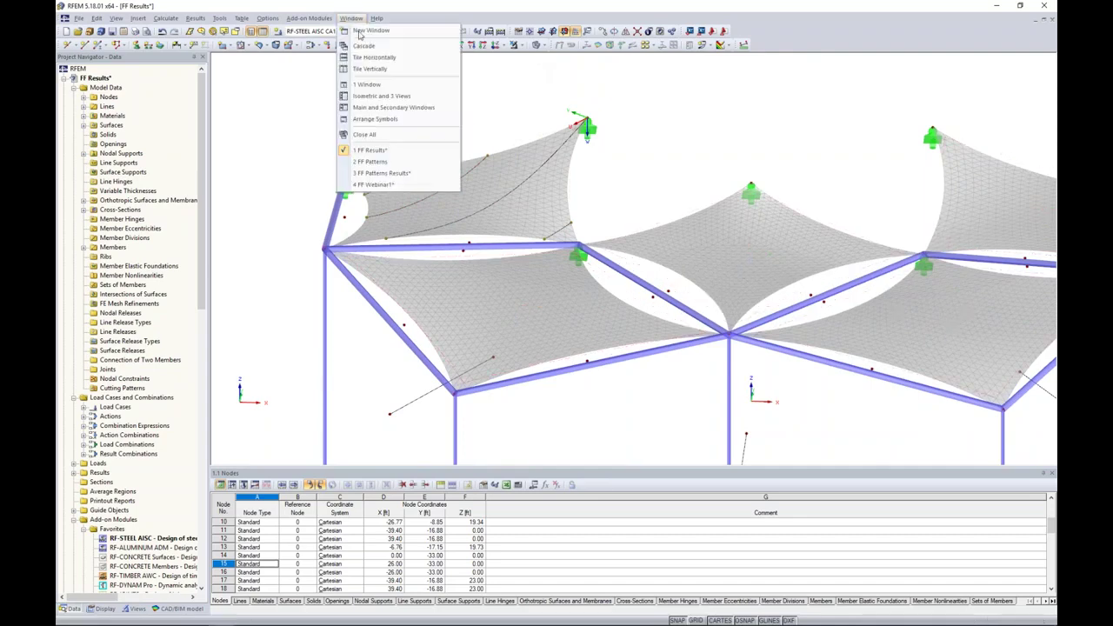
left_click(372, 161)
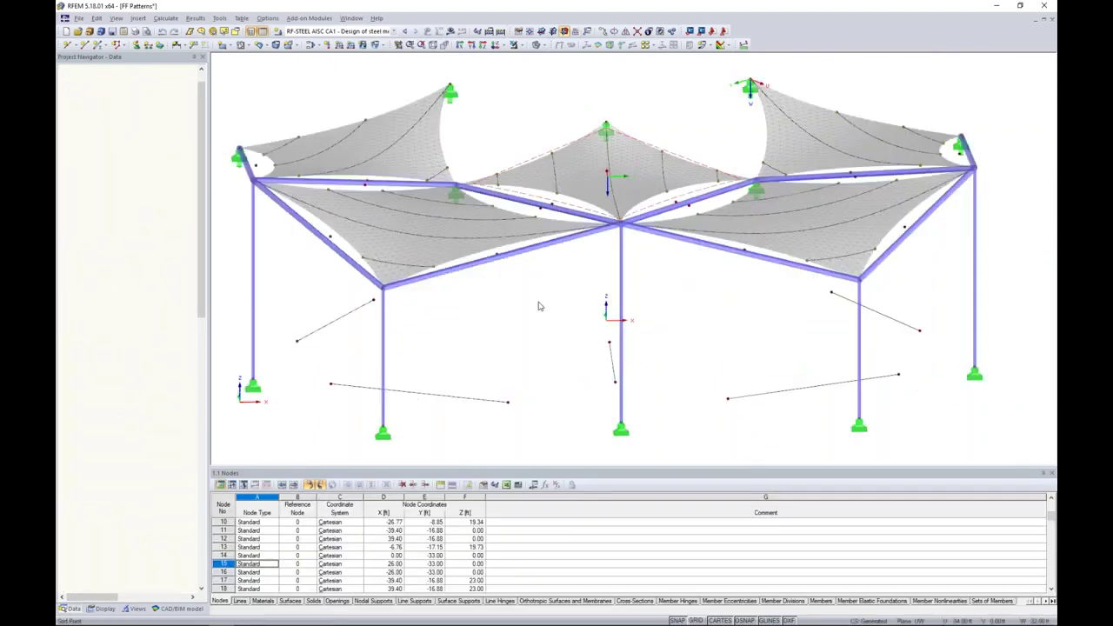
middle_click_drag(525, 306, 532, 322, "ctrl")
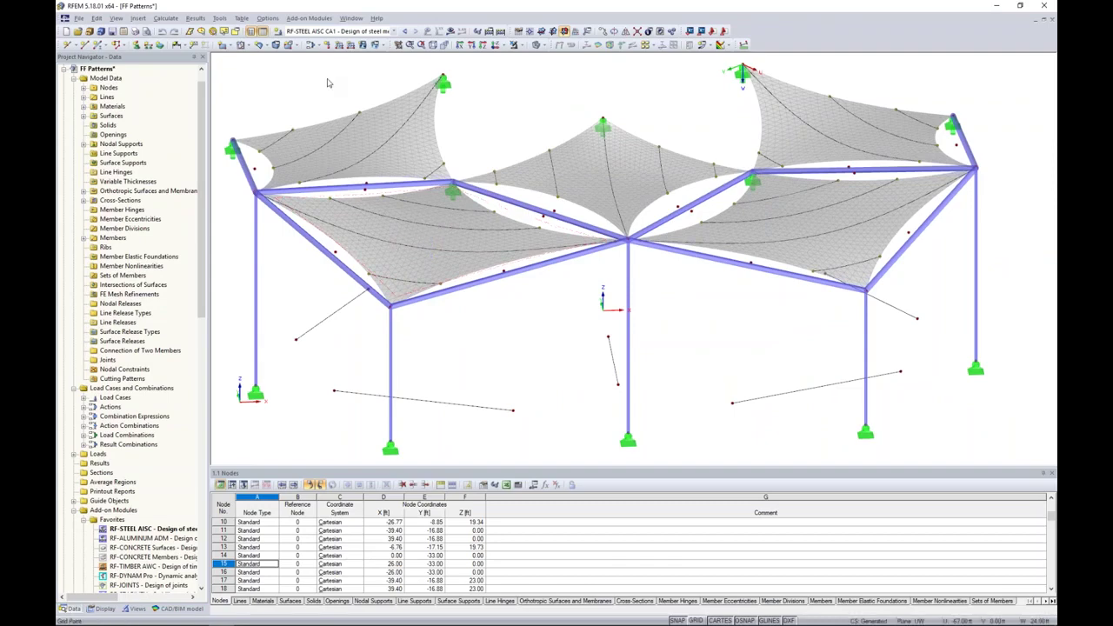
left_click(219, 18)
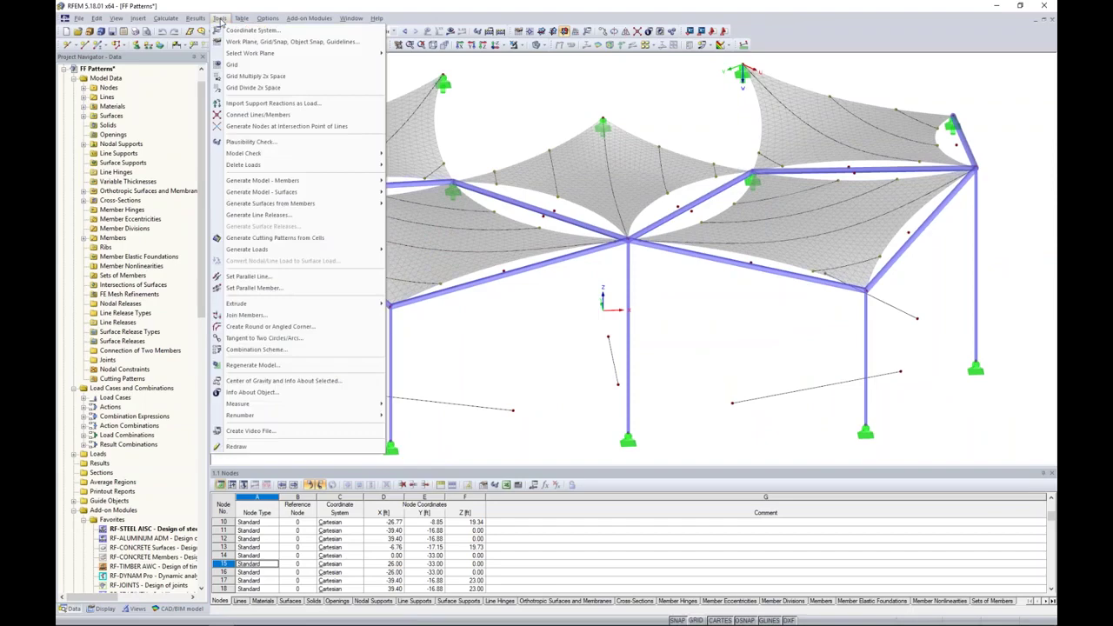
left_click(310, 238)
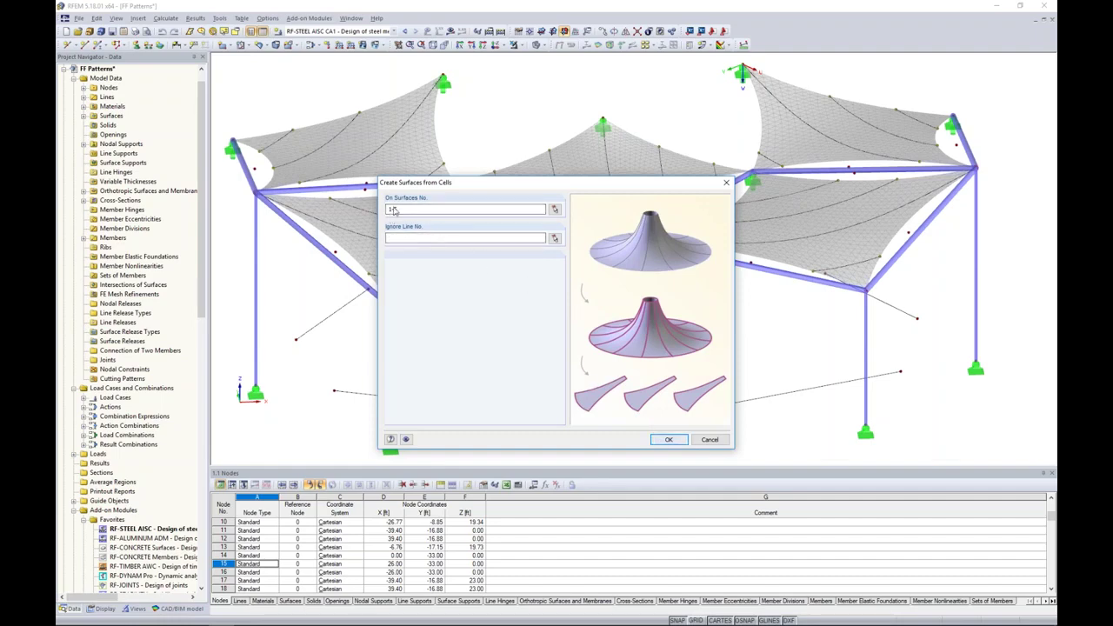
key("Return")
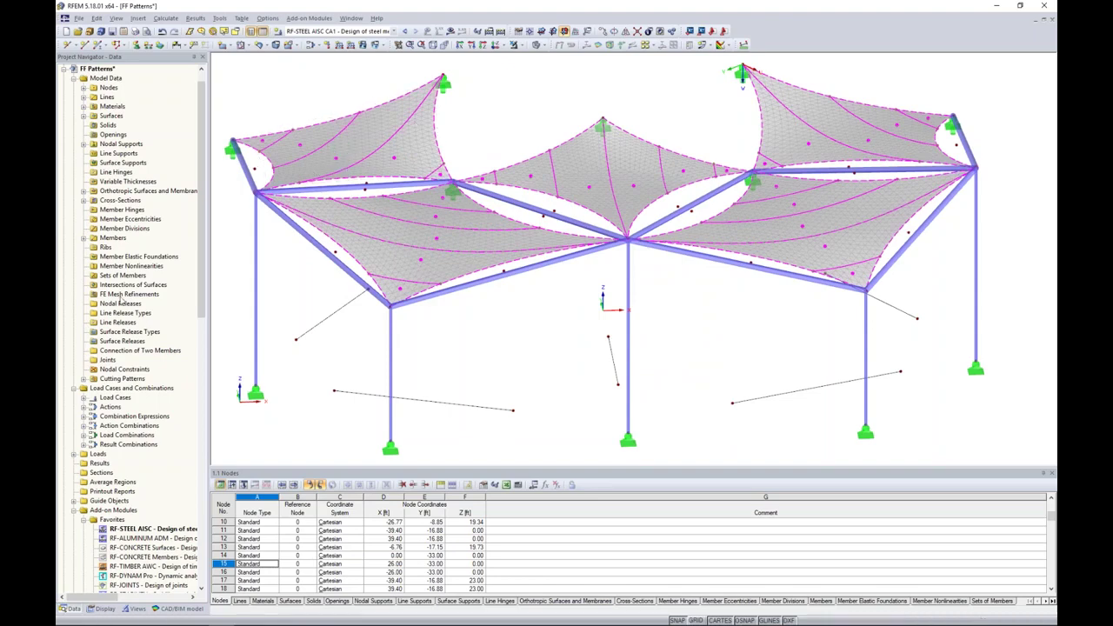
Step: List the generated cutting patterns and examine patterns 1, 2, 4, 6 and 8 highlighted on the membranes
left_click(83, 379)
scroll(132, 339, "down", 4)
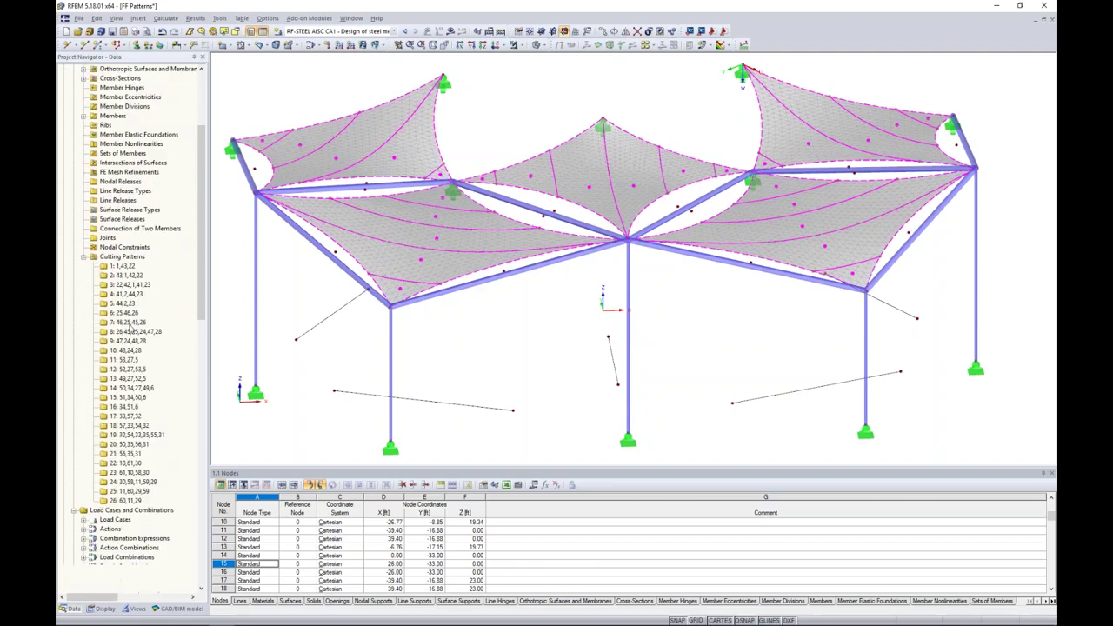
left_click(122, 265)
left_click(125, 275)
left_click(124, 294)
left_click(122, 313)
left_click(126, 331)
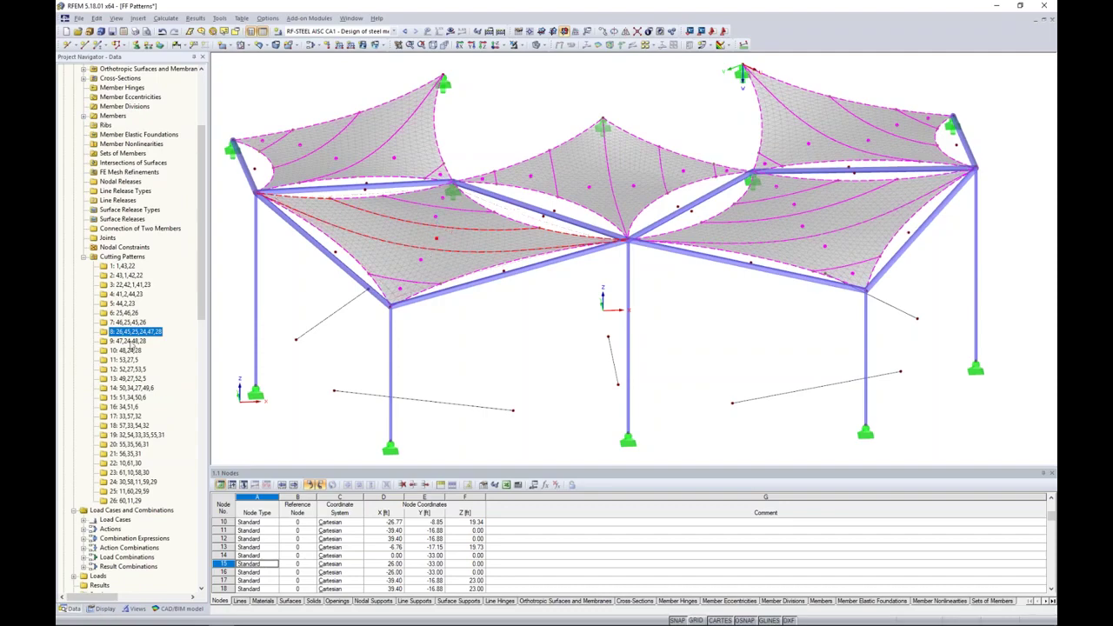
left_click(442, 198)
left_click(123, 266)
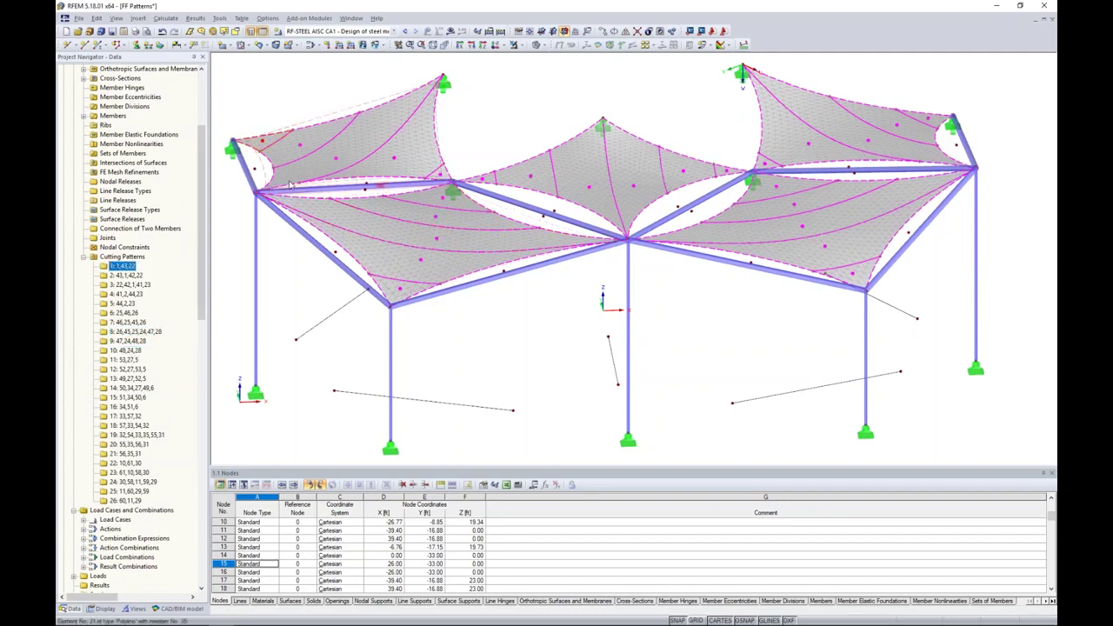
Step: Open cutting pattern 3 on surface 1 for editing and enable its Compensation and Allowances options
left_click(336, 161)
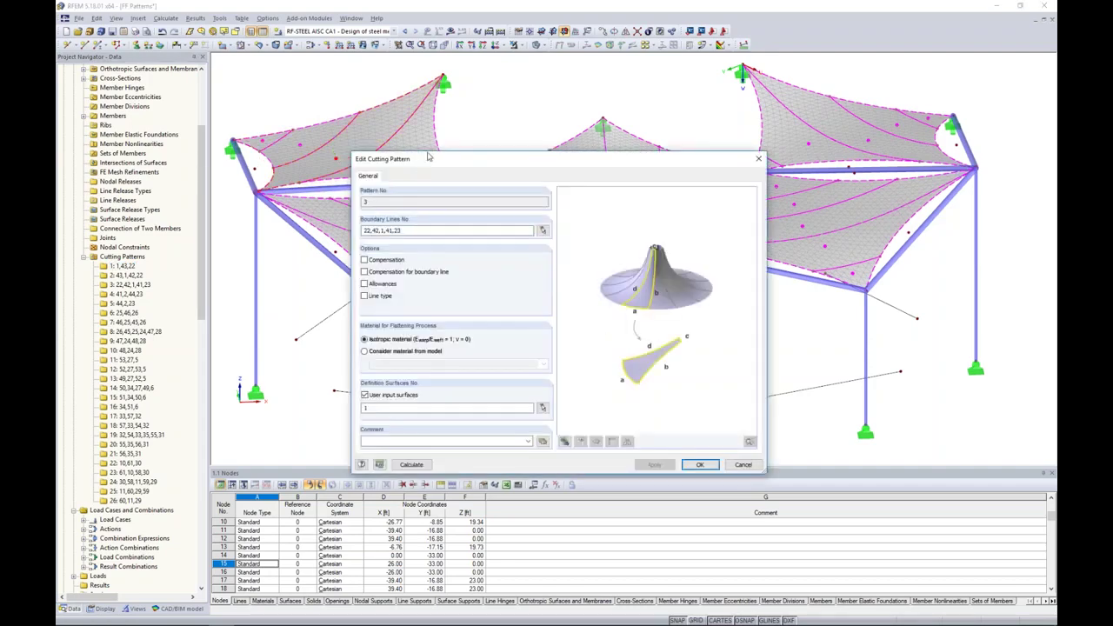
left_click_drag(427, 157, 436, 107)
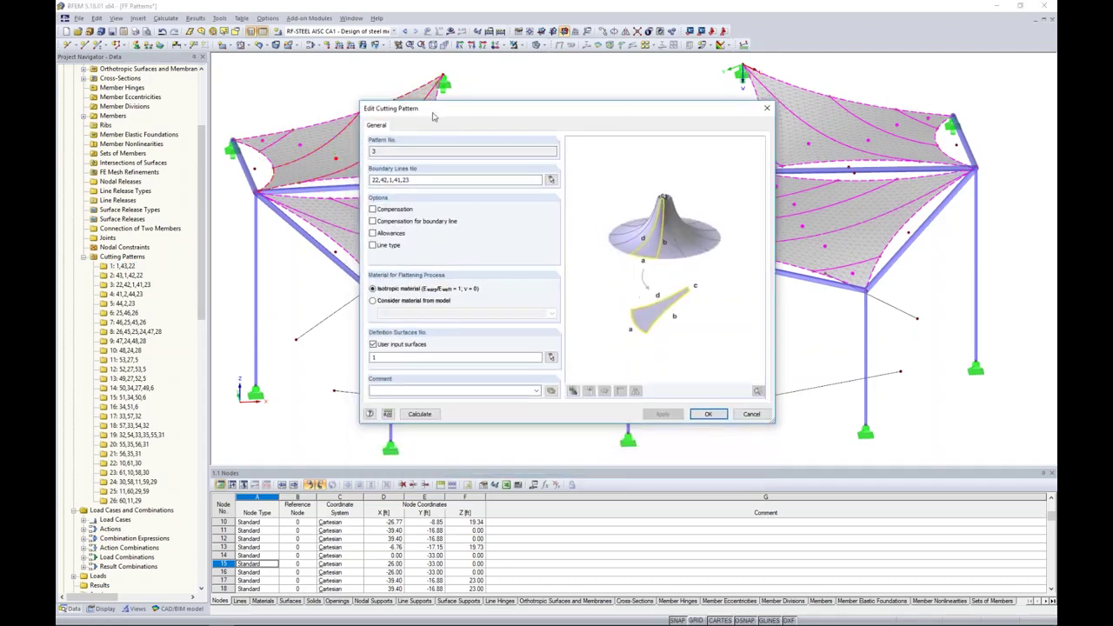
left_click(373, 210)
left_click(415, 127)
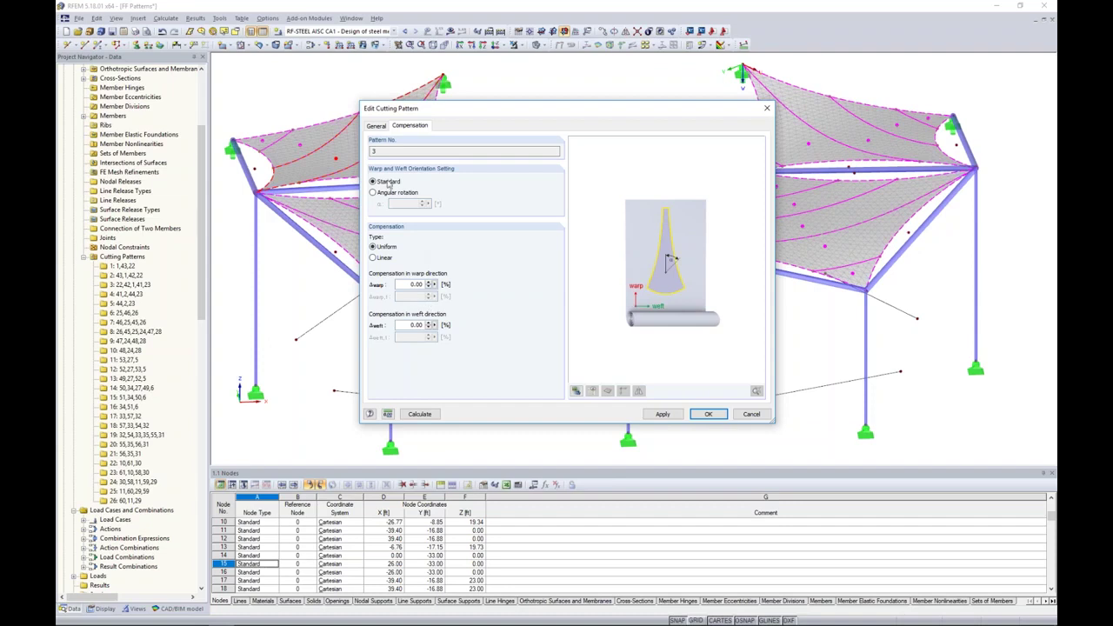
left_click(376, 125)
left_click(373, 232)
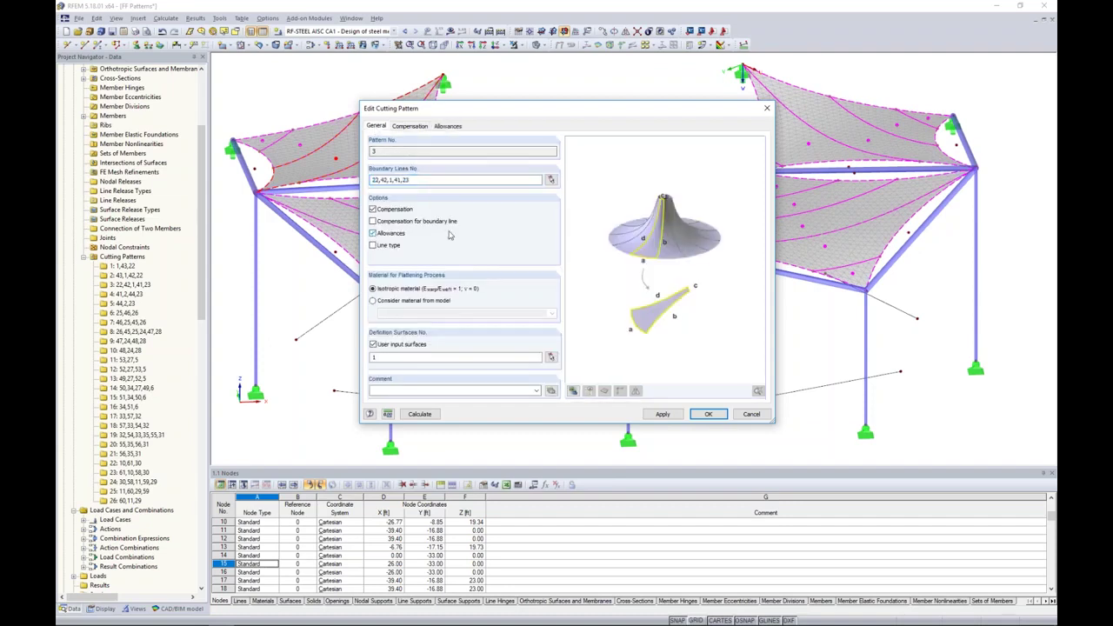
Step: Try allowances of 0.16 ft for welding lines and 0.33 ft for border lines on cutting pattern 3, discarding the edits
left_click(449, 126)
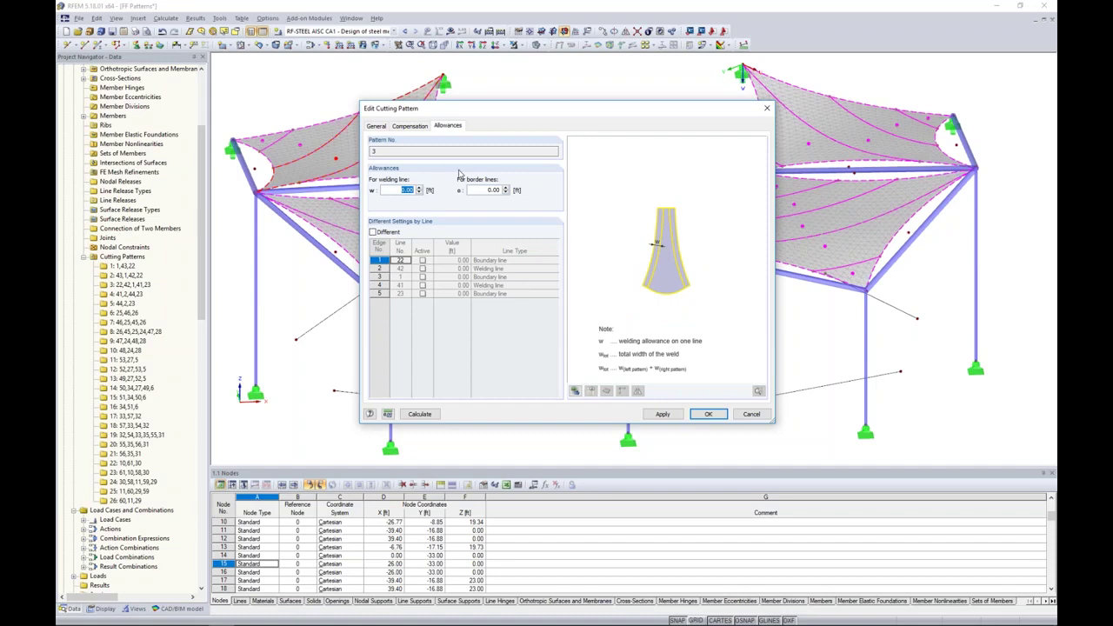
type("0.16")
key("Tab")
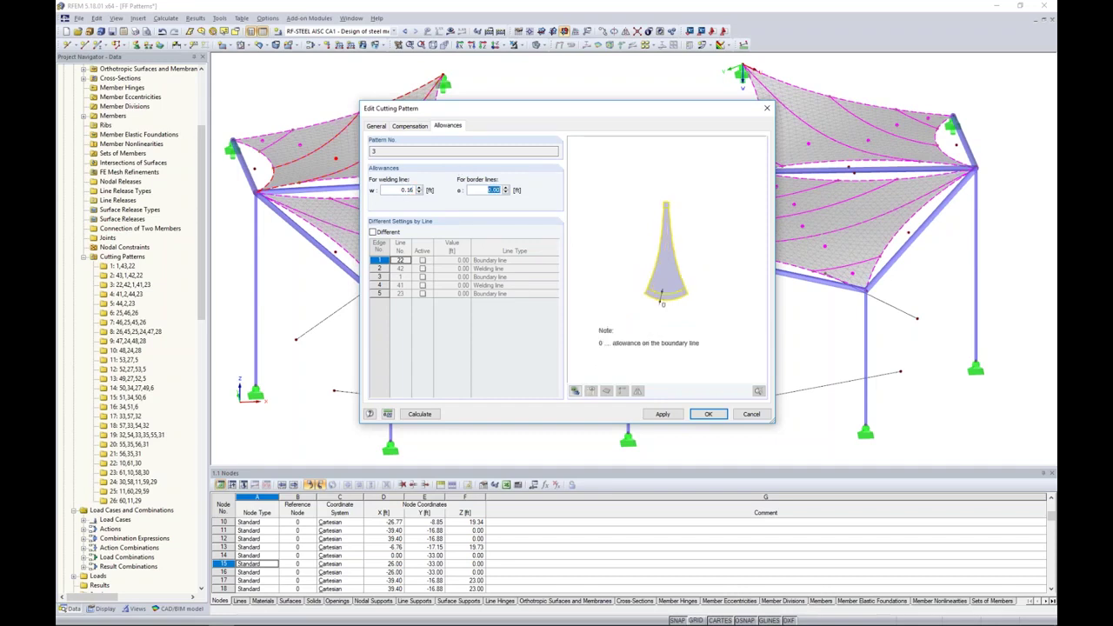
type("33")
left_click(373, 232)
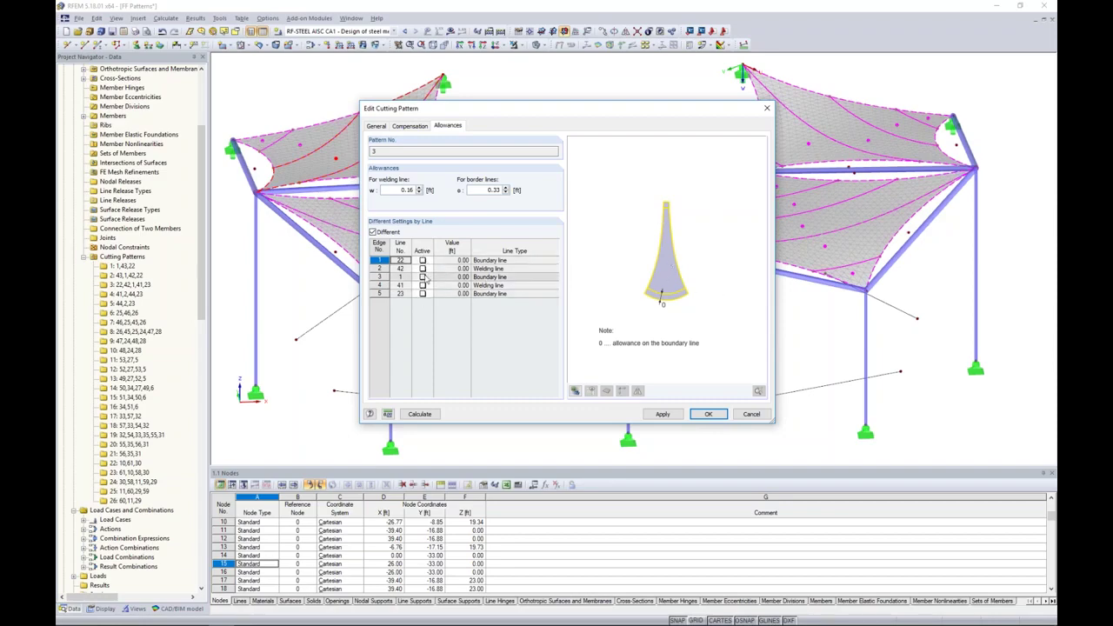
left_click(372, 232)
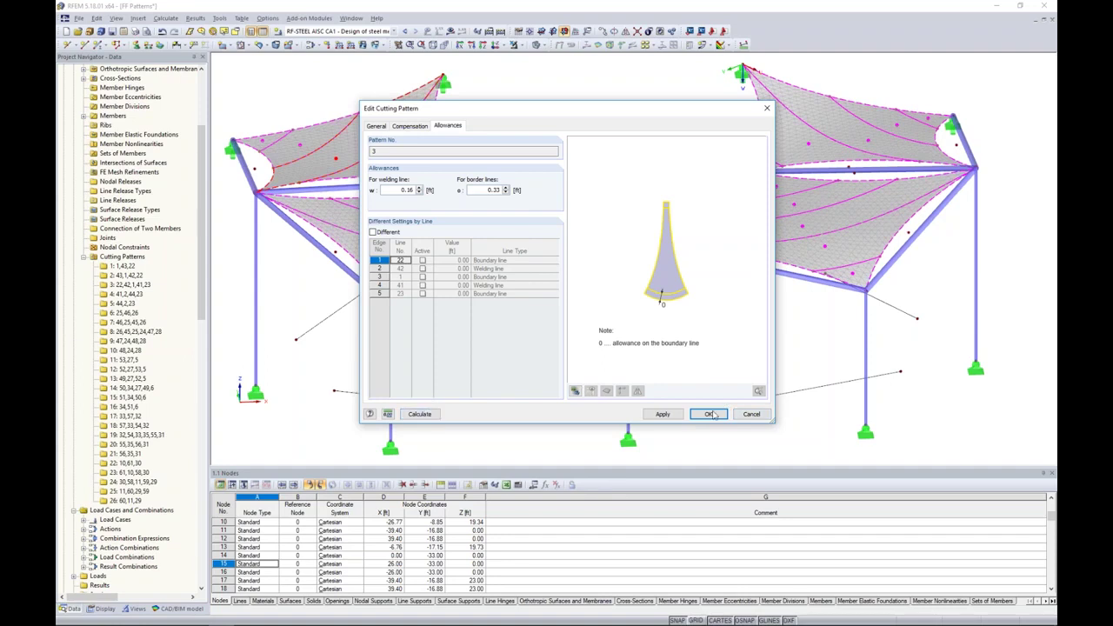
left_click(751, 414)
Step: Switch to the FF Patterns Results model and review the RF-CUTTING-PATTERN surface strains and the available result cases
left_click(351, 17)
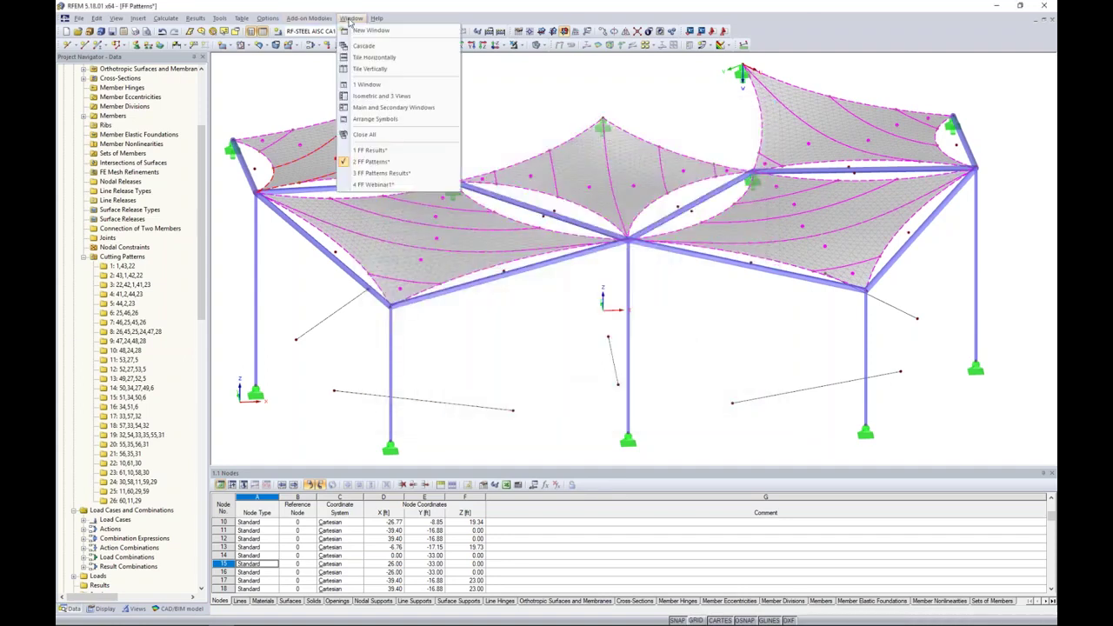
left_click(385, 173)
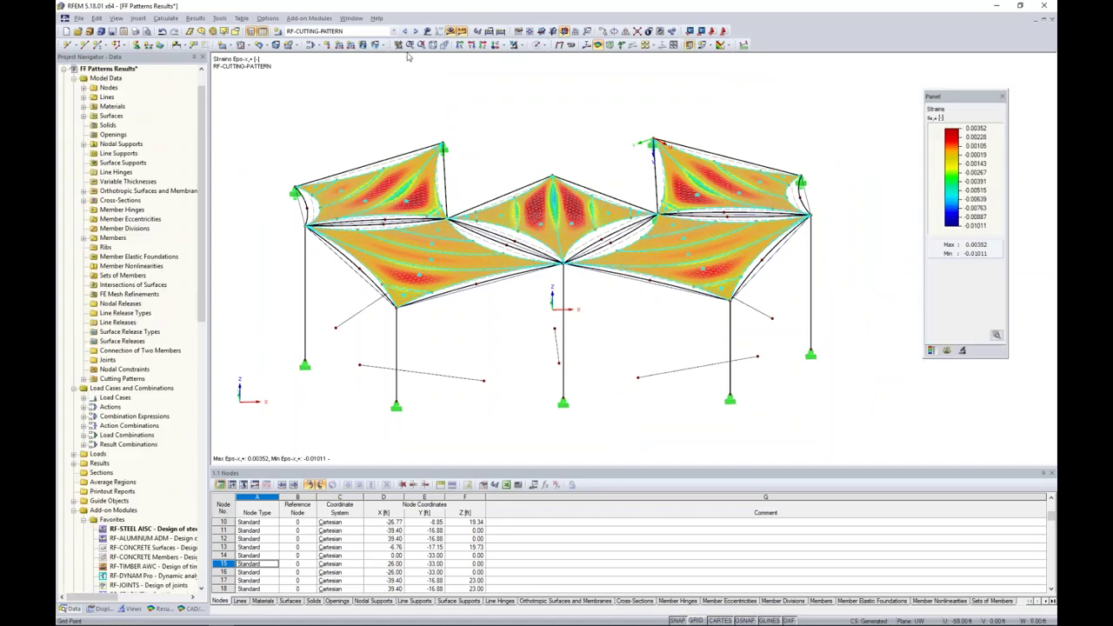
mouse_move(330, 624)
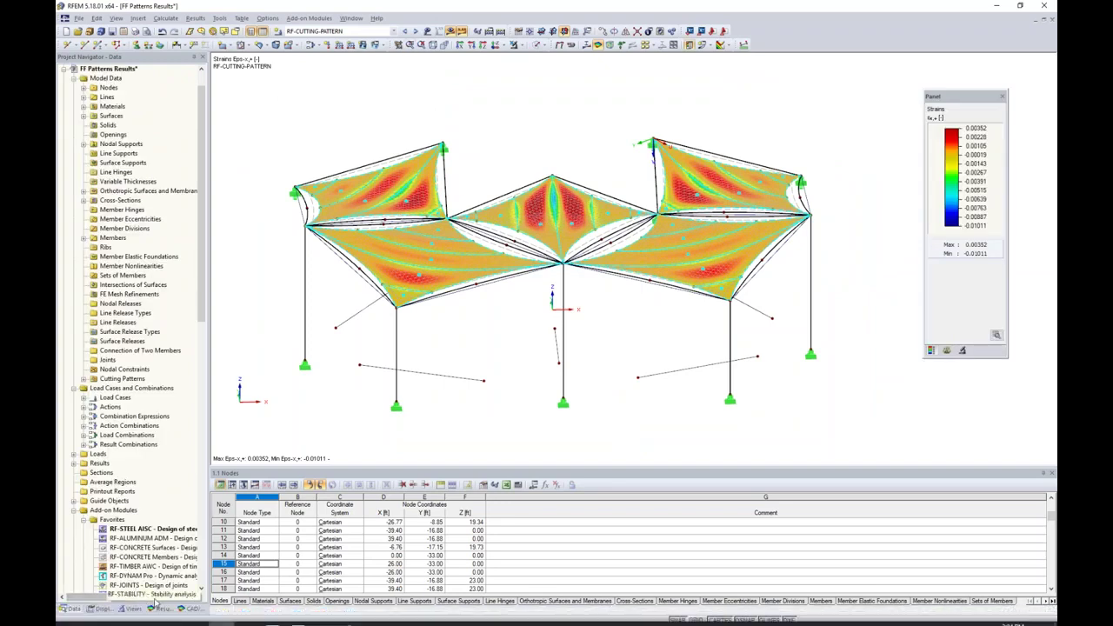
left_click(161, 609)
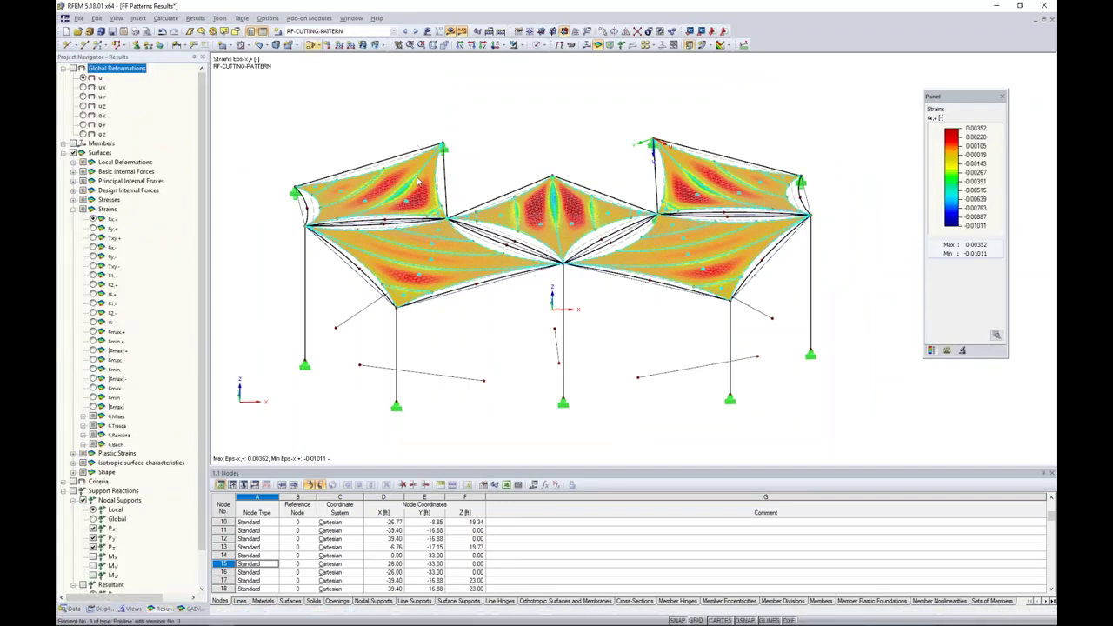
left_click(394, 33)
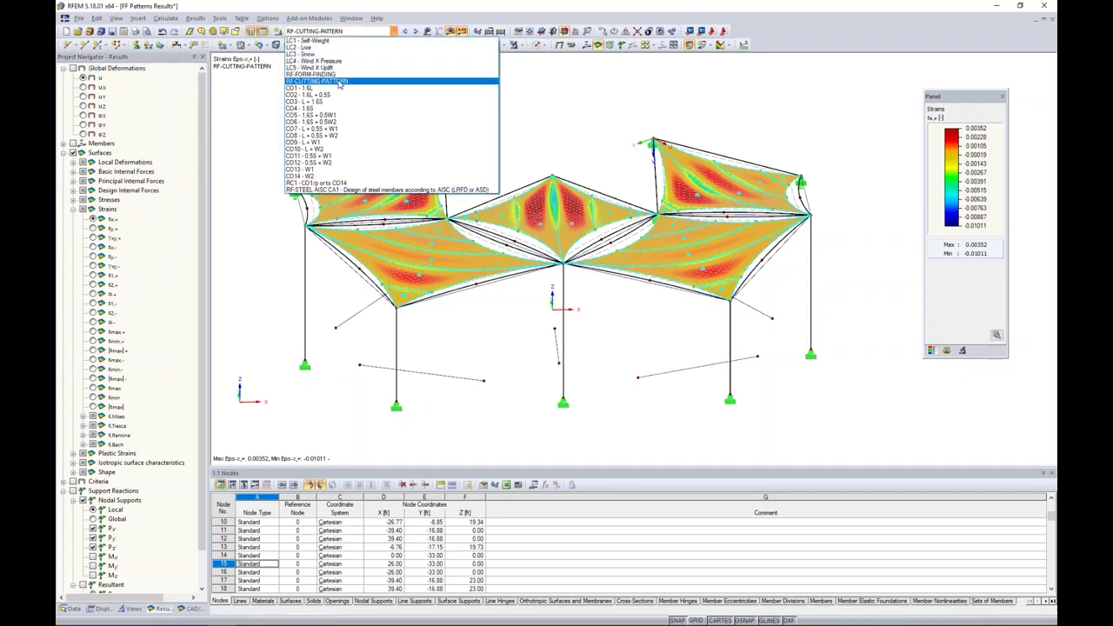
left_click(527, 105)
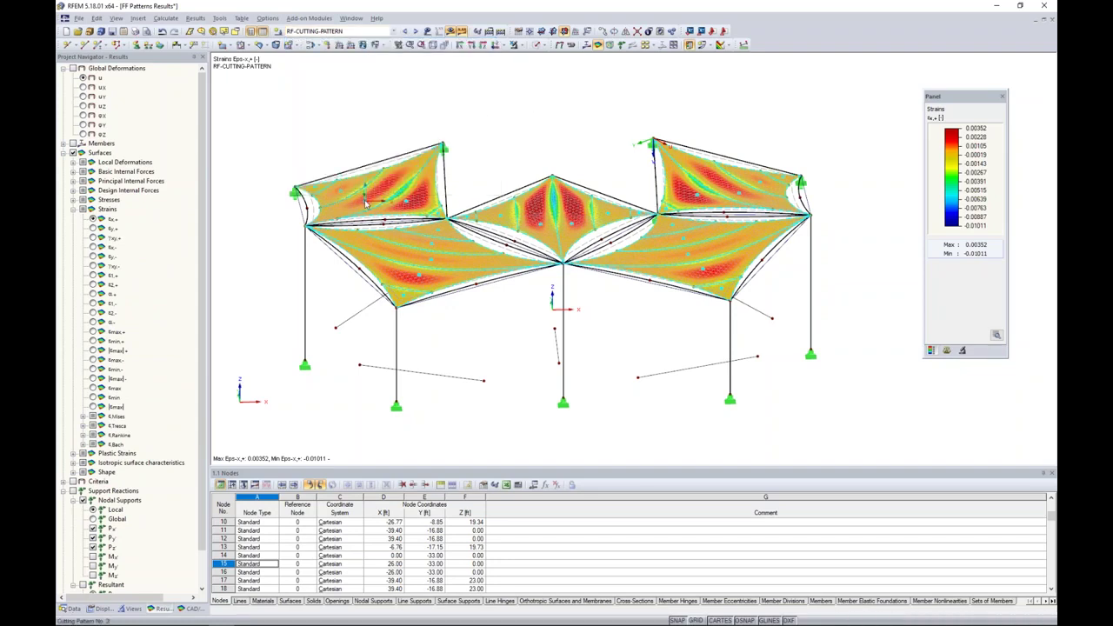
Step: Open cutting pattern 3 on the membrane and examine its point coordinates from point 7 through point 27
double_click(437, 177)
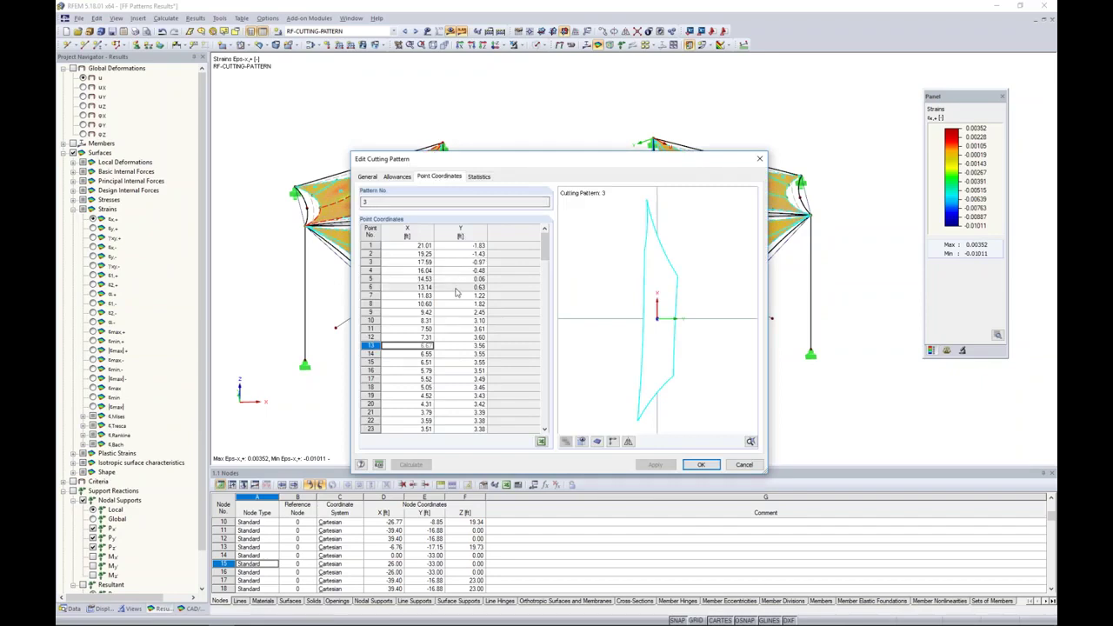
left_click(420, 295)
scroll(420, 298, "down", 1)
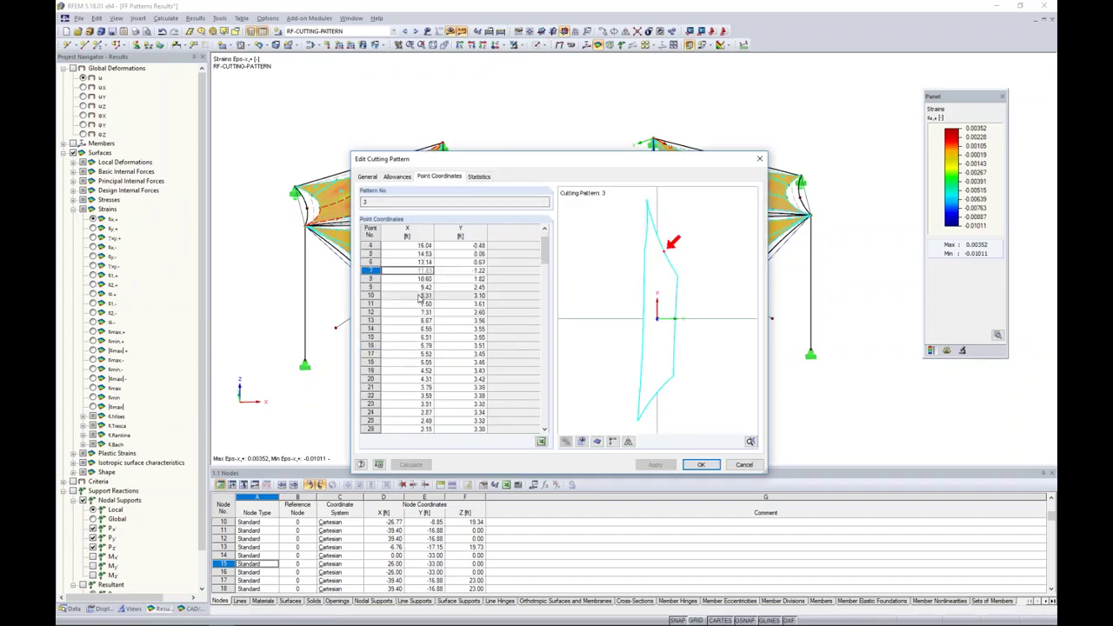
key("Down")
key("Down")
key("Down")
key("Down")
key("Down")
key("Down")
key("Down")
key("Down")
key("Down")
key("Down")
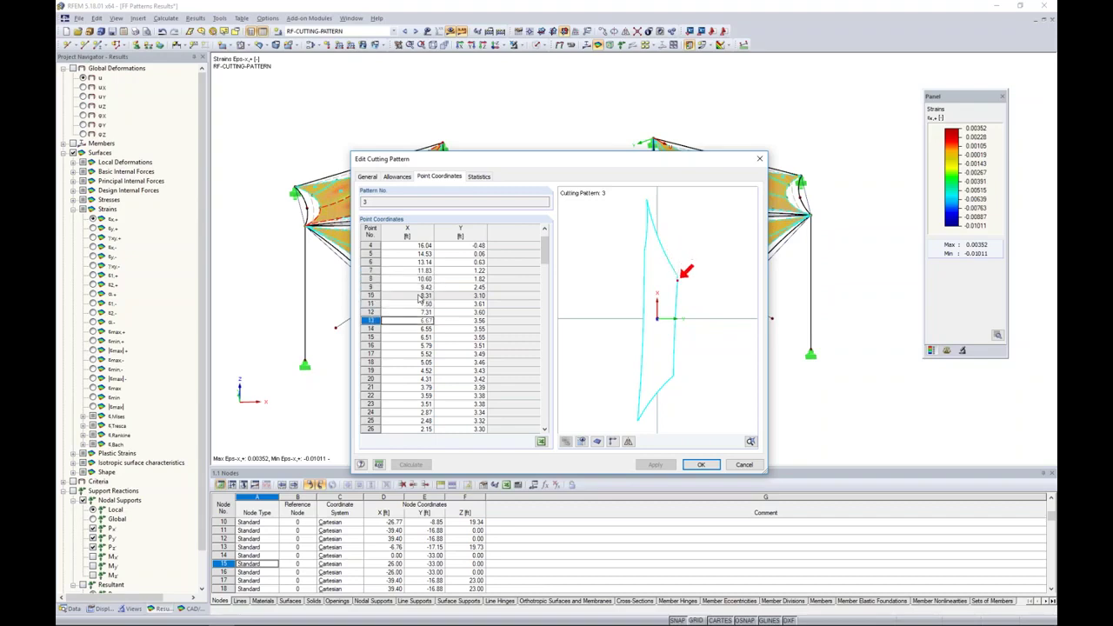
key("Down")
key("Down")
key("Down")
key("Down")
key("Down")
key("Down")
key("Down")
key("Down")
key("Down")
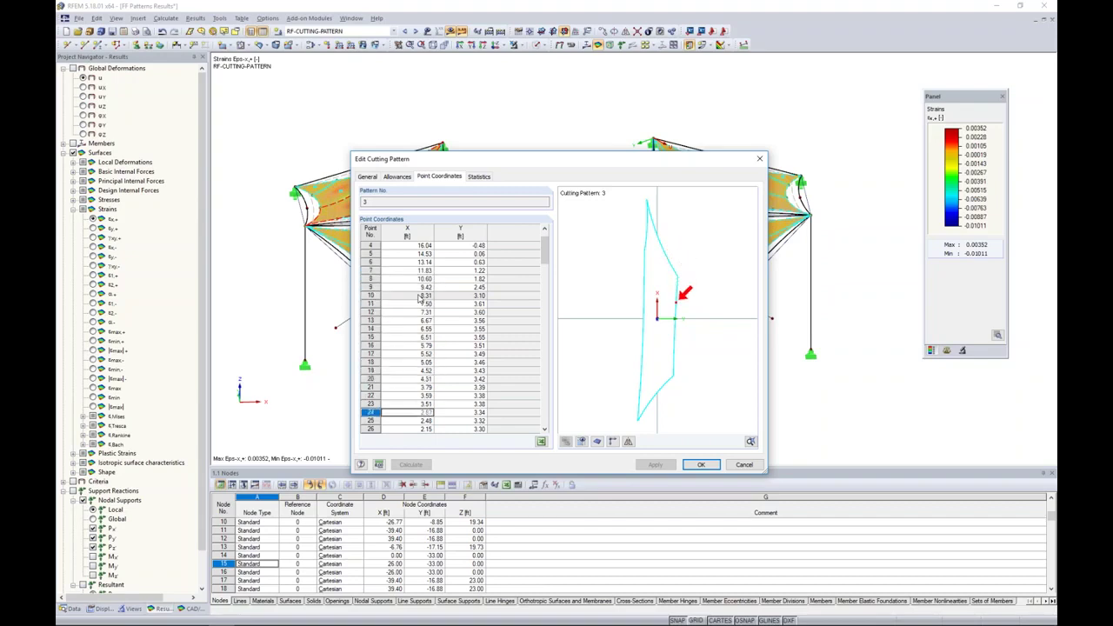
key("Down")
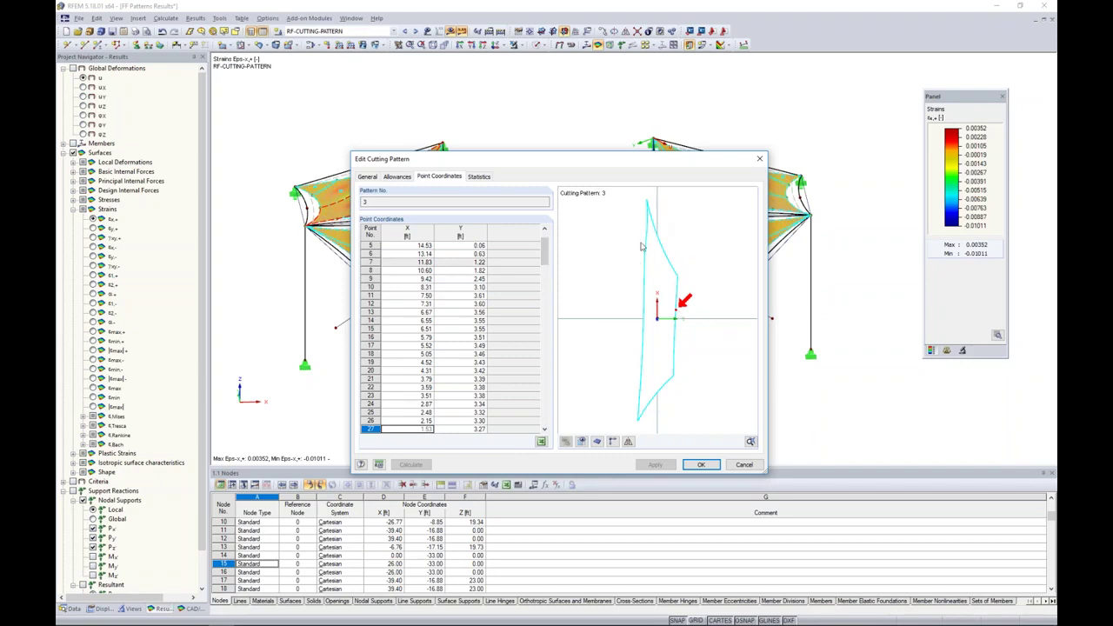
Step: Display the allowances and the FE mesh in the preview of cutting pattern 3
left_click(580, 441)
scroll(661, 259, "up", 2)
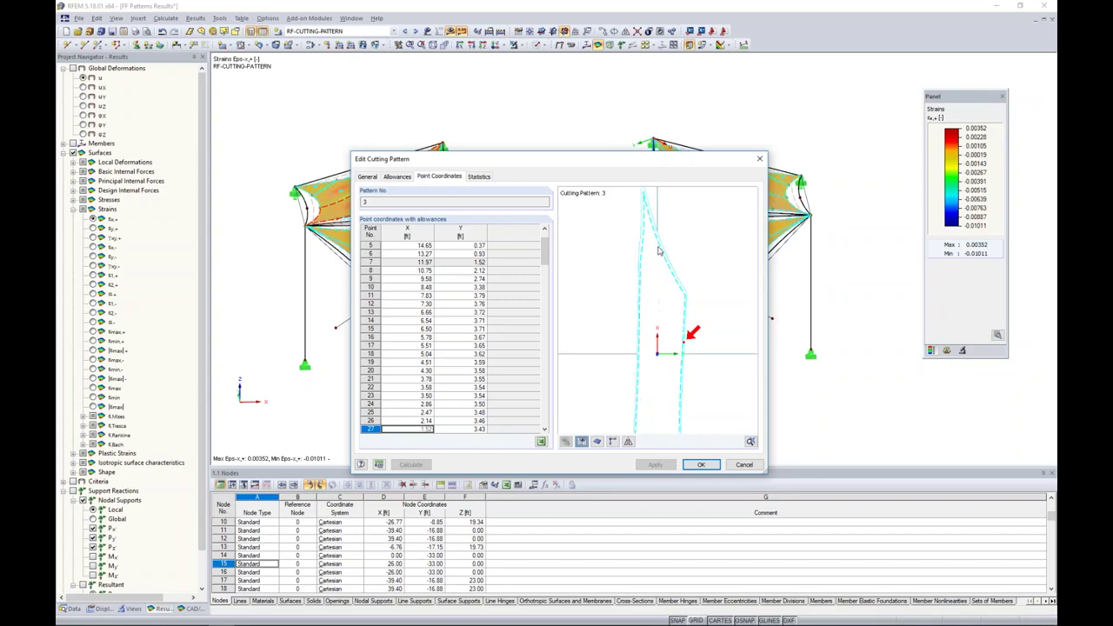
left_click(597, 441)
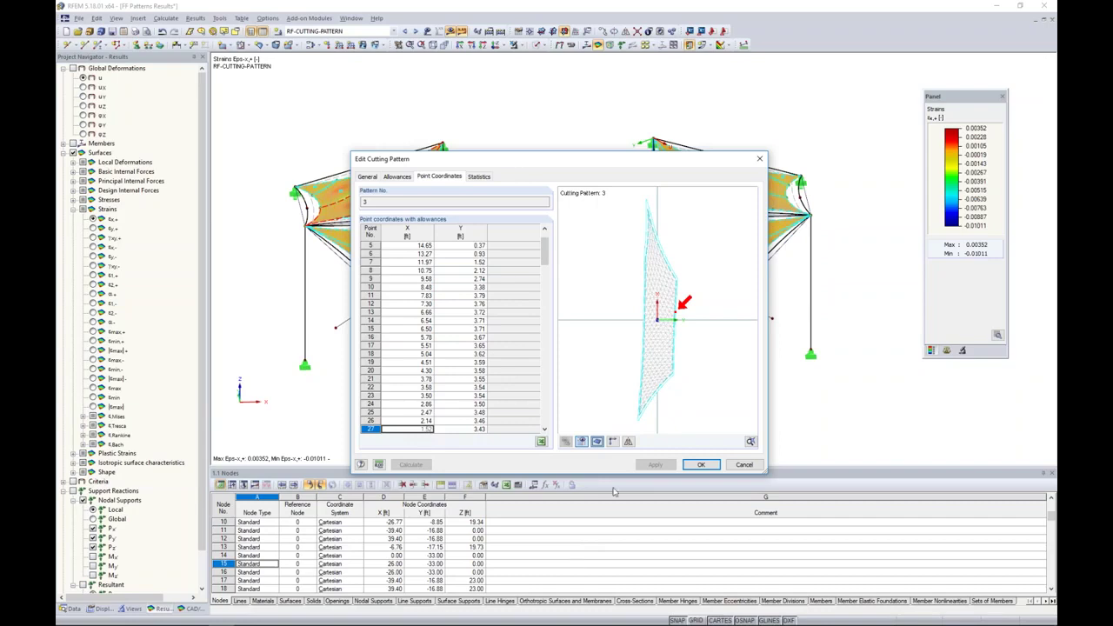
Step: Review the area, length and width statistics of cutting pattern 3 and leave its settings without saving changes
left_click(480, 177)
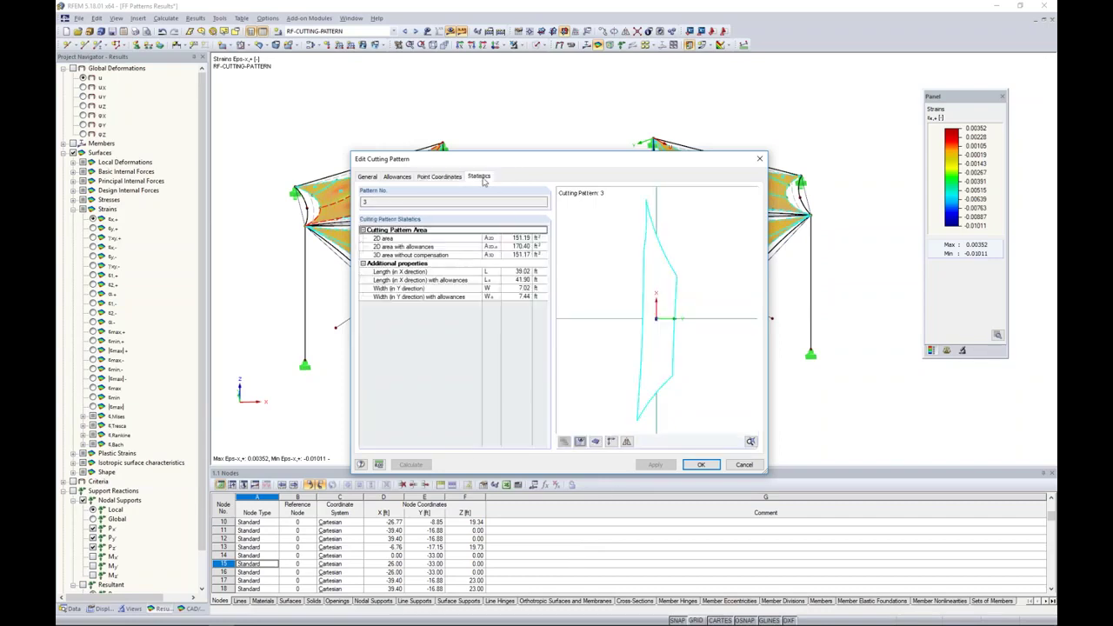
left_click(508, 258)
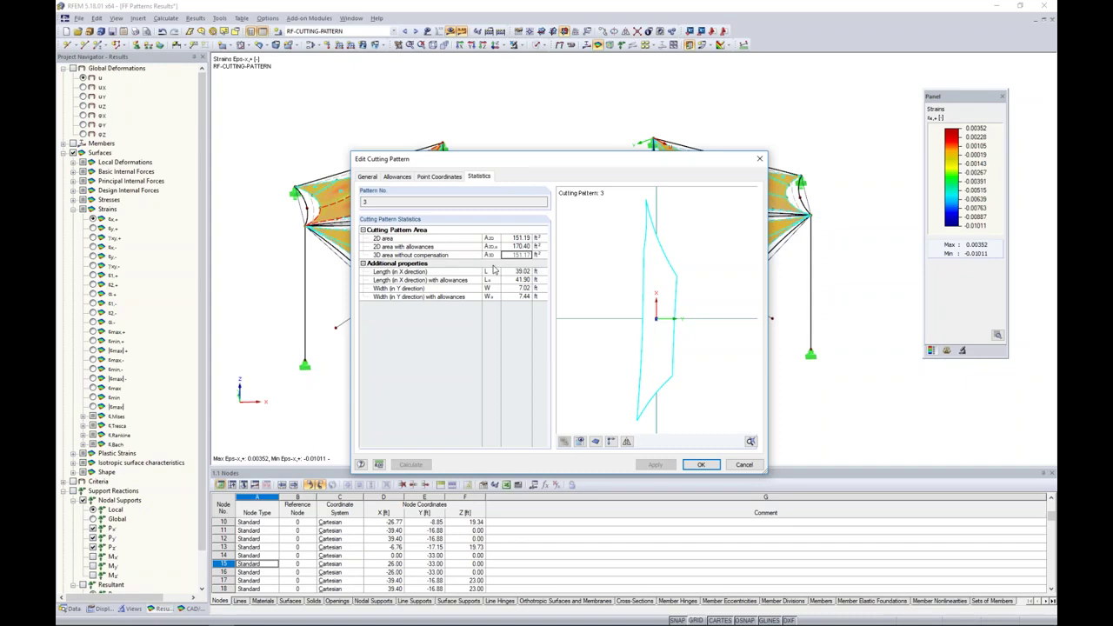
left_click(517, 237)
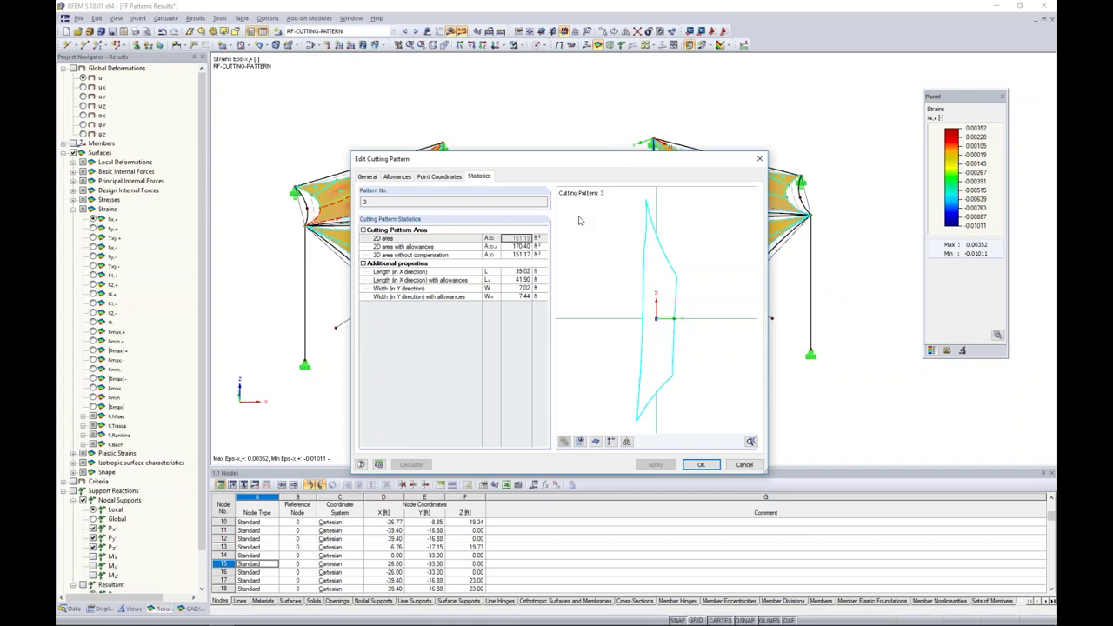
left_click(743, 466)
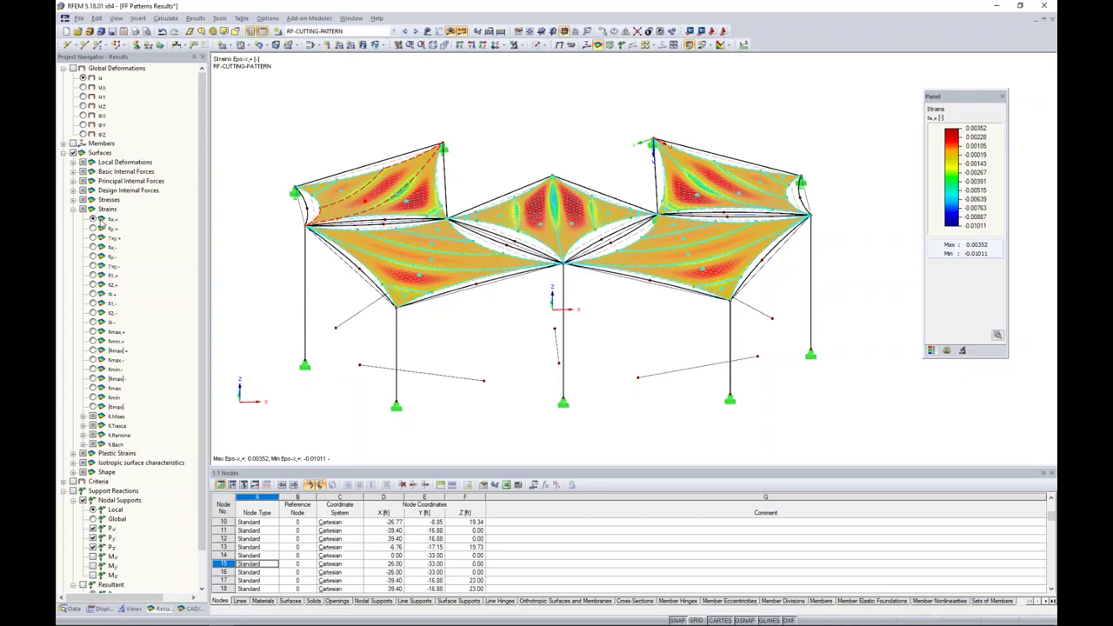
Step: Compare the εy,+ surface strains with the εx,+ strains on the membranes and clear the pattern selection
left_click(93, 227)
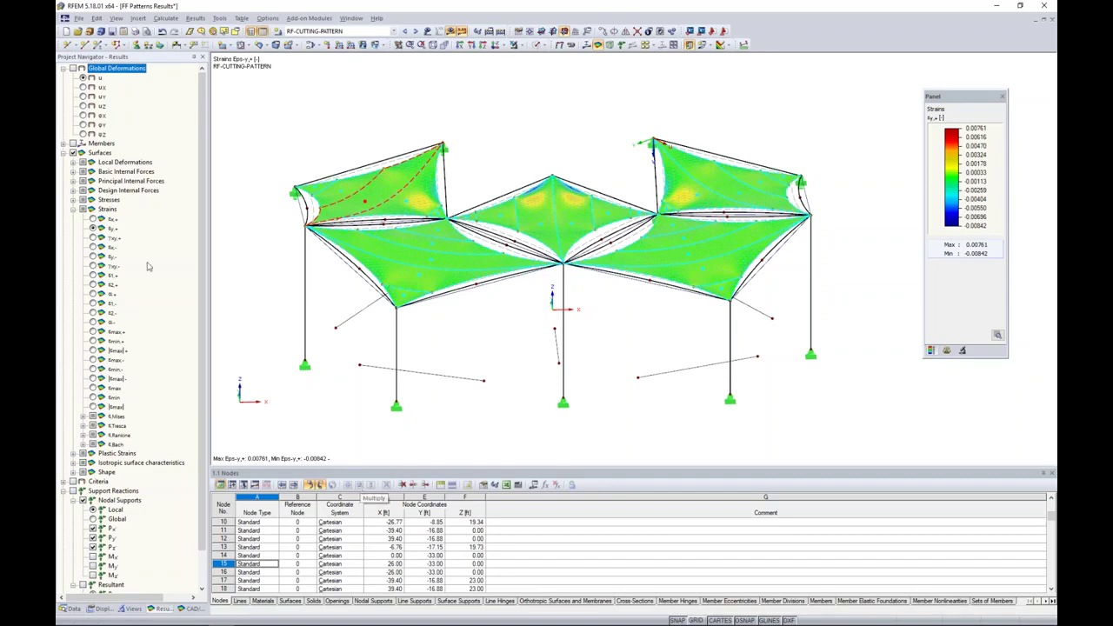
left_click(93, 219)
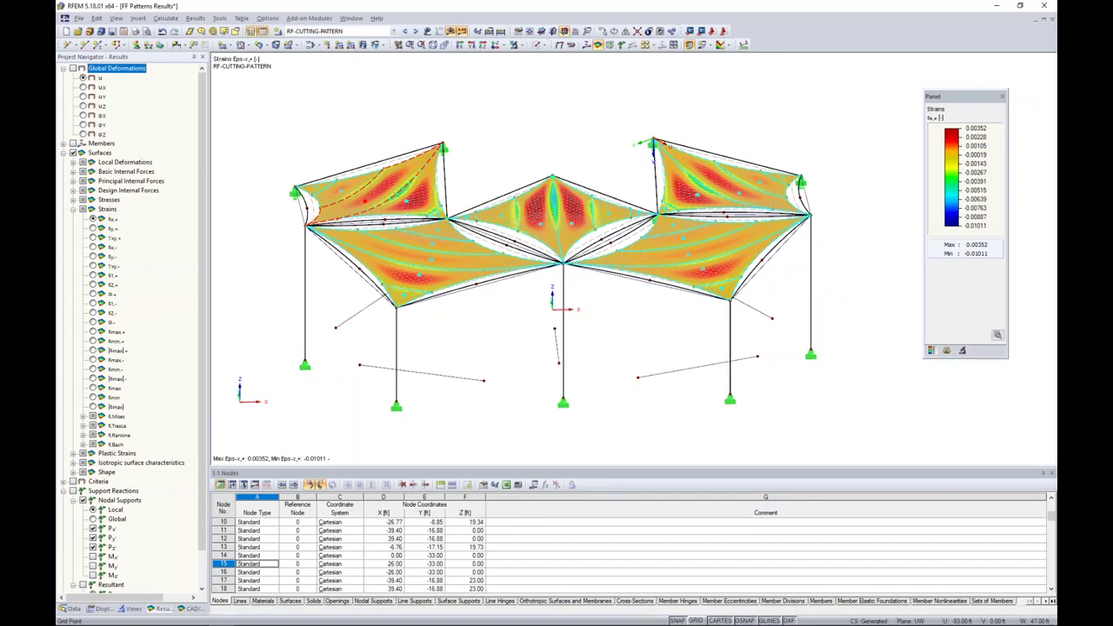
left_click(326, 144)
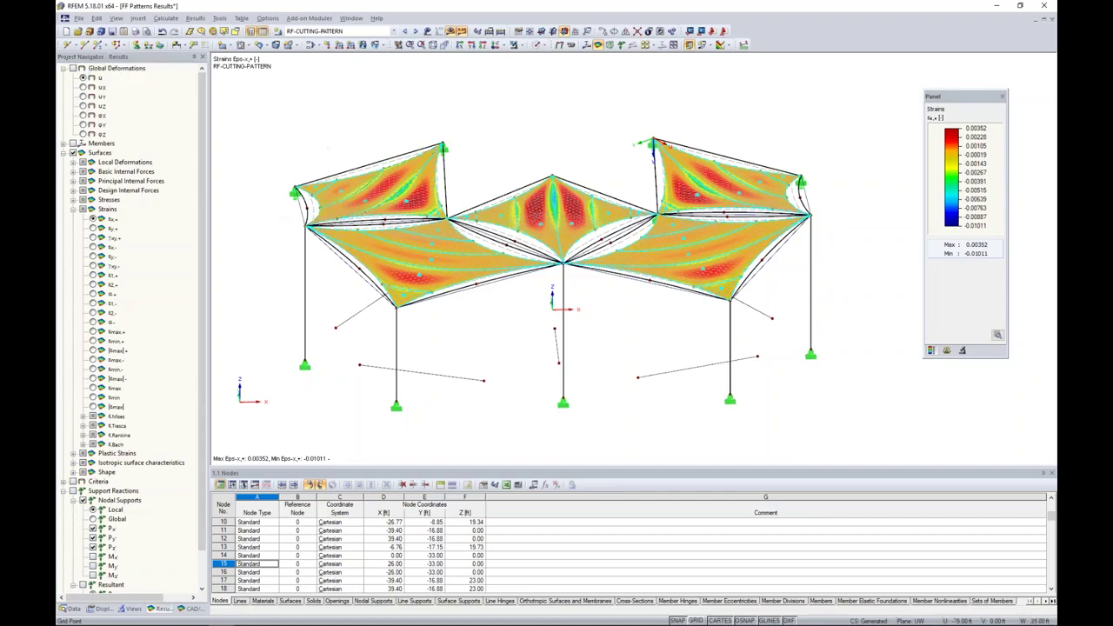
Step: Review the export formats and the DXF cutting pattern export settings, leaving without exporting
left_click(78, 17)
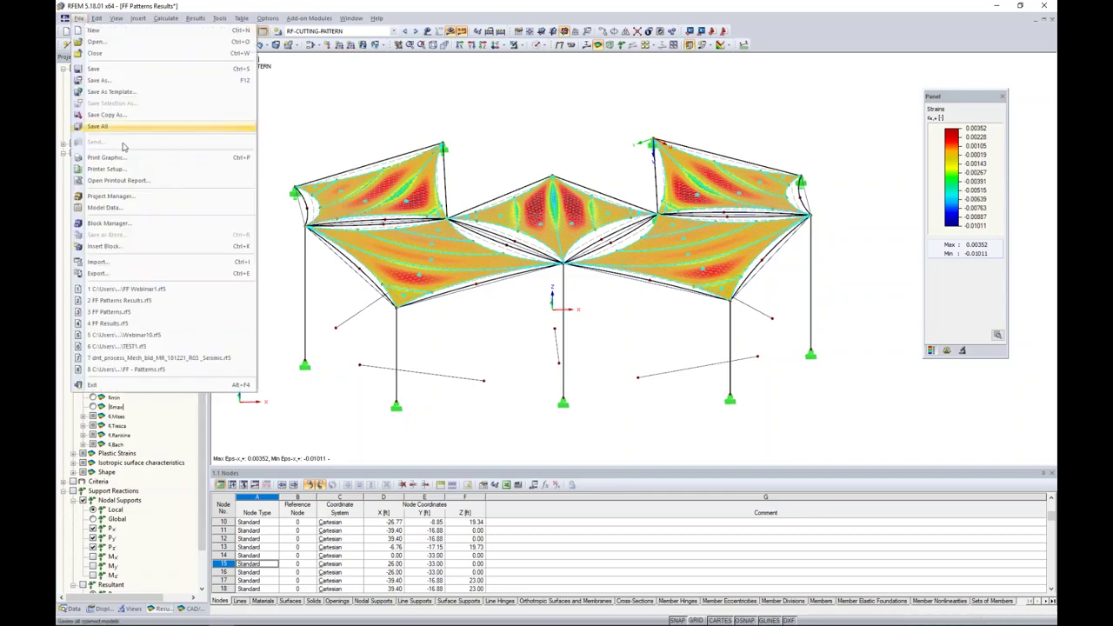
left_click(97, 273)
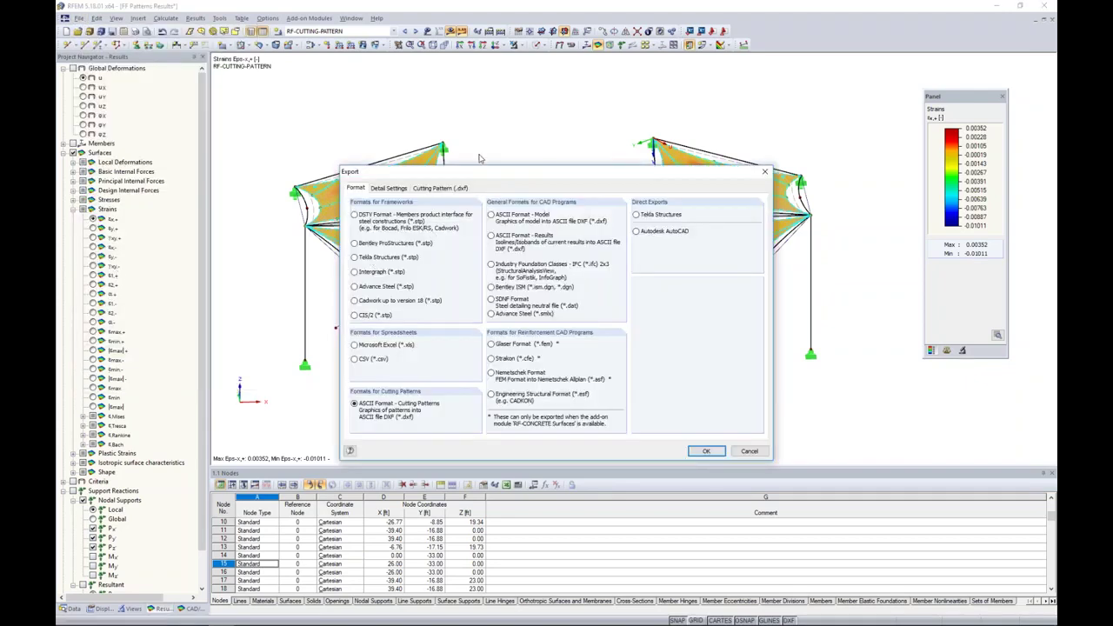
left_click(443, 188)
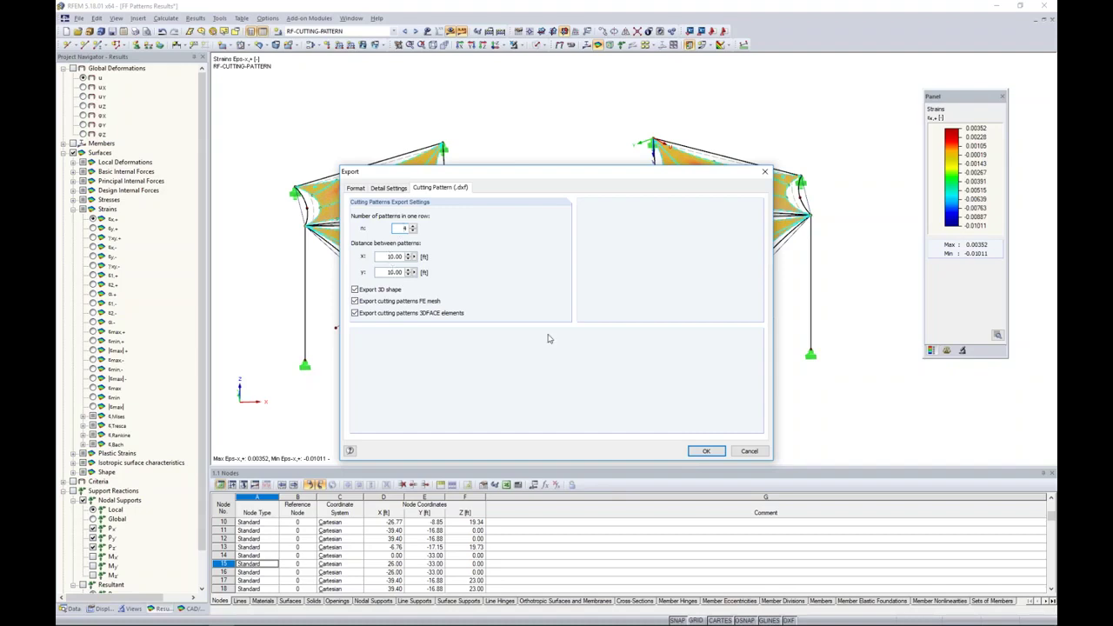
left_click(744, 452)
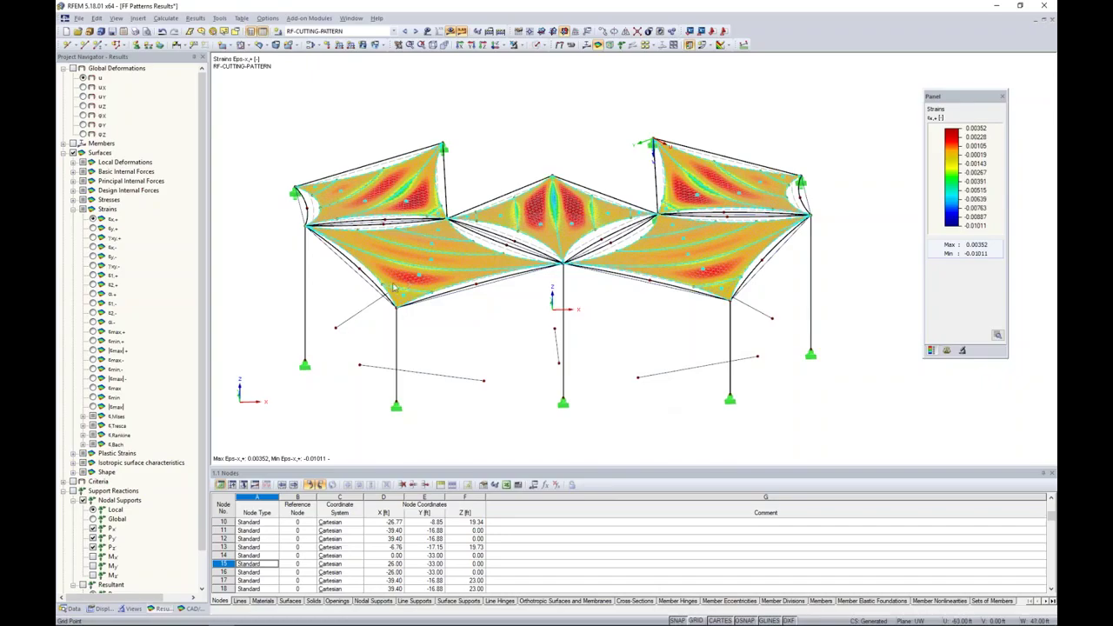
Step: Switch to FF - Patterns Results.dxf in AutoCAD and examine the meshed 3D membrane shape down to a pattern number label
key("super+Tab")
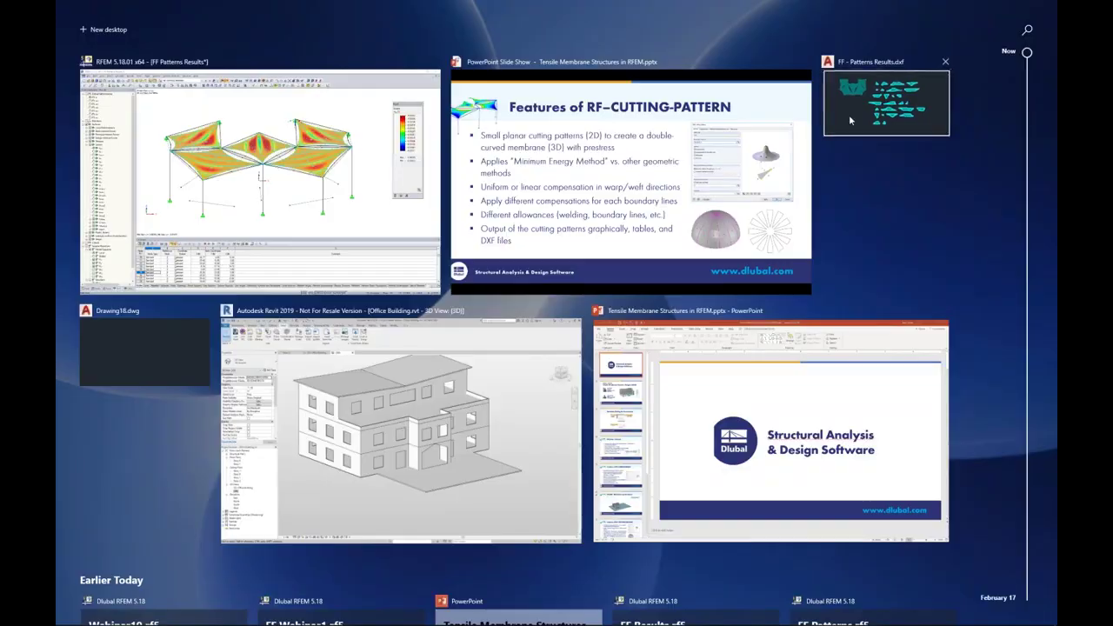
left_click(885, 102)
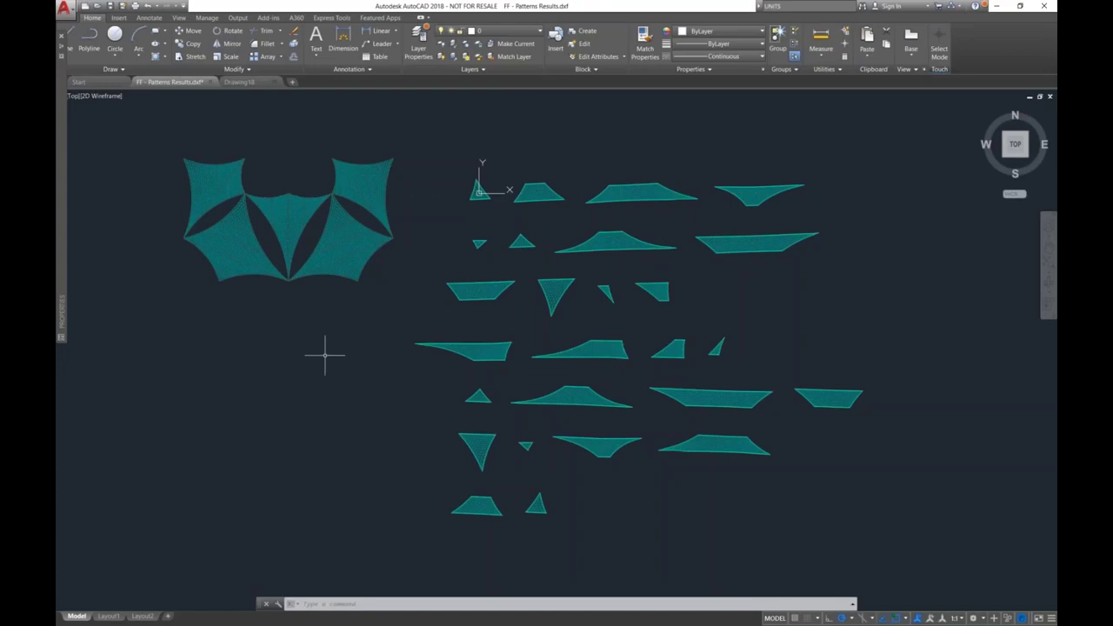
mouse_move(325, 355)
middle_mouse_down("shift")
mouse_move(368, 272)
mouse_move(509, 303)
mouse_move(581, 213)
mouse_move(531, 347)
middle_mouse_up("shift")
scroll(439, 295, "up", 3)
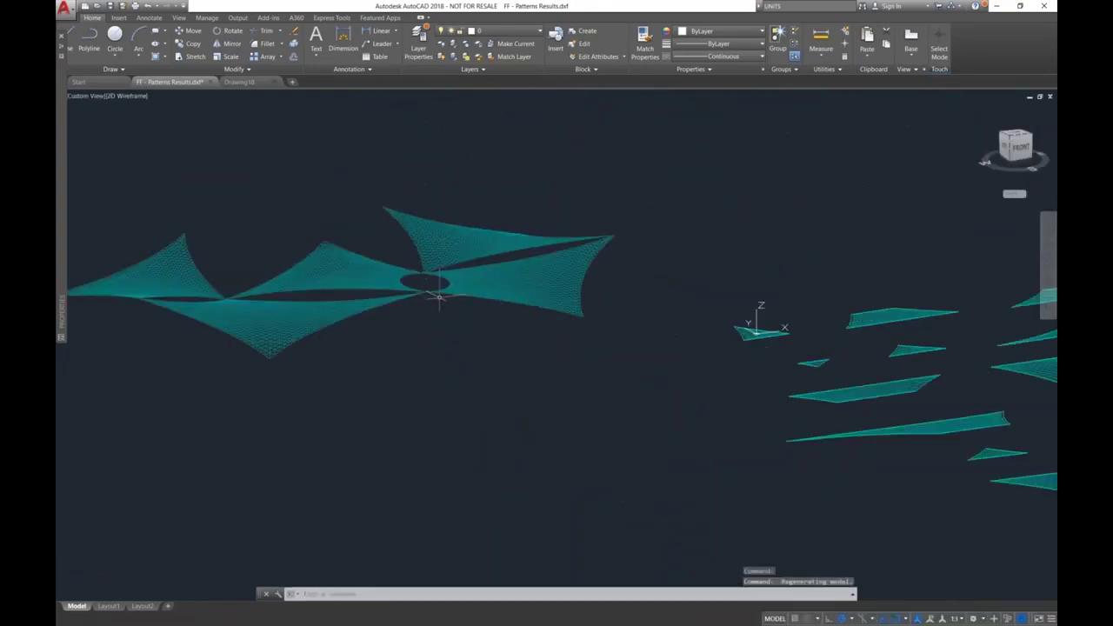
scroll(439, 295, "up", 2)
mouse_move(368, 303)
middle_mouse_down("shift")
mouse_move(441, 352)
mouse_move(600, 358)
middle_mouse_up("shift")
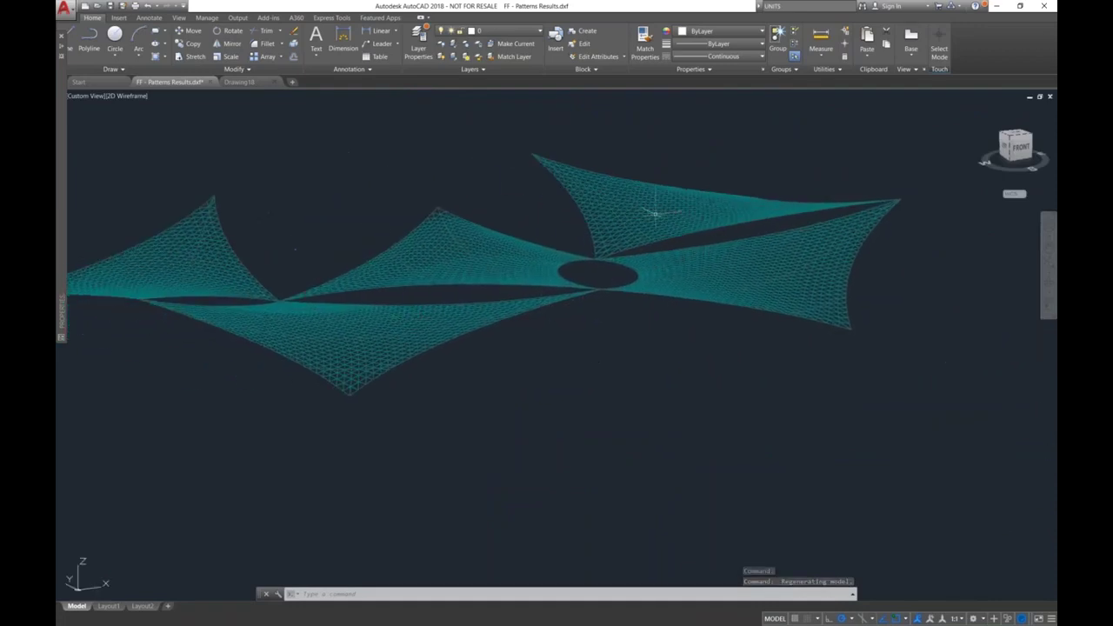
middle_click_drag(721, 323, 580, 322)
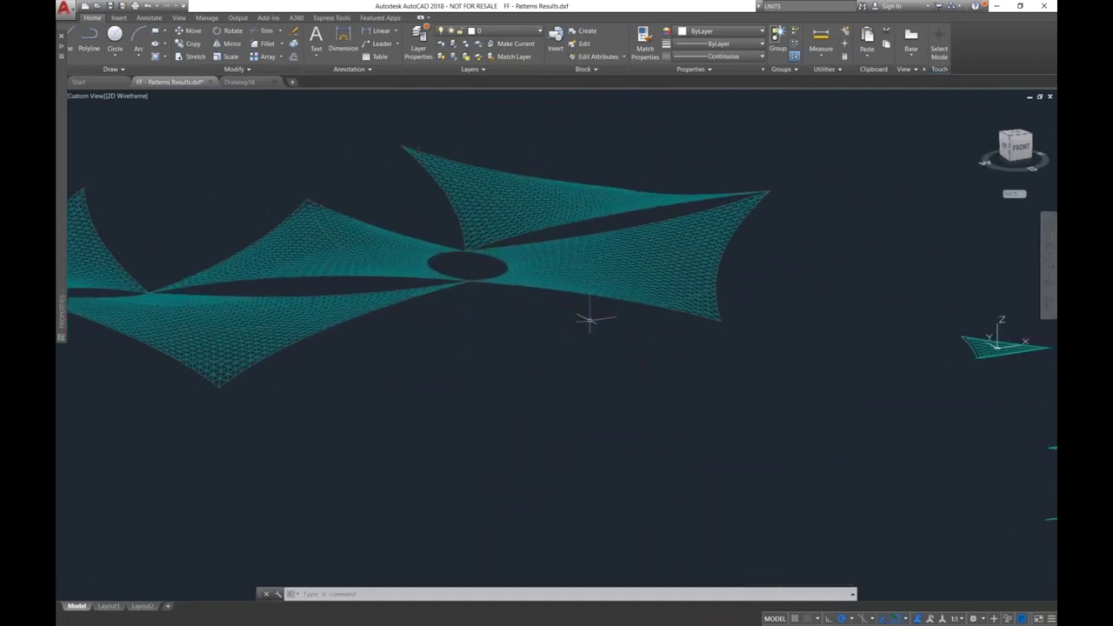
scroll(666, 278, "up", 4)
scroll(576, 286, "up", 5)
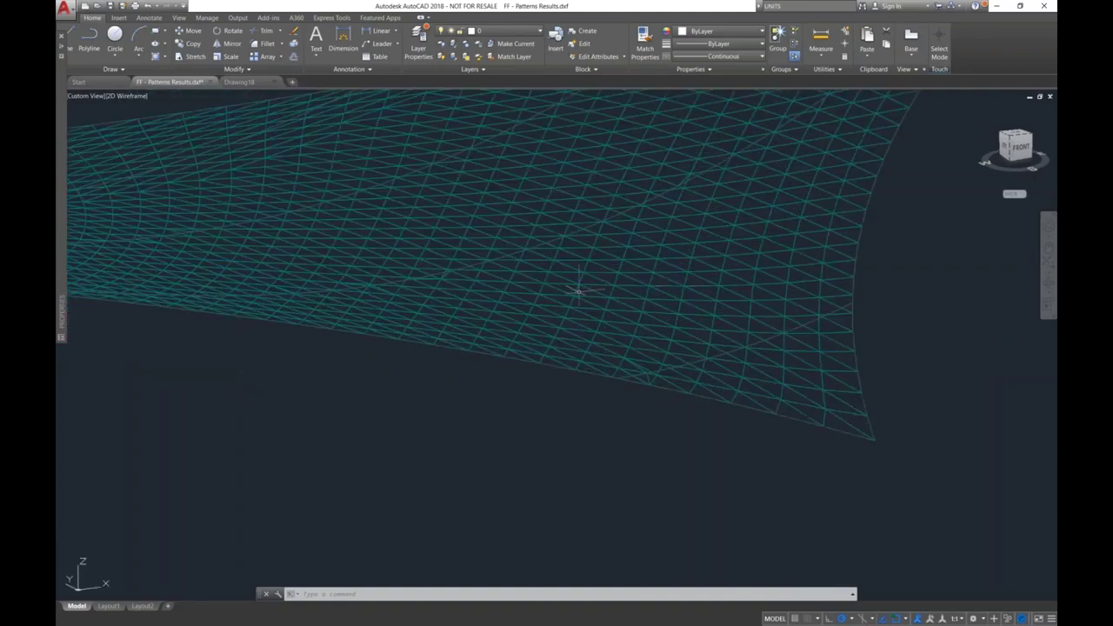
scroll(573, 272, "up", 2)
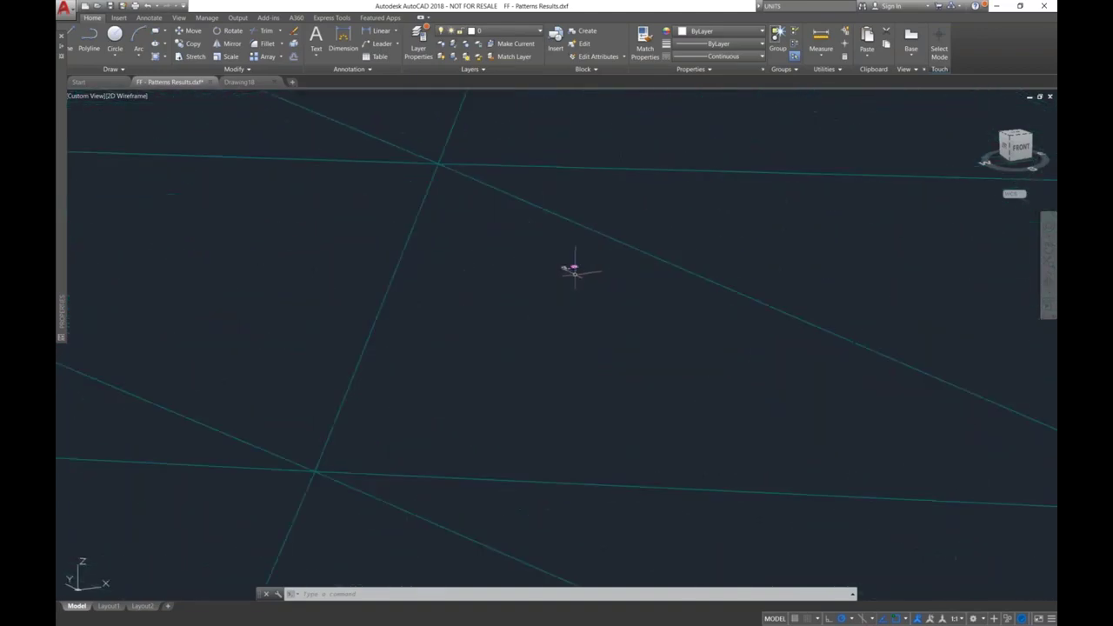
scroll(569, 260, "up", 3)
scroll(577, 260, "up", 2)
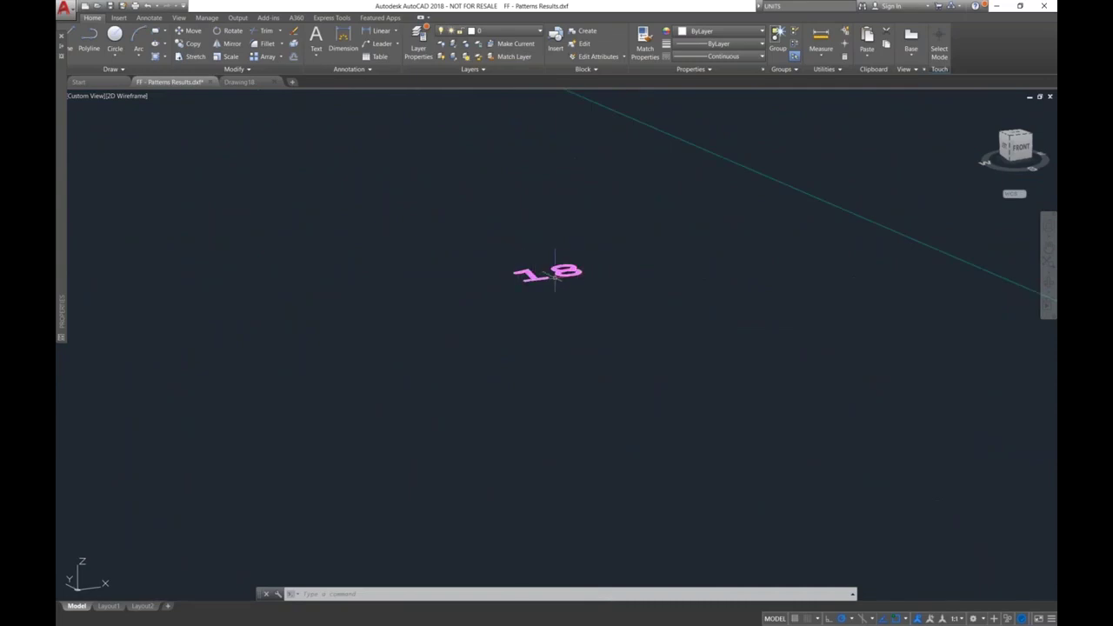
Step: Examine the flattened cutting patterns and their number labels beside the 3D membranes, and switch back to the FF Patterns Results model in RFEM
scroll(554, 274, "down", 8)
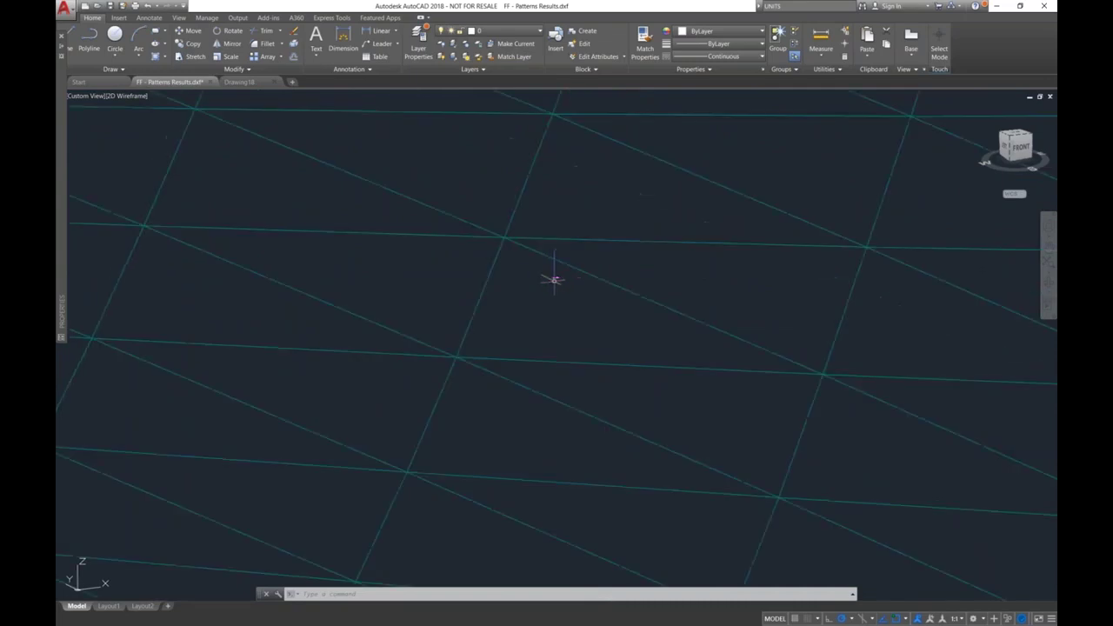
middle_click_drag(675, 310, 248, 313)
middle_click_drag(548, 323, 520, 317, "shift")
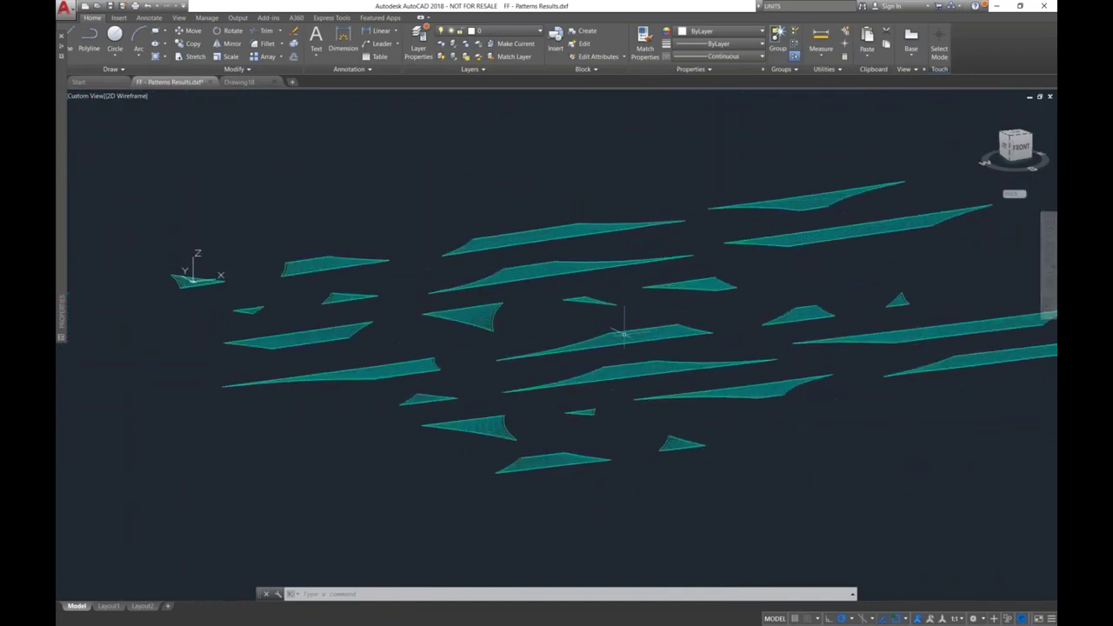
scroll(633, 337, "up", 6)
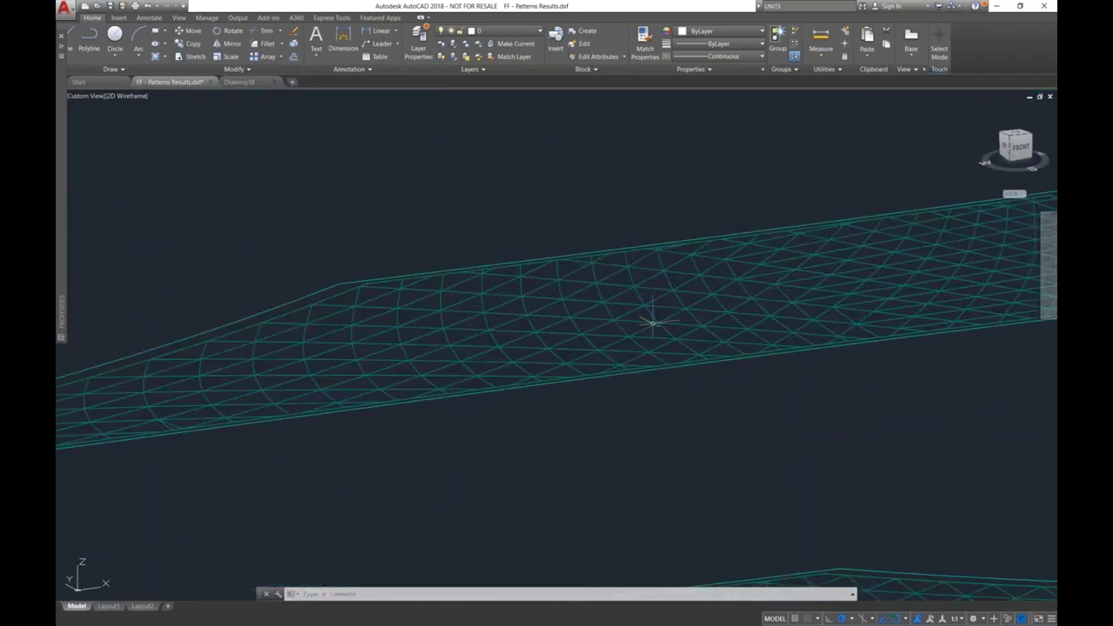
scroll(652, 321, "up", 3)
scroll(457, 333, "up", 5)
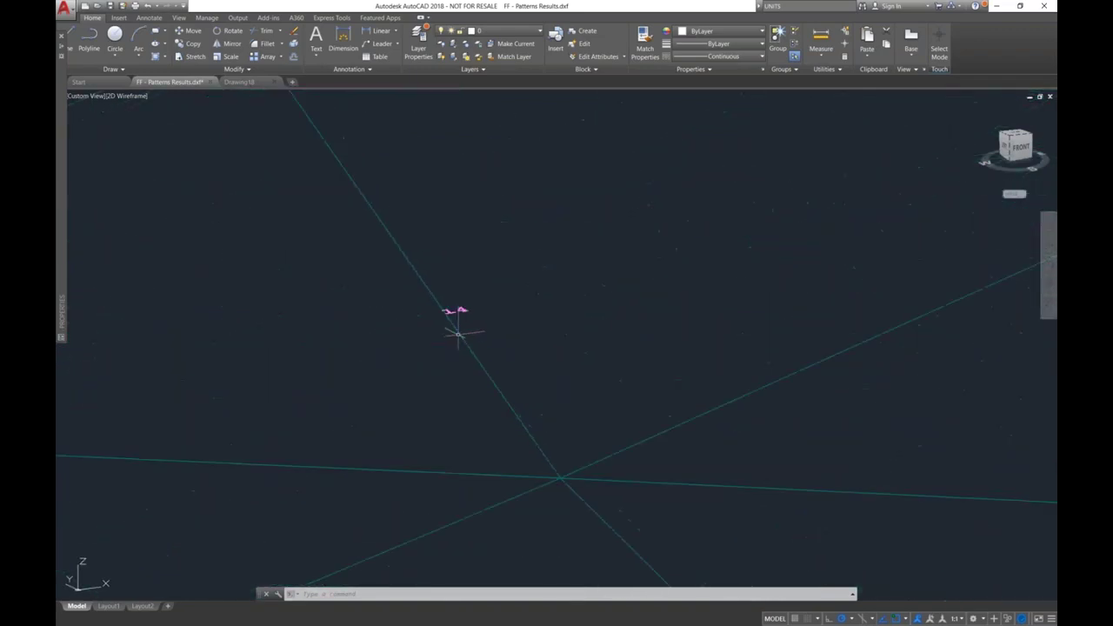
scroll(432, 313, "down", 10)
scroll(464, 323, "down", 8)
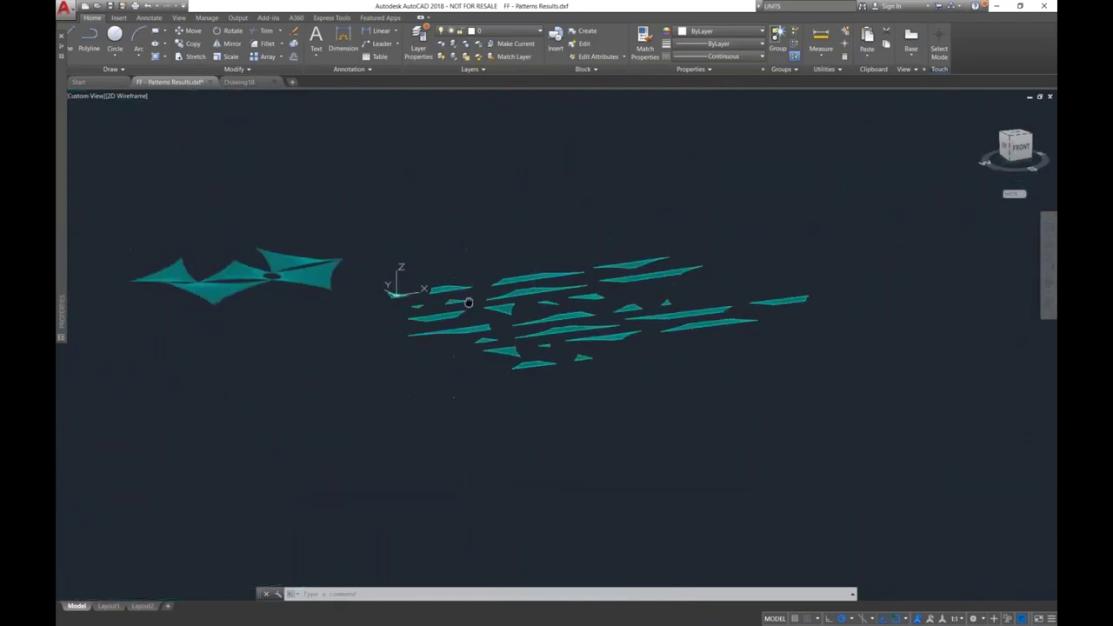
scroll(304, 293, "up", 5)
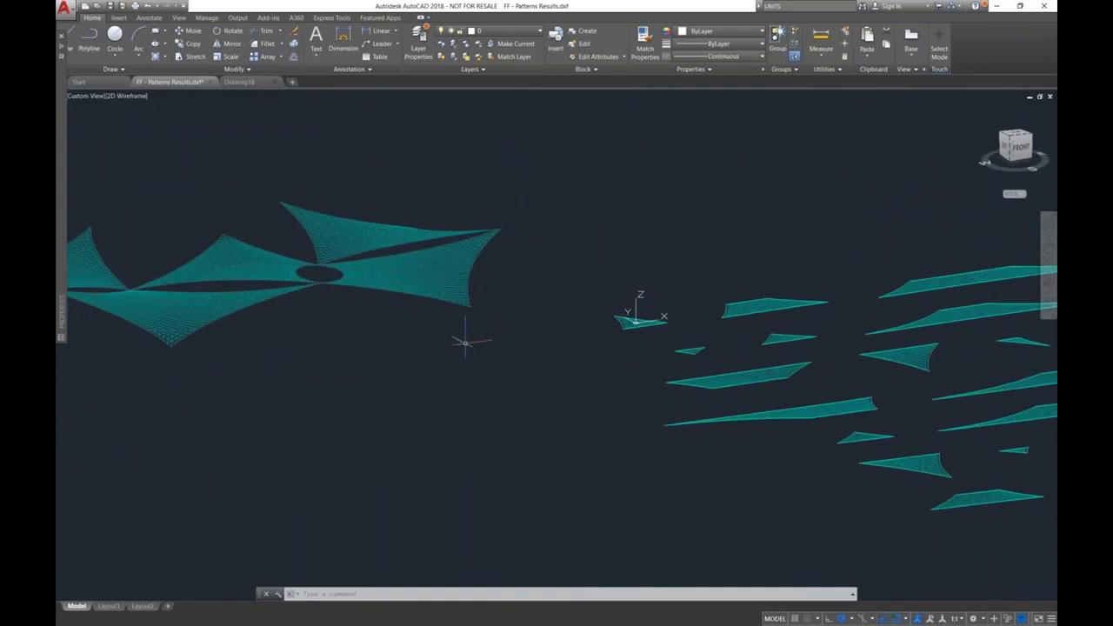
middle_click_drag(753, 402, 606, 383)
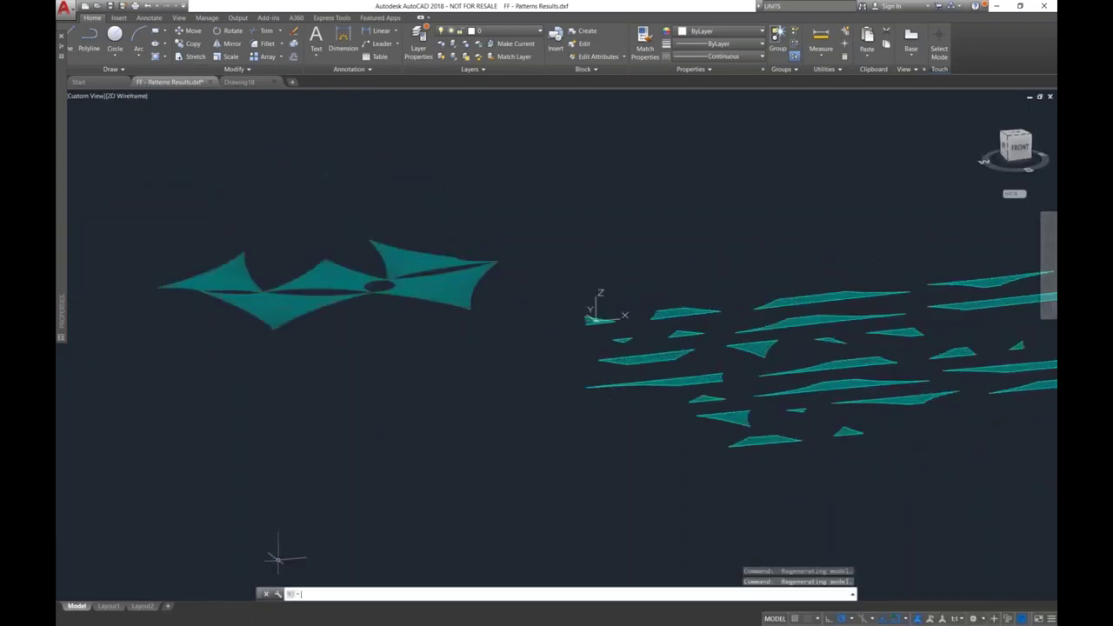
key("super+Tab")
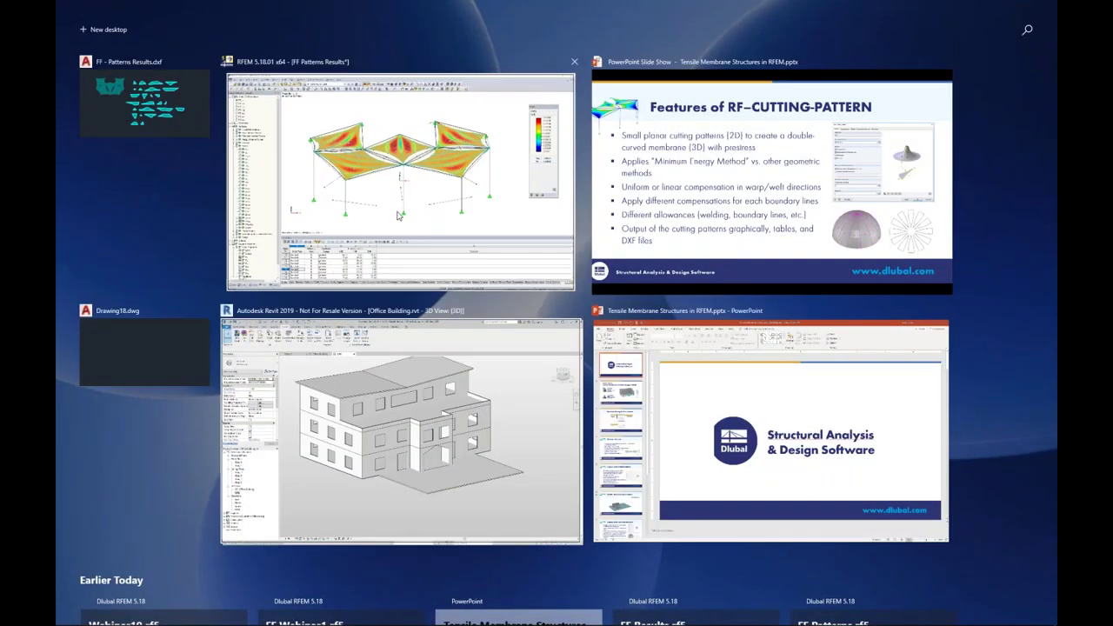
left_click(398, 214)
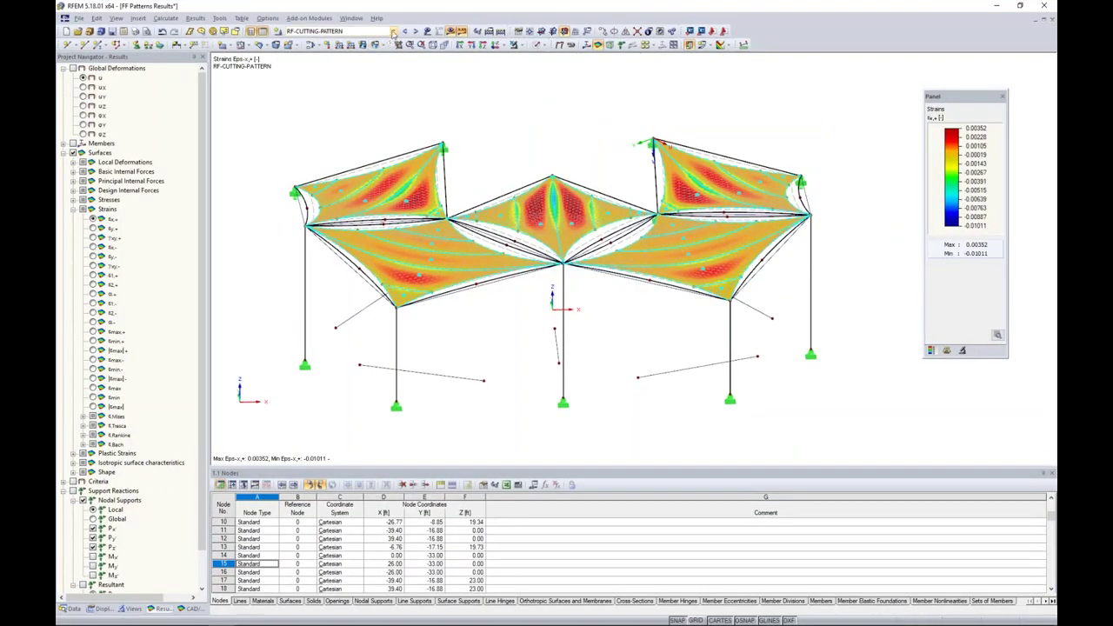
Step: Display the global deformations u for load combination CO1: 1.6L instead of the cutting pattern strains
left_click(392, 30)
left_click(435, 92)
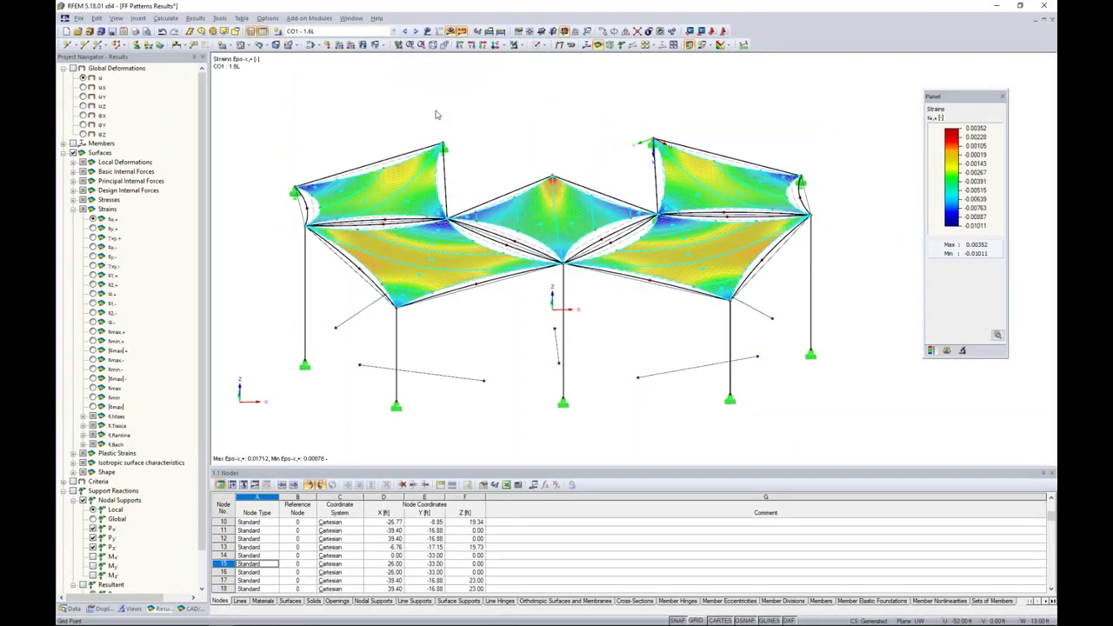
left_click(74, 68)
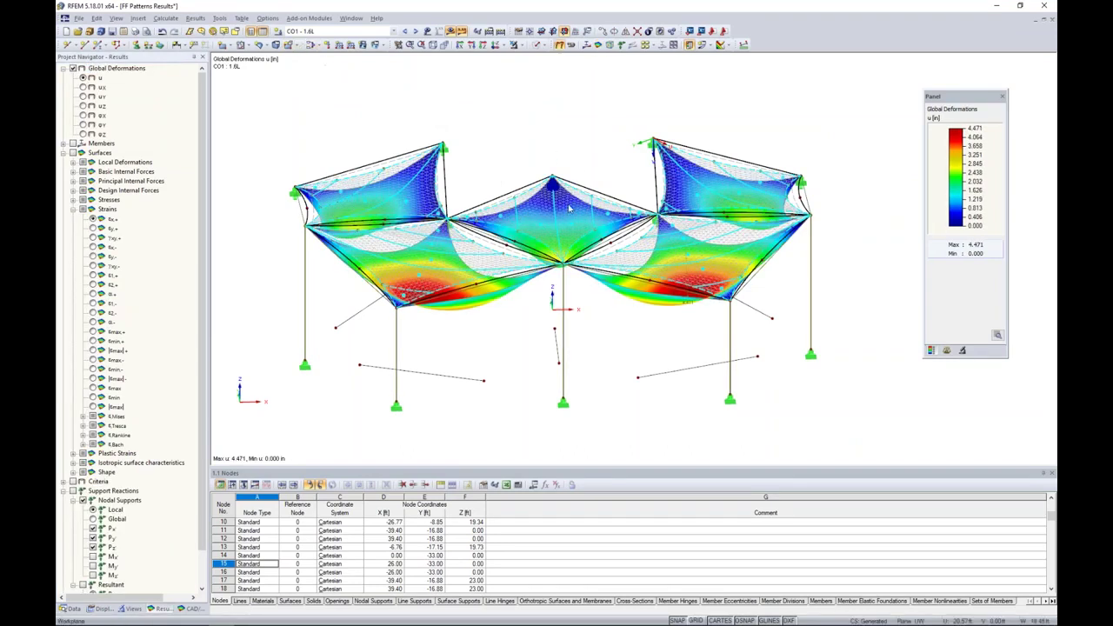
Step: Reduce the deformation display factor to 6 and examine the deformed canopy in 3D
left_click(961, 351)
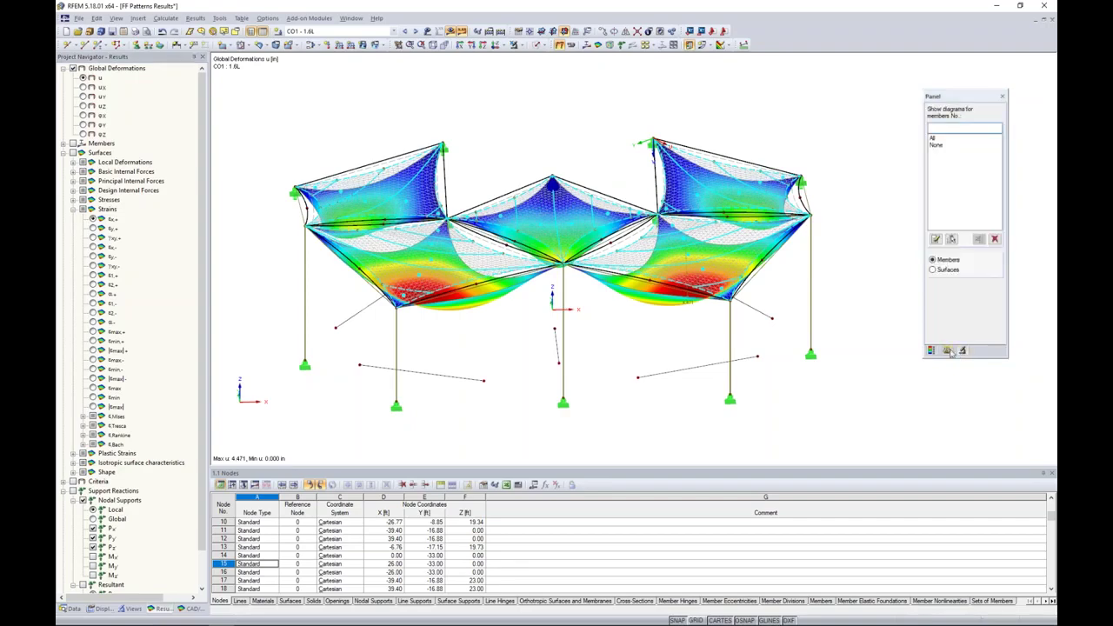
left_click(948, 350)
left_click(959, 133)
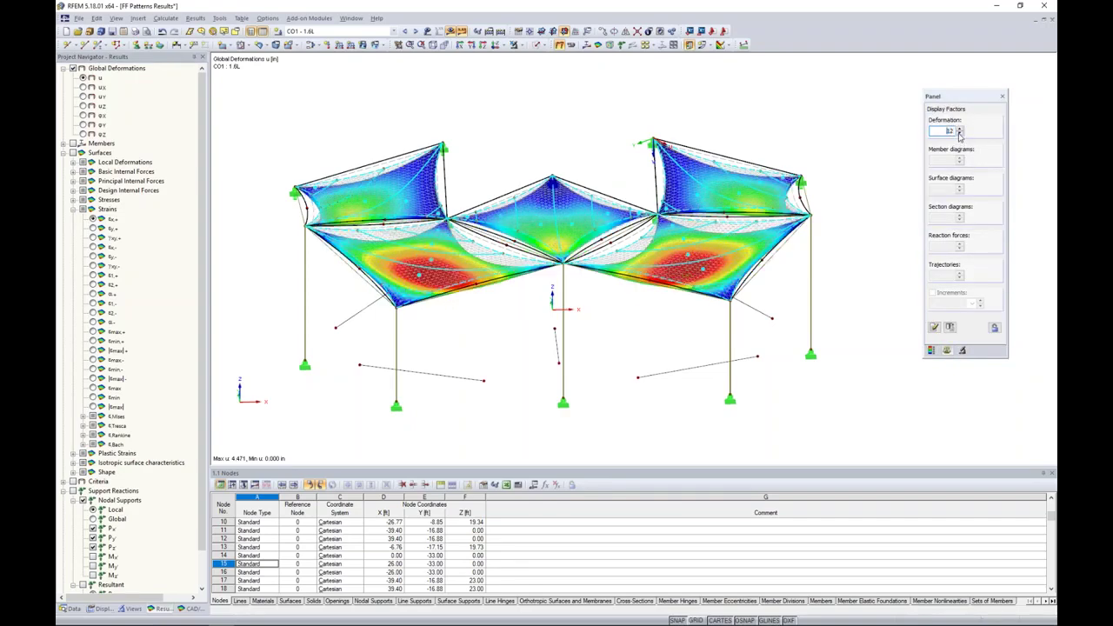
left_click(960, 133)
middle_click_drag(865, 293, 898, 209, "ctrl")
middle_click_drag(824, 144, 633, 370)
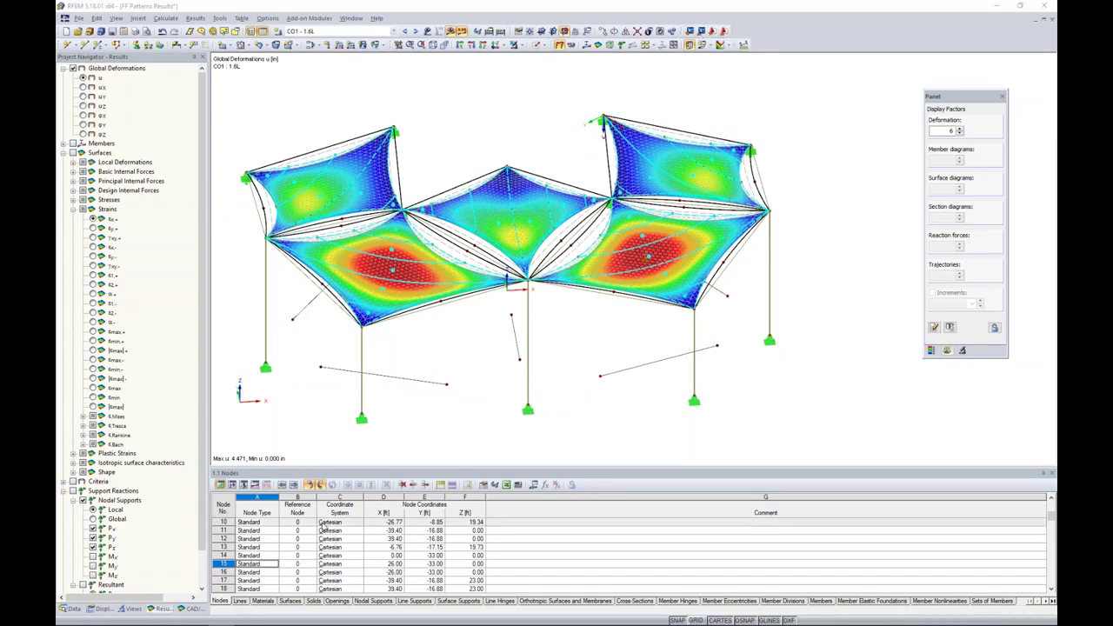
Step: Switch to AutoCAD, make the empty Drawing18 the active drawing, and return to the RFEM model
key("super+Tab")
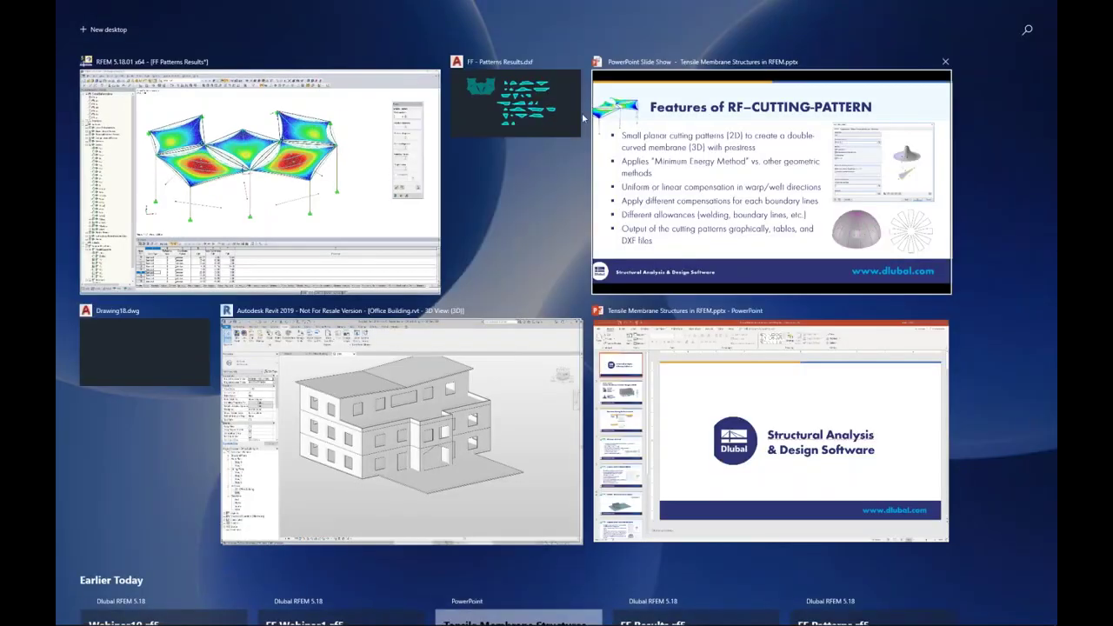
left_click(581, 112)
left_click(246, 87)
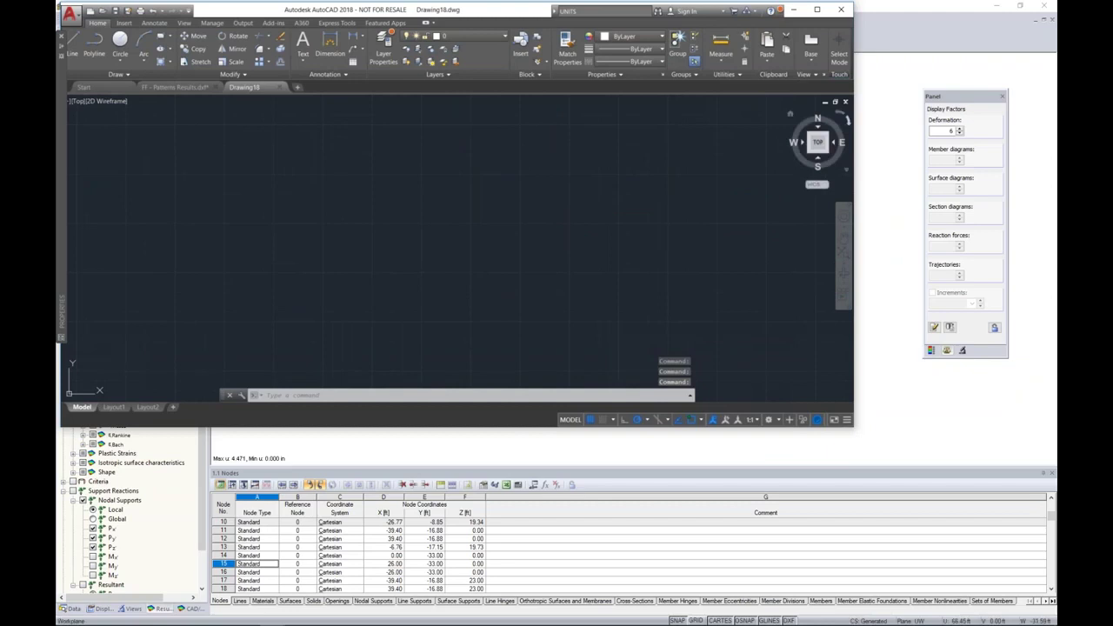
left_click(930, 440)
Step: Export the deformed canopy results directly to AutoCAD, overwriting the existing model, including deformed shape, FE mesh and 3DFACE elements, with an explicit unit selection
left_click(723, 32)
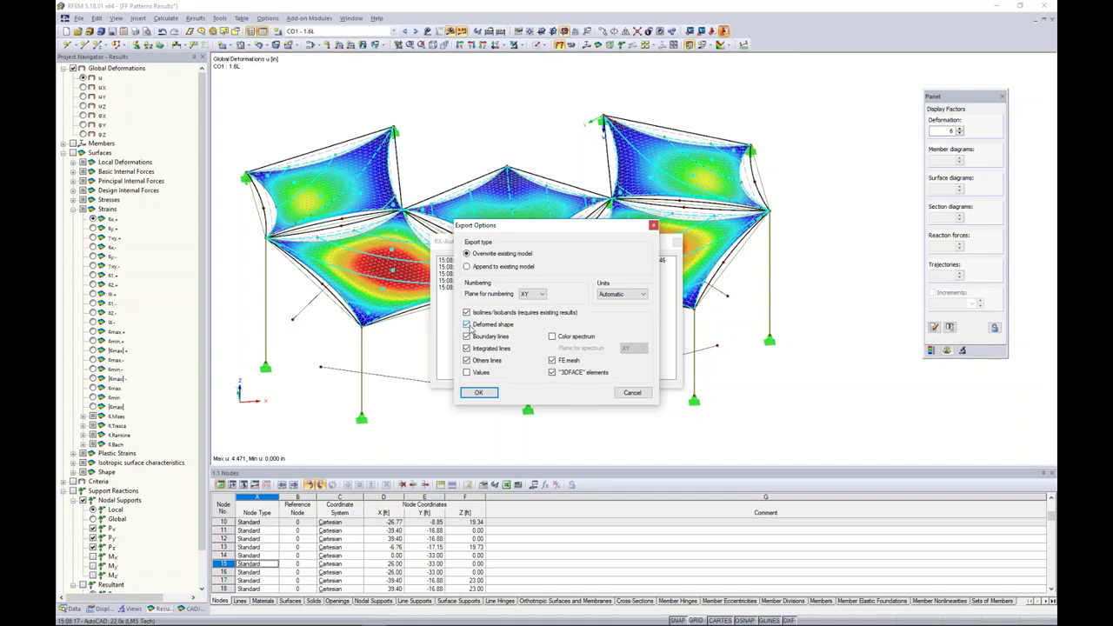
left_click(600, 297)
left_click(607, 350)
left_click(493, 392)
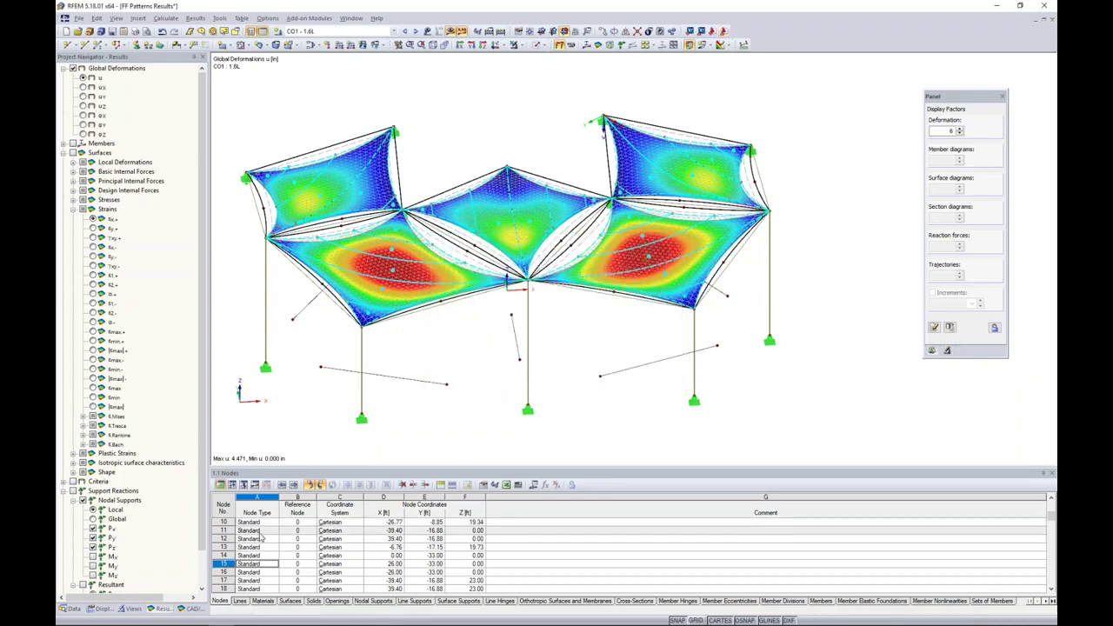
Step: Switch to AutoCAD, bring up the exported canopy in Drawing18 and maximize the window
key("super+Tab")
left_click(475, 113)
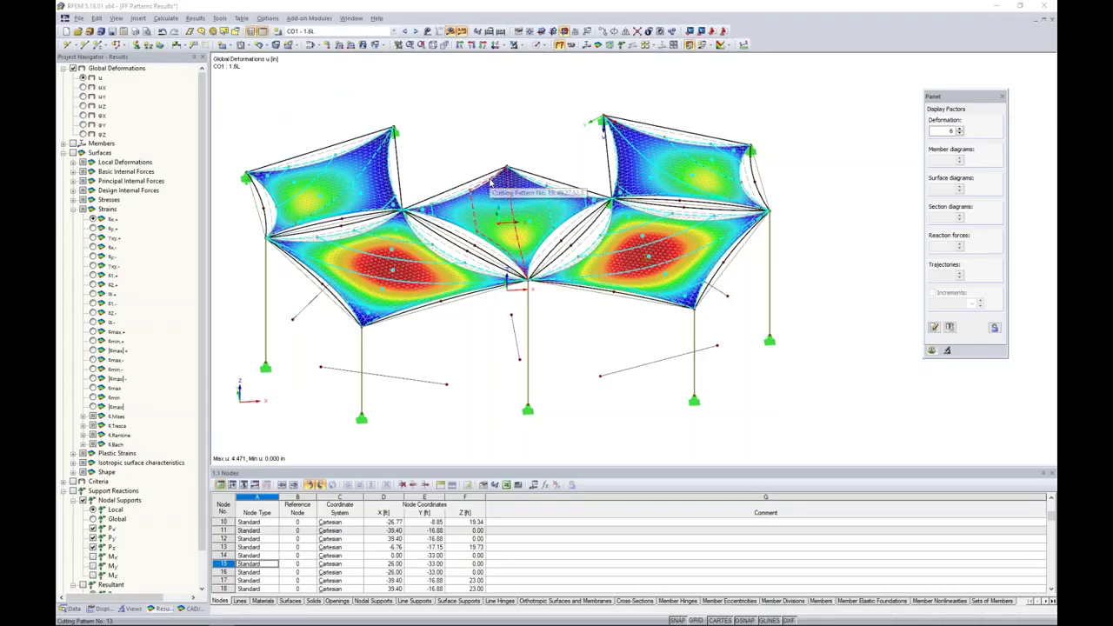
key("super+Tab")
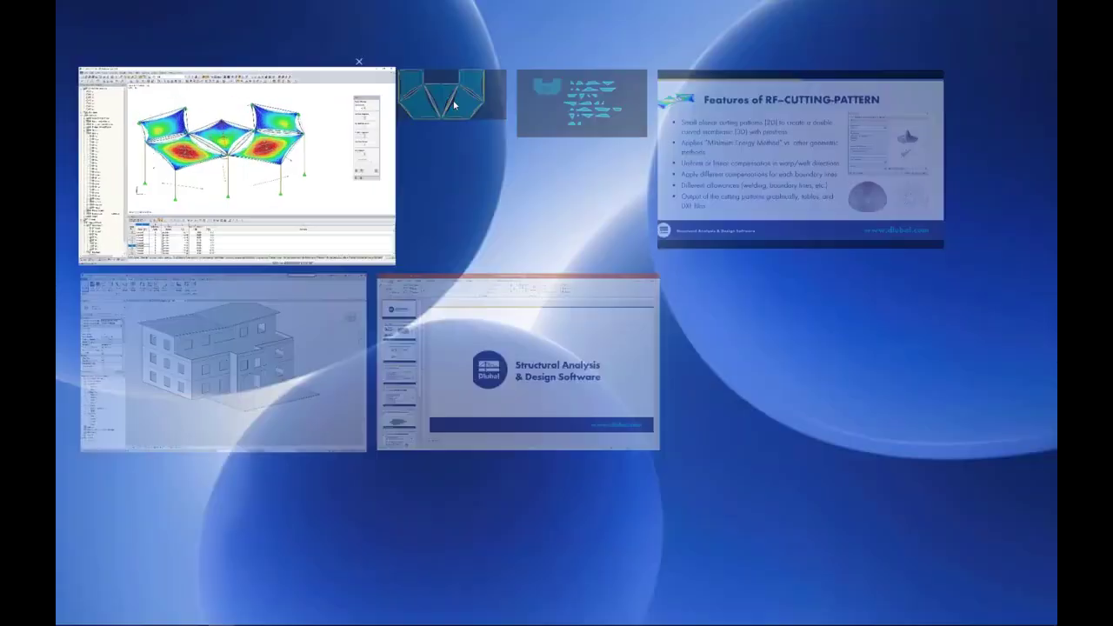
left_click(453, 105)
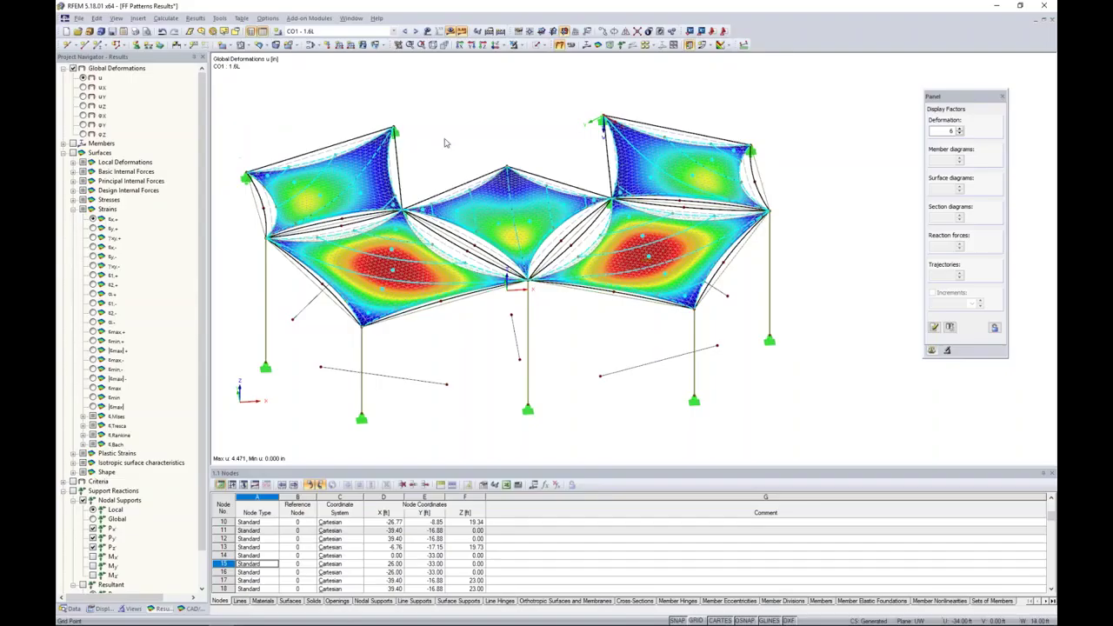
key("super+Tab")
left_click(575, 106)
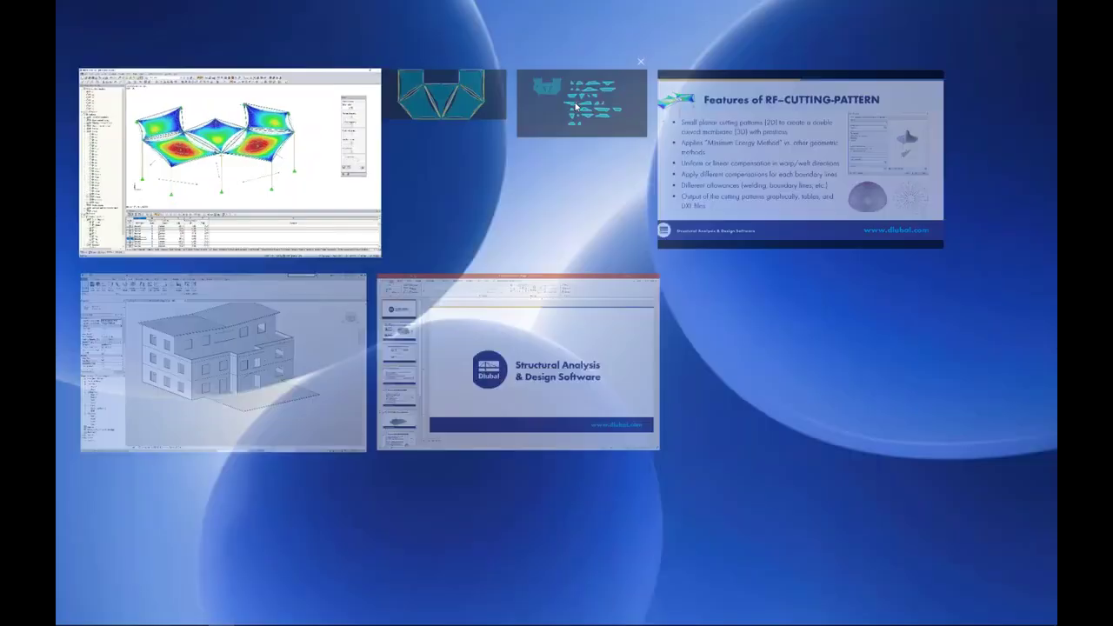
key("super+Tab")
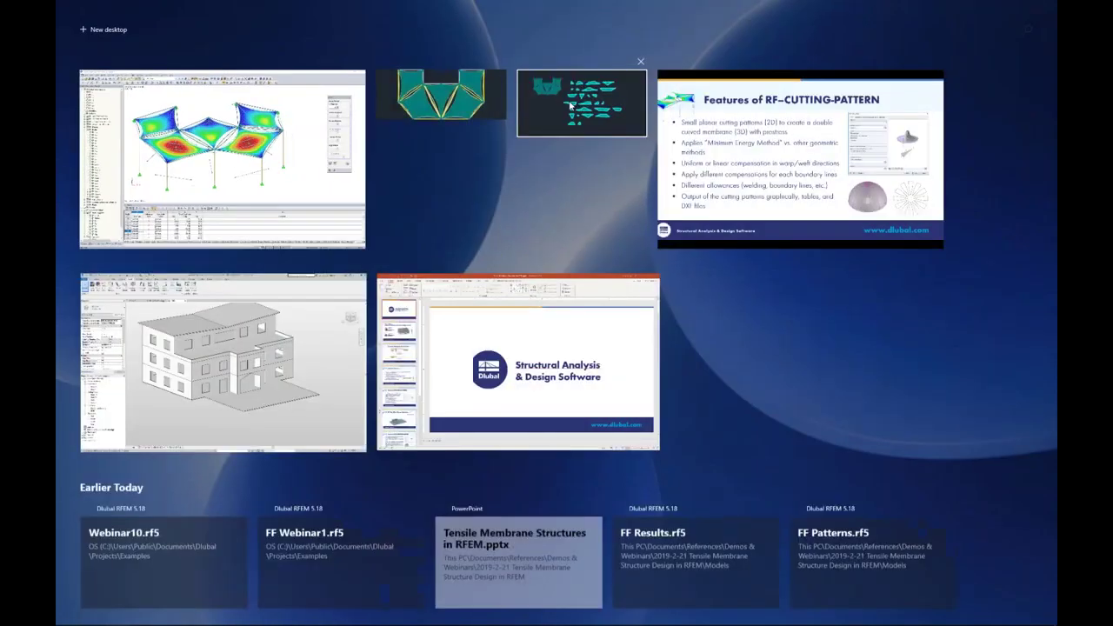
left_click(572, 103)
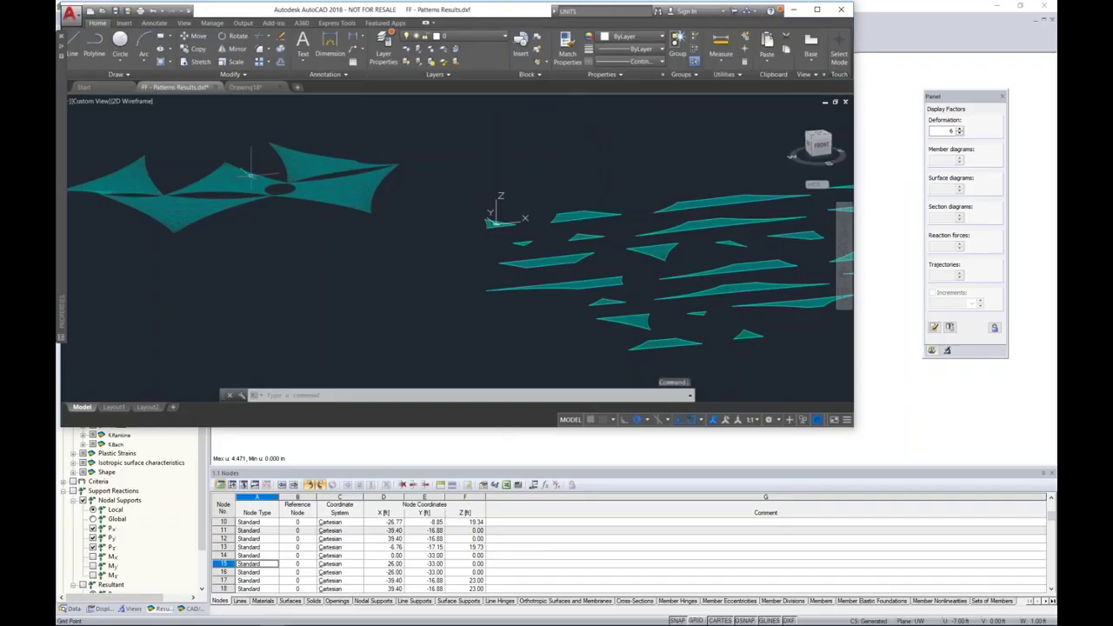
left_click(245, 87)
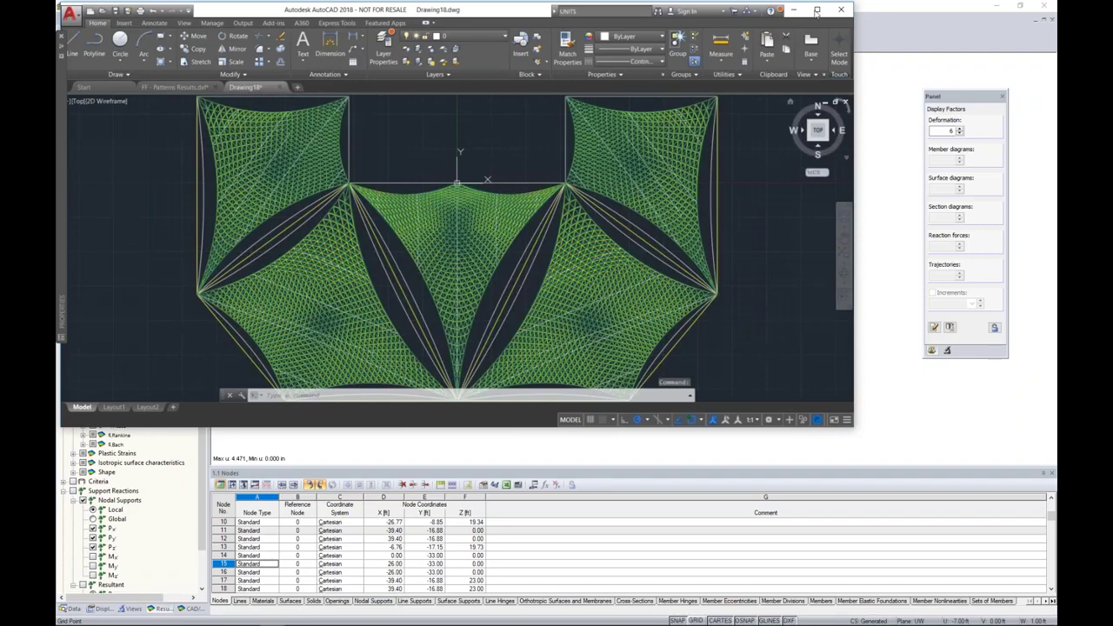
left_click(816, 10)
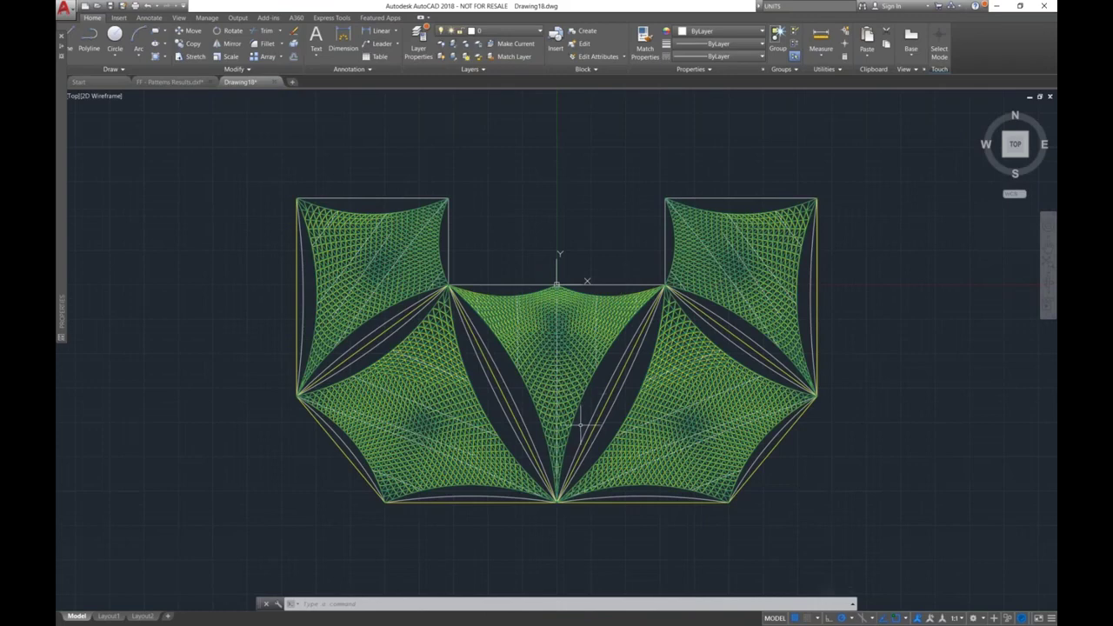
Step: Turn the exported canopy to a 3D view showing all membranes and columns, and set the visual style to Shaded
middle_click_drag(587, 281, 716, 353, "shift")
middle_click_drag(637, 467, 657, 377)
scroll(658, 378, "up", 4)
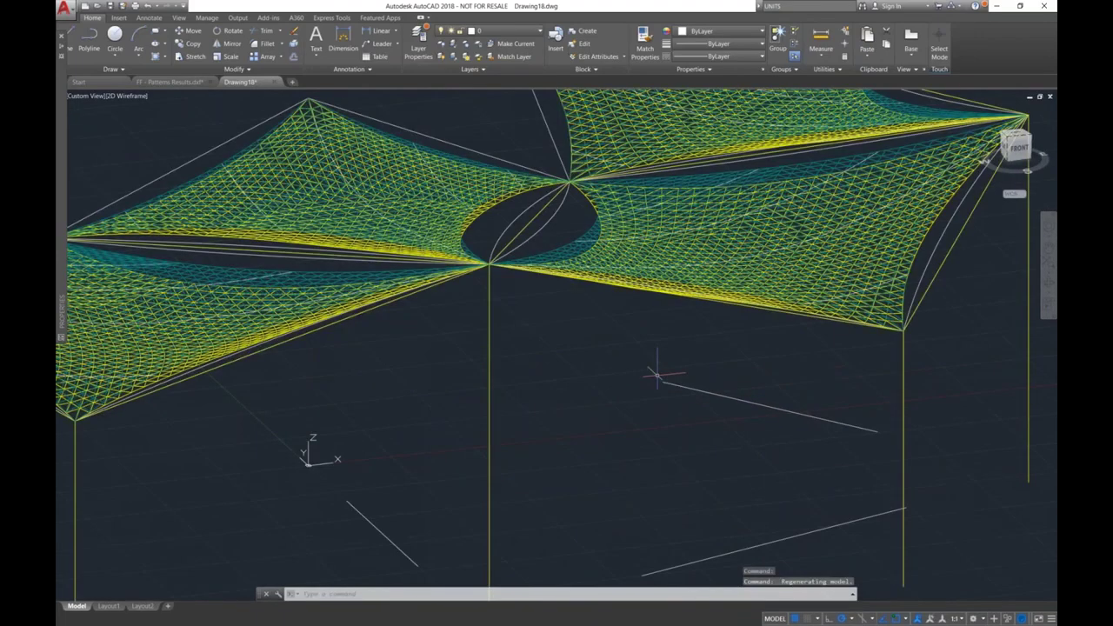
scroll(657, 377, "down", 3)
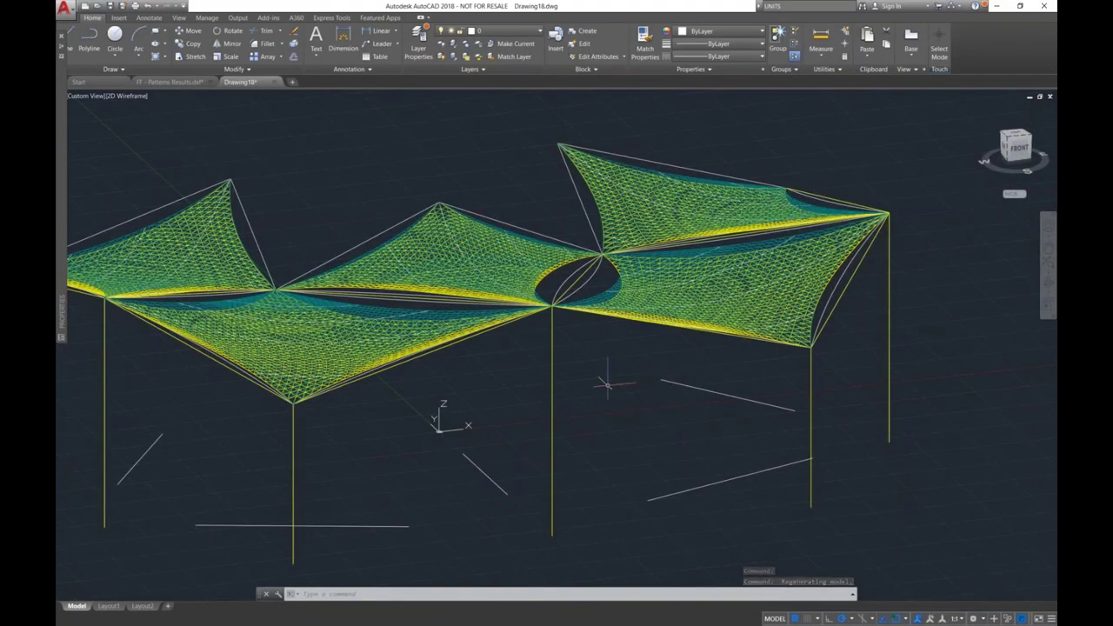
middle_click_drag(606, 383, 726, 389)
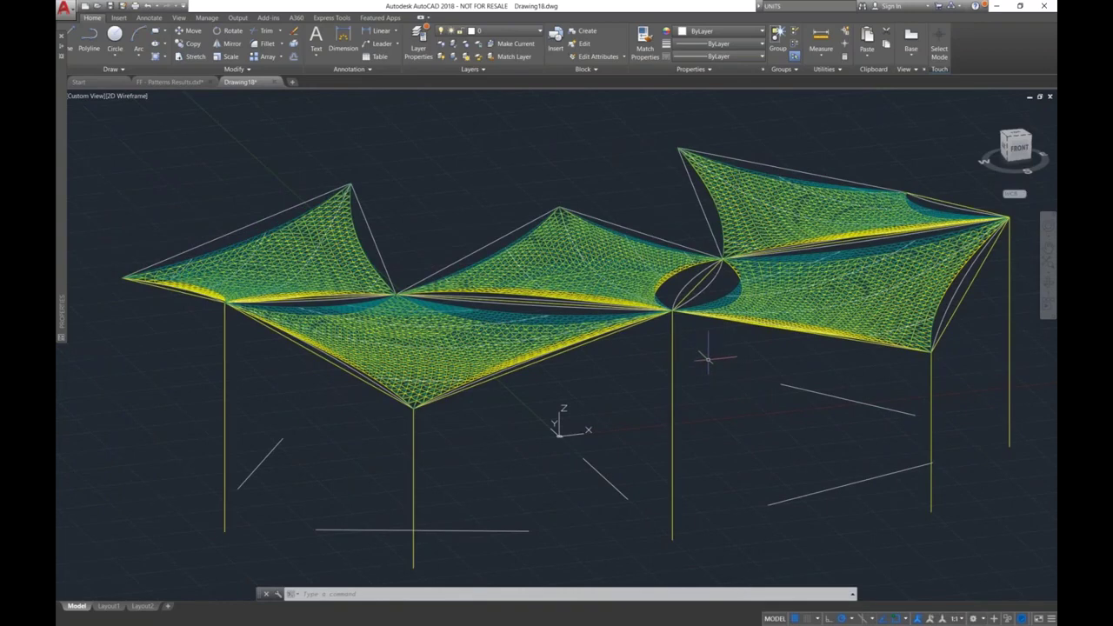
left_click(130, 98)
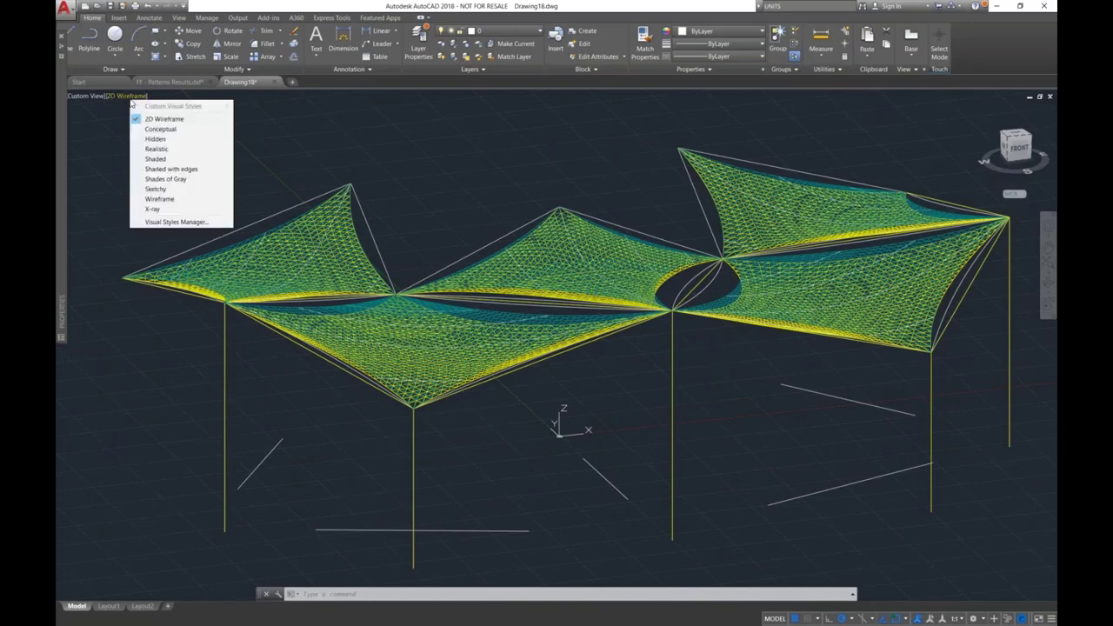
left_click(161, 159)
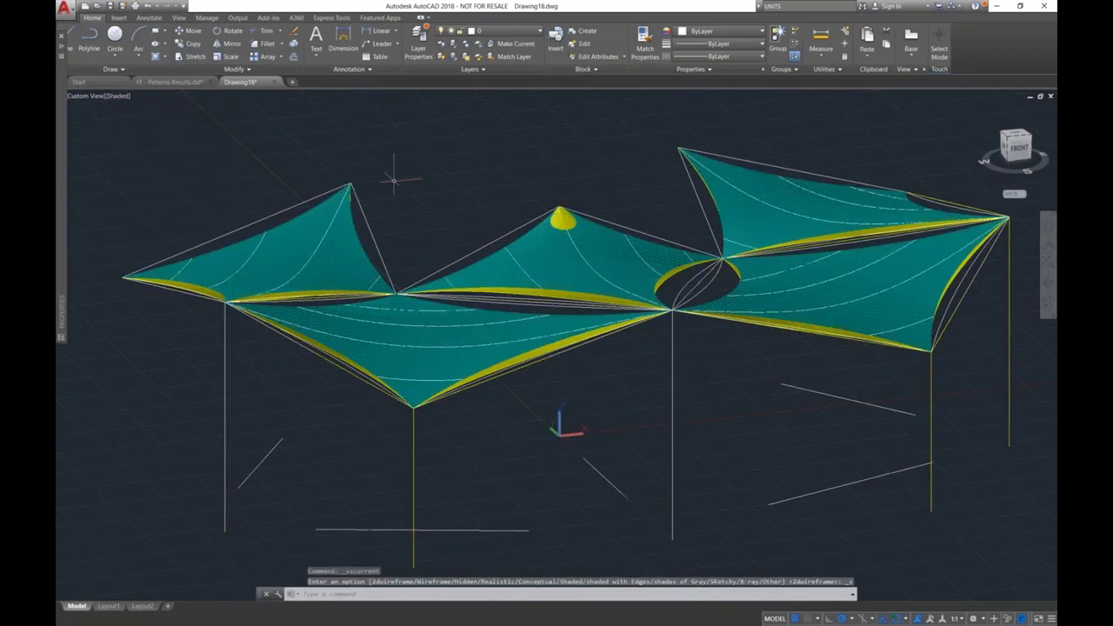
Step: Turn off the undeformed mesh layers DL_FE_MESH_CELLS_1 through DL_FE_MESH_CELLS_5
left_click(491, 30)
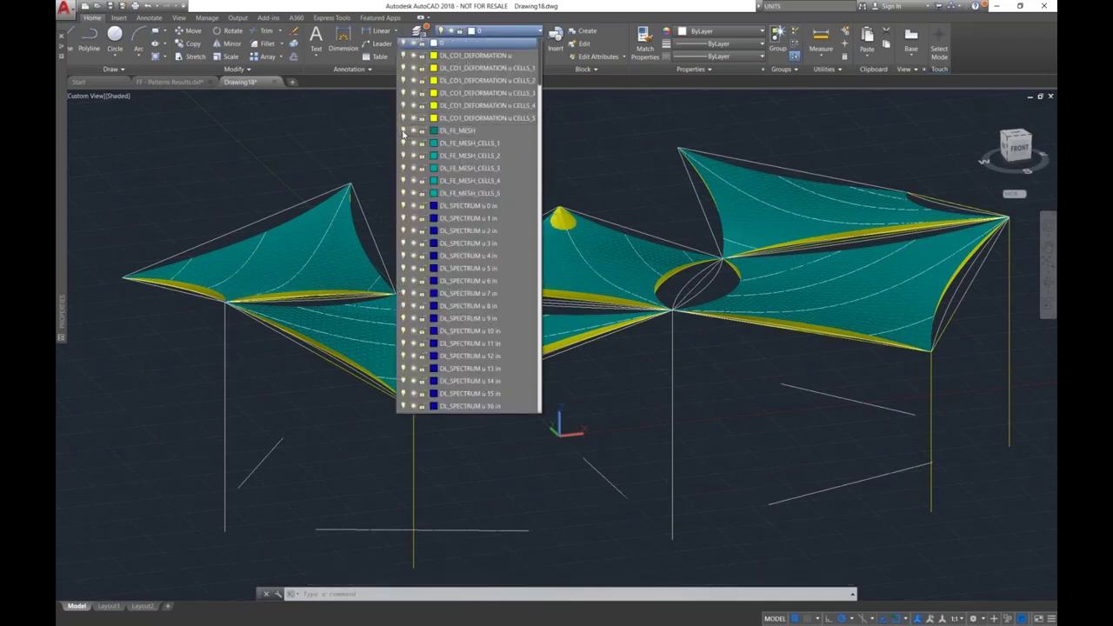
left_click(402, 143)
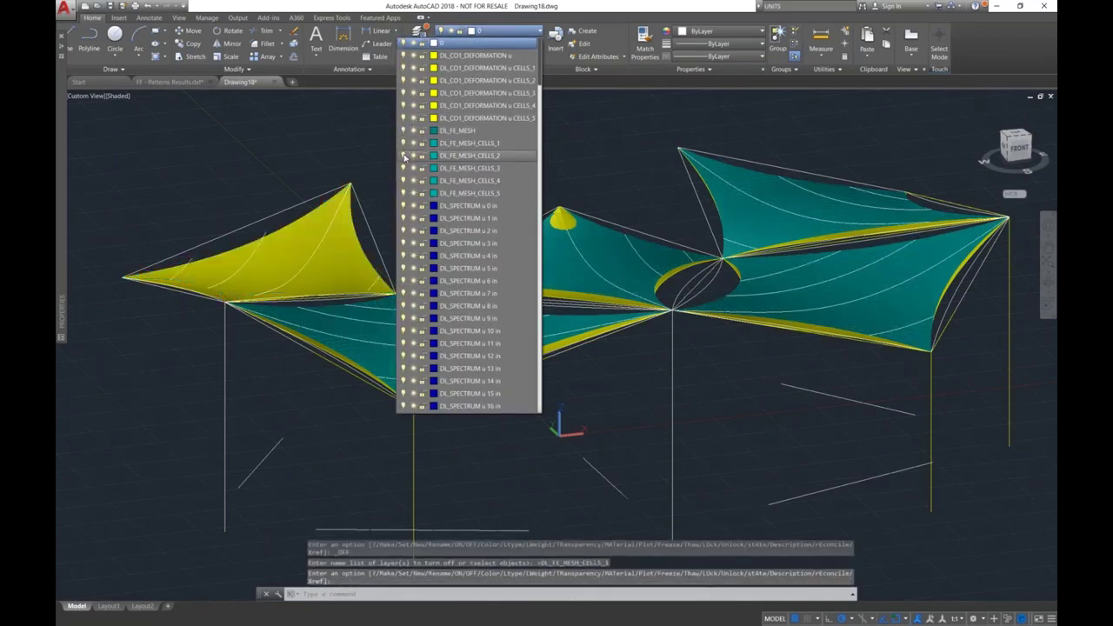
left_click(403, 179)
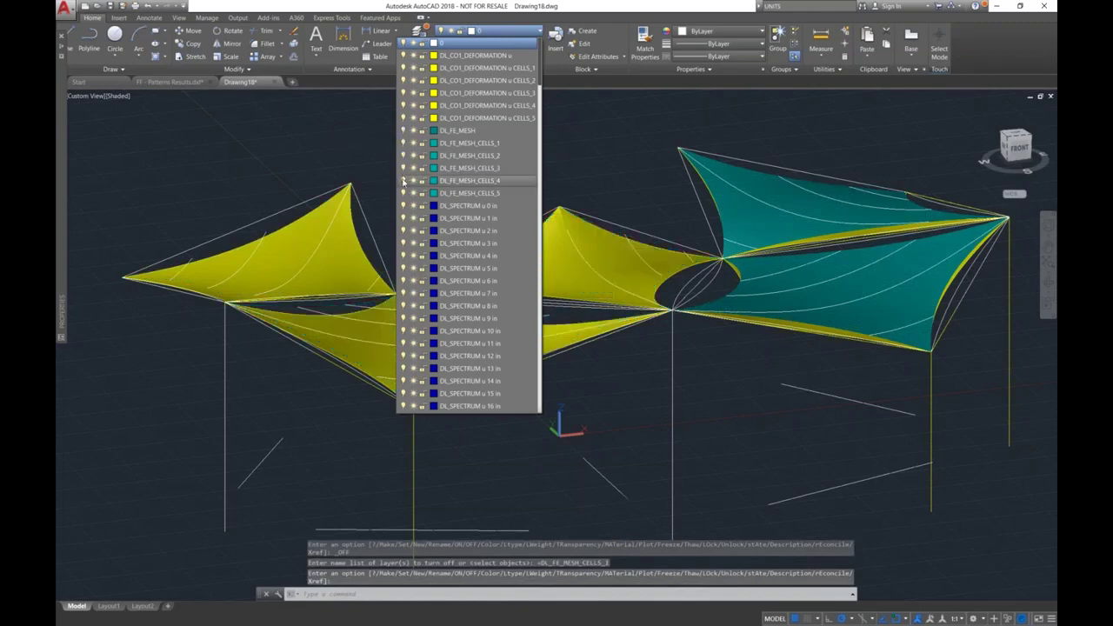
left_click(403, 192)
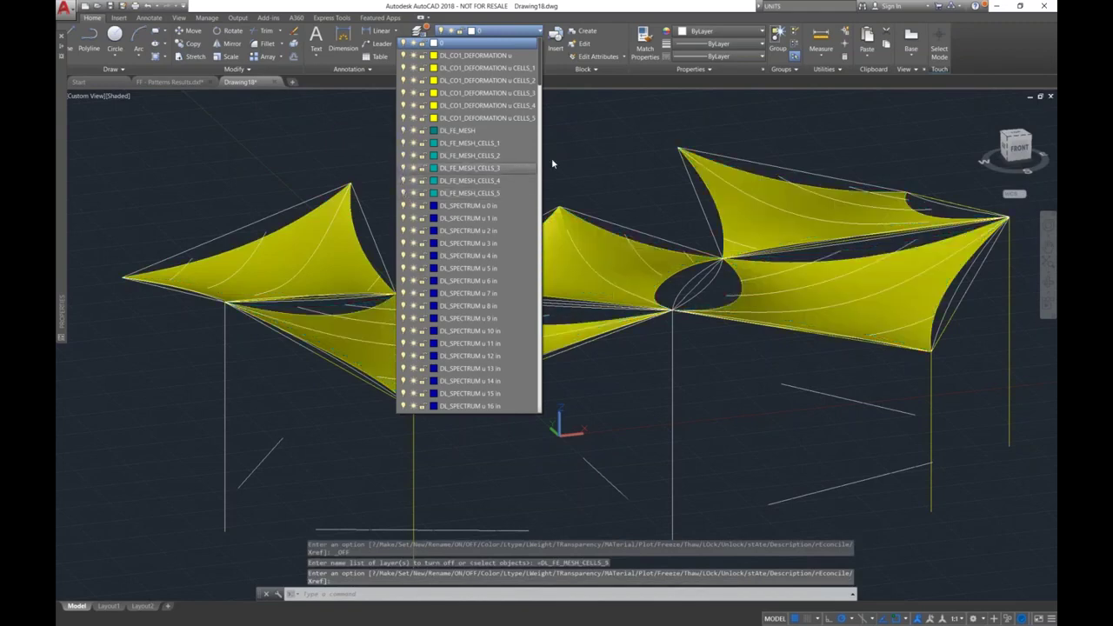
Step: Turn off the DL_TOPOLOGY layer and orbit around the deformed canopy
scroll(520, 183, "down", 5)
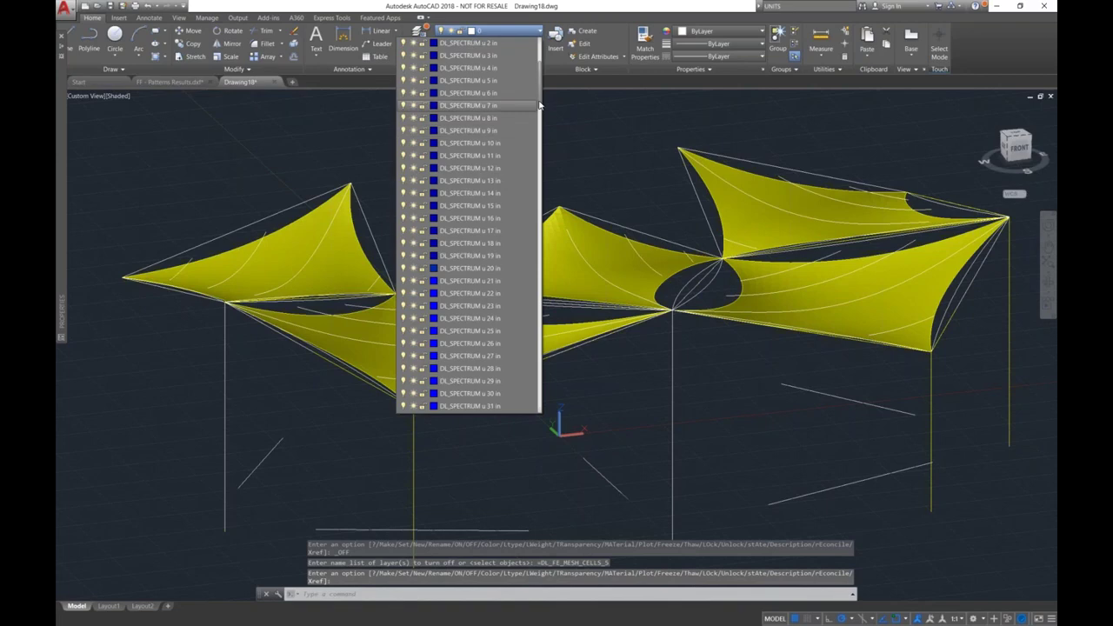
scroll(425, 406, "down", 20)
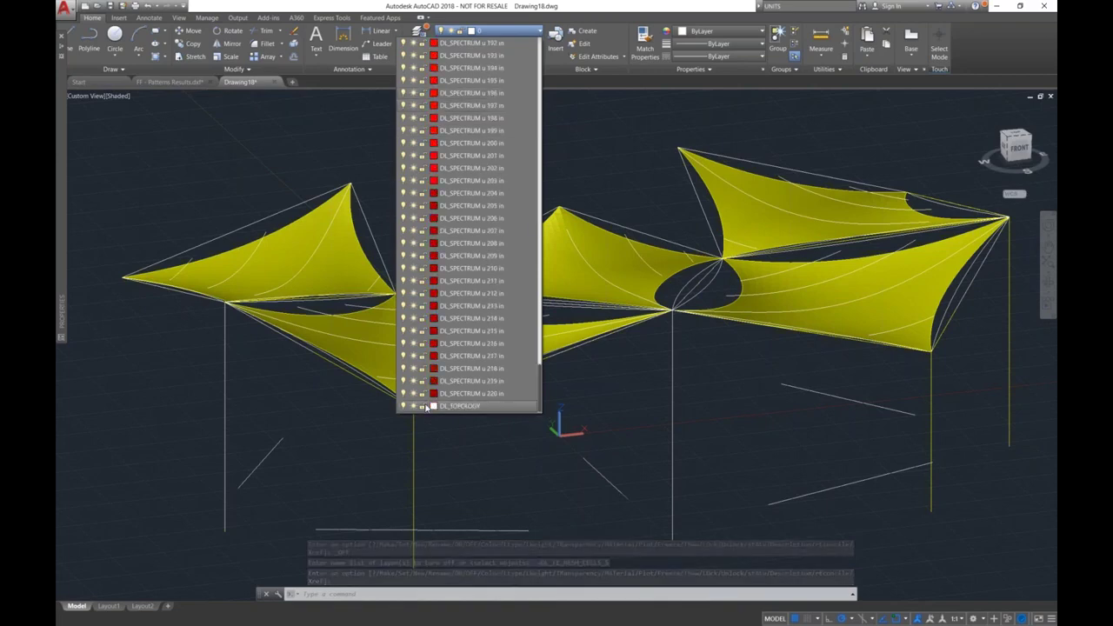
left_click(403, 406)
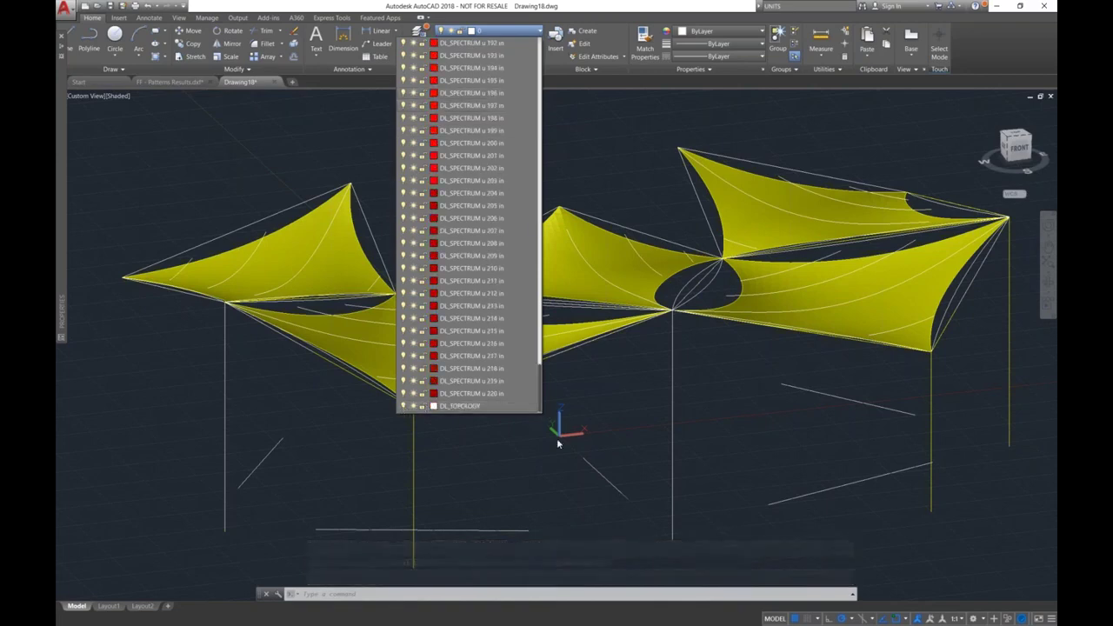
left_click(628, 403)
middle_click_drag(622, 401, 569, 374, "shift")
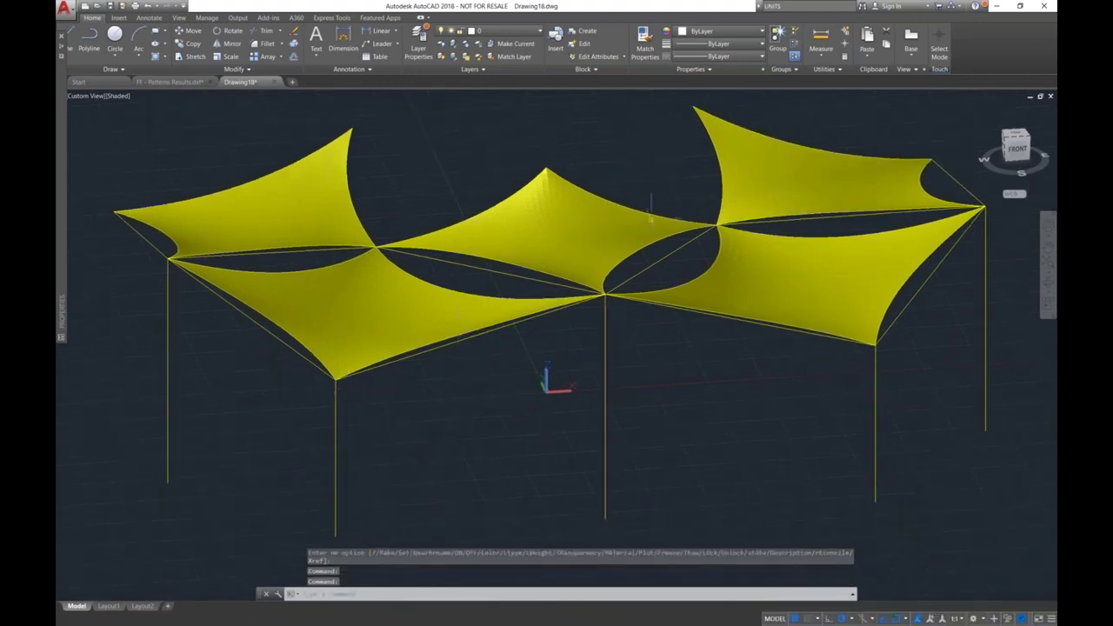
Step: Review saving the drawing as an AutoCAD 2018 DXF file, leaving without saving
left_click(70, 11)
key("Escape")
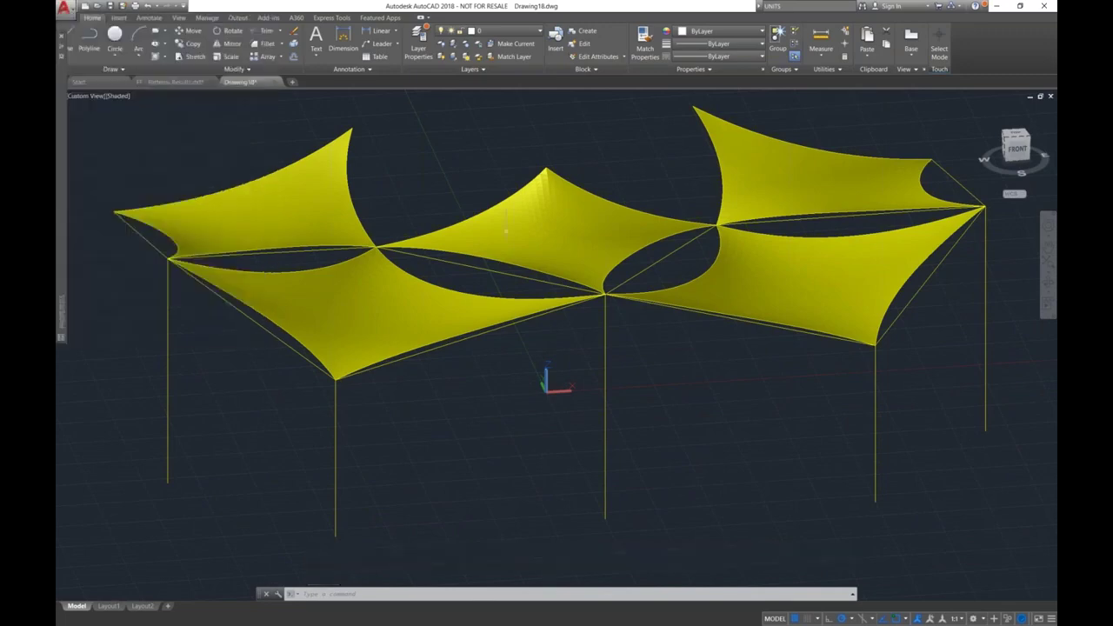
key("ctrl+shift+s")
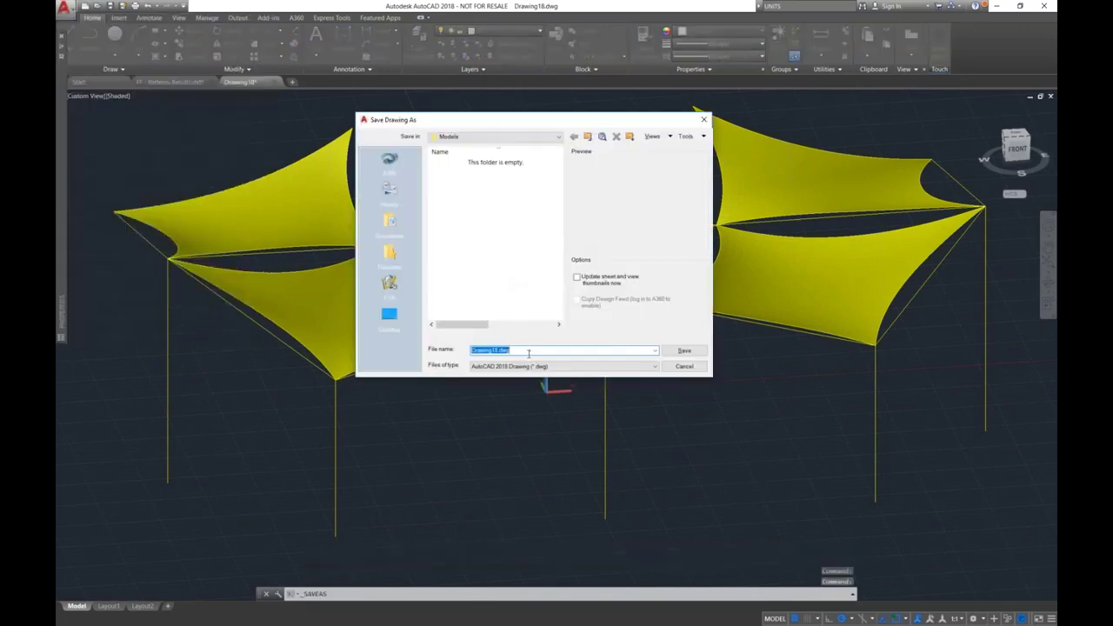
left_click(532, 366)
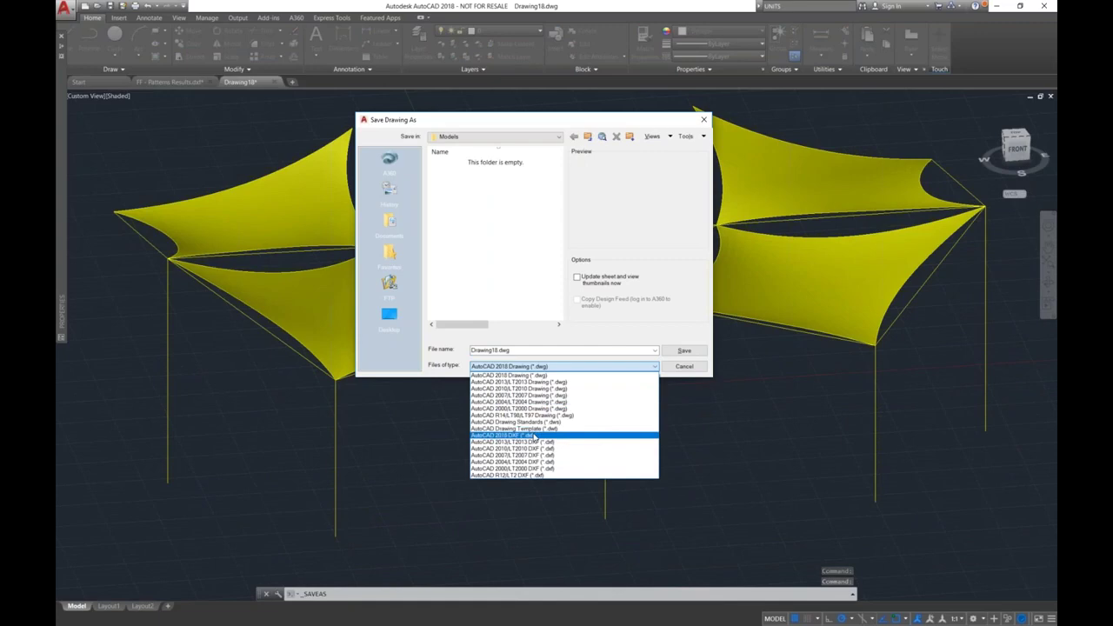
left_click(533, 435)
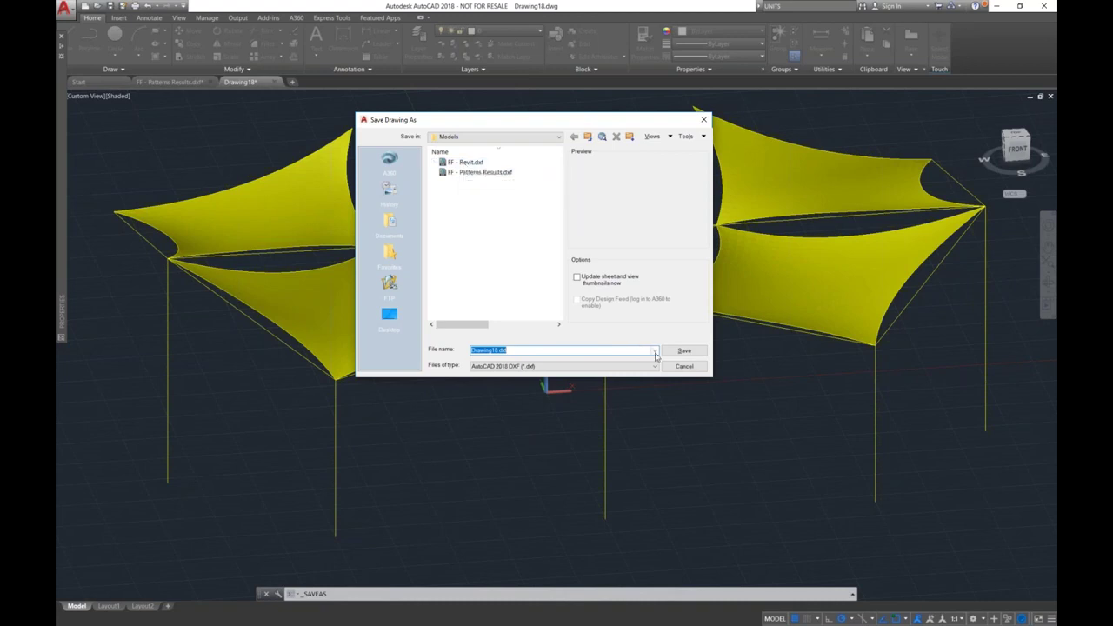
left_click(683, 367)
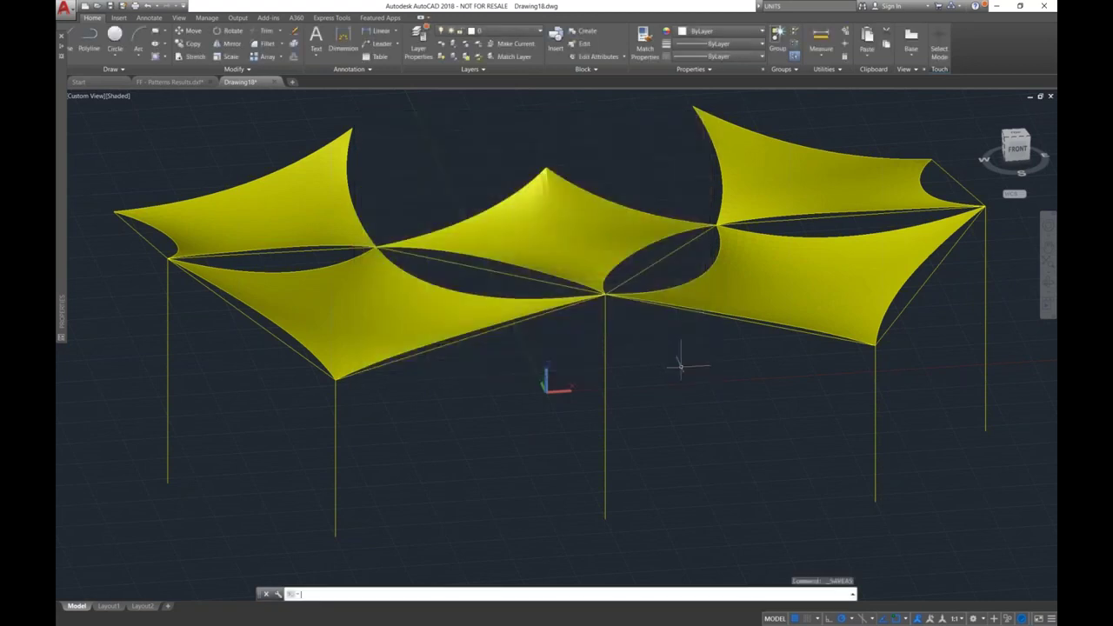
Step: Switch to Revit with the Office Building 3D view
key("super+Tab")
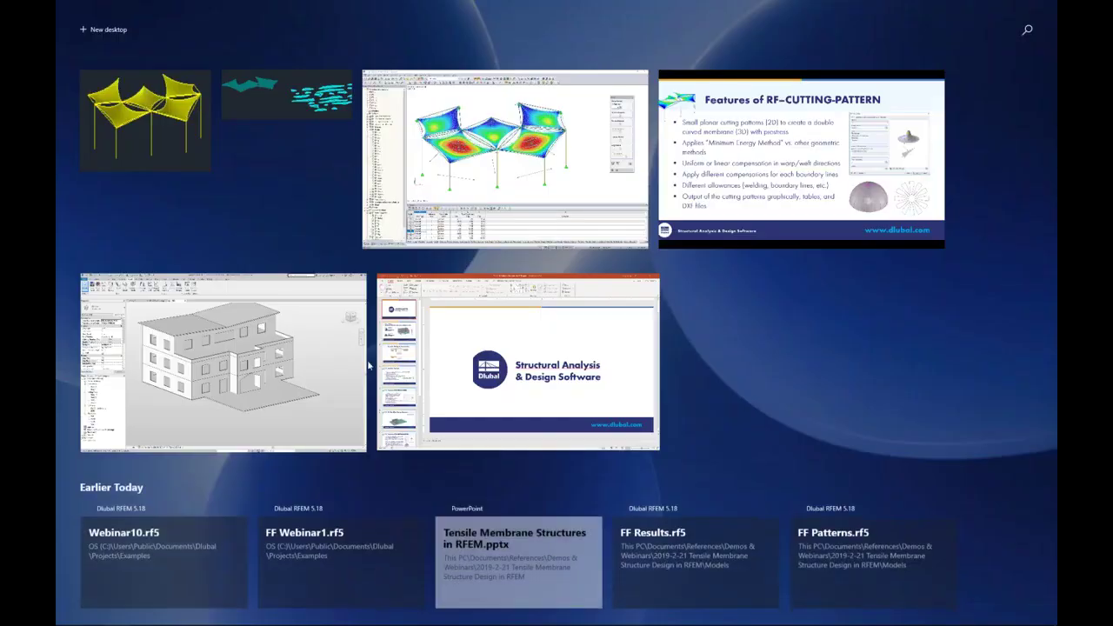
left_click(362, 365)
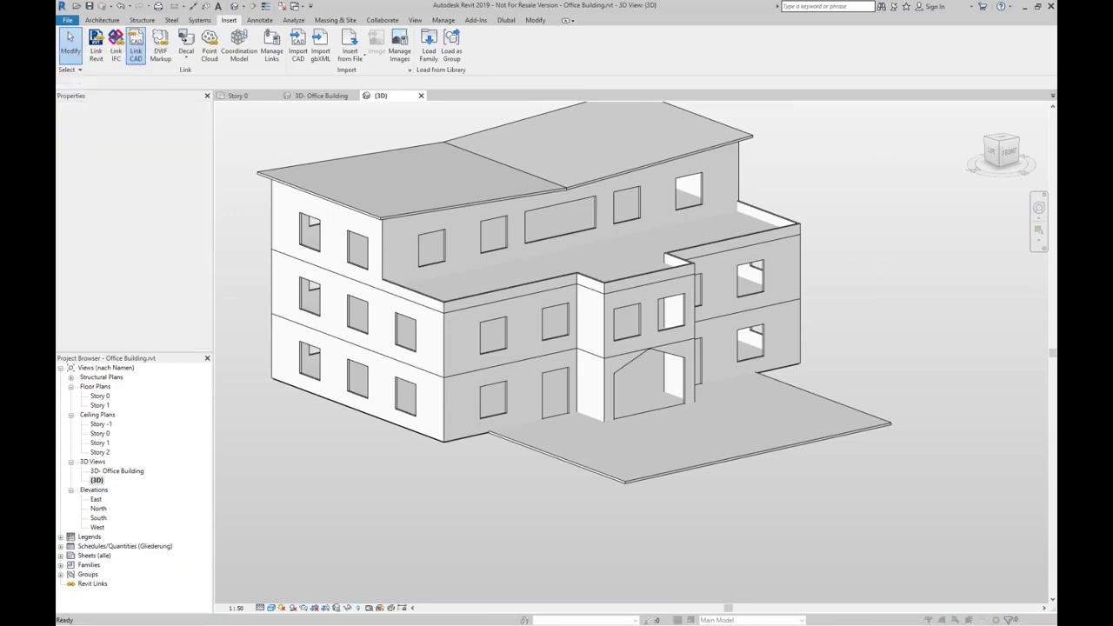
left_click(513, 334)
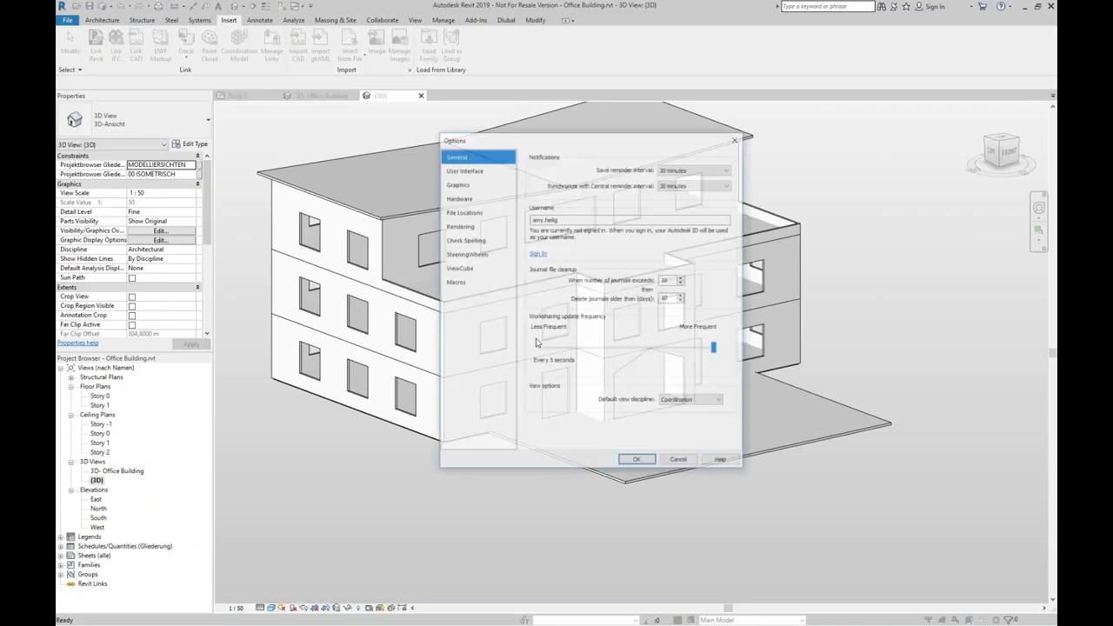
left_click(676, 463)
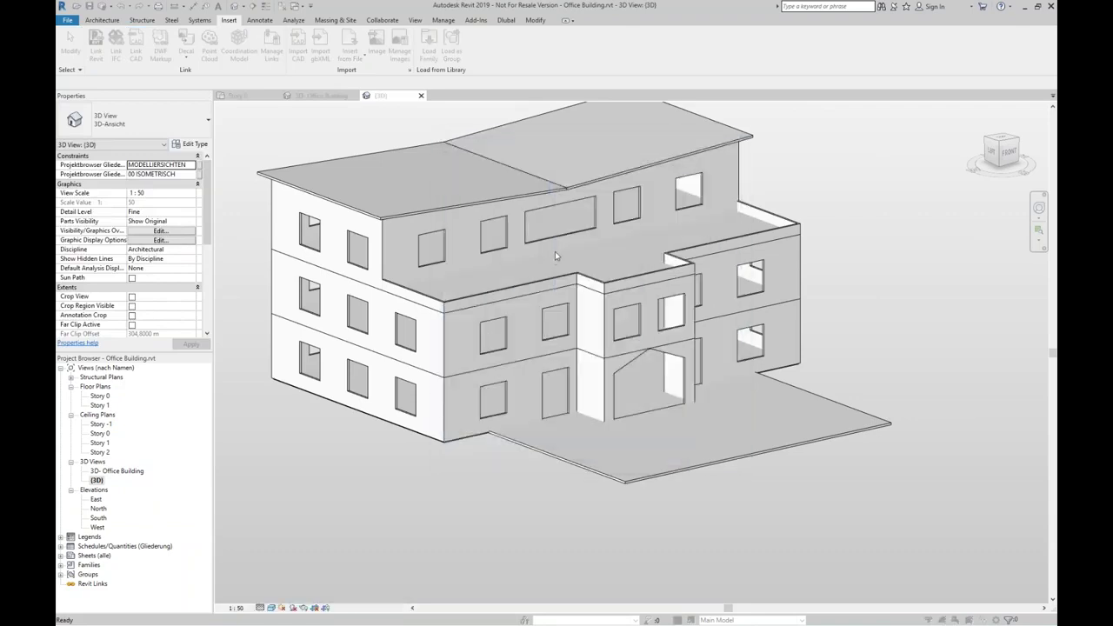
Step: Link the CAD file FF - Revit.dxf into the office building model with Auto - Origin to Origin positioning
left_click(377, 120)
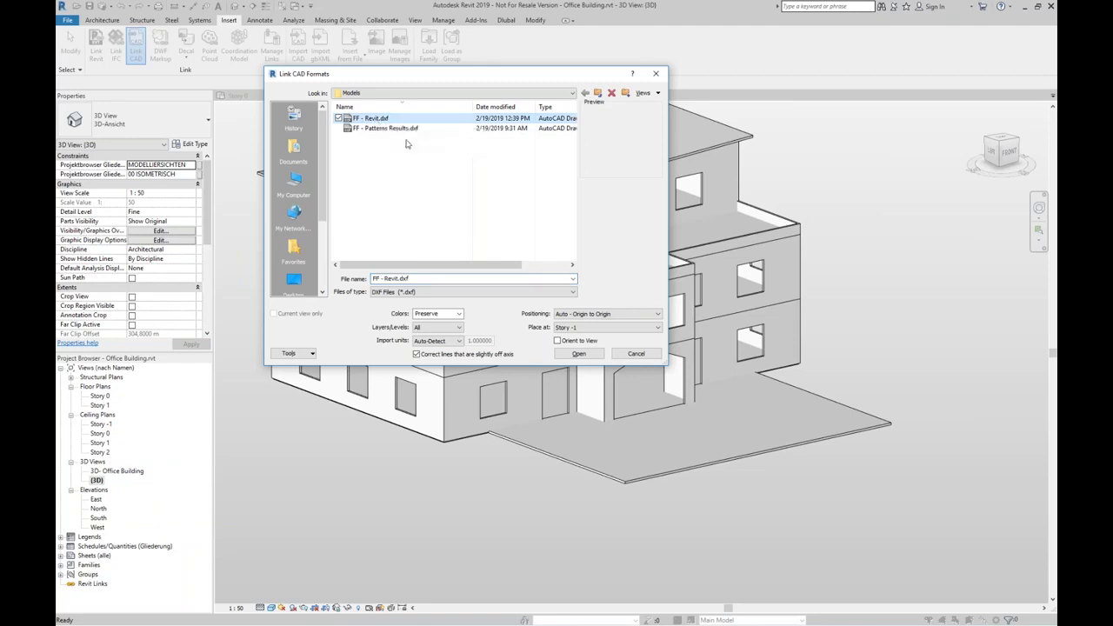
left_click(574, 313)
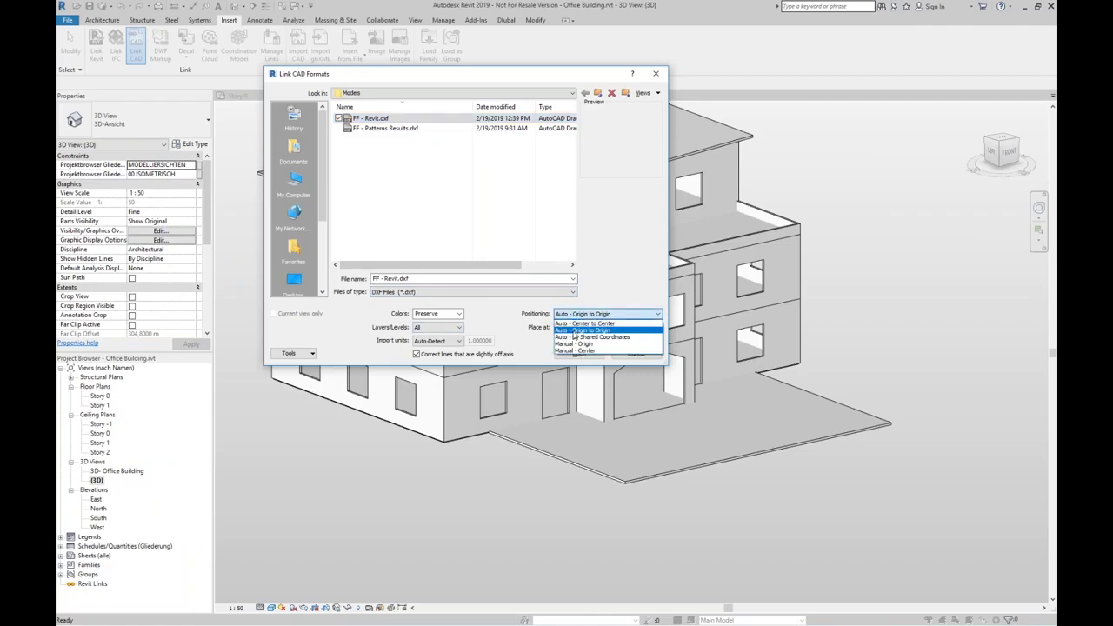
left_click(574, 330)
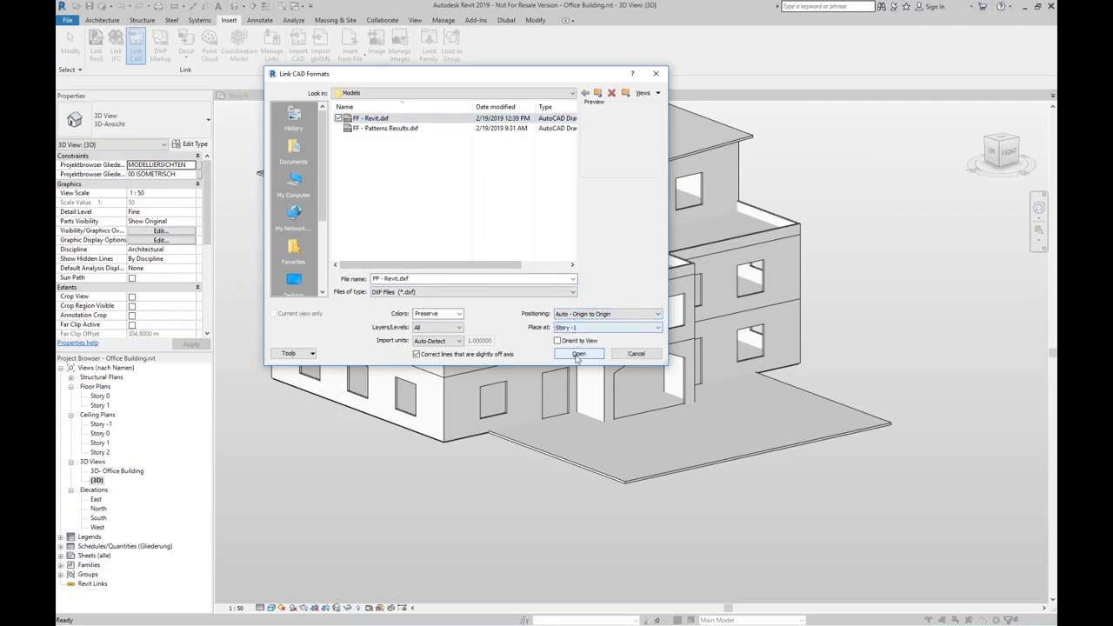
left_click(578, 354)
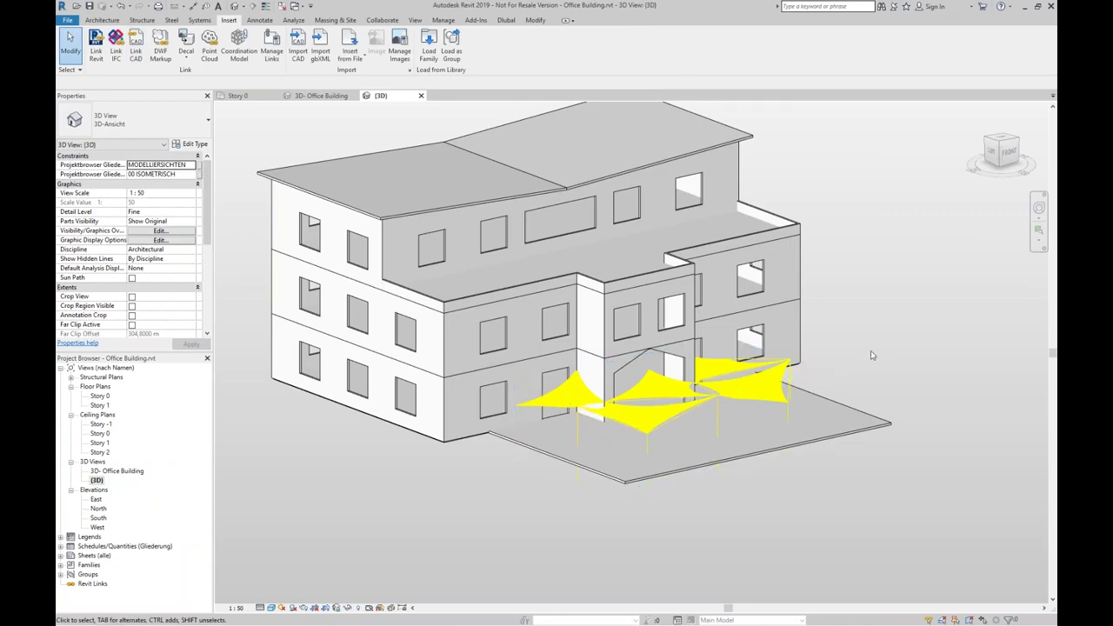
Step: Set the base level of the linked canopy drawing in front of the building to Story 0
left_click(774, 392)
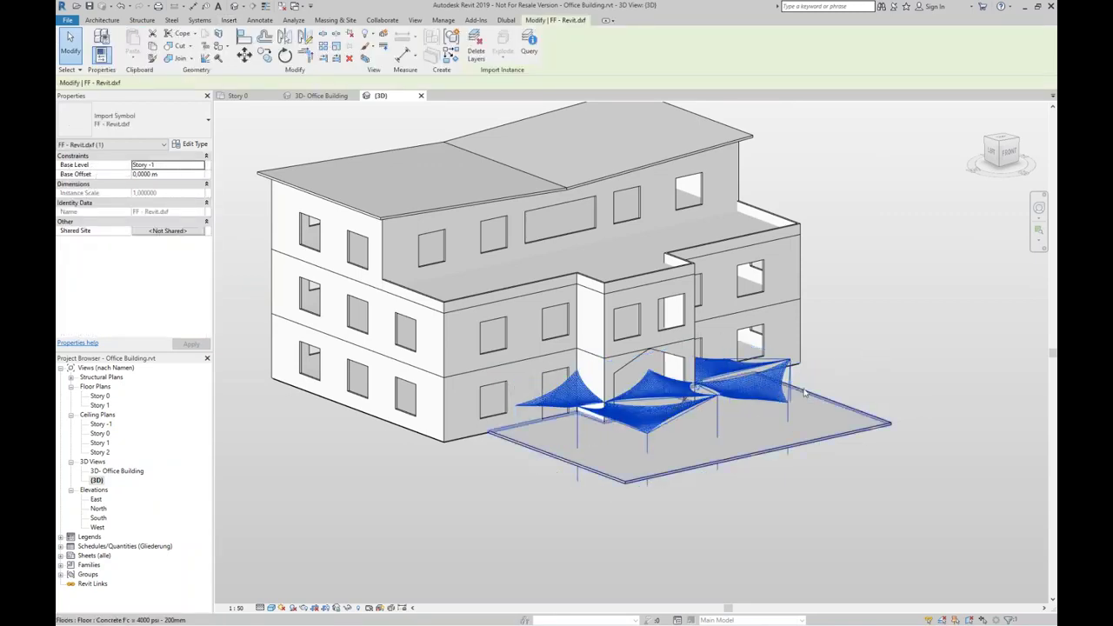
left_click(176, 165)
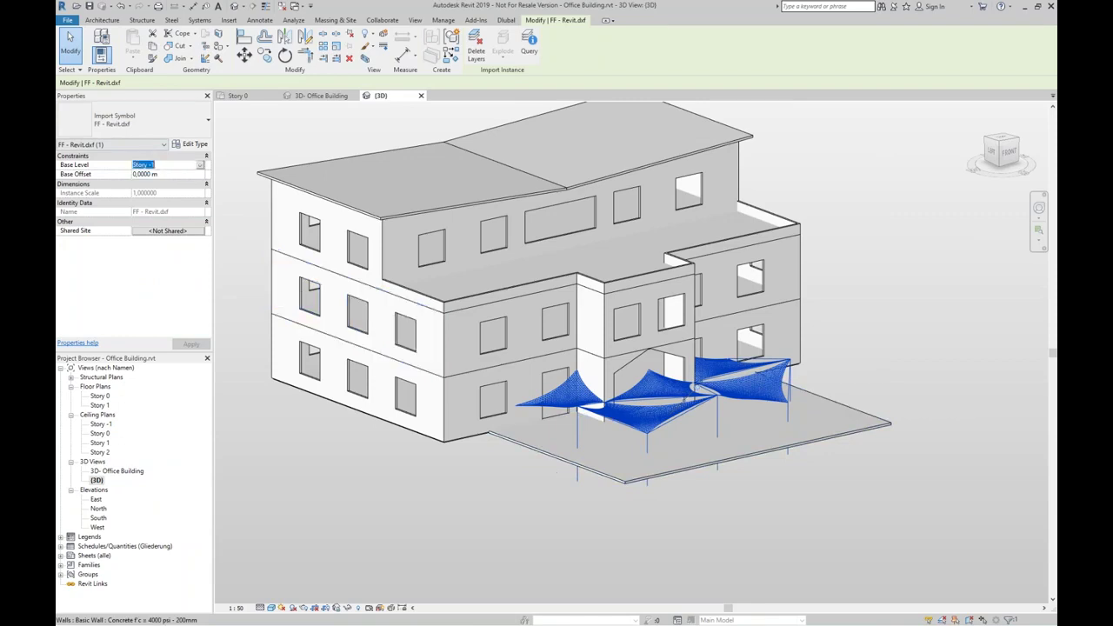
left_click(200, 166)
left_click(174, 183)
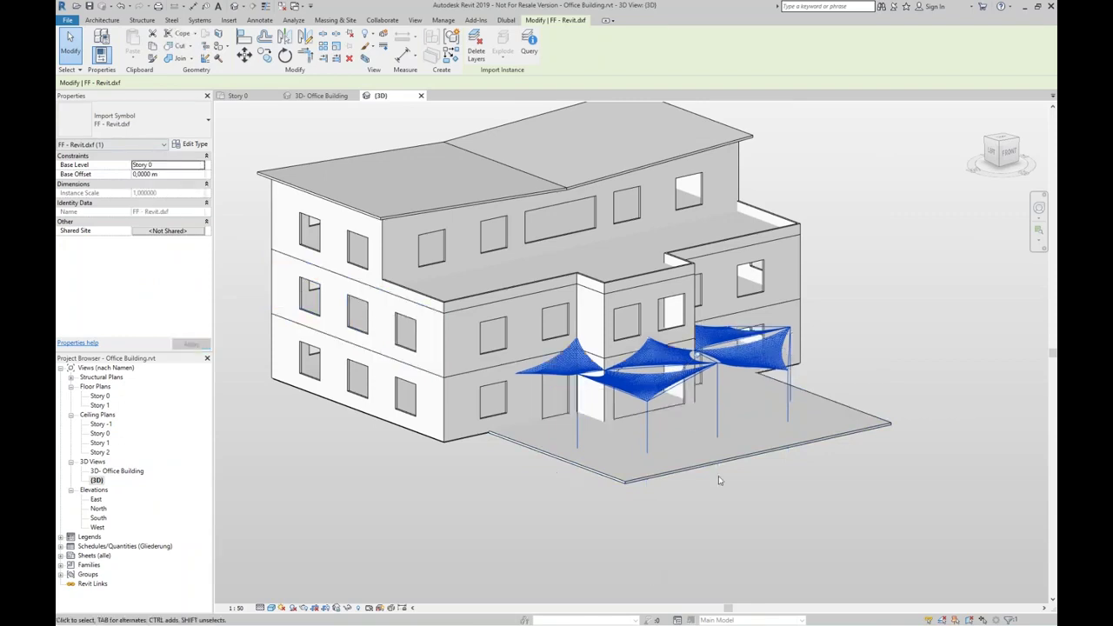
middle_click_drag(722, 462, 696, 461, "shift")
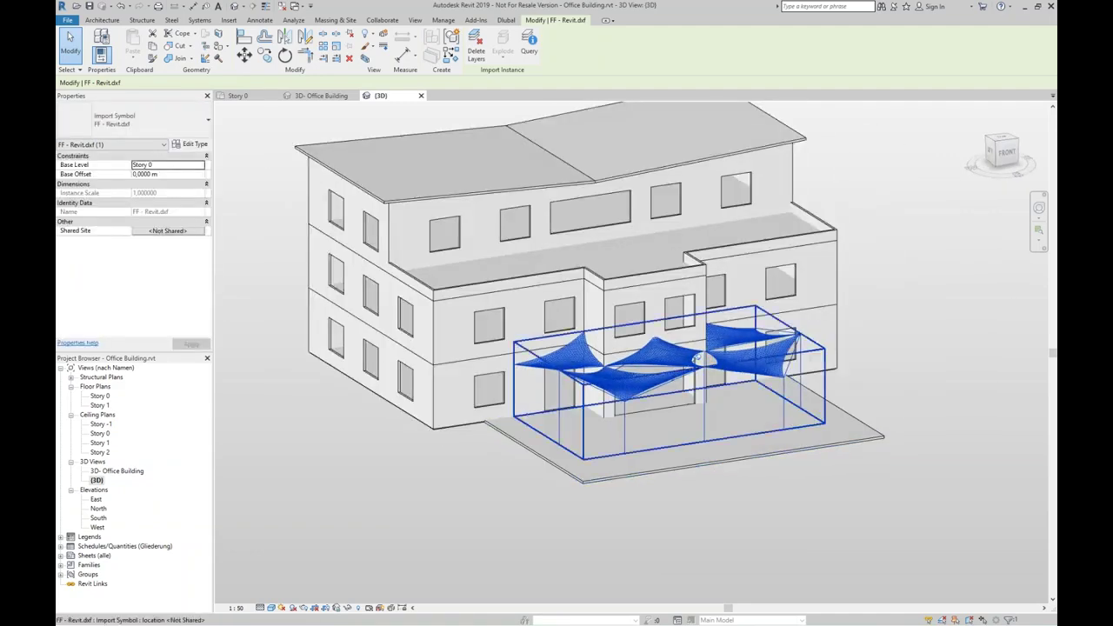
scroll(686, 371, "up", 2)
middle_click_drag(966, 415, 963, 384, "shift")
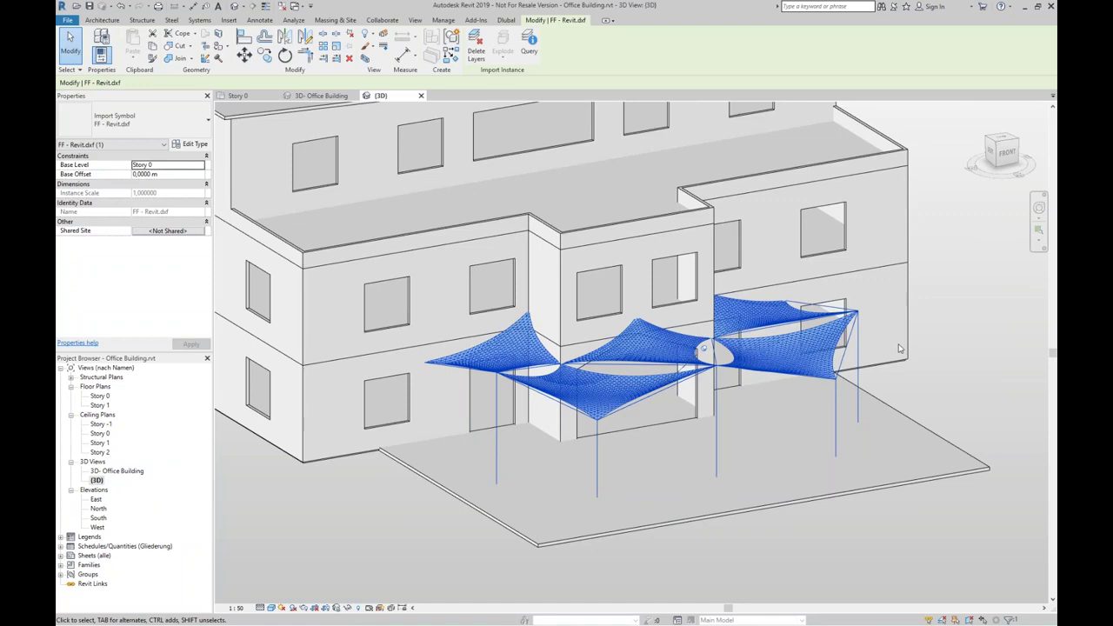
Step: Switch to the PowerPoint slide show and advance to the More Information slide
key("super+Tab")
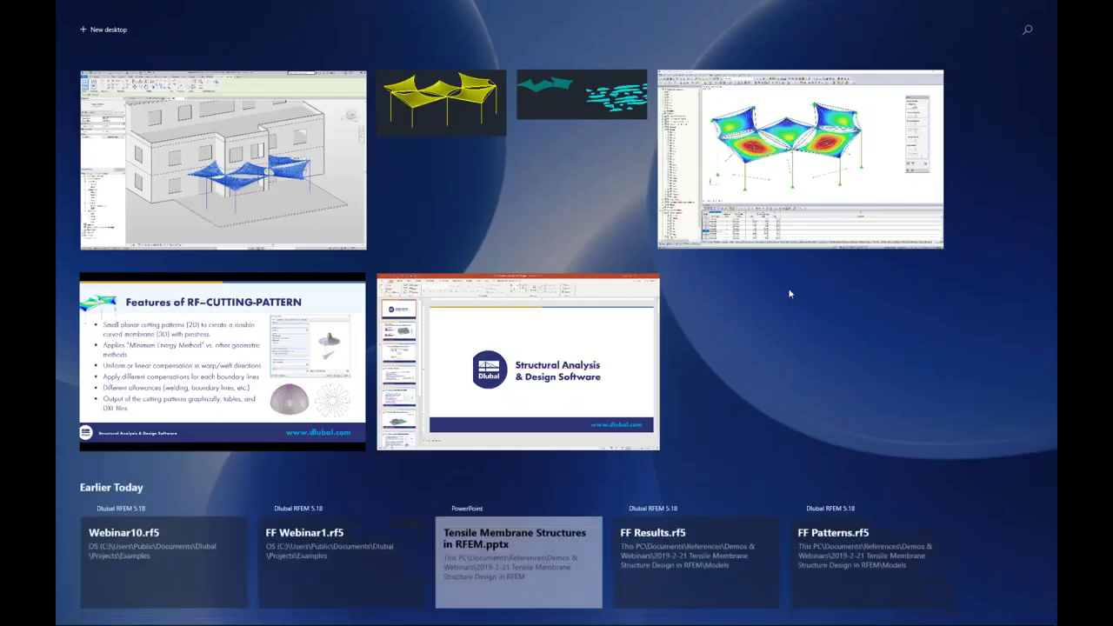
left_click(380, 352)
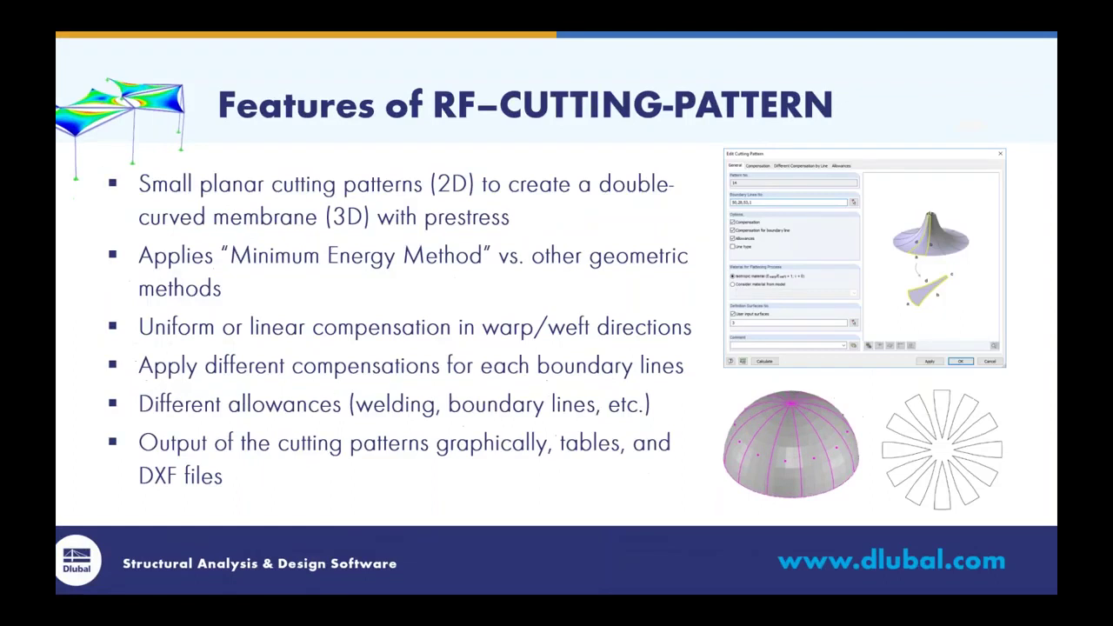
key("Right")
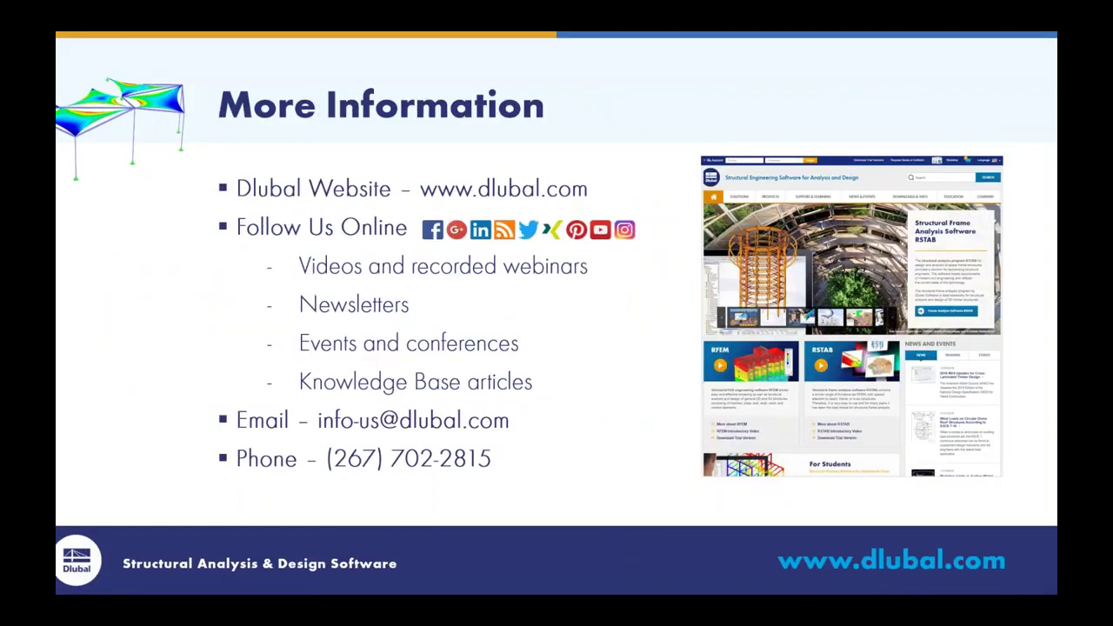